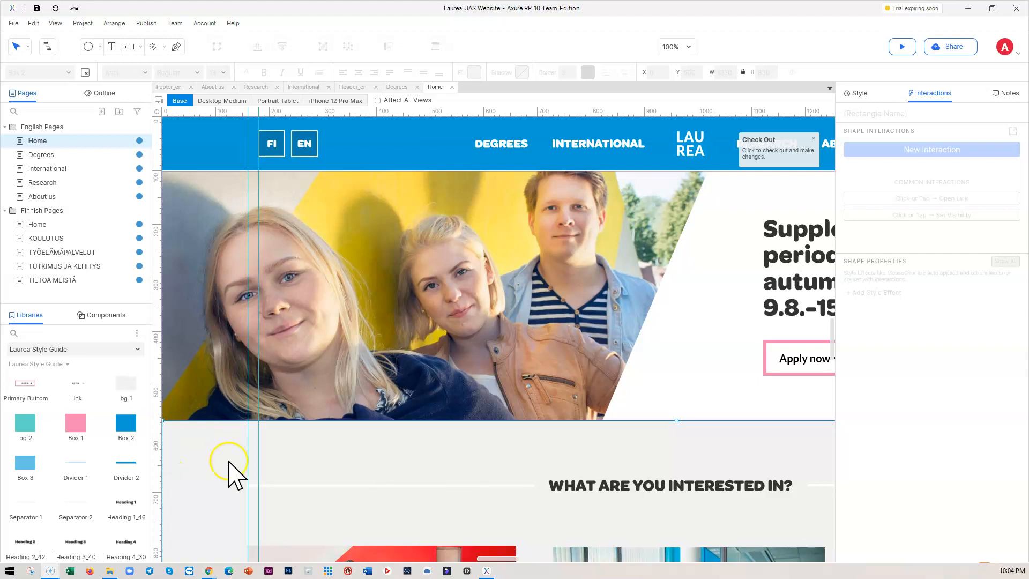
Step: Switch to the Jira window in Chrome and open the Laurea UAS Website project's board
mouse_move(211, 574)
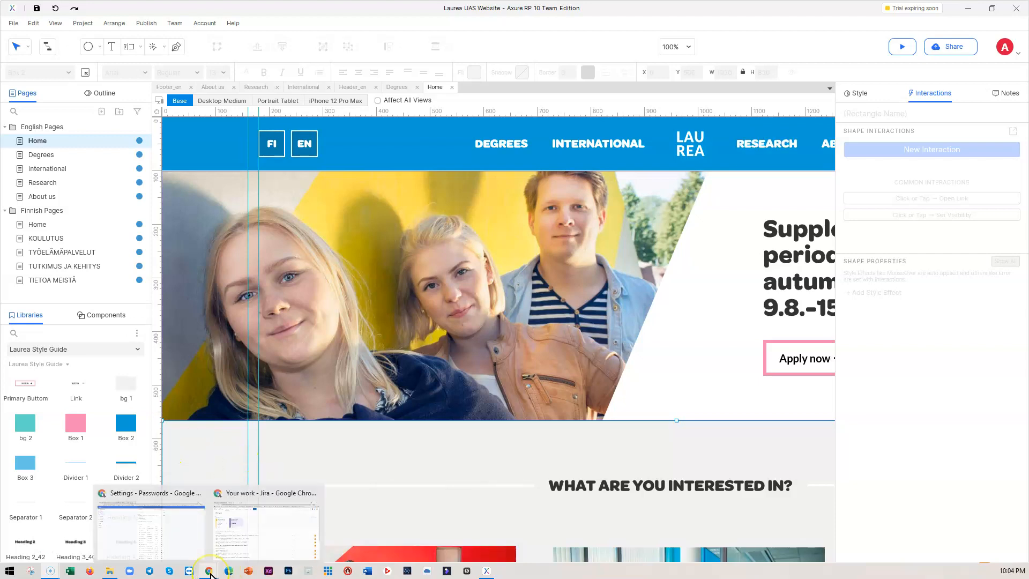
left_click(249, 539)
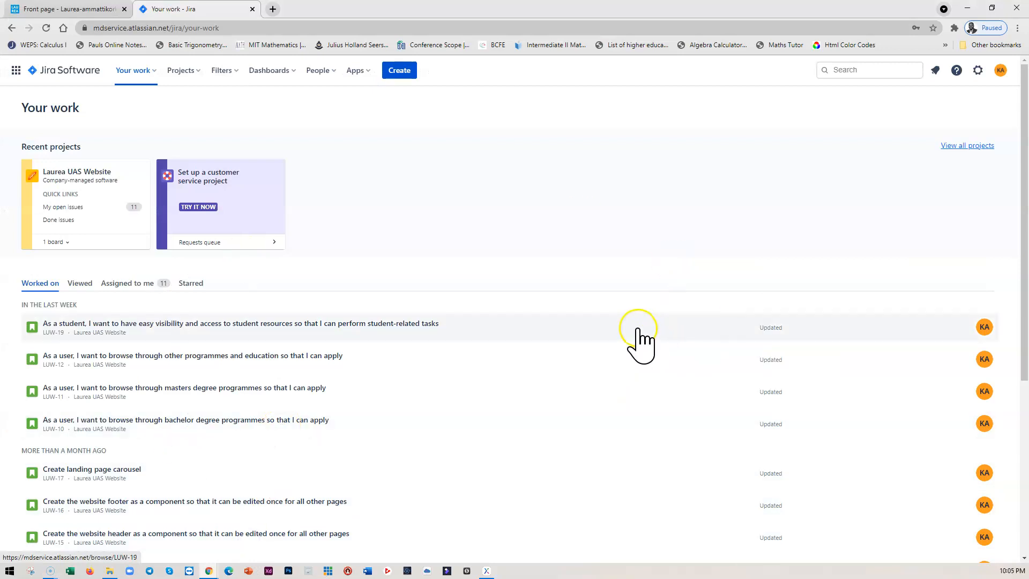
left_click(69, 173)
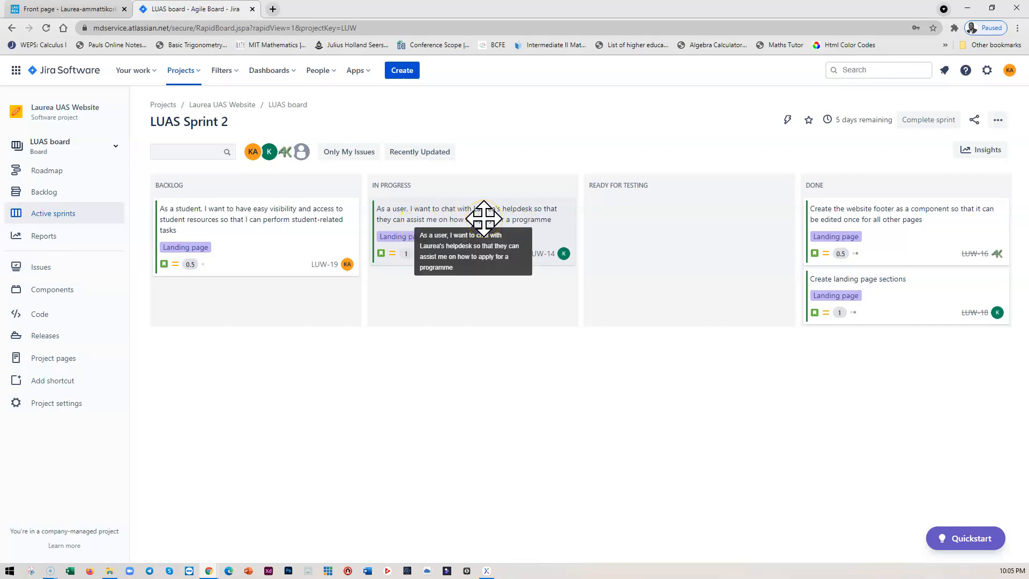
left_click(425, 218)
left_click(217, 228)
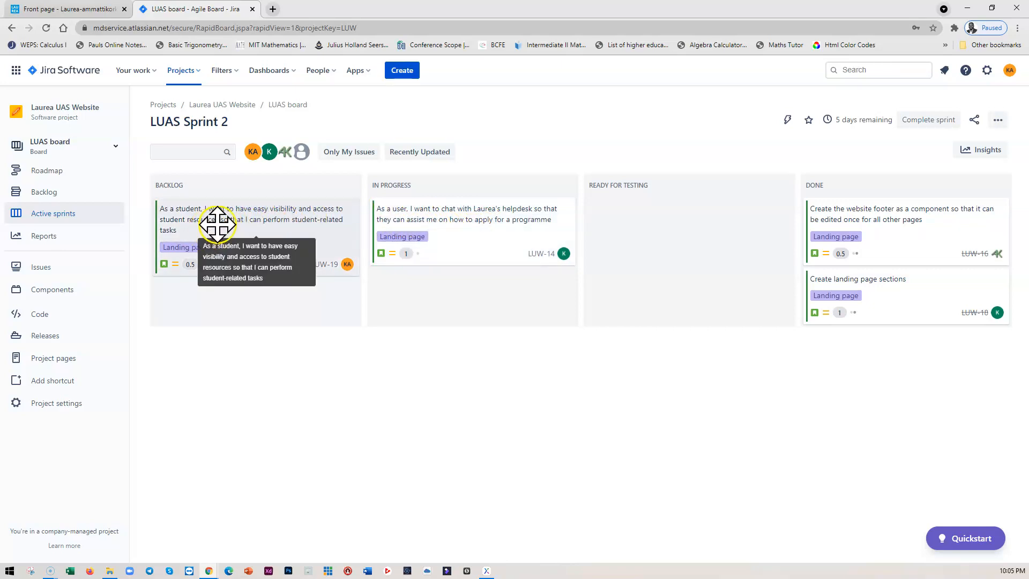
left_click(266, 246)
left_click_drag(501, 219, 268, 236)
left_click(393, 255)
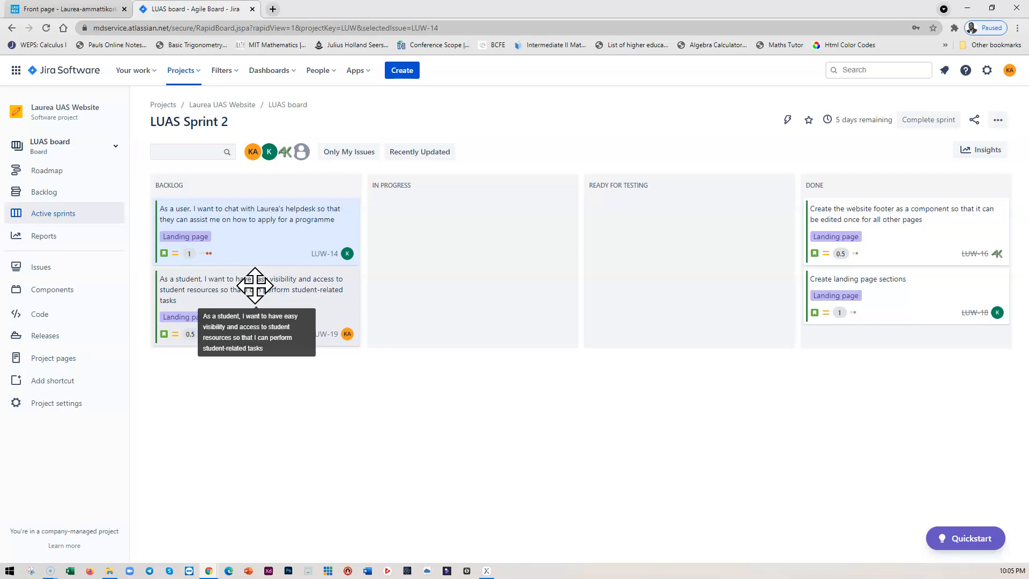
left_click(187, 280)
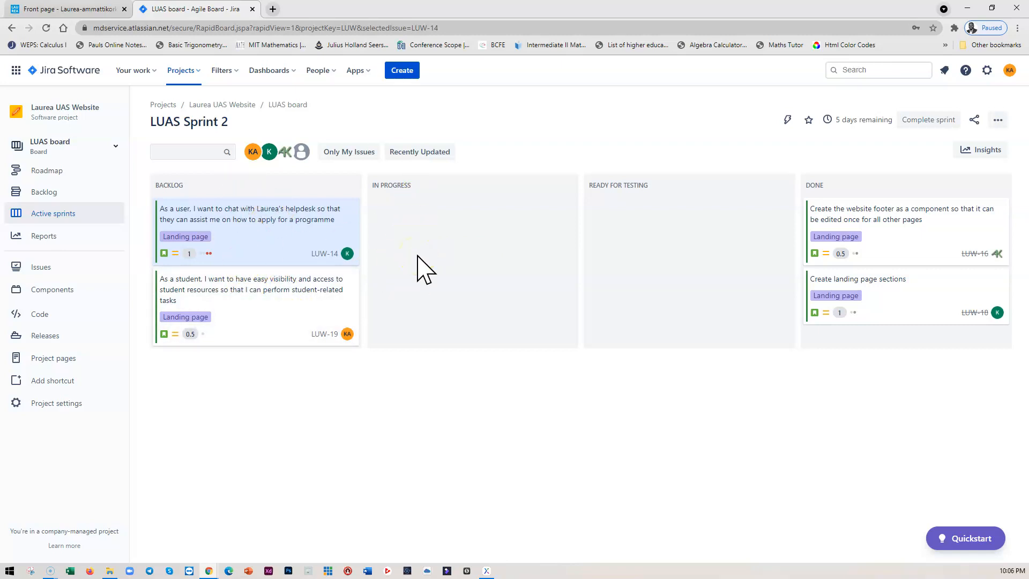
left_click_drag(320, 225, 481, 224)
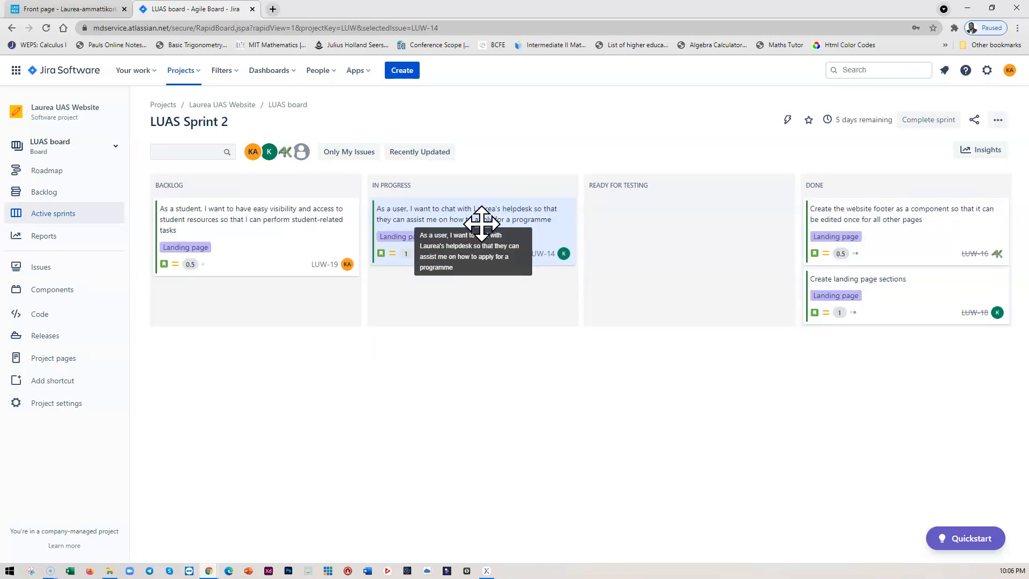
Step: Check the helpdesk chat story LUW-14, move it to Backlog, and move the student resources story LUW-19 to In Progress
left_click(478, 216)
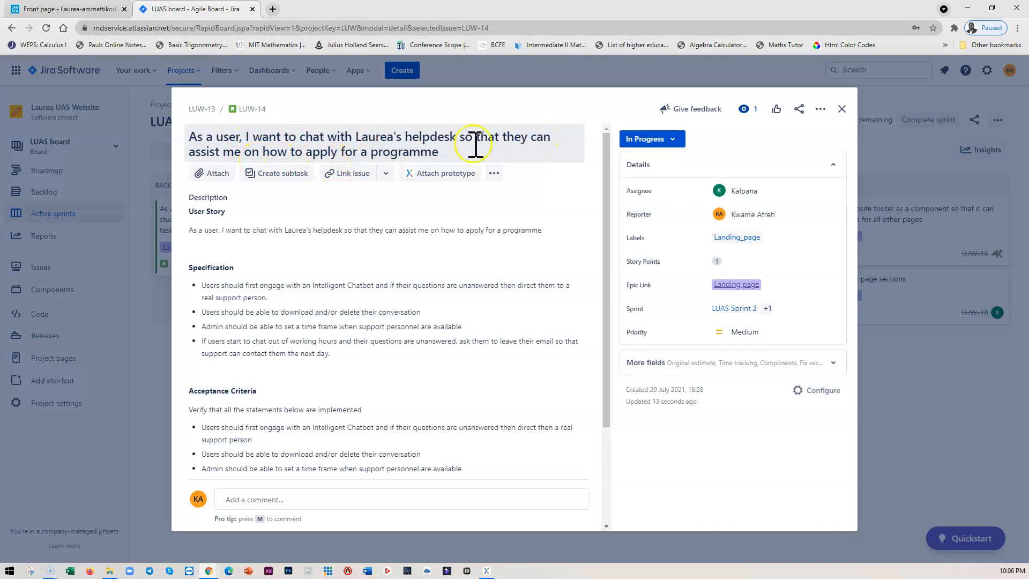
left_click(842, 110)
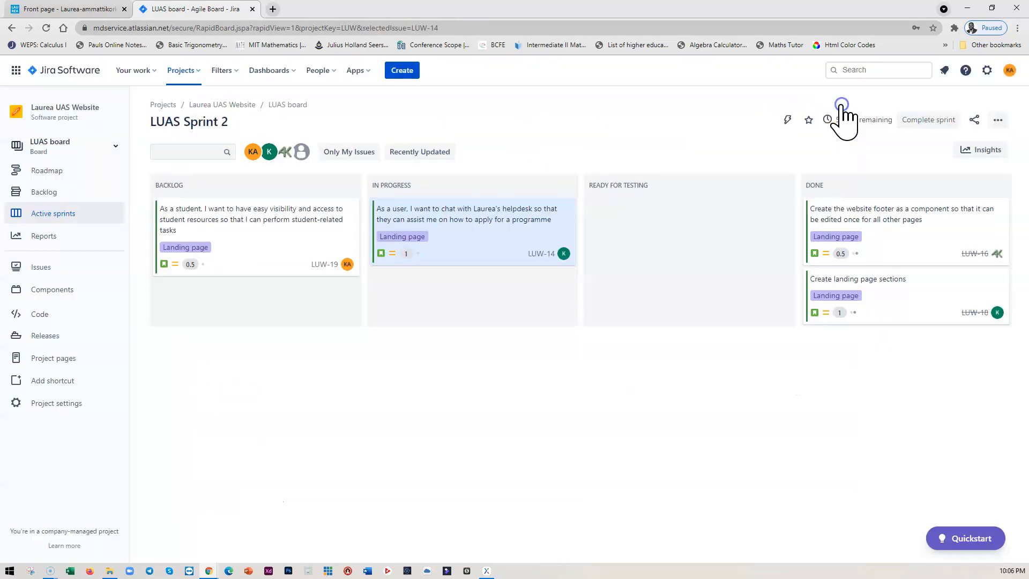
left_click_drag(466, 228, 259, 243)
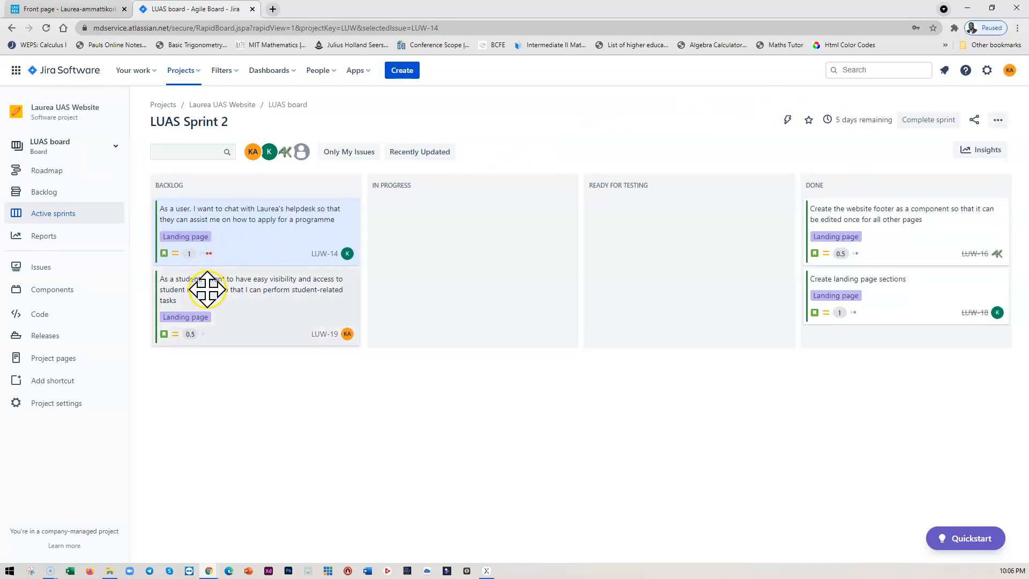
left_click_drag(212, 289, 436, 232)
Step: Review the description of the student resources story LUW-19 and open the story on its own page in a new tab
left_click(445, 226)
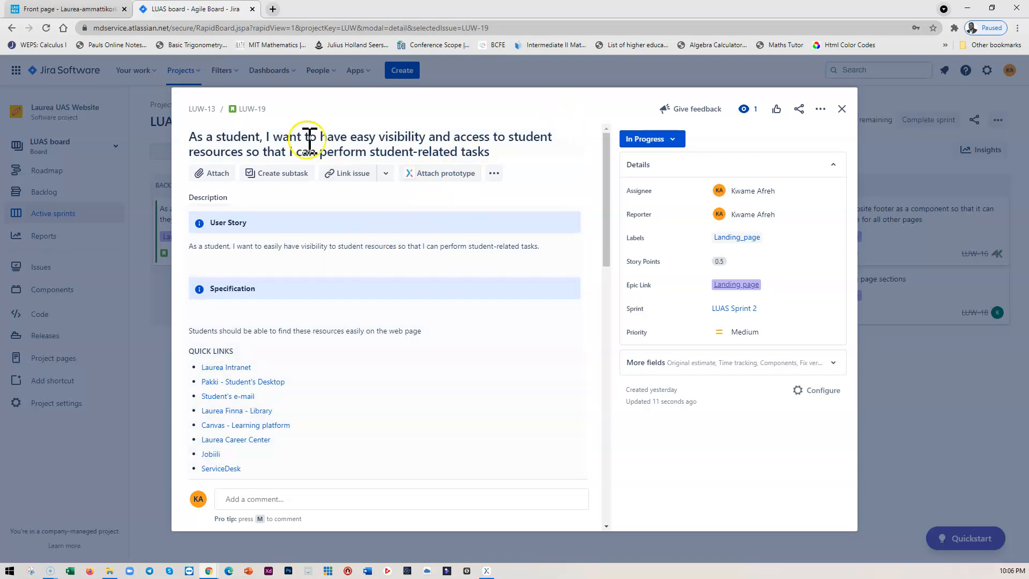
scroll(379, 298, "down", 3)
scroll(379, 298, "down", 10)
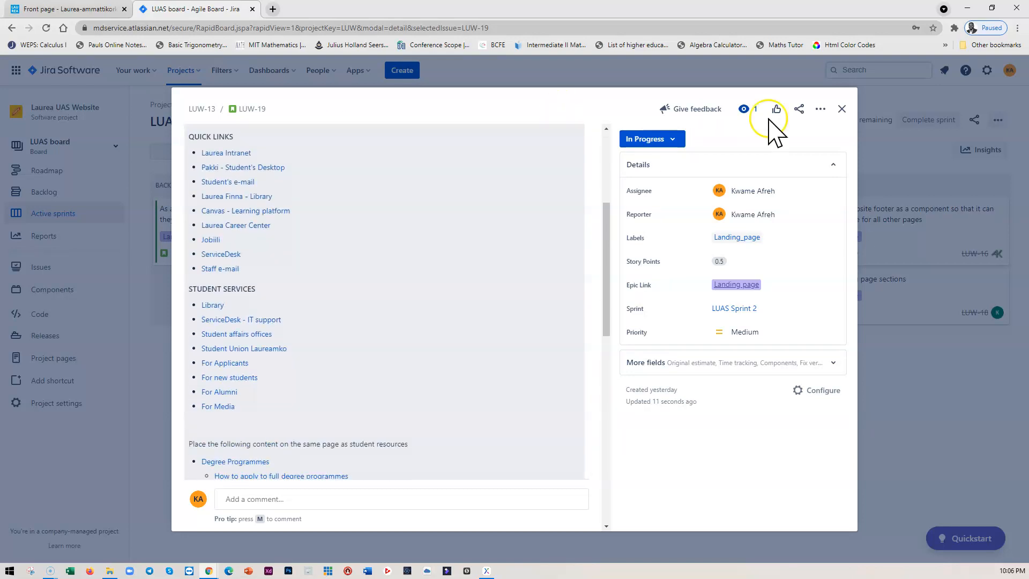
scroll(352, 332, "down", 3)
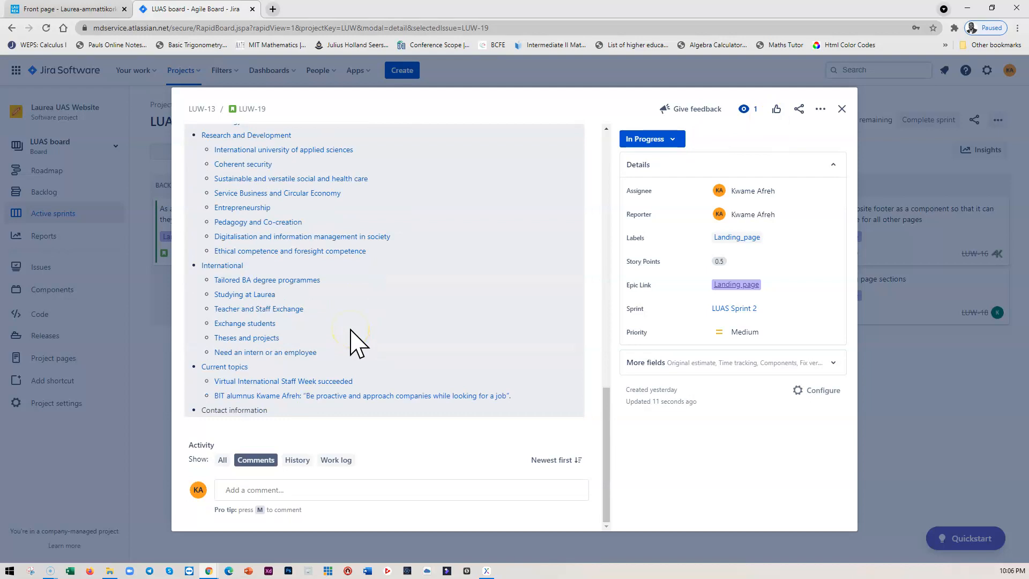
scroll(353, 343, "up", 10)
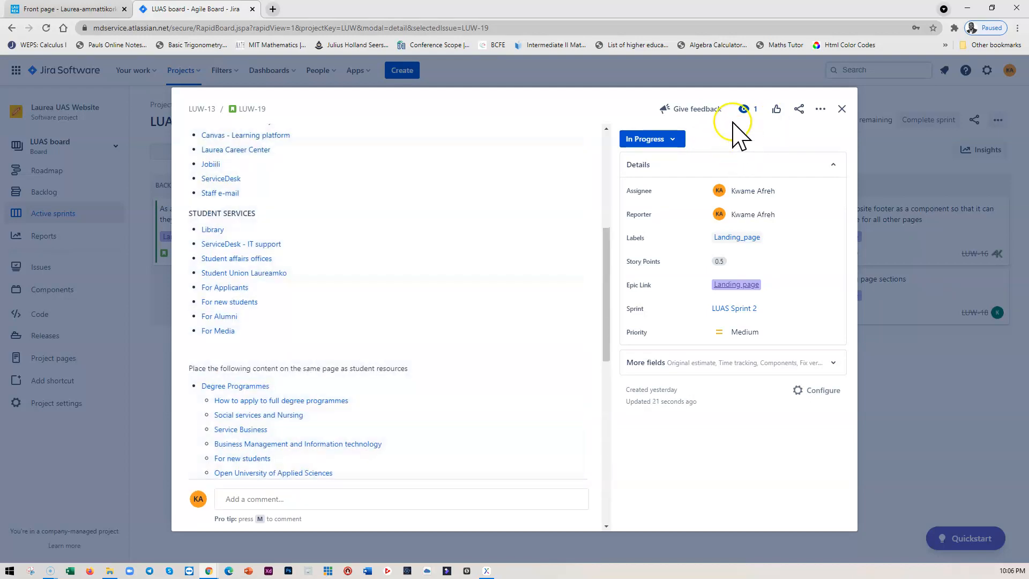
scroll(262, 161, "up", 3)
left_click(253, 109)
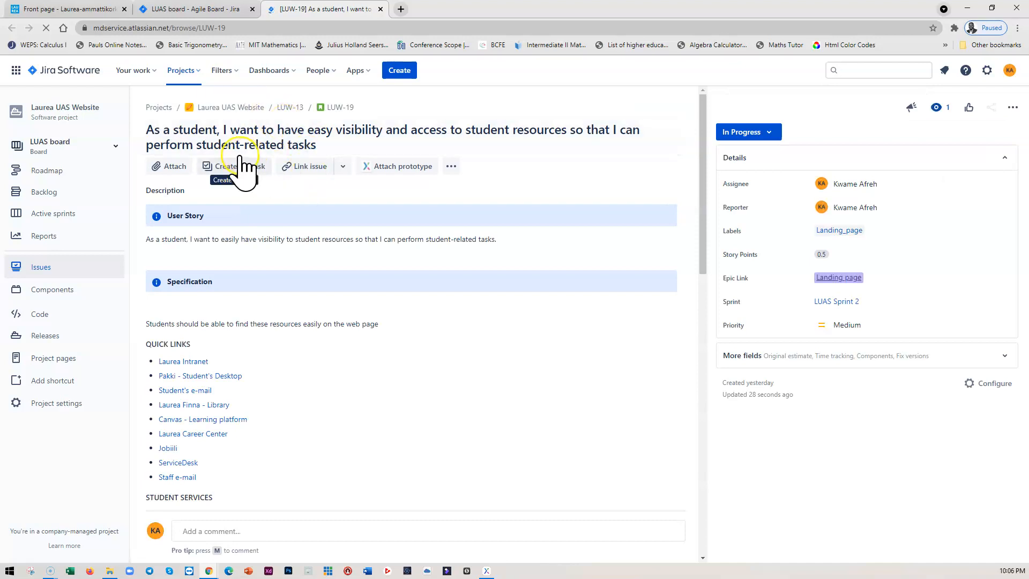
Step: Add a subtask titled "Create quick link section" to the story
scroll(381, 311, "down", 4)
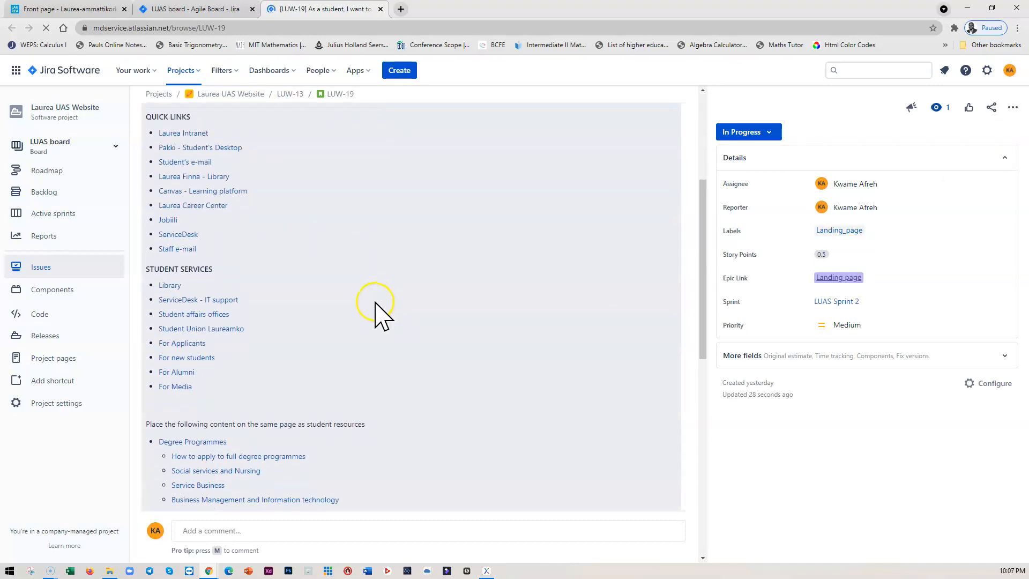
scroll(378, 313, "down", 10)
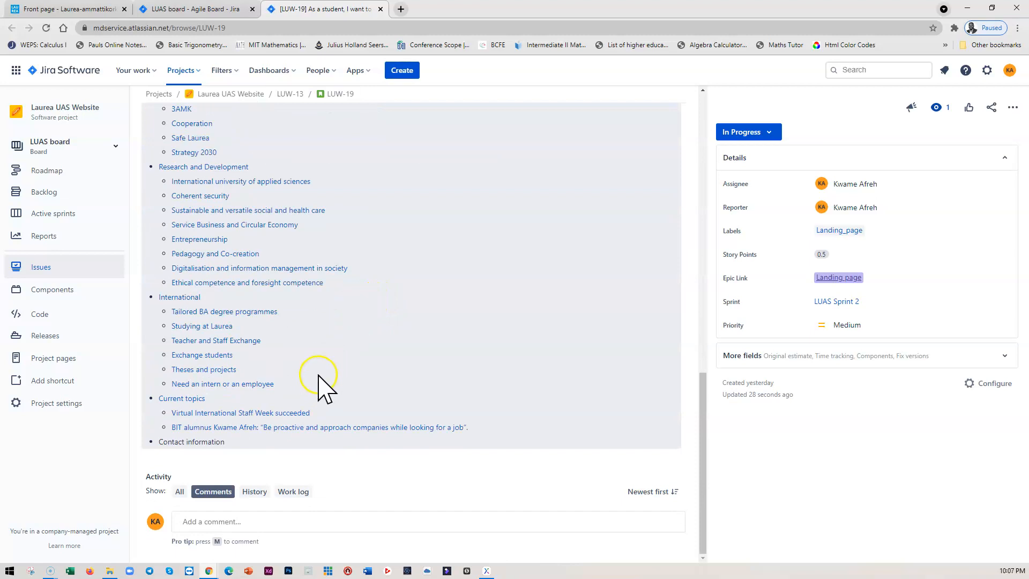
scroll(395, 264, "up", 14)
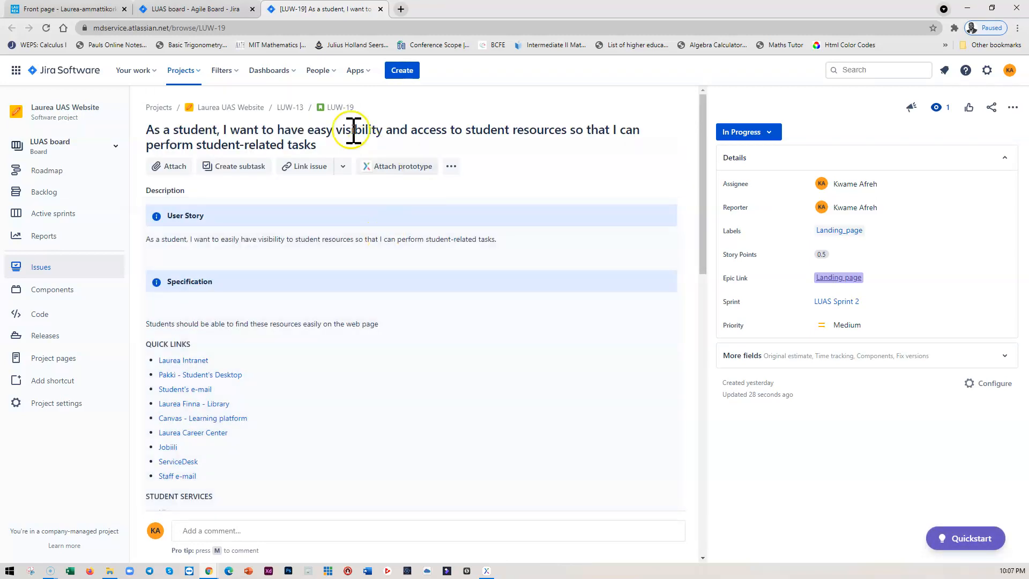
left_click(241, 168)
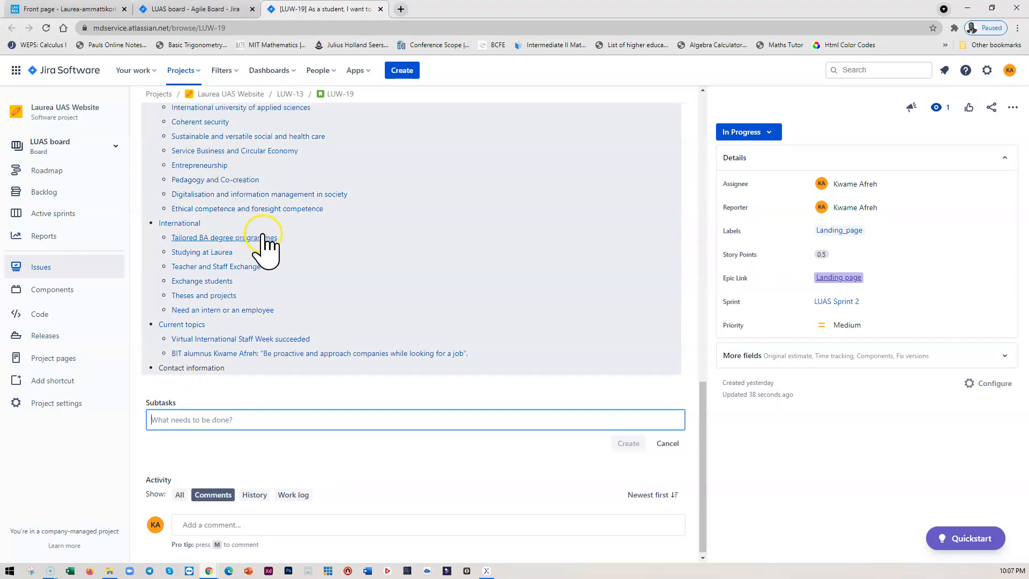
scroll(264, 242, "up", 7)
scroll(266, 247, "up", 3)
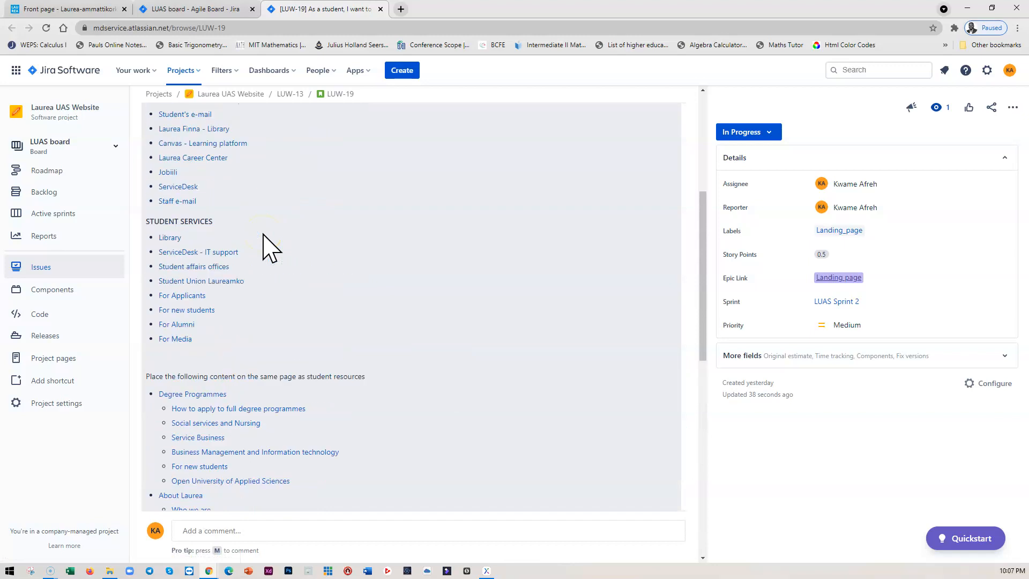
scroll(269, 248, "up", 3)
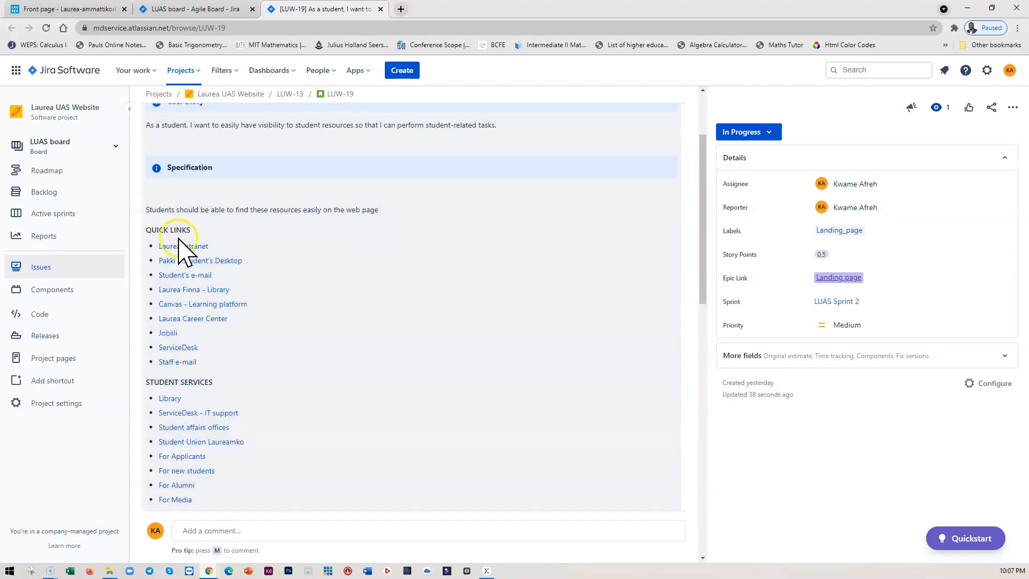
scroll(260, 292, "down", 15)
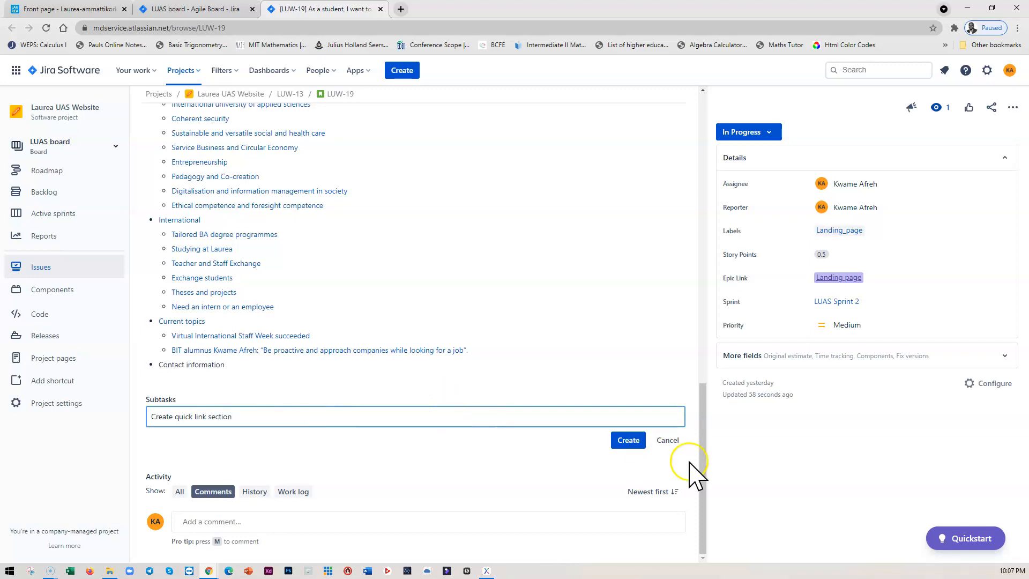
left_click(628, 440)
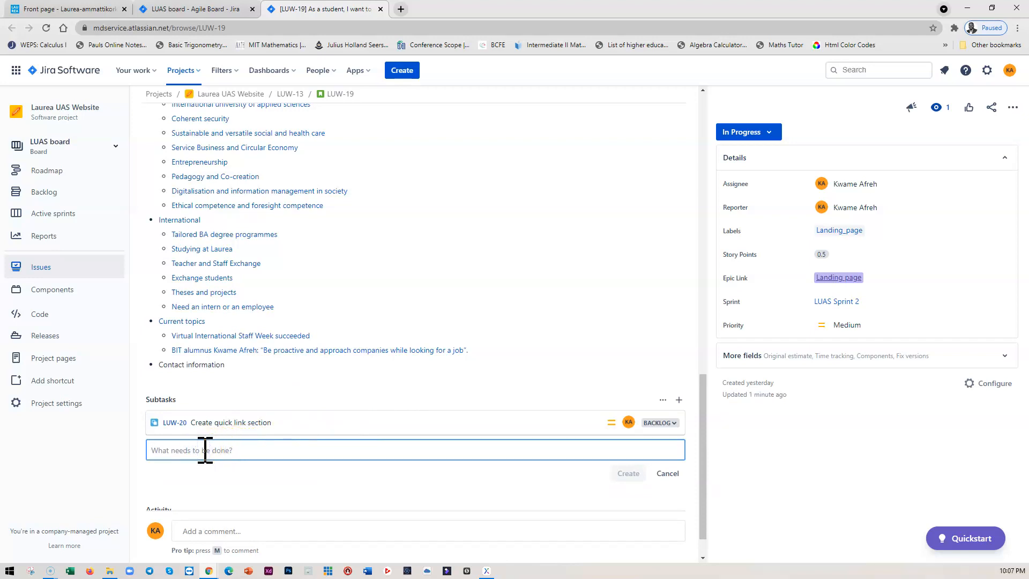
Step: Add a second subtask titled "Create student services" to the story
type("Create")
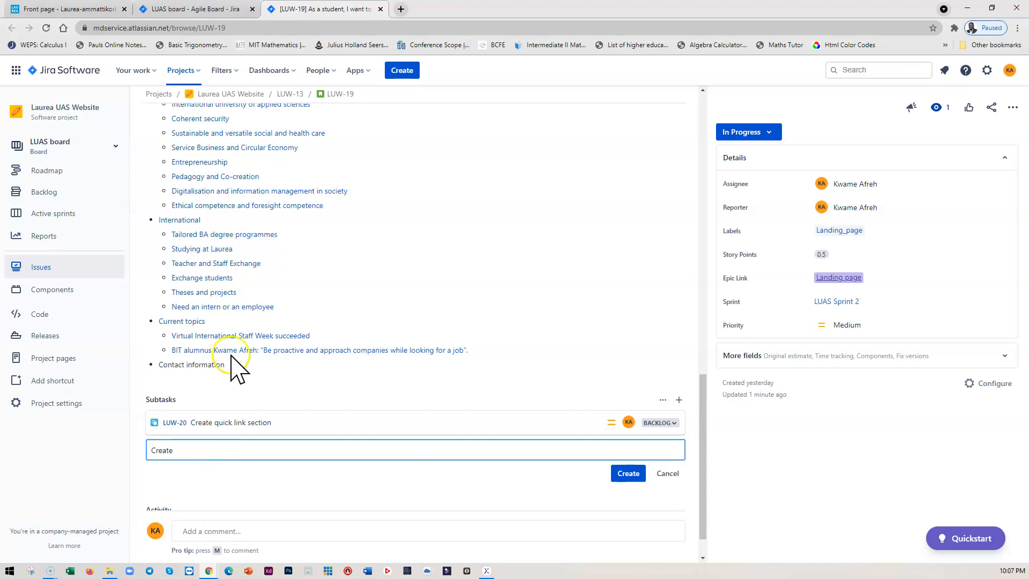
scroll(260, 322, "up", 5)
scroll(261, 311, "up", 4)
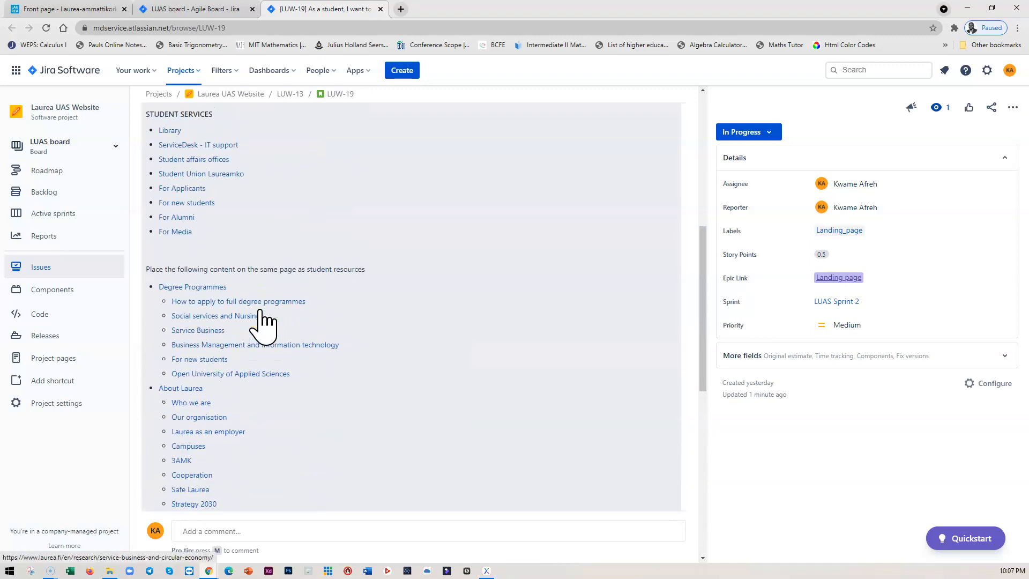
scroll(241, 375, "down", 10)
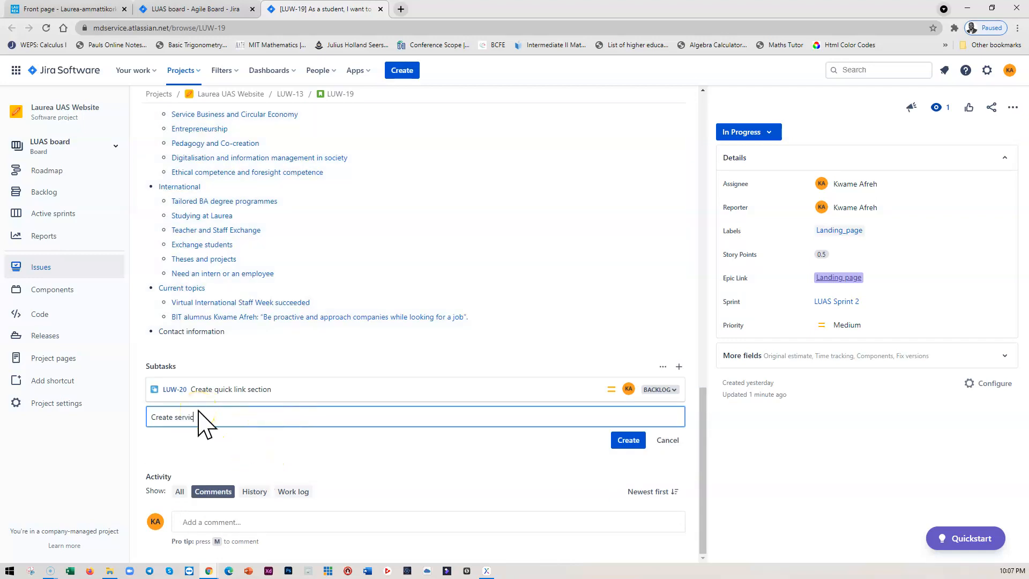
type("s")
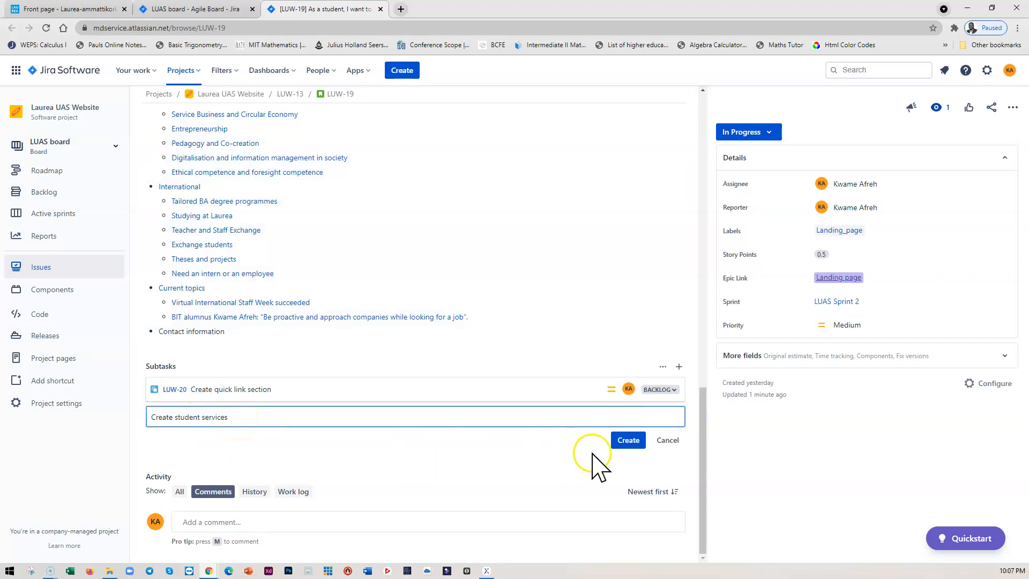
left_click(628, 440)
Step: Review the story description's resource and navigation link lists, and add a third subtask titled "Add navigation menu"
scroll(252, 252, "up", 5)
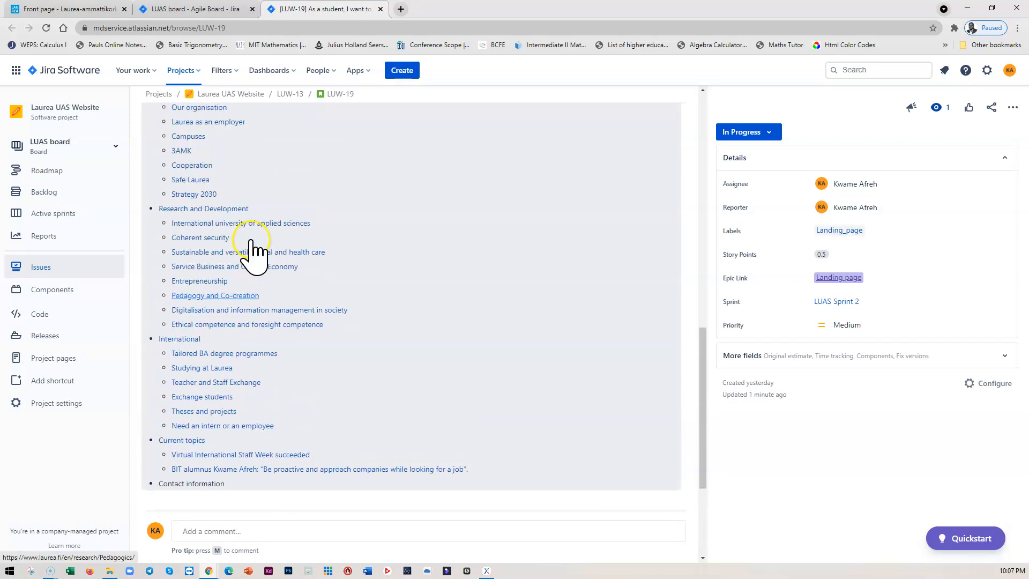
scroll(208, 221, "up", 4)
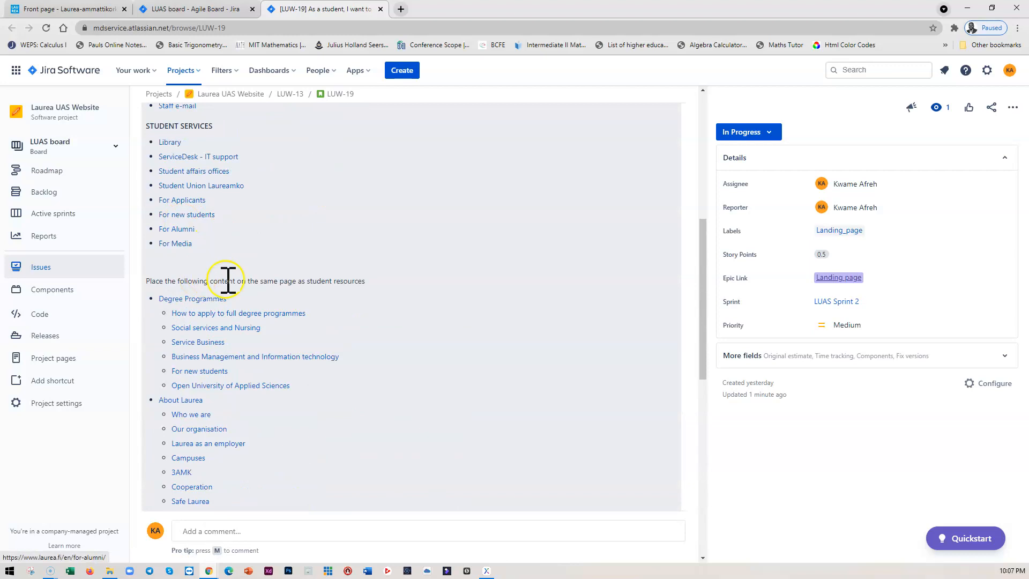
scroll(200, 306, "up", 4)
scroll(201, 305, "down", 6)
scroll(201, 305, "down", 3)
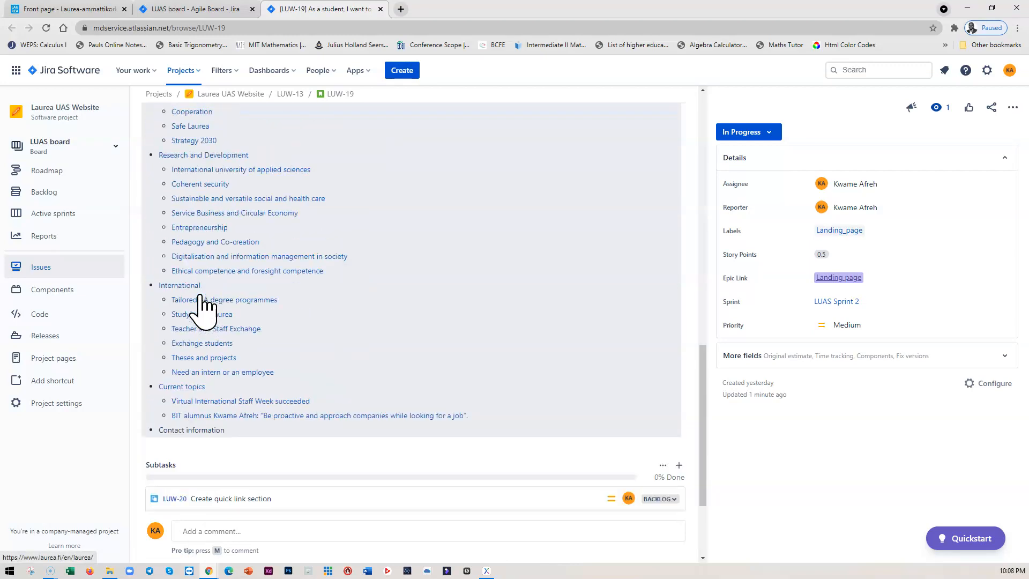
scroll(202, 306, "up", 4)
scroll(201, 307, "down", 8)
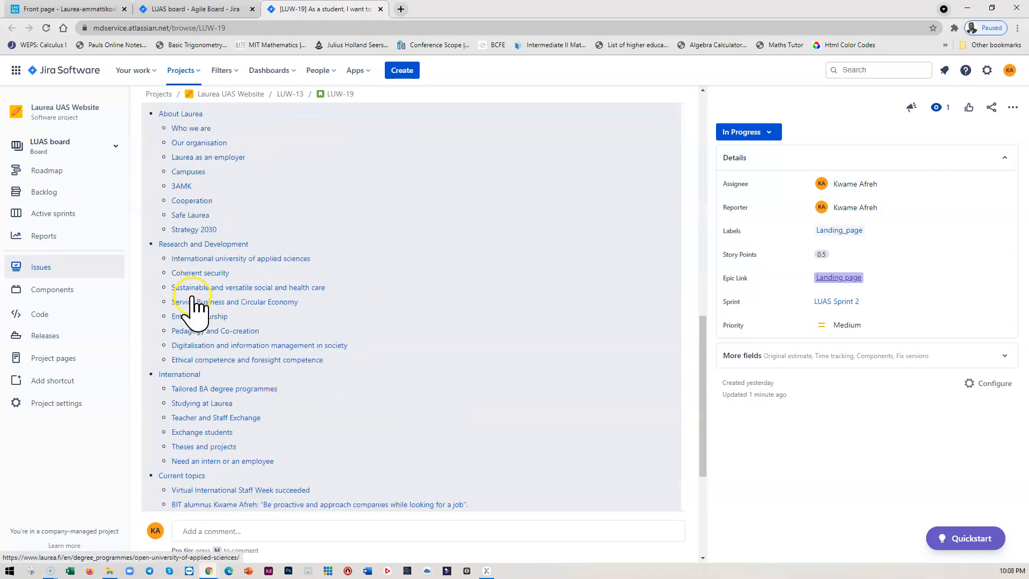
left_click(178, 408)
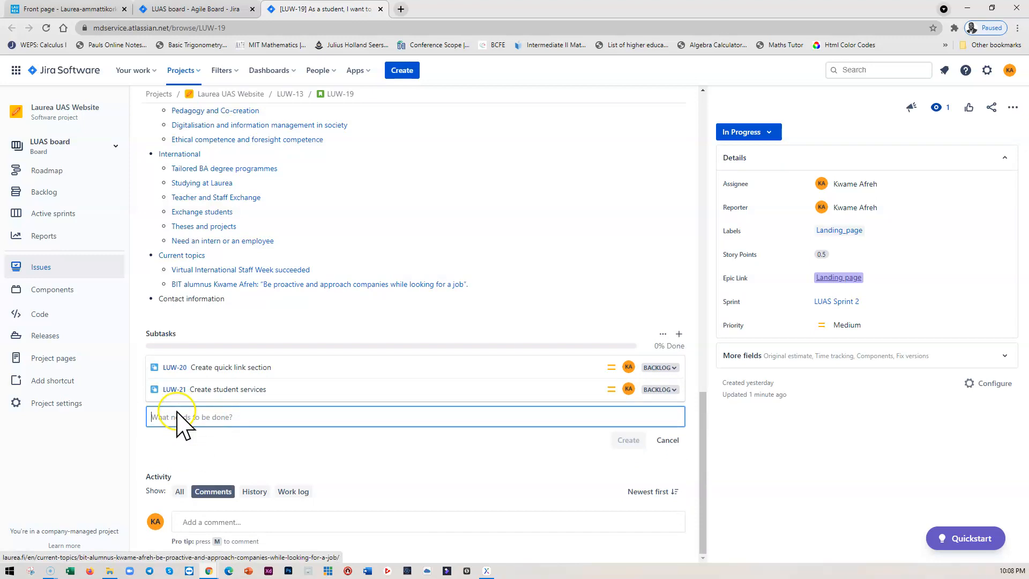
type("Add navigation menu")
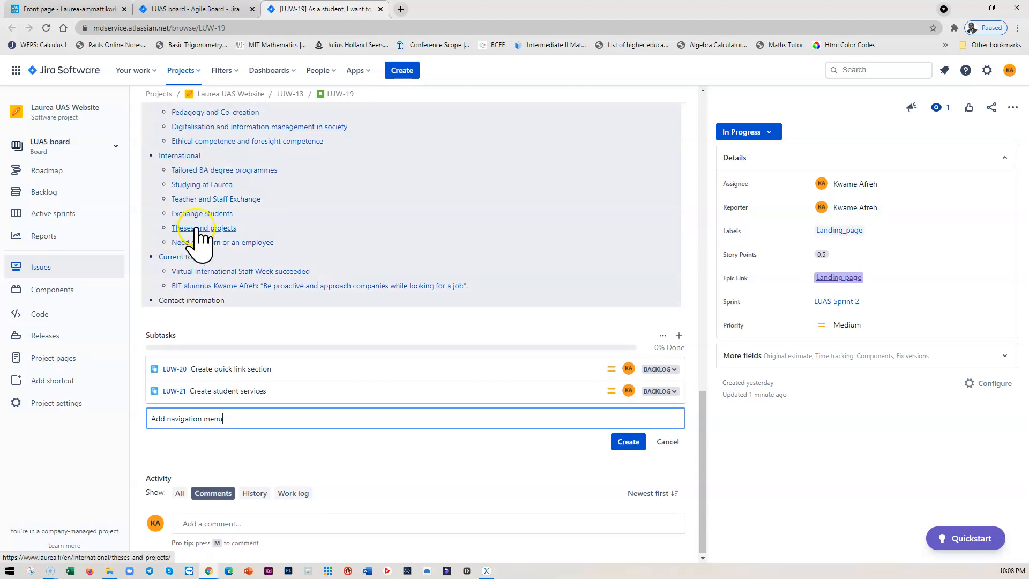
scroll(200, 236, "up", 3)
scroll(205, 199, "up", 4)
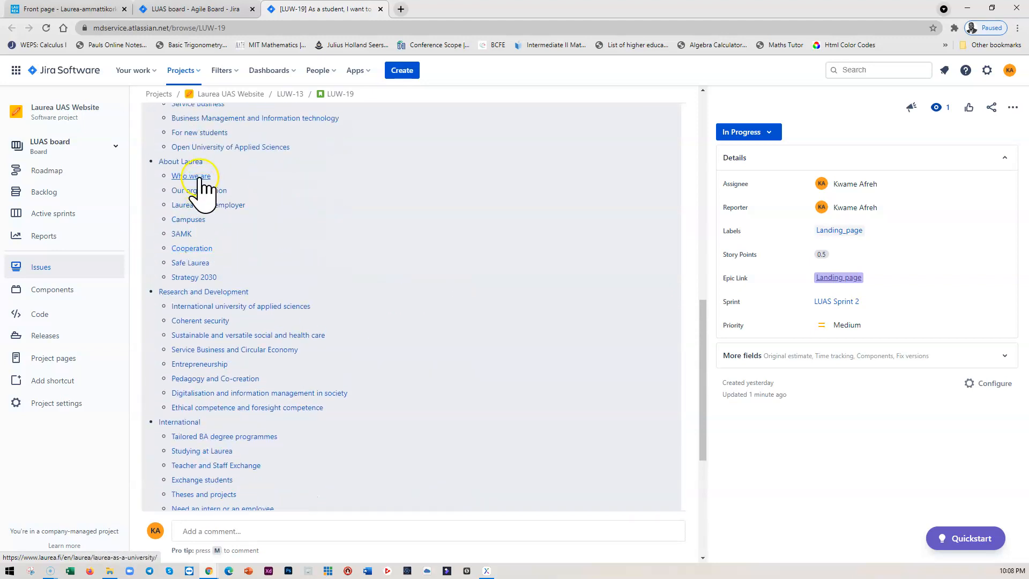
scroll(209, 273, "down", 7)
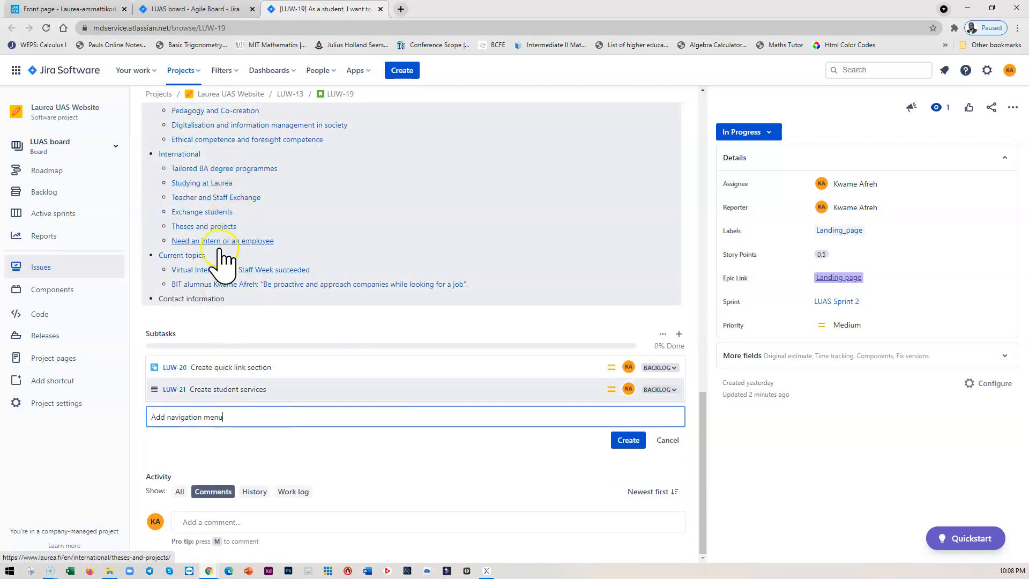
left_click(632, 439)
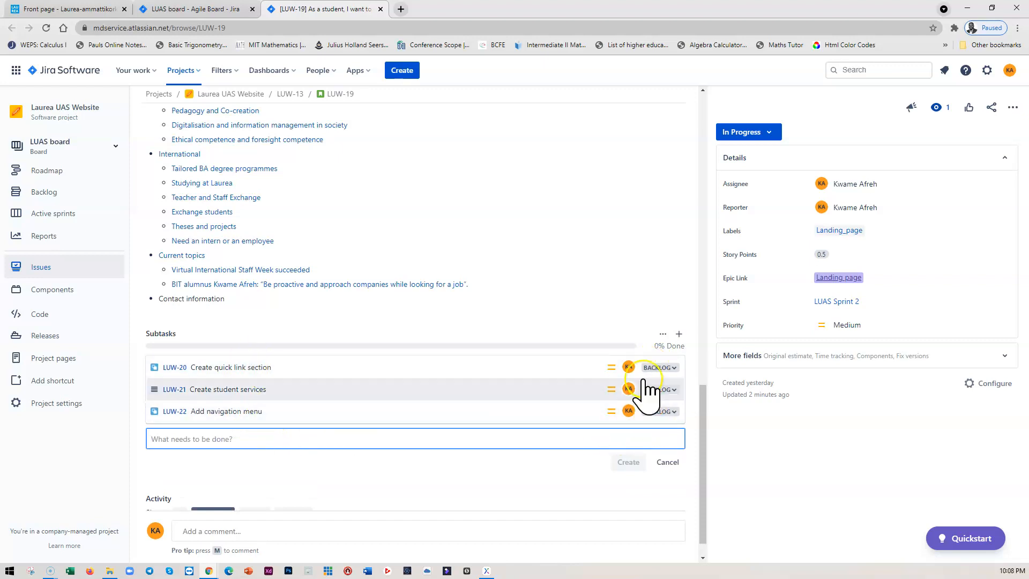
Step: Set the status of the three subtasks LUW-20, LUW-21 and LUW-22 to In Progress
scroll(509, 328, "up", 8)
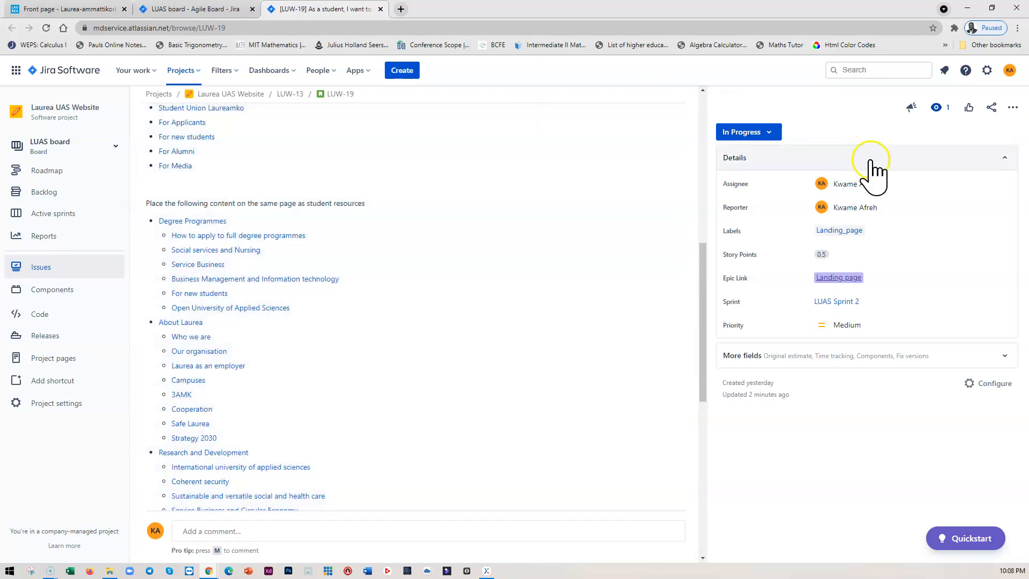
scroll(488, 343, "down", 4)
scroll(483, 342, "down", 4)
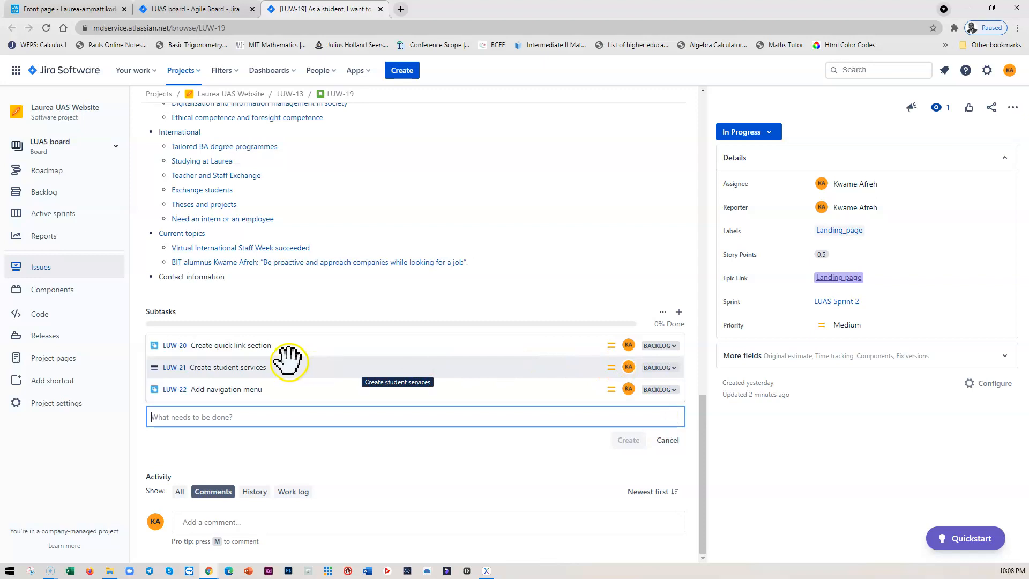
scroll(444, 354, "up", 10)
scroll(447, 354, "up", 4)
scroll(578, 364, "down", 5)
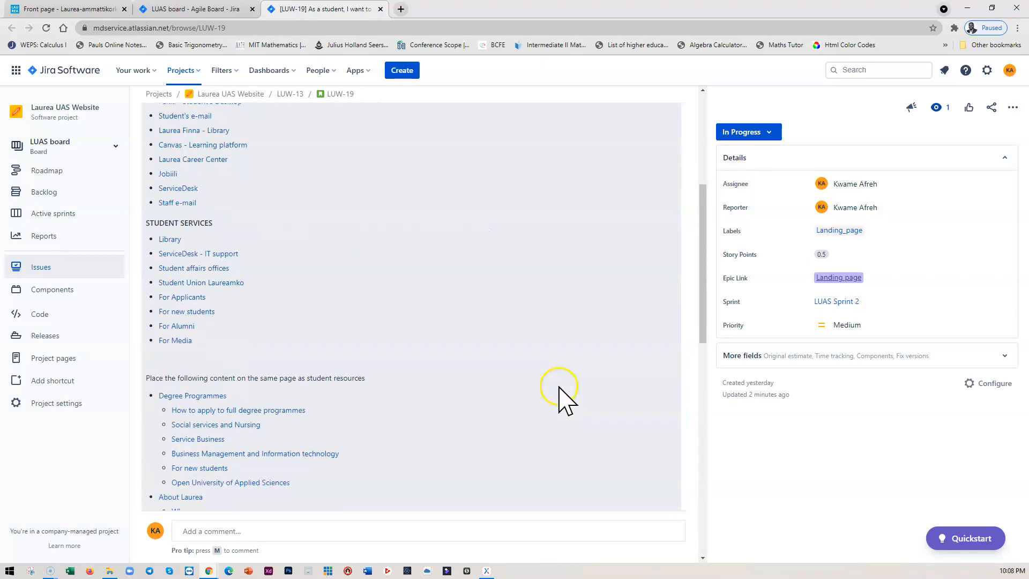
scroll(559, 387, "down", 5)
left_click(661, 346)
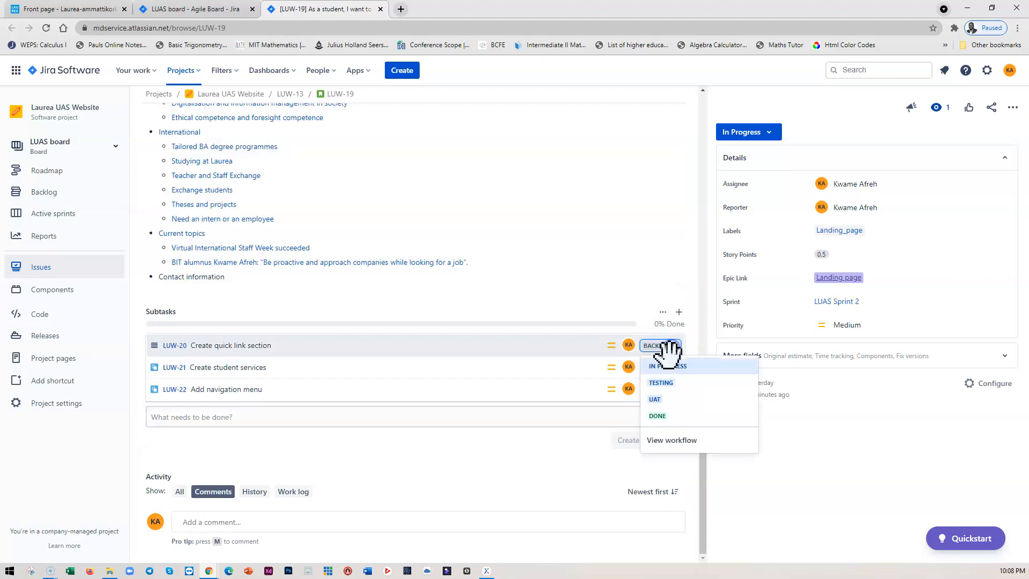
left_click(667, 366)
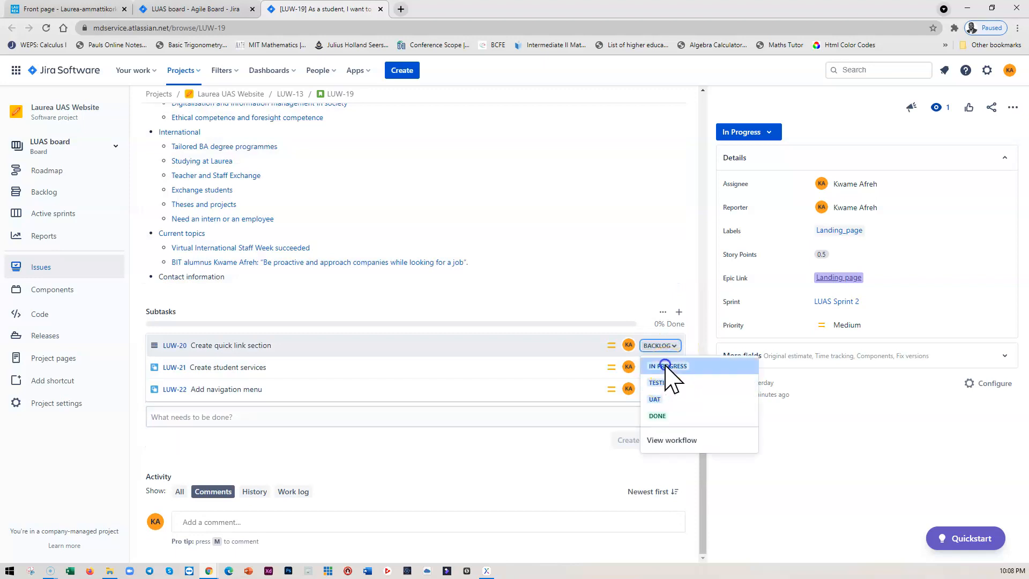
left_click(663, 368)
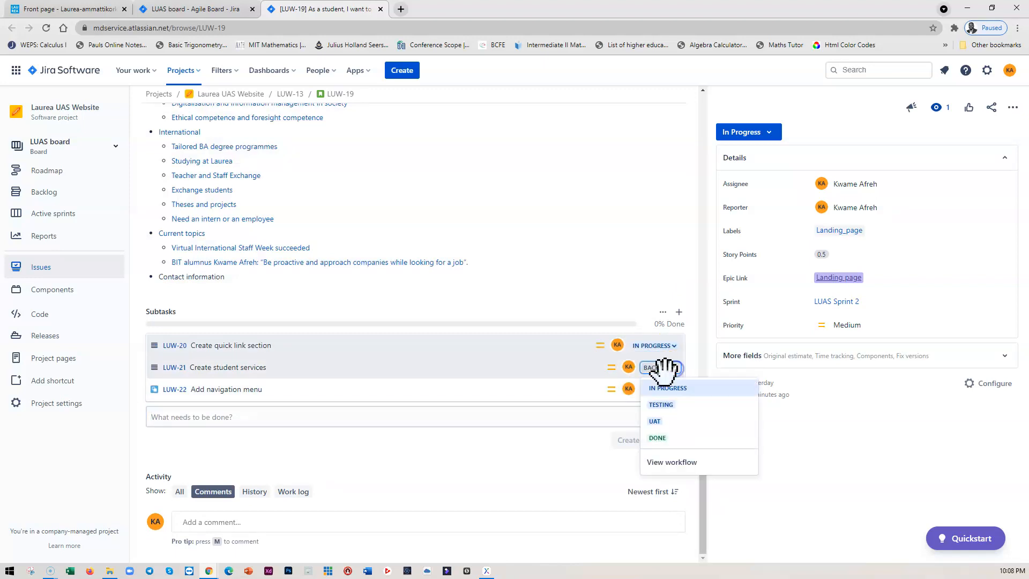
left_click(667, 388)
left_click(664, 391)
left_click(663, 412)
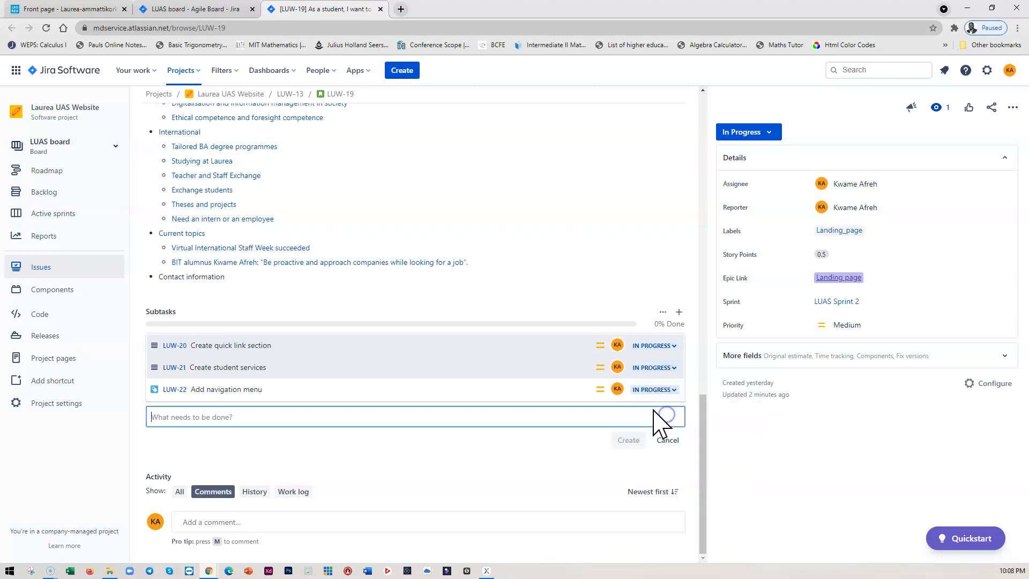
Step: Go back over the story description and switch to the Laurea website's front page
scroll(474, 343, "up", 4)
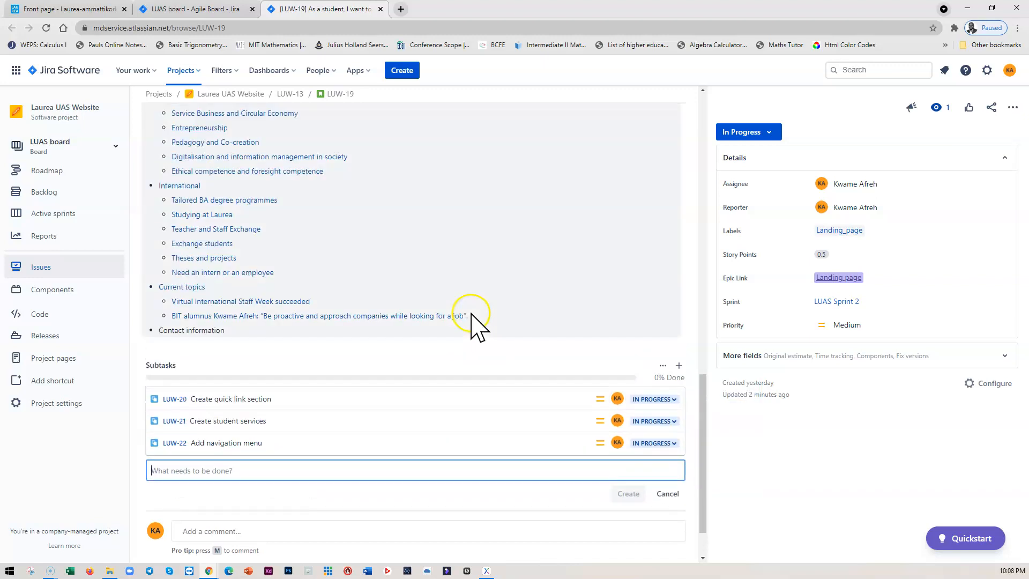
scroll(287, 295, "up", 10)
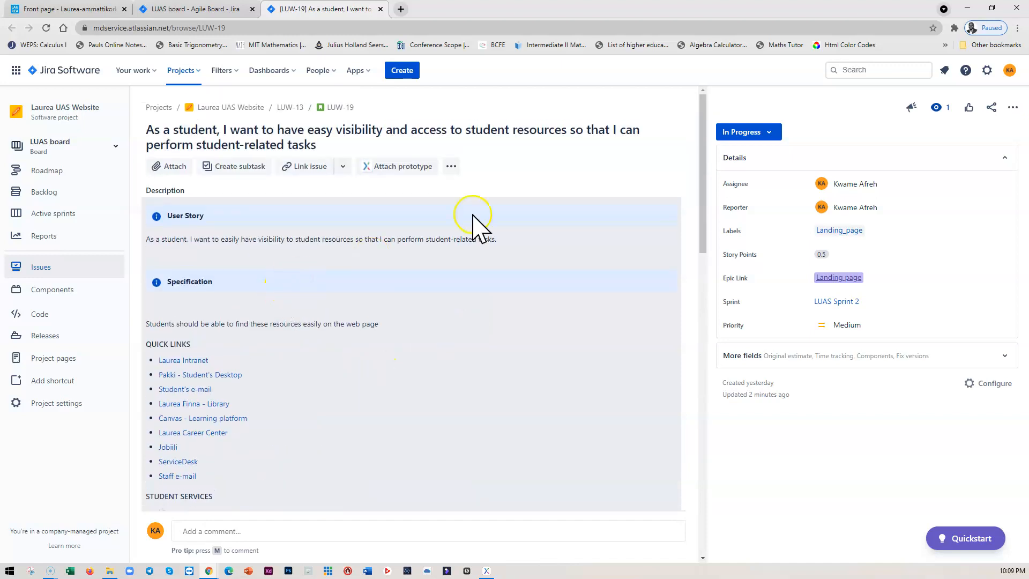
left_click(88, 10)
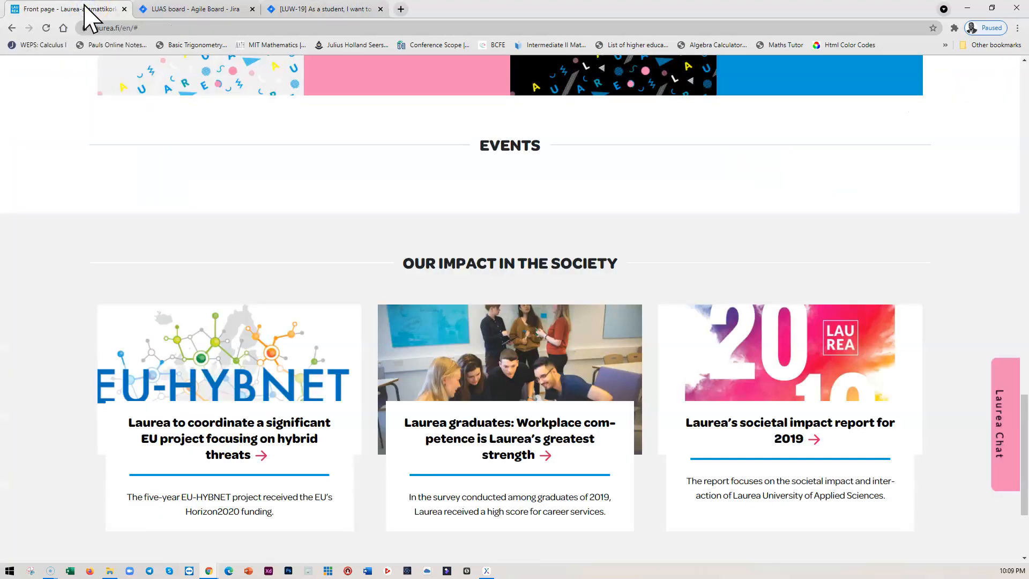
scroll(666, 271, "up", 15)
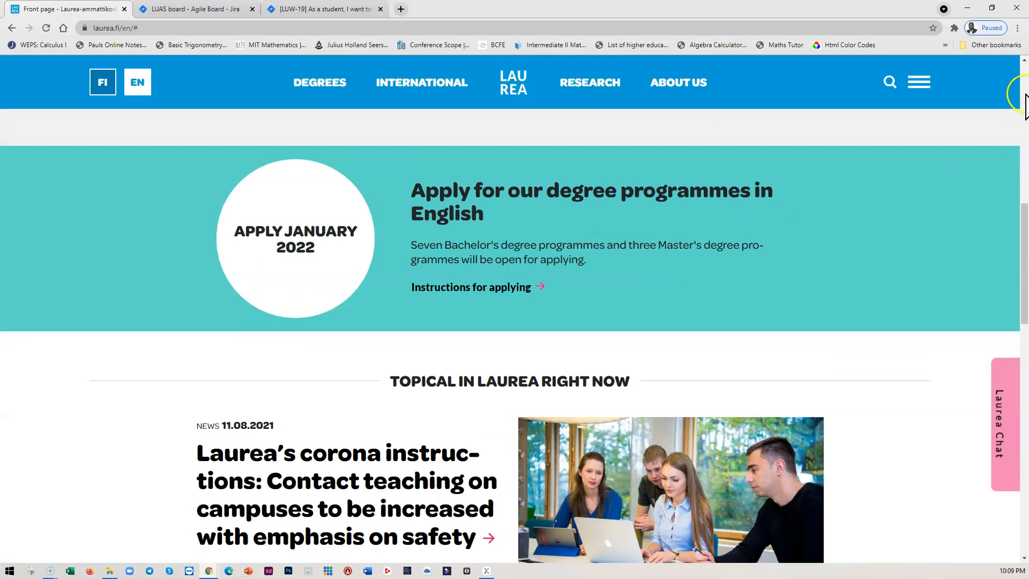
Step: Open the website's full navigation menu, expand the Degree Programmes section and open its page
left_click(918, 83)
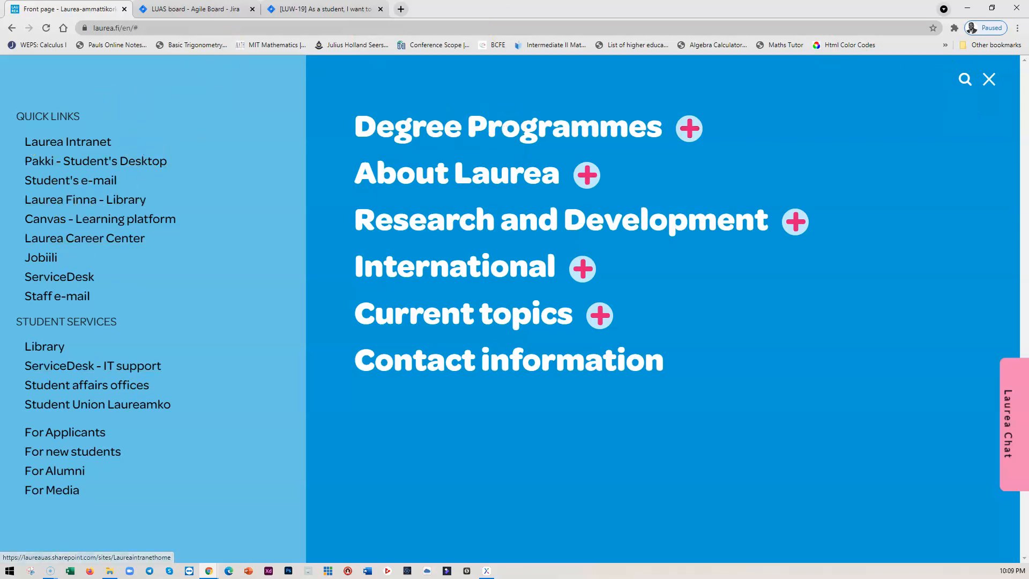
left_click(982, 62)
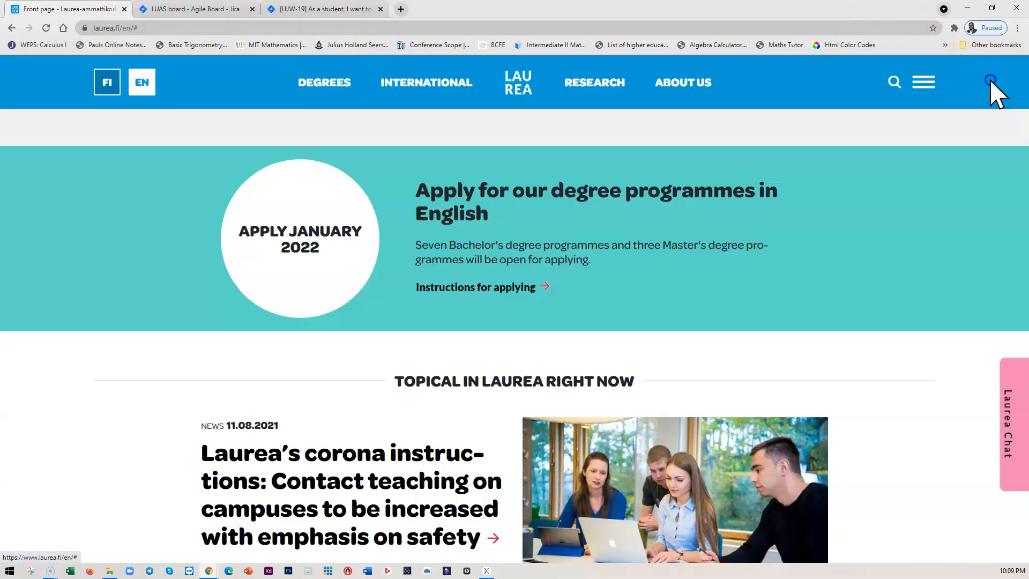
left_click(924, 89)
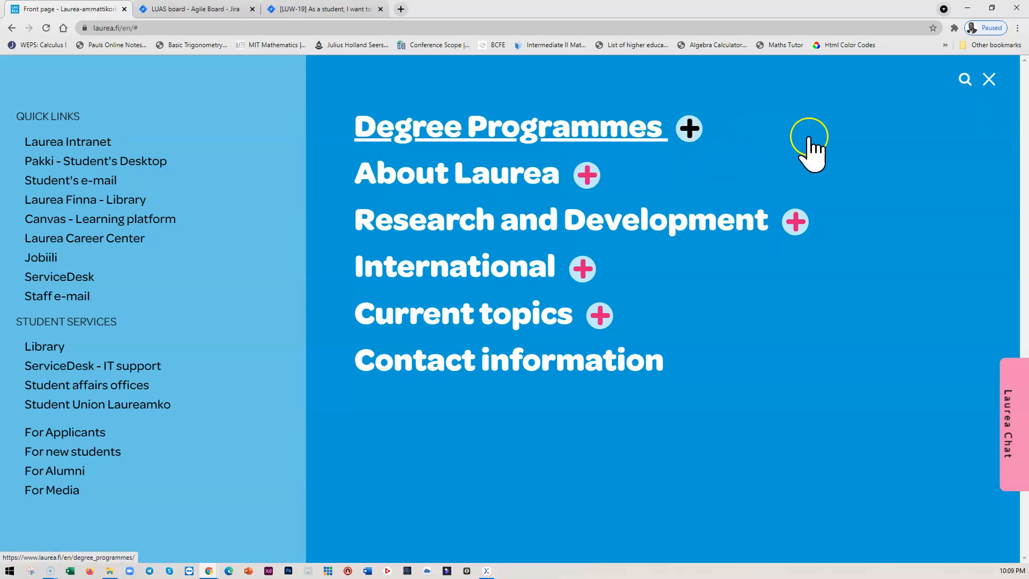
left_click(689, 128)
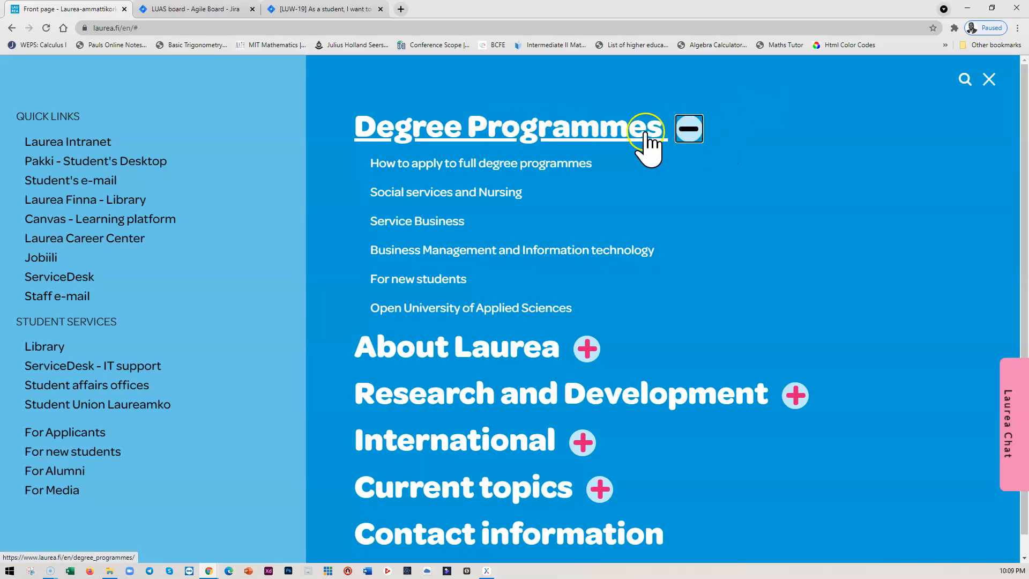
left_click(540, 133)
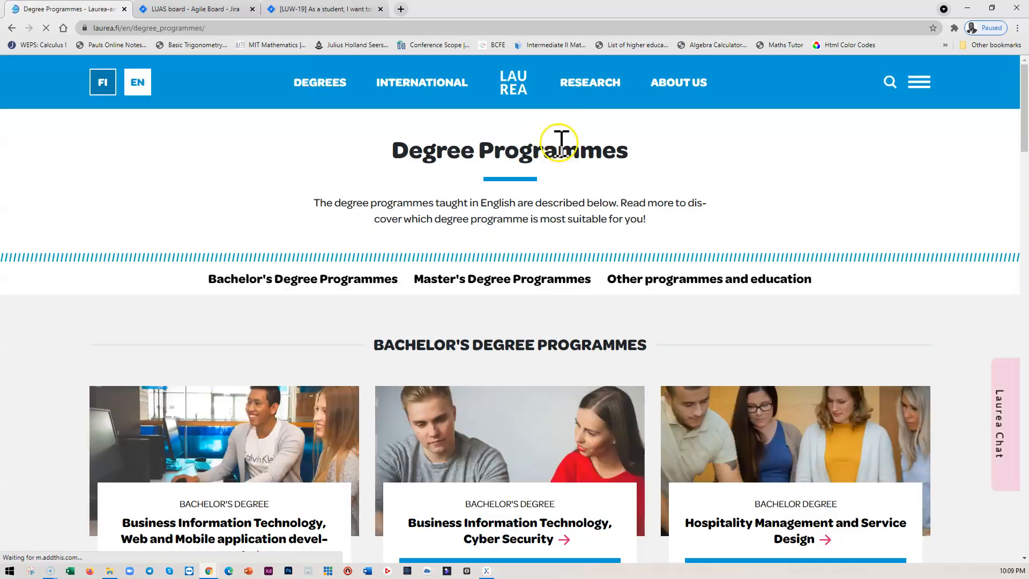
Step: Reopen the navigation menu and examine the links under Degree Programmes, About Laurea, Research and Development, and International
left_click(920, 84)
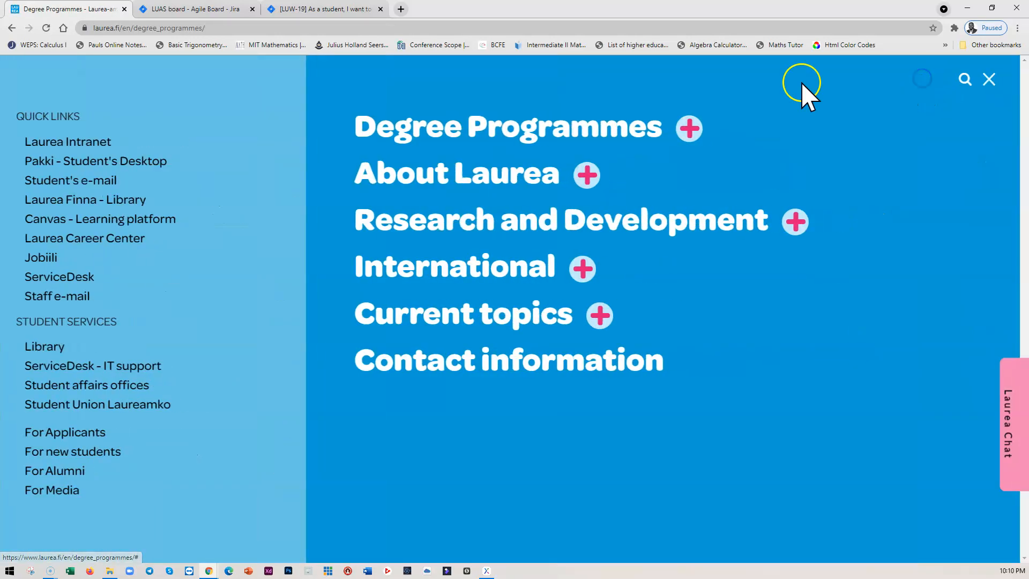
left_click(689, 130)
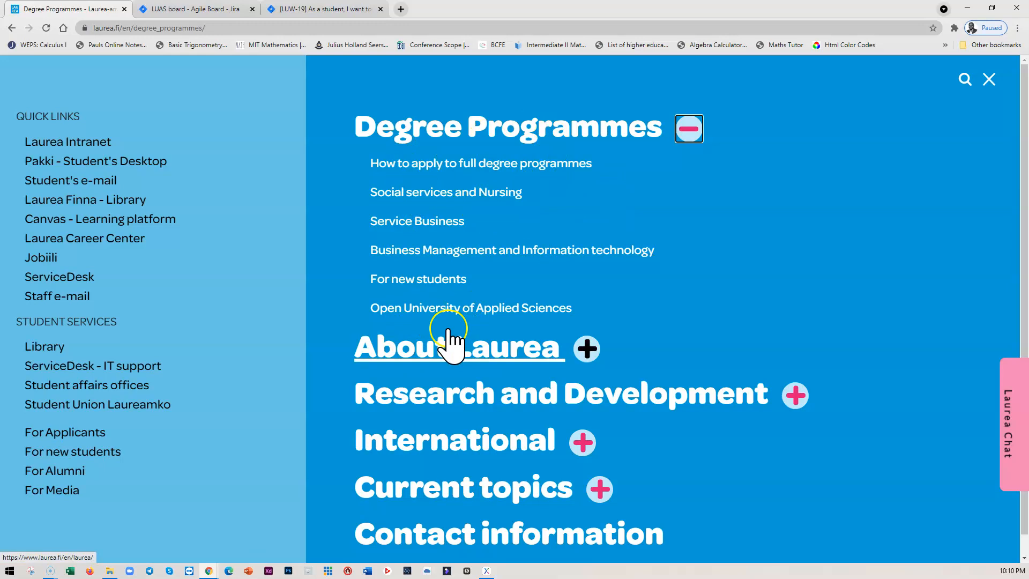
left_click(586, 348)
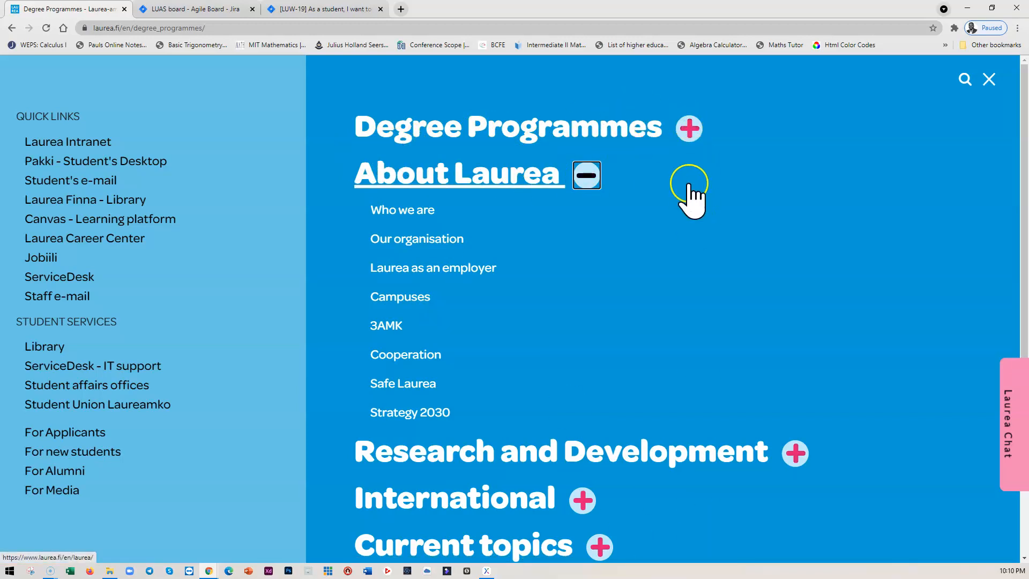
left_click(795, 454)
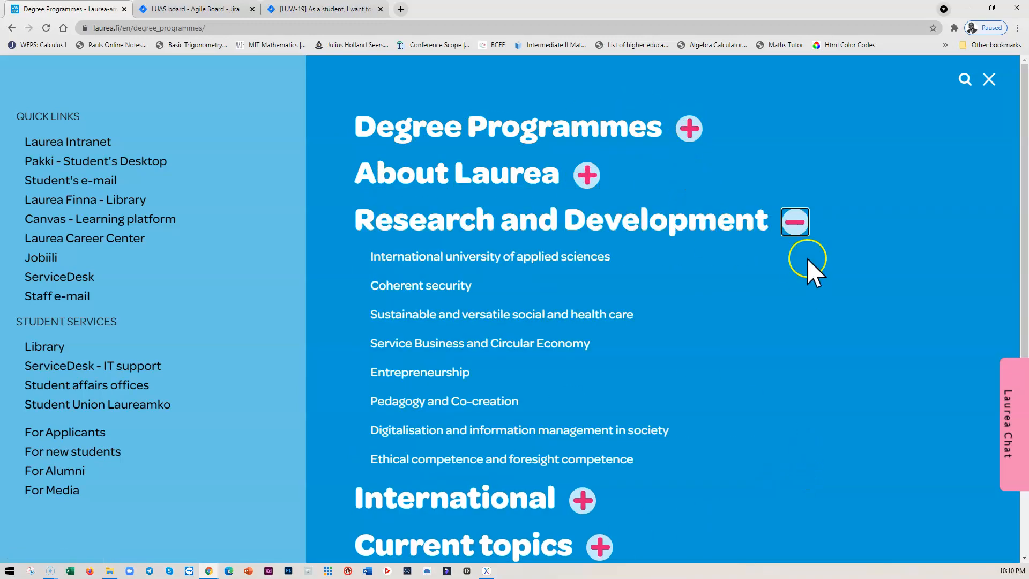
left_click(795, 223)
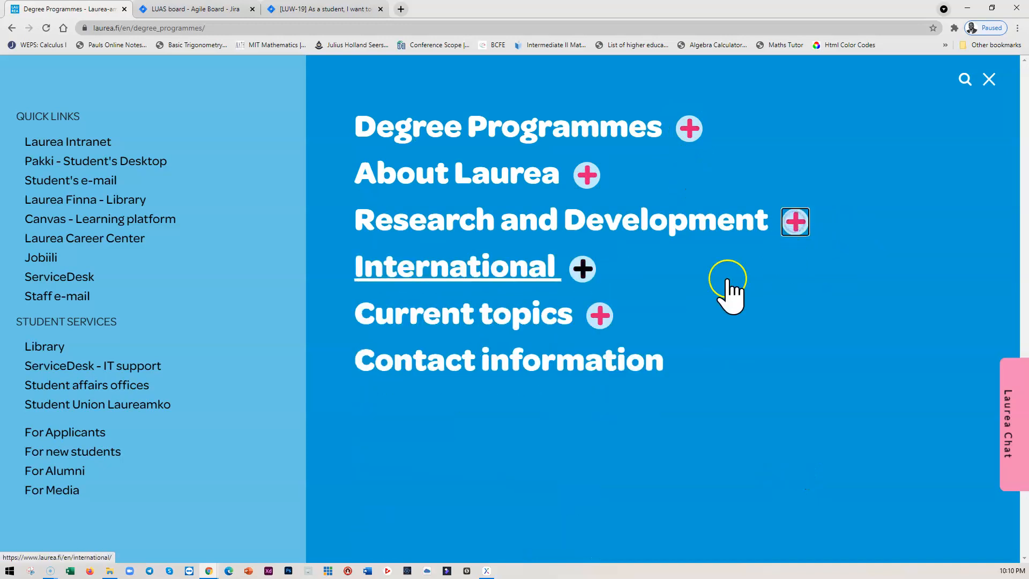
left_click(587, 269)
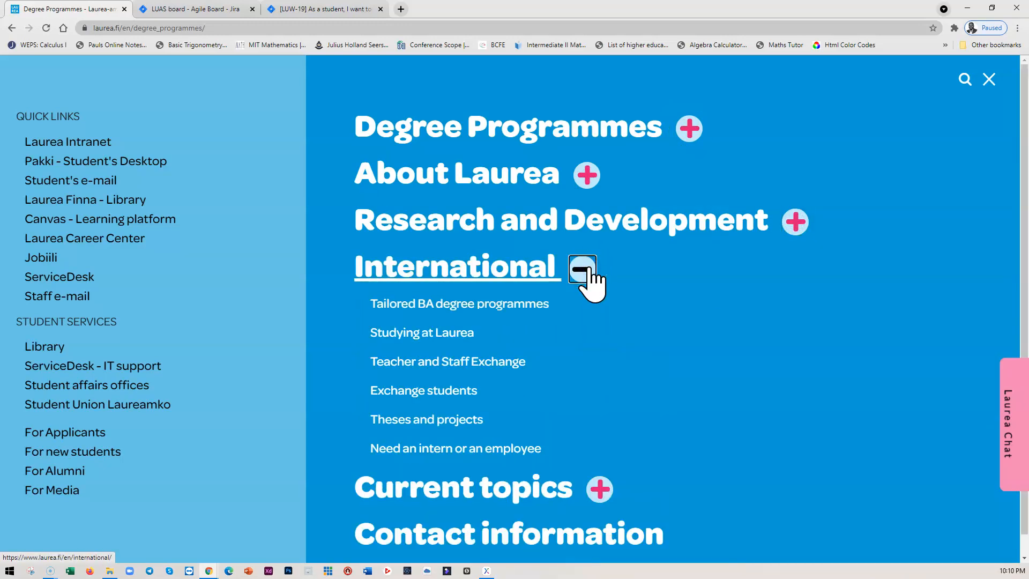
left_click(582, 269)
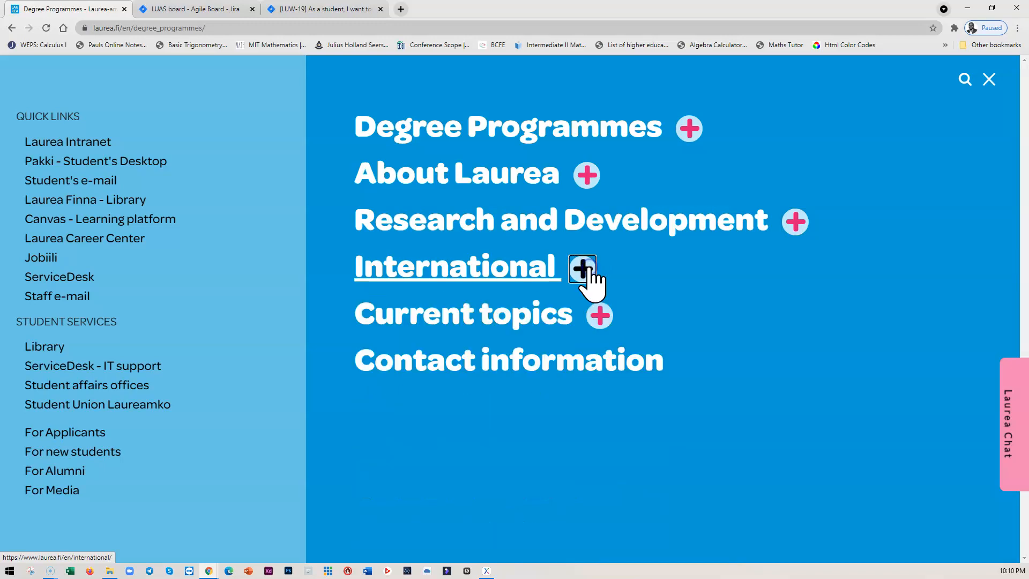
Step: Check the International, Research and Development, and About Laurea sections once more, leaving all menu sections collapsed
left_click(589, 269)
left_click(795, 221)
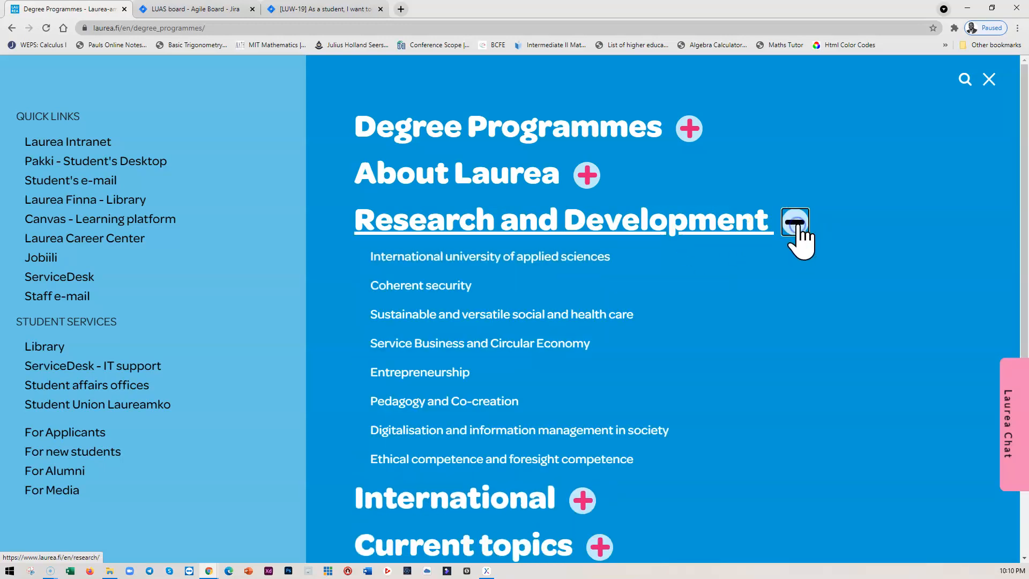
left_click(797, 222)
left_click(588, 177)
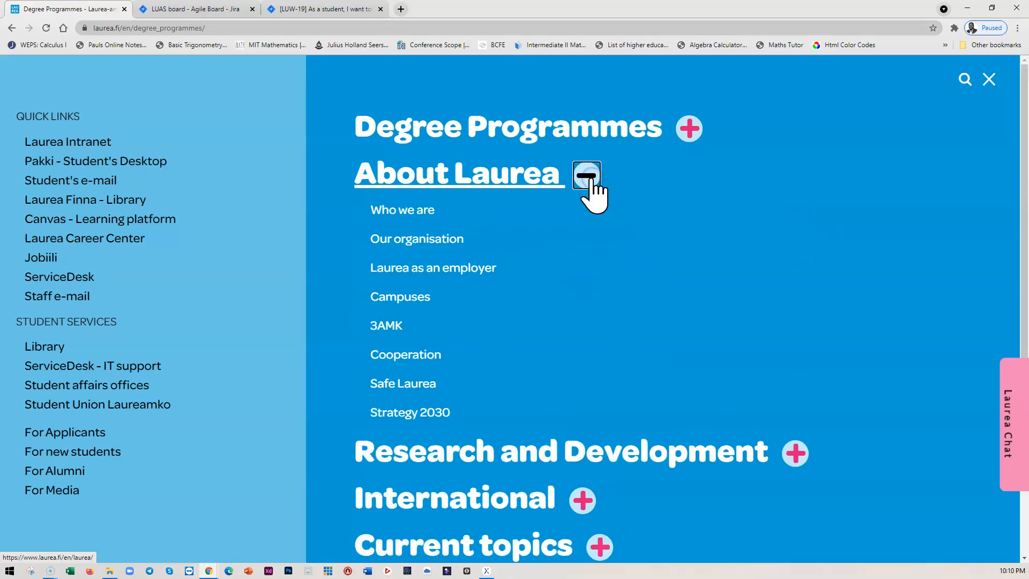
left_click(587, 177)
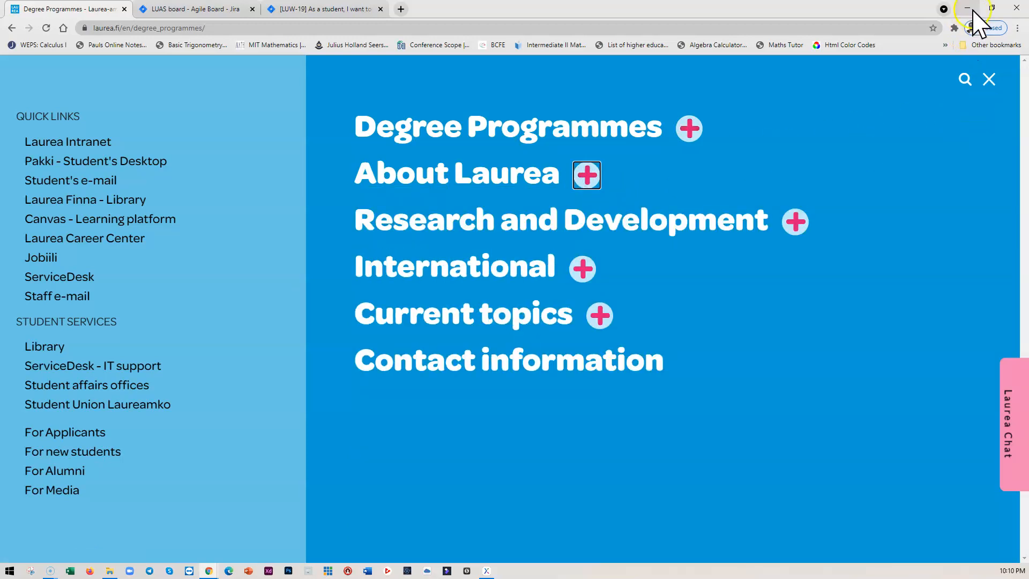
Step: Switch to the Laurea UAS Website prototype in Axure RP and check out the English Home page
left_click(970, 10)
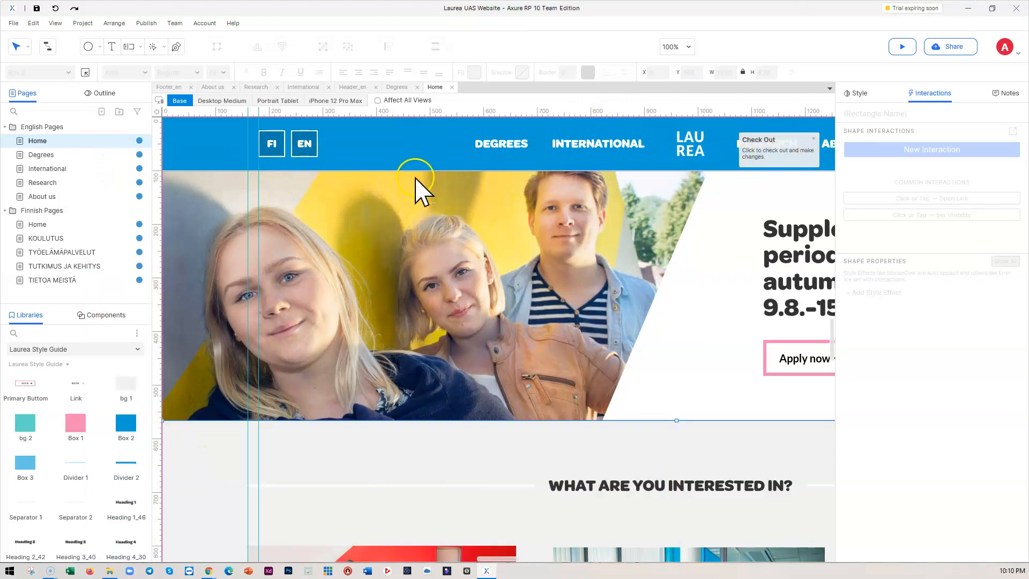
double_click(349, 250)
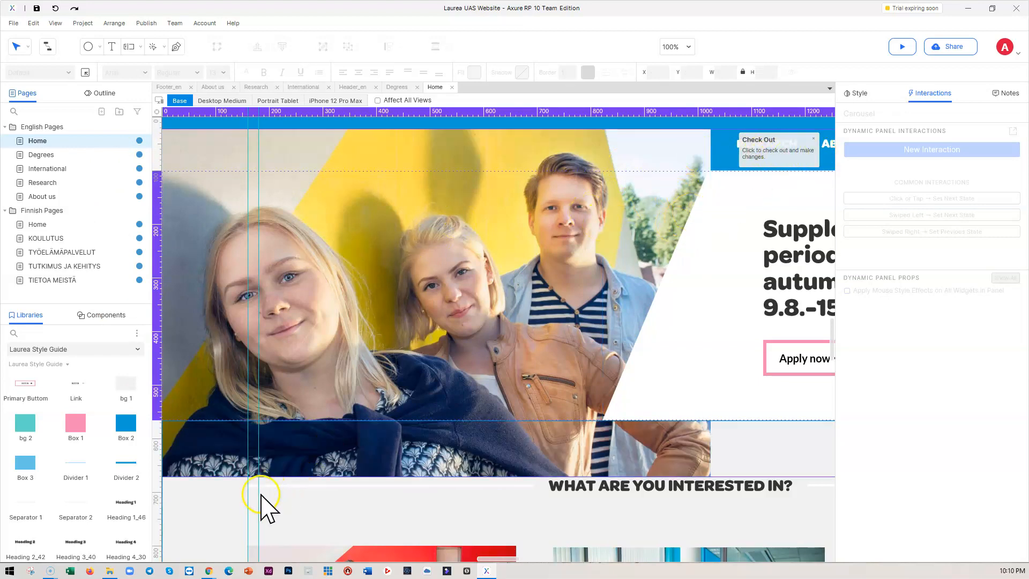
left_click(227, 499)
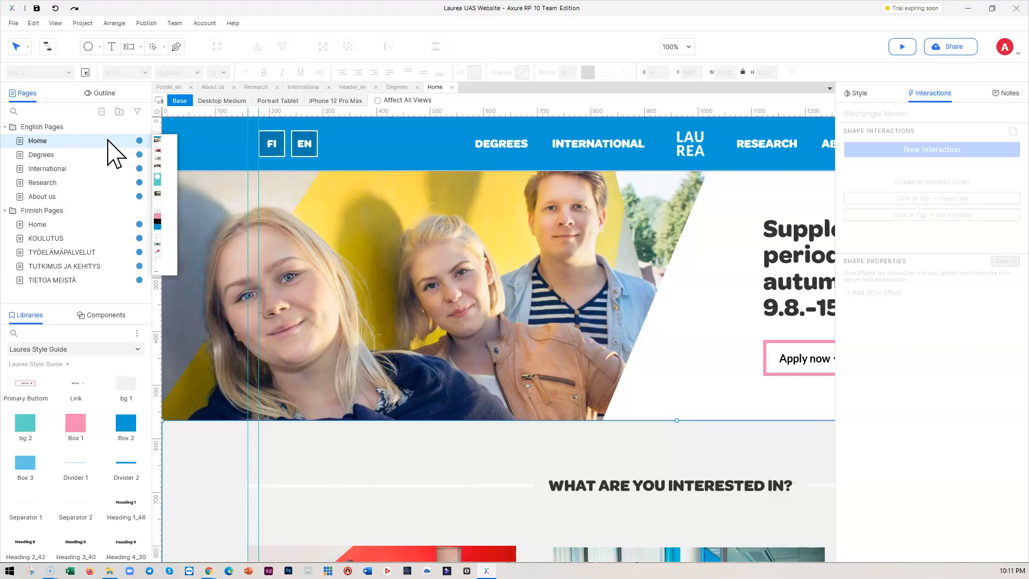
right_click(108, 140)
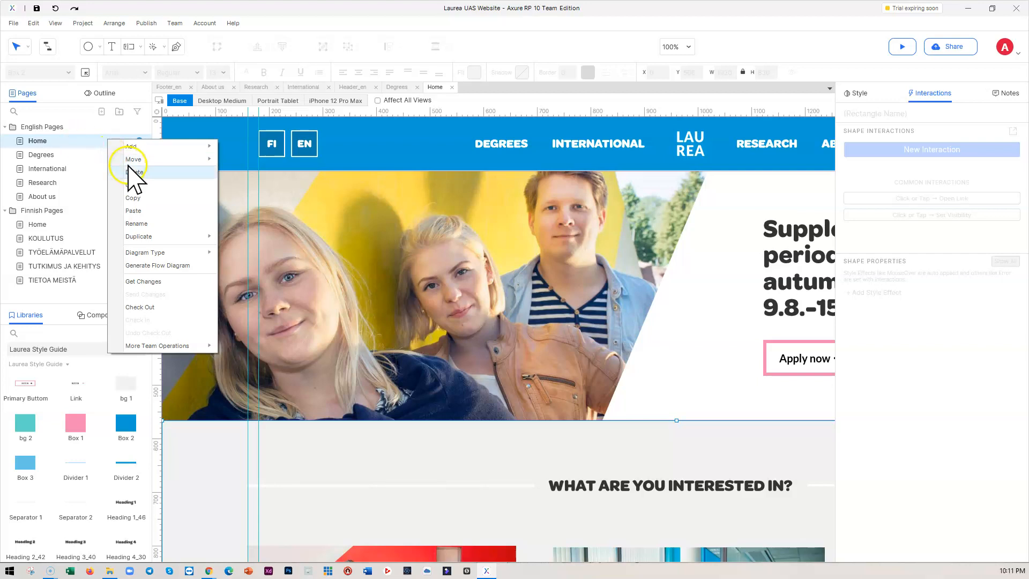
left_click(141, 308)
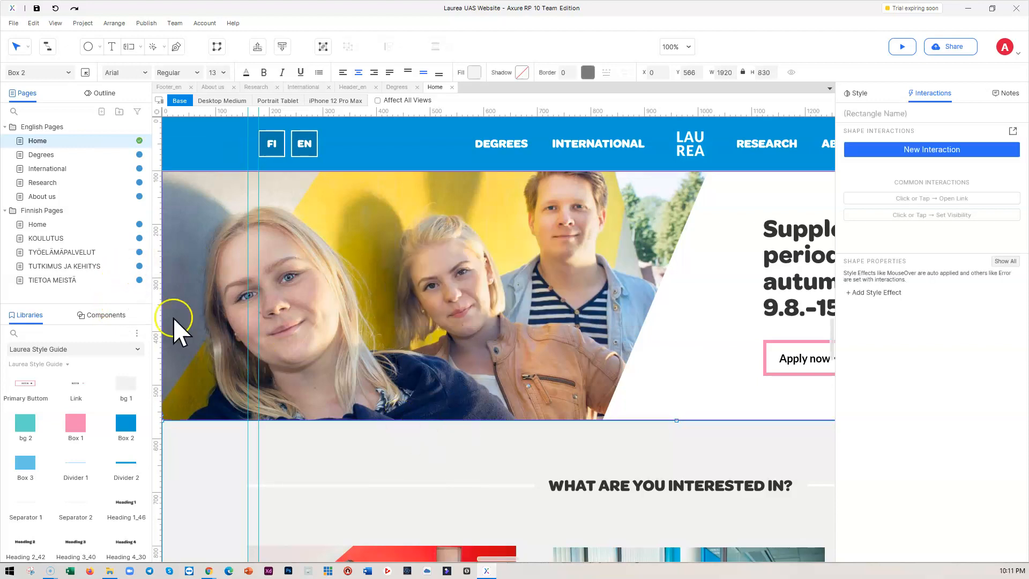
Step: Check out the Header_en component and open it for editing
left_click(102, 315)
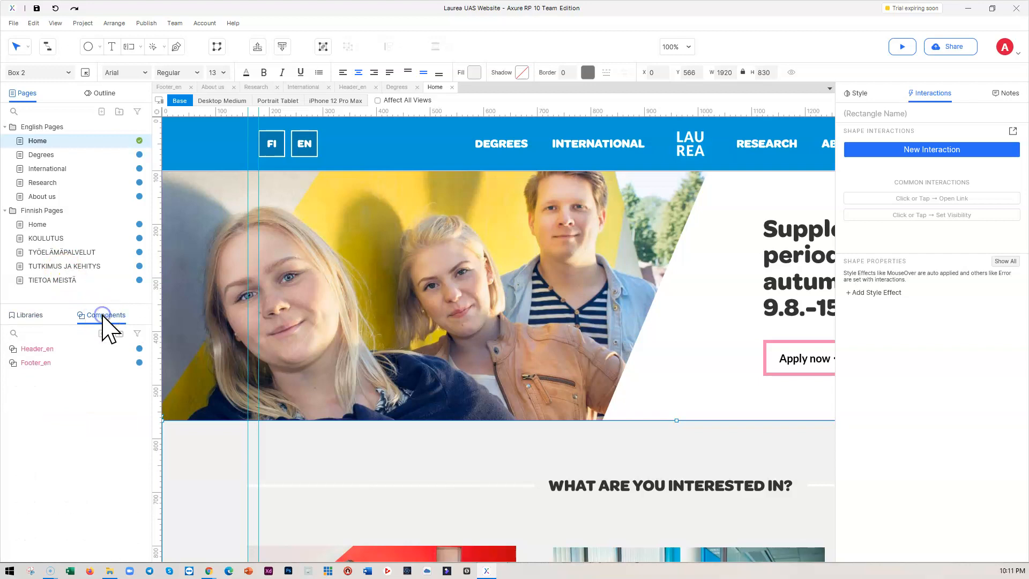
right_click(83, 350)
left_click(115, 528)
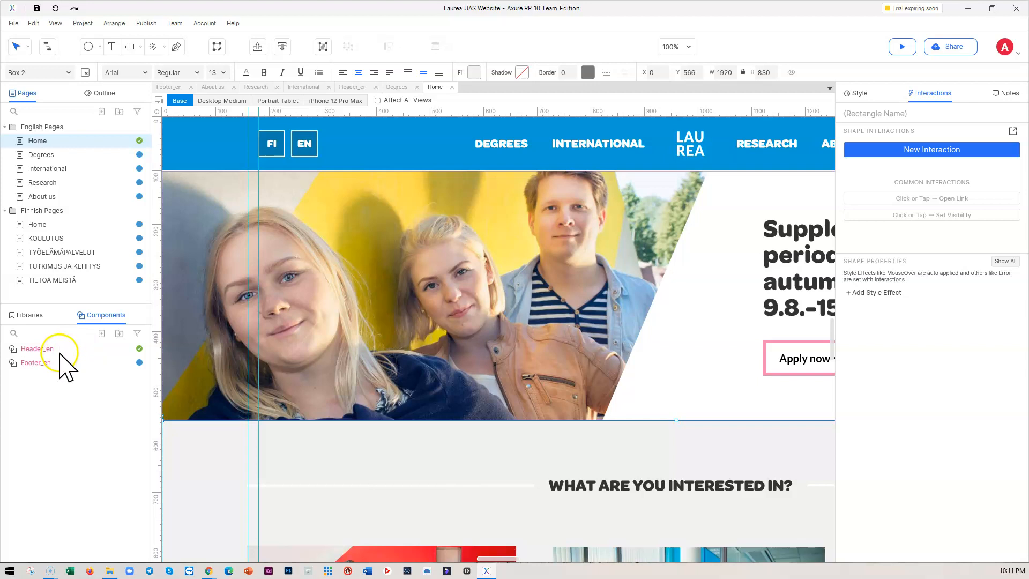
double_click(59, 350)
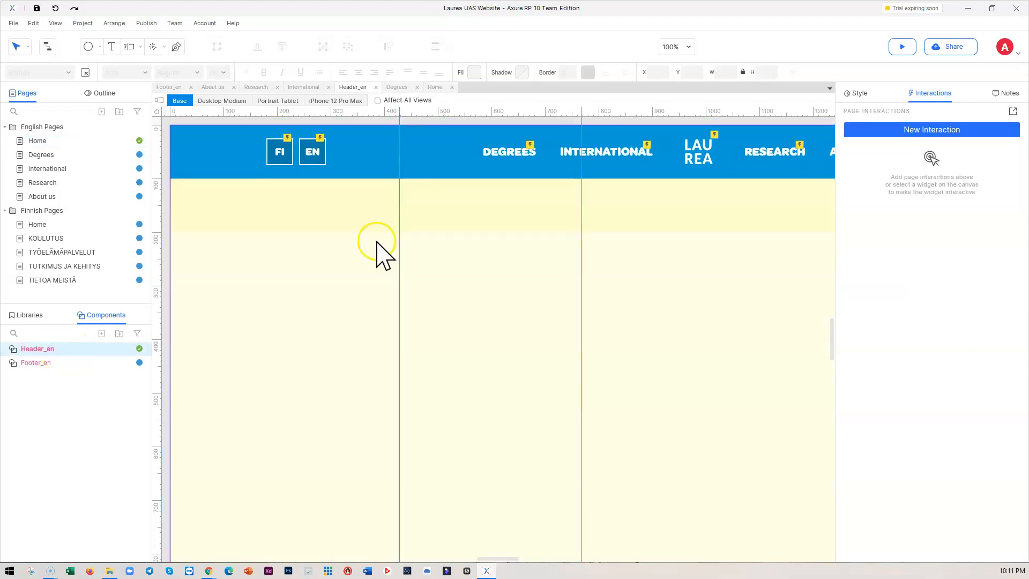
Step: Open State 1 of the header's Menu content dynamic panel for editing, with the canvas at 85% zoom
double_click(435, 424)
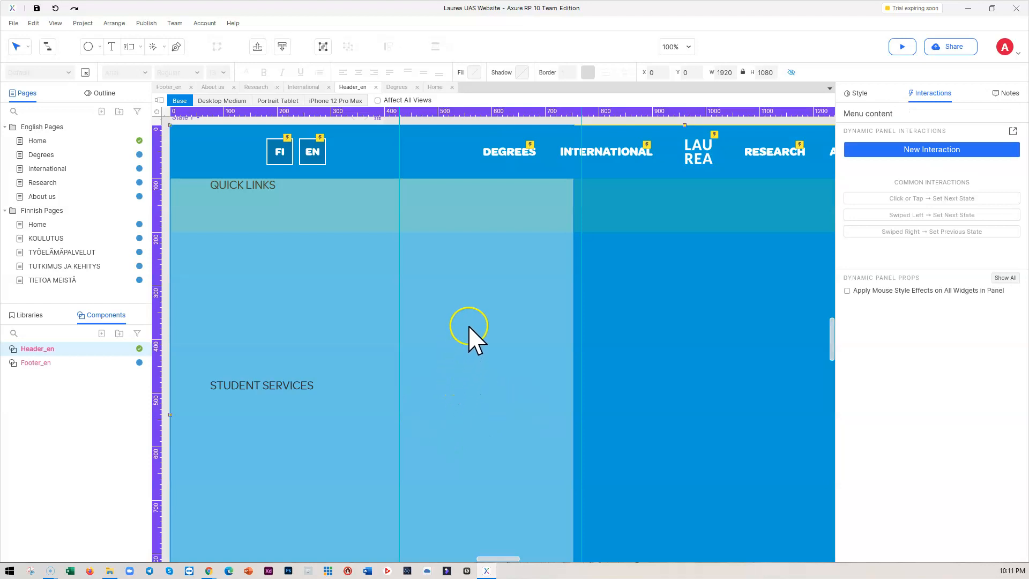
scroll(471, 326, "down", 1)
scroll(472, 335, "up", 3)
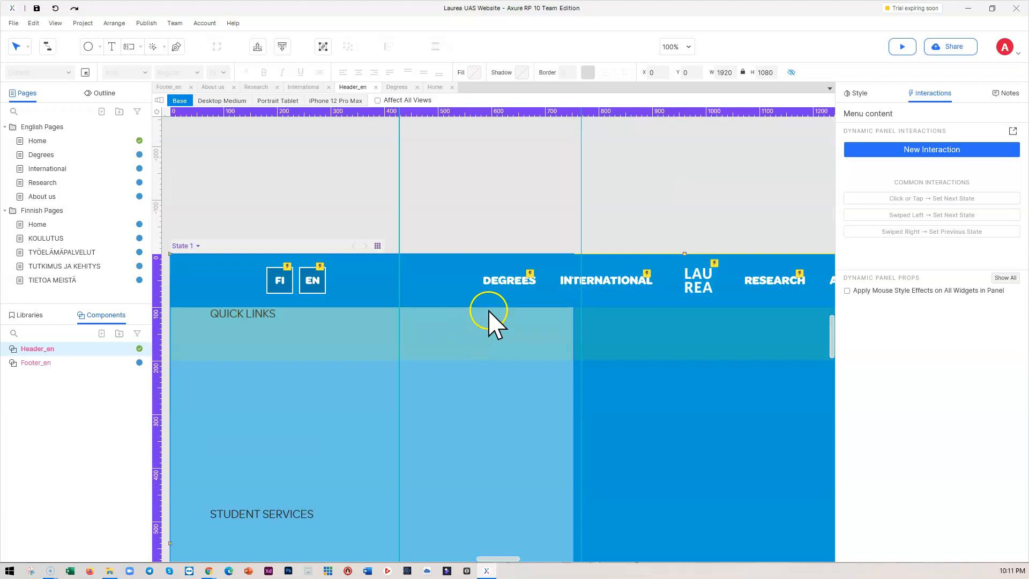
scroll(616, 441, "down", 1)
scroll(617, 441, "down", 1)
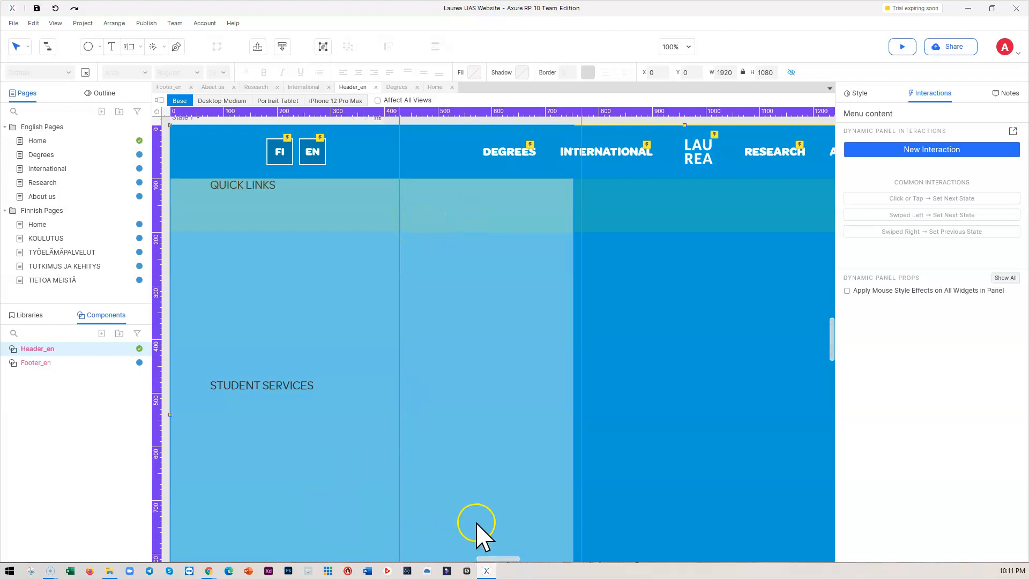
scroll(474, 531, "down", 2)
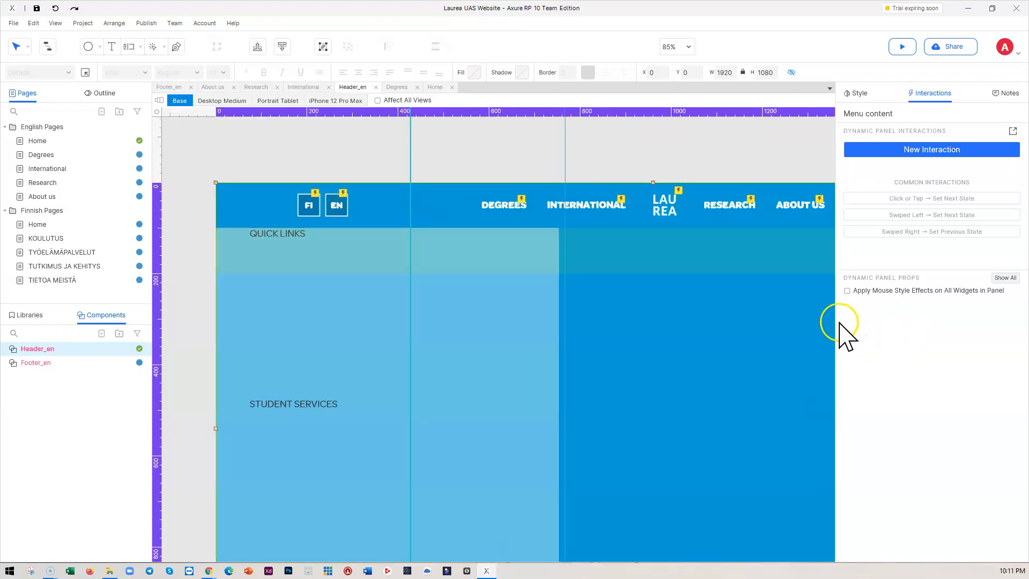
Step: Narrow the side panels on both sides of the canvas to show more of the menu
left_click_drag(834, 322, 918, 320)
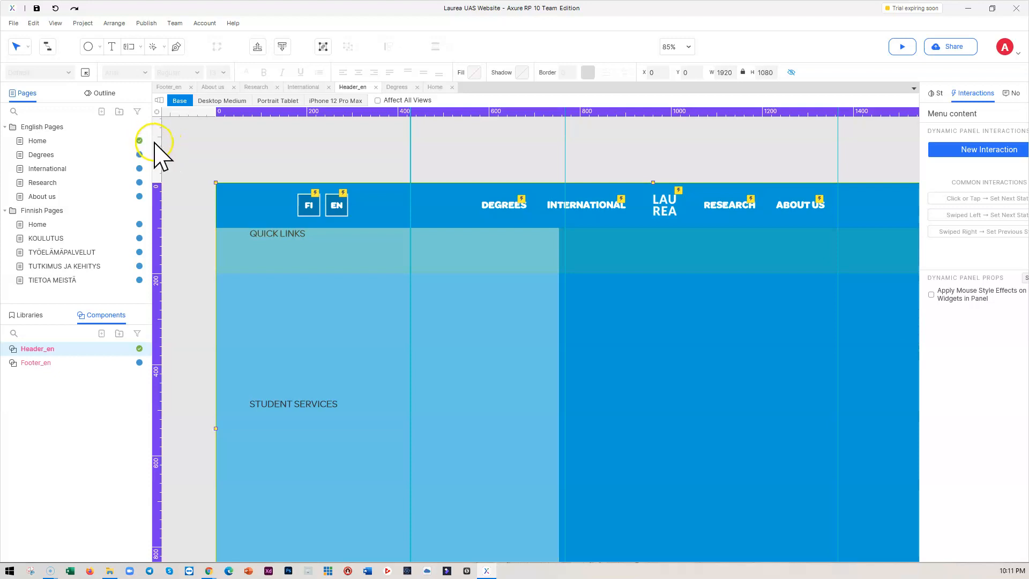
left_click_drag(151, 140, 108, 137)
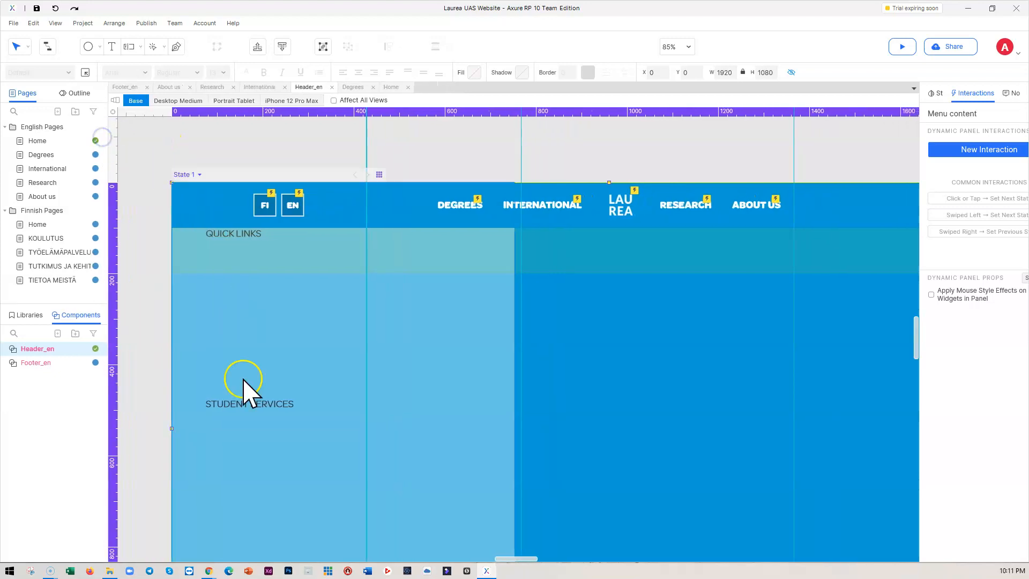
left_click_drag(521, 558, 523, 558)
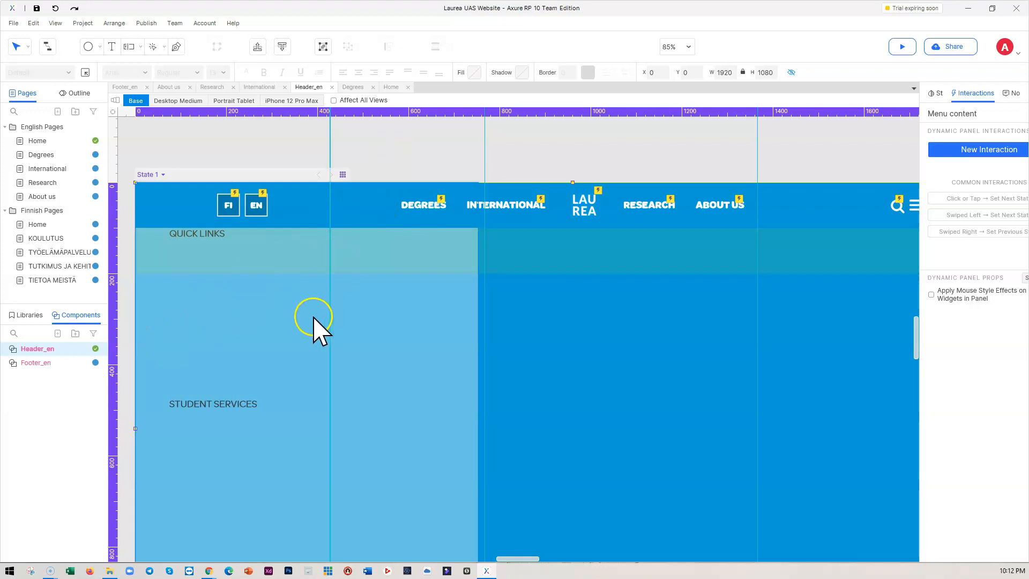
Step: Bring the Menu content dynamic panel in front of the header widgets and reopen it for editing
left_click(413, 159)
double_click(226, 474)
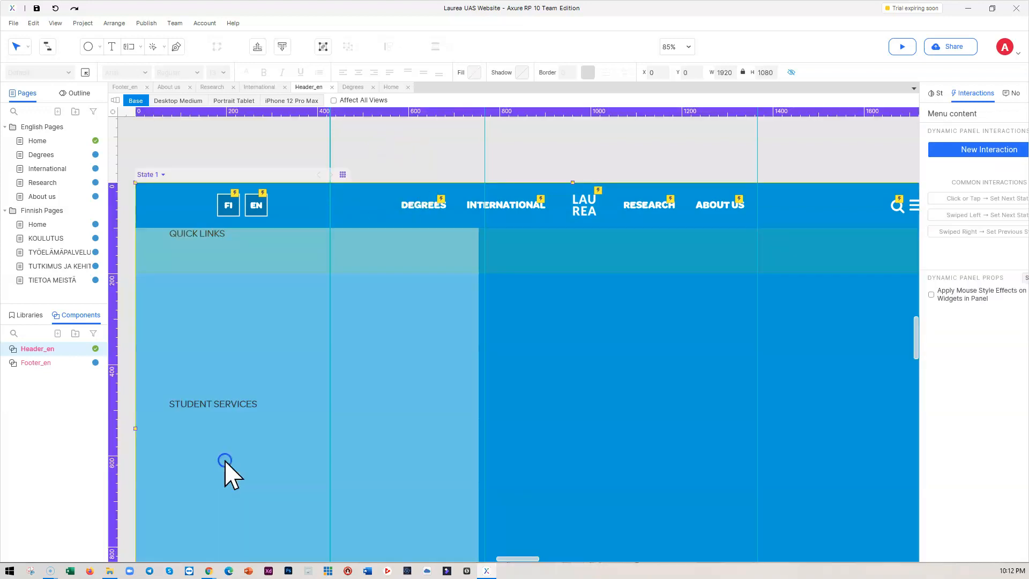
left_click(259, 47)
left_click(423, 147)
left_click(298, 378)
double_click(205, 418)
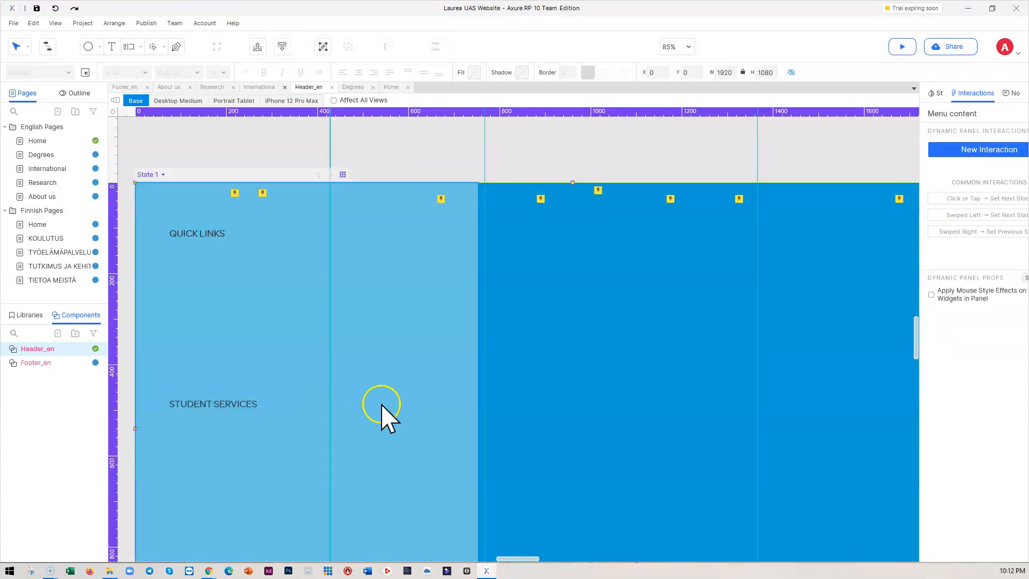
Step: Look over the menu panel's Quick Links and Student Services headings and the space around them
left_click_drag(523, 559, 524, 552)
left_click(205, 231)
left_click(198, 407)
left_click(561, 335)
scroll(209, 386, "down", 5)
scroll(213, 424, "up", 3)
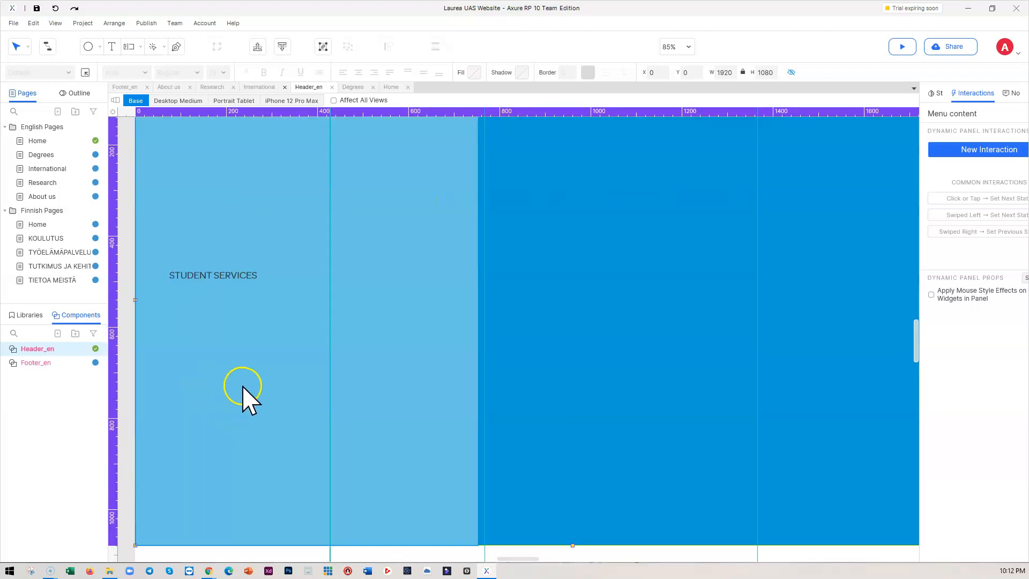
Step: Switch to the Laurea website, highlight the links under Quick Links, and review the matching list in Jira story LUW-19
mouse_move(209, 573)
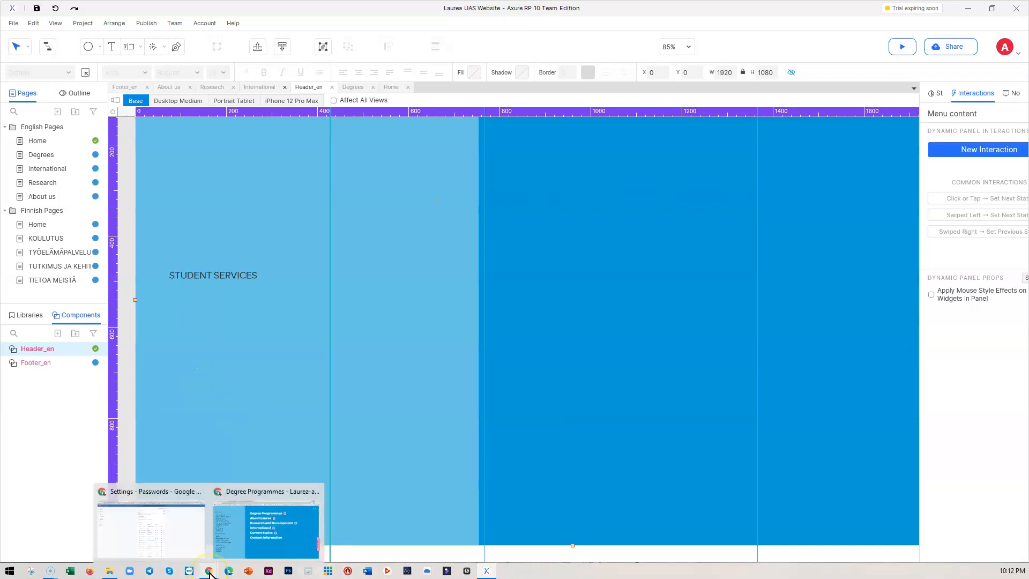
left_click(239, 544)
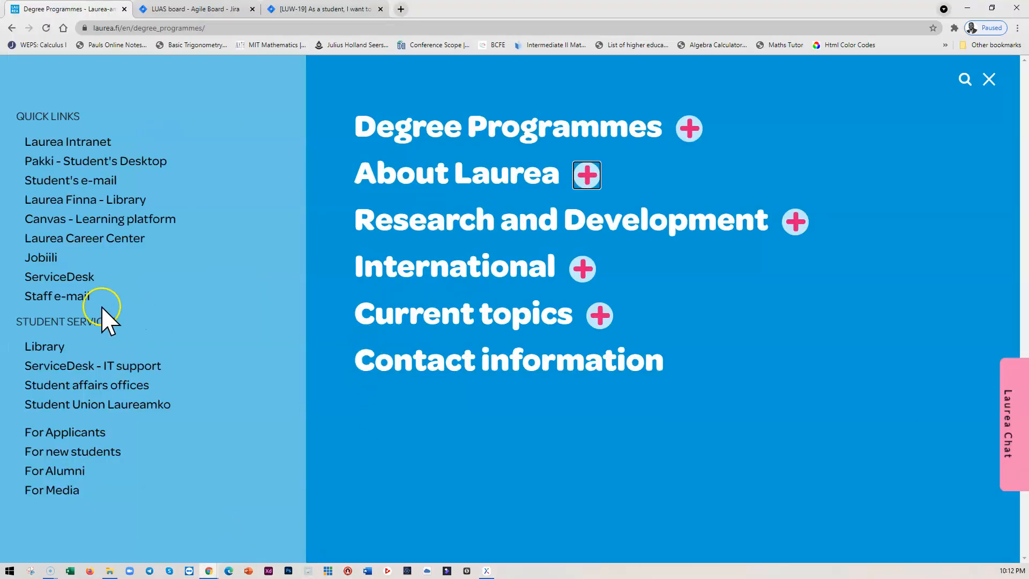
left_click_drag(92, 301, 43, 256)
left_click_drag(139, 299, 44, 272)
left_click_drag(17, 140, 139, 296)
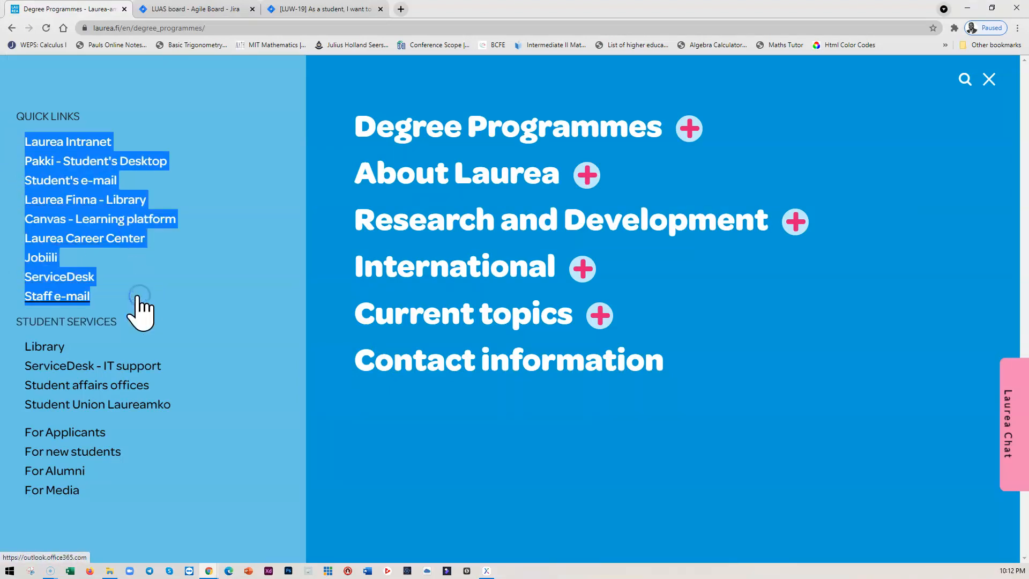
left_click(181, 9)
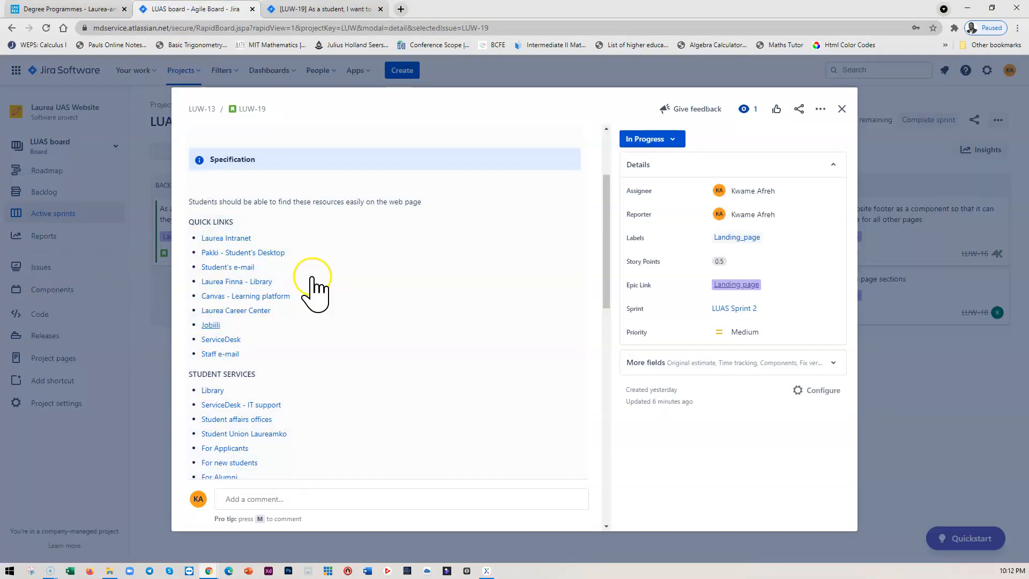
Step: Return to the Axure RP prototype and display the Laurea Style Guide widget library
left_click(969, 8)
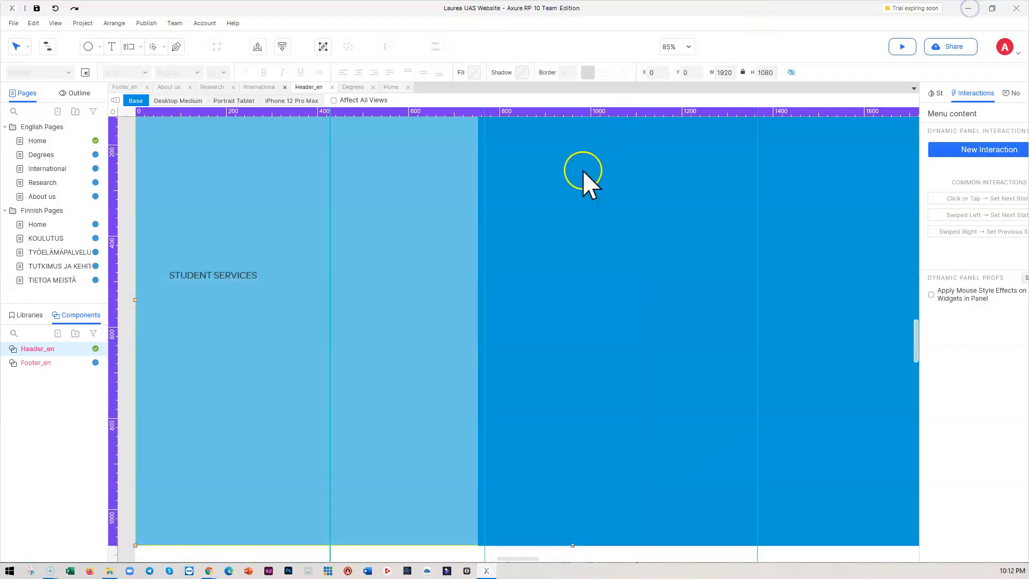
scroll(268, 252, "up", 3)
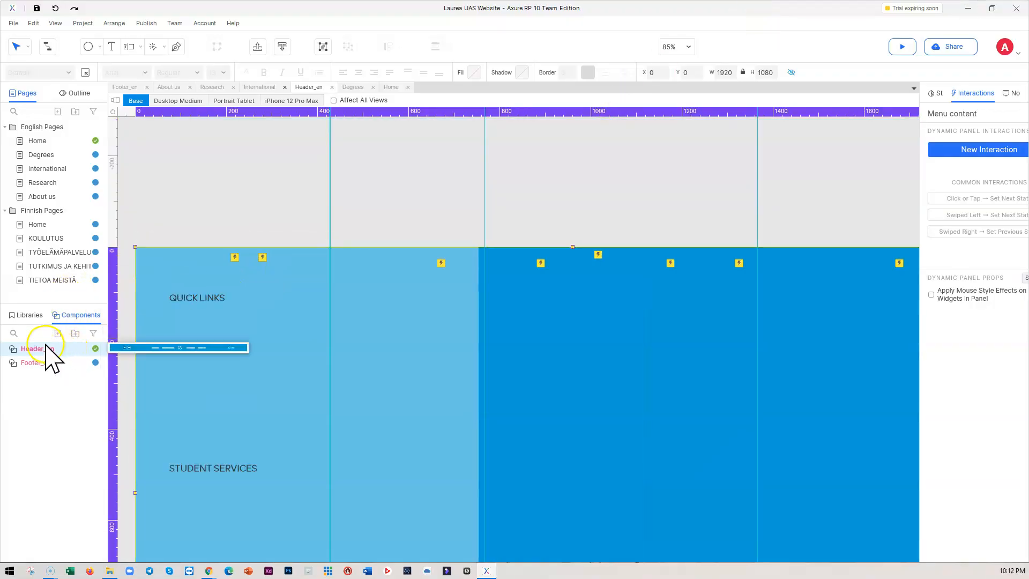
left_click(26, 315)
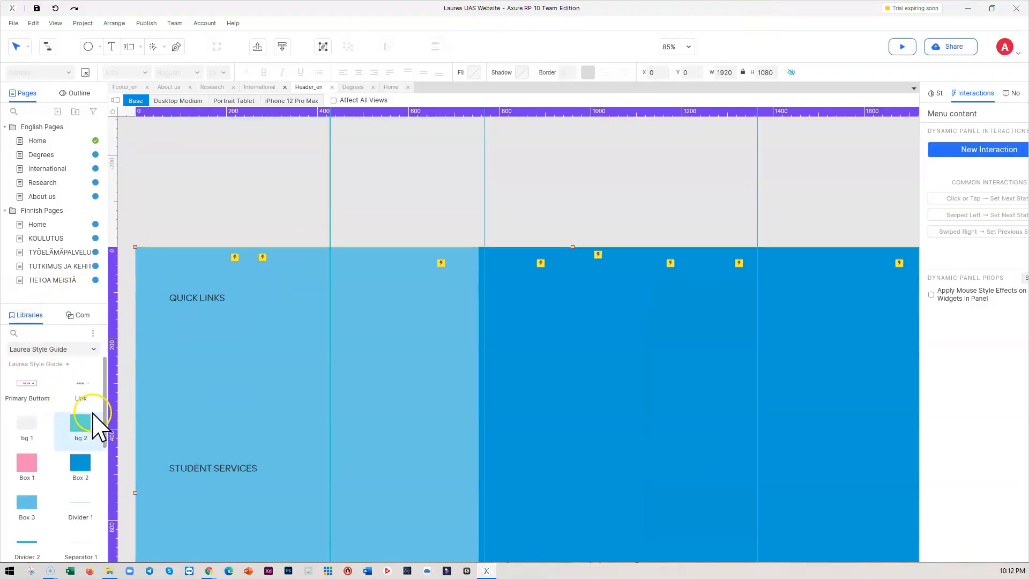
Step: Switch to the Laurea website and inspect the font styling of the links under Quick Links
left_click(211, 570)
left_click(162, 542)
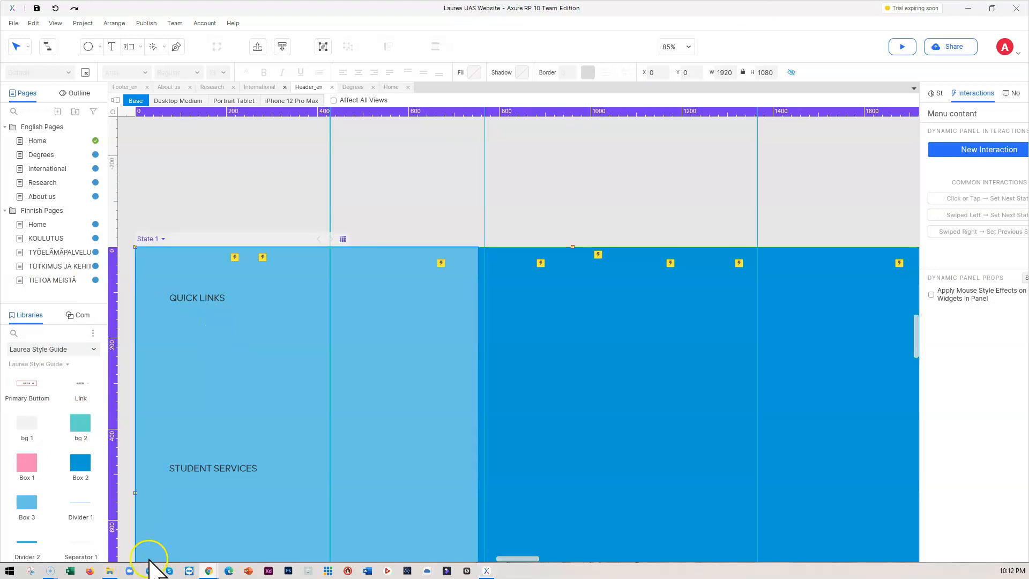
mouse_move(210, 571)
left_click(260, 542)
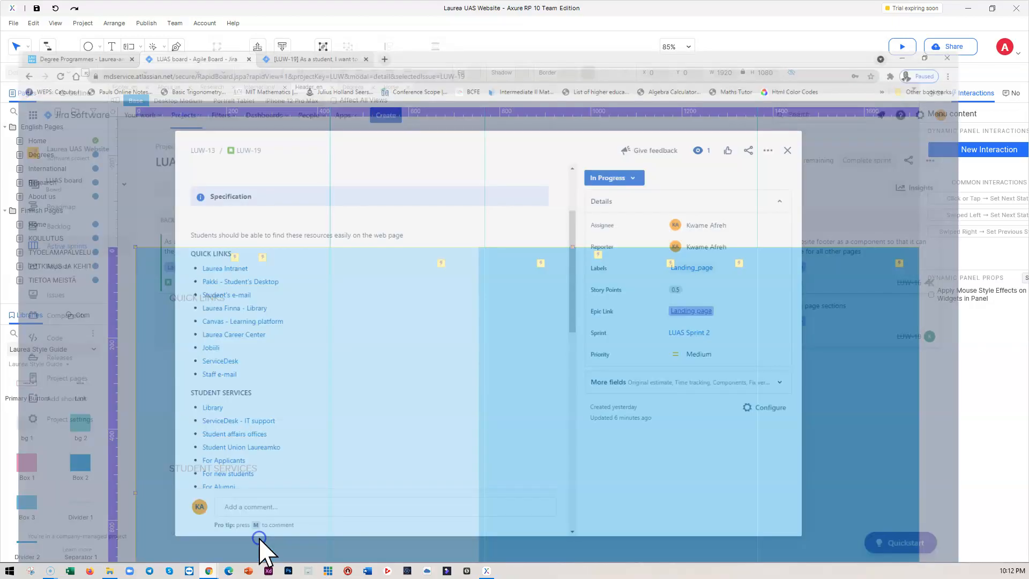
left_click(41, 10)
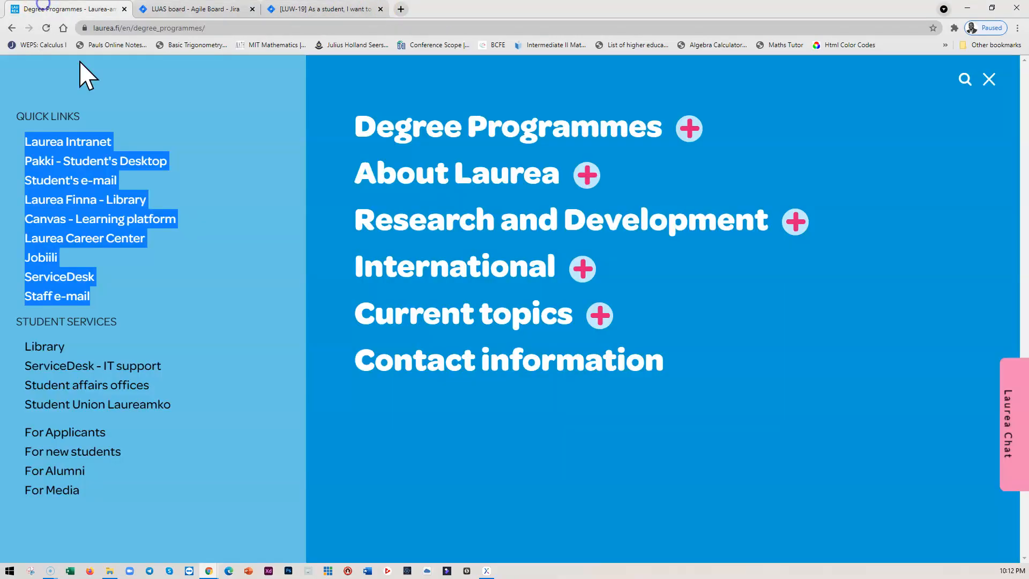
right_click(175, 302)
left_click(206, 458)
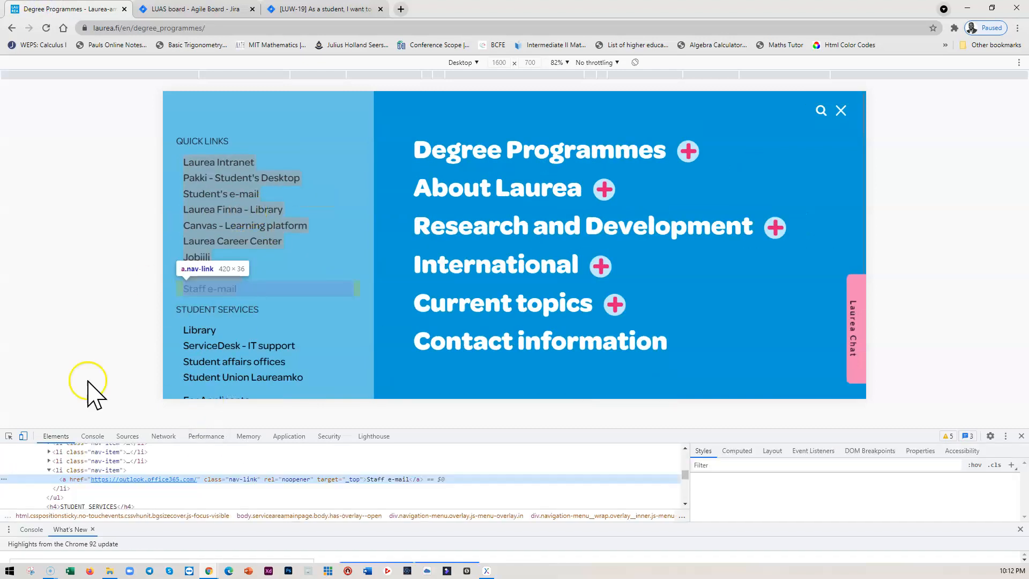
left_click(9, 437)
left_click(225, 194)
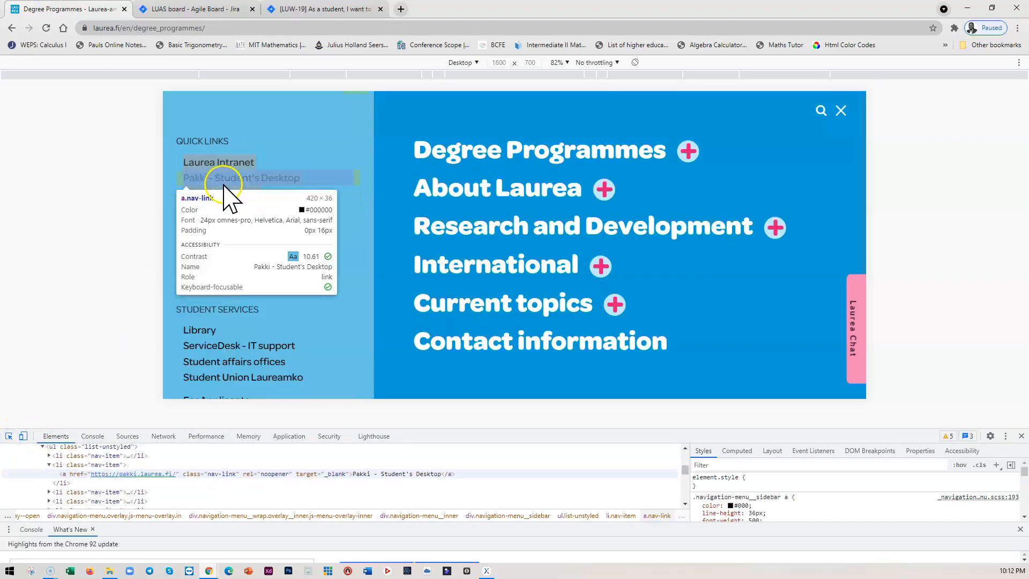
Step: Return to Axure RP and place a Label 2_22 widget directly below the Quick Links heading, at about X 75, Y 146
left_click(969, 8)
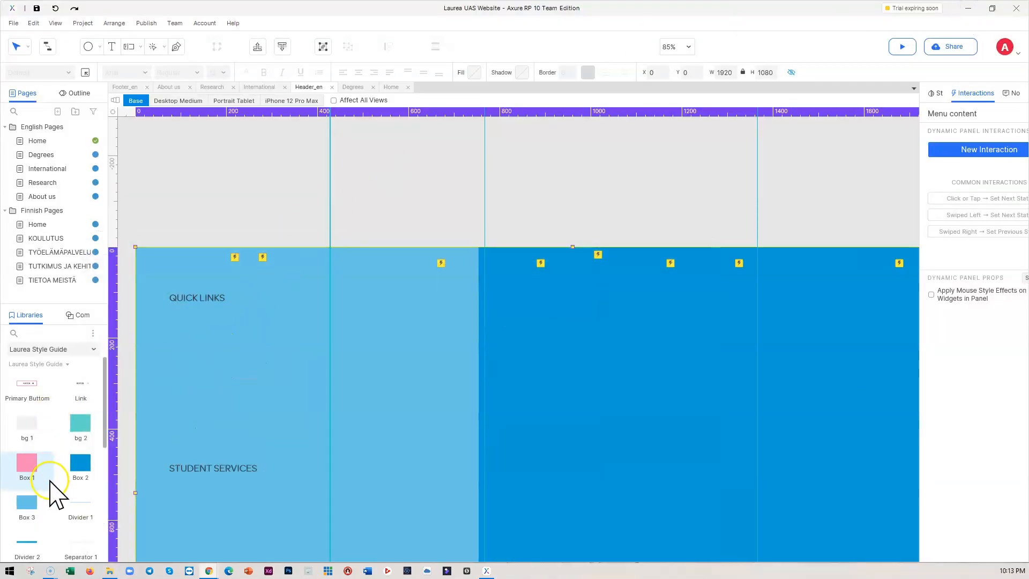
scroll(59, 481, "down", 3)
scroll(60, 481, "down", 3)
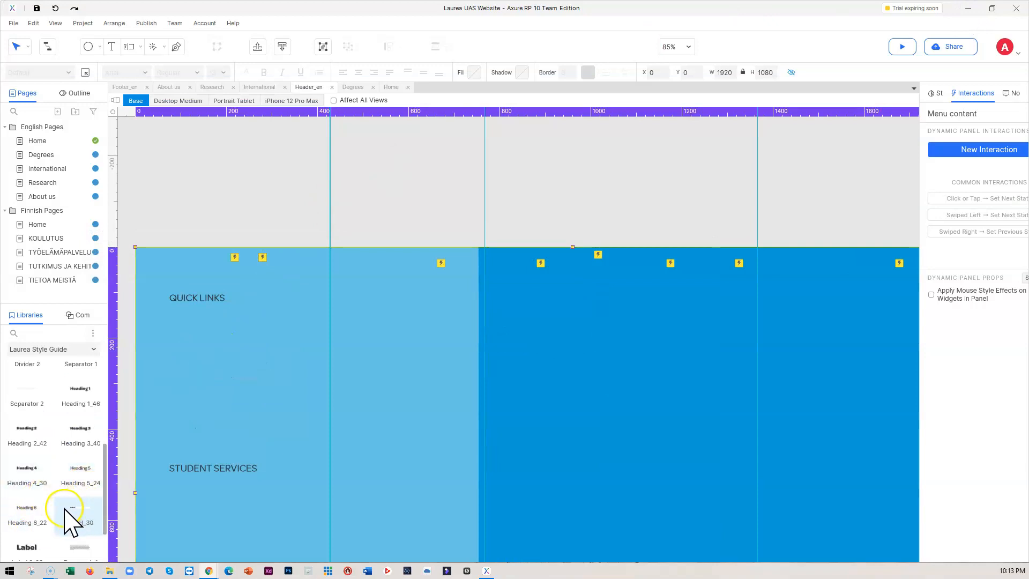
left_click_drag(39, 495, 171, 316)
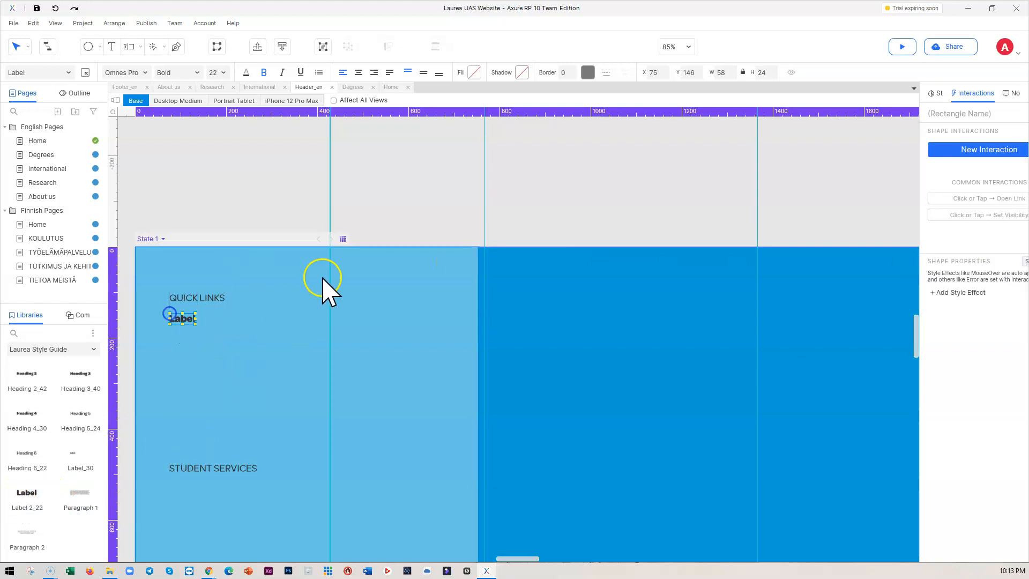
Step: Set the label below the Quick Links heading to Medium weight and font size 24, and leave the panel's editing mode
left_click(166, 76)
left_click(174, 115)
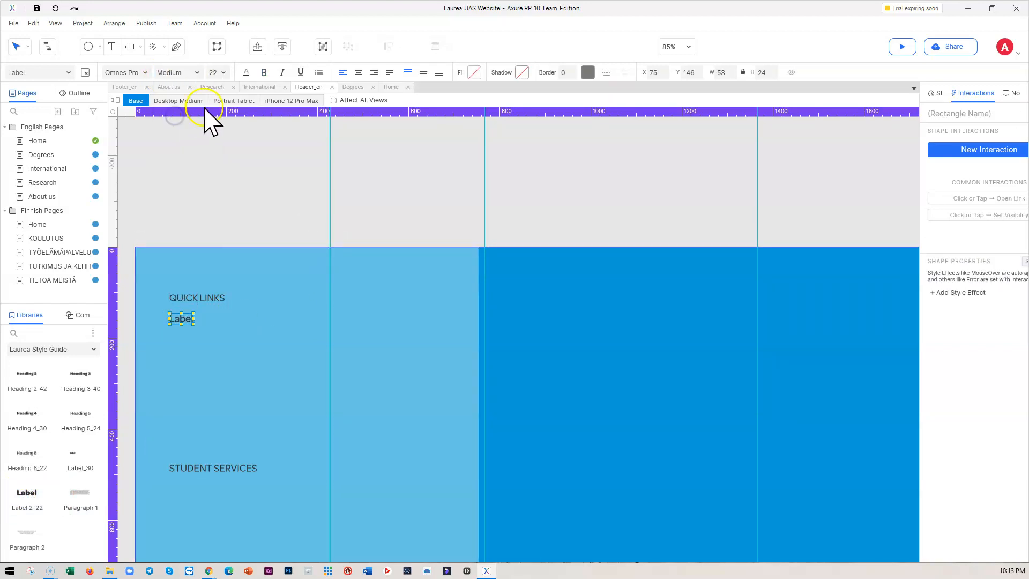
left_click(224, 73)
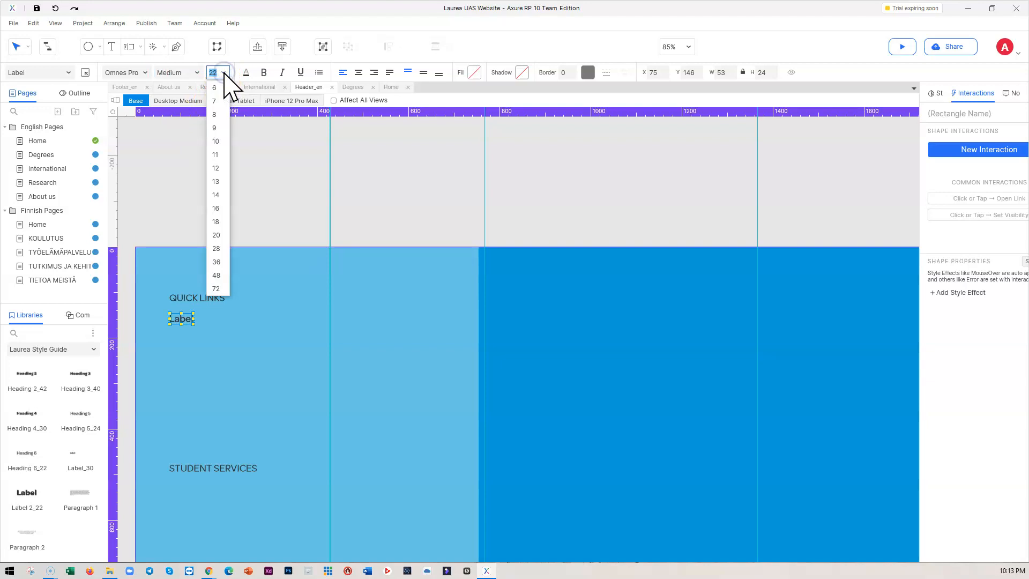
left_click(256, 162)
left_click(203, 345)
scroll(249, 334, "down", 2)
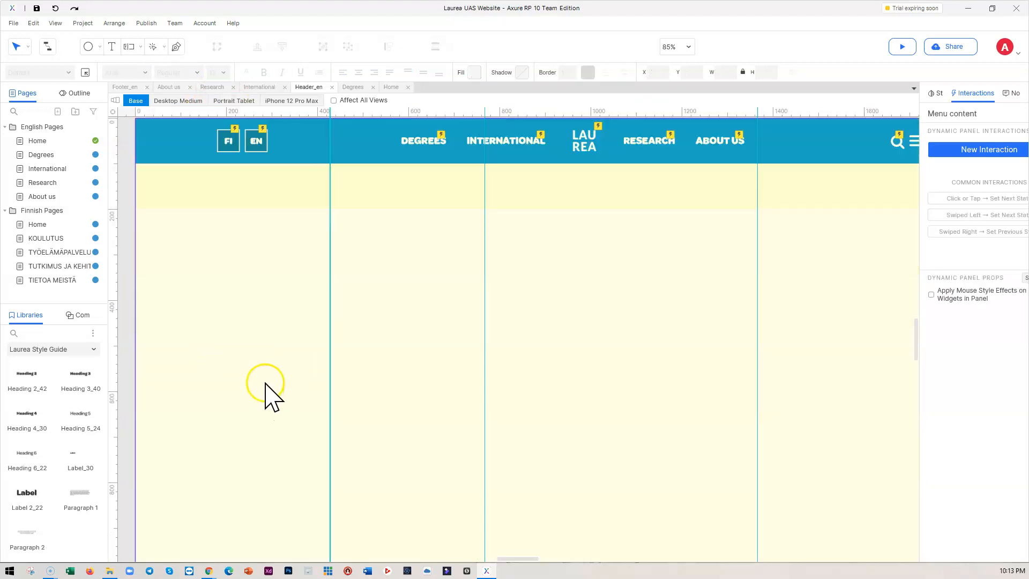
double_click(242, 314)
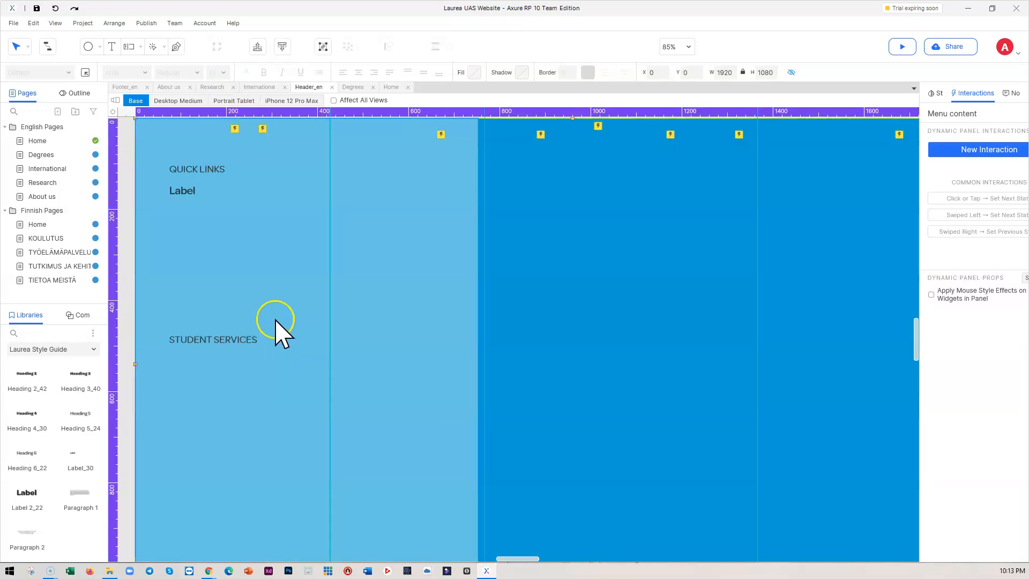
scroll(283, 333, "up", 2)
left_click(132, 273)
right_click(225, 403)
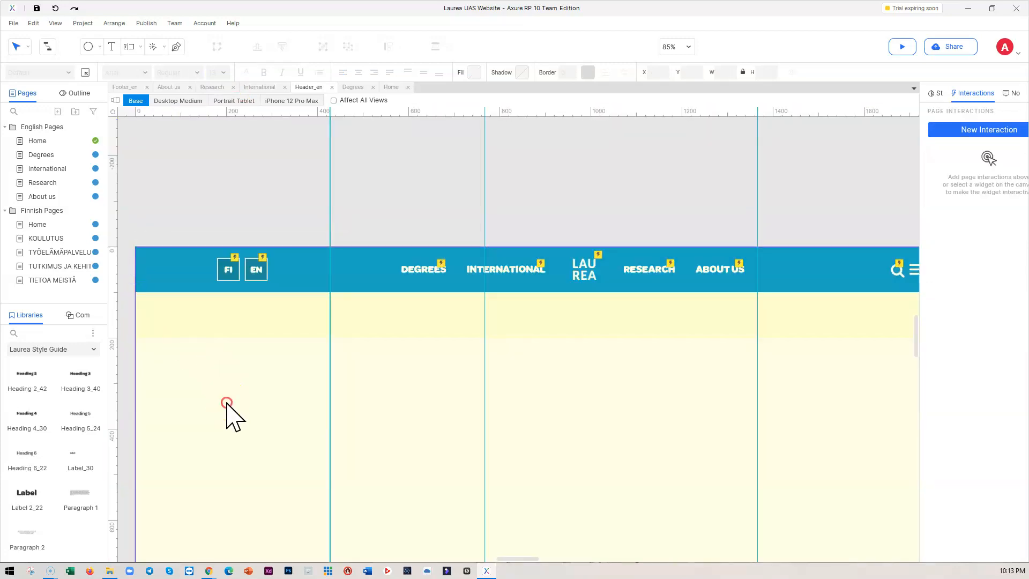
left_click(261, 346)
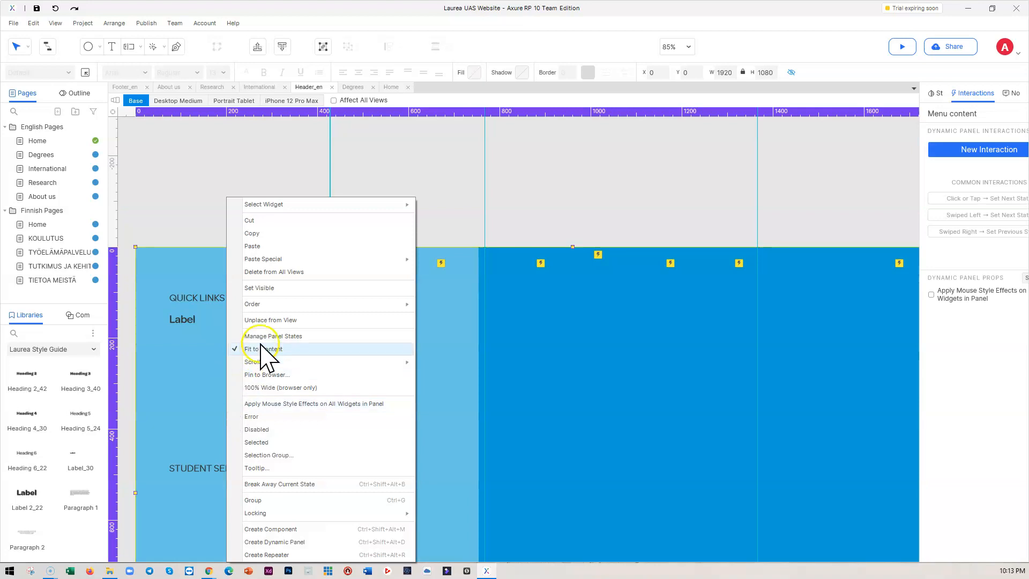
left_click(173, 348)
scroll(193, 346, "down", 6)
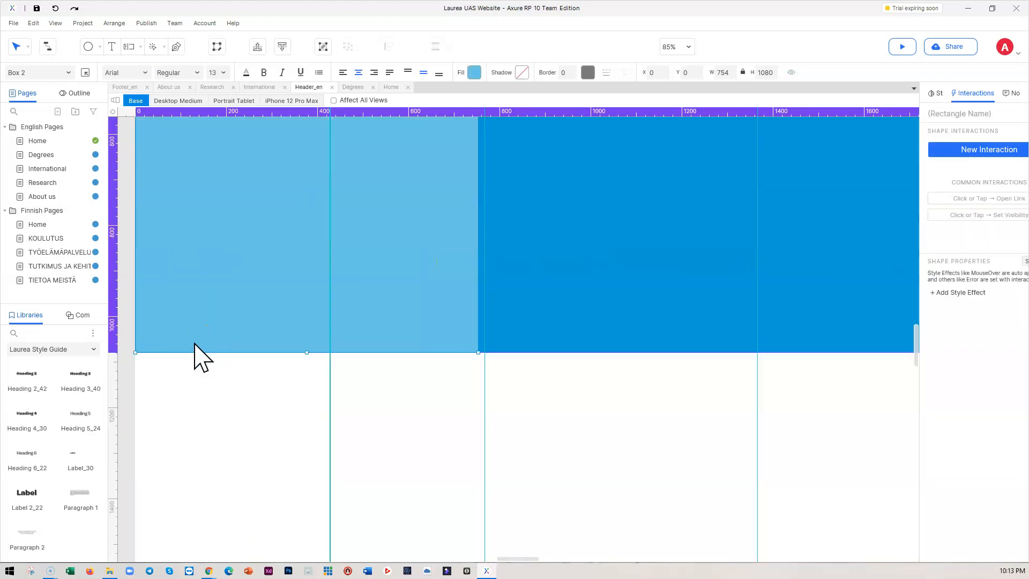
left_click(244, 424)
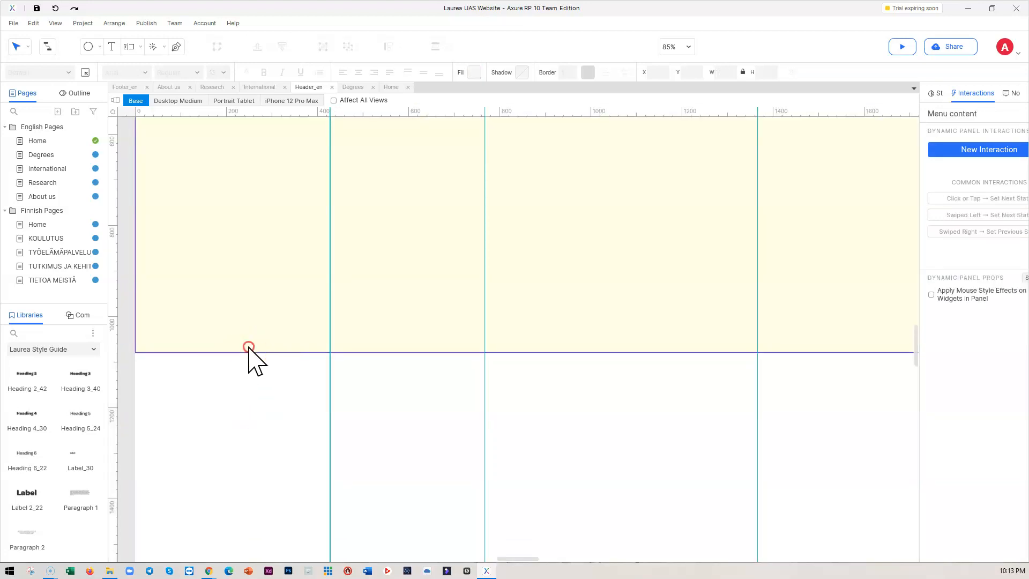
Step: Set the Menu content dynamic panel to visible in the header component
right_click(248, 347)
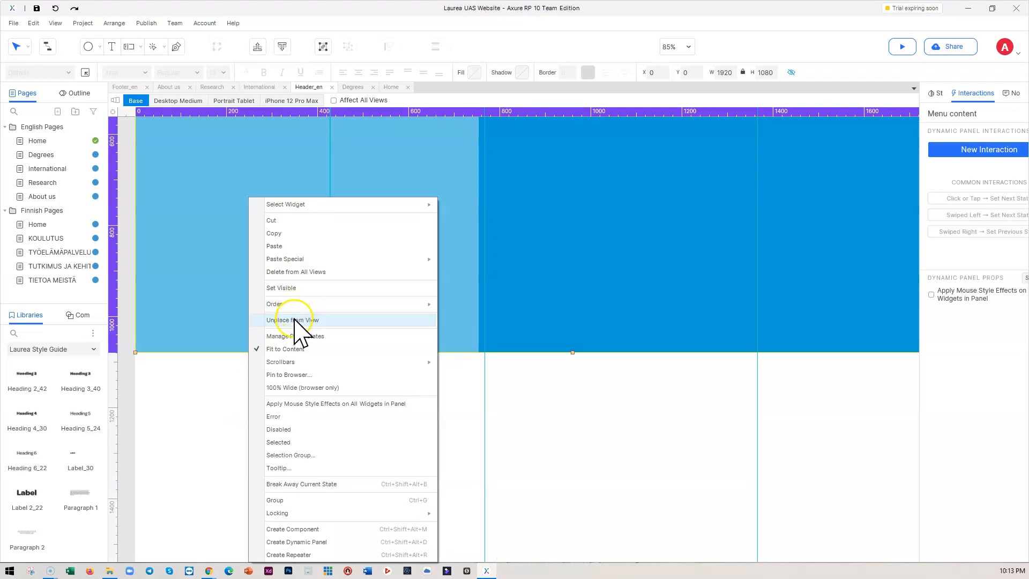
left_click(283, 300)
left_click(270, 375)
scroll(273, 383, "up", 5)
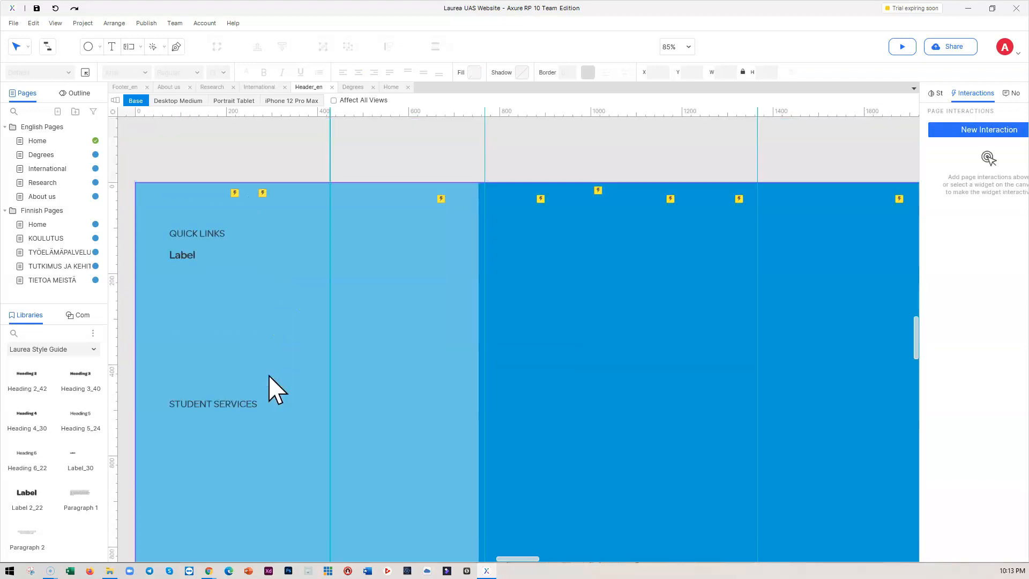
Step: Replace the text of the label below Quick Links with the full list of links, from Laurea Intranet through Staff e-mail
left_click(307, 362)
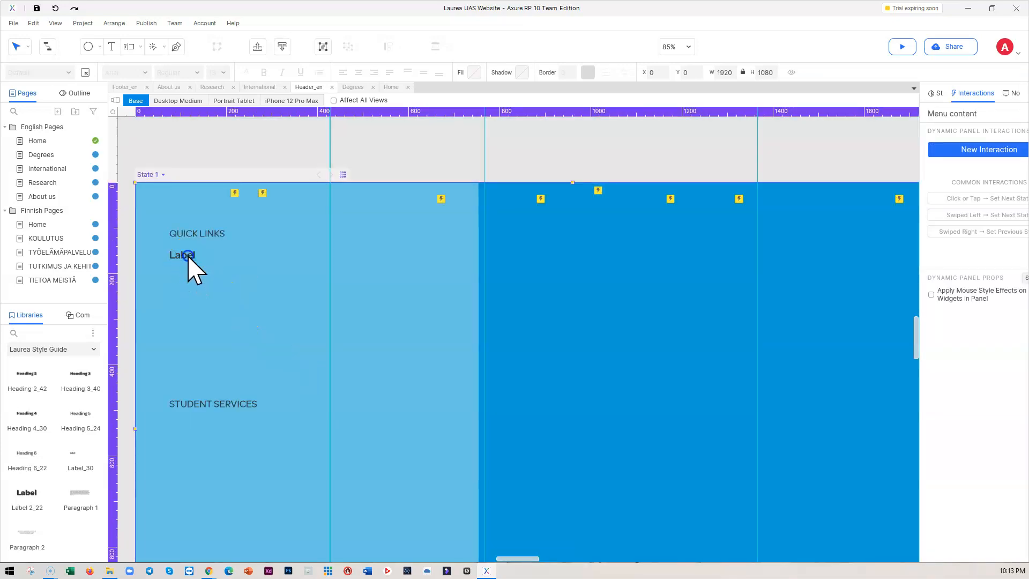
left_click(188, 256)
type("Laurea Intranet Pakki - Student's Desktop Student's e-mail Laurea Finna - Library Canvas - Learning platform Laurea Career Center Jobiili ServiceDesk Staff e-mail")
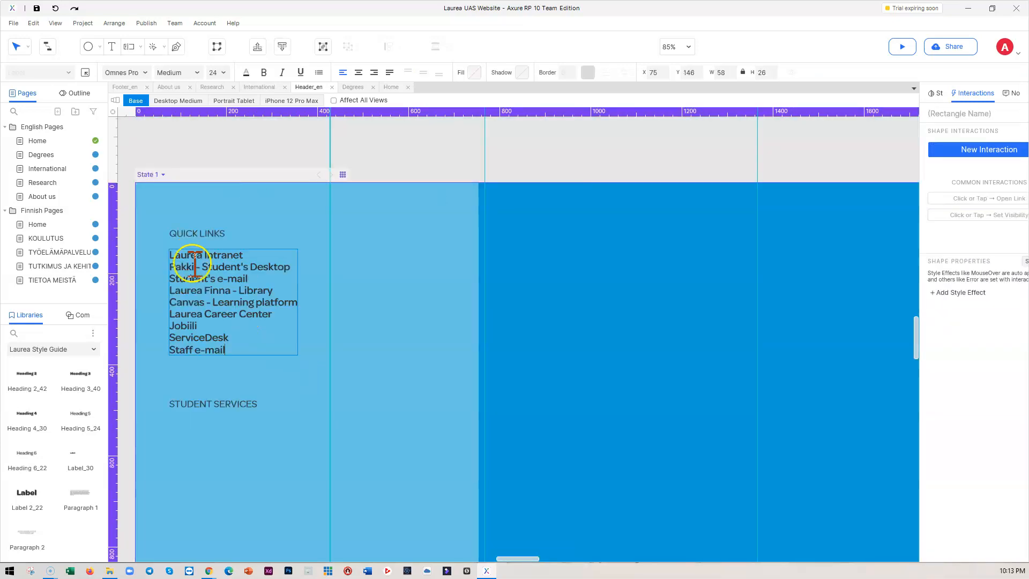
left_click(337, 310)
left_click(199, 309)
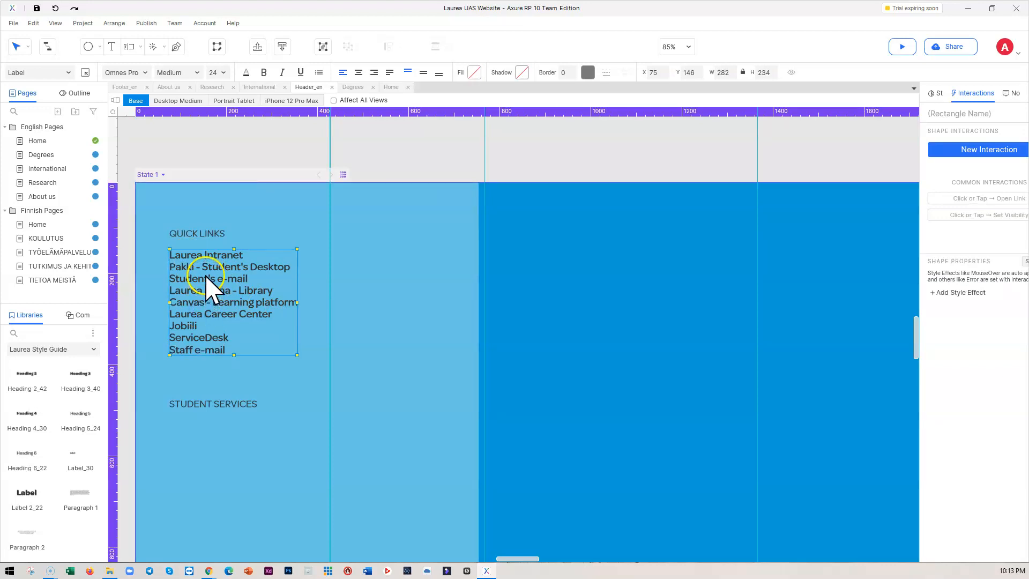
Step: Duplicate the full link list label to the right of the original, at about X 459, Y 135
left_click(366, 255)
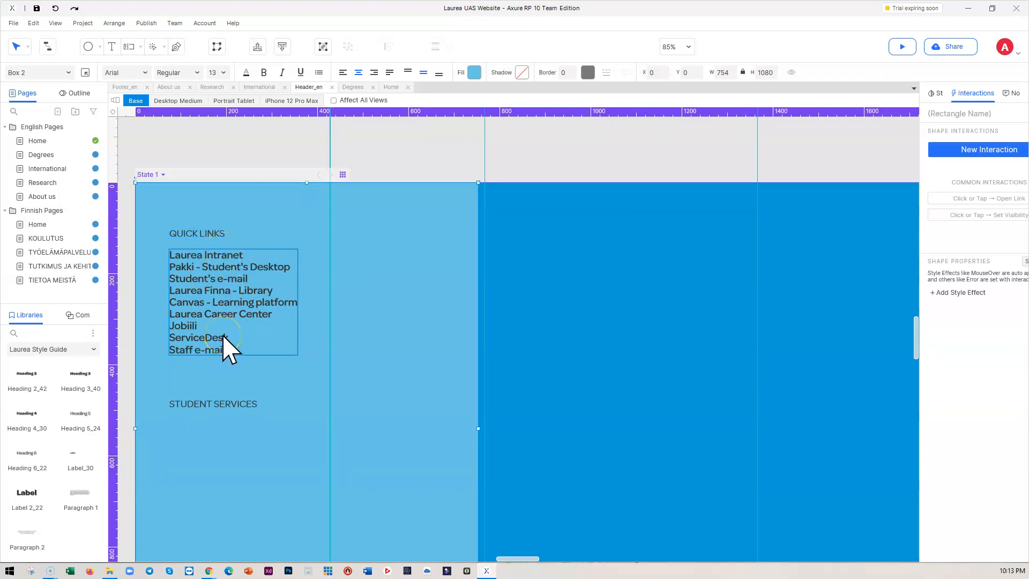
left_click(226, 285)
left_click(346, 270)
left_click(211, 284)
left_click_drag(211, 284, 386, 279)
Step: Trim the original list label below Quick Links so that it contains only Laurea Intranet
double_click(226, 301)
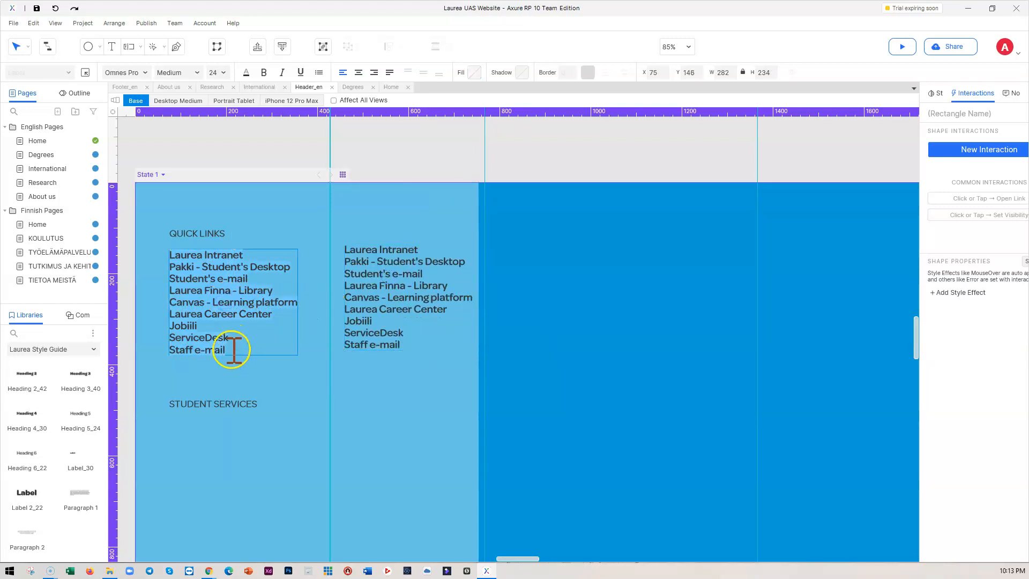
left_click(172, 290)
left_click_drag(171, 270, 169, 269)
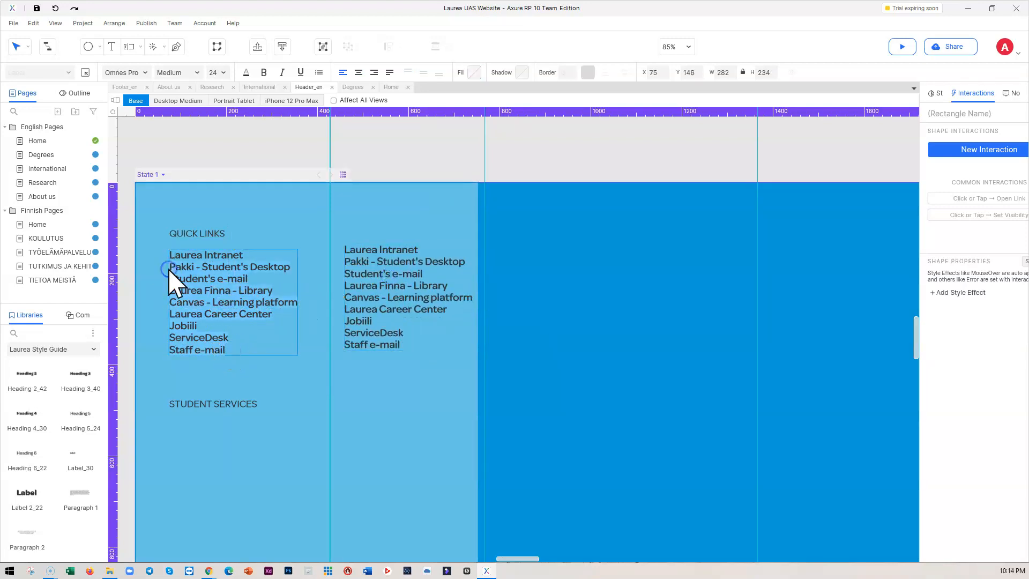
key("BackSpace")
key("BackSpace")
left_click(270, 274)
Step: Place a copy of the full link list below Laurea Intranet, at about X 64, Y 183, and trim it to Pakki - Student's Desktop
left_click(389, 262)
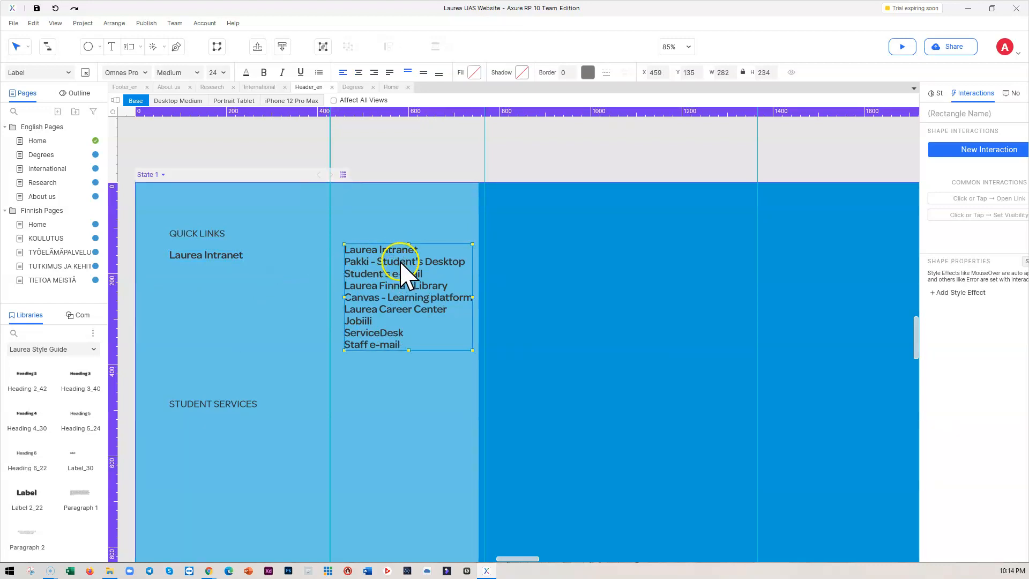
left_click_drag(402, 273, 127, 273)
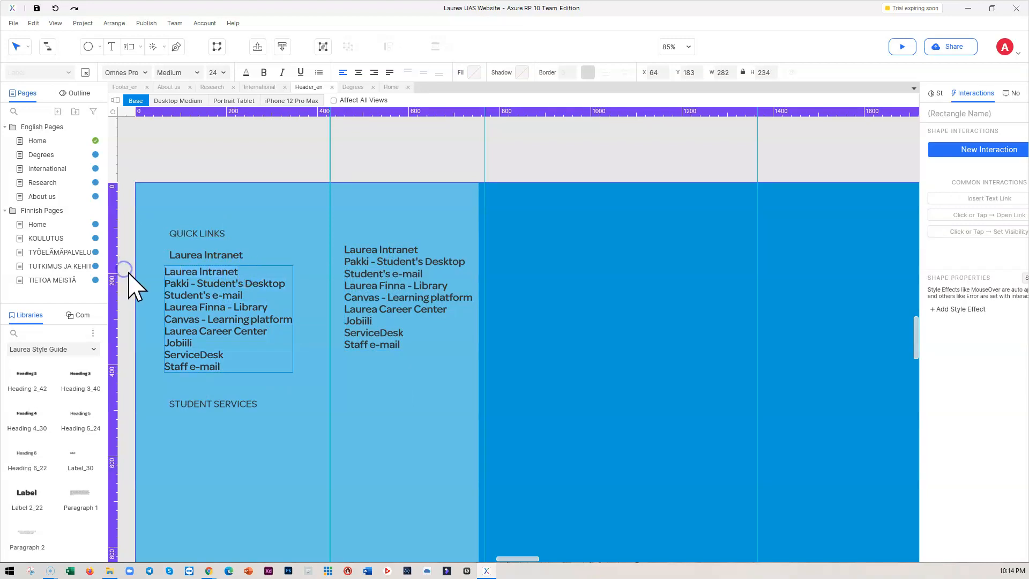
key("BackSpace")
left_click(167, 284)
key("BackSpace")
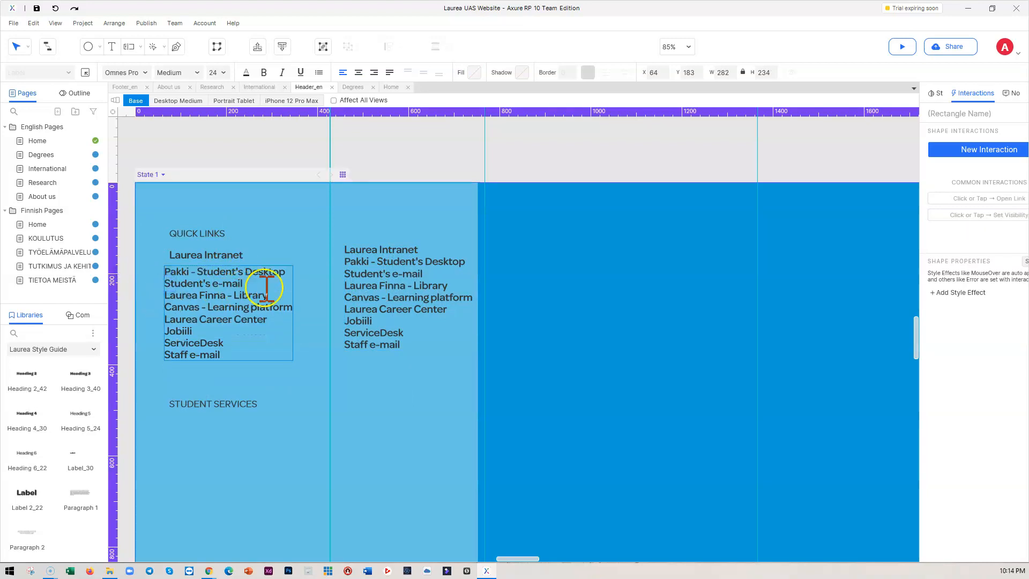
left_click_drag(201, 339, 161, 284)
key("BackSpace")
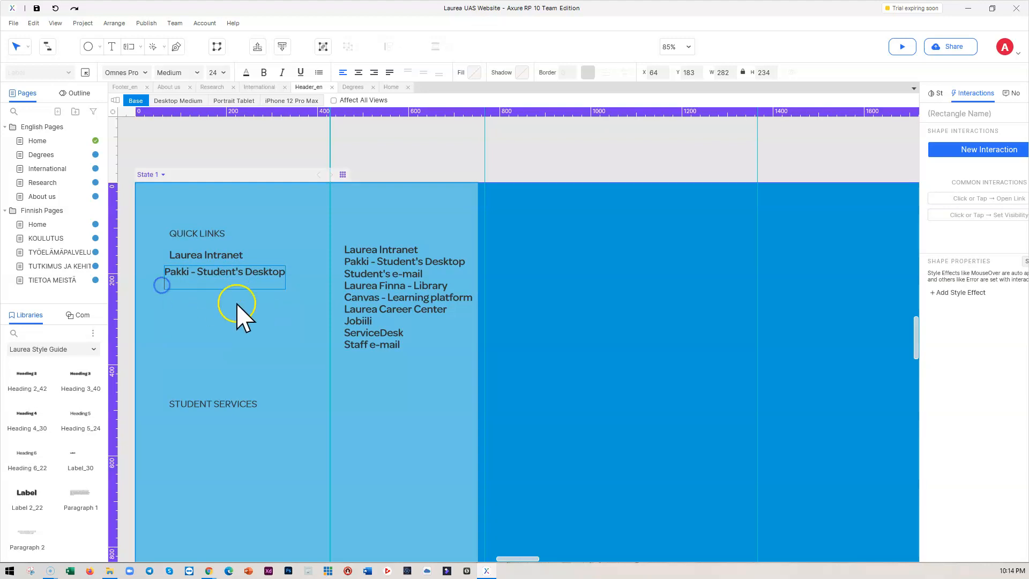
Step: Place a copy of the full link list below Pakki - Student's Desktop, at about X 64, Y 218, and trim it to Student's e-mail
left_click(389, 290)
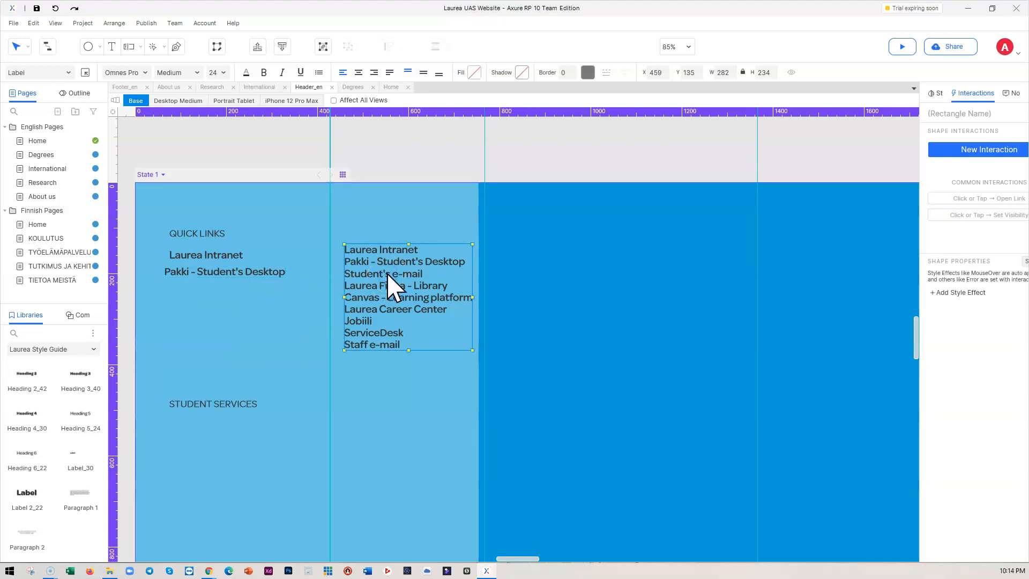
left_click_drag(387, 274, 209, 314)
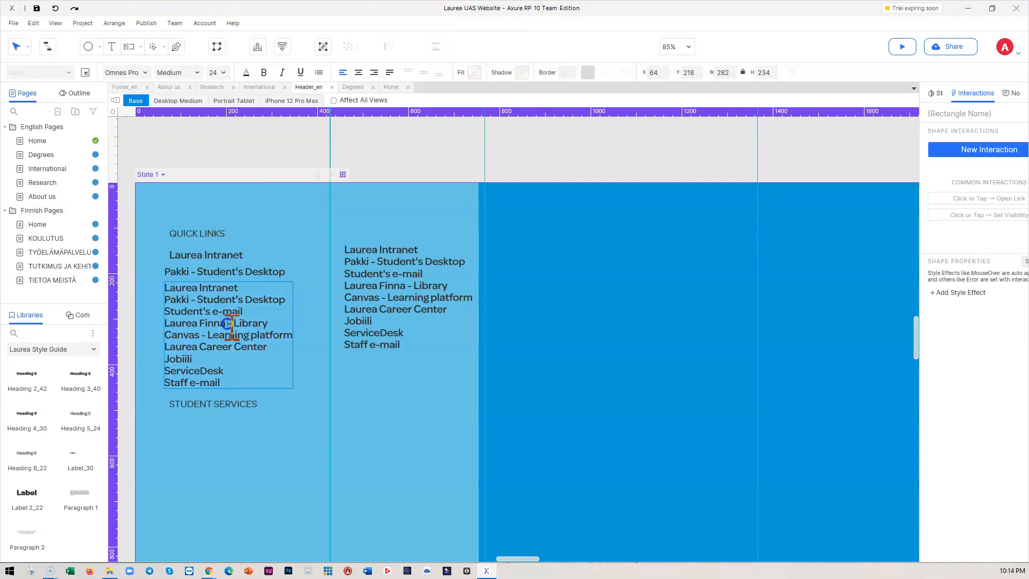
left_click(180, 322)
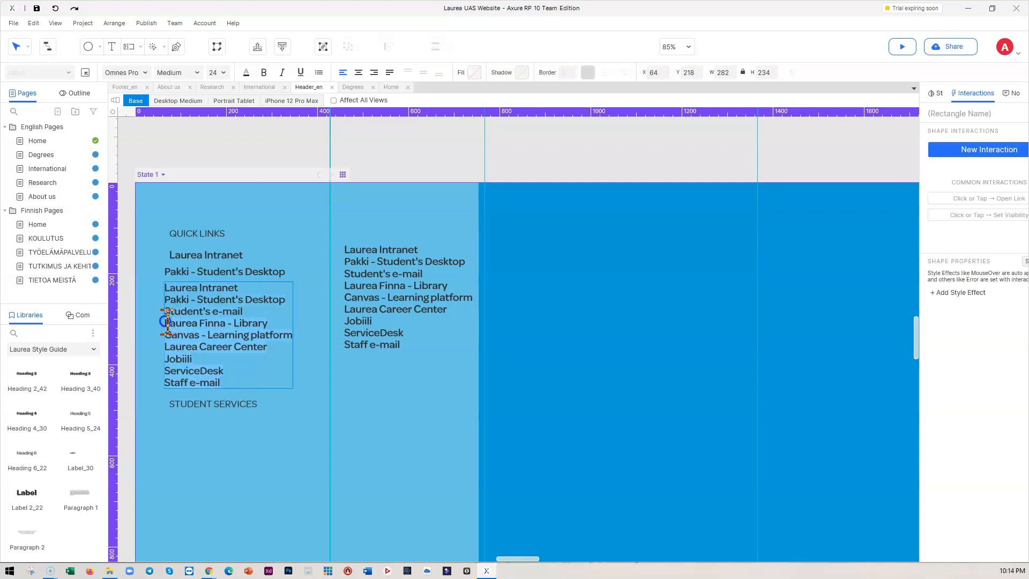
key("BackSpace")
left_click(185, 289)
key("BackSpace")
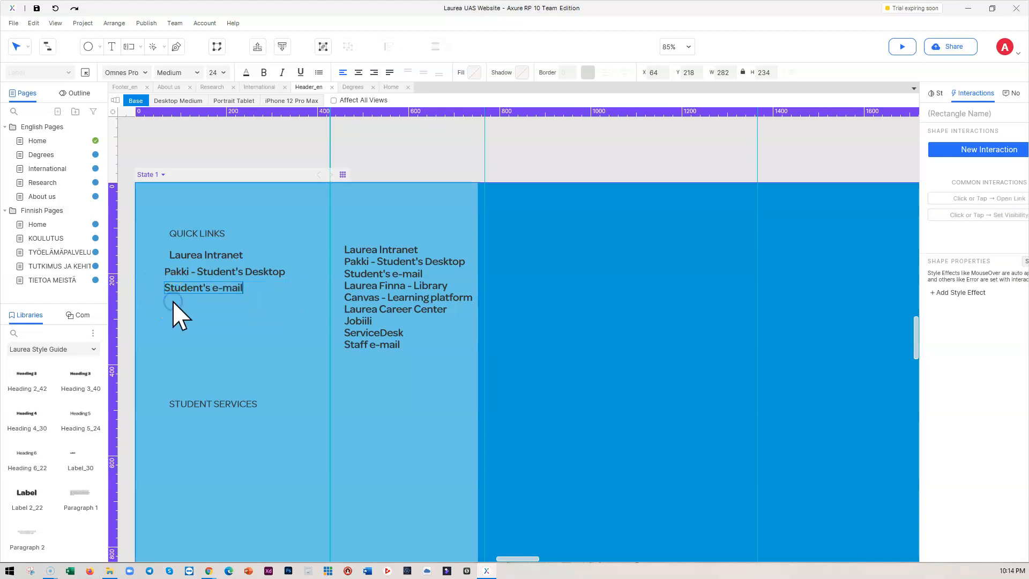
left_click(275, 306)
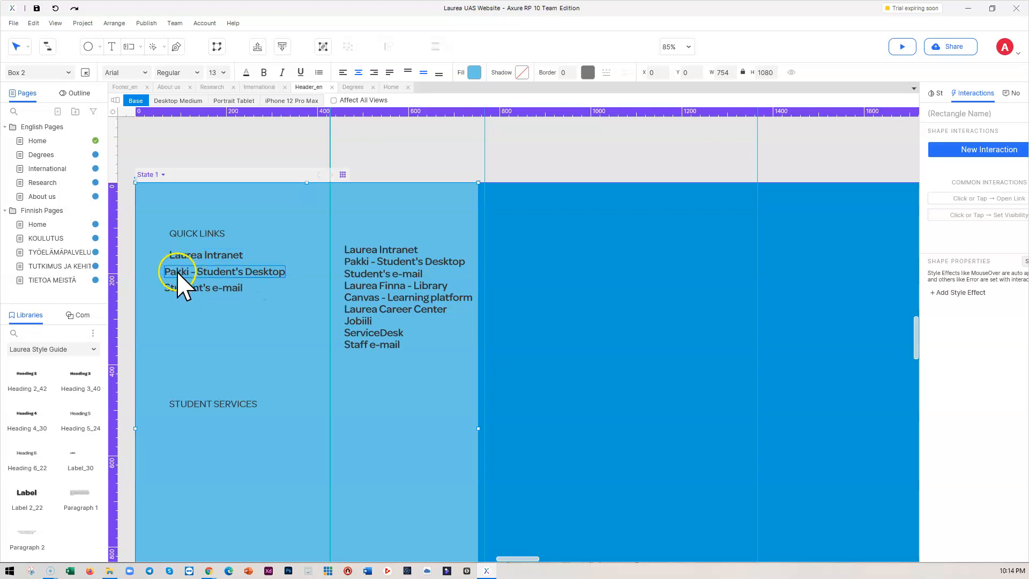
left_click_drag(177, 271, 182, 271)
key("ctrl+z")
left_click(180, 290)
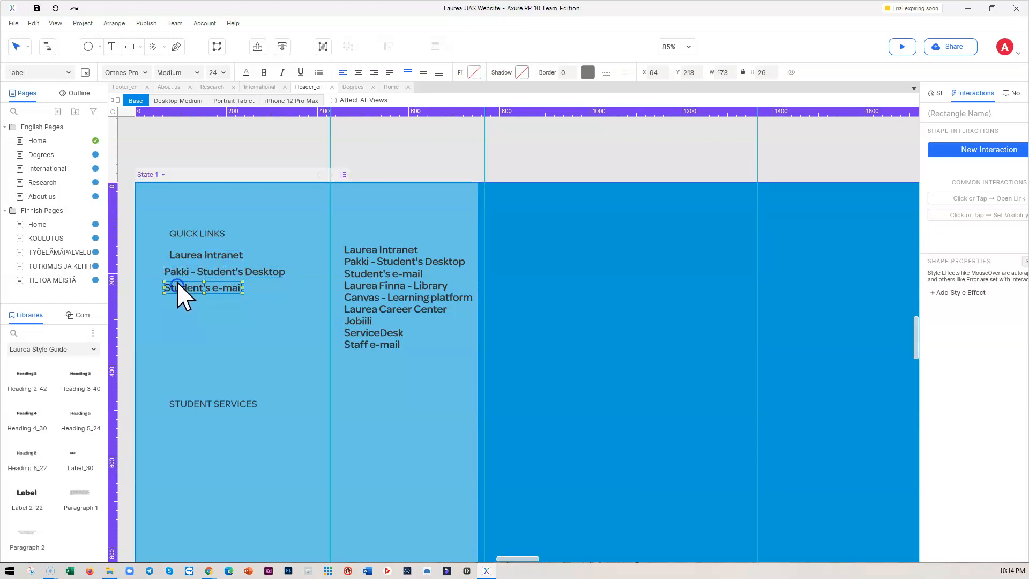
left_click(176, 287)
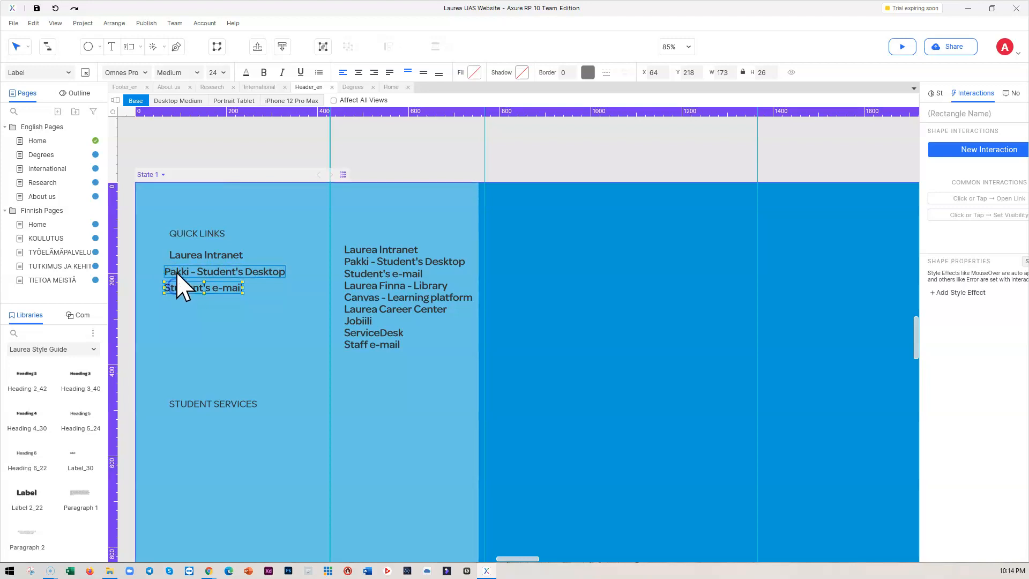
left_click(177, 271, "shift")
key("Escape")
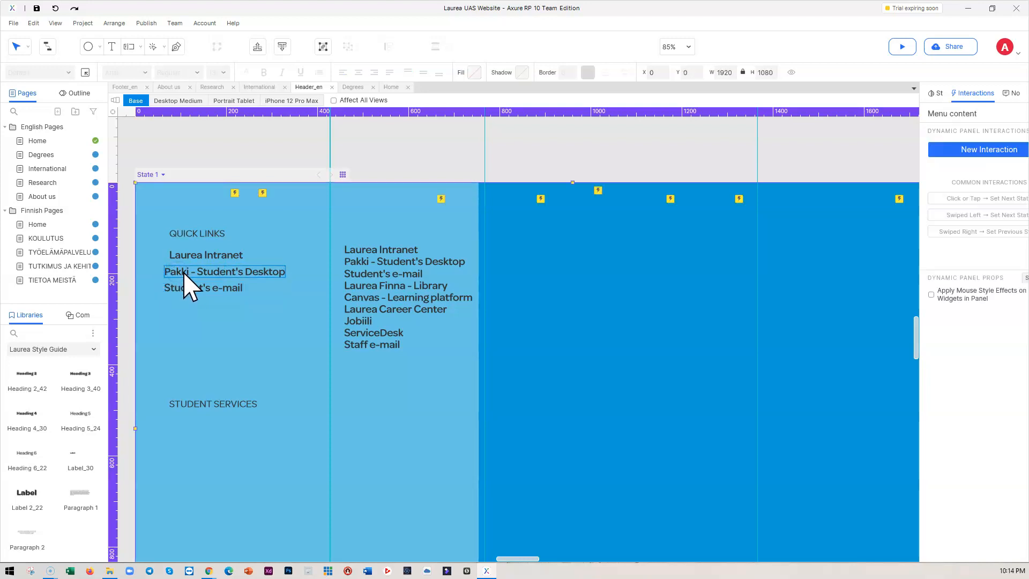
Step: Move the Student's e-mail and Pakki - Student's Desktop labels together to align their left edges with Laurea Intranet
left_click(184, 285)
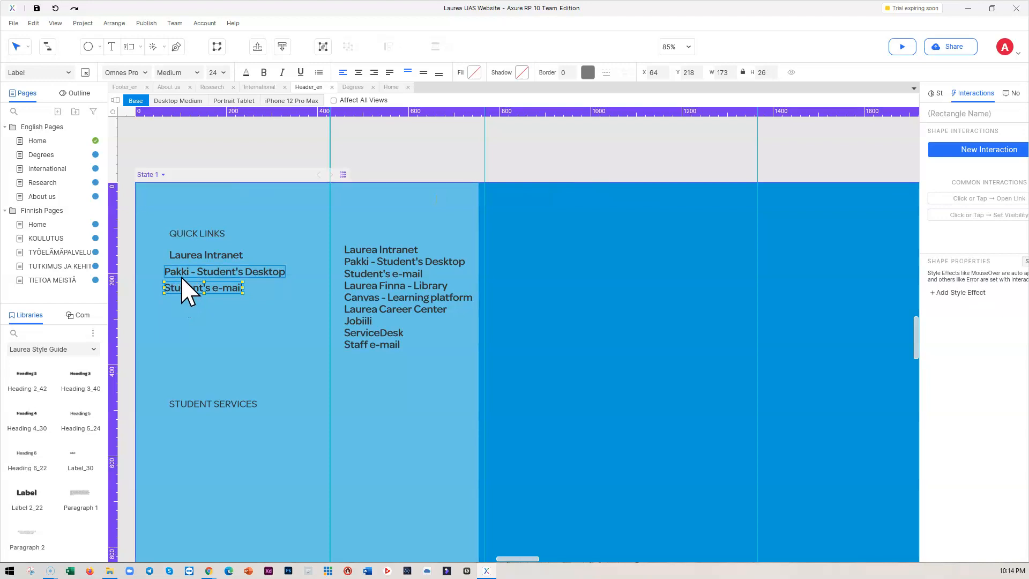
left_click(178, 272, "shift")
left_click_drag(178, 272, 183, 271)
Step: Place a copy of the full link list below Student's e-mail, at X 75, Y 252, and trim it to Laurea Finna - Library
left_click(390, 292)
double_click(390, 287)
left_click(368, 218)
left_click(382, 271)
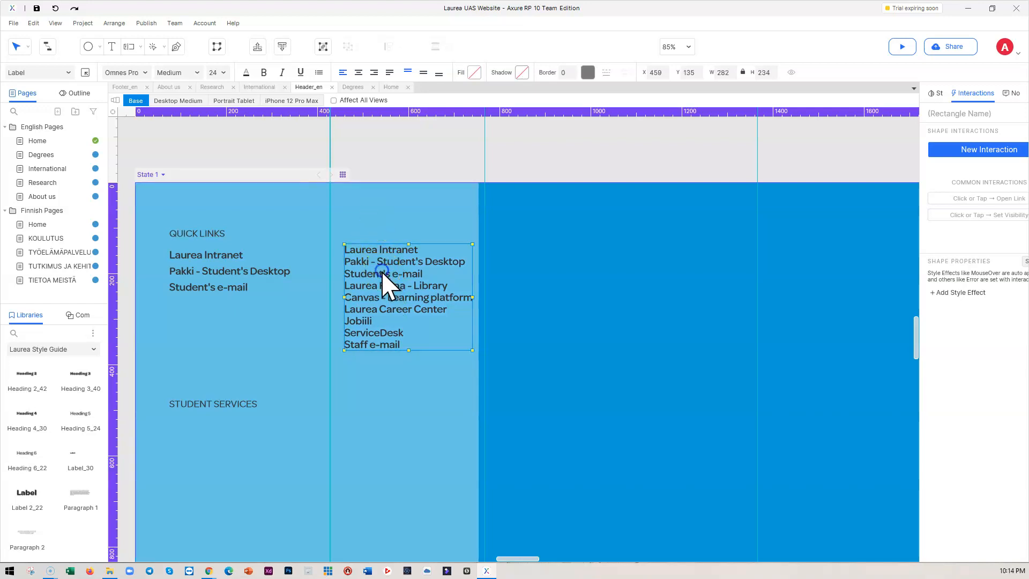
left_click_drag(382, 271, 208, 324)
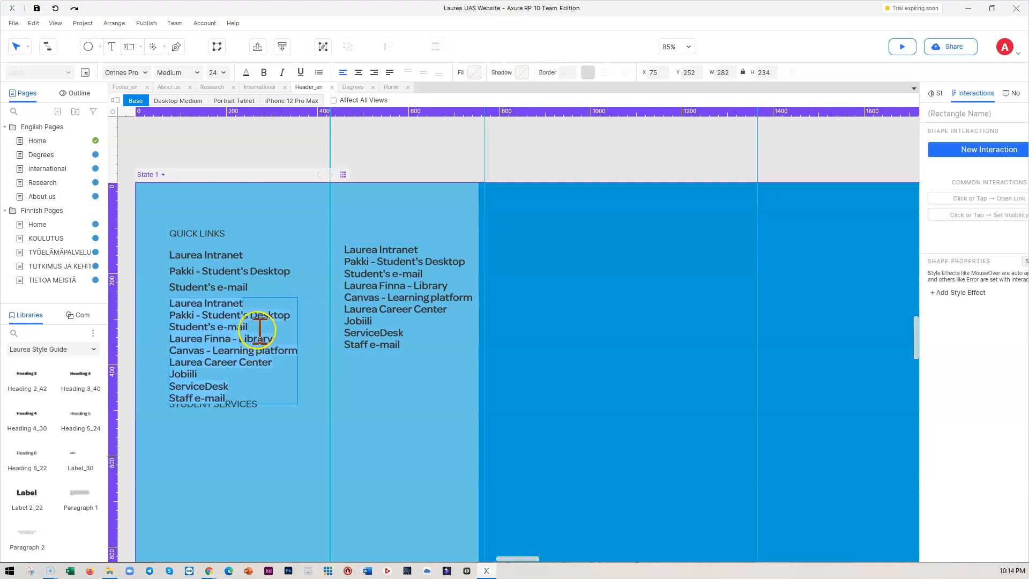
key("Delete")
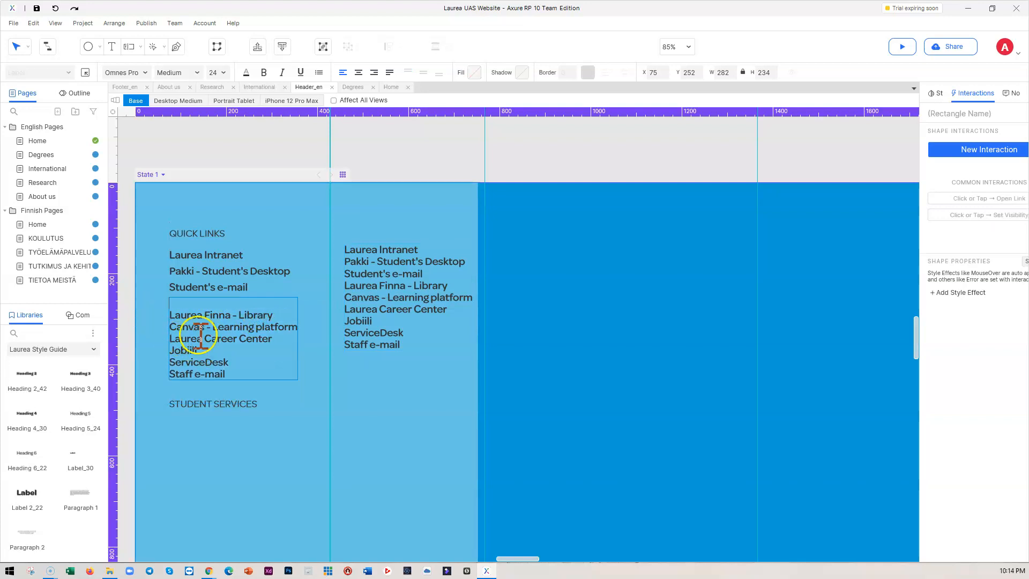
key("BackSpace")
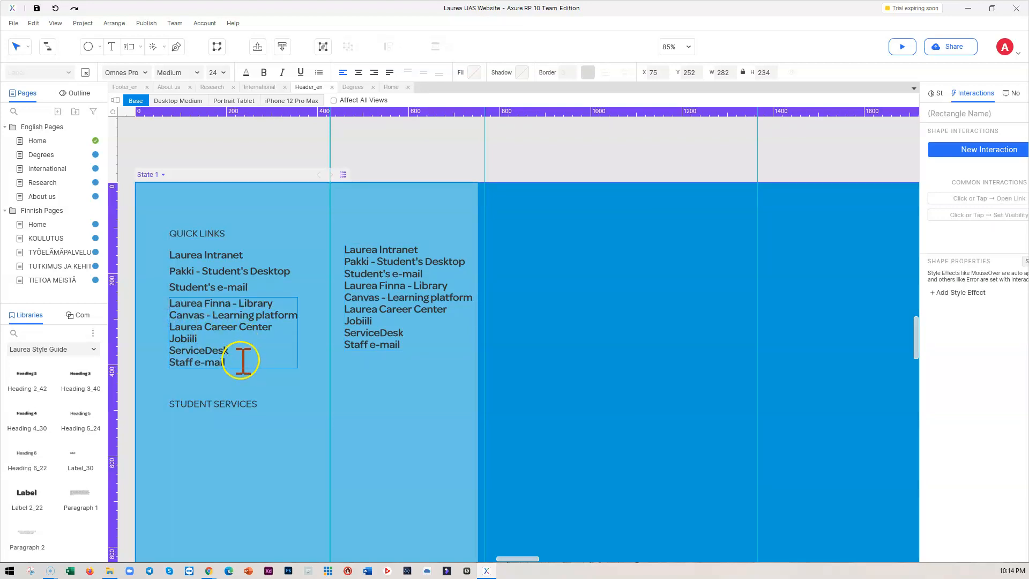
key("Delete")
left_click(207, 332)
Step: Place a copy of the full link list below Laurea Finna - Library, at X 75, Y 287, and trim it to Canvas - Learning platform
left_click(376, 289)
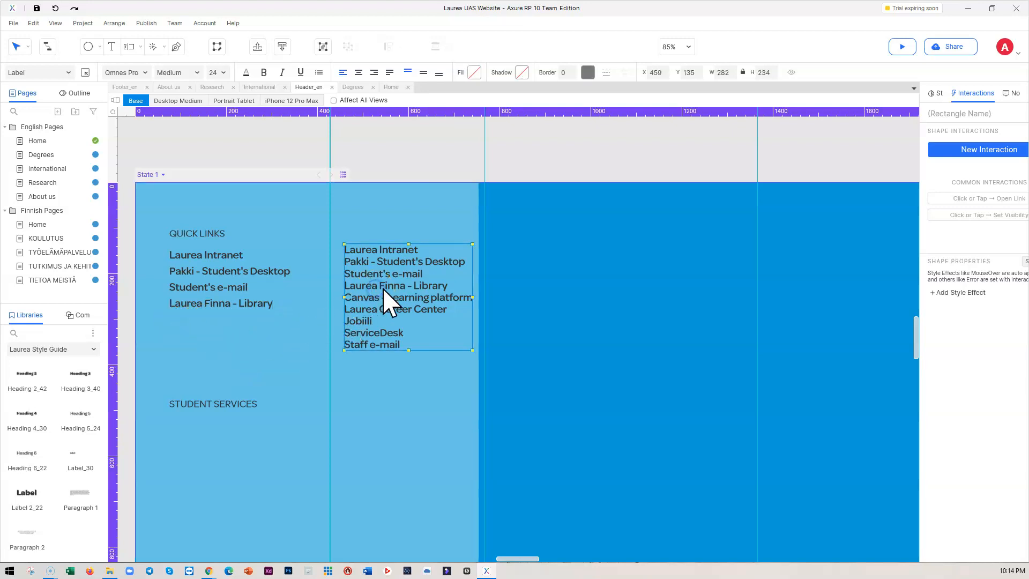
left_click_drag(390, 292, 215, 361)
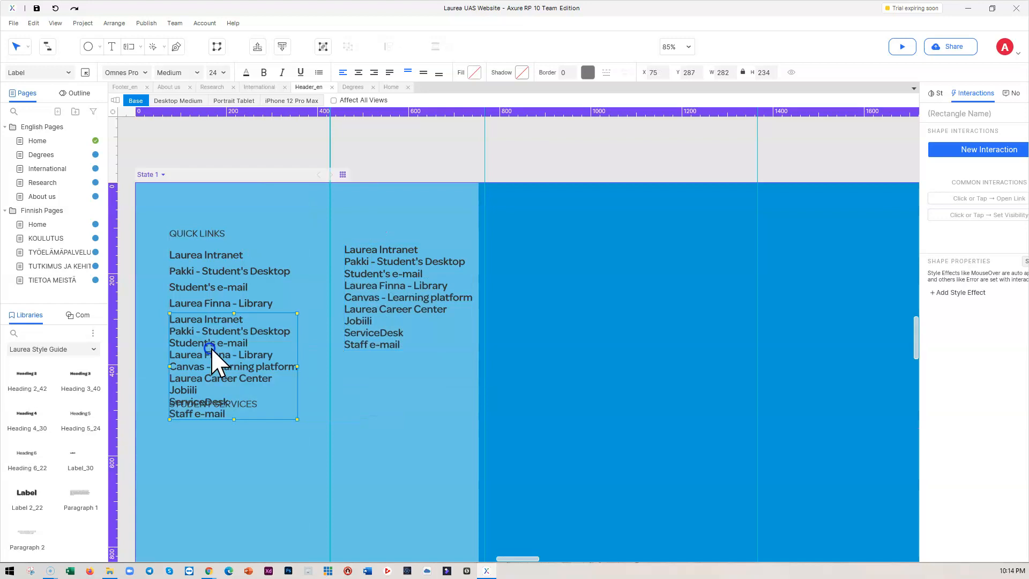
left_click(254, 356)
left_click(255, 349)
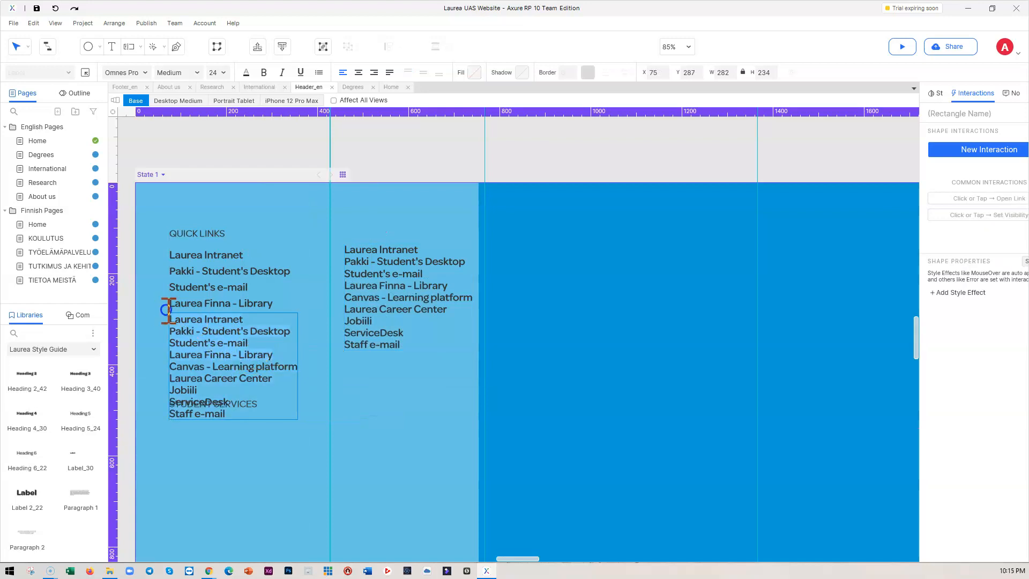
key("BackSpace")
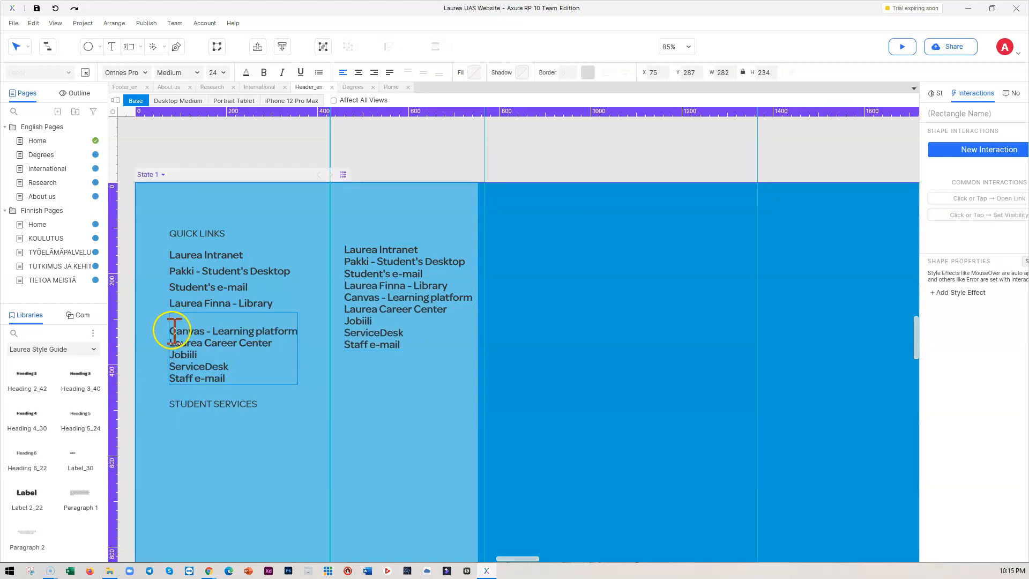
key("BackSpace")
left_click_drag(240, 362, 169, 327)
key("BackSpace")
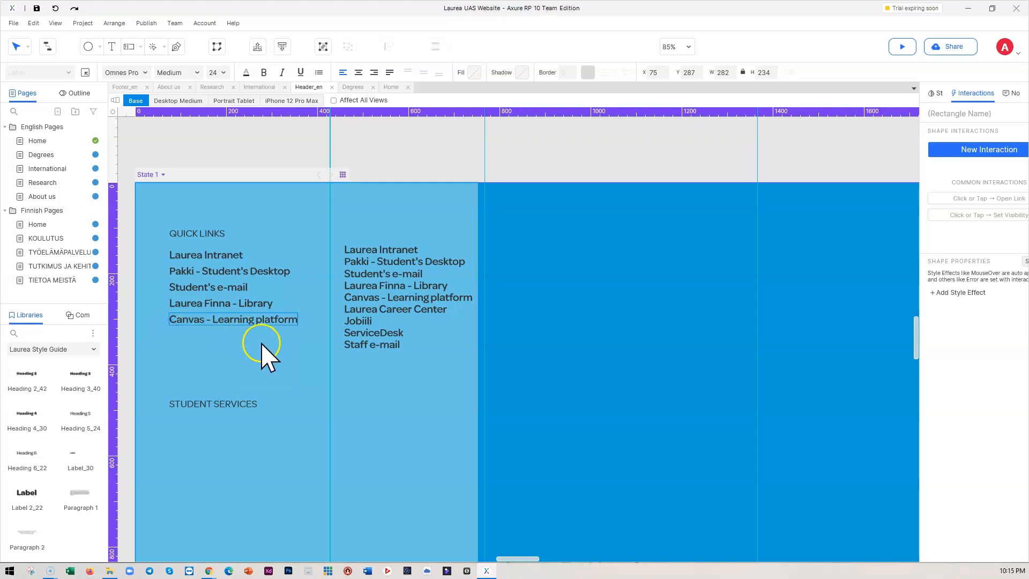
left_click(268, 353)
Step: Place a copy of the full link list below Canvas - Learning platform, at X 75, Y 319, and trim it to Laurea Career Center
left_click(375, 298)
left_click_drag(374, 299, 203, 371)
double_click(256, 380)
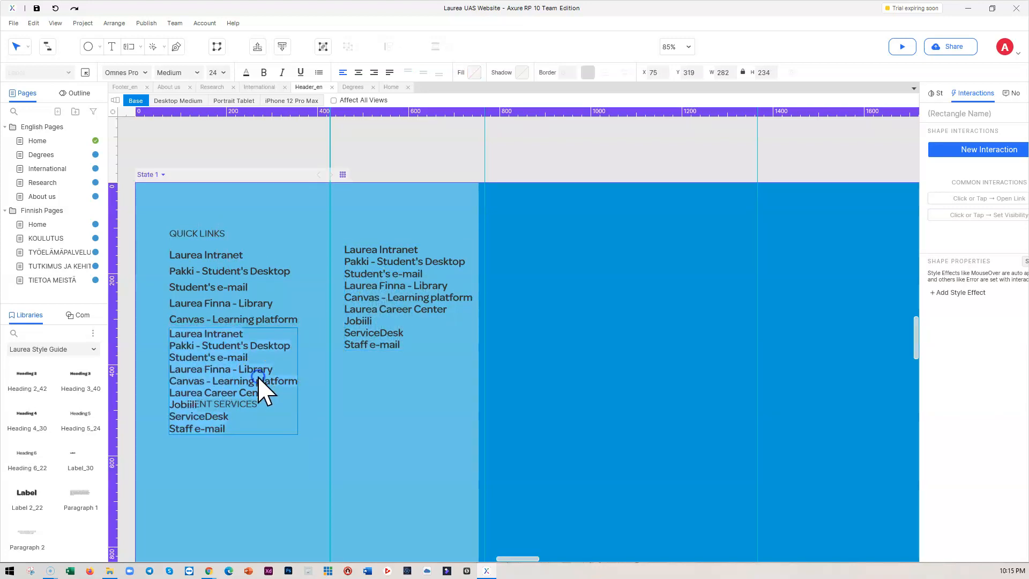
left_click(161, 334)
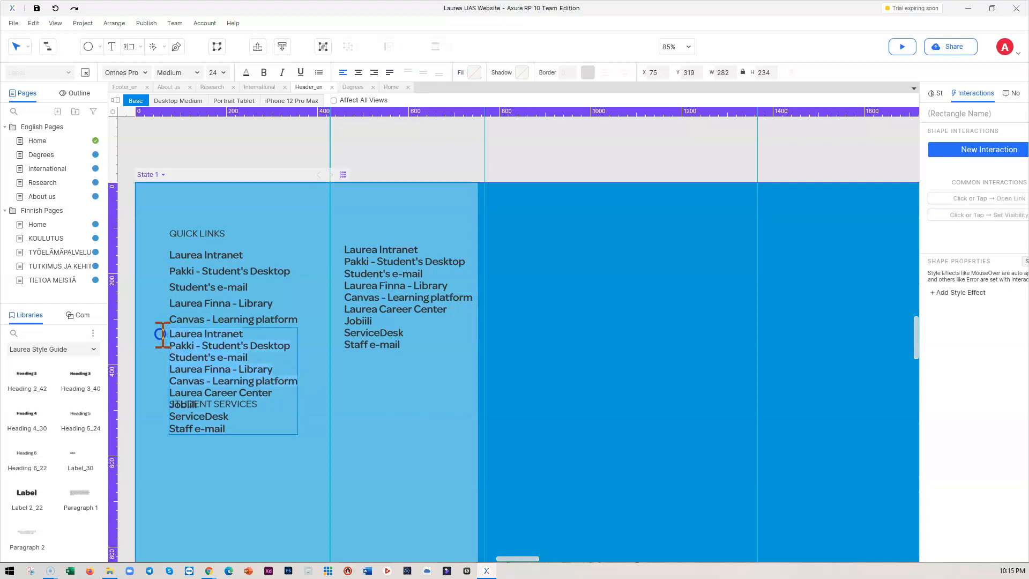
key("Delete")
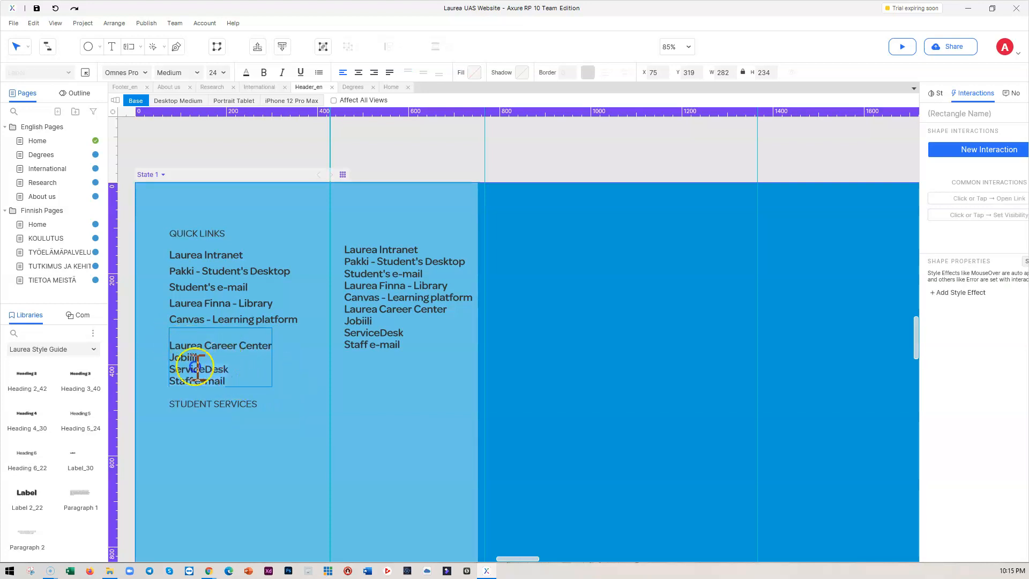
key("Delete")
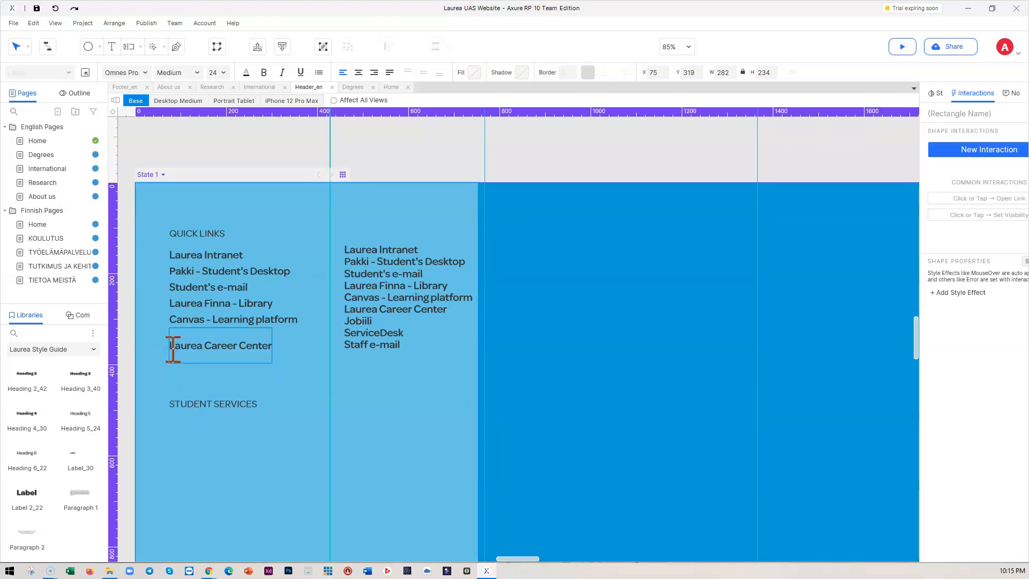
left_click(171, 347)
key("BackSpace")
left_click(179, 347)
Step: Trim a copy of the full link list to Jobiili and place it below Laurea Career Center, at X 75, Y 357
left_click(377, 296)
left_click_drag(373, 276, 359, 414)
left_click(419, 445)
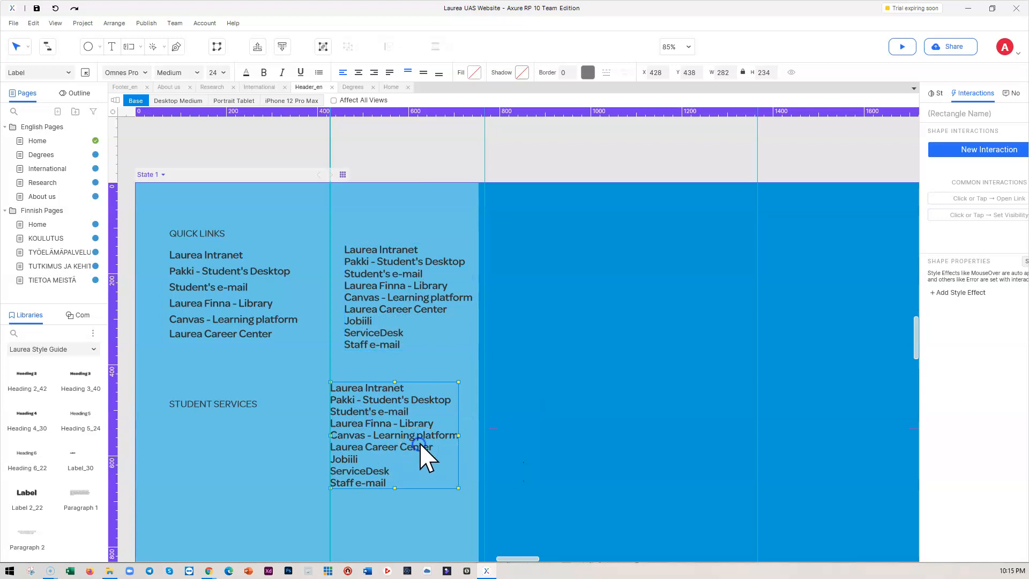
left_click(437, 447)
left_click_drag(393, 433, 303, 382)
key("BackSpace")
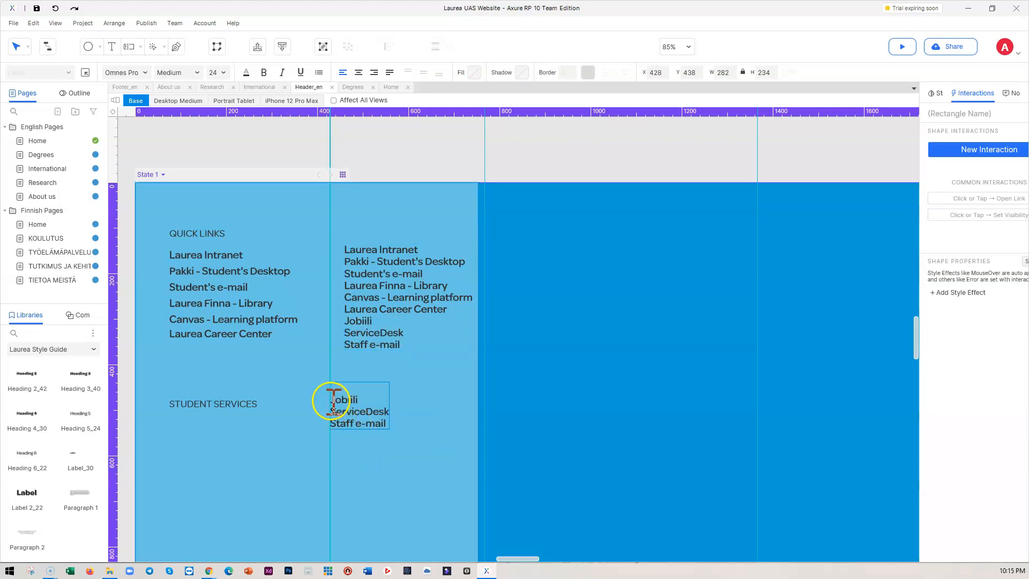
key("BackSpace")
left_click(381, 414)
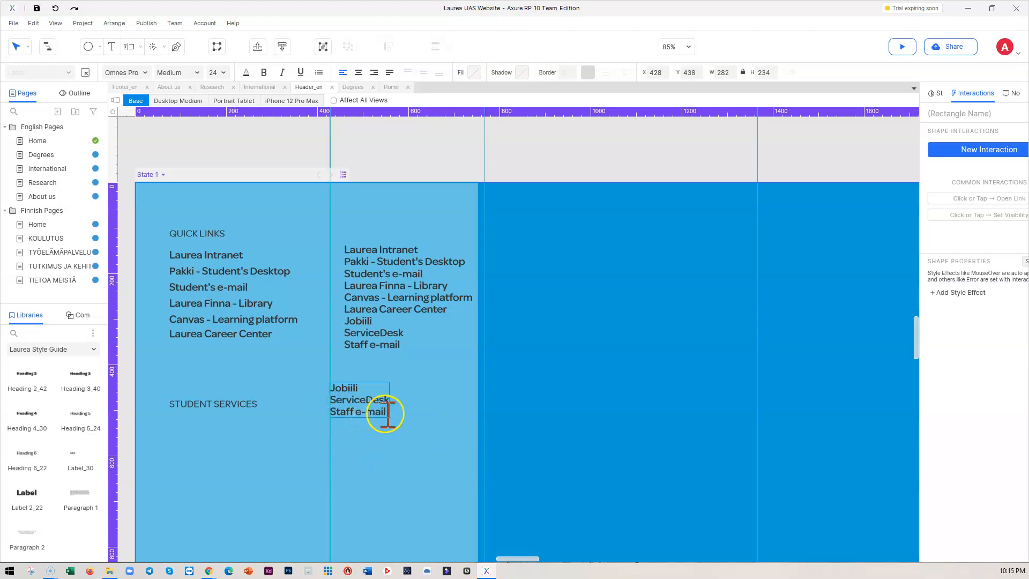
left_click_drag(387, 414, 319, 394)
key("BackSpace")
left_click(377, 400)
left_click(352, 390)
left_click_drag(351, 390, 190, 353)
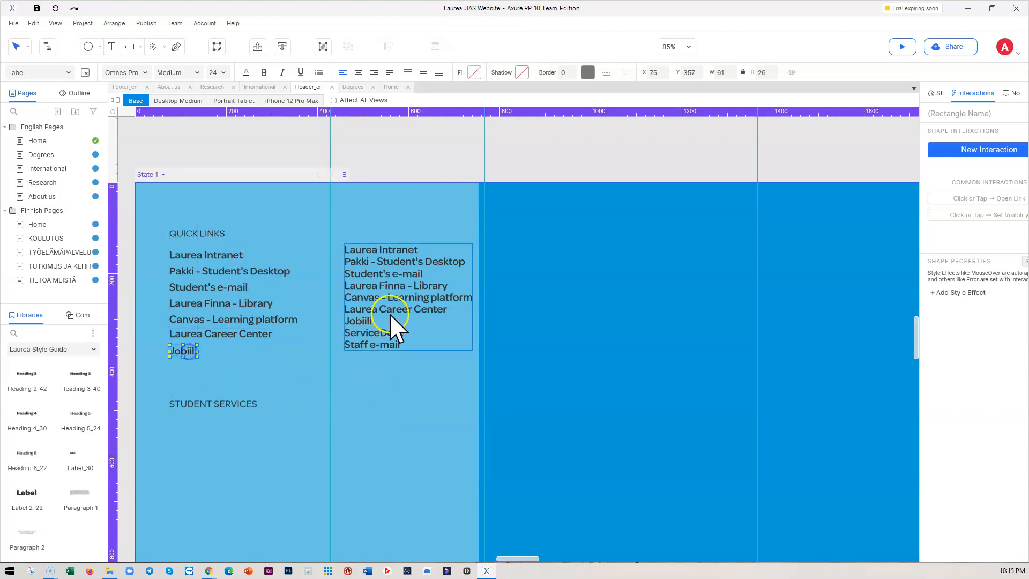
Step: Trim a copy of the full link list to ServiceDesk and place it below Jobiili, at X 75, Y 400
left_click_drag(364, 294, 350, 410)
double_click(378, 437)
left_click_drag(330, 447, 332, 370)
key("Delete")
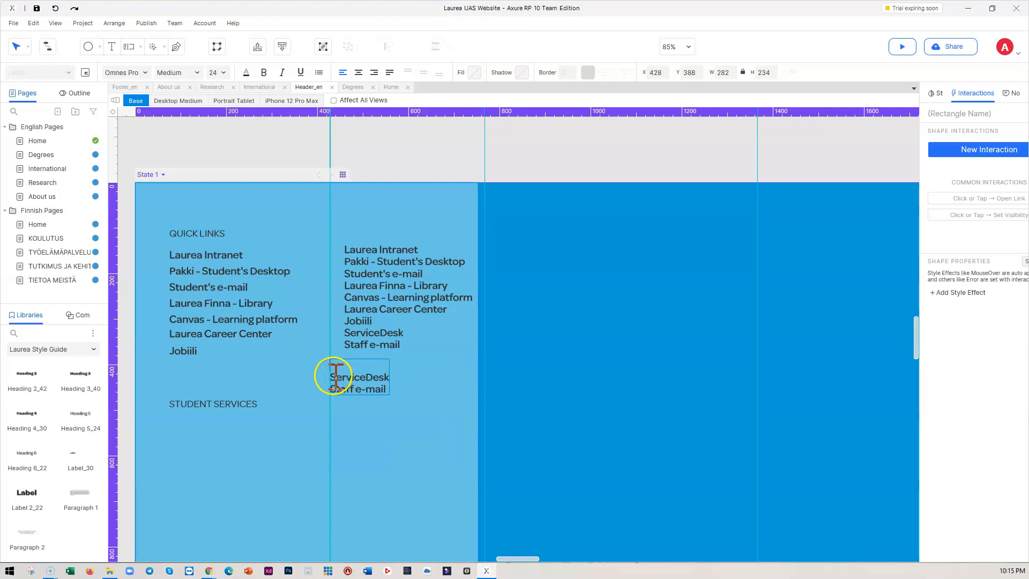
key("Delete")
left_click_drag(388, 380, 212, 372)
key("Delete")
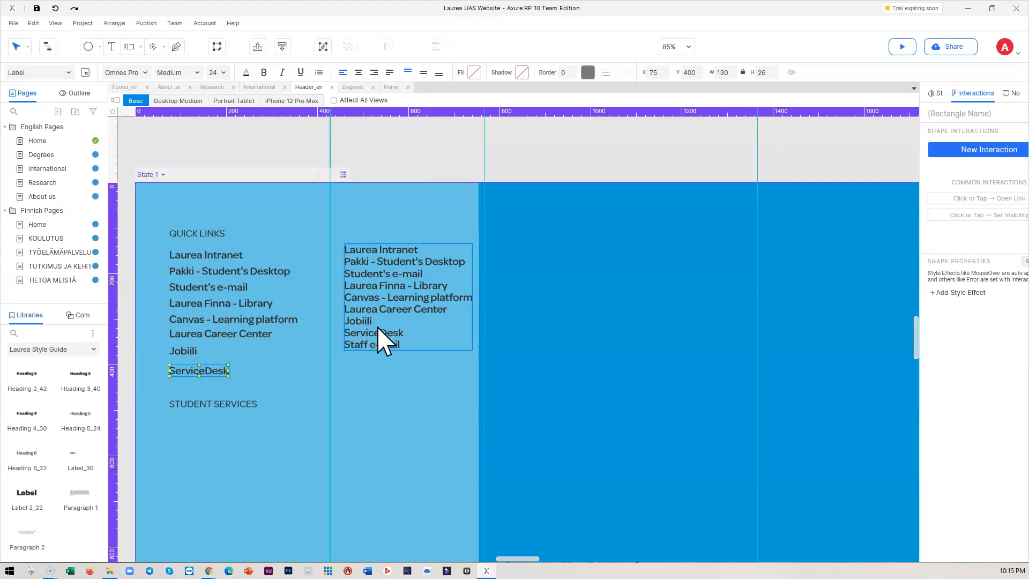
Step: Trim the original link list to Staff e-mail below ServiceDesk, and shift the STUDENT SERVICES heading down to Y 528
left_click(374, 312)
double_click(384, 316)
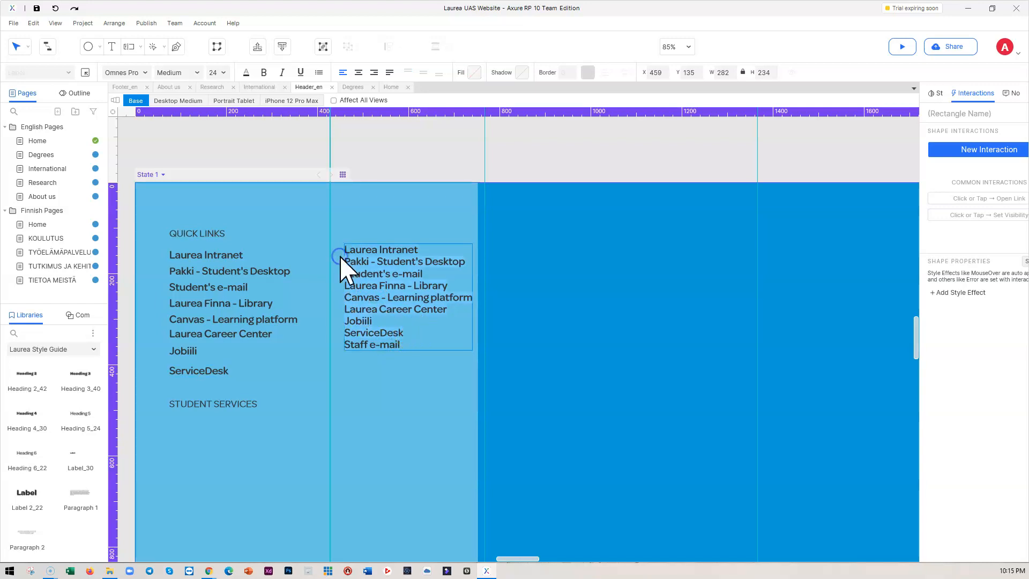
key("BackSpace")
key("BackSpace")
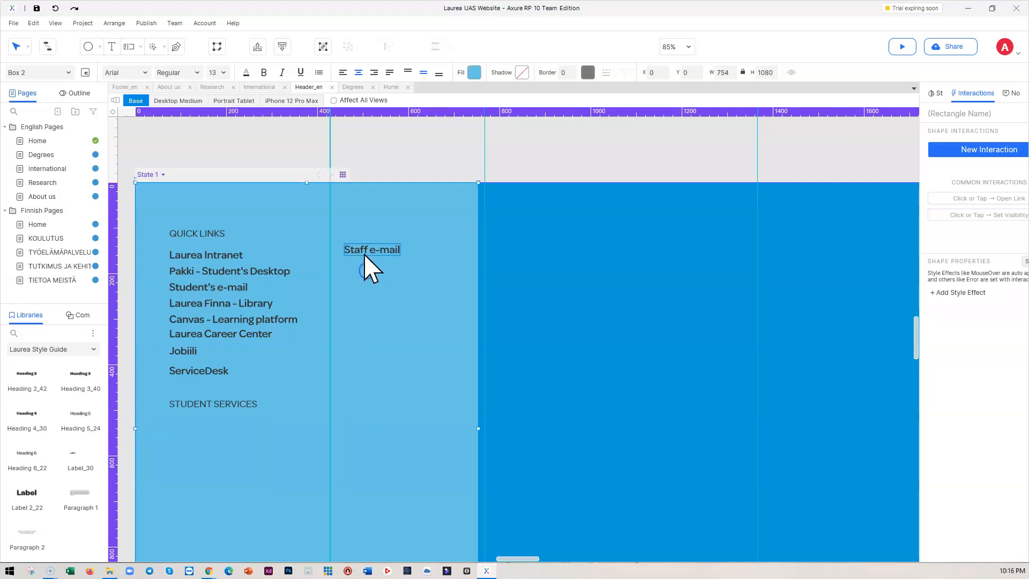
left_click_drag(363, 259, 198, 429)
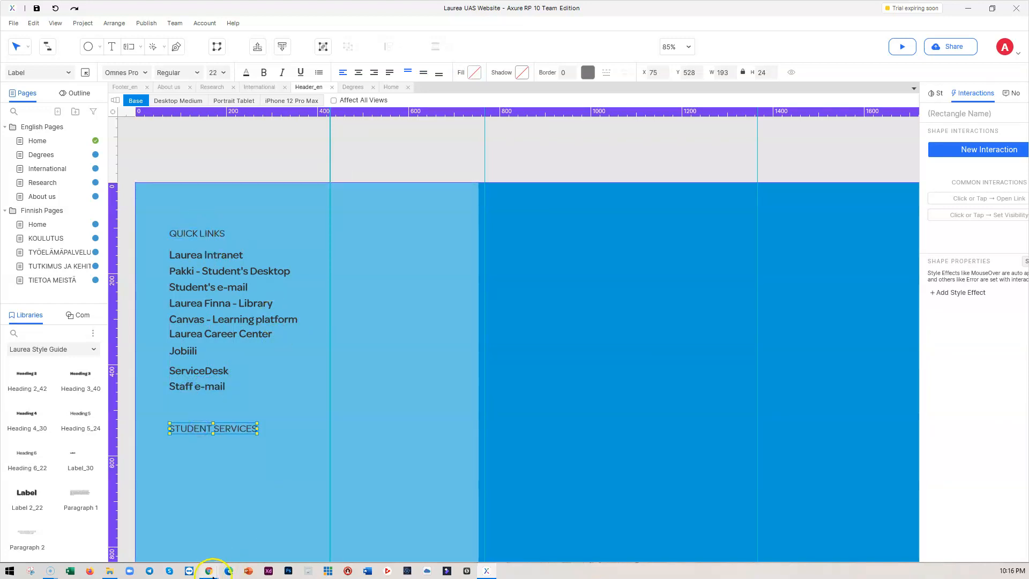
Step: Switch to the Laurea website in Chrome, close the developer tools and examine the sidebar links' indentation and spacing
mouse_move(209, 571)
left_click(264, 549)
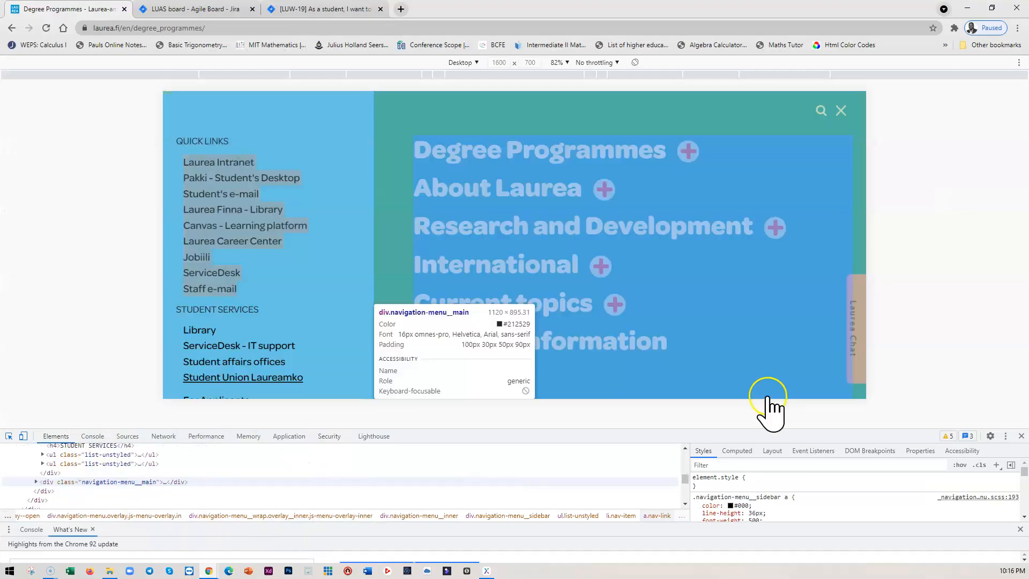
left_click(1022, 436)
left_click(265, 306)
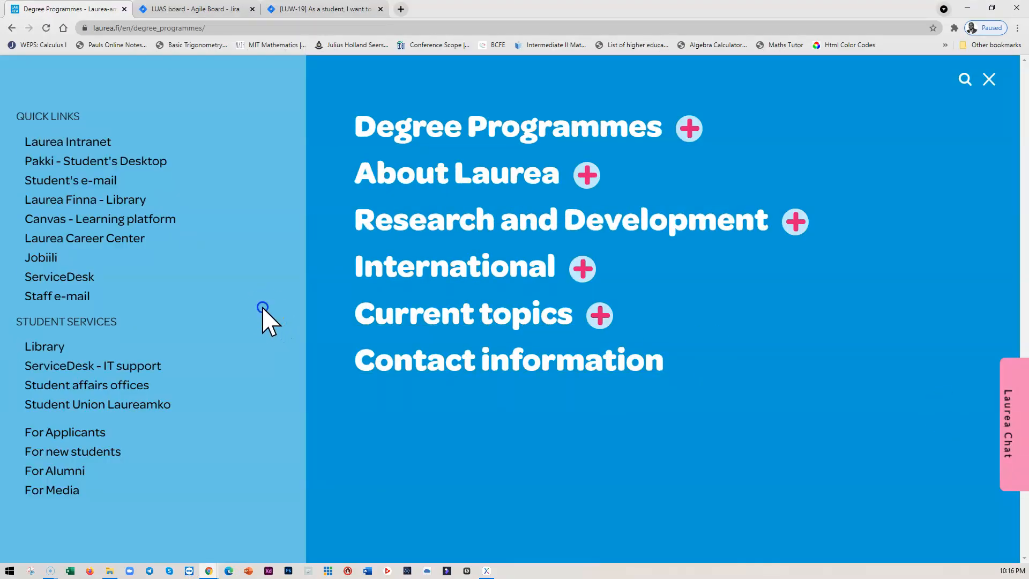
left_click(968, 9)
Step: In Axure, indent all nine quick link labels together to X 101, Y 153, and distribute them vertically
left_click(207, 256)
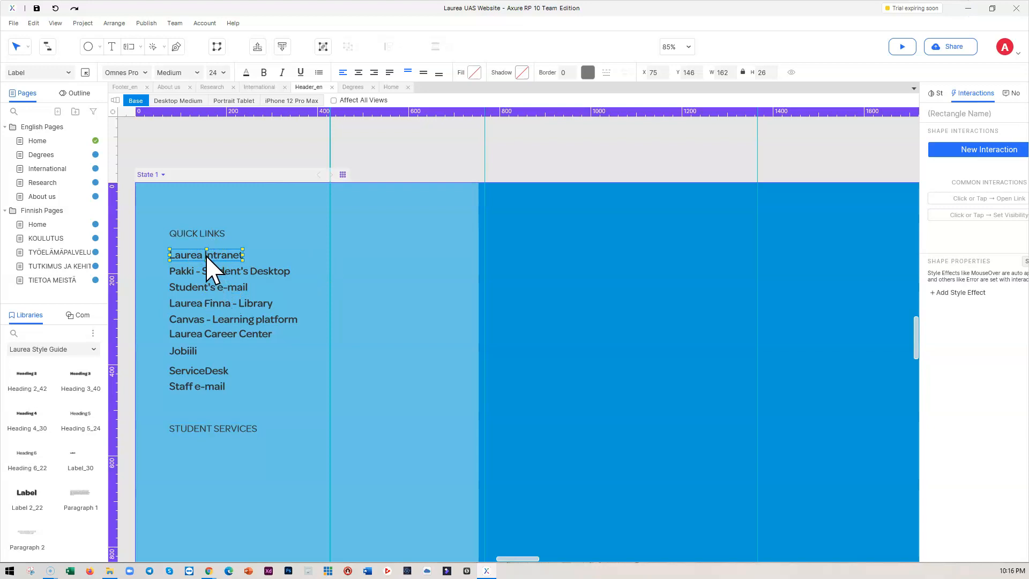
left_click(209, 266, "shift")
left_click(210, 286, "shift")
left_click(210, 303, "shift")
left_click(213, 319, "shift")
left_click(185, 351, "shift")
left_click(194, 387, "shift")
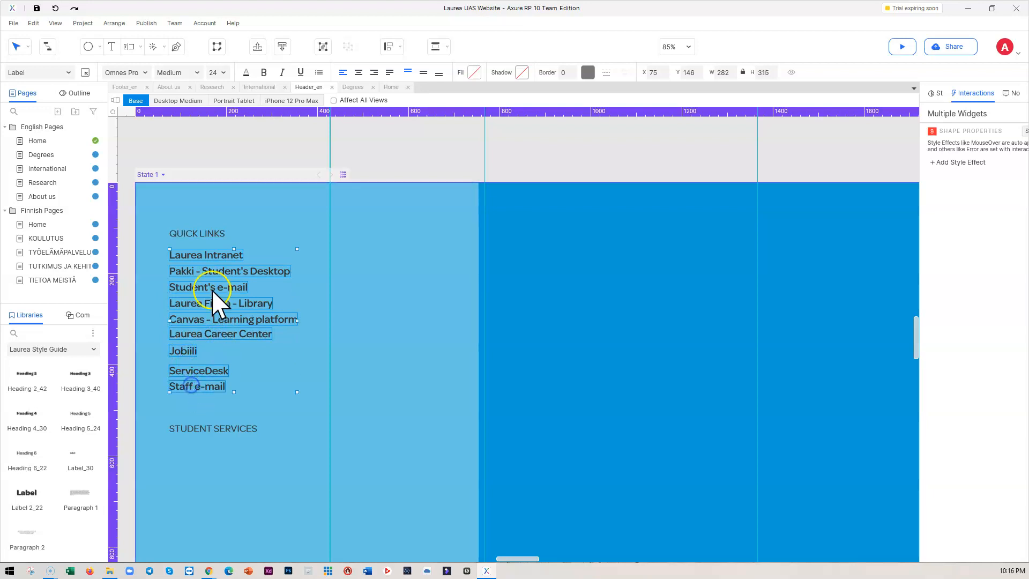
left_click_drag(195, 257, 206, 262)
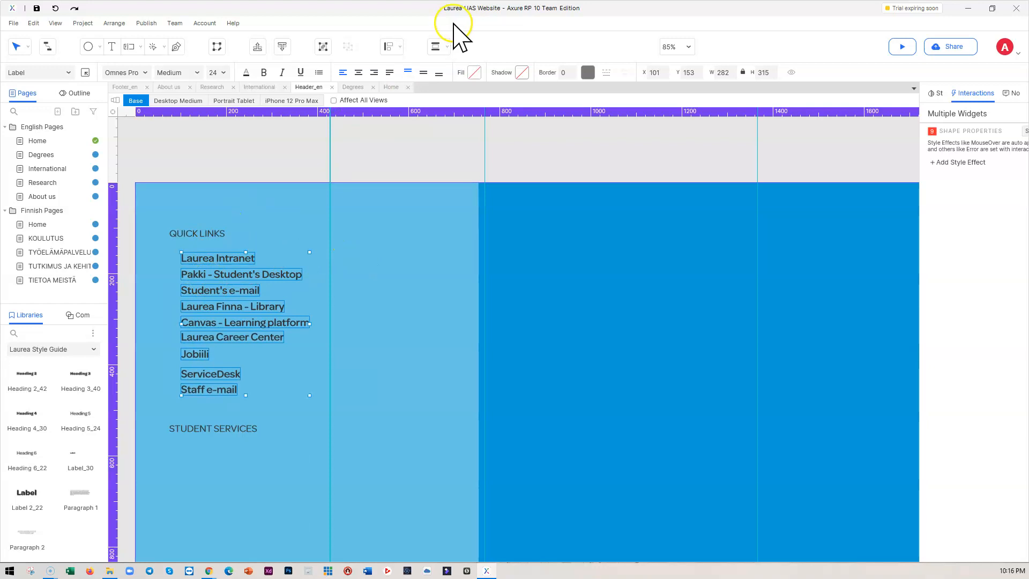
left_click(435, 47)
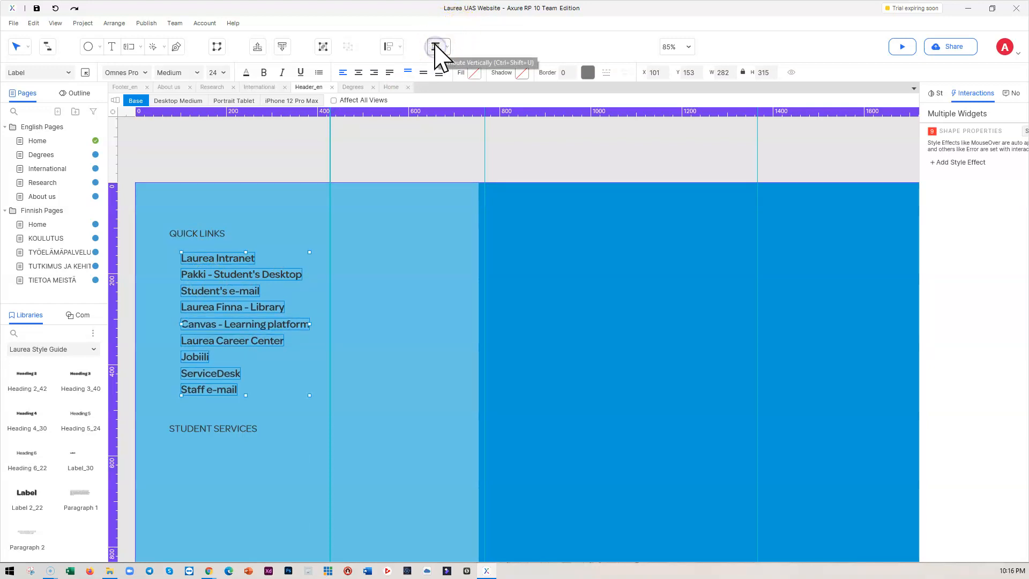
Step: Add a MouseOver style effect with Underline to all nine quick link labels and check it on Laurea Intranet
right_click(218, 260)
left_click(252, 381)
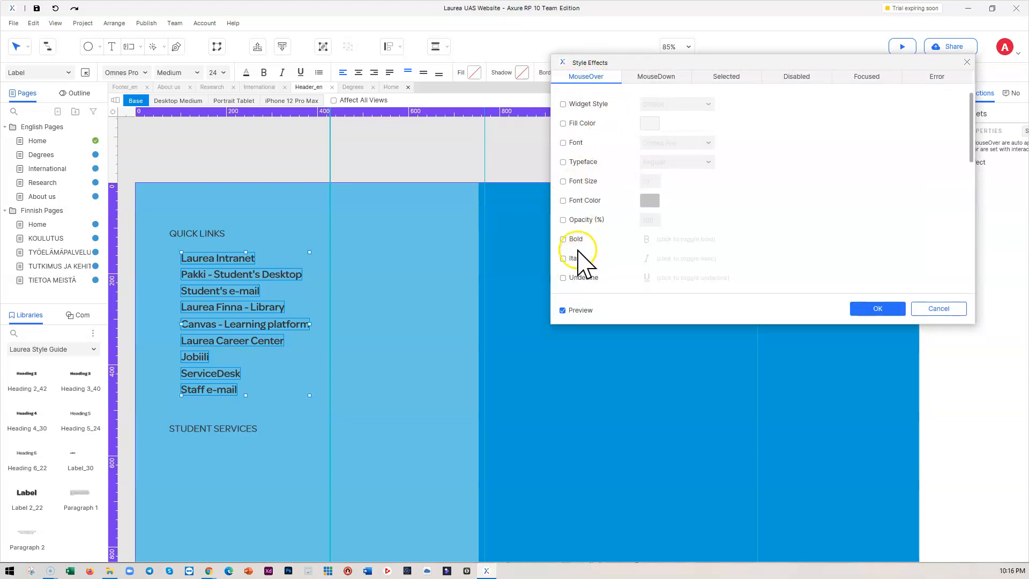
left_click(563, 278)
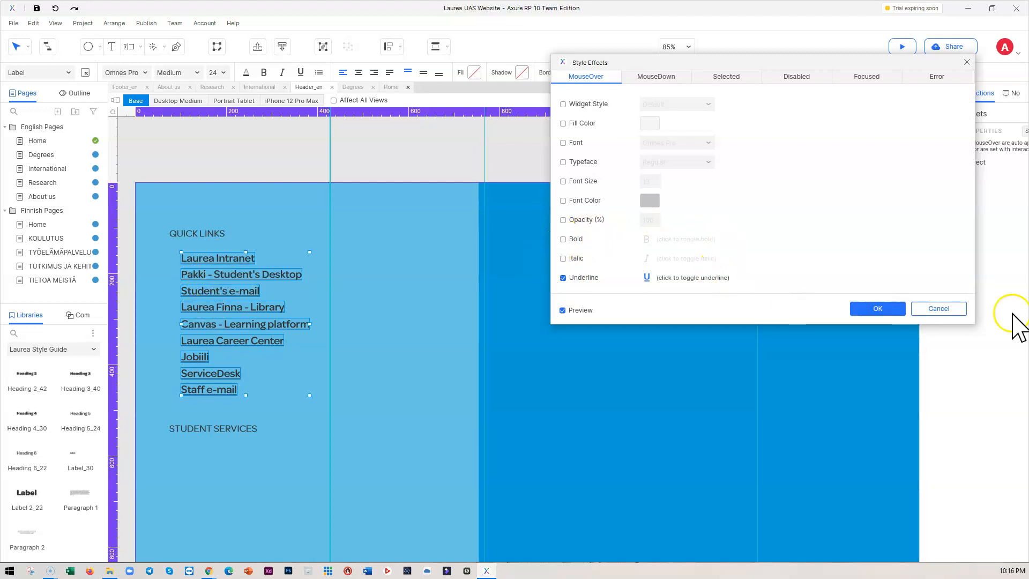
left_click(877, 309)
left_click(350, 300)
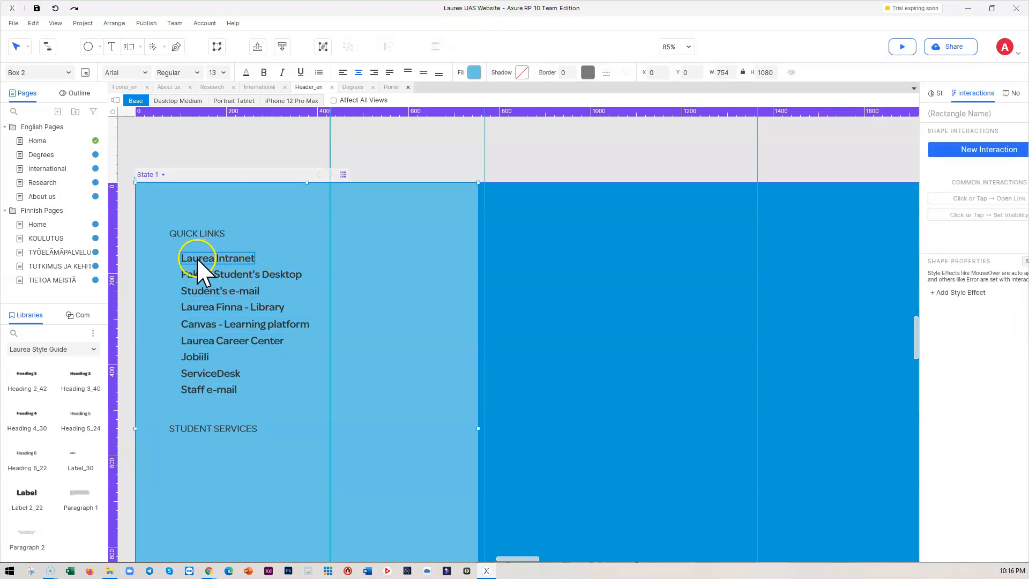
left_click(217, 258)
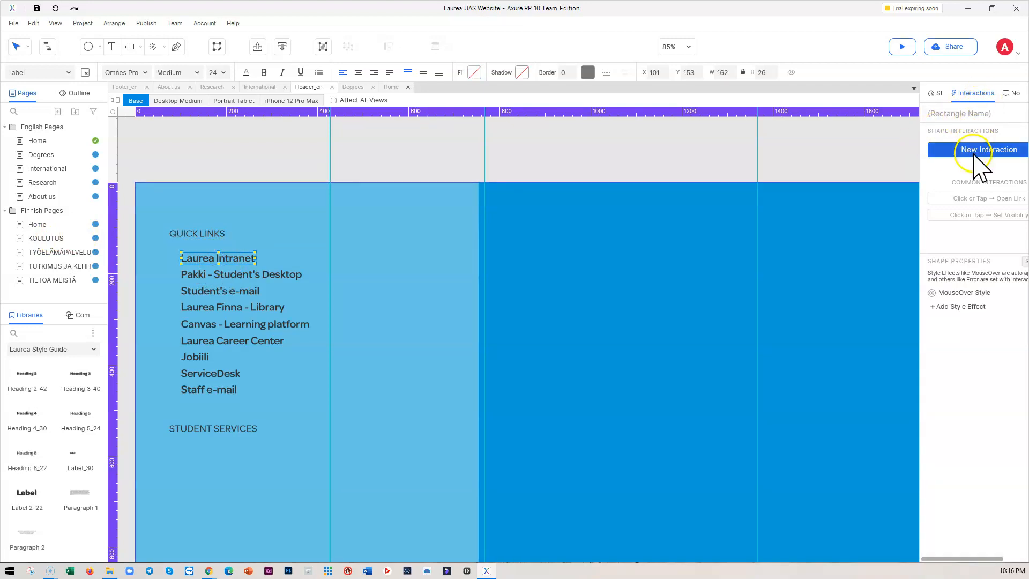
left_click(368, 273)
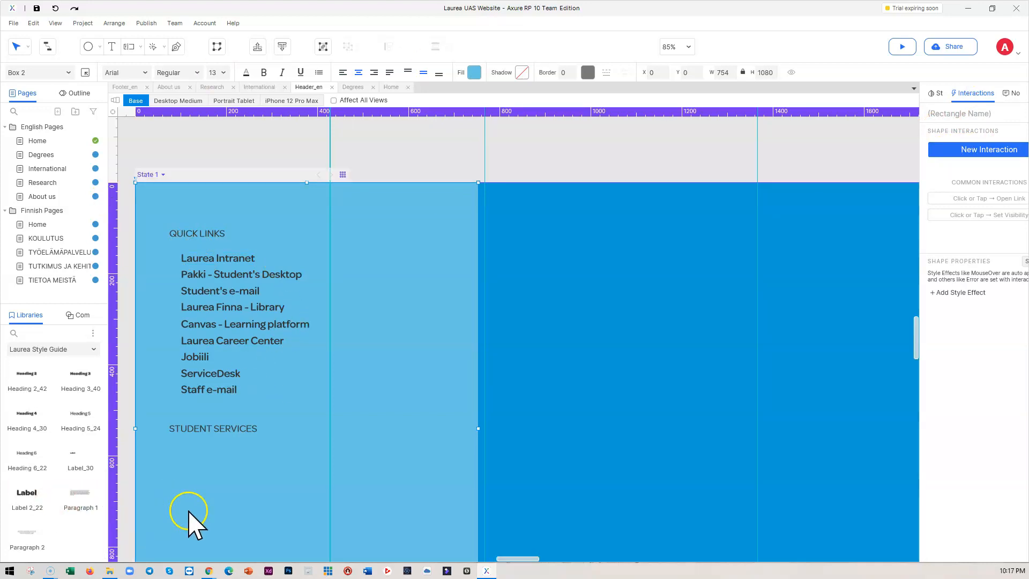
Step: Copy the sidebar links from Library to For Media on the Laurea website in Chrome and return to Axure
mouse_move(209, 574)
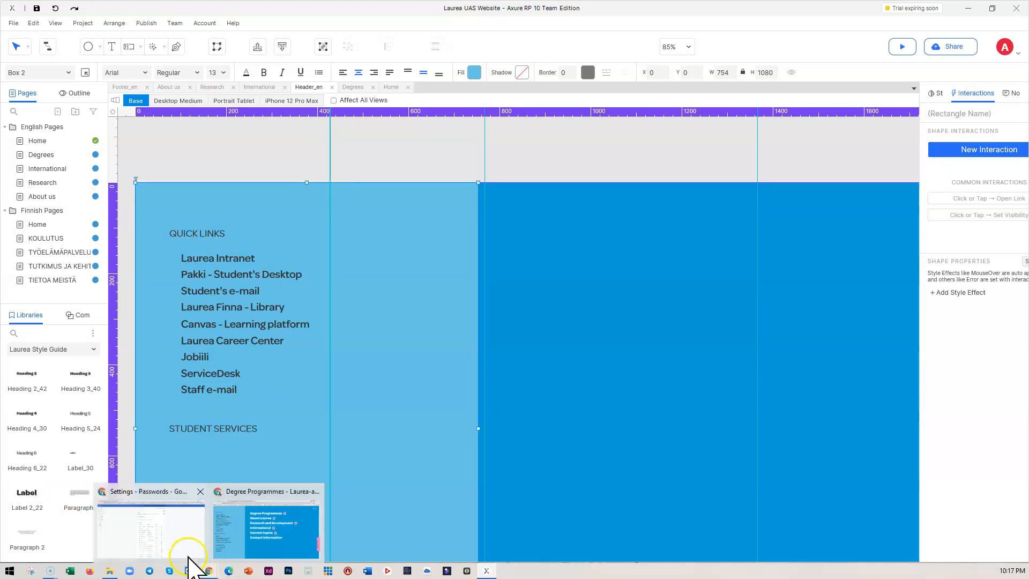
left_click(242, 543)
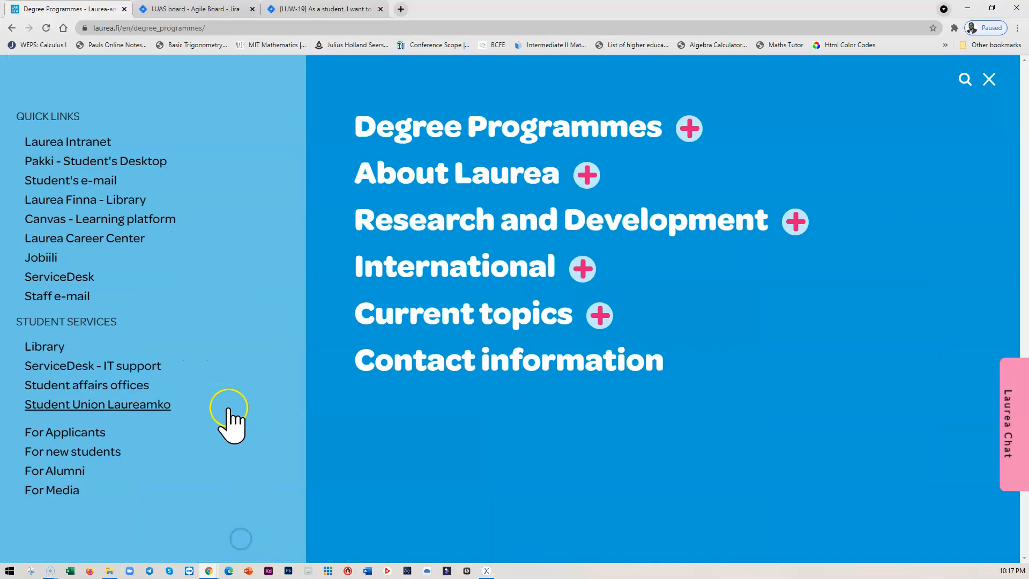
left_click_drag(137, 509, 17, 354)
key("ctrl+c")
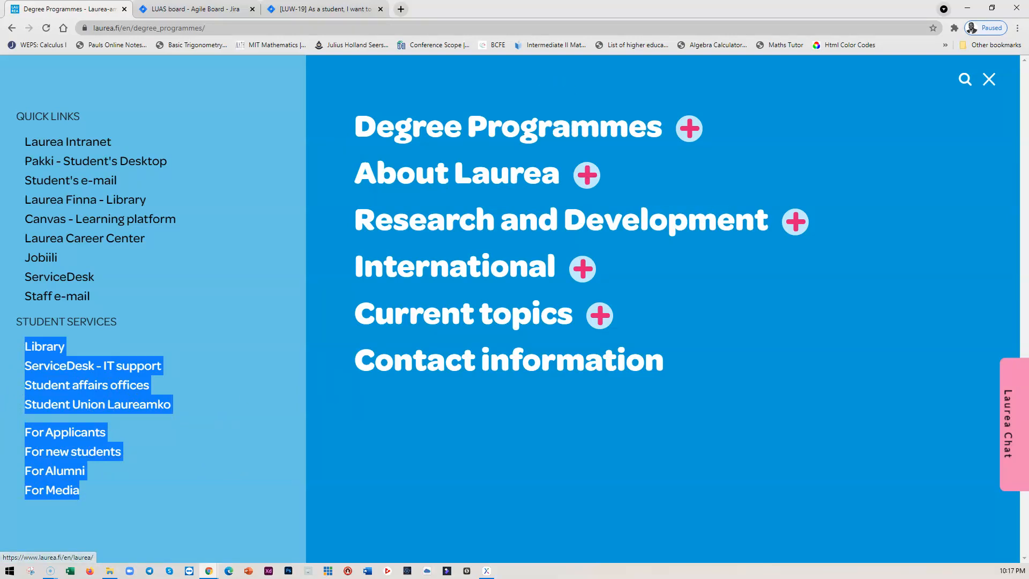
left_click(970, 7)
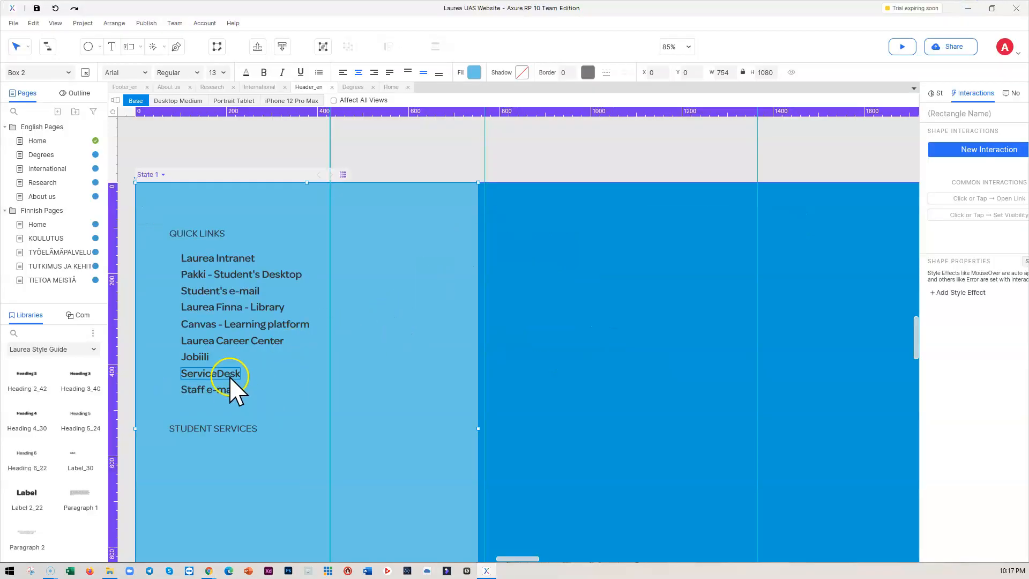
Step: Try to place the Laurea Intranet label below the STUDENT SERVICES heading
left_click(217, 257)
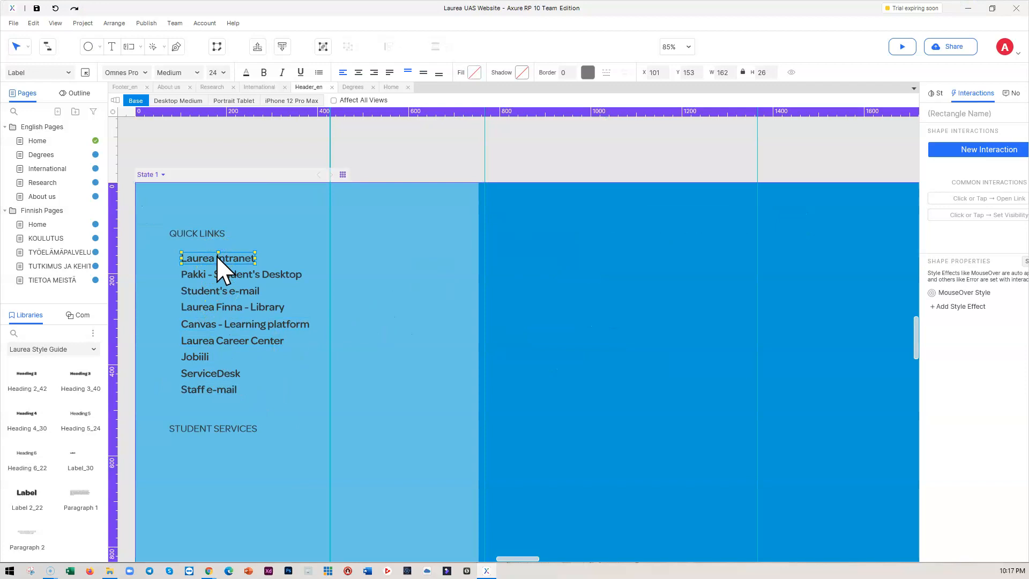
left_click_drag(217, 258, 201, 476)
key("ctrl+z")
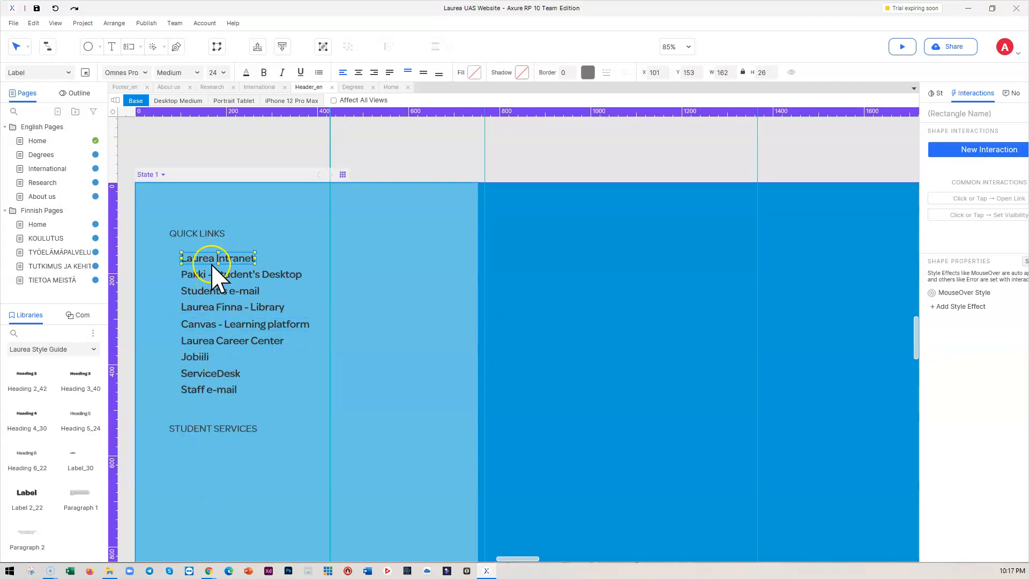
Step: Move the Laurea Intranet label below the STUDENT SERVICES heading at Y 581 and replace its text with the copied student services list
left_click_drag(209, 257, 207, 451)
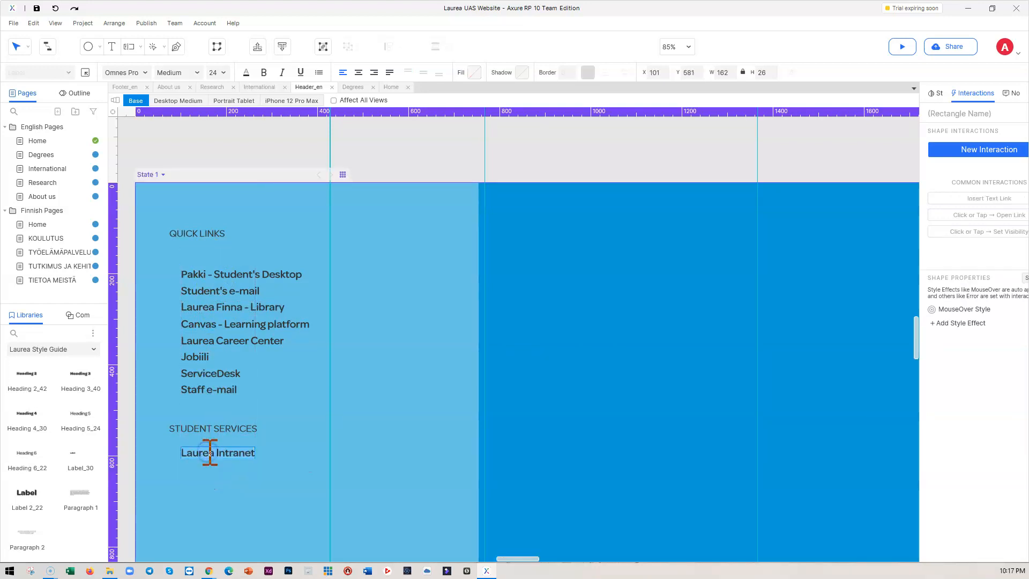
key("ctrl+v")
left_click(377, 437)
scroll(377, 437, "down", 2)
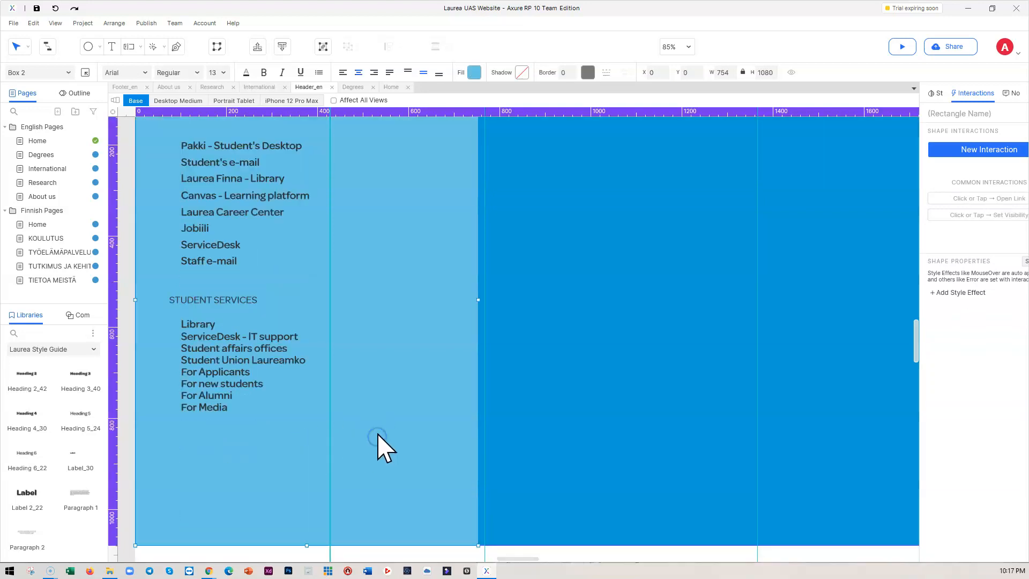
Step: Place a copy of the student services list beside it at X 434, Y 585, and trim the original label to Library
left_click(224, 365)
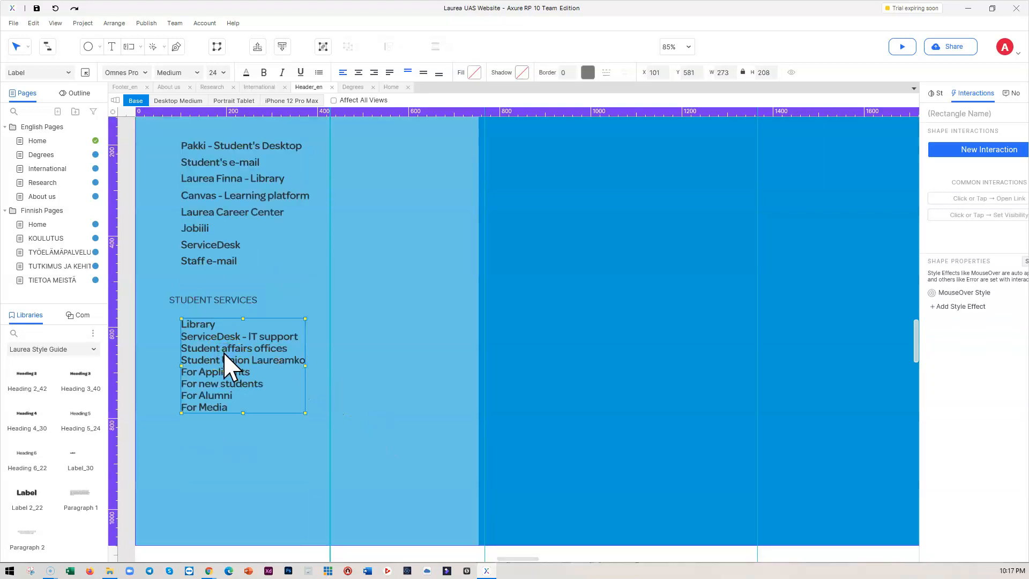
left_click_drag(220, 352, 367, 355)
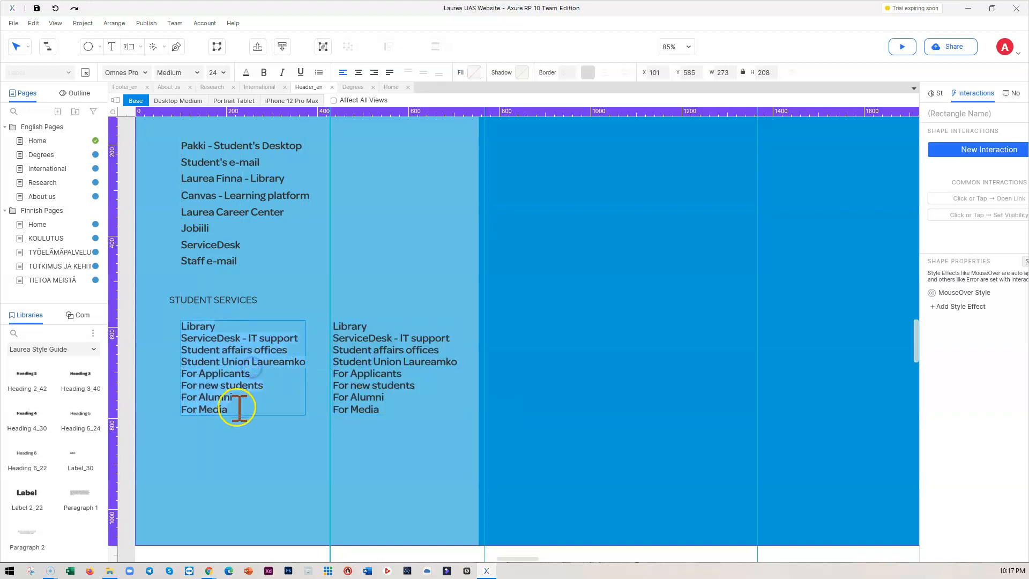
left_click_drag(198, 340, 171, 339)
key("BackSpace")
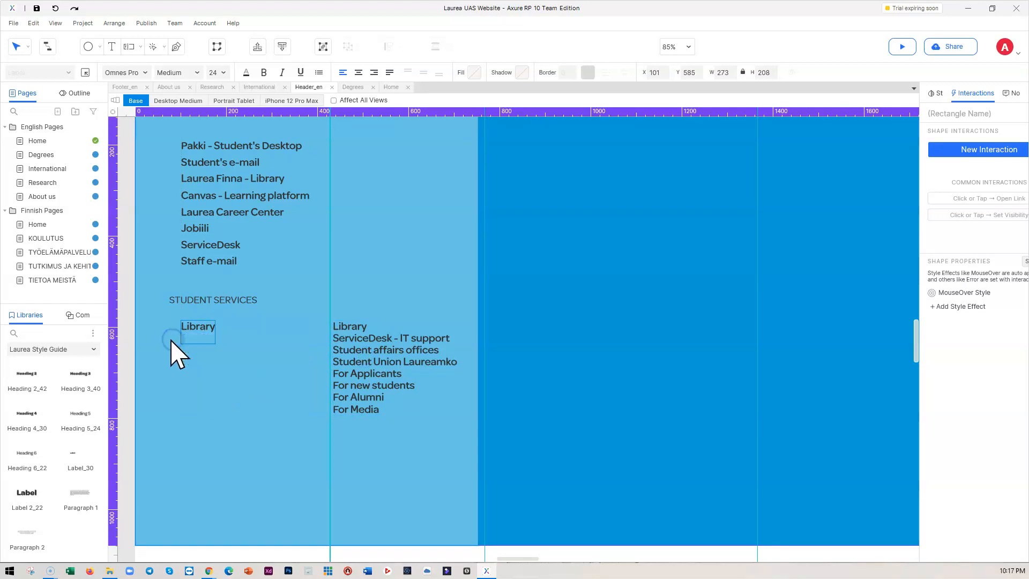
left_click(277, 336)
Step: Copy the full services list below Library at X 101, Y 625, and trim the copy to ServiceDesk - IT support
left_click(370, 336)
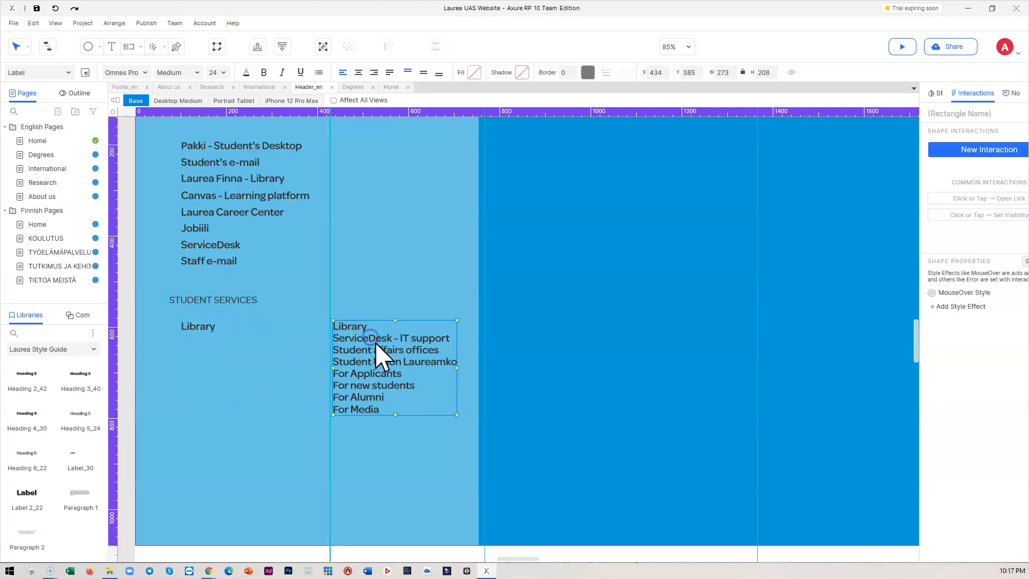
left_click_drag(379, 351, 228, 369)
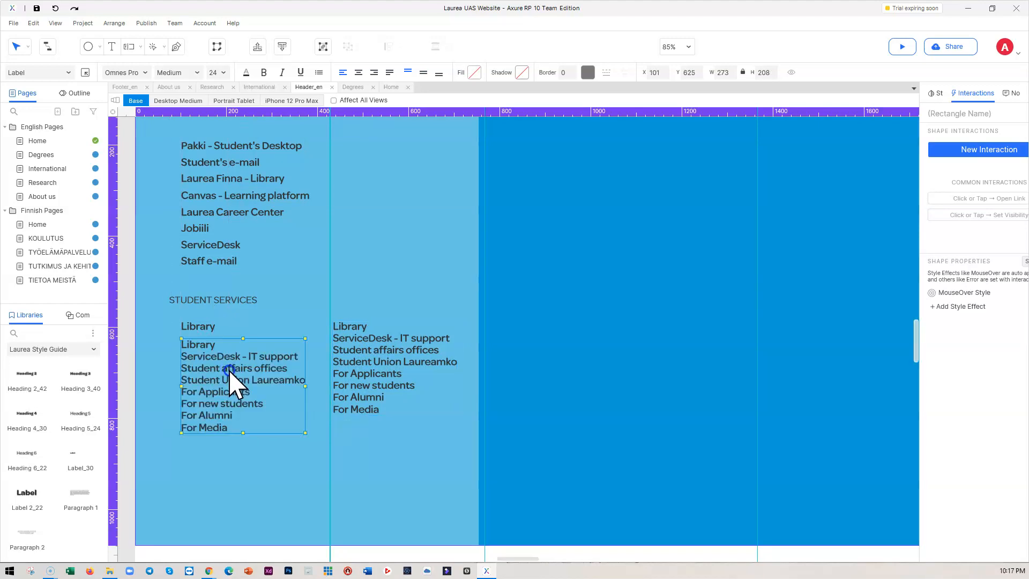
double_click(247, 424)
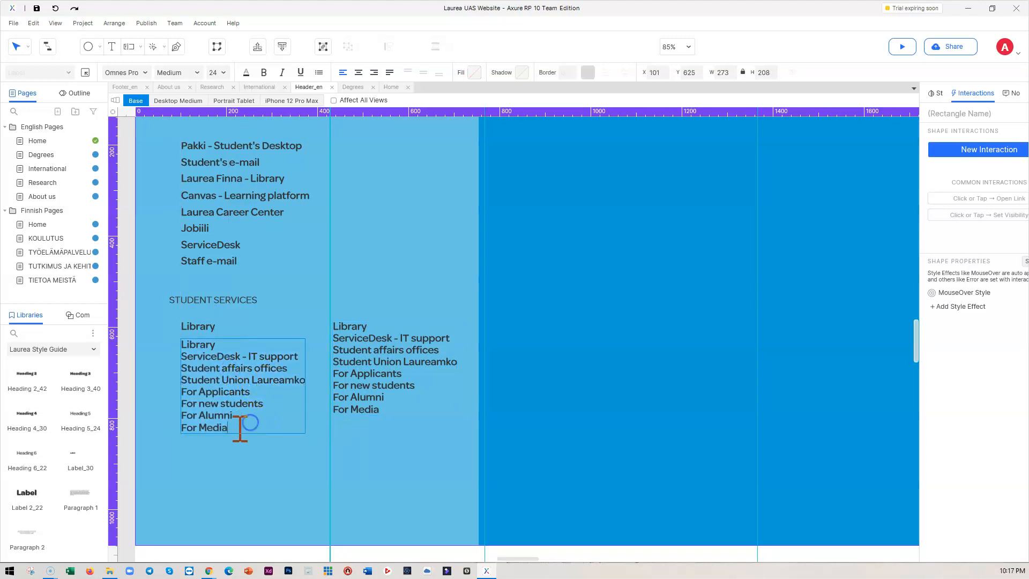
left_click(179, 369, "shift")
key("Delete")
left_click_drag(229, 345, 160, 339)
key("Delete")
left_click(184, 357)
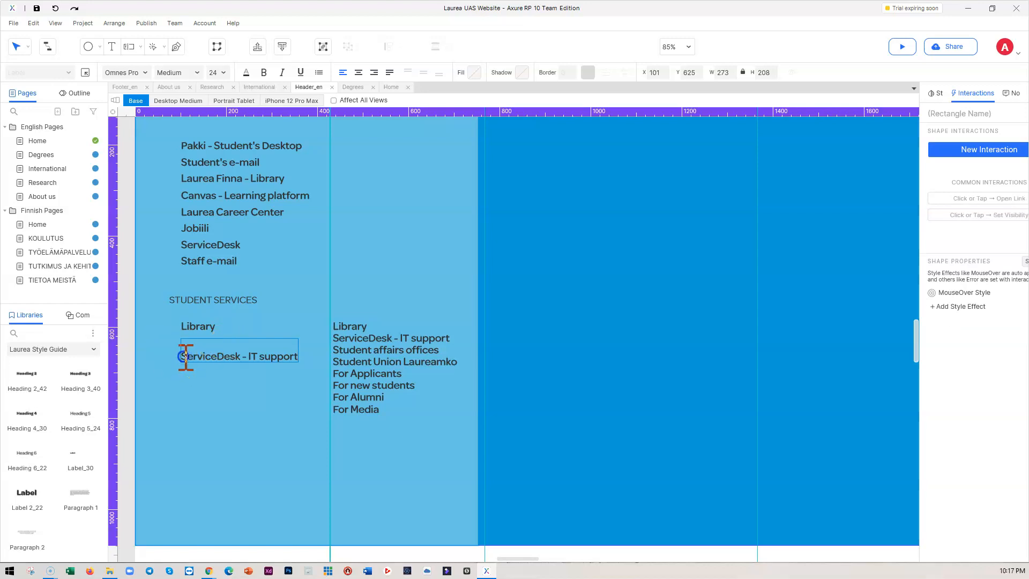
key("BackSpace")
left_click(259, 375)
Step: Copy the full services list below ServiceDesk - IT support at X 101, Y 660, and trim the copy to Student affairs offices
left_click(361, 358)
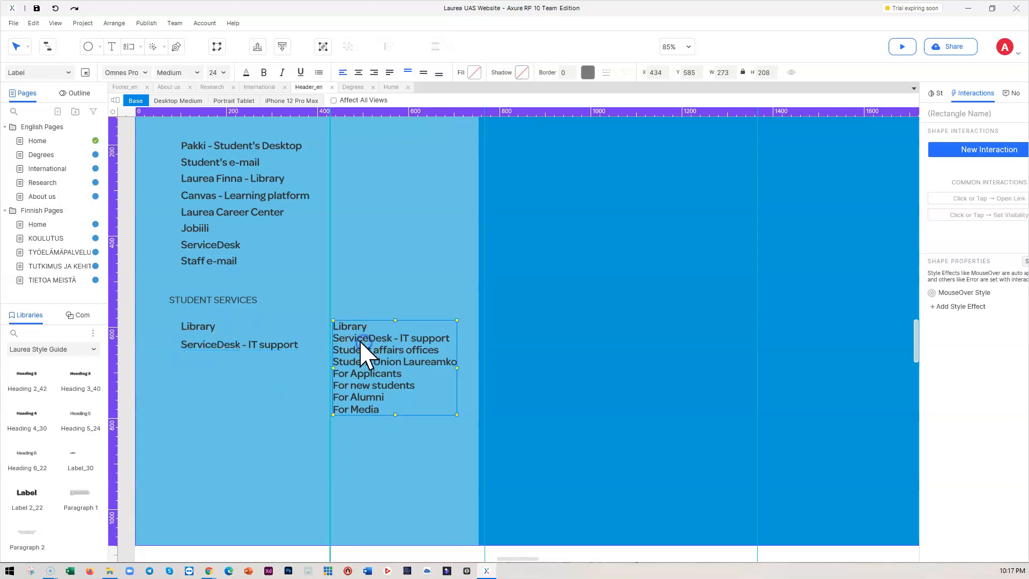
left_click_drag(369, 346, 218, 380)
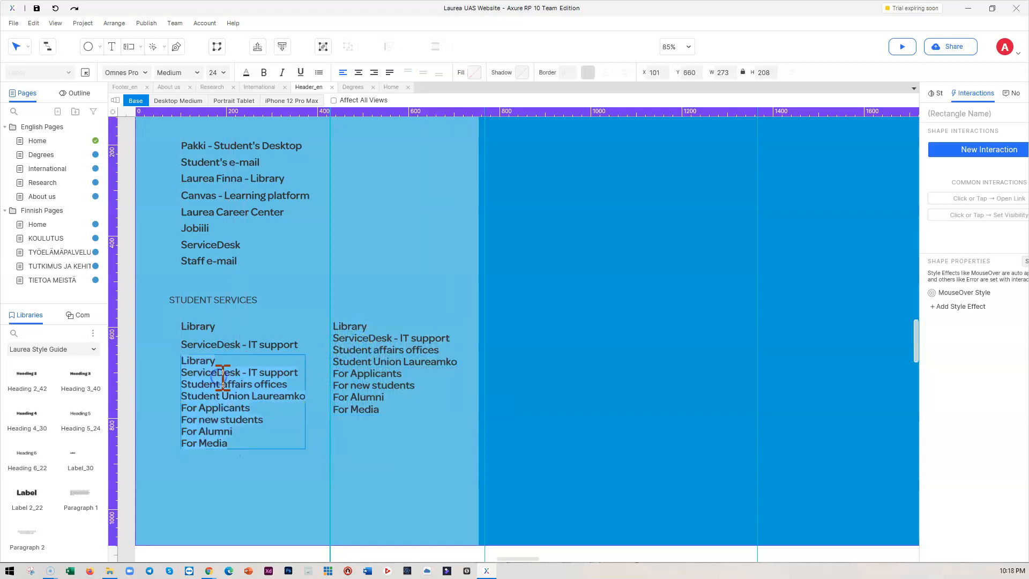
left_click(170, 355)
key("BackSpace")
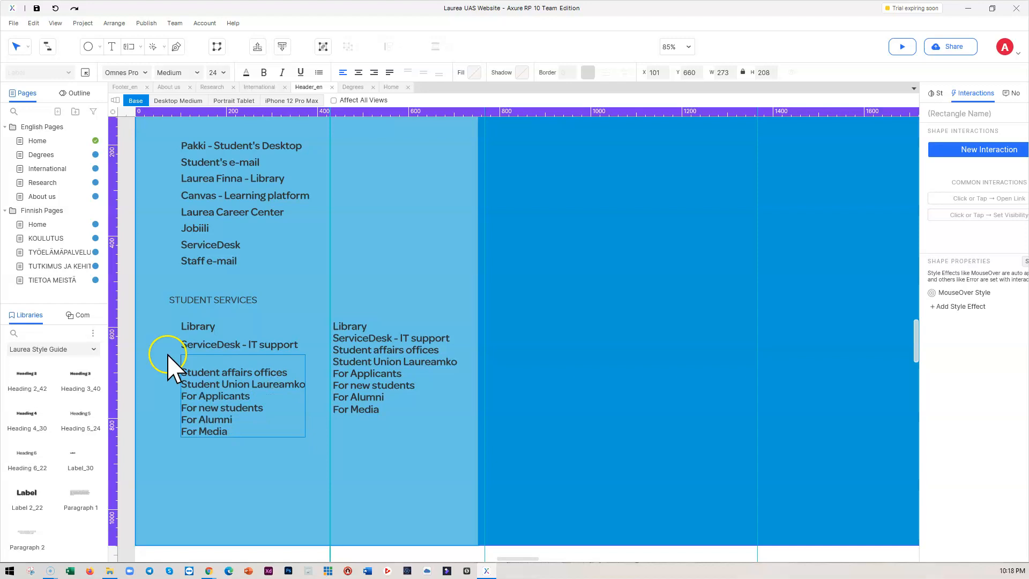
key("BackSpace")
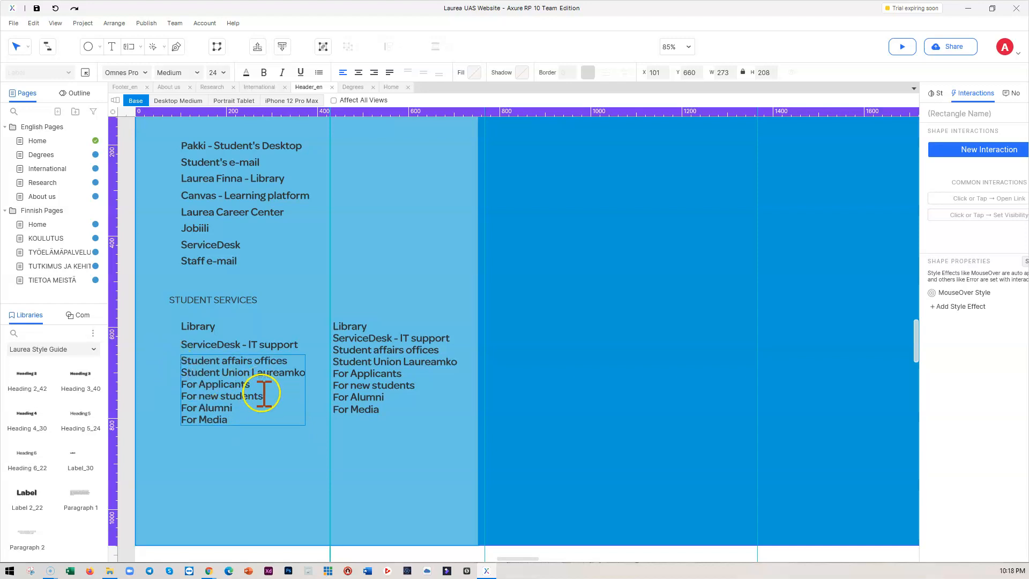
left_click(182, 376)
key("BackSpace")
key("BackSpace")
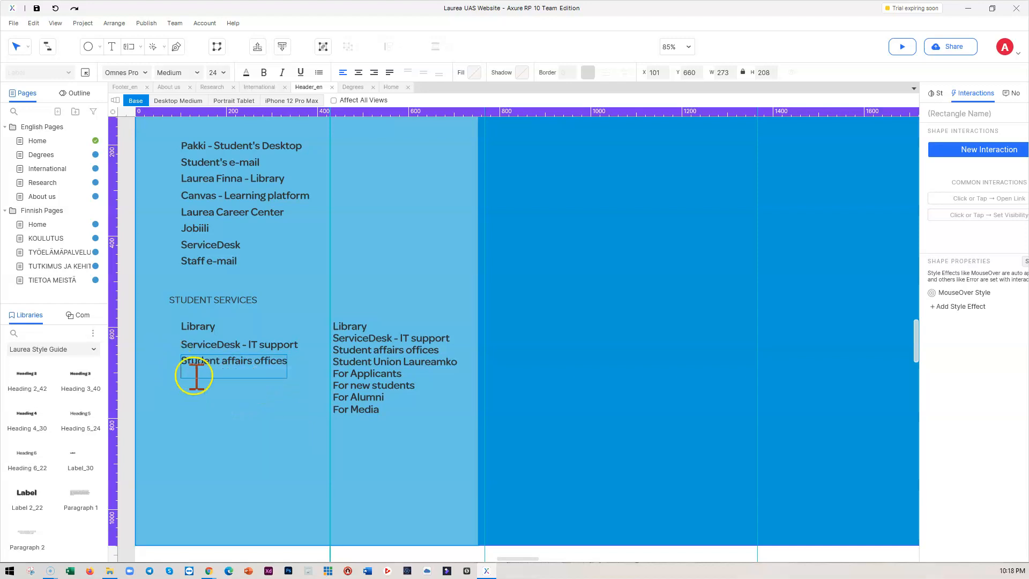
left_click(279, 381)
Step: Copy the full services list to X 101, Y 697, and remove the lines above Student Union Laureamko from the copy
left_click(357, 358)
left_click_drag(364, 367, 217, 421)
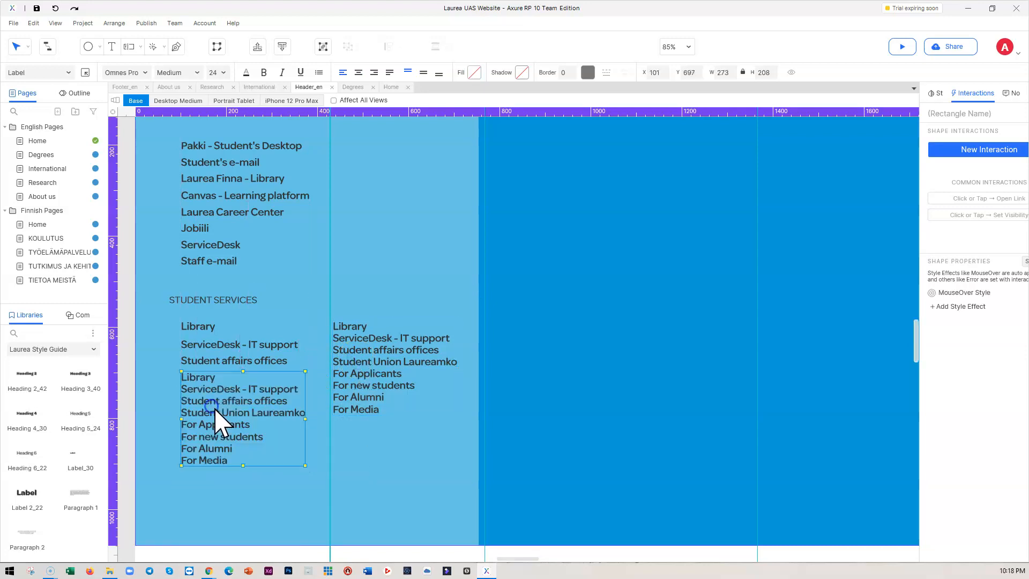
double_click(292, 407)
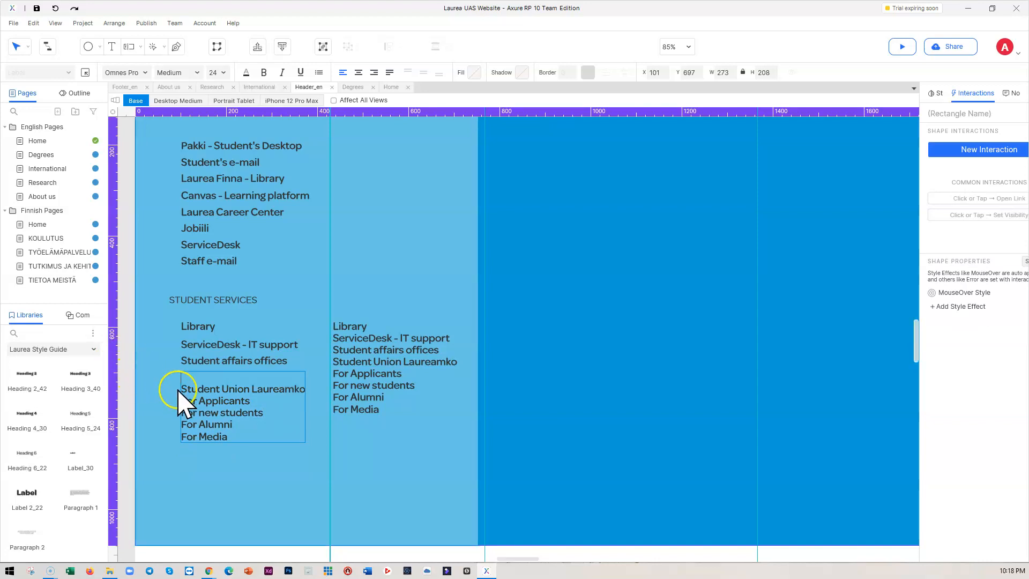
key("BackSpace")
left_click(178, 389)
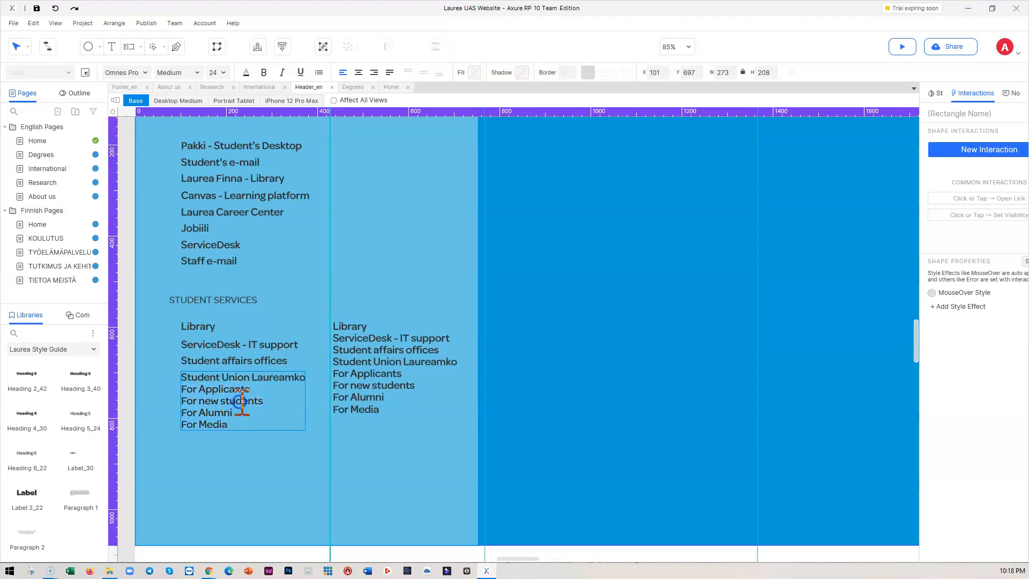
Step: Duplicate the shortened list to Y 777 and Y 880, and trim the uppermost one to Student Union Laureamko
left_click(232, 383)
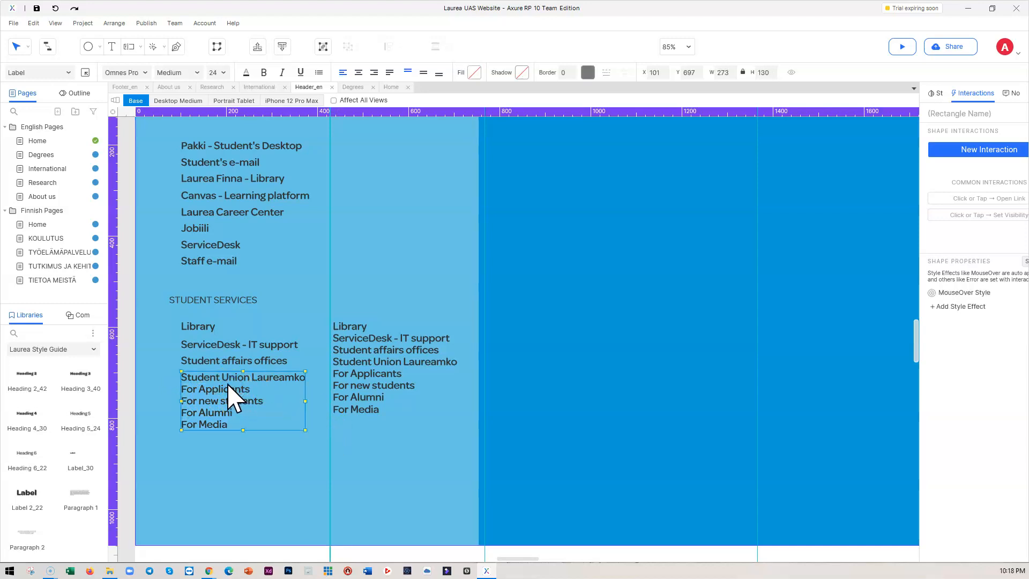
mouse_move(221, 388)
left_mouse_down()
mouse_move(220, 473)
mouse_move(224, 387)
left_mouse_up()
left_click_drag(230, 423, 170, 386)
key("BackSpace")
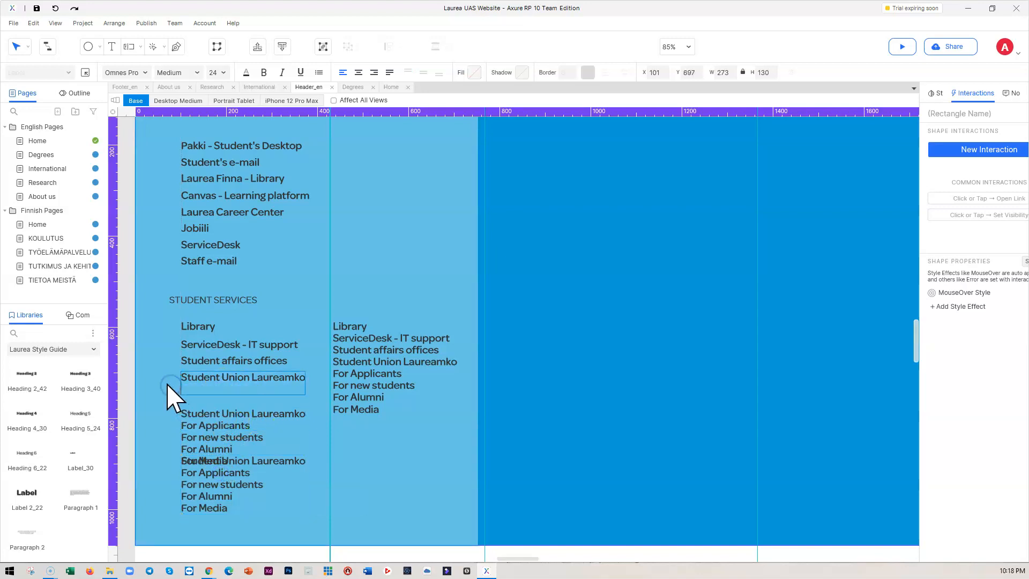
Step: Trim the list copy at Y 777 to For Applicants
left_click(229, 424)
left_click(238, 412)
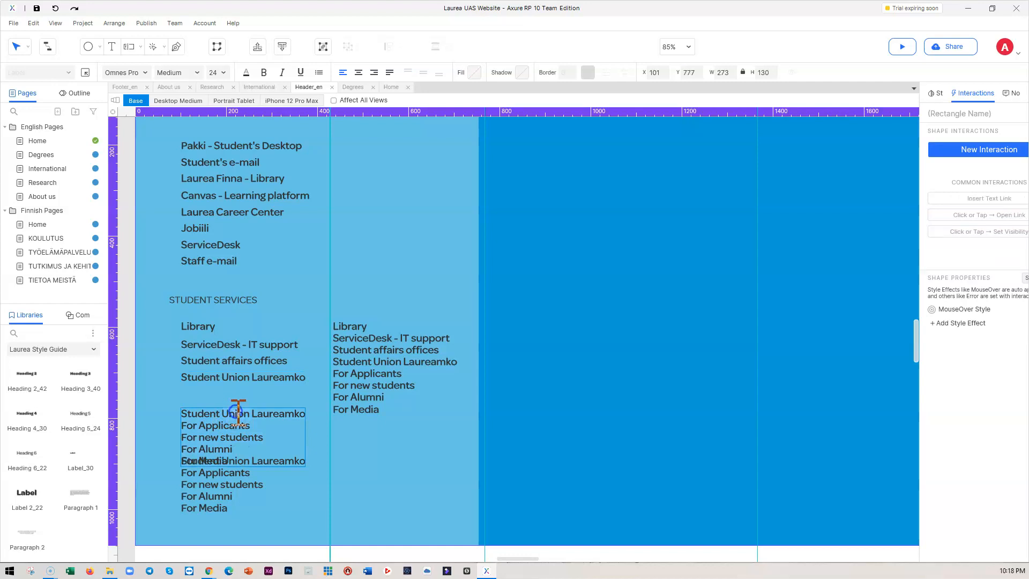
left_click(295, 415)
left_click_drag(306, 414, 146, 410)
key("BackSpace")
key("Delete")
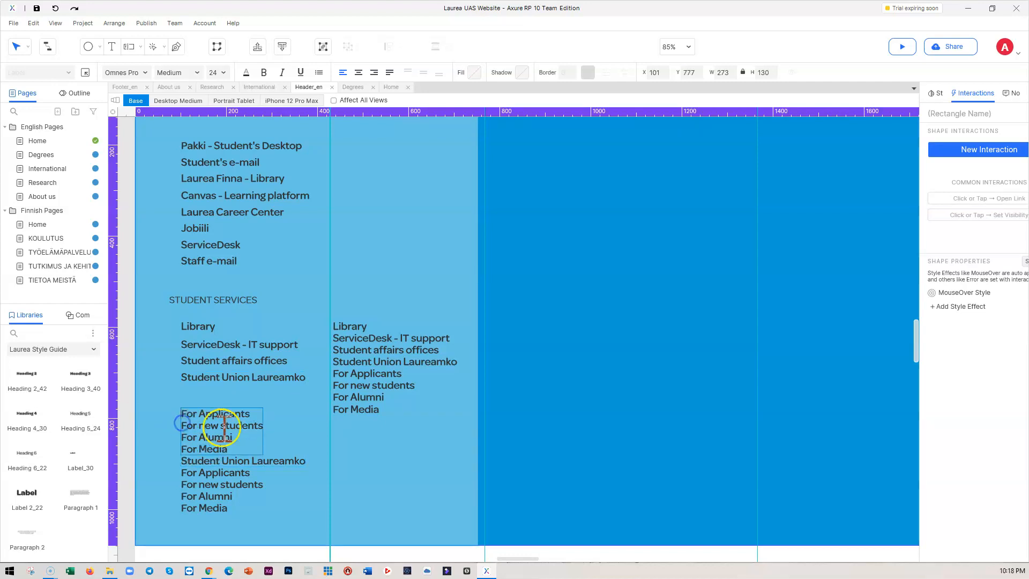
left_click_drag(238, 445, 156, 421)
key("BackSpace")
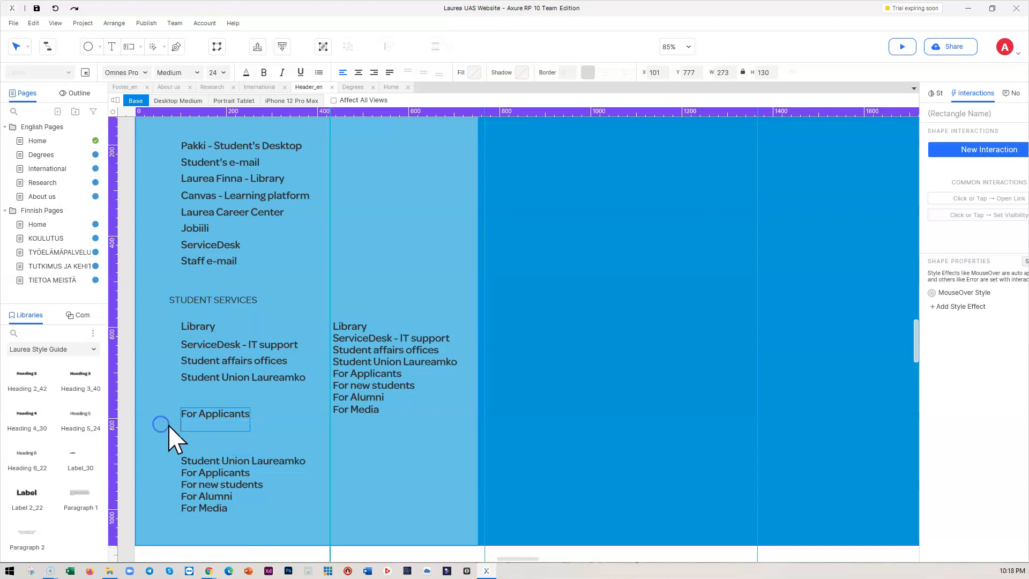
Step: Remove Student Union Laureamko and For Applicants from the lowest list copy so it starts with For new students
left_click(216, 458)
double_click(216, 459)
left_click_drag(275, 471, 149, 448)
key("BackSpace")
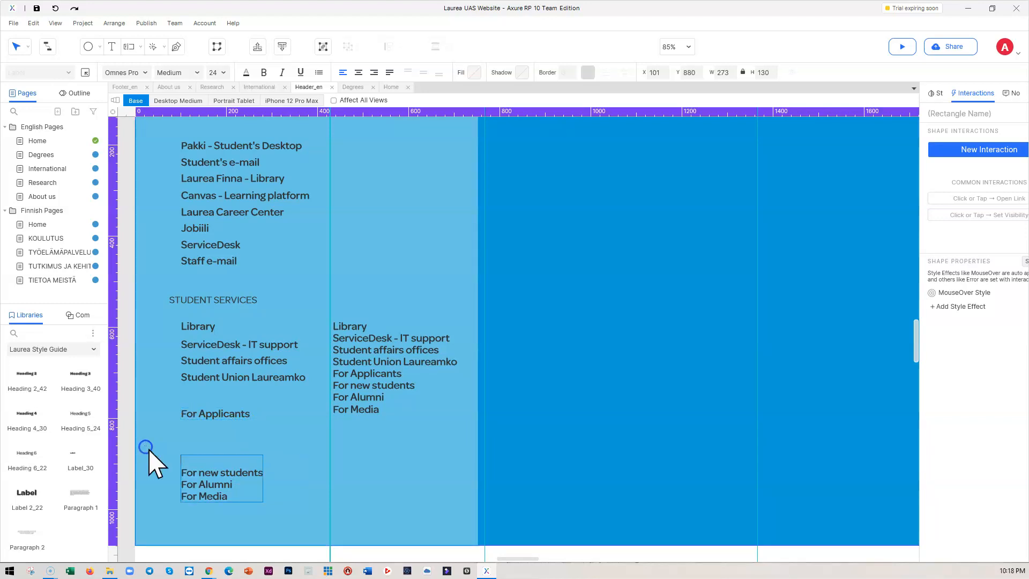
key("BackSpace")
left_click(229, 479)
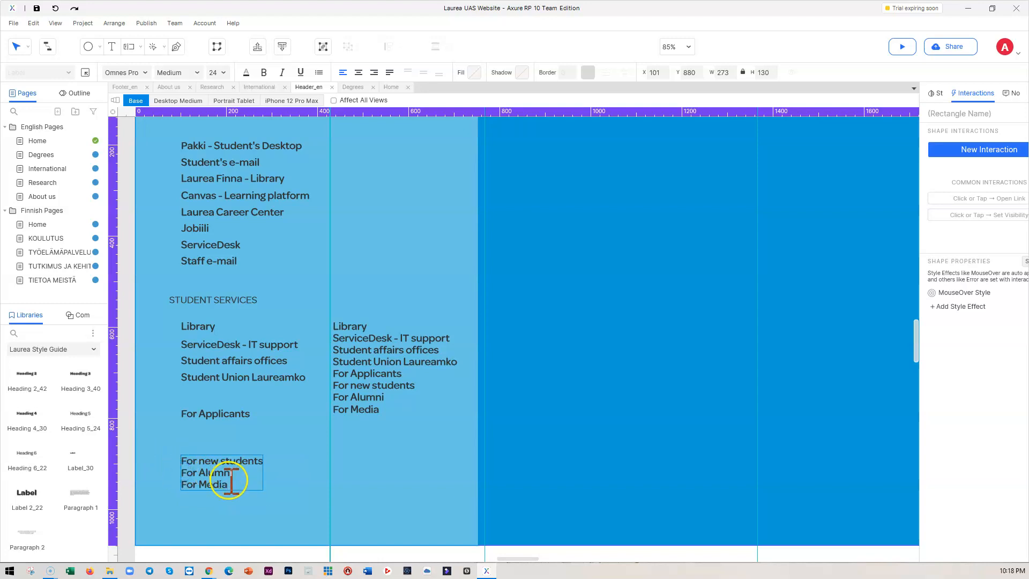
Step: Move For Applicants up beneath Student Union Laureamko, and add a copy of the remaining list at Y 776, trimmed to For new students
left_click(209, 414)
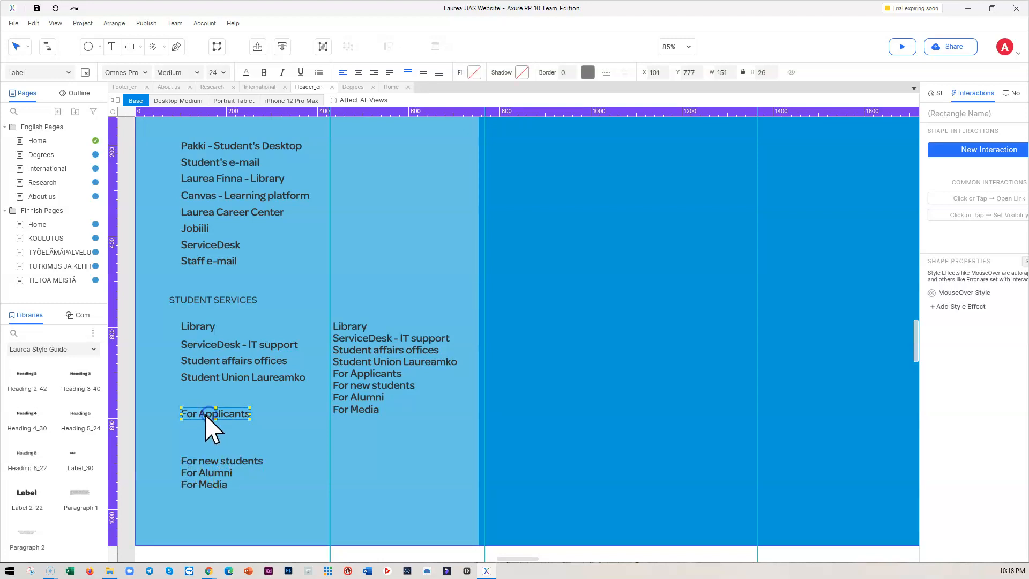
left_click_drag(206, 416, 207, 399)
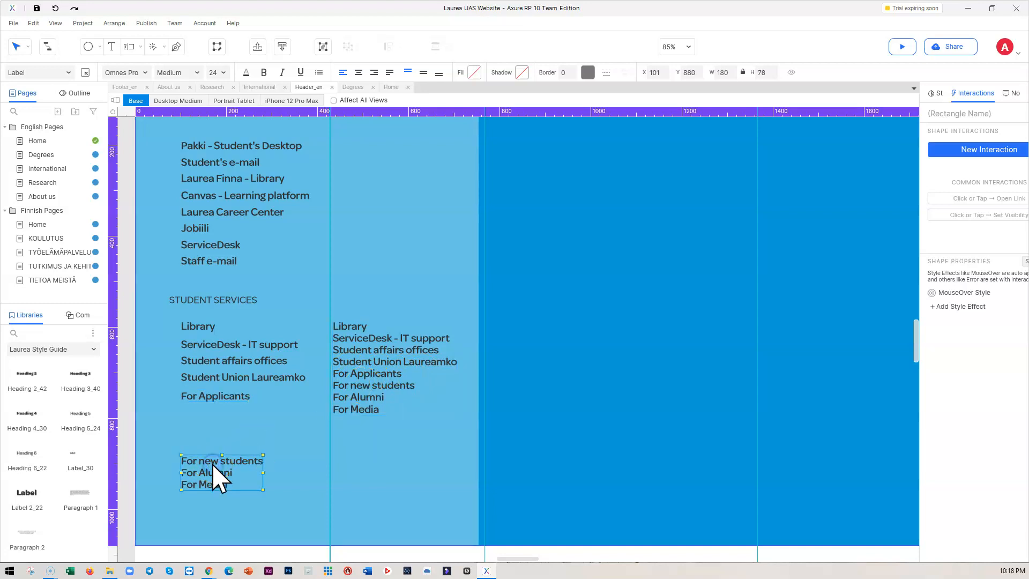
left_click_drag(220, 479, 218, 432)
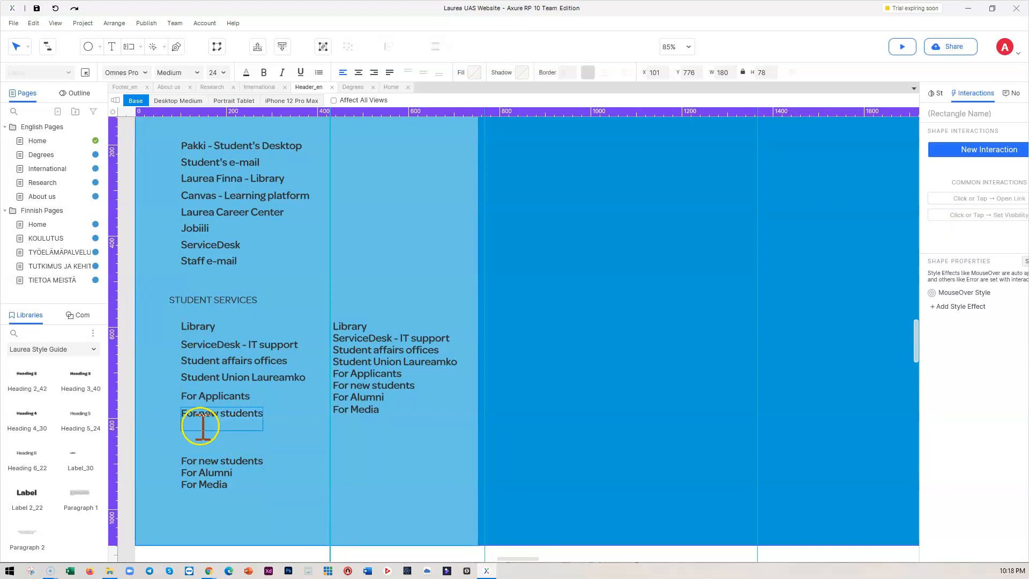
Step: Delete the For new students line from the lowest list label, keeping For Alumni and For Media
left_click(207, 477)
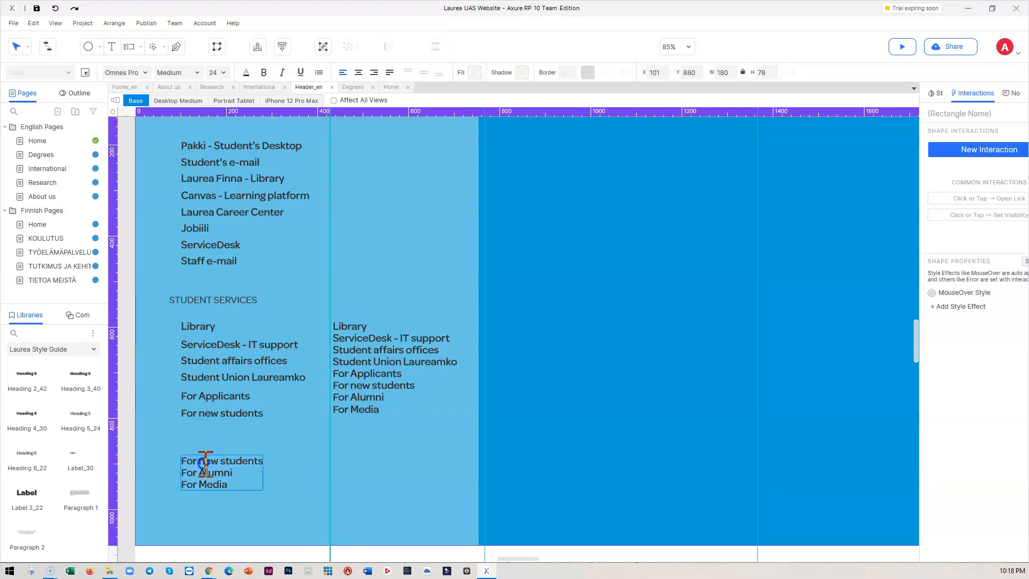
left_click_drag(263, 462, 143, 455)
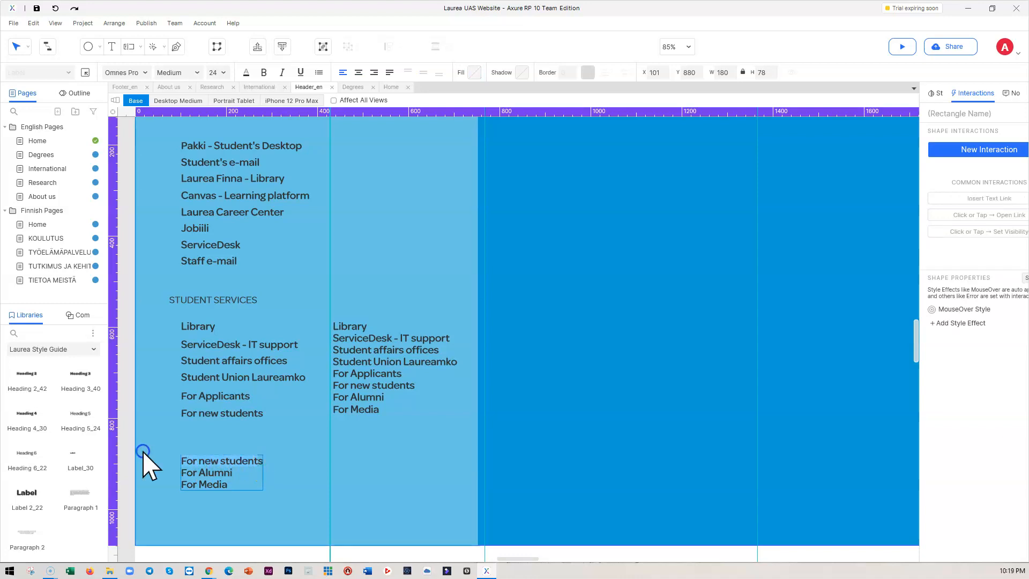
key("BackSpace")
left_click(169, 460)
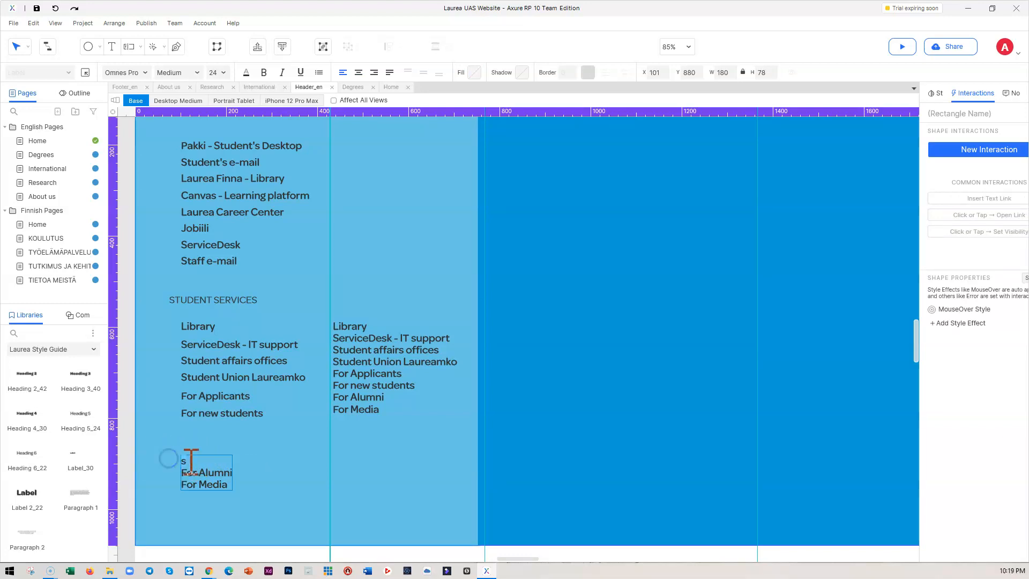
key("BackSpace")
key("BackSpace")
left_click(282, 466)
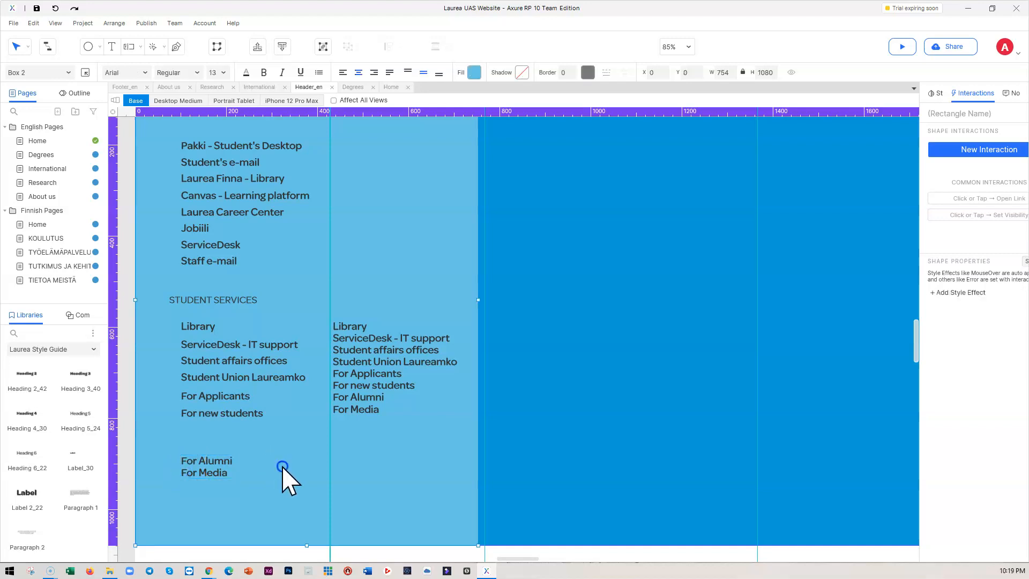
Step: Copy the remaining two-line label to Y 810 below For new students and trim the copy to For Alumni
left_click(214, 463)
left_click_drag(208, 465, 207, 433)
double_click(228, 441)
key("BackSpace")
key("BackSpace")
key("BackSpace")
key("BackSpace")
key("BackSpace")
key("BackSpace")
key("BackSpace")
key("BackSpace")
key("BackSpace")
key("BackSpace")
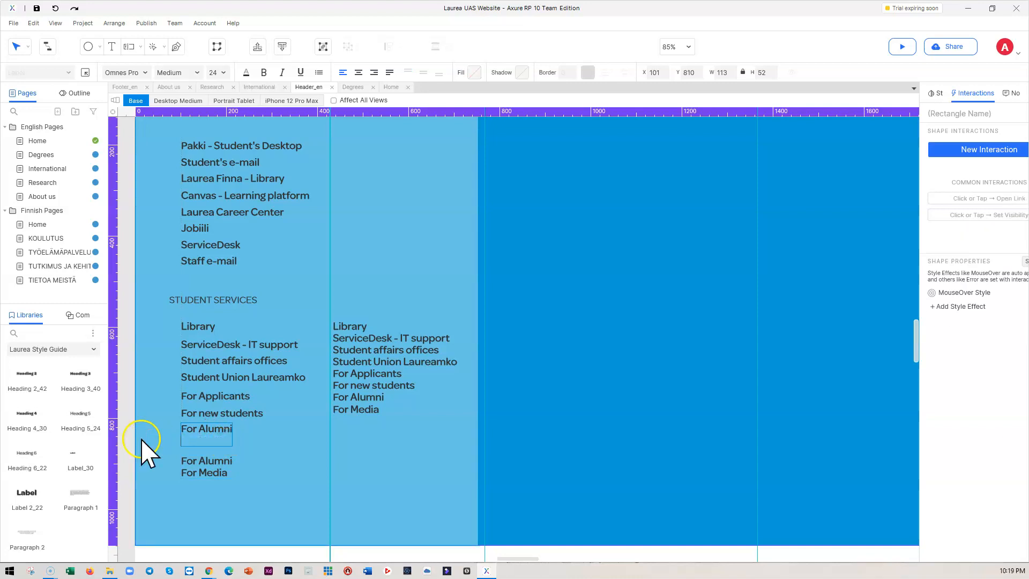
Step: Trim the lowest label to For Media and move it up below For Alumni to X 101, Y 859
left_click(225, 462)
double_click(224, 462)
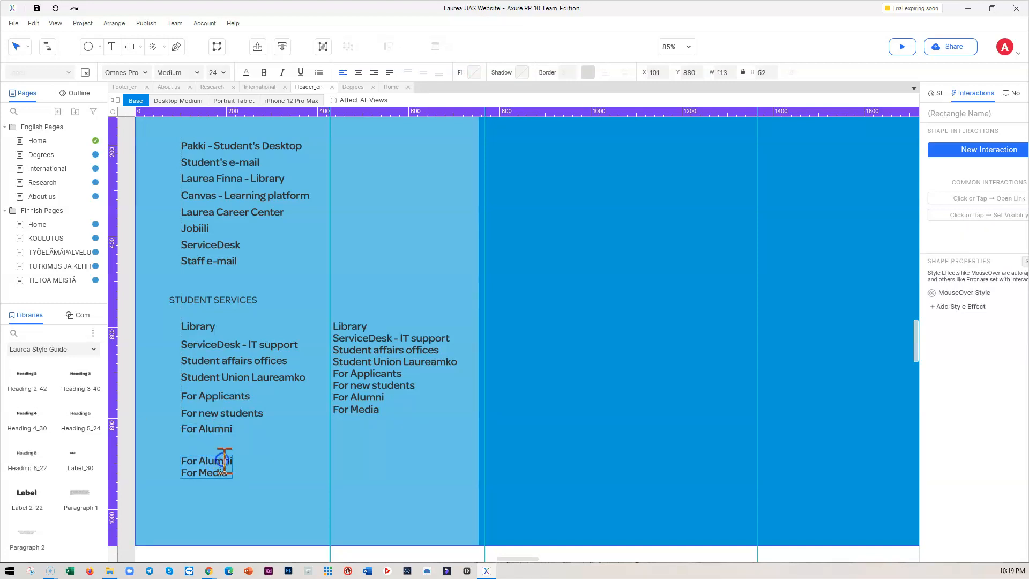
left_click_drag(234, 461, 163, 459)
key("BackSpace")
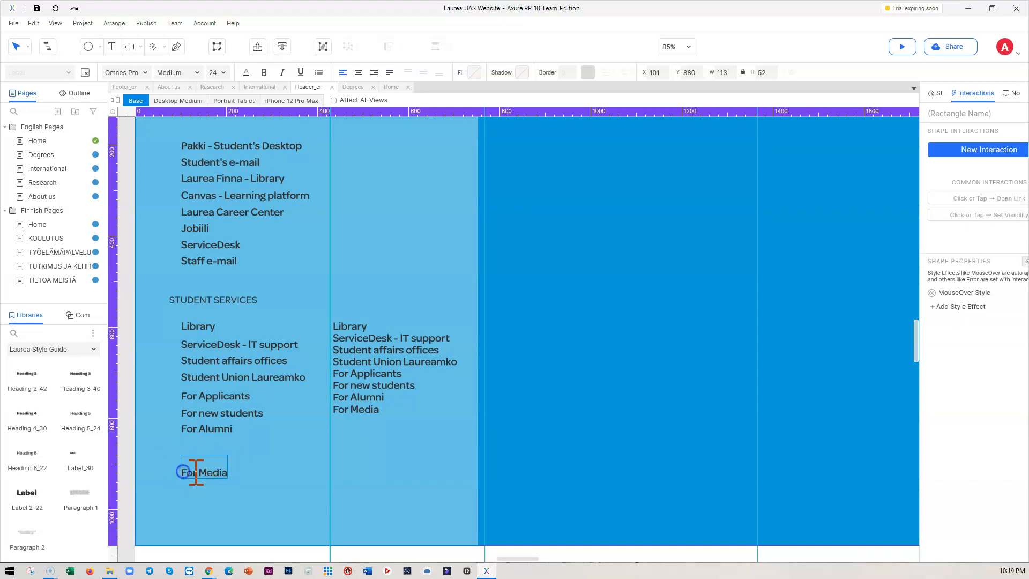
left_click(281, 473)
left_click_drag(223, 471, 215, 451)
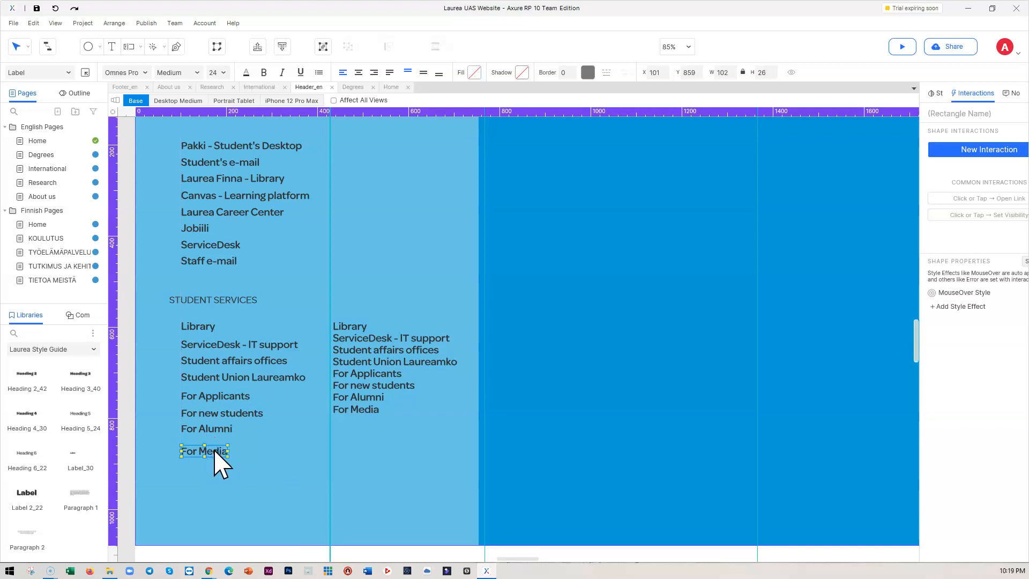
Step: Move the For Media label up to Y 844, directly beneath For Alumni
left_click(212, 438, "shift")
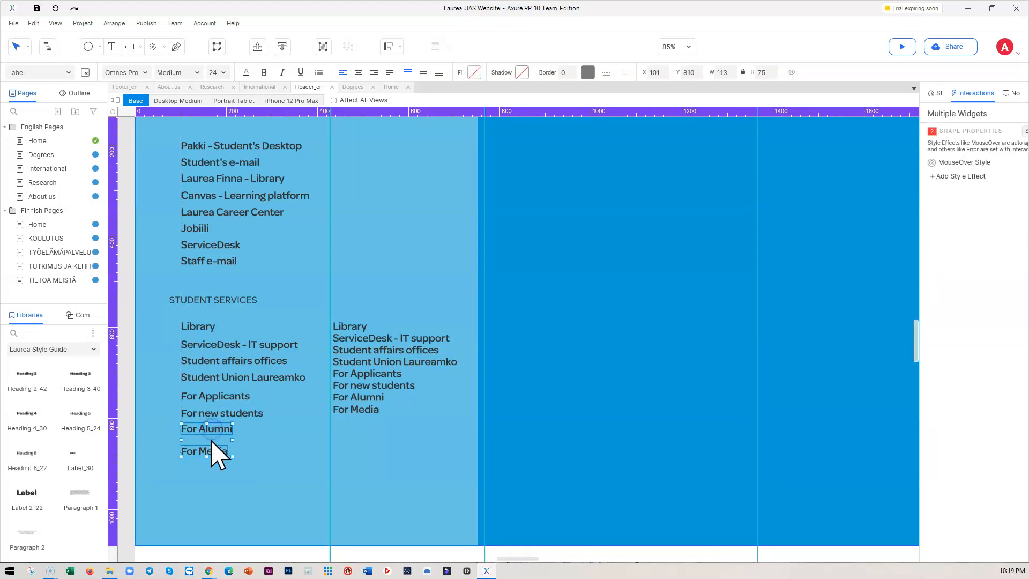
left_click(212, 440)
left_click_drag(212, 440, 208, 437)
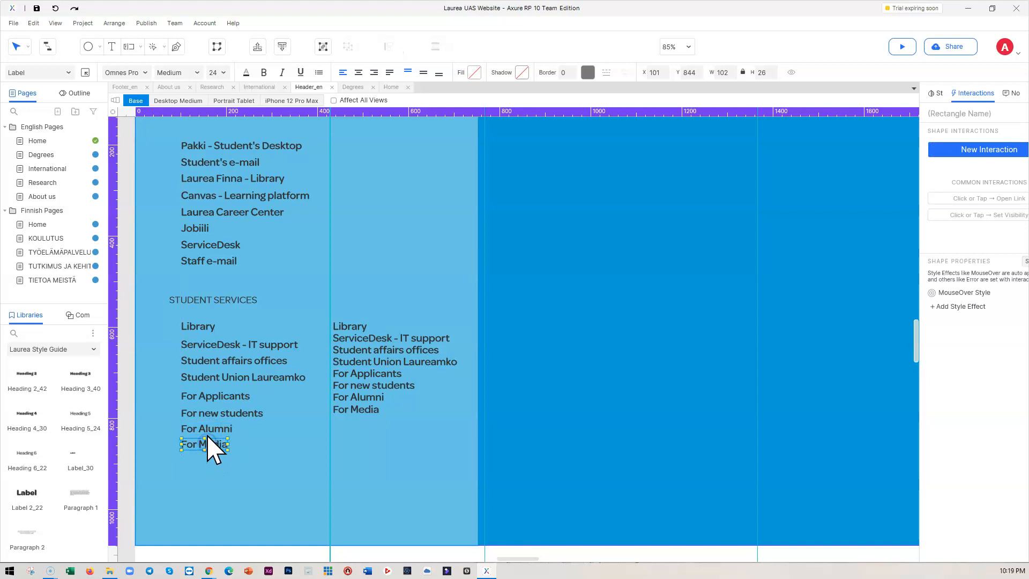
Step: Distribute the eight student services labels, from Library to For Media, evenly in the vertical direction
left_click(207, 428, "shift")
left_click(207, 378, "shift")
left_click(203, 361, "shift")
left_click(203, 345, "shift")
left_click(197, 327, "shift")
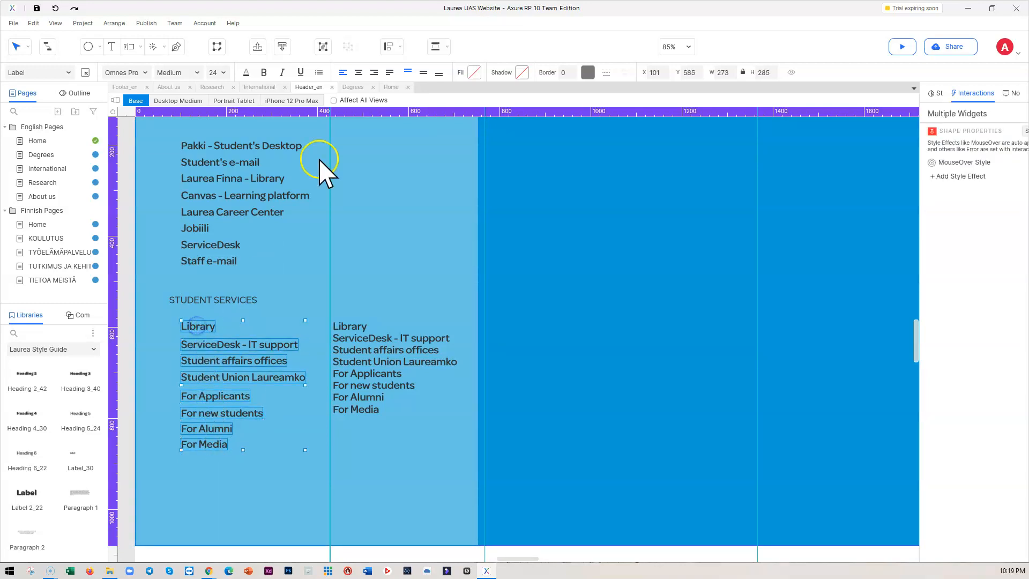
left_click(436, 47)
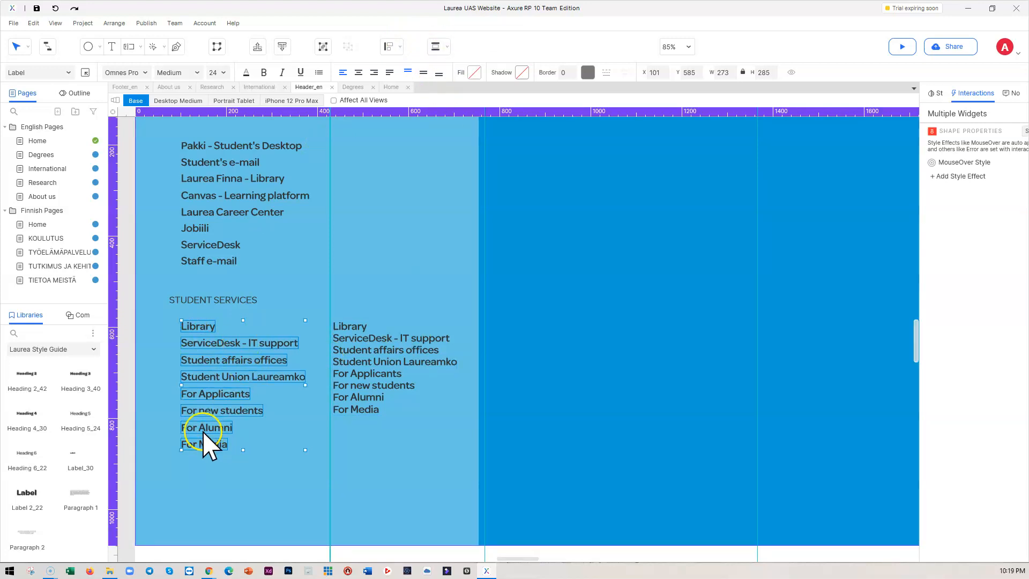
Step: Delete the original combined student services list beside the separate labels and leave the menu panel's editing mode
left_click(385, 376)
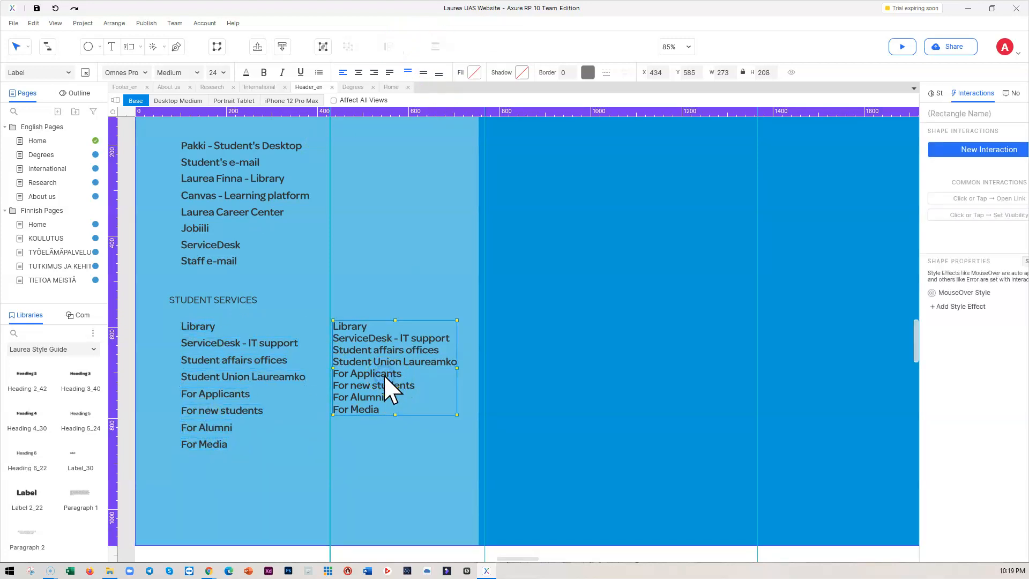
key("Delete")
left_click(337, 448)
left_click(252, 335)
scroll(252, 337, "up", 3)
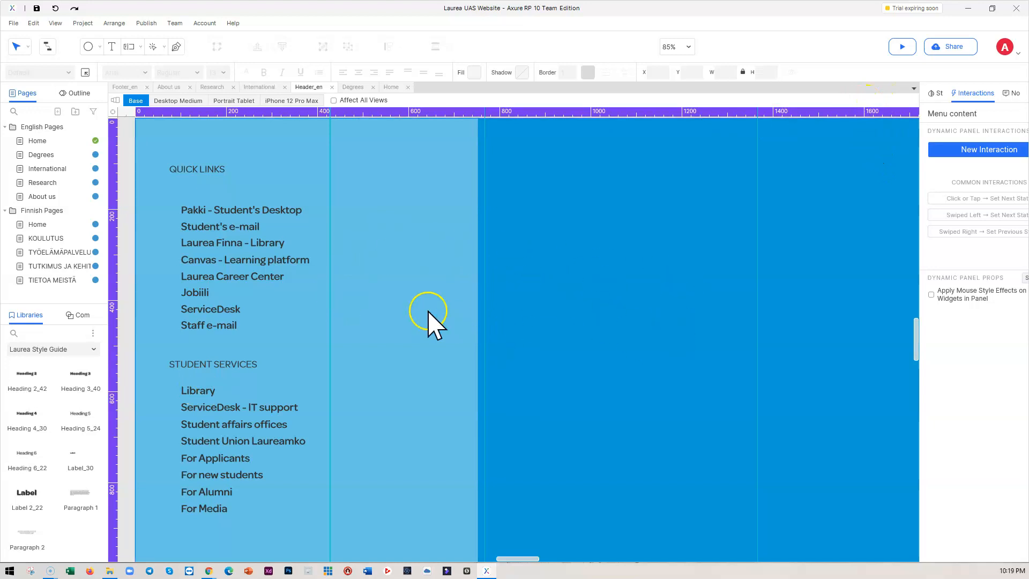
scroll(679, 284, "up", 3)
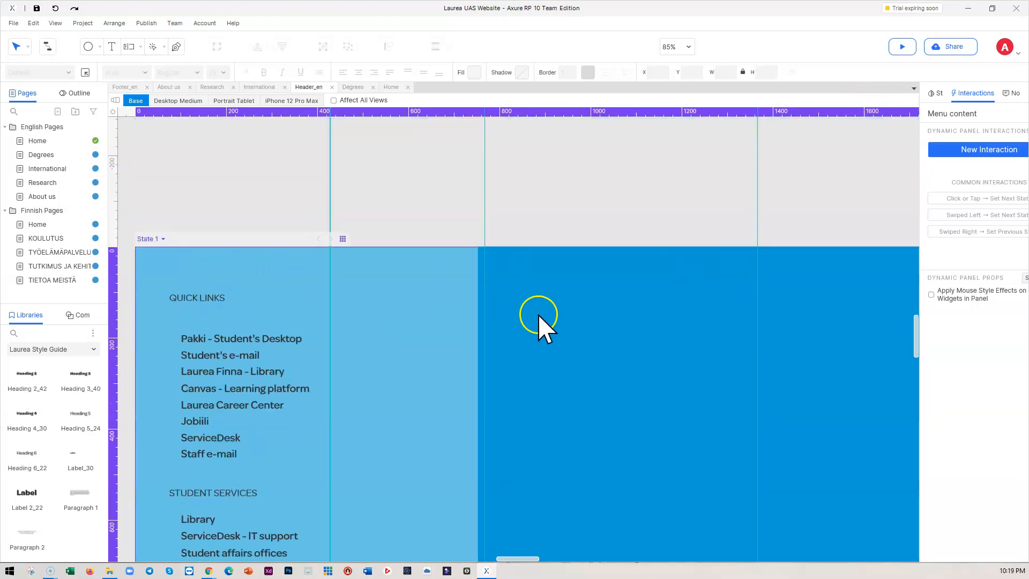
left_click(411, 212)
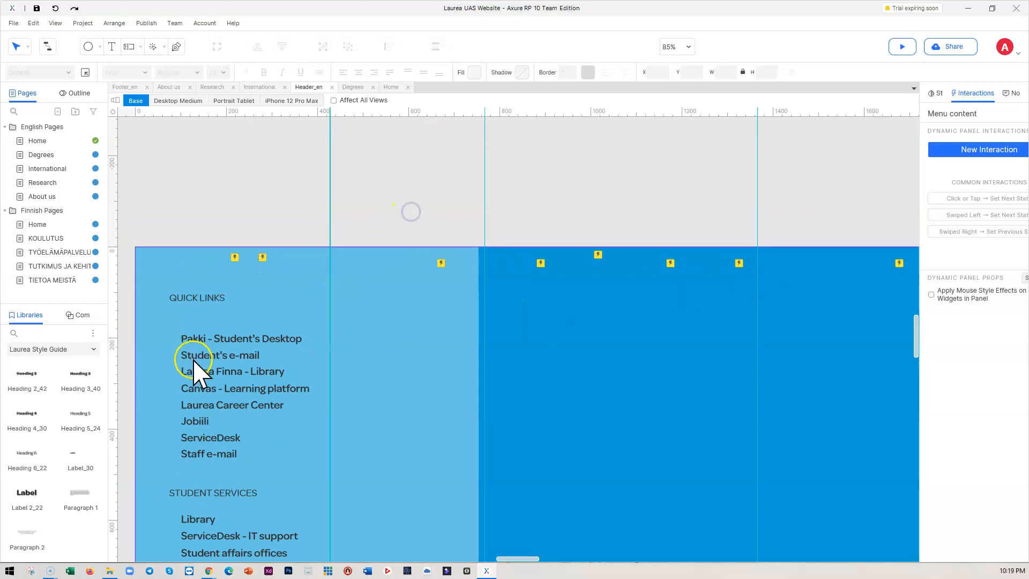
Step: Preview the prototype in the browser, load the English Home page to check its header, and close the preview
left_click(902, 49)
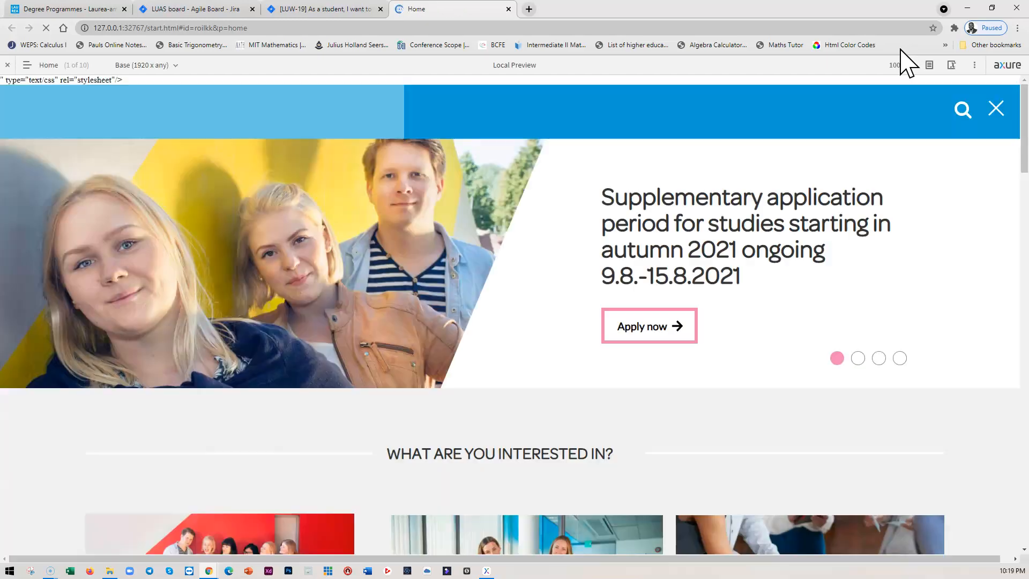
left_click(28, 66)
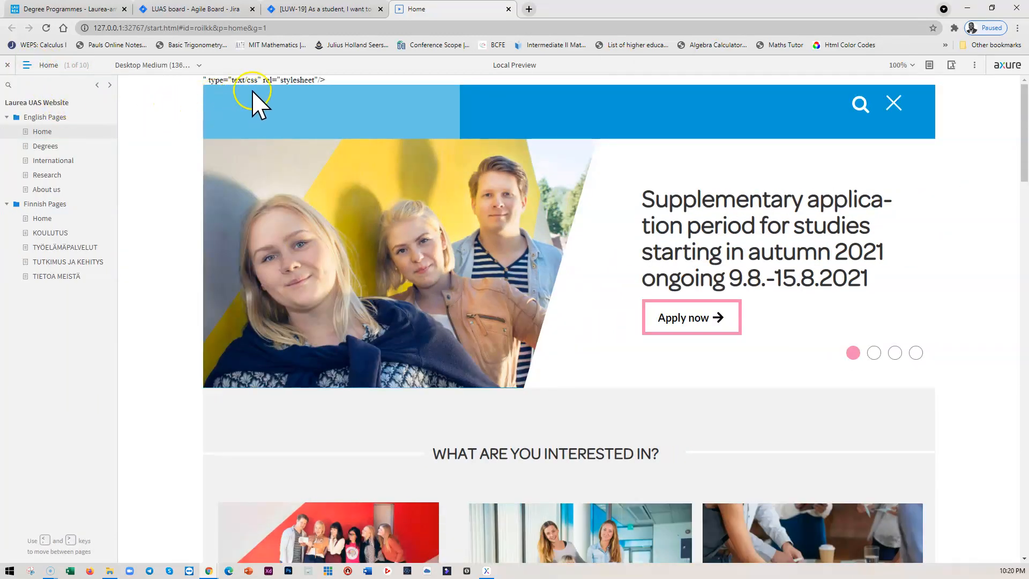
left_click(47, 134)
left_click(508, 9)
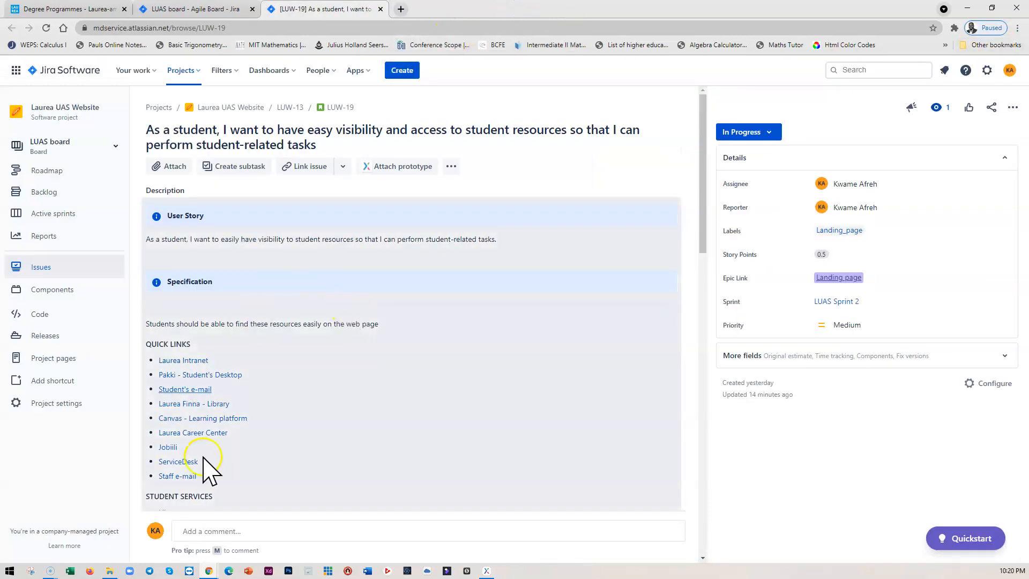
Step: Switch back to Axure RP and check out the HTML 1 configuration in the project's web font publish settings
left_click(486, 571)
scroll(395, 383, "down", 4)
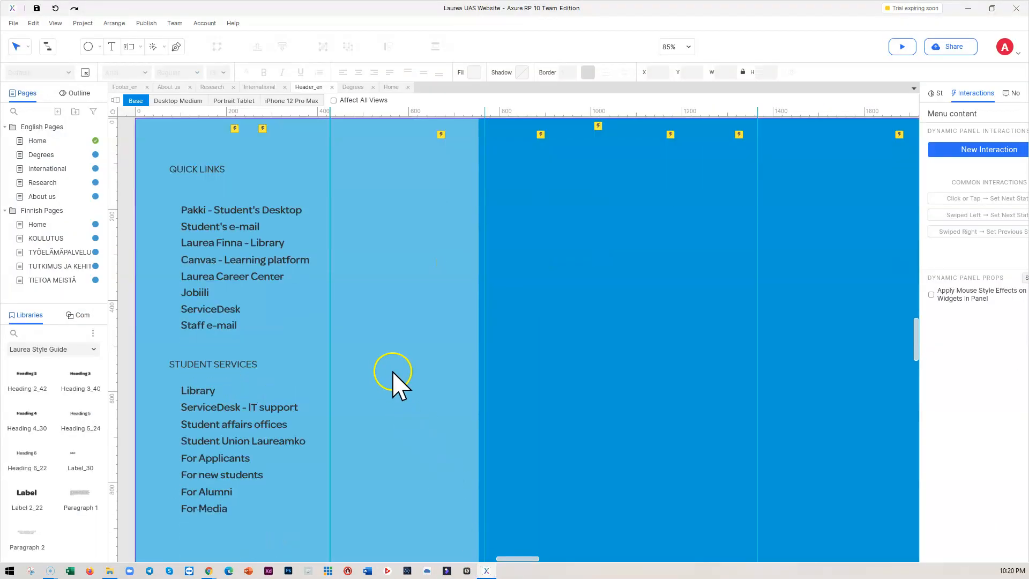
scroll(390, 369, "up", 3)
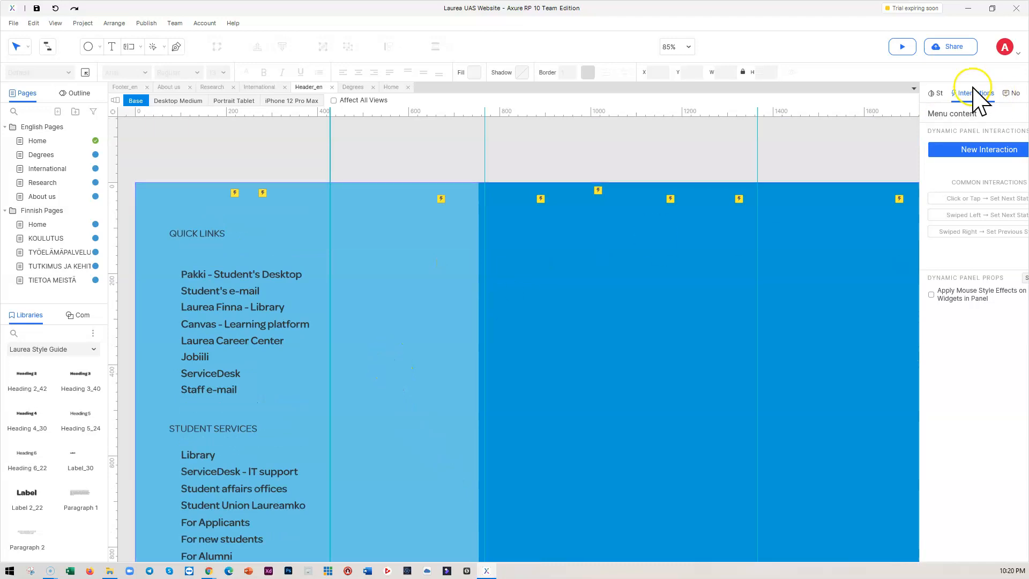
left_click(956, 47)
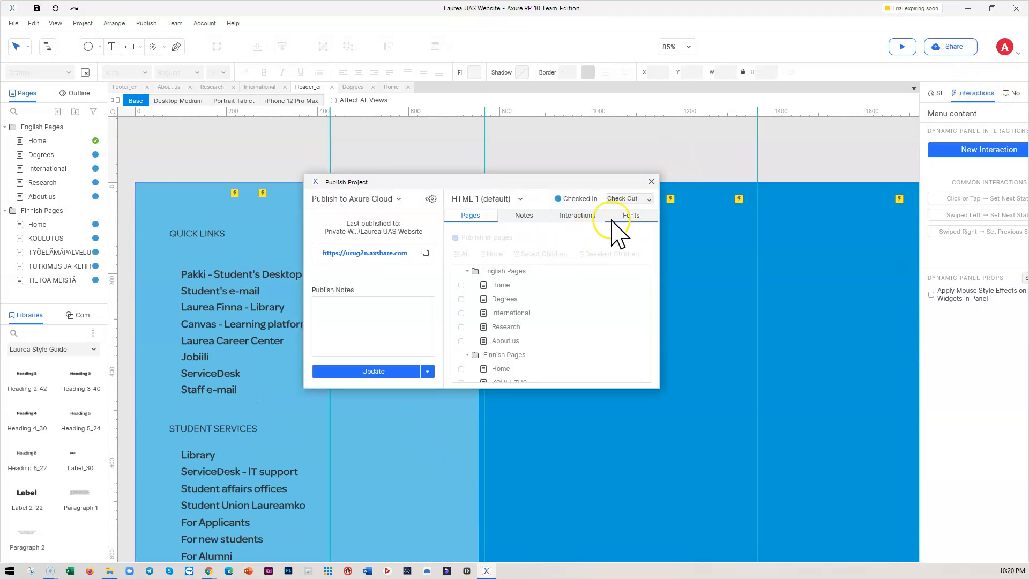
left_click(627, 215)
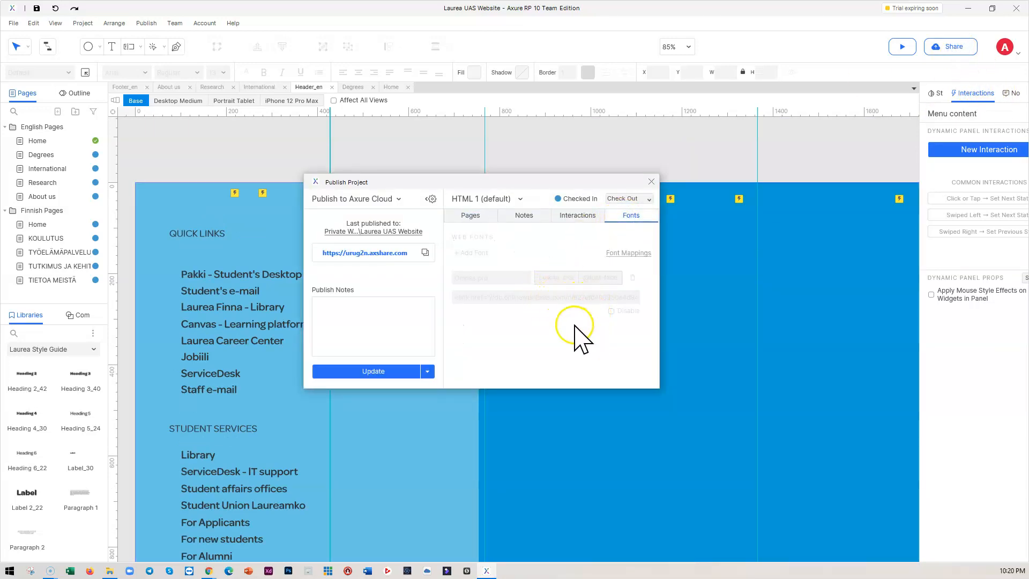
left_click(622, 198)
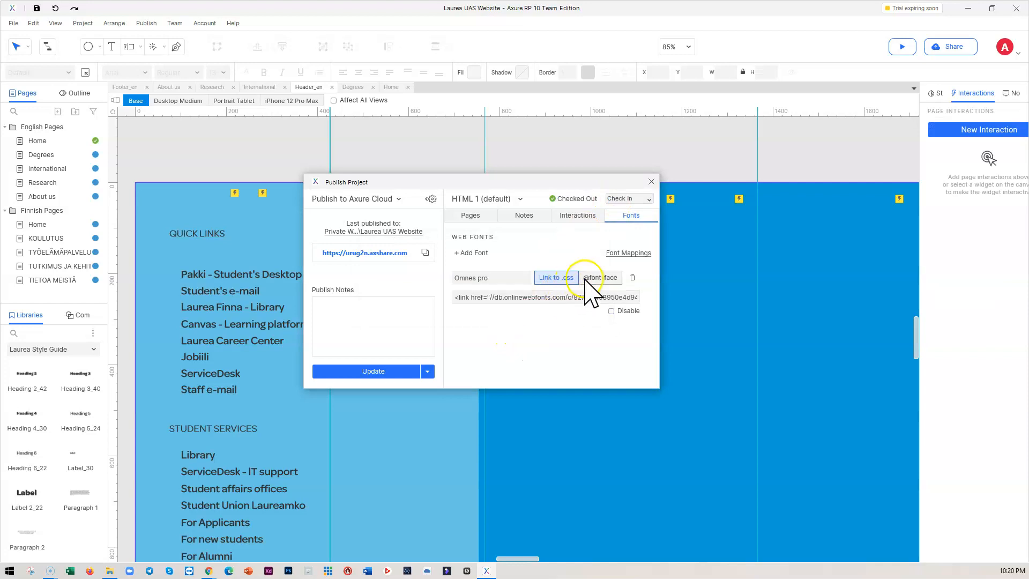
Step: Clear the Omnes pro stylesheet link and delete the Omnes pro entry from the web fonts
double_click(545, 297)
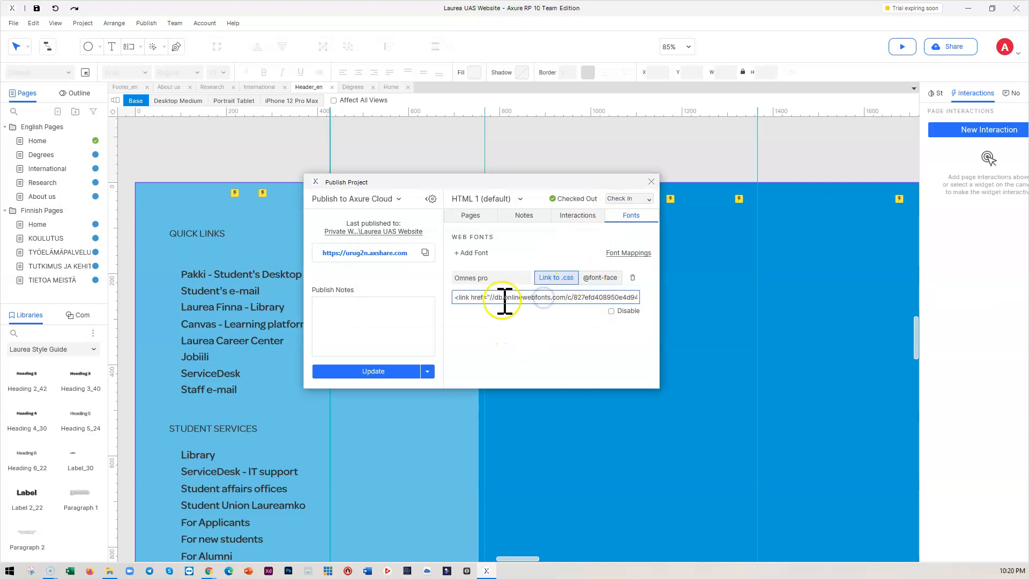
left_click_drag(459, 297, 731, 300)
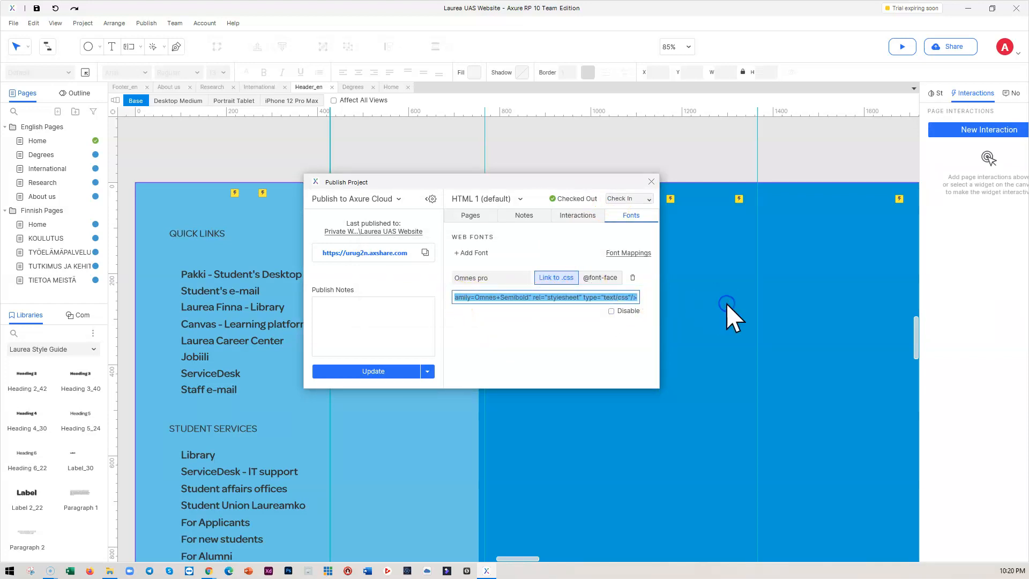
key("Delete")
left_click(600, 277)
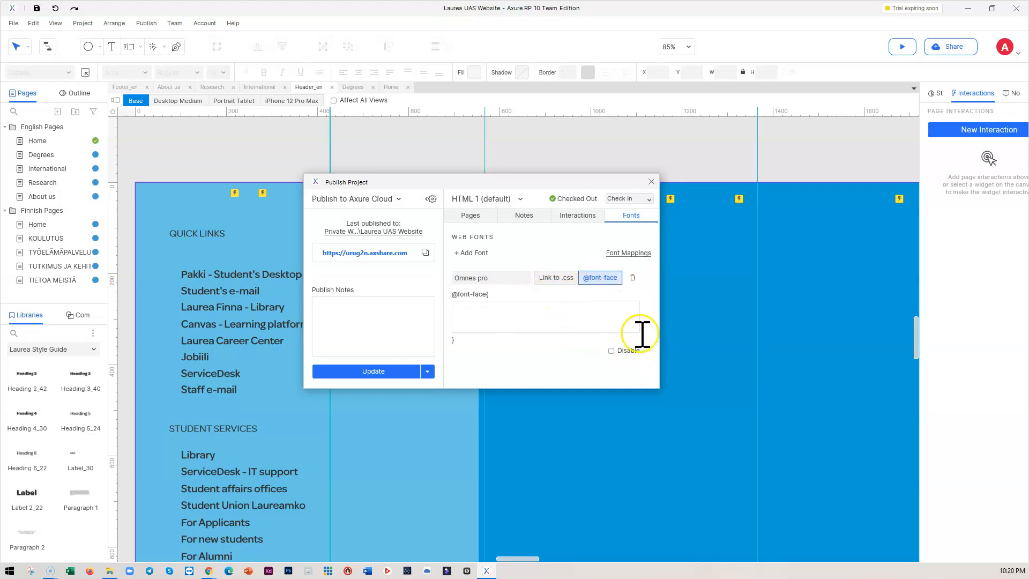
left_click(632, 278)
Step: Update the published project on Axure Cloud, checking in HTML 1 without notes
left_click(375, 372)
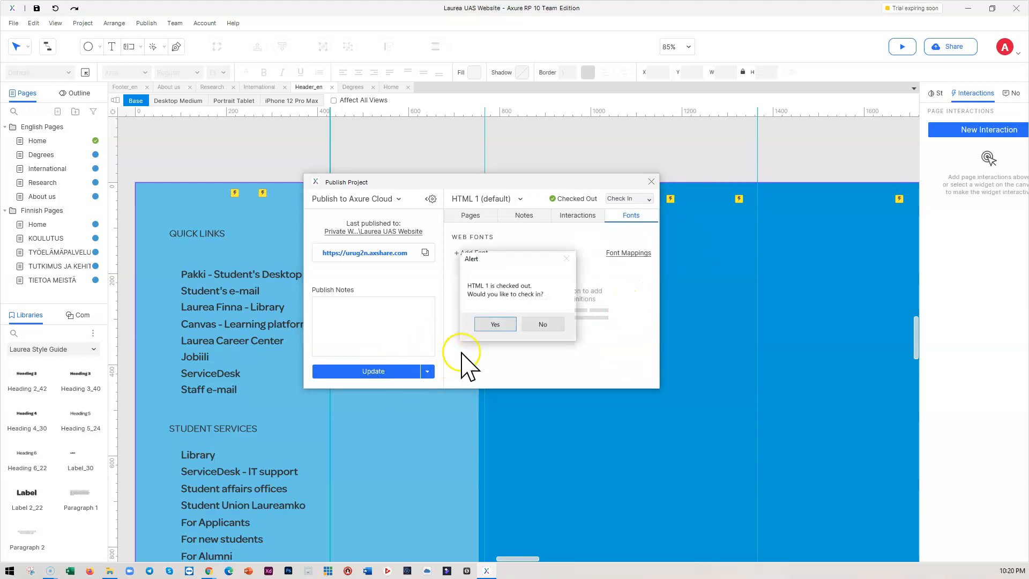
left_click(496, 324)
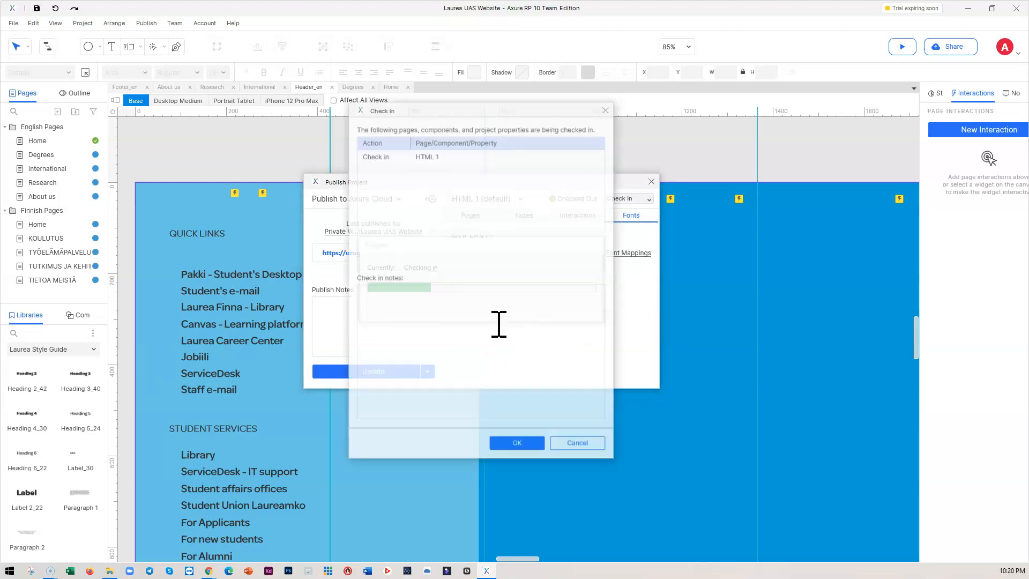
left_click(519, 445)
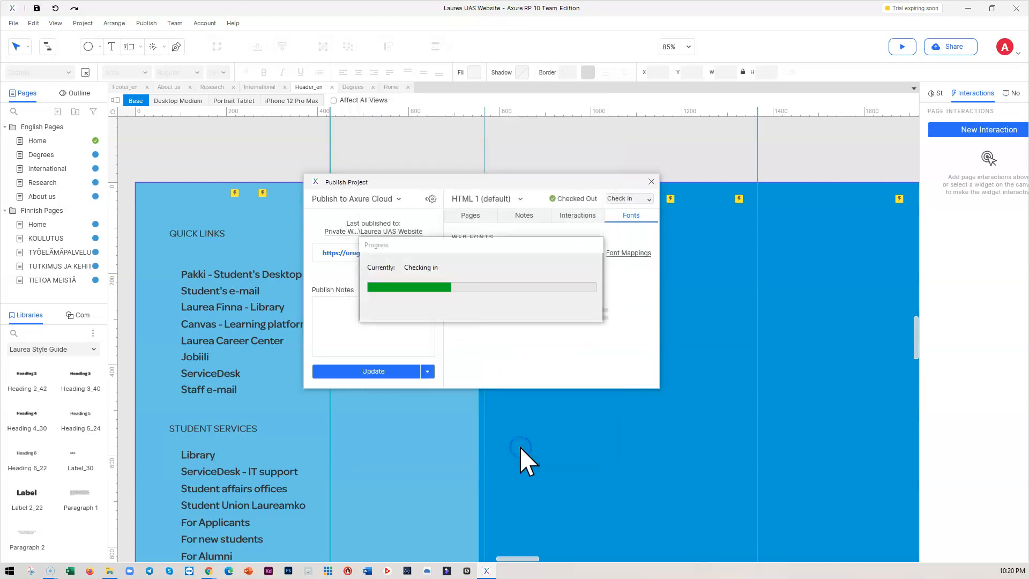
left_click(521, 430)
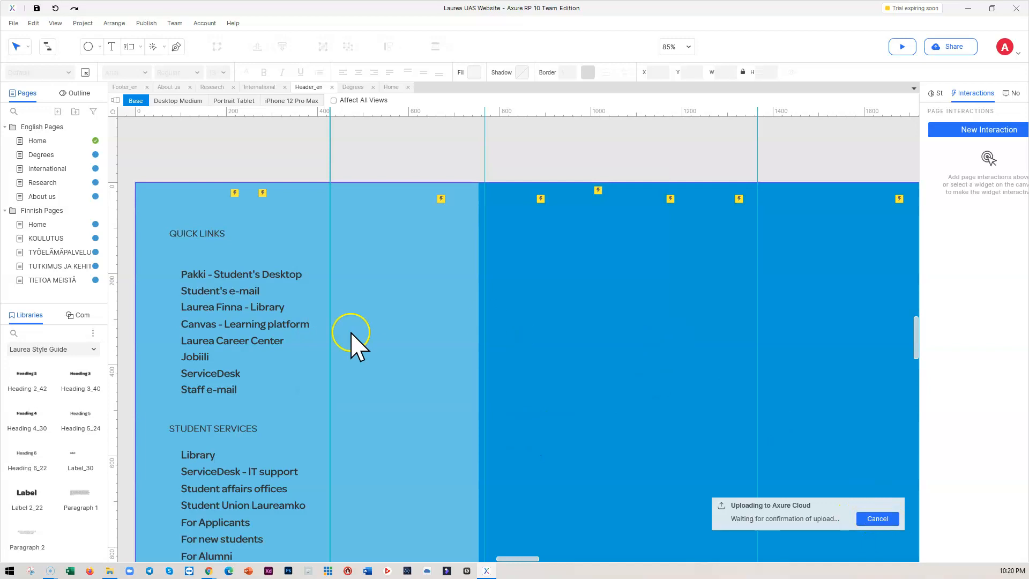
Step: Set the Menu content dynamic panel in the header component to hidden
scroll(308, 390, "down", 3)
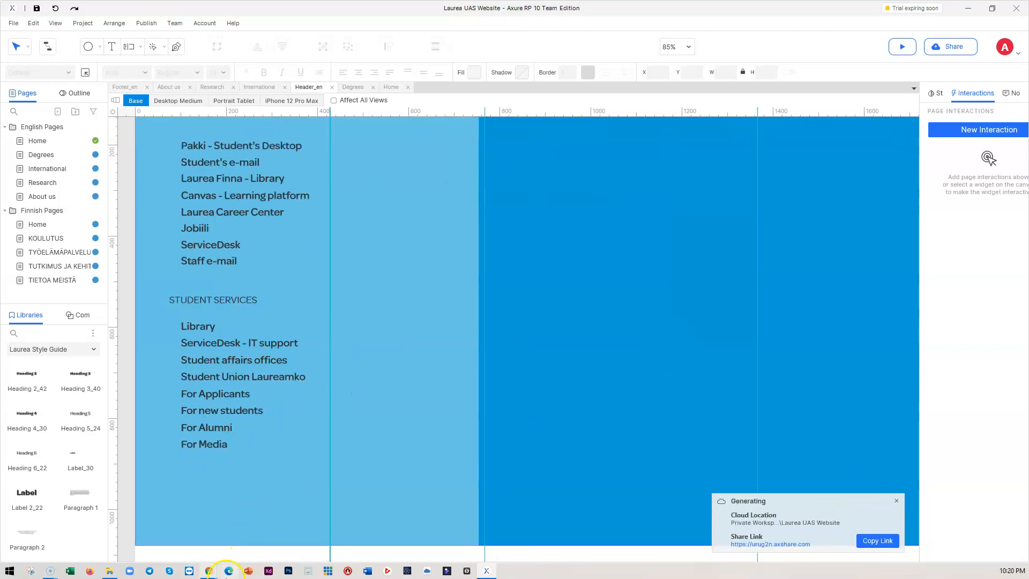
left_click(209, 570)
left_click(427, 343)
double_click(393, 348)
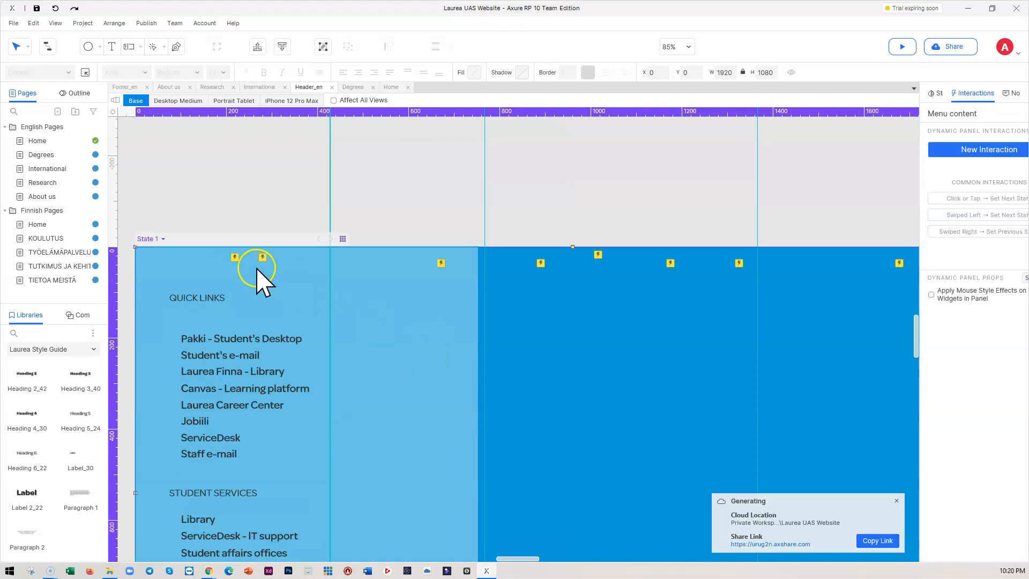
right_click(166, 258)
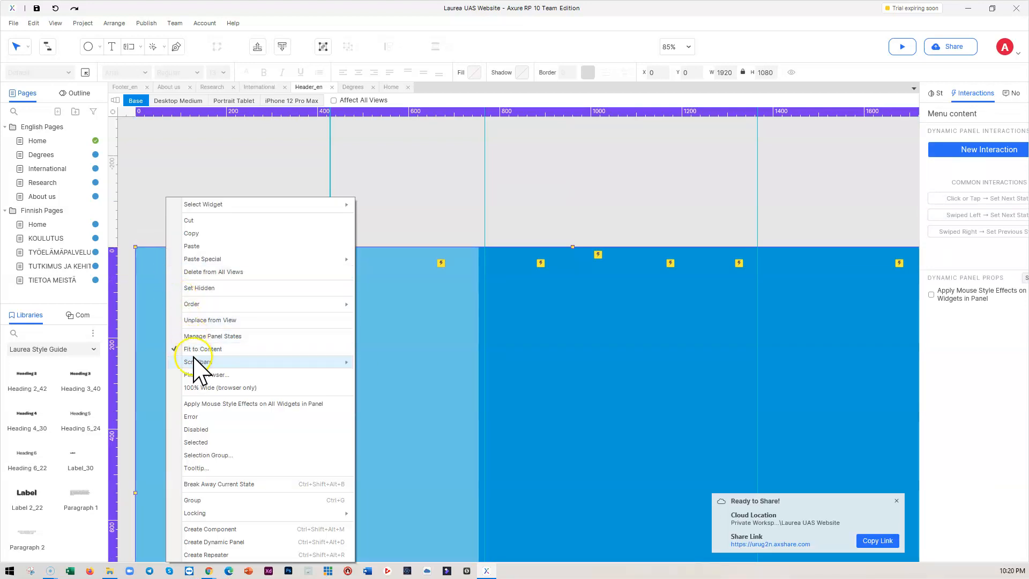
left_click(196, 288)
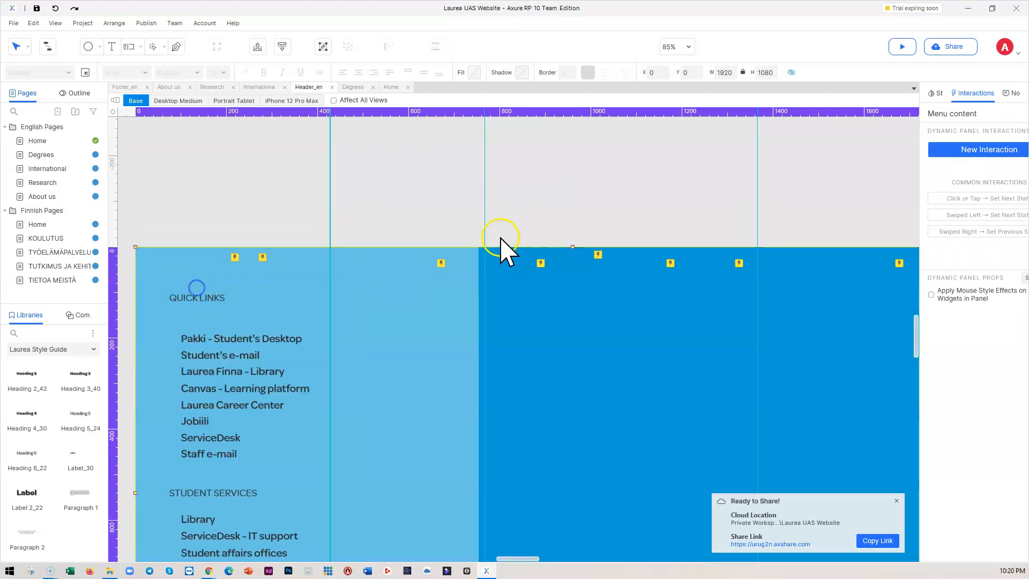
left_click(459, 214)
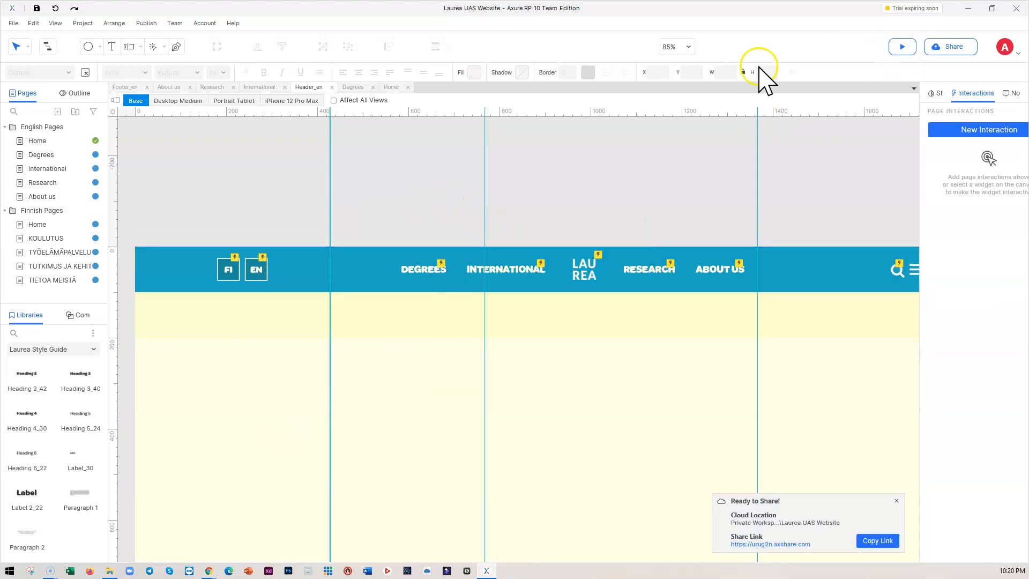
Step: Preview the English Home page in the browser, open its header menu to check the links, and return to Axure RP
double_click(37, 141)
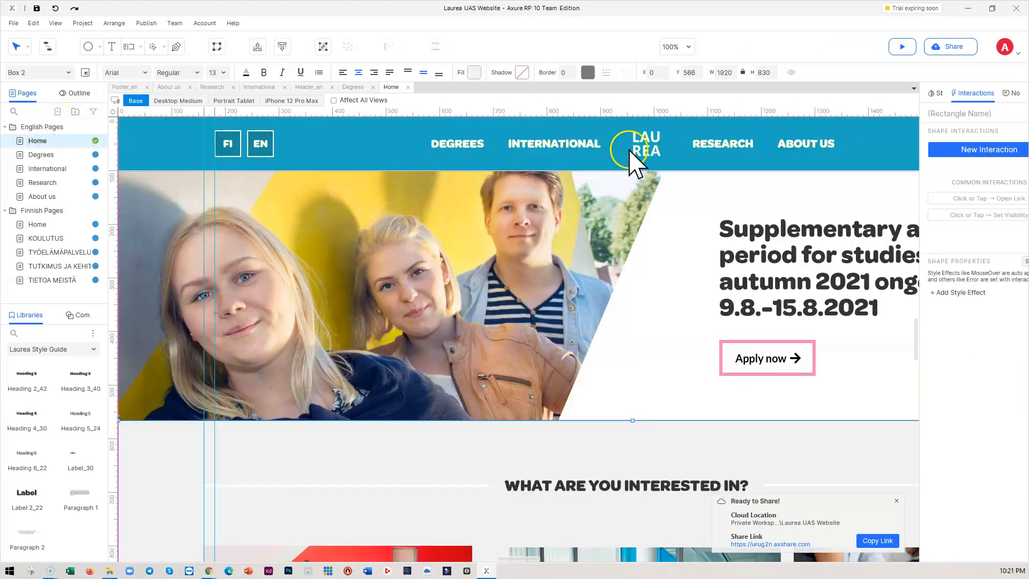
left_click(901, 47)
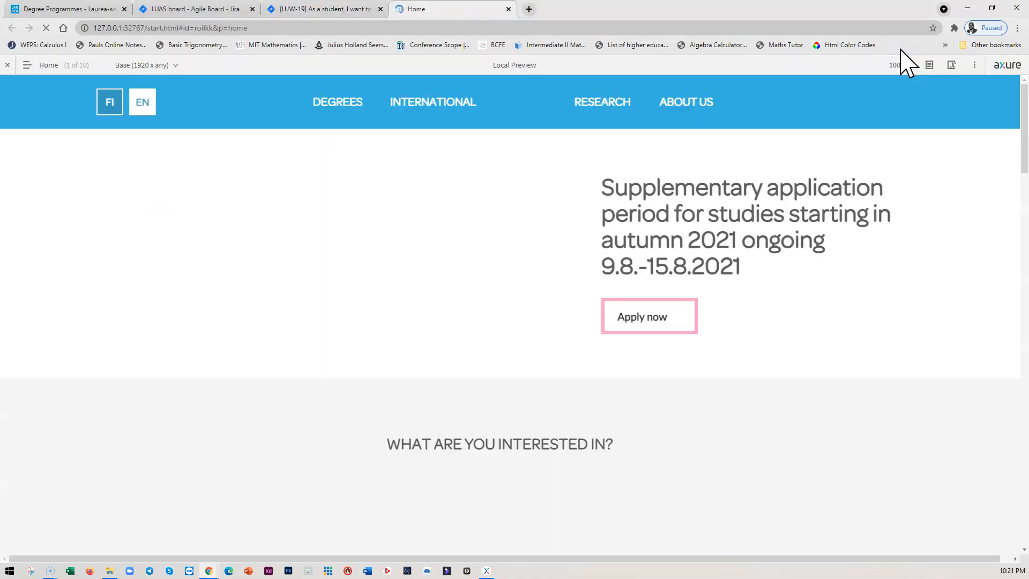
left_click(922, 103)
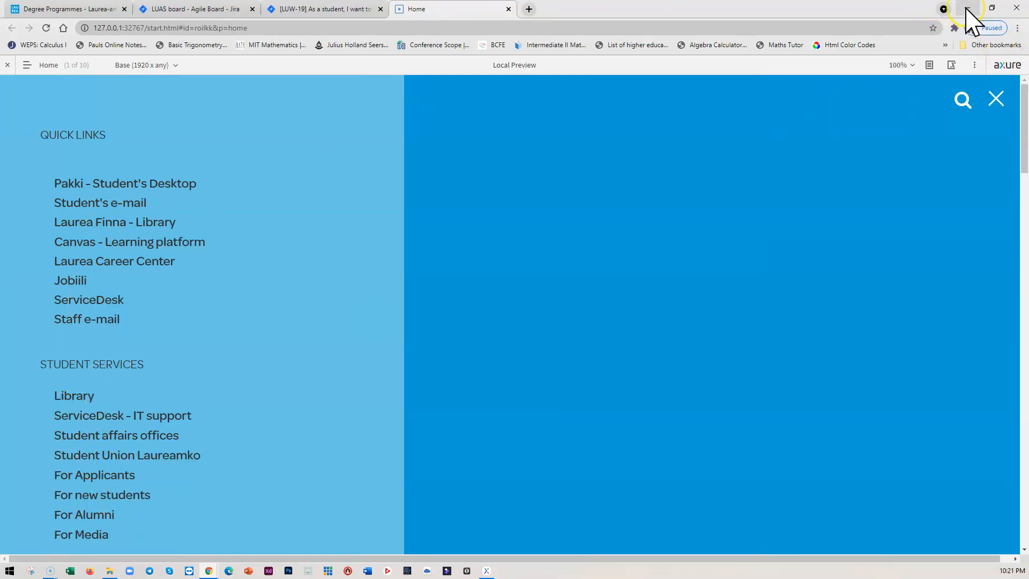
left_click(967, 9)
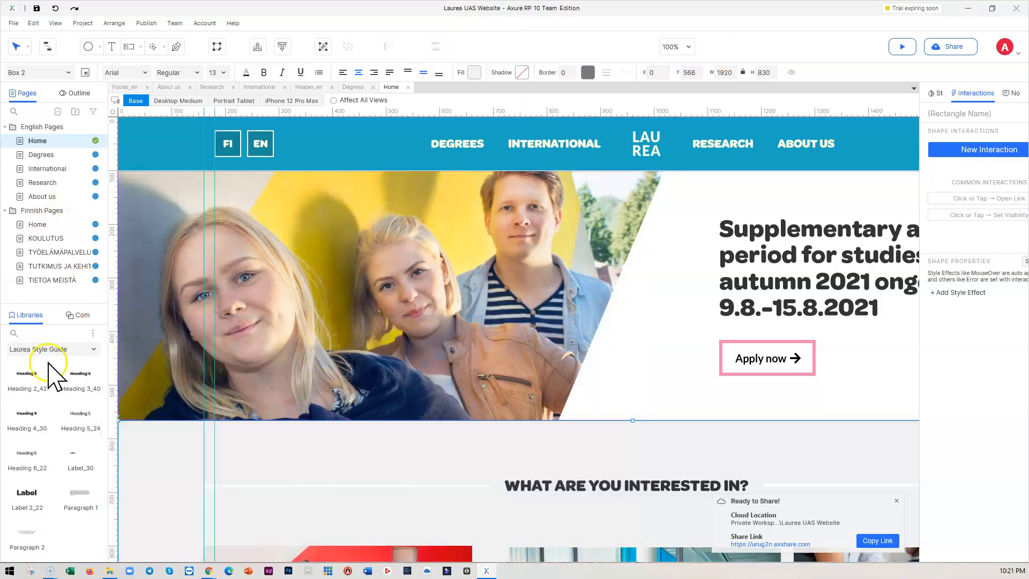
Step: Reopen the Header_en component and set its Menu content panel to visible
left_click(81, 315)
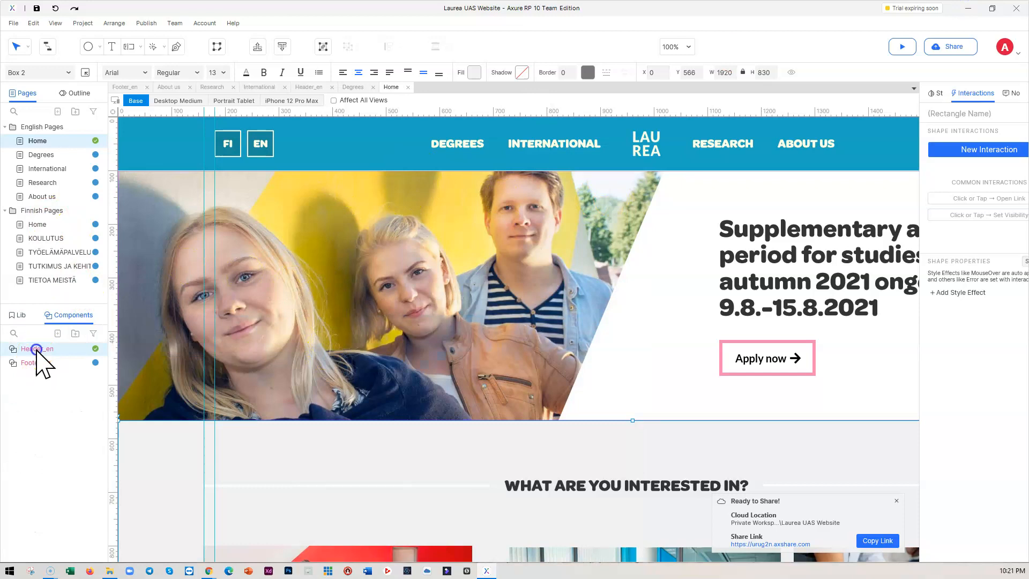
double_click(38, 348)
right_click(211, 290)
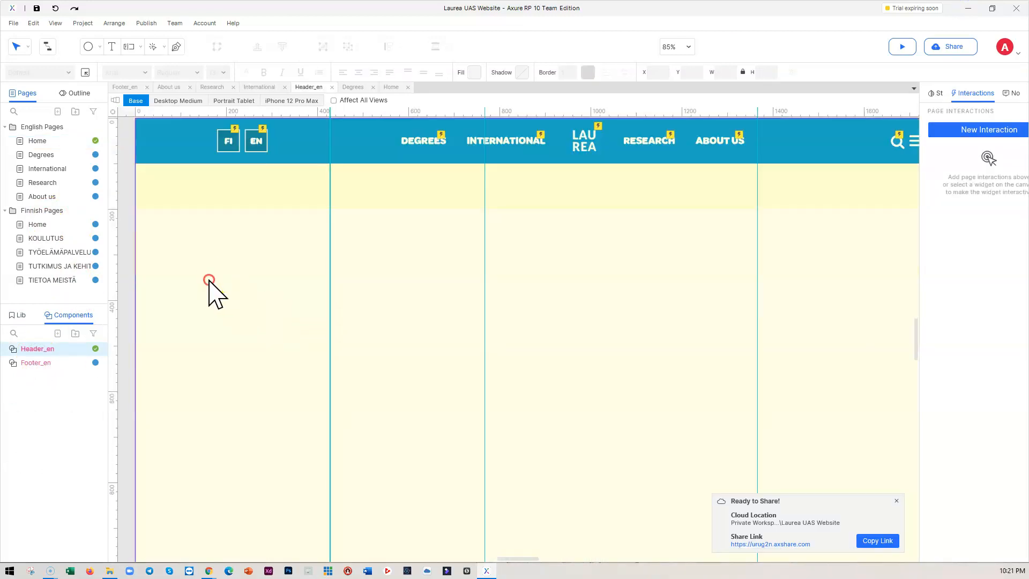
left_click(239, 292)
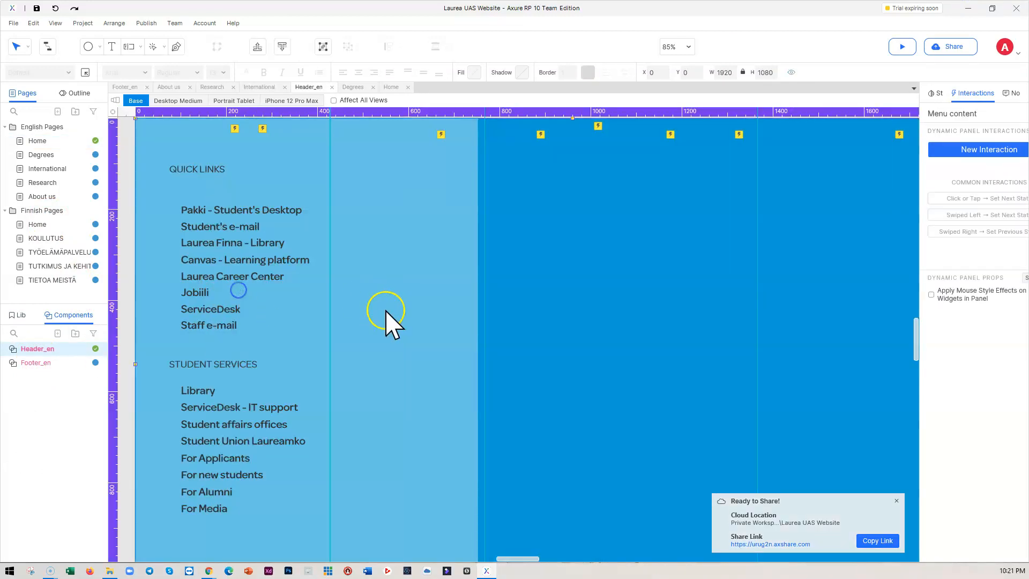
Step: Move all the quick link labels in the Menu content panel up to Y 150, closer to the QUICK LINKS heading
double_click(220, 220)
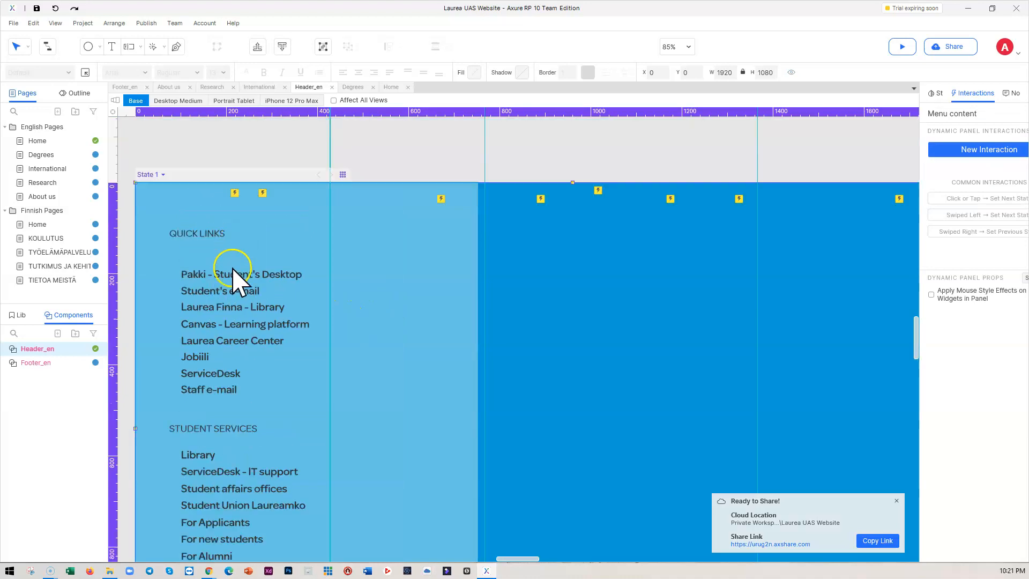
left_click(217, 275)
left_click(219, 291, "shift")
left_click(216, 307, "shift")
left_click(212, 324, "shift")
left_click(208, 341, "shift")
left_click(203, 357, "shift")
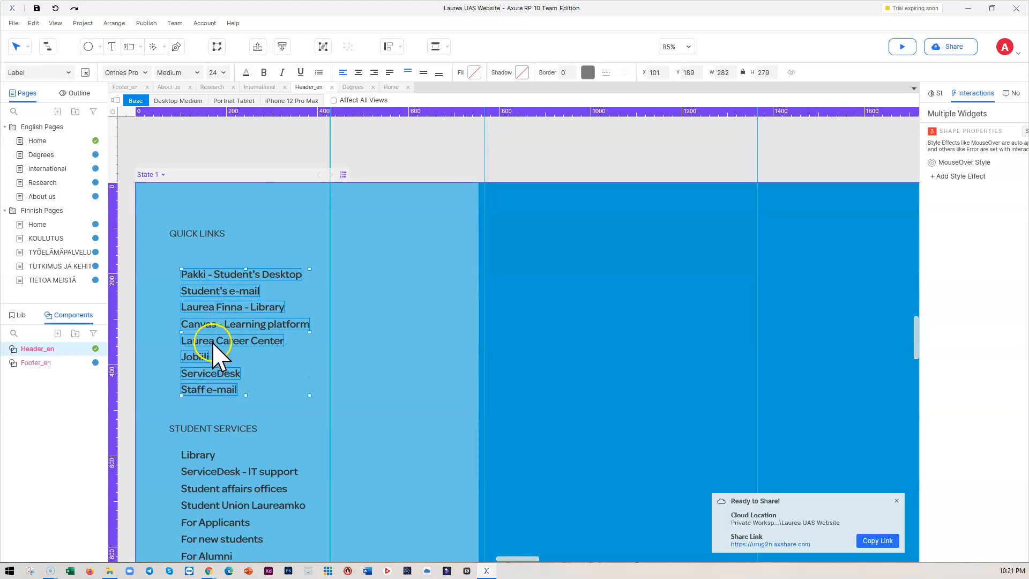
key("Up")
key("Up")
key("Up")
key("Up")
key("Up")
key("Up")
key("Up")
key("Up")
key("Up")
key("Up")
key("Up")
key("Up")
key("Up")
key("Up")
key("Up")
key("Up")
key("Up")
key("Up")
key("Up")
key("Up")
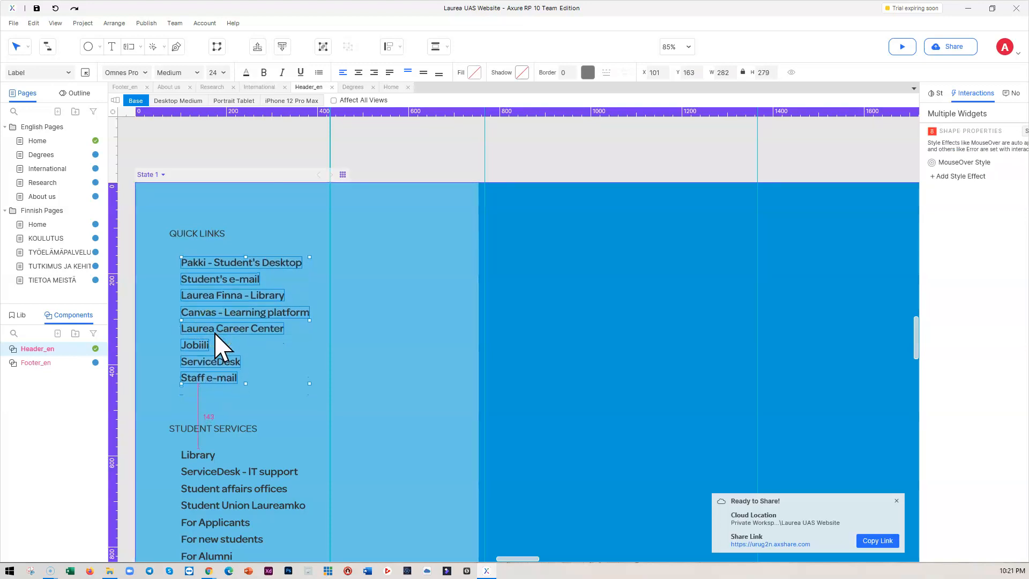
scroll(273, 306, "down", 2)
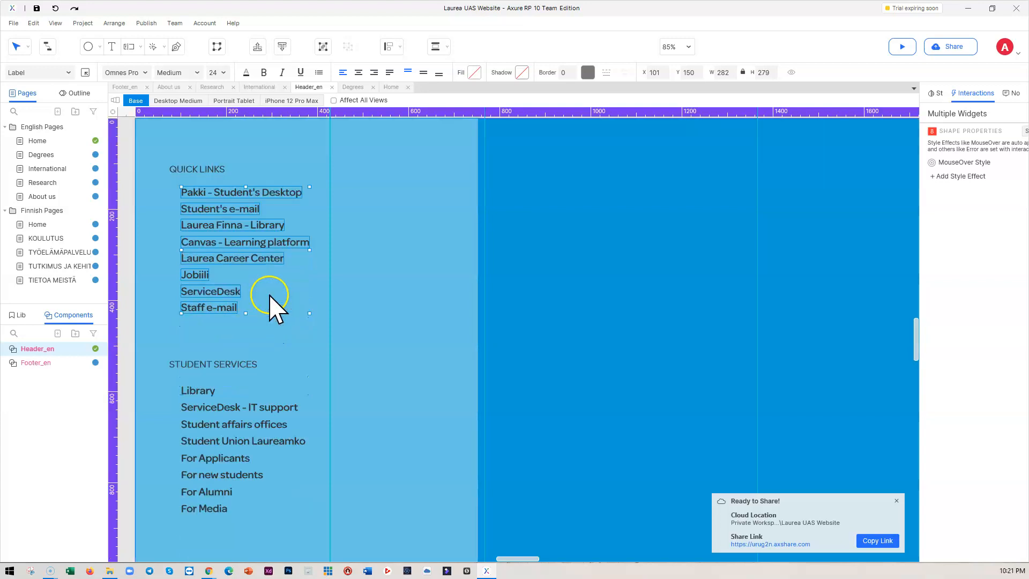
Step: Move the STUDENT SERVICES heading and all its link labels up together, closer to the quick links list
left_click(194, 370)
left_click(196, 388, "shift")
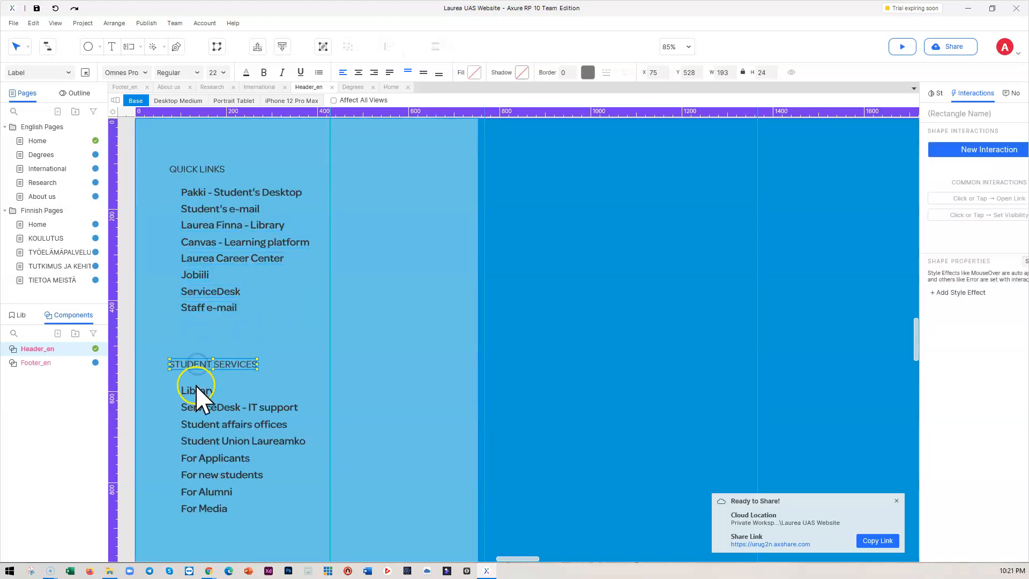
left_click(196, 405, "shift")
left_click(204, 428, "shift")
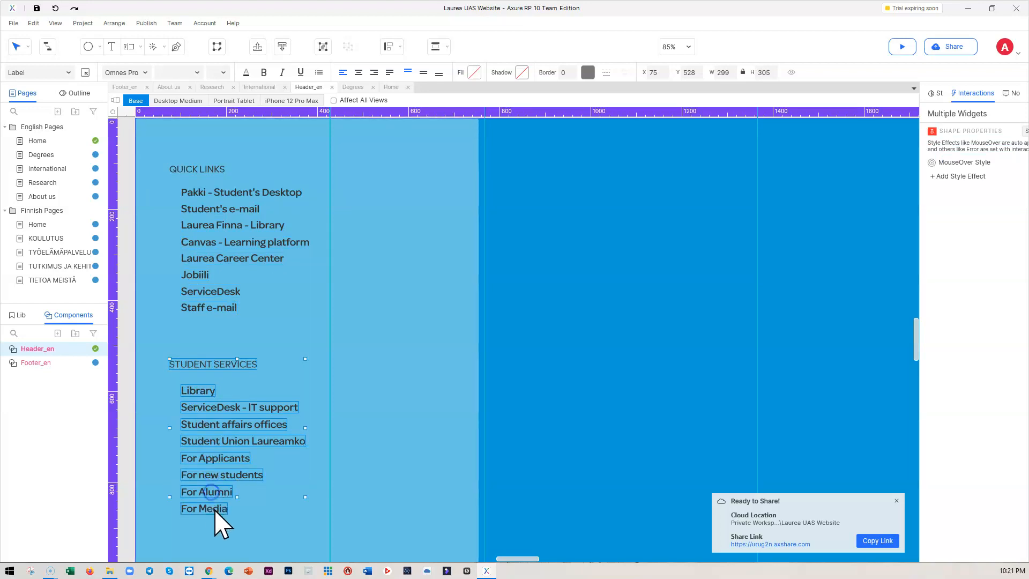
left_click_drag(217, 498, 223, 463)
left_click(409, 291)
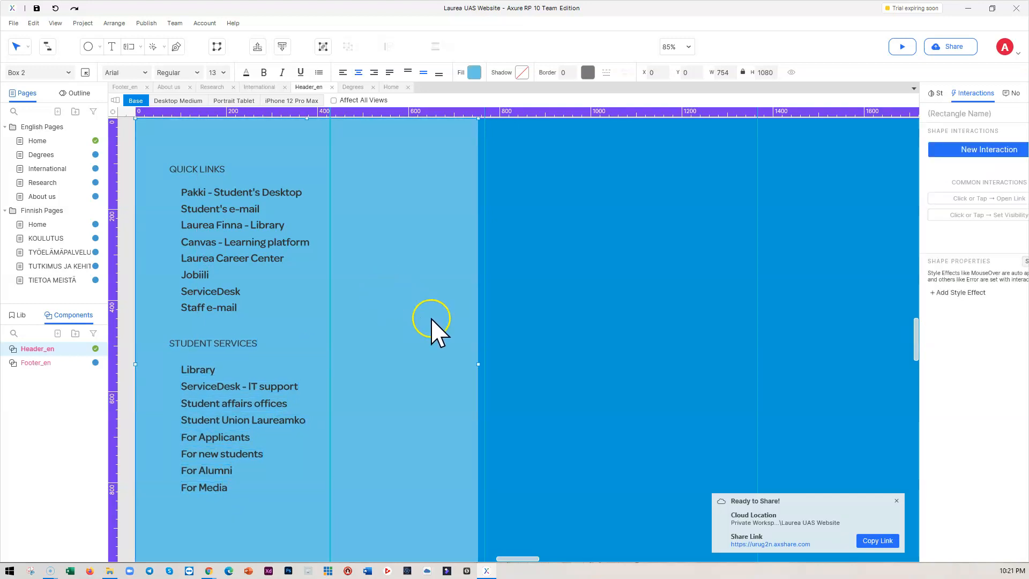
Step: Add a Heading 1_46 widget from the Laurea Style Guide library to the darker blue menu area at X 857, Y 100
left_click_drag(517, 559, 525, 557)
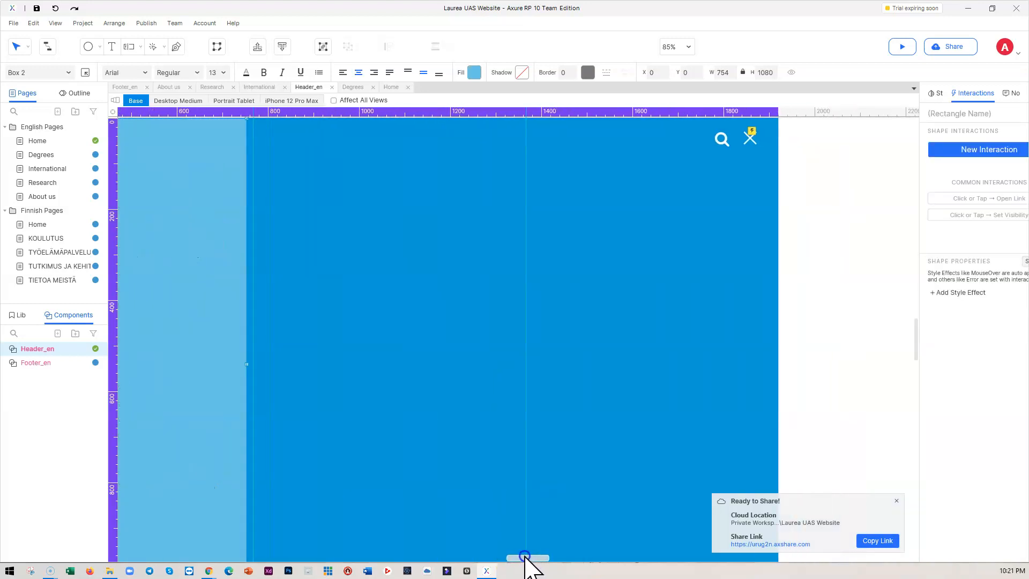
mouse_move(34, 368)
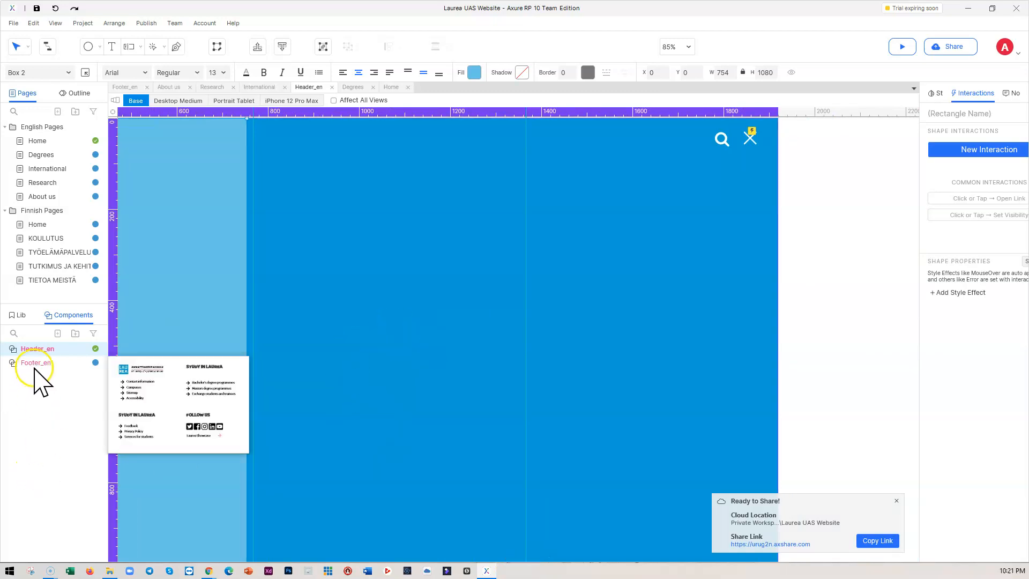
left_click(22, 317)
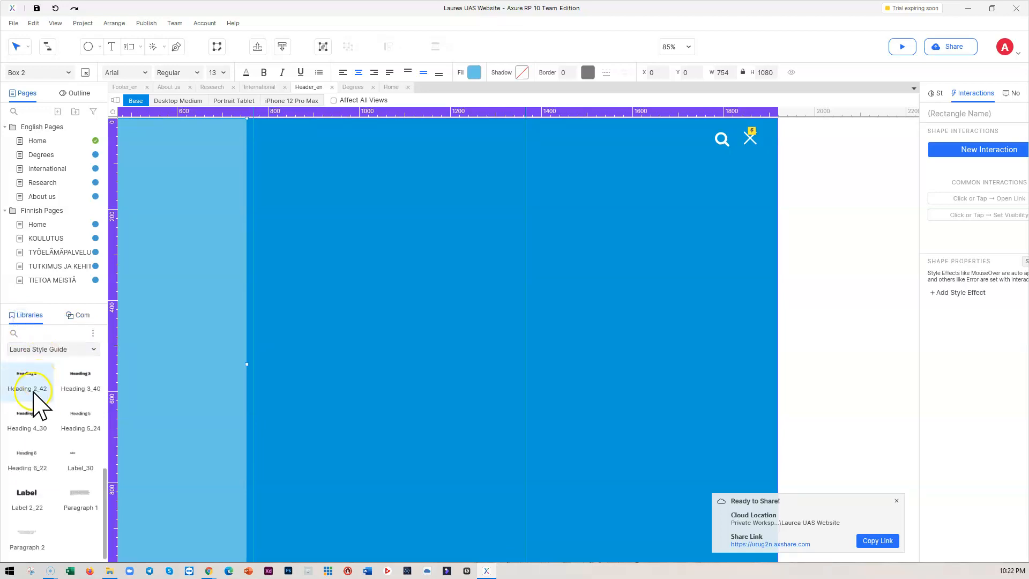
scroll(33, 403, "up", 2)
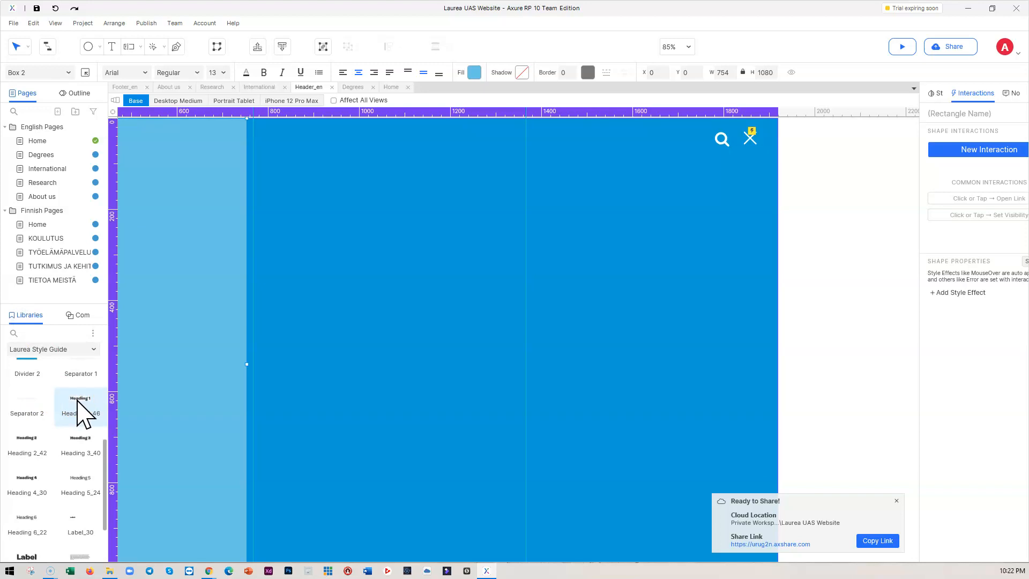
left_click(71, 409)
left_click_drag(81, 403, 317, 159)
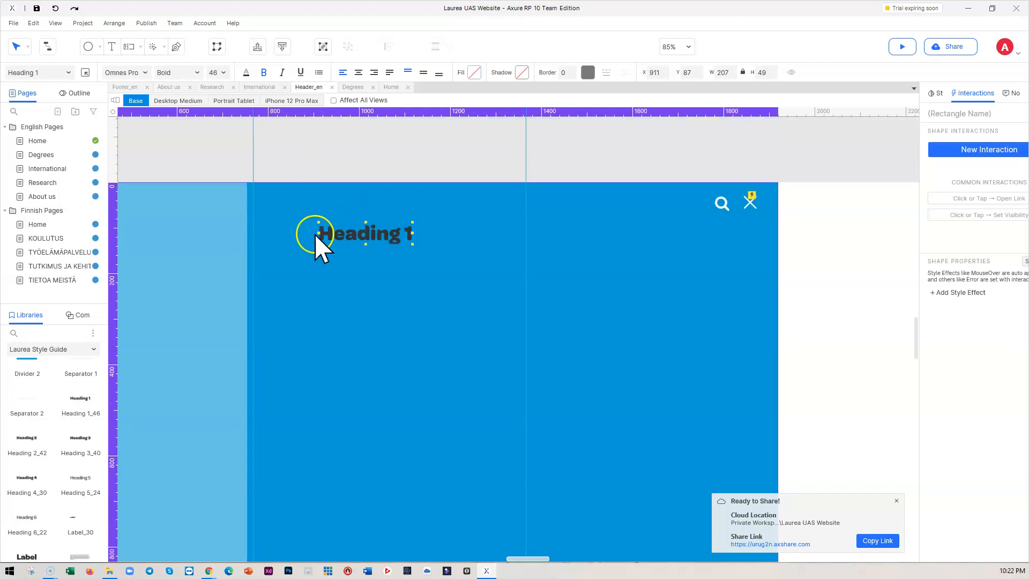
left_click_drag(530, 557, 520, 557)
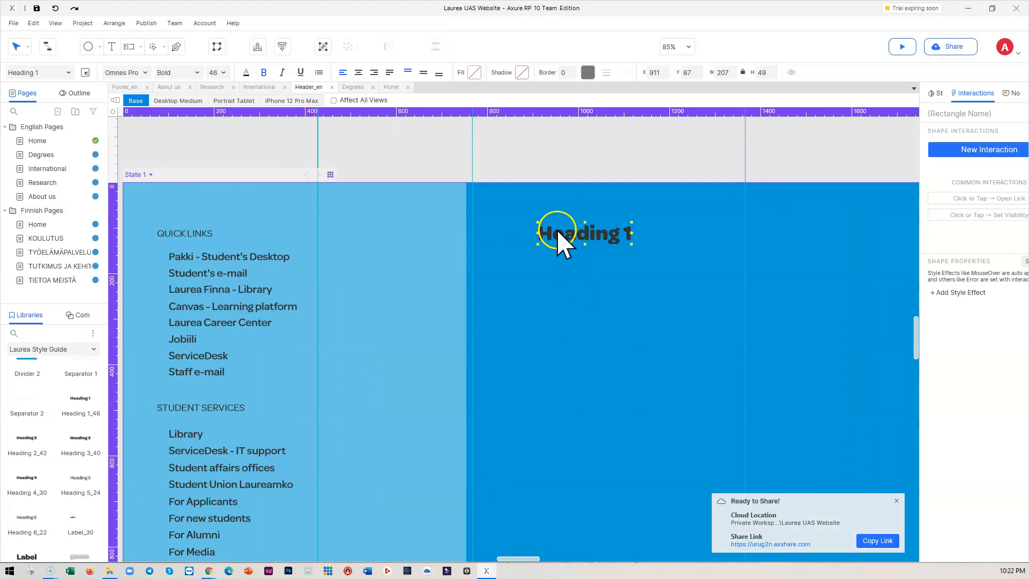
left_click_drag(556, 229, 531, 233)
scroll(533, 256, "up", 3)
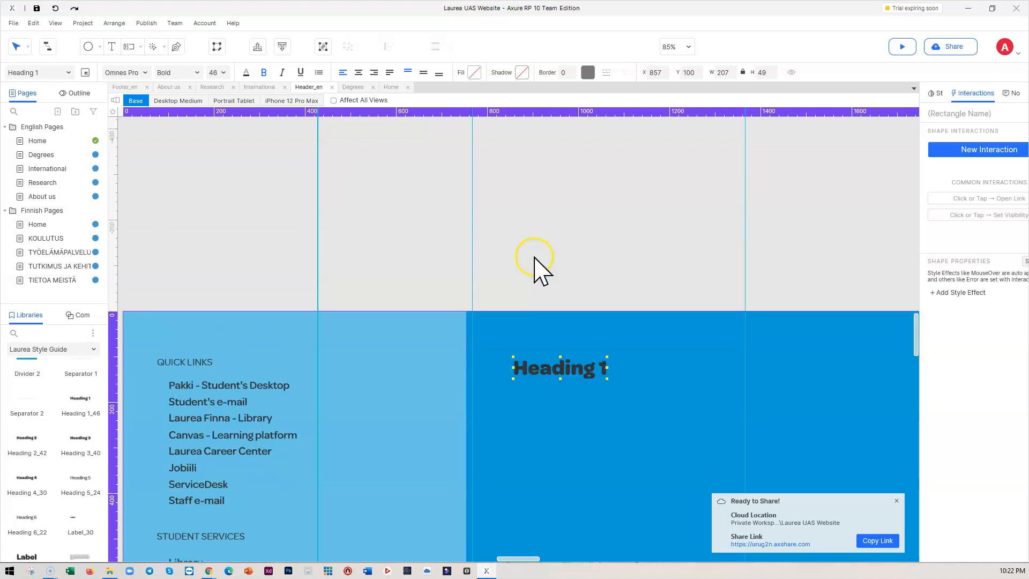
Step: Set the new heading's font size to 60 and its text colour to white (#FFFFFF)
left_click(223, 71)
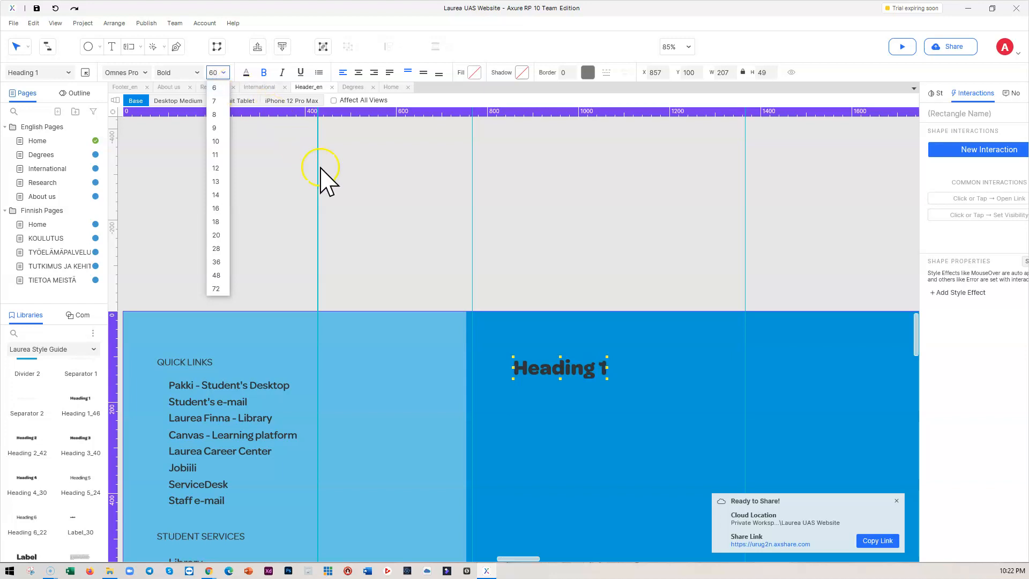
type("60")
left_click(584, 403)
left_click(676, 391)
left_click(685, 384)
left_click(601, 371)
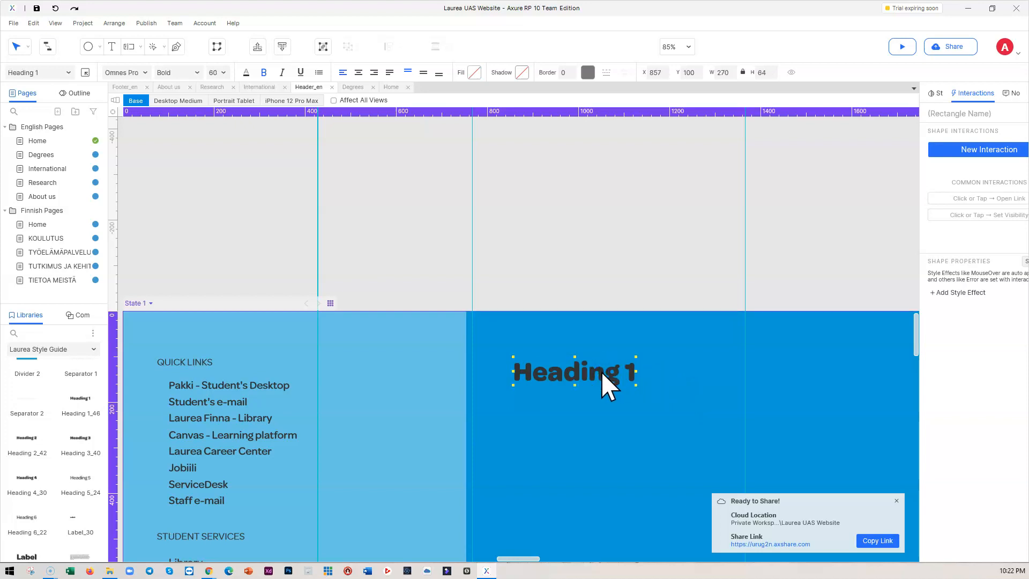
left_click(246, 72)
left_click(350, 157)
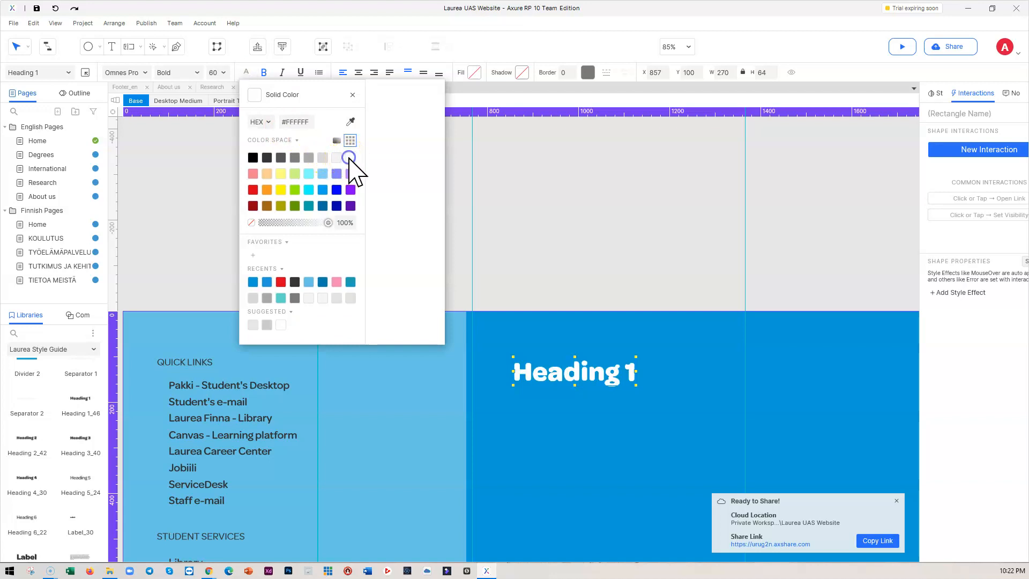
left_click(548, 200)
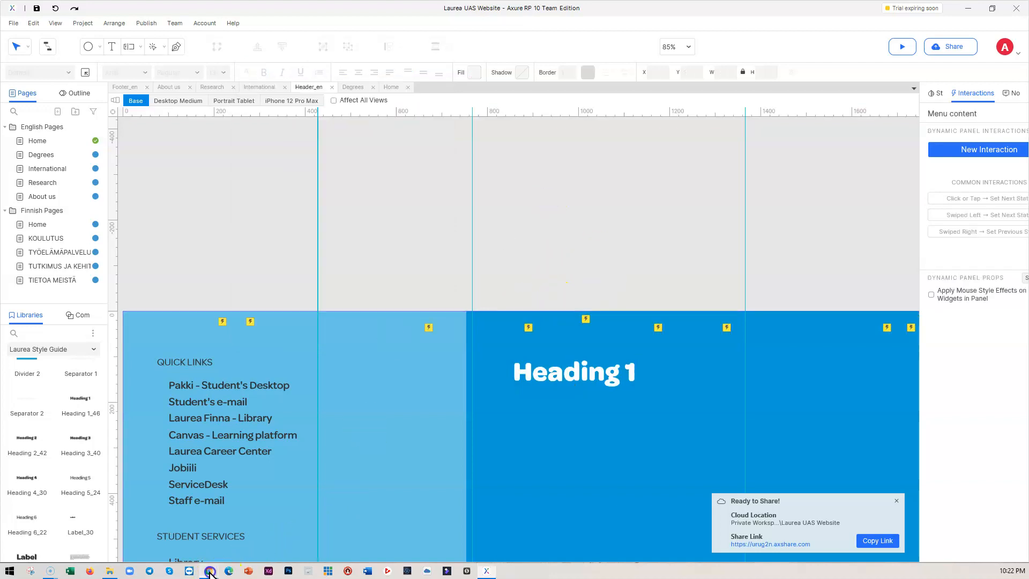
Step: Switch to Chrome, open the LUW-19 story in Jira, and set its Create quick link section and Create student services subtasks to Testing
mouse_move(210, 572)
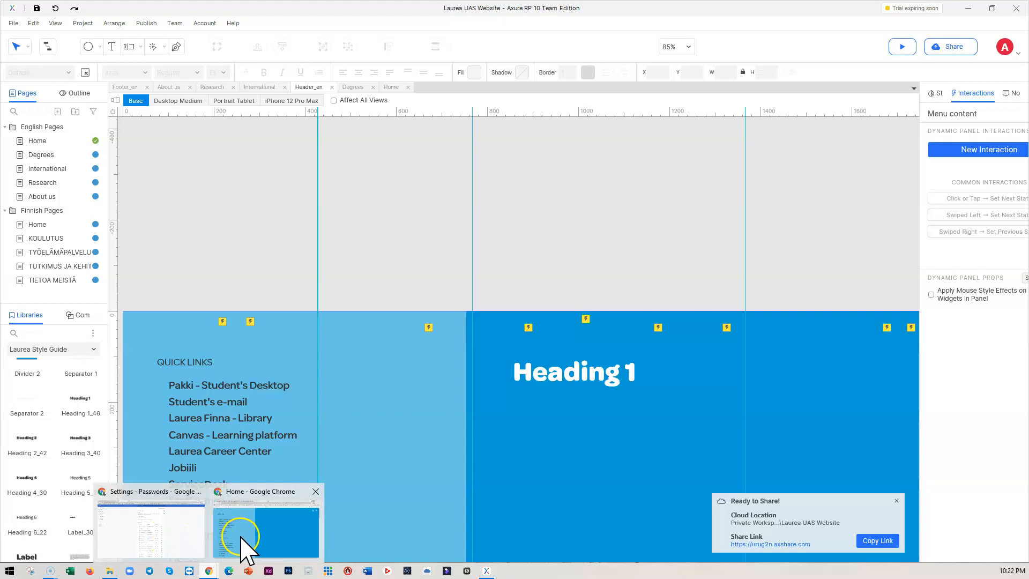
left_click(234, 538)
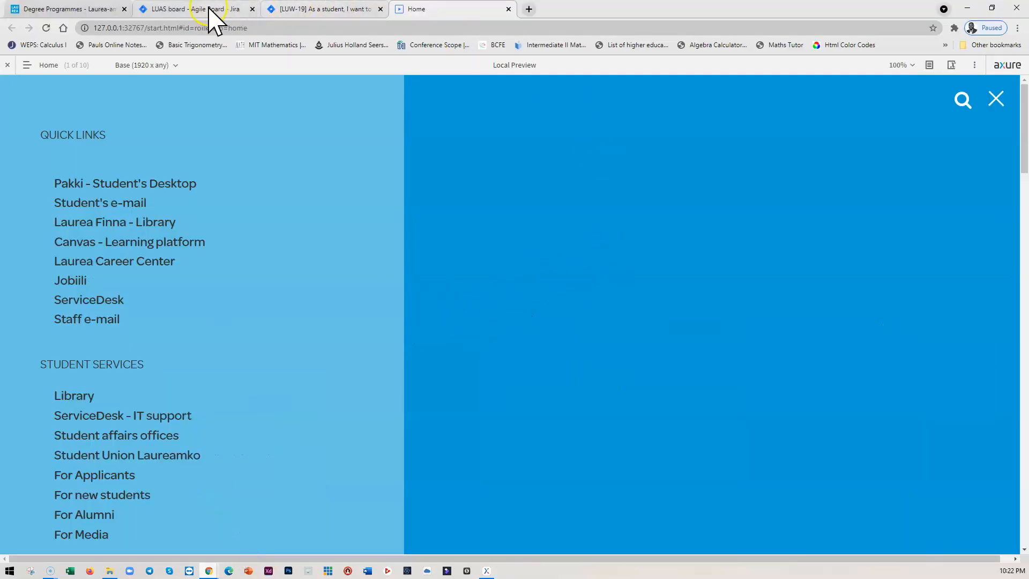
left_click(81, 9)
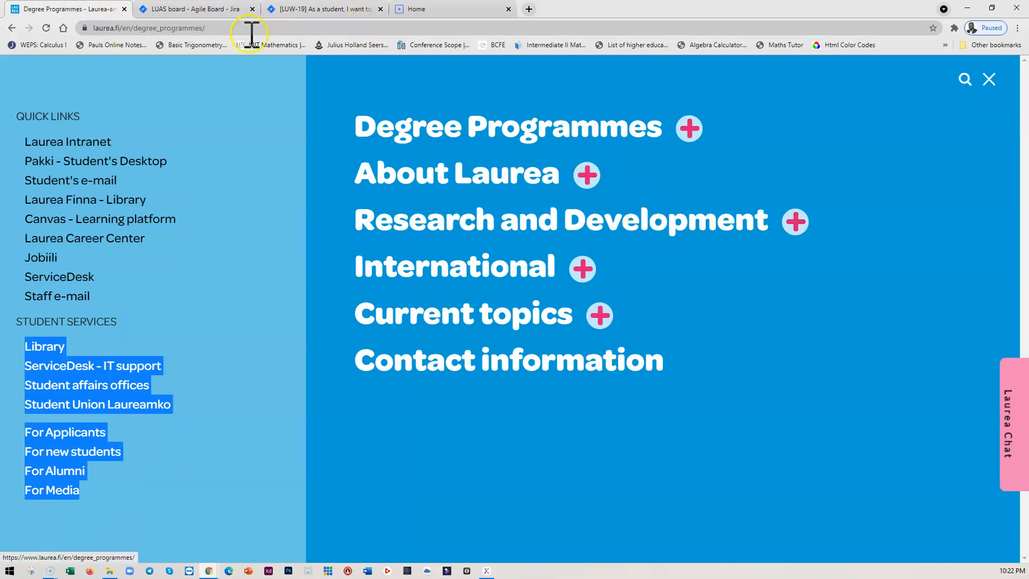
left_click(189, 8)
scroll(383, 338, "down", 15)
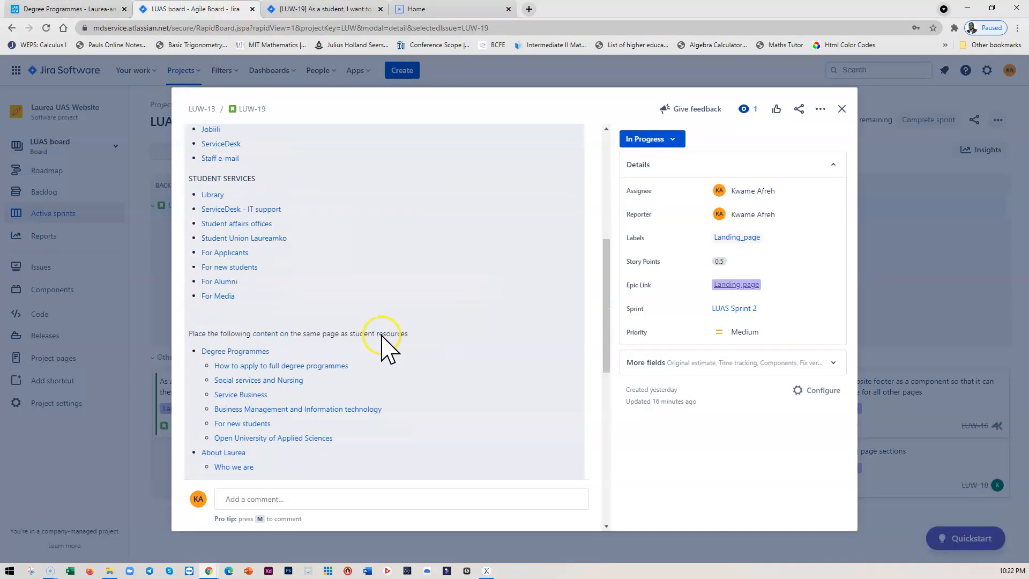
scroll(436, 391, "up", 15)
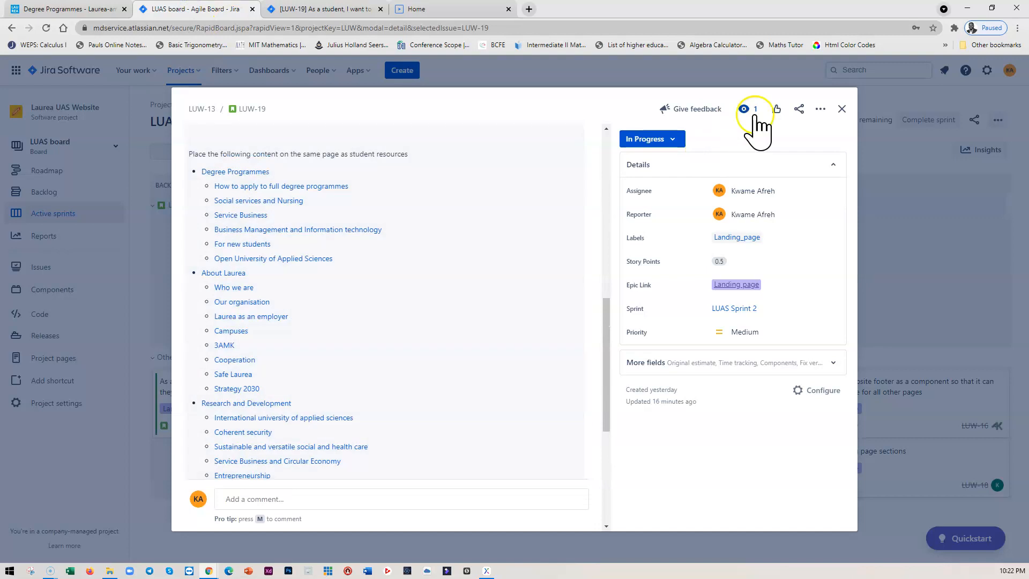
left_click(303, 8)
scroll(347, 364, "down", 15)
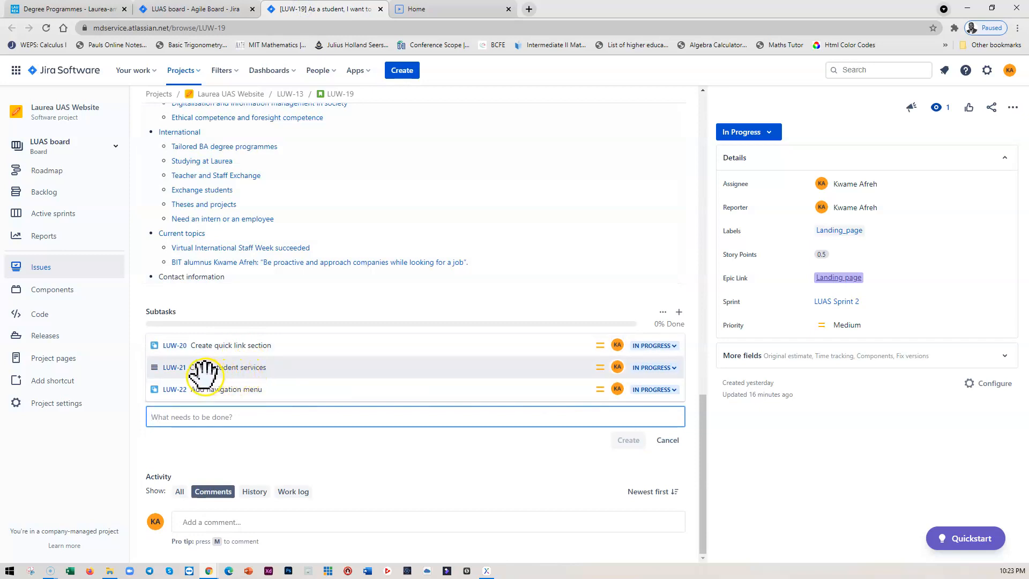
left_click(671, 345)
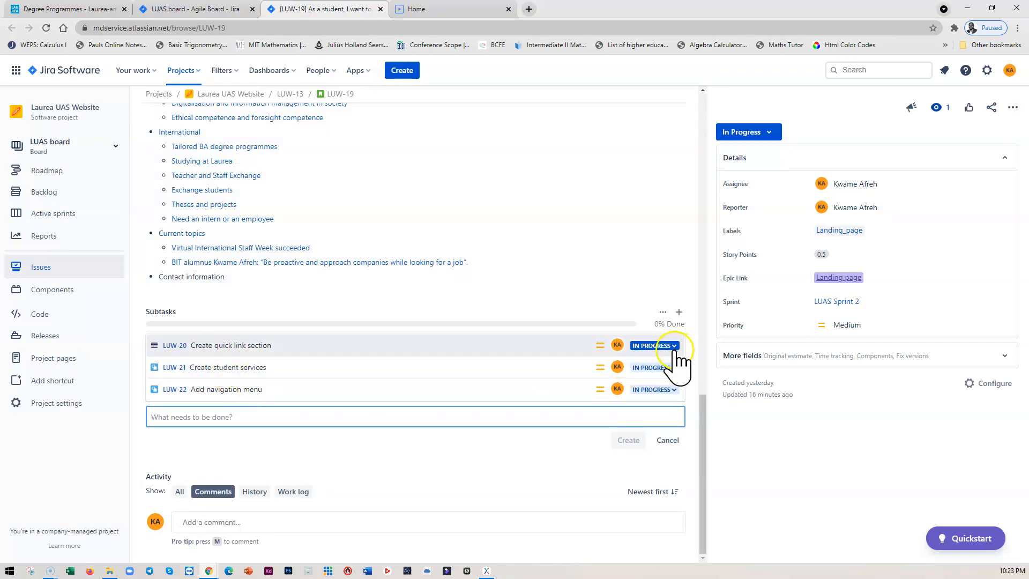
left_click(664, 383)
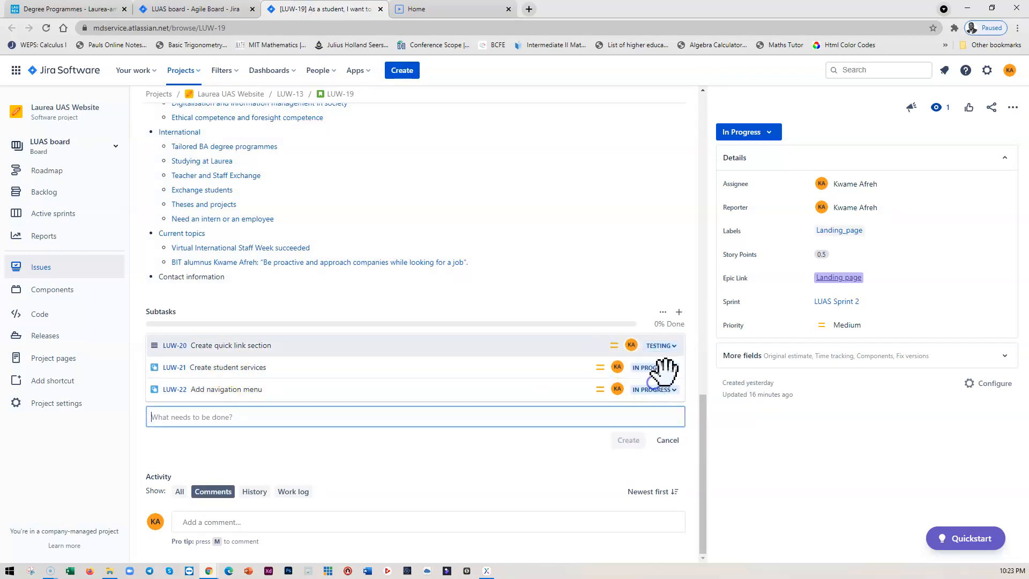
left_click(666, 367)
left_click(650, 405)
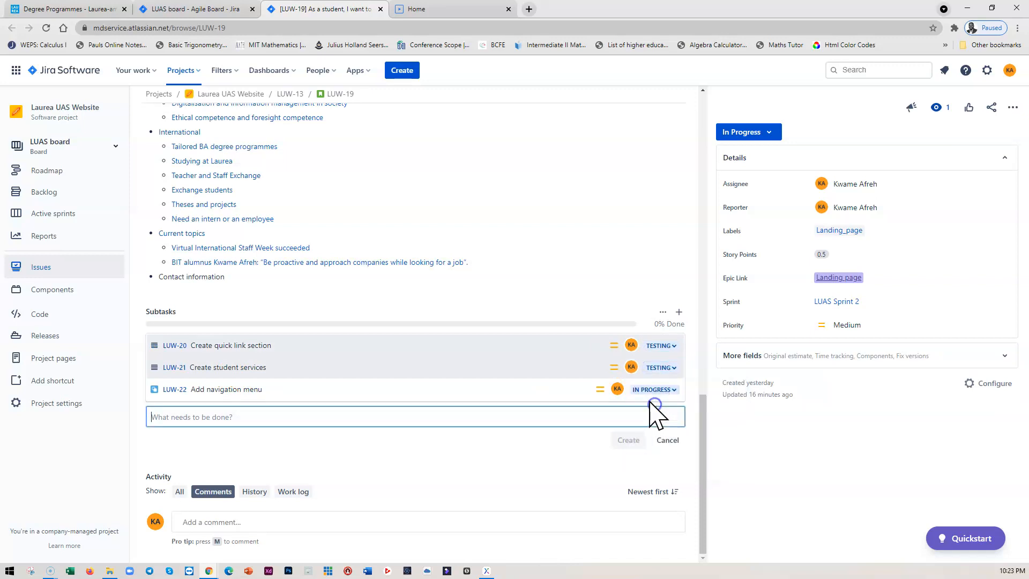
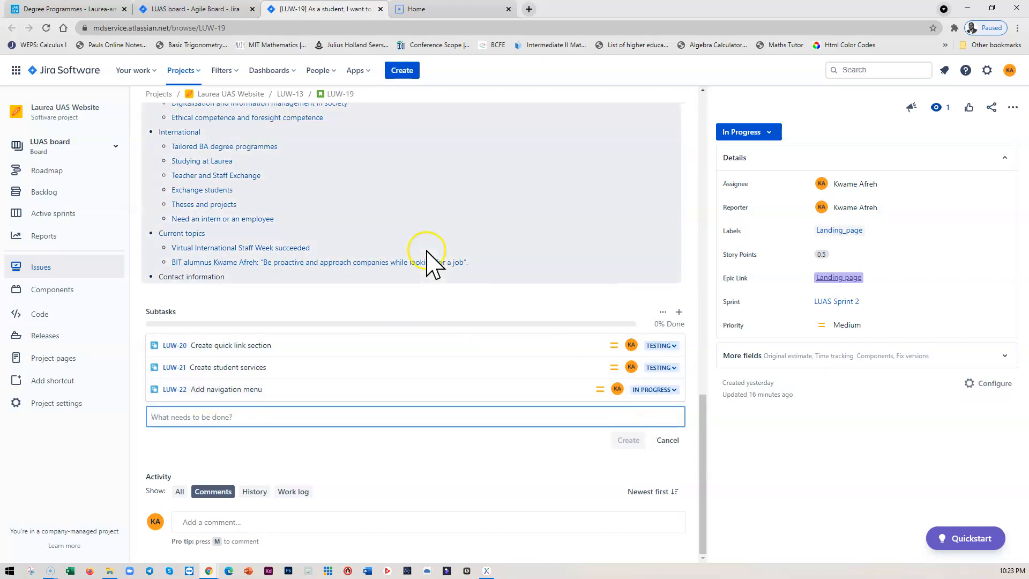
Step: Review the story's navigation content and copy the main menu titles, Degree Programmes through Contact information, from the Laurea website
scroll(375, 290, "up", 3)
scroll(205, 274, "up", 5)
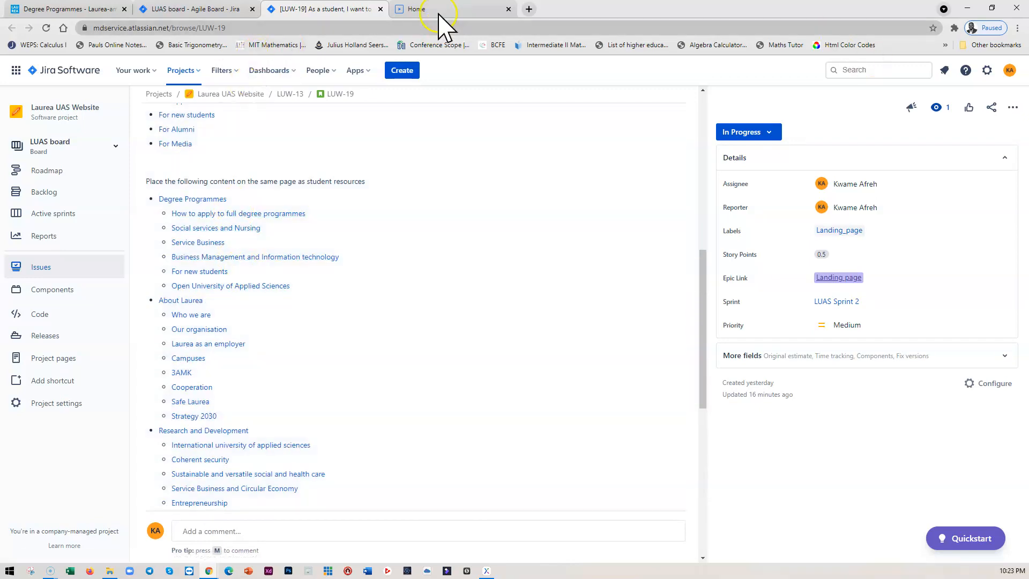
left_click(53, 11)
left_click_drag(725, 390, 363, 129)
key("ctrl+c")
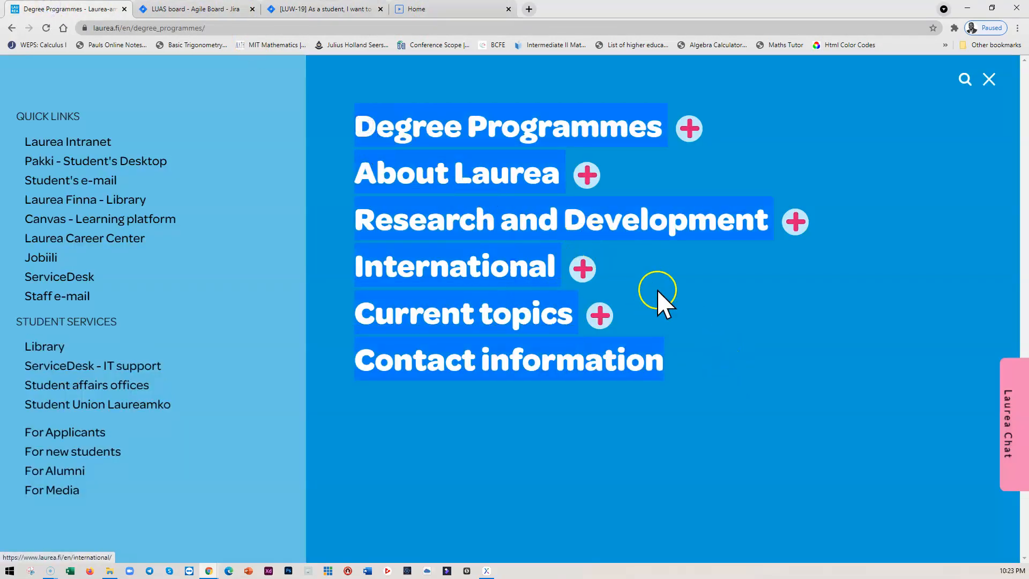
Step: Return to Axure RP and replace the Heading 1 text with the copied menu titles, keeping the heading at Y 100
left_click(967, 8)
scroll(611, 424, "down", 3)
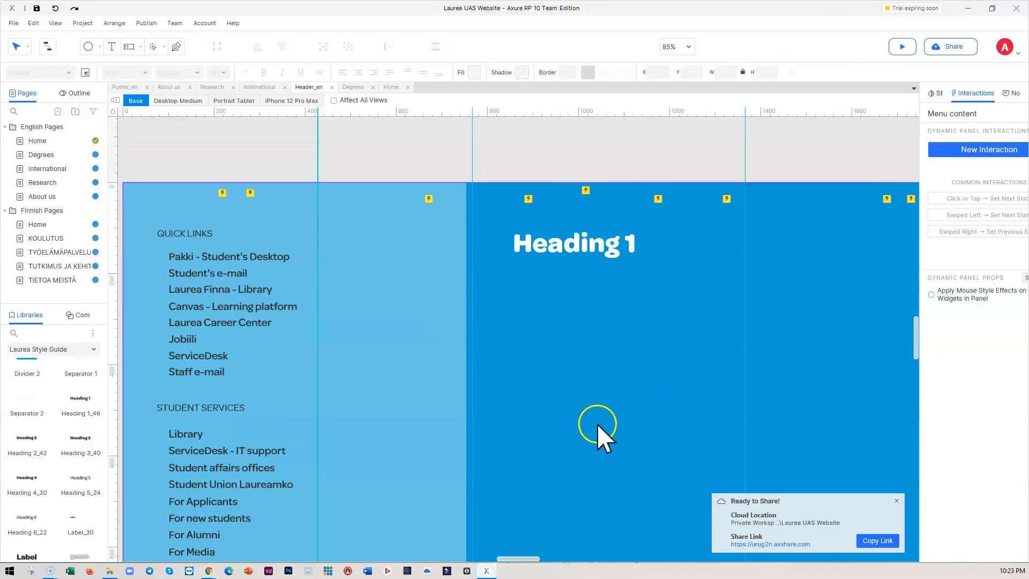
double_click(546, 250)
double_click(553, 245)
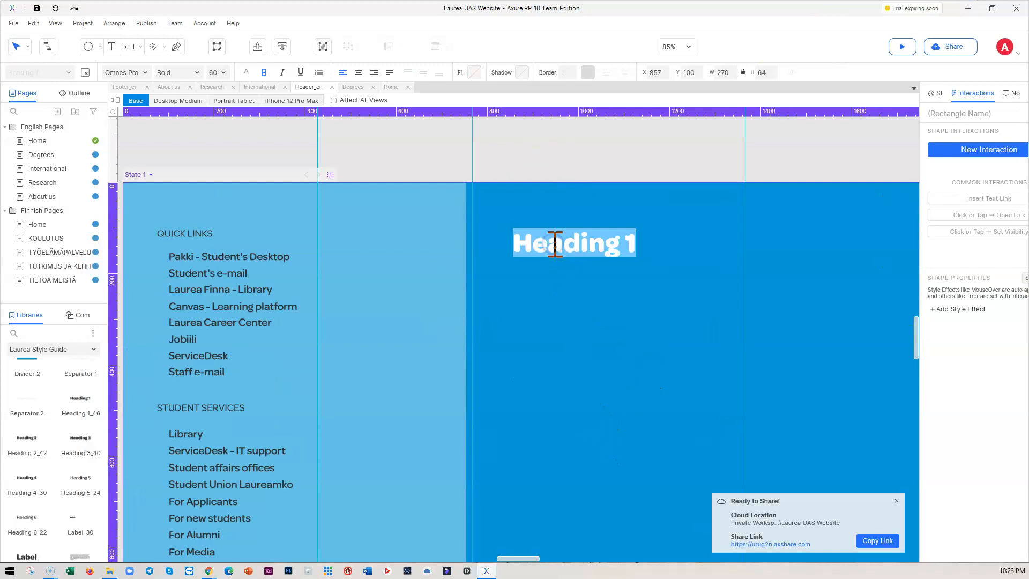
key("ctrl+v")
left_click(632, 443)
left_click(602, 299)
left_click(597, 283)
left_click_drag(593, 276, 591, 267)
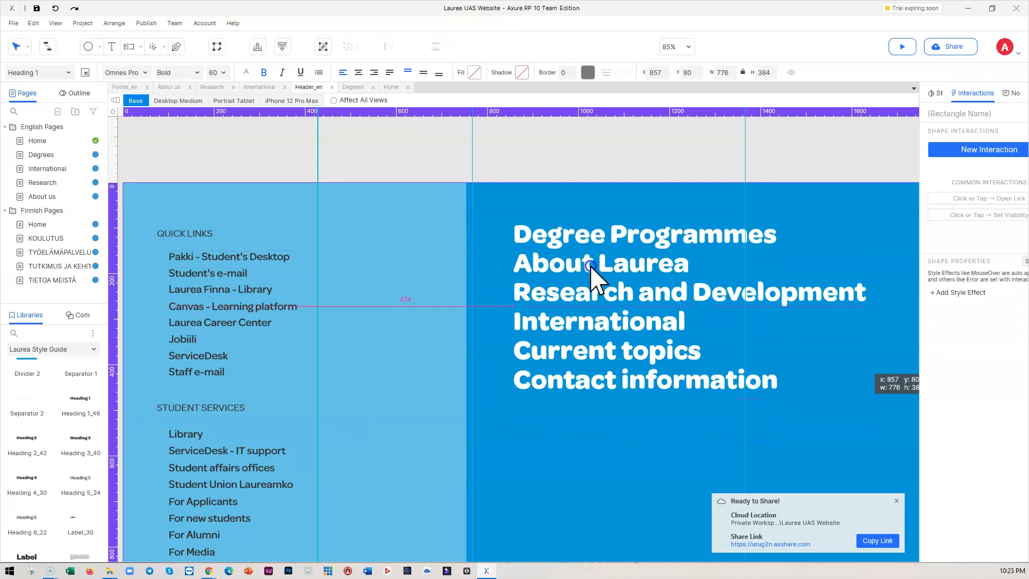
key("ctrl+z")
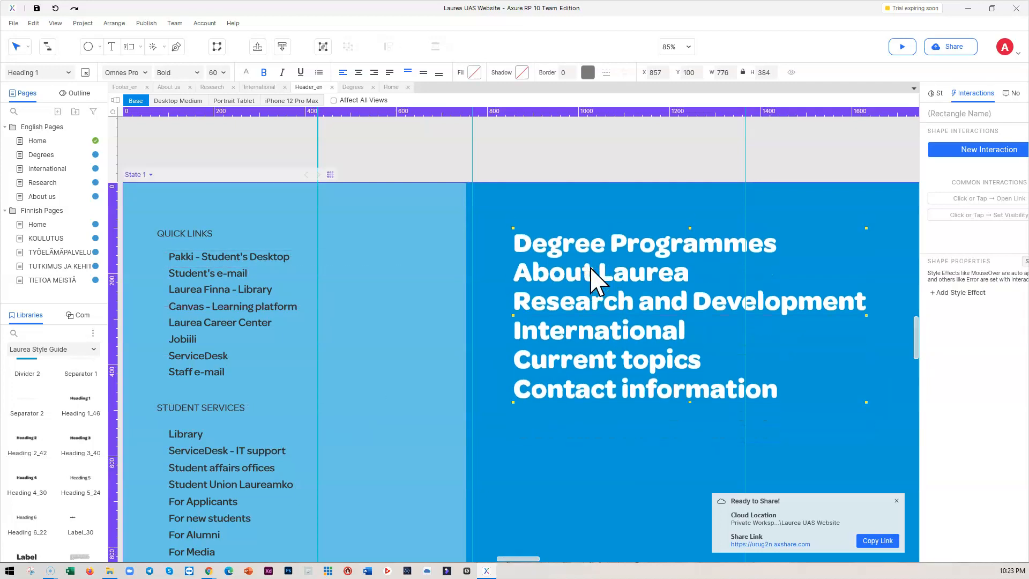
Step: Duplicate the menu titles heading below the original and delete every line except Degree Programmes from the original
left_click_drag(584, 281, 579, 414)
double_click(628, 290)
left_click_drag(778, 390, 552, 279)
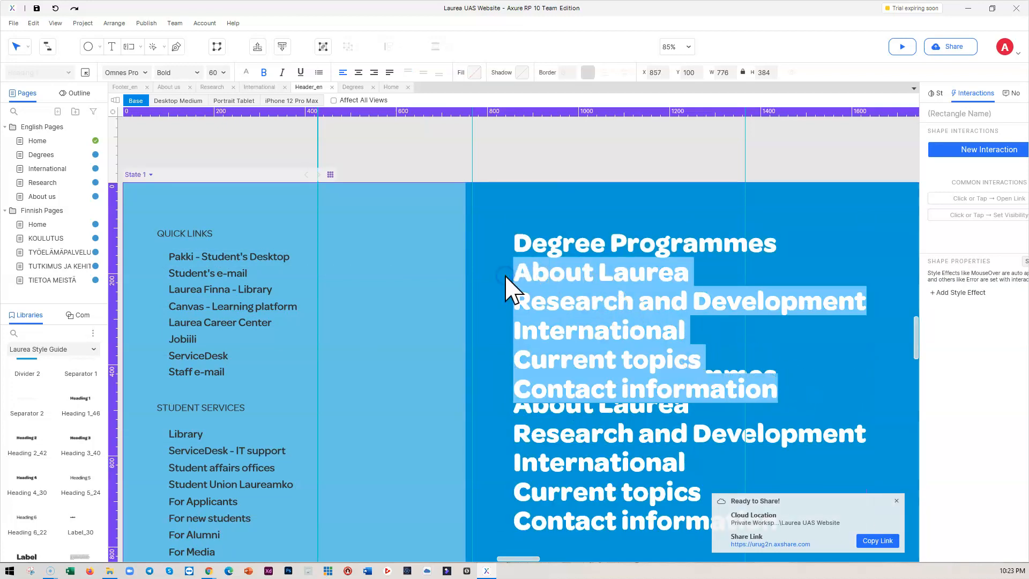
key("Delete")
left_click(596, 268)
left_click(599, 245)
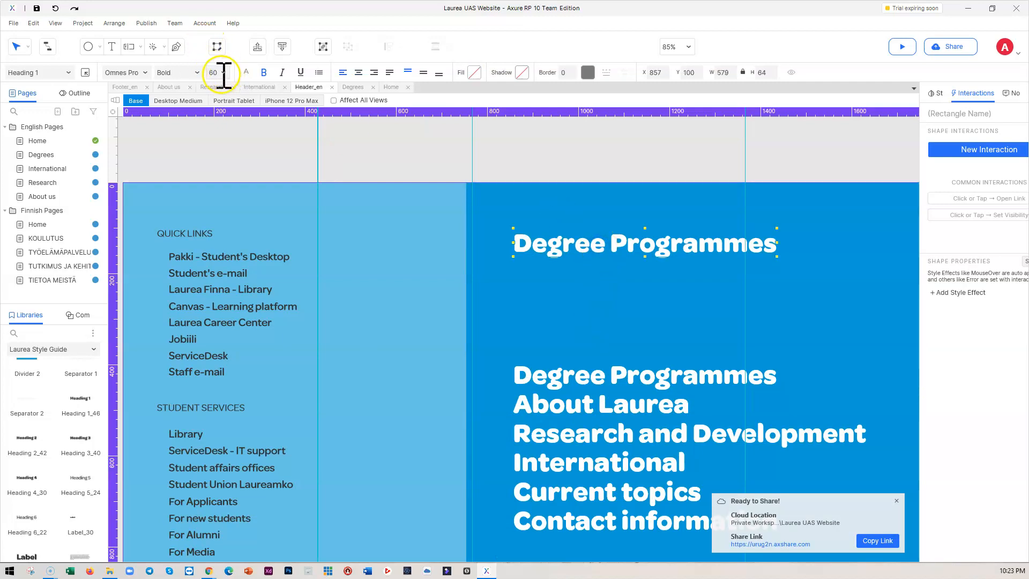
Step: Move the duplicated titles up to Y 205 beneath Degree Programmes and delete their first line, Degree Programmes
left_click_drag(593, 375, 592, 311)
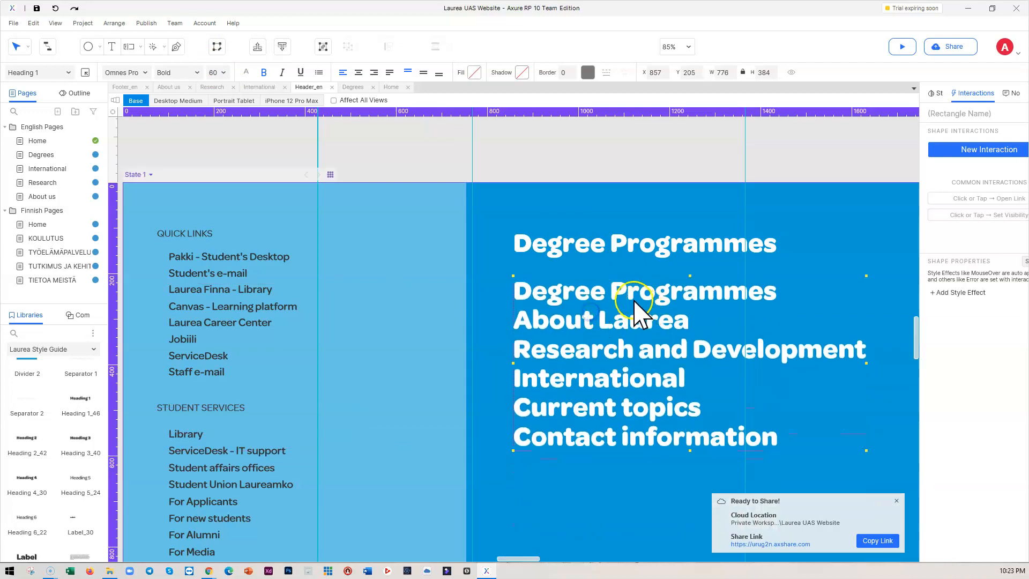
left_click_drag(788, 287, 386, 282)
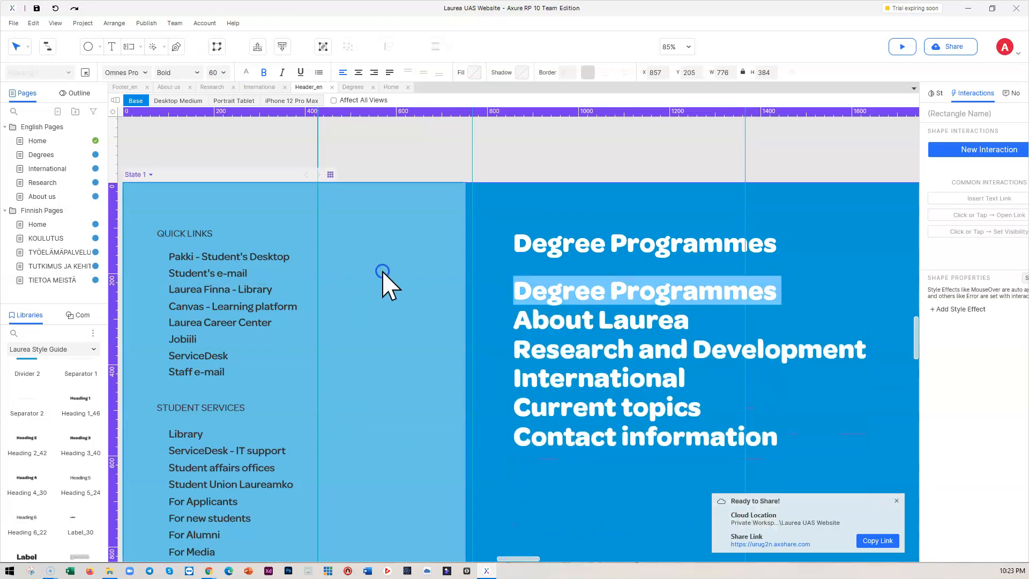
key("BackSpace")
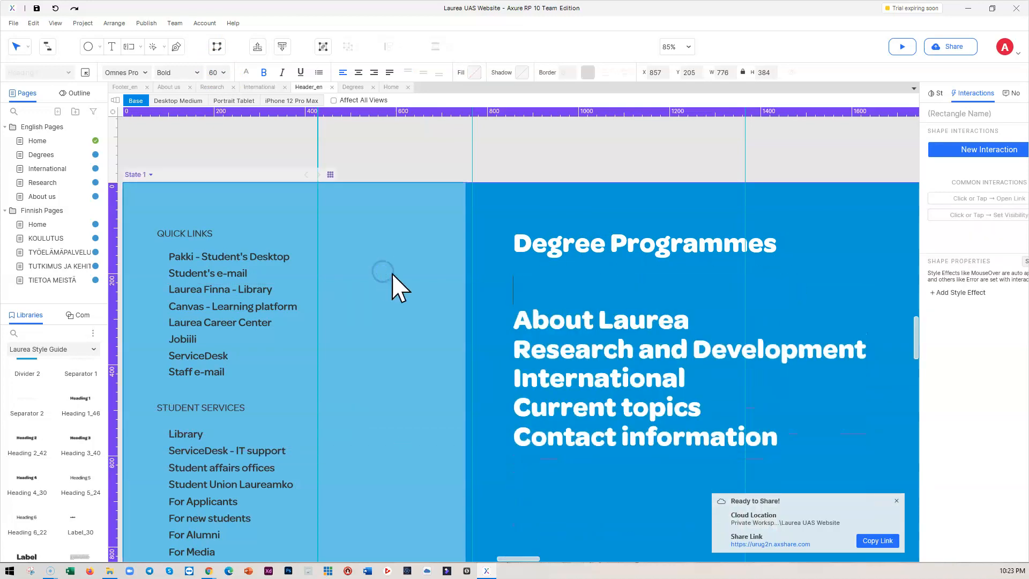
key("Delete")
left_click(525, 319)
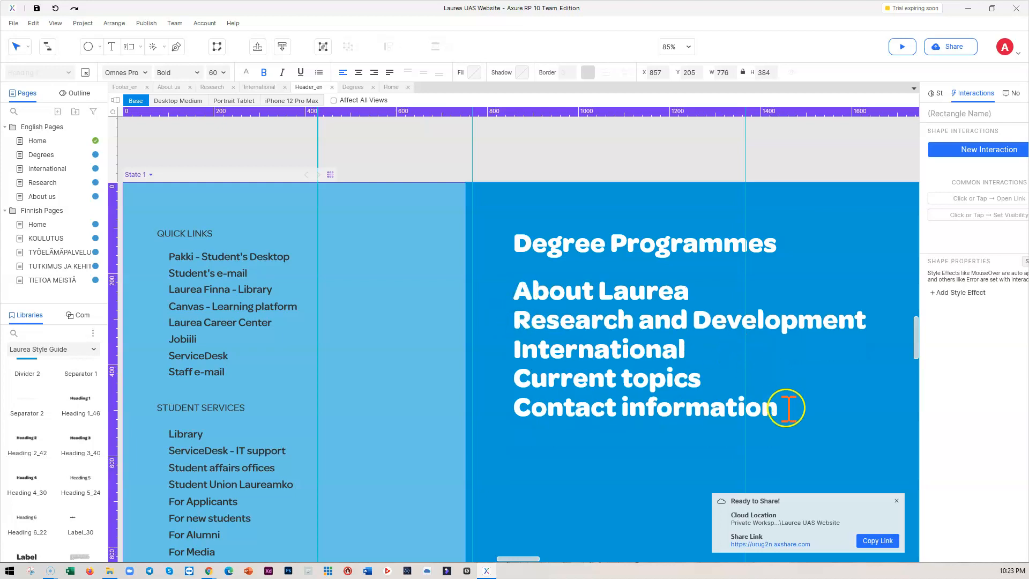
left_click(568, 310)
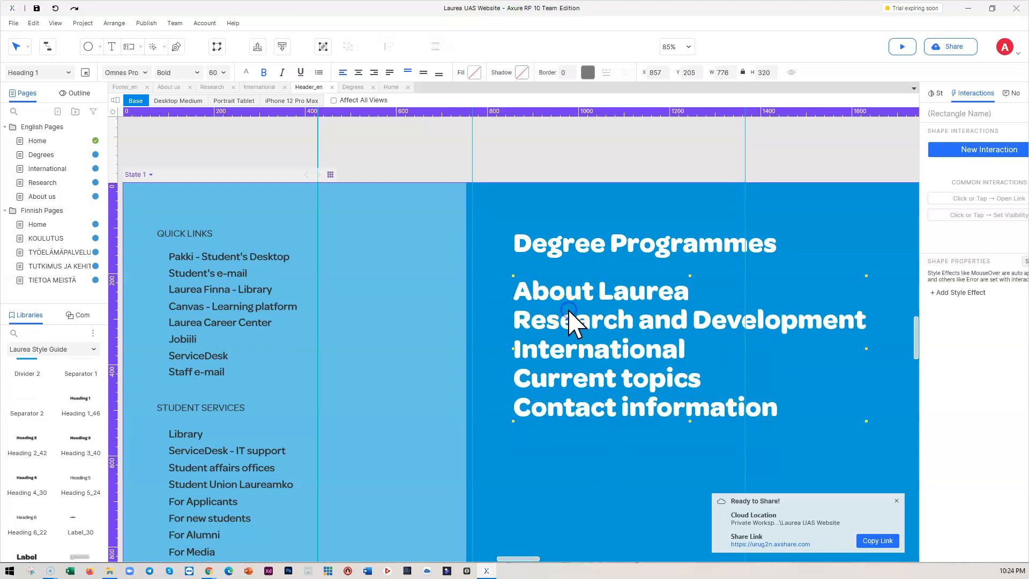
Step: Duplicate the remaining titles list below itself at Y 520 and delete every line except About Laurea from the copy
left_click_drag(567, 299, 542, 264)
double_click(779, 351)
left_click(792, 349)
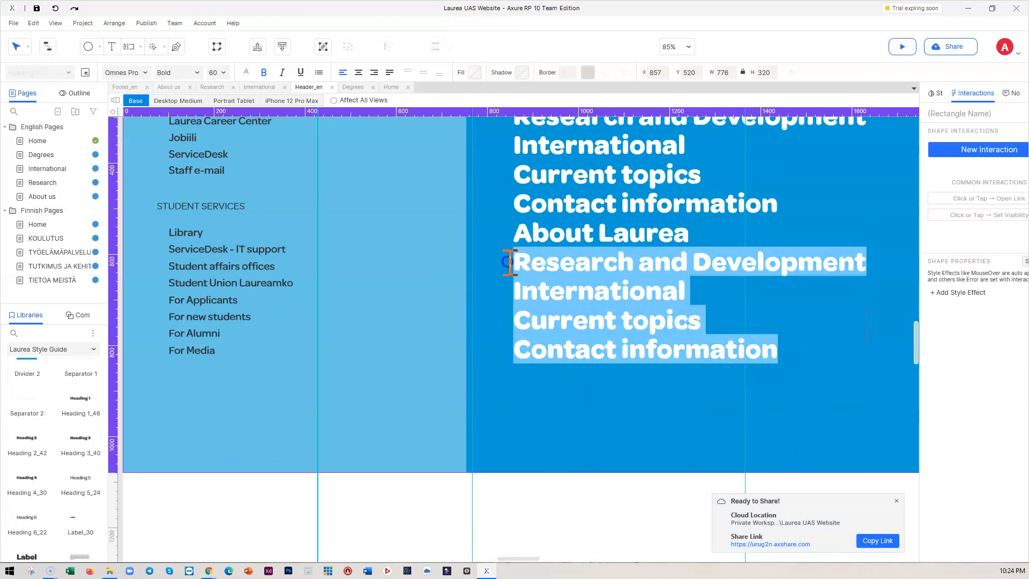
key("Delete")
left_click(561, 288)
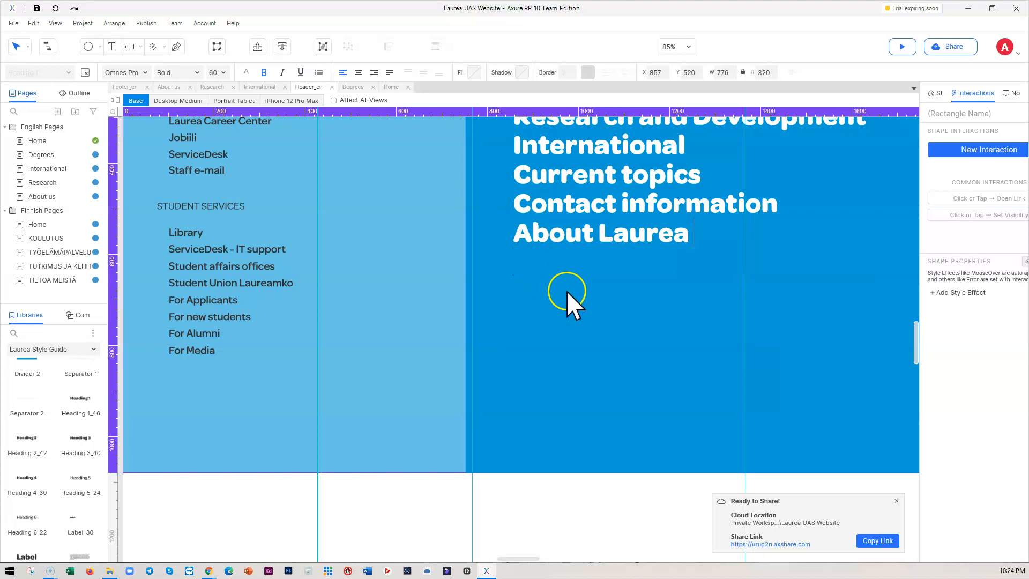
Step: Move the multi-line titles list aside and place the single About Laurea heading beneath Degree Programmes at X 857, Y 186
scroll(586, 304, "up", 3)
left_click_drag(603, 278, 789, 348)
left_click_drag(564, 369, 564, 210)
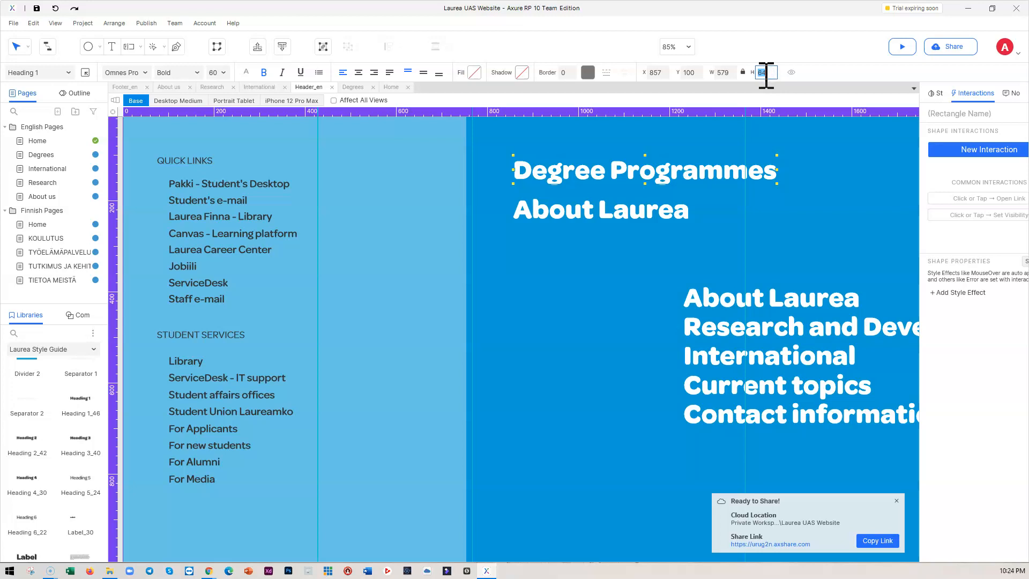
Step: Set the Degree Programmes heading's height to 80 and align its text vertically to the middle
left_click(847, 196)
left_click(723, 169)
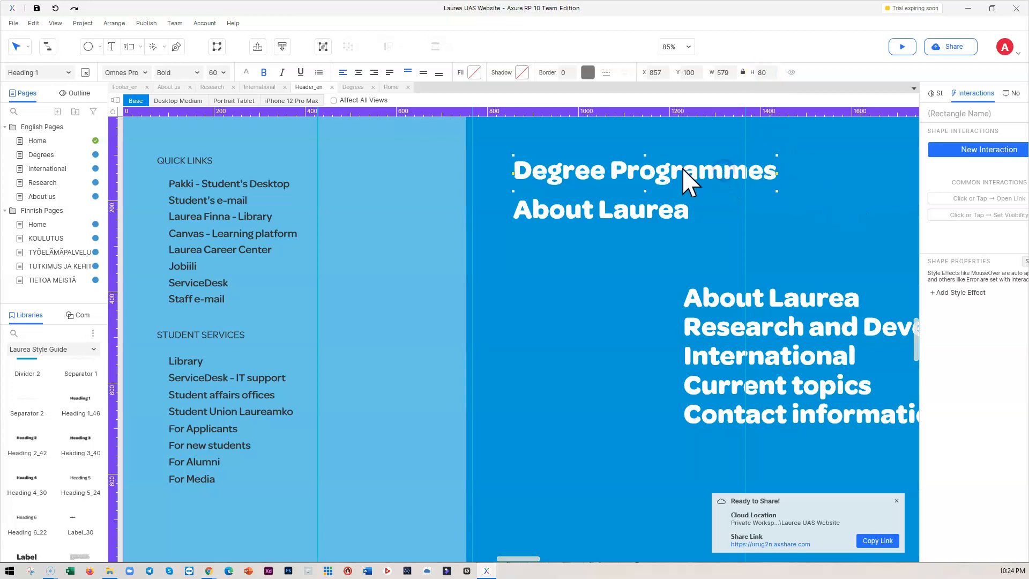
left_click(424, 73)
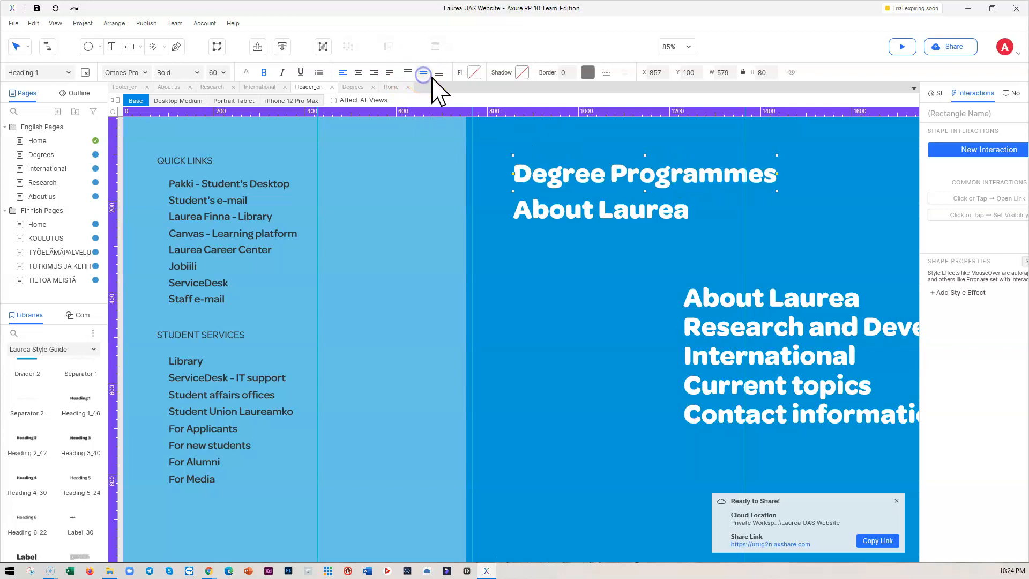
Step: Give the single About Laurea heading the same height as Degree Programmes and align its text vertically to the middle
left_click(622, 215)
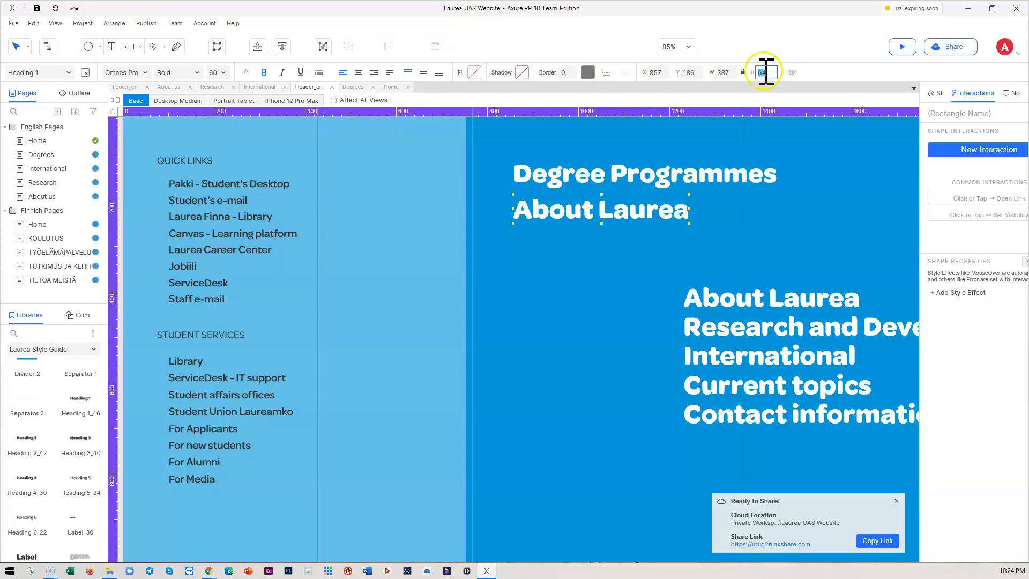
left_click(605, 258)
left_click(608, 207)
left_click(423, 72)
Step: Duplicate the remaining titles list to X 857, Y 306 beneath About Laurea and remove the About Laurea line from the copy
left_click(812, 319)
left_click_drag(813, 320, 666, 296)
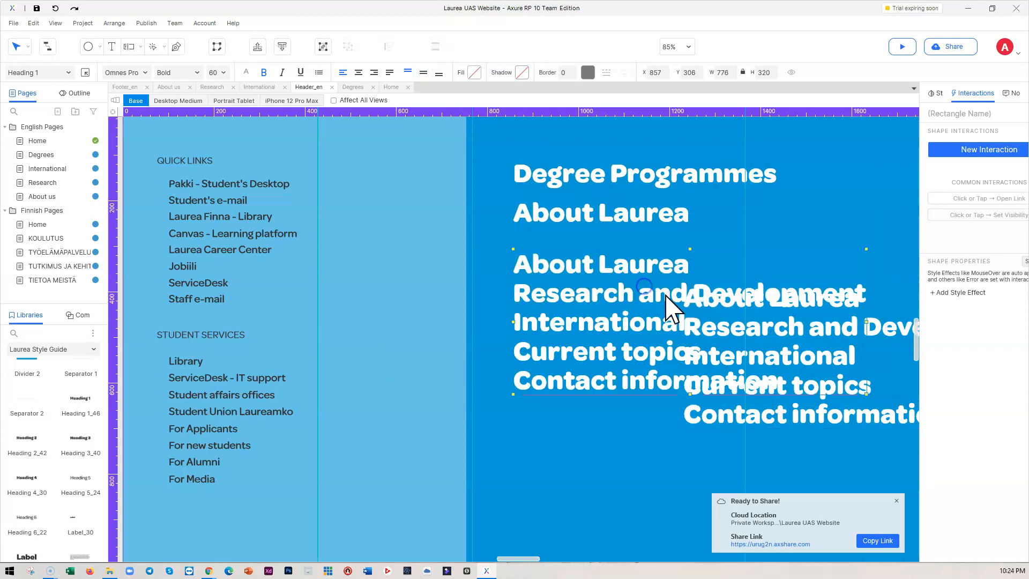
double_click(638, 264)
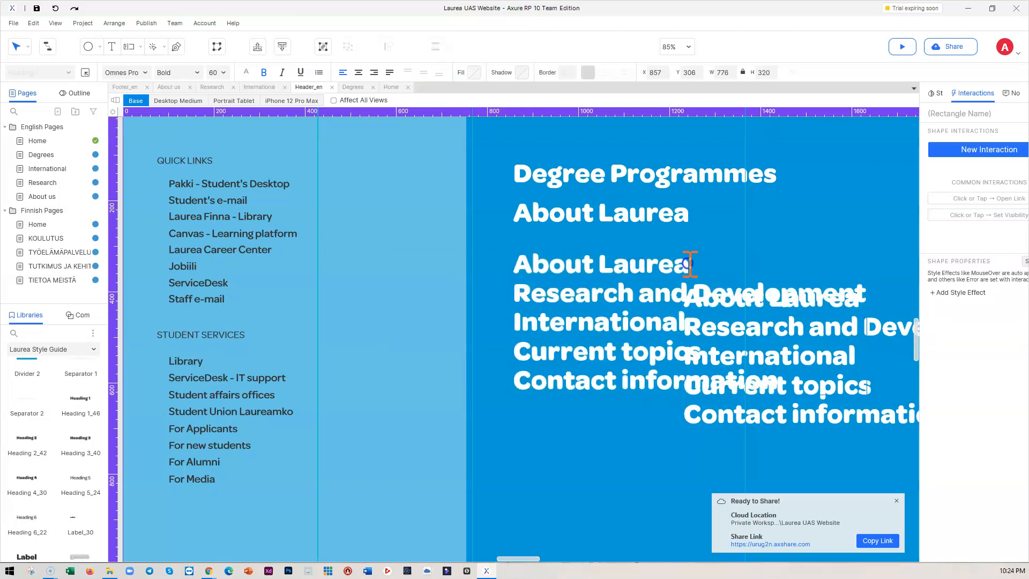
left_click_drag(690, 264, 453, 268)
key("BackSpace")
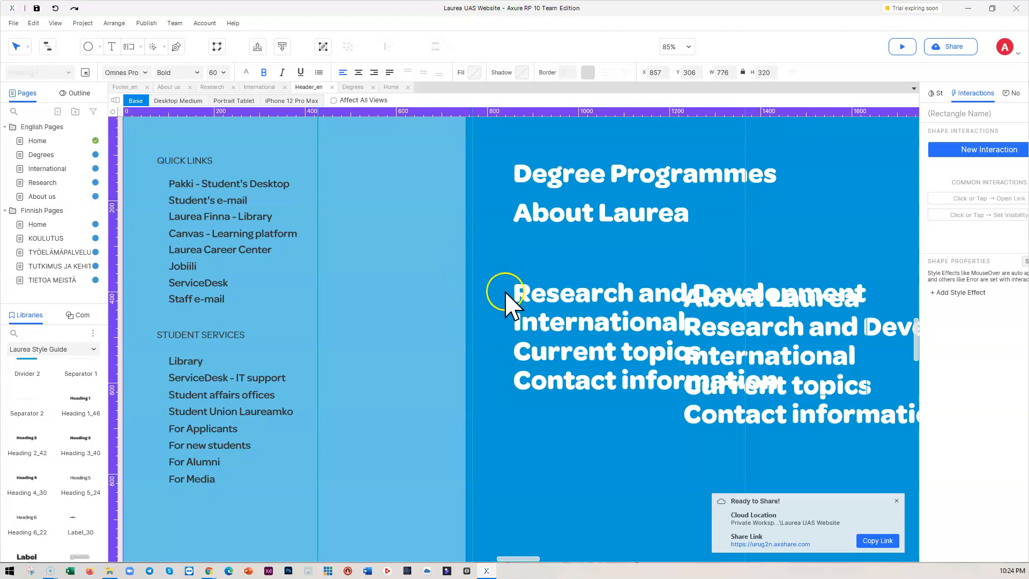
key("BackSpace")
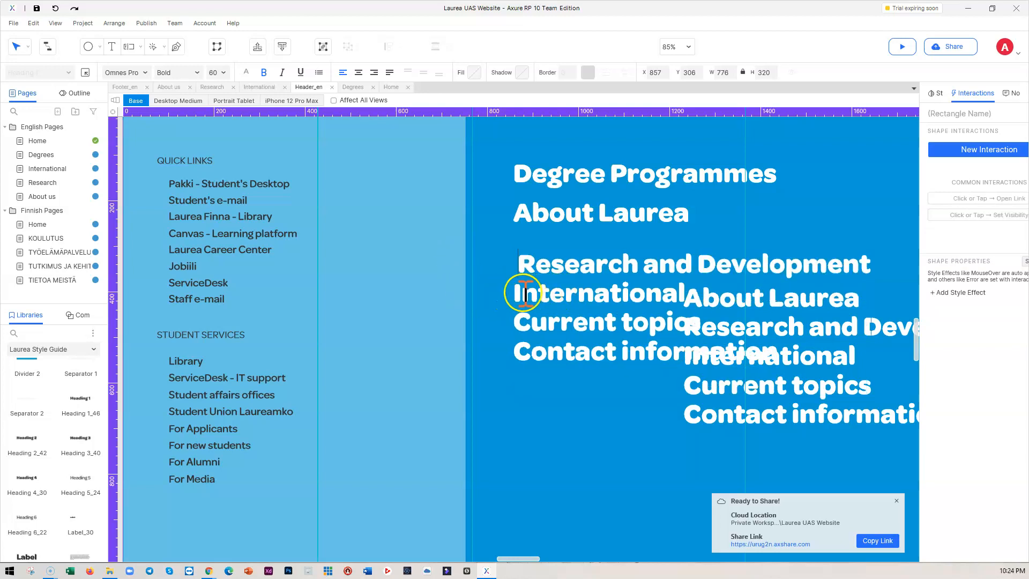
Step: Delete the International, Current topics and Contact information lines from the text box that starts with Research and Development
left_click_drag(519, 293, 742, 360)
key("BackSpace")
left_click(677, 325)
Step: Move the duplicate menu list to X 896, Y 416 and delete its About Laurea and Research and Development lines
left_click_drag(832, 316, 680, 330)
double_click(682, 329)
left_click(812, 342)
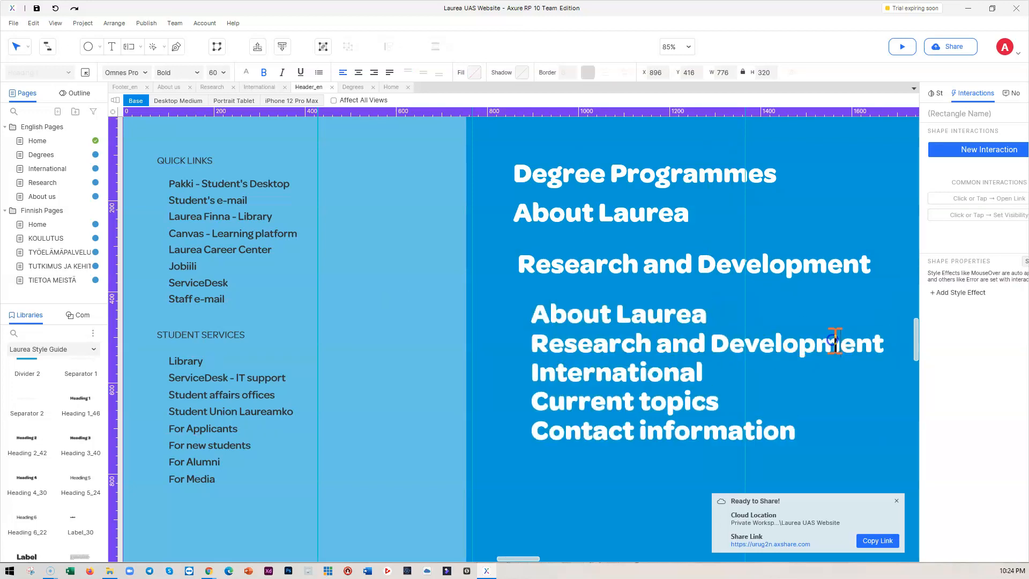
left_click_drag(883, 345, 536, 315)
key("Delete")
left_click(535, 343)
key("BackSpace")
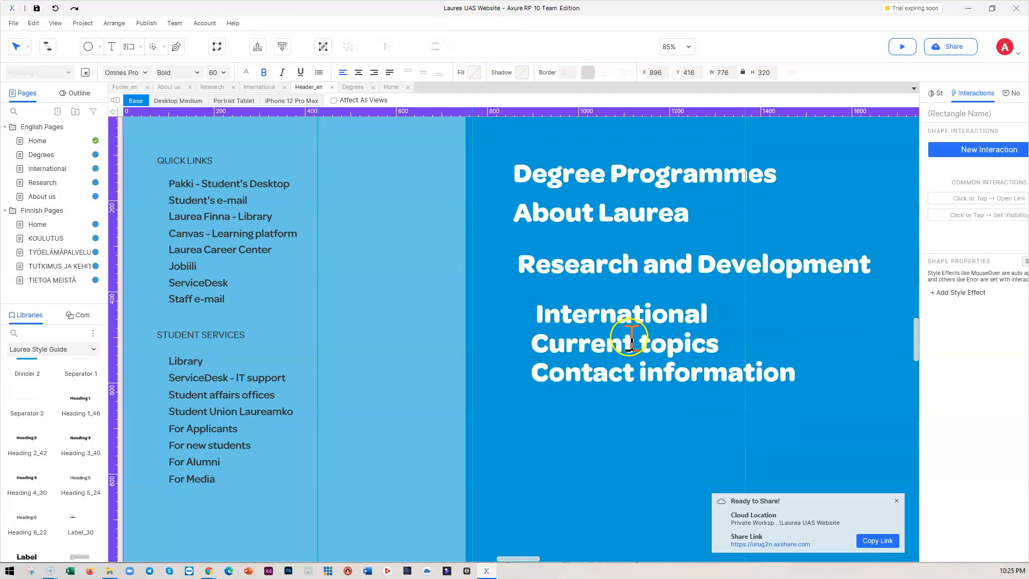
key("BackSpace")
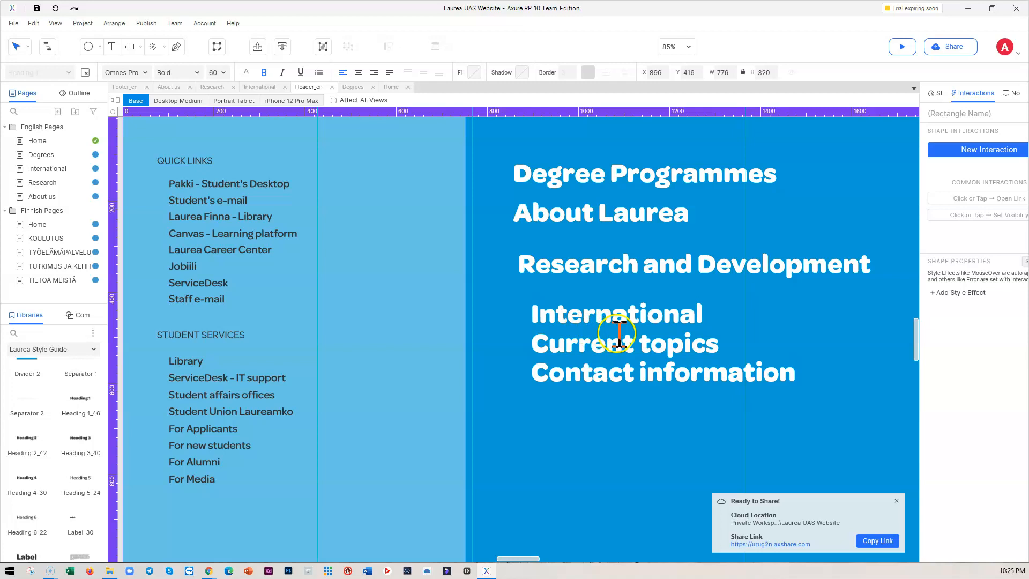
Step: Duplicate the three-line list below itself at Y 632 and reduce the upper copy to International only
left_click(634, 341)
left_click_drag(635, 341, 632, 442)
double_click(745, 355)
left_click(756, 356)
left_click_drag(797, 370, 572, 345)
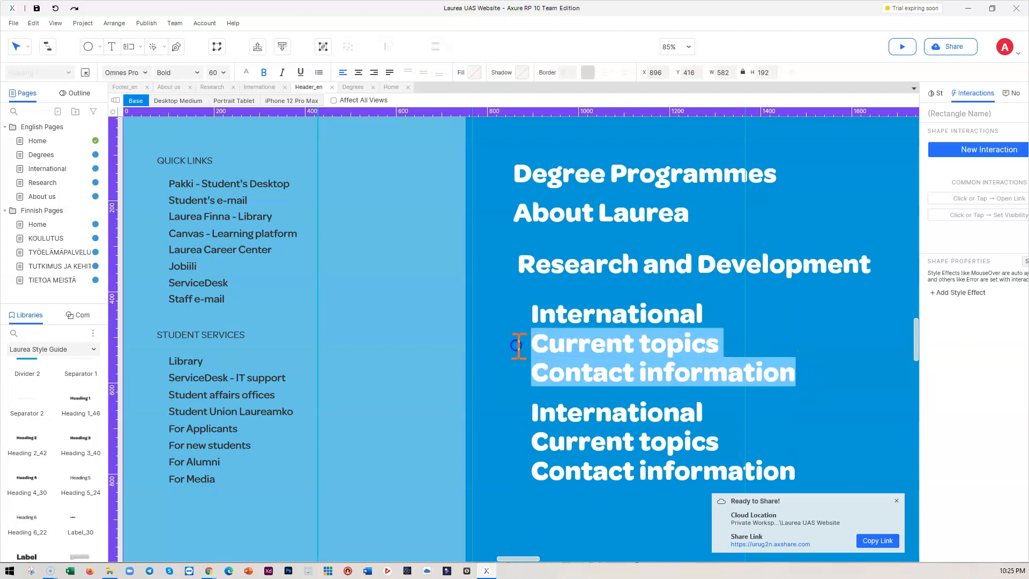
key("Delete")
left_click(727, 345)
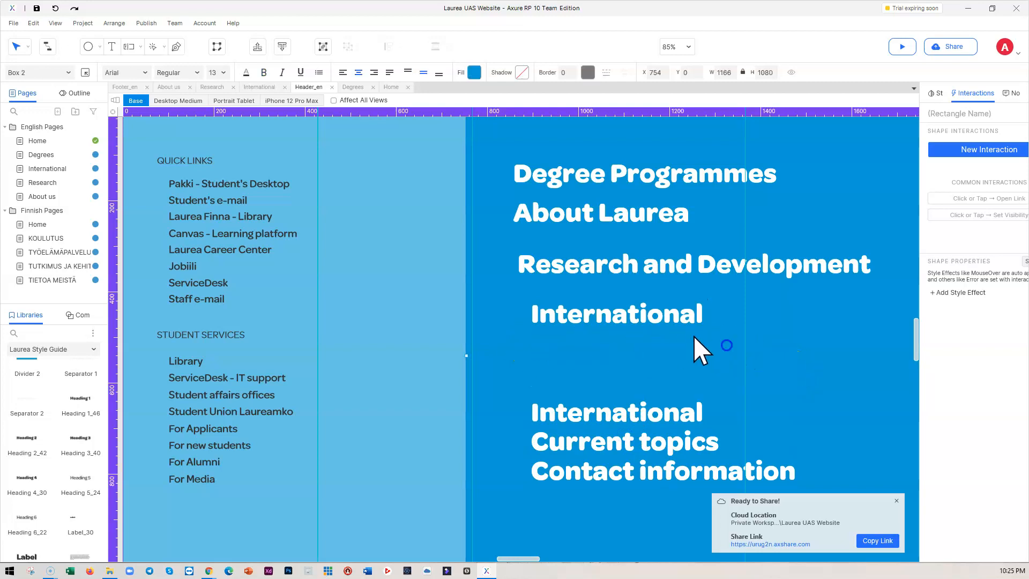
Step: Move the International heading to X 861, Y 403, and shift Research and Development to Y 308 without its leading space
left_click_drag(630, 319, 590, 306)
left_click(548, 269)
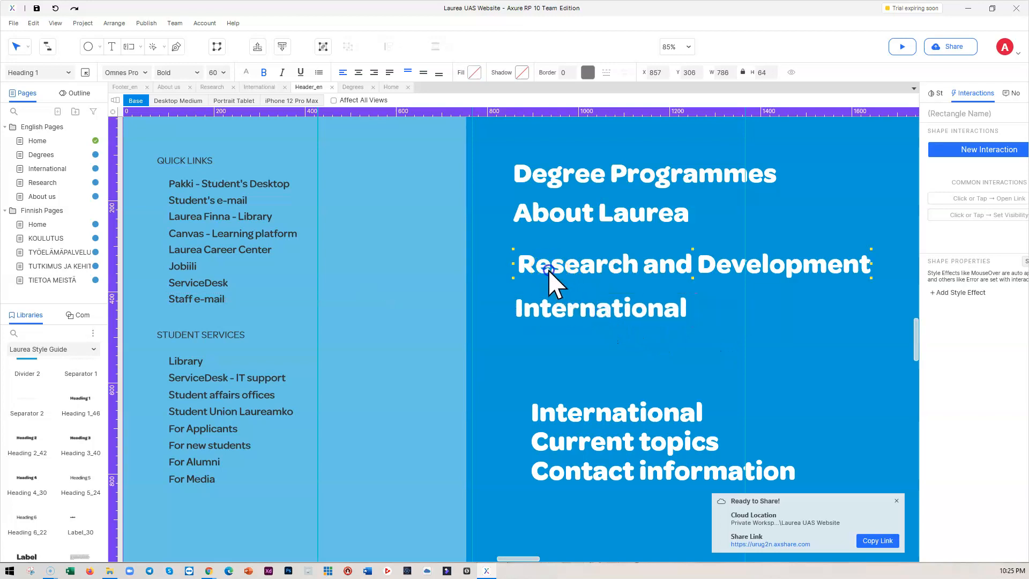
left_click_drag(555, 274, 524, 269)
double_click(523, 267)
left_click(519, 263)
key("BackSpace")
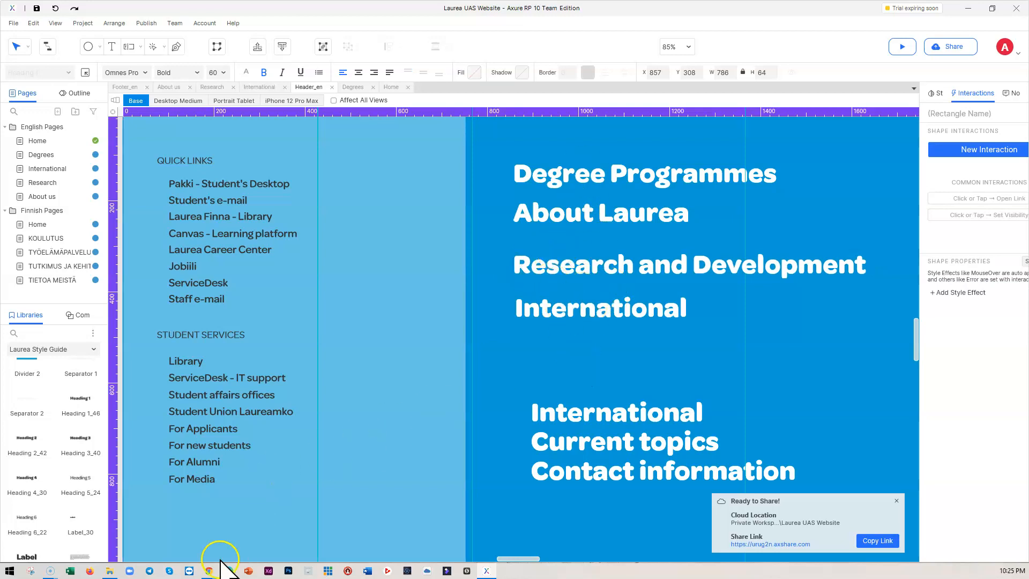
Step: Switch to Chrome, examine the Laurea website's header and full-screen menu, and return to Axure RP
mouse_move(210, 572)
left_click(261, 544)
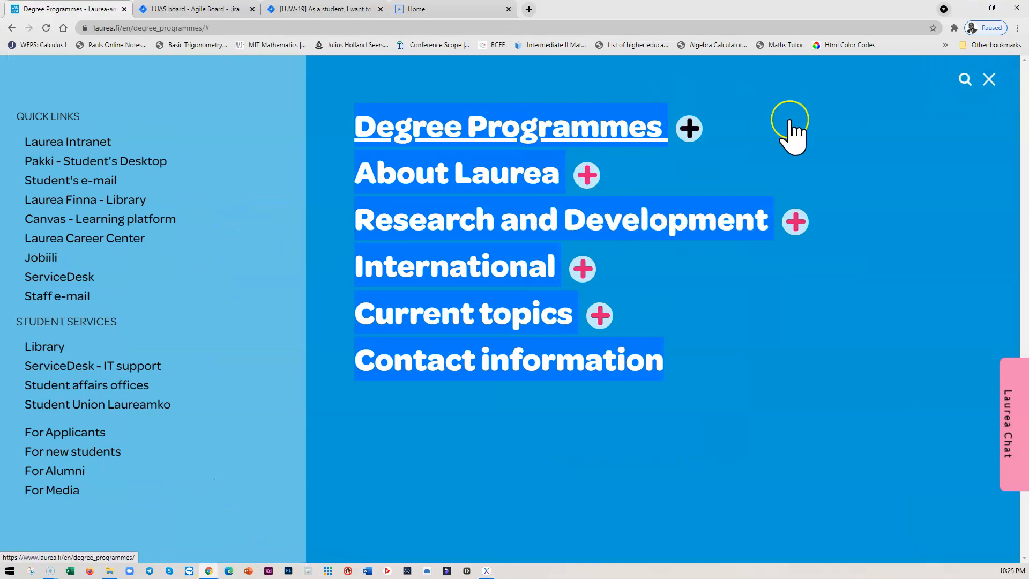
left_click(991, 81)
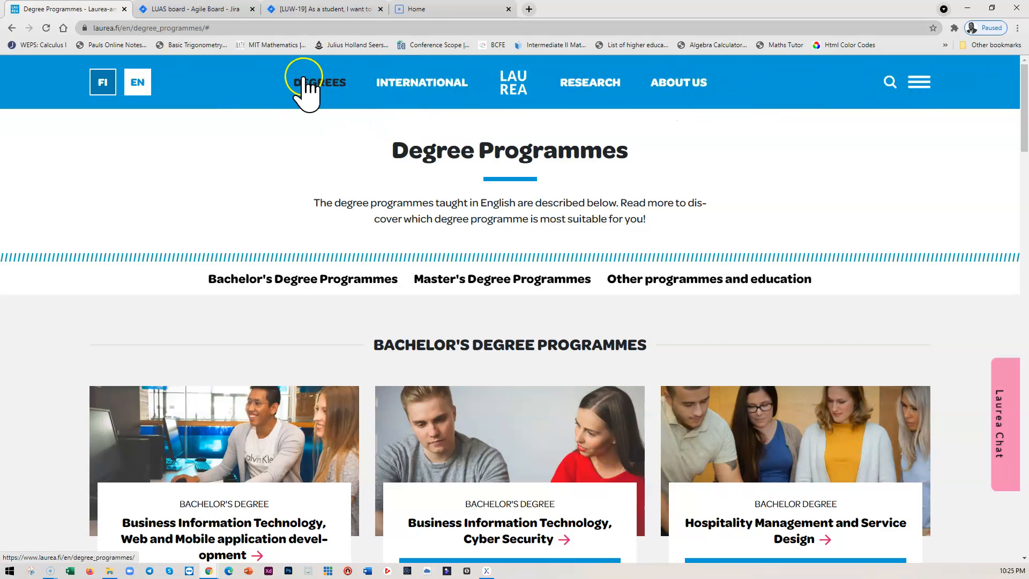
left_click(913, 81)
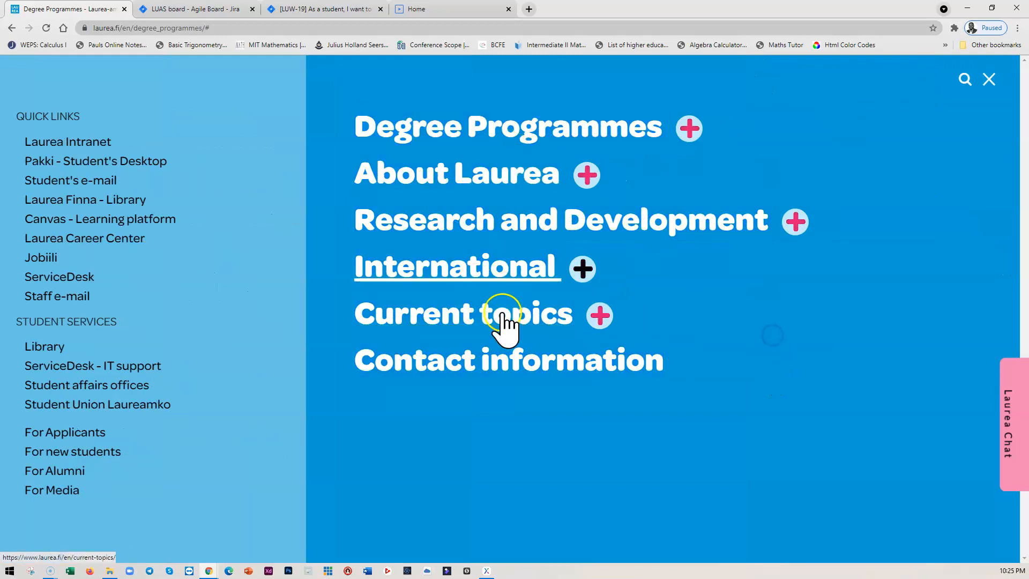
left_click(989, 81)
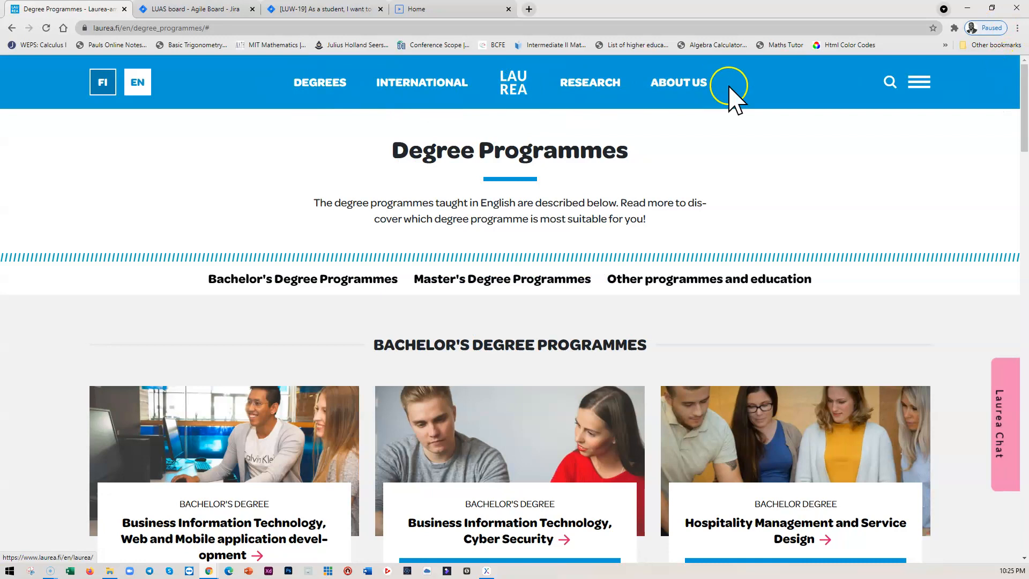
left_click(918, 82)
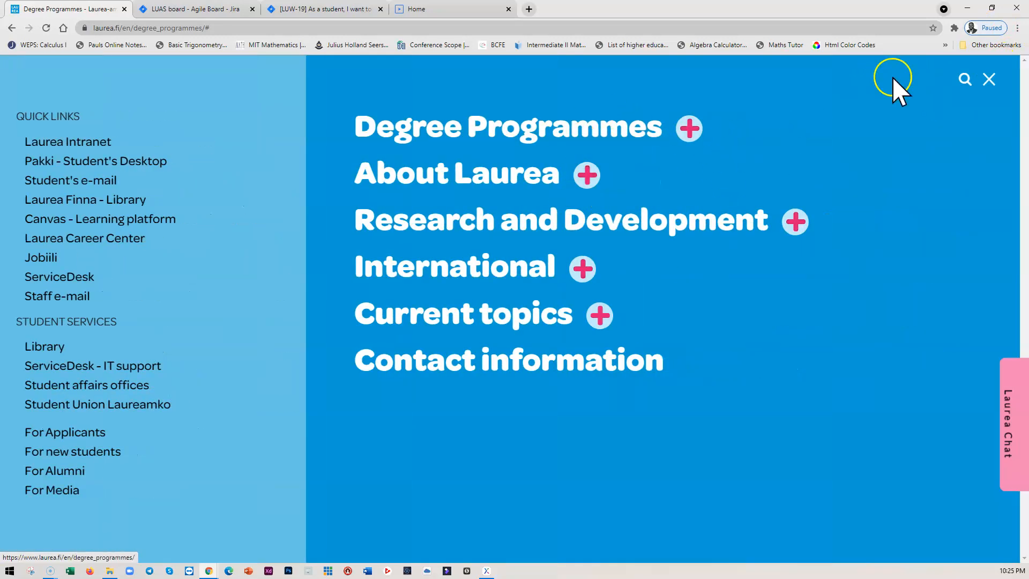
left_click(989, 80)
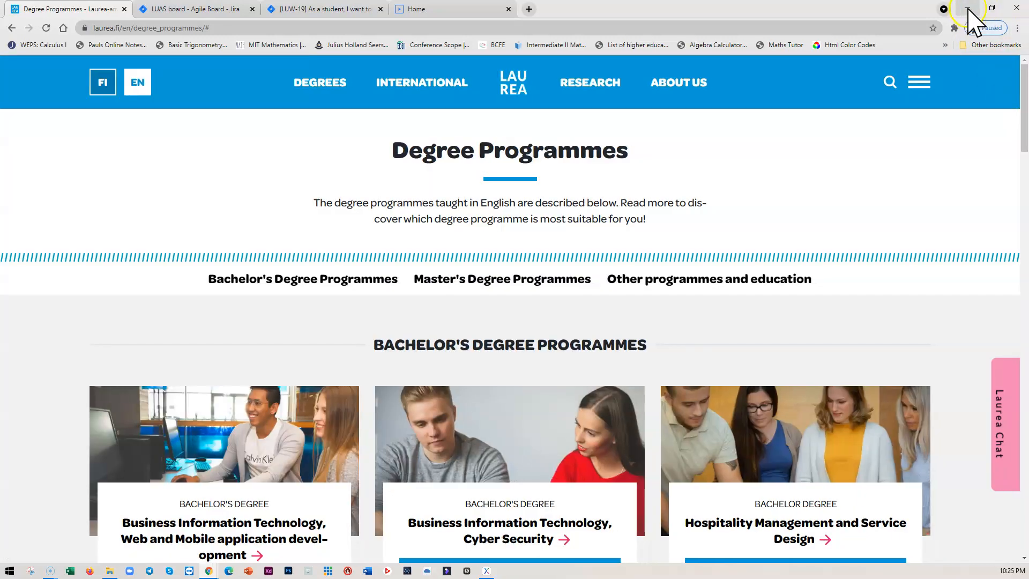
left_click(968, 8)
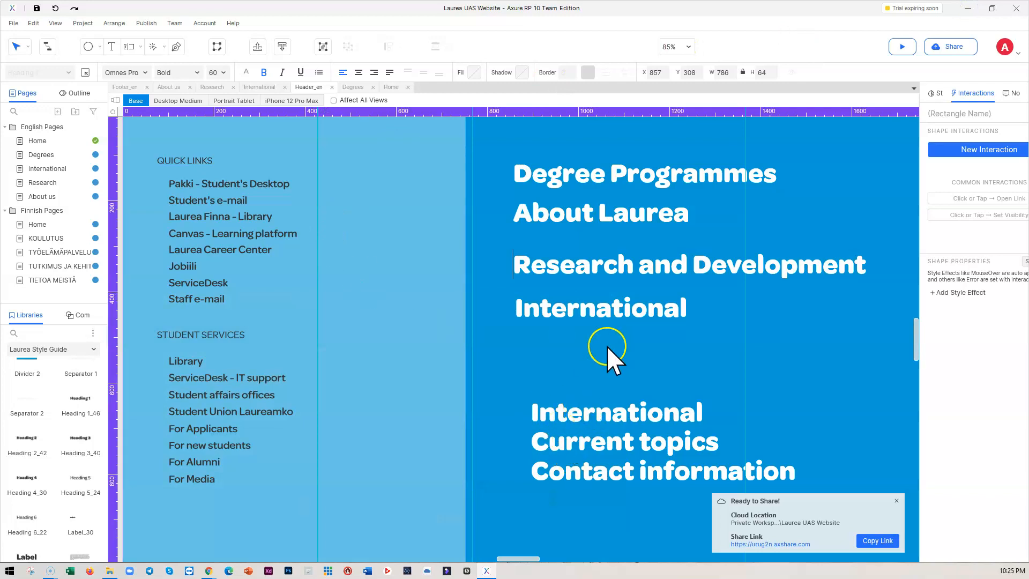
Step: Delete the International line from the lowest menu list, leaving Current topics and Contact information
left_click(558, 416)
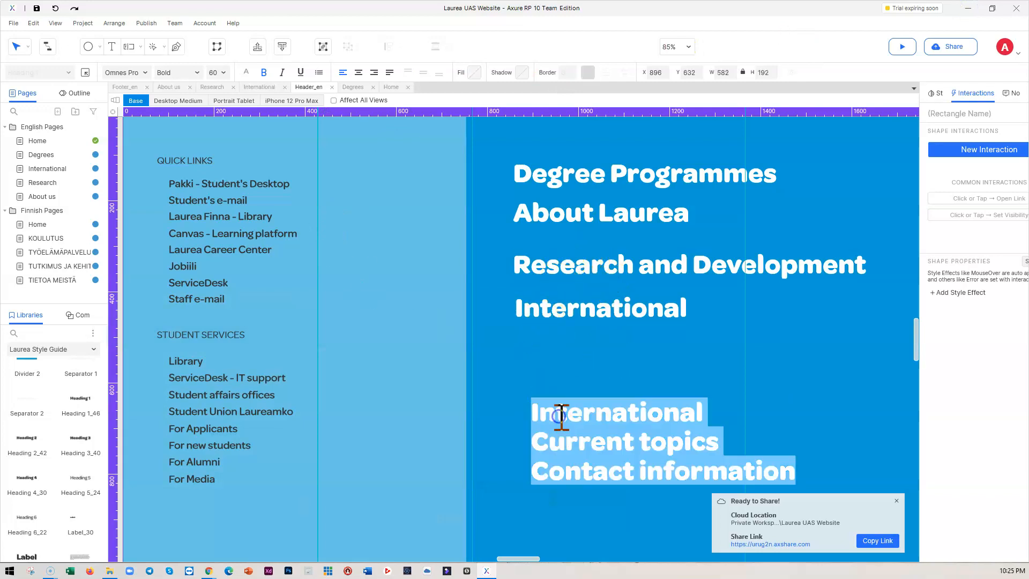
left_click(675, 436)
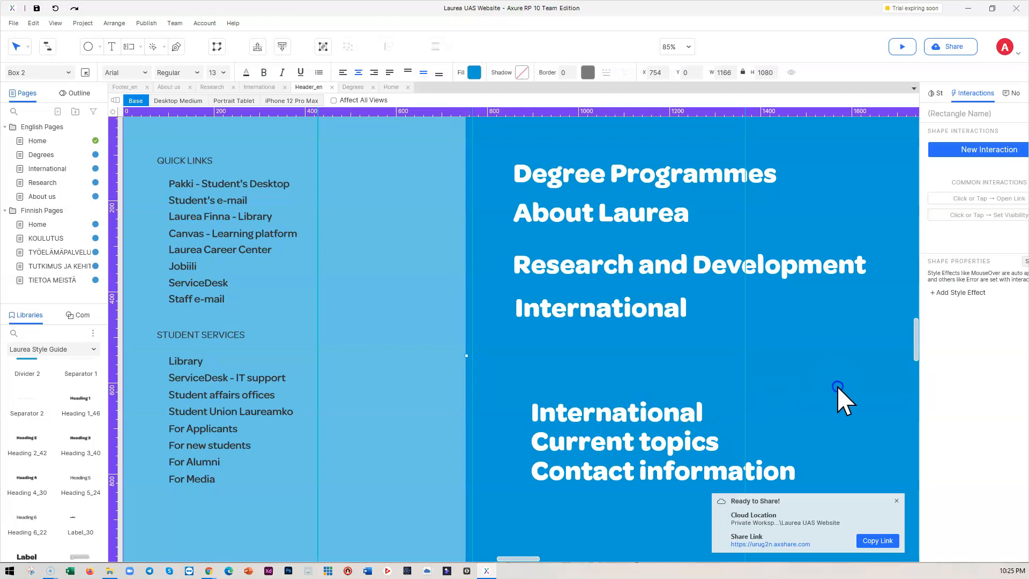
triple_click(711, 410)
left_click_drag(708, 412, 524, 411)
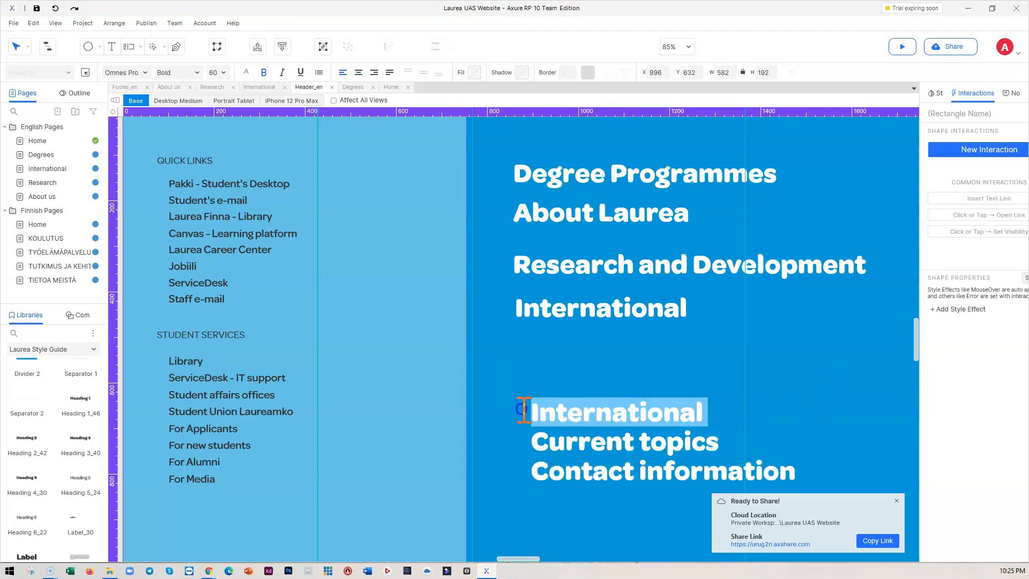
key("BackSpace")
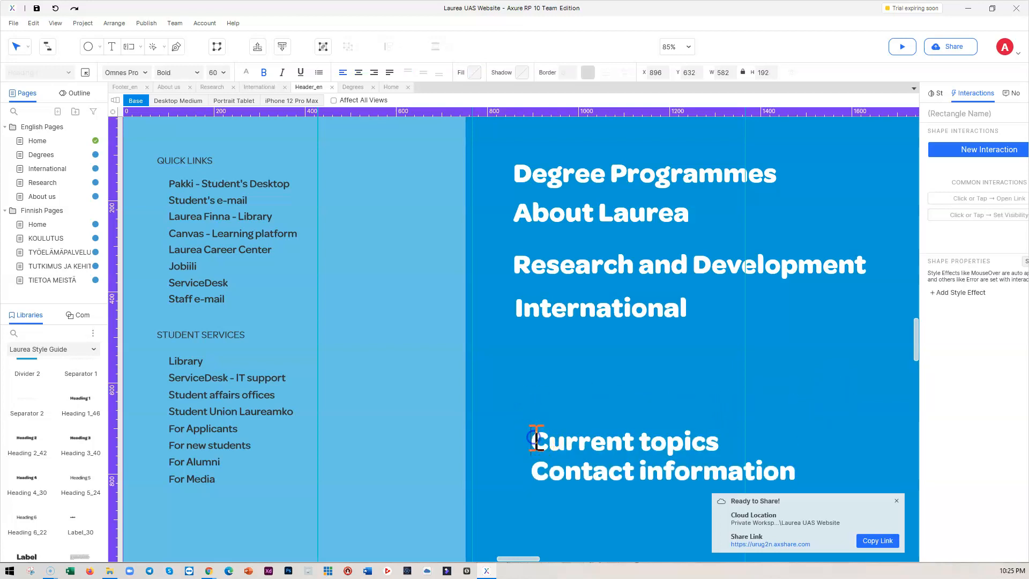
key("BackSpace")
key("Escape")
Step: Duplicate the two-line list to X 861, Y 494 under International and delete the copy's Contact information line
left_click_drag(669, 416, 652, 353)
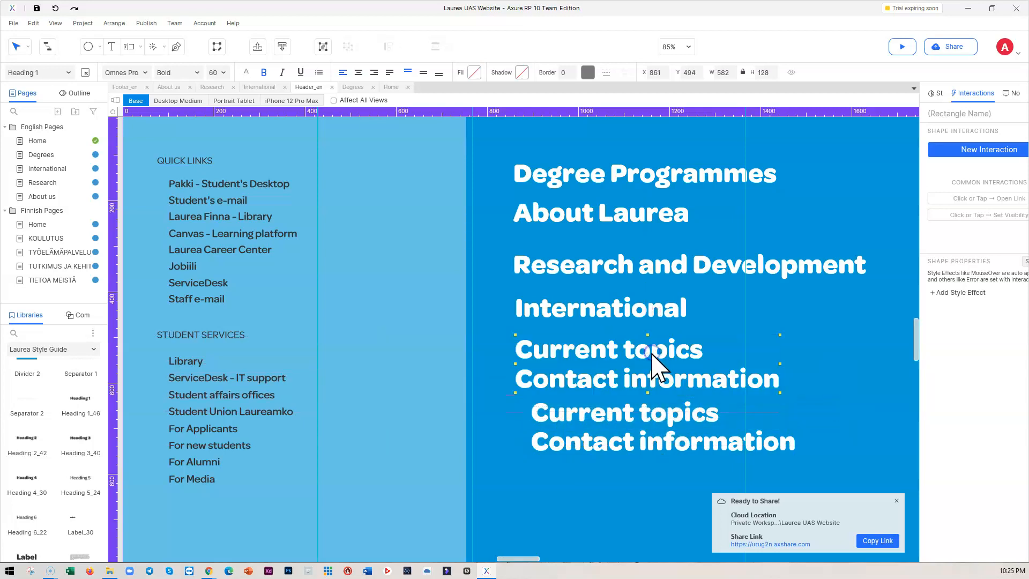
left_click(706, 353)
left_click_drag(779, 377, 433, 376)
key("BackSpace")
key("BackSpace")
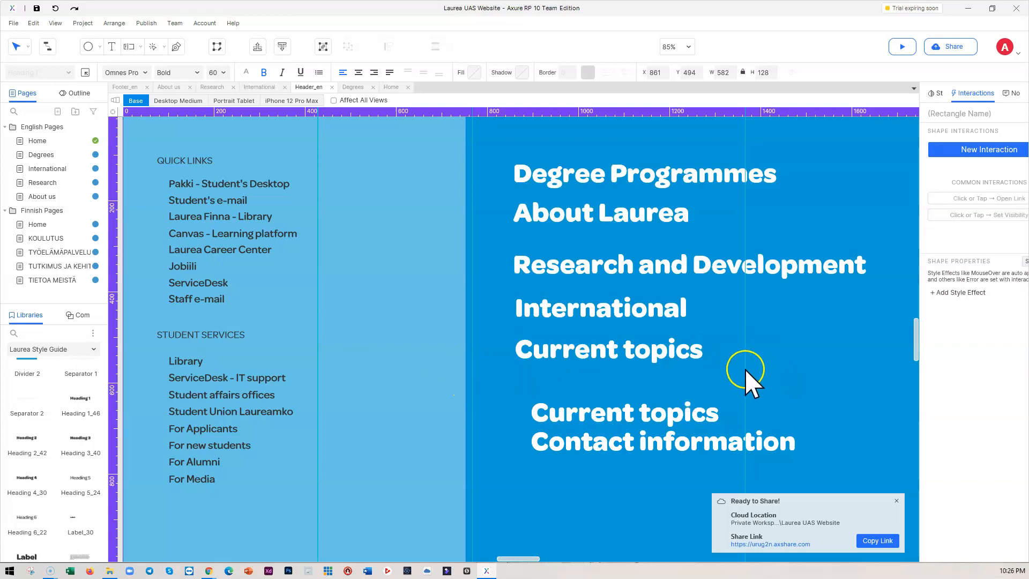
Step: Delete the Current topics line from the lowest list and move the Contact information heading to X 861, Y 589
double_click(690, 414)
left_click(693, 414)
left_click_drag(727, 413, 460, 408)
key("BackSpace")
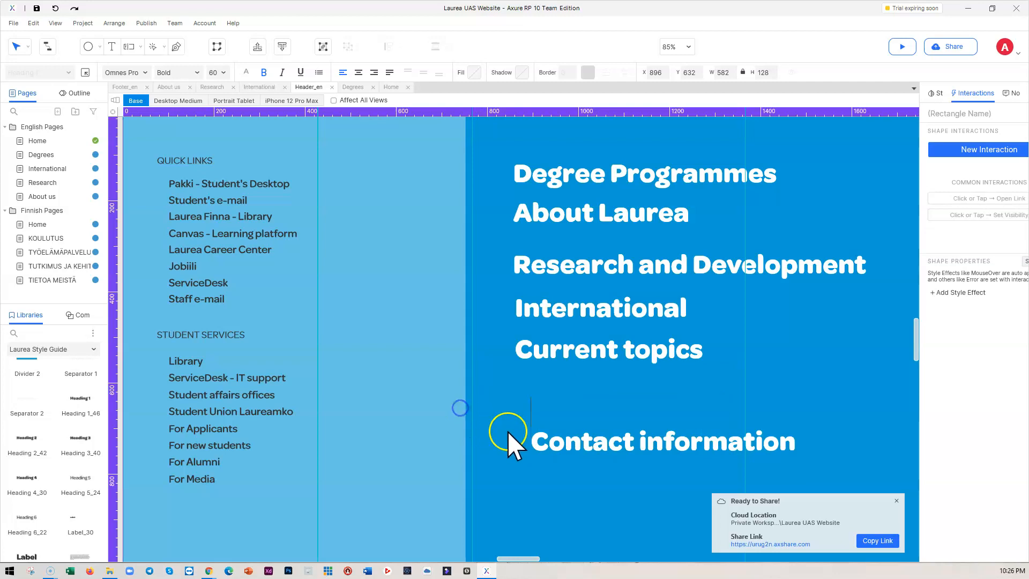
key("BackSpace")
key("Escape")
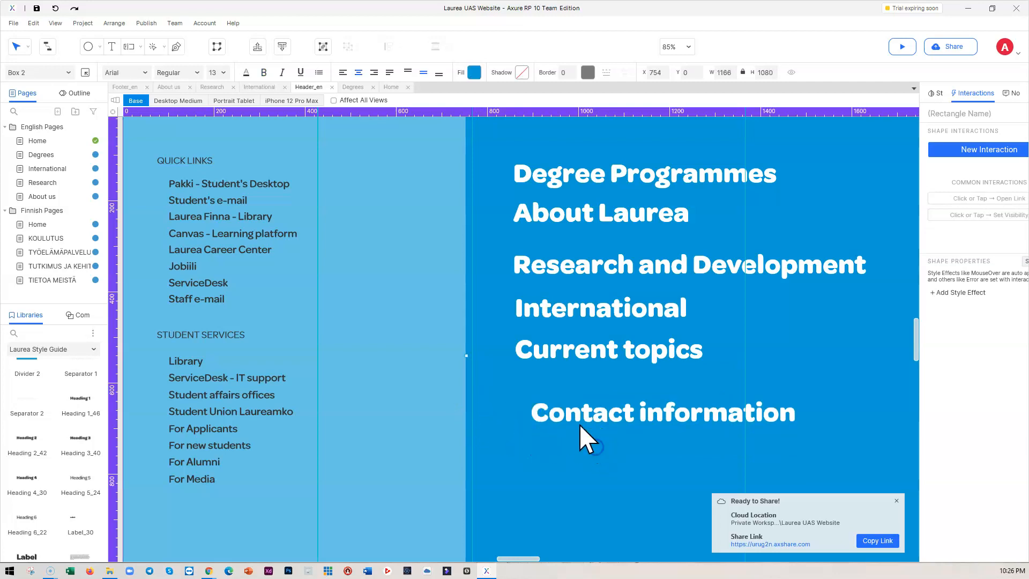
left_click_drag(567, 416, 551, 396)
Step: Switch to Chrome, examine the expanded Current topics and Research and Development submenus on the Laurea site, and return to Axure RP
mouse_move(209, 569)
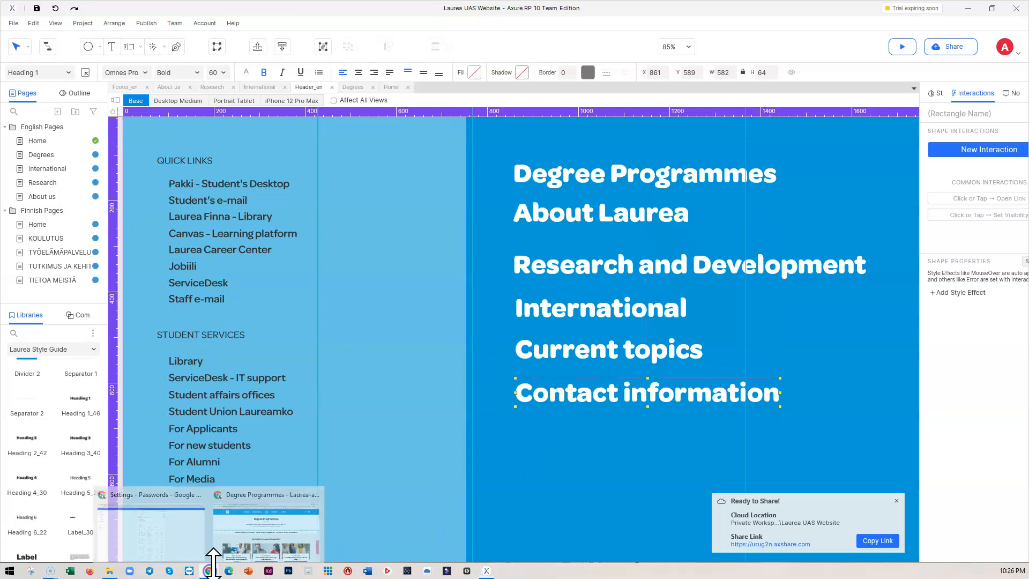
left_click(246, 544)
left_click(916, 86)
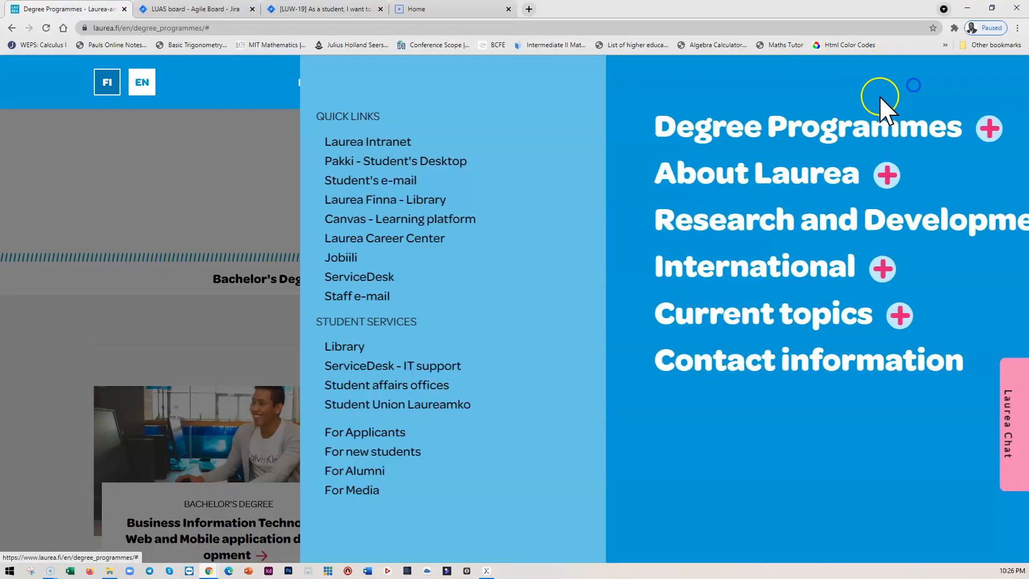
left_click(600, 317)
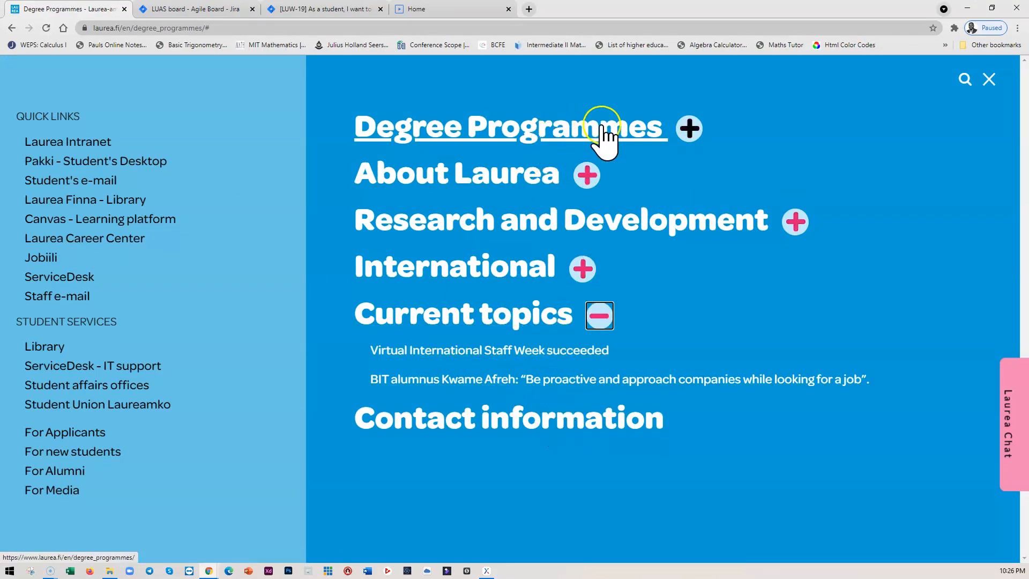
left_click(796, 219)
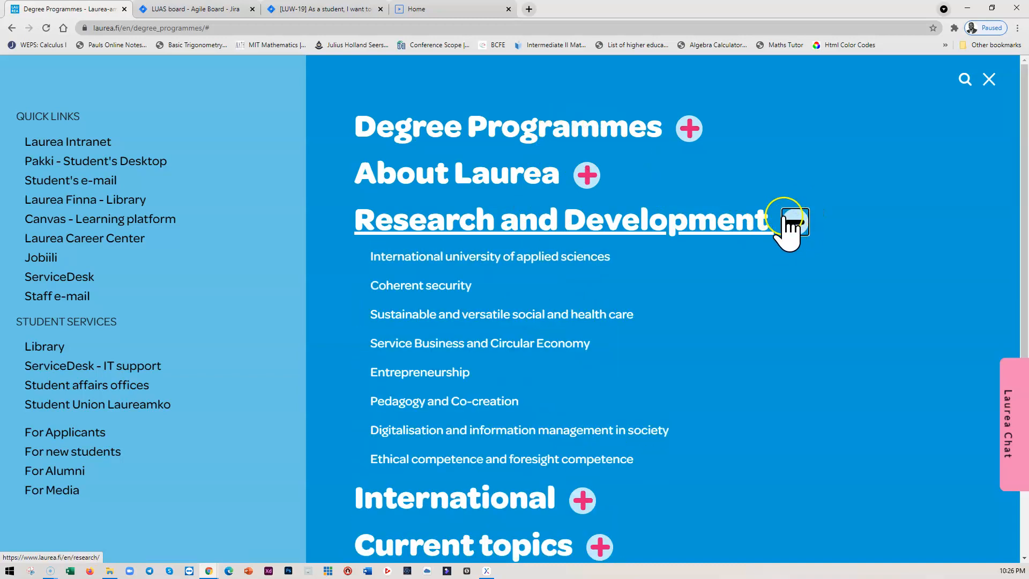
left_click(991, 78)
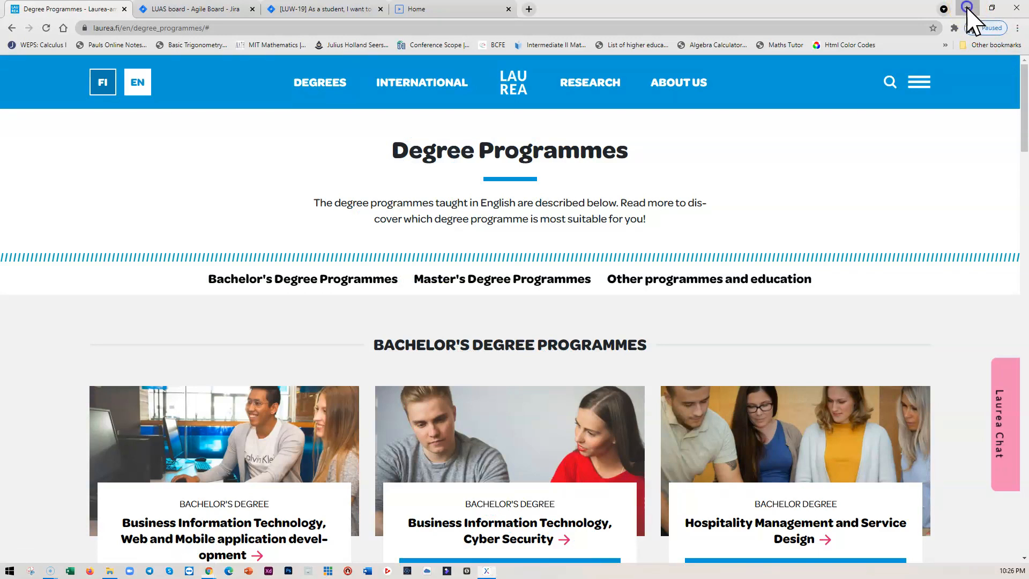
left_click(968, 7)
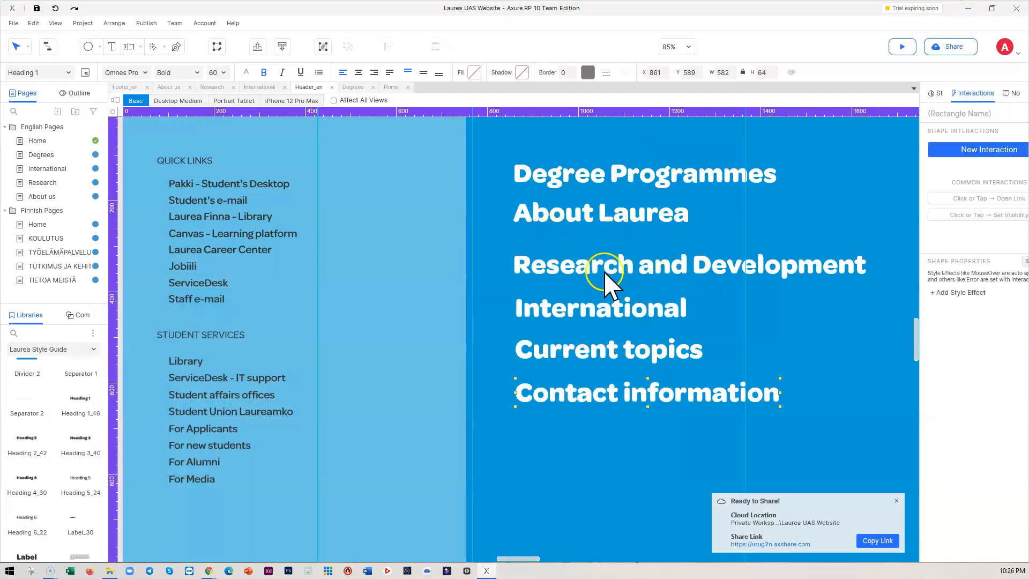
Step: Set the Research and Development and International headings to a height of 80 and middle-align their text vertically
left_click(569, 264)
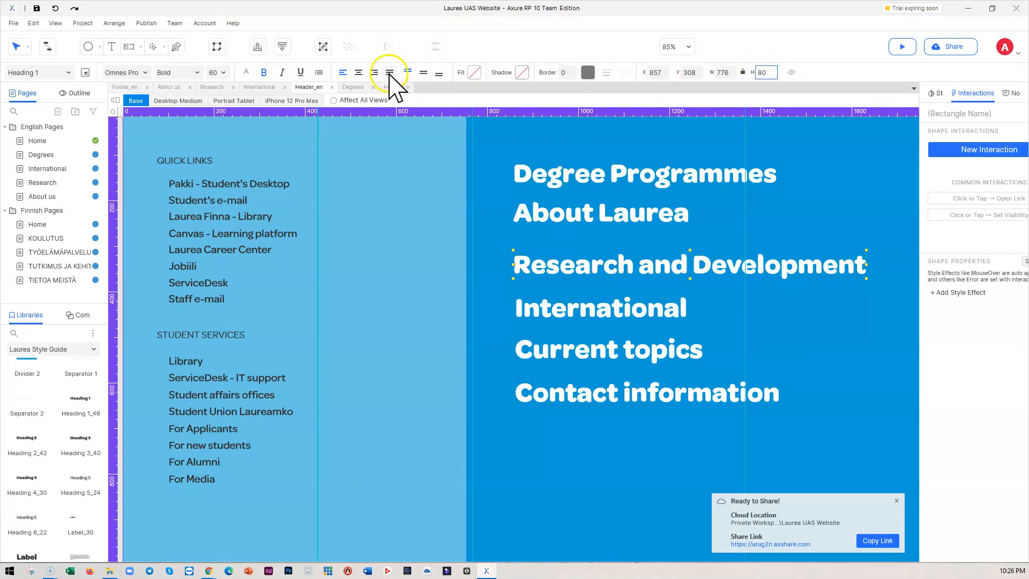
left_click(423, 72)
left_click(775, 327)
left_click(616, 313)
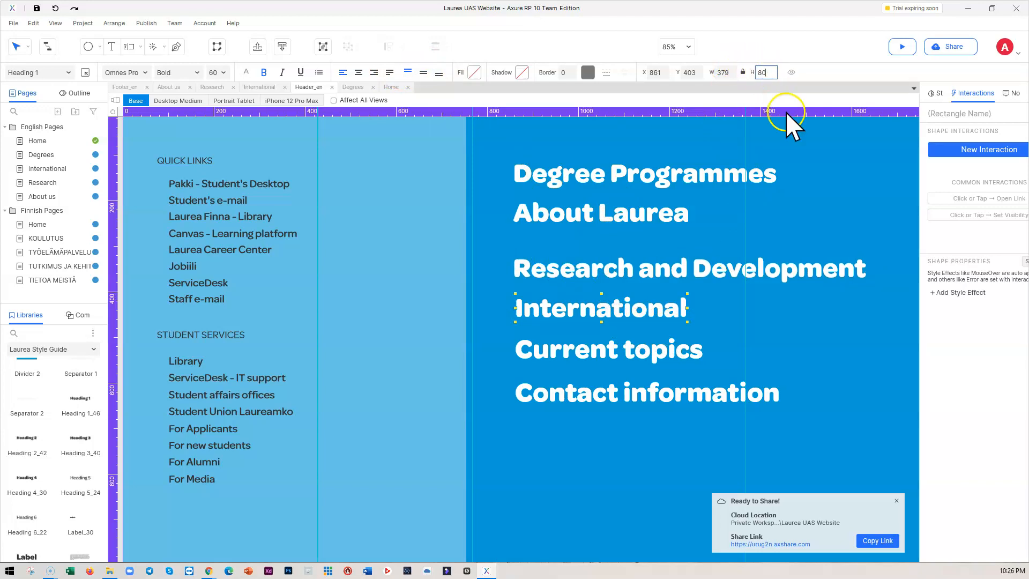
left_click(424, 73)
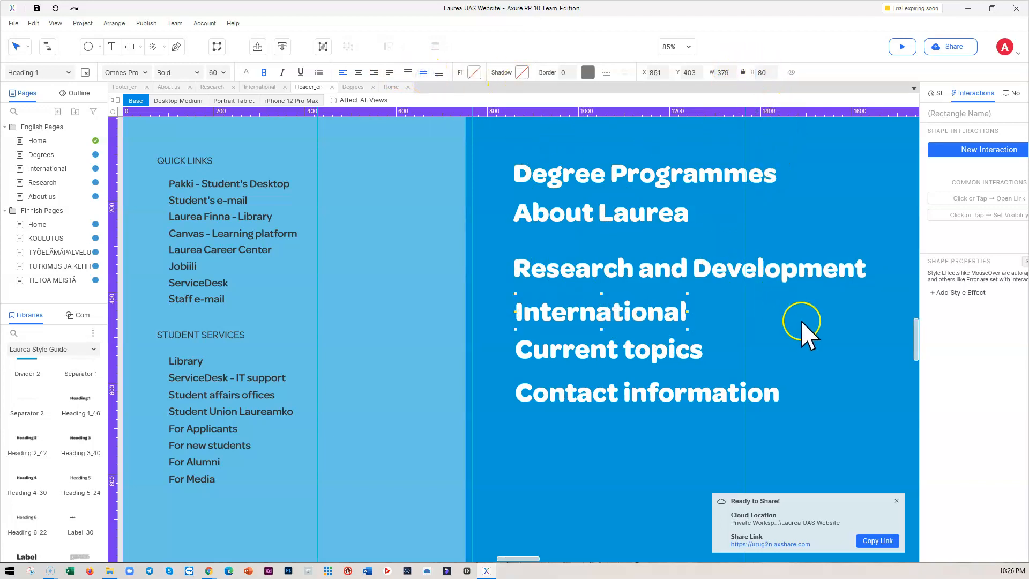
Step: Stack About Laurea at Y 180 and Research and Development at X 861, Y 260 directly beneath the Degree Programmes heading
mouse_move(590, 217)
left_mouse_down()
mouse_move(581, 224)
mouse_move(580, 209)
left_mouse_up()
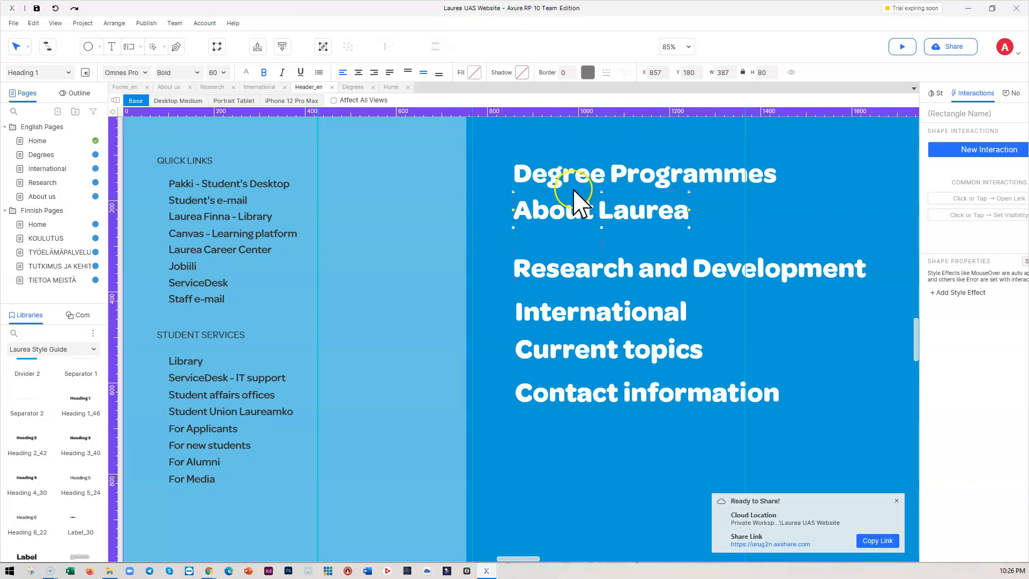
left_click_drag(568, 283, 570, 262)
left_click(599, 199)
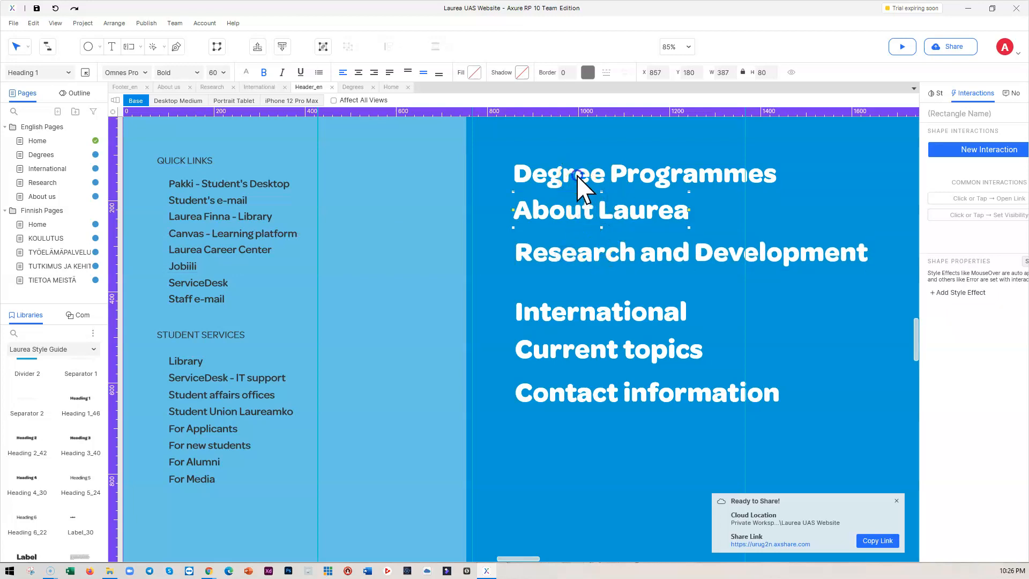
left_click(582, 173)
left_click(590, 206)
left_click(588, 248, "shift")
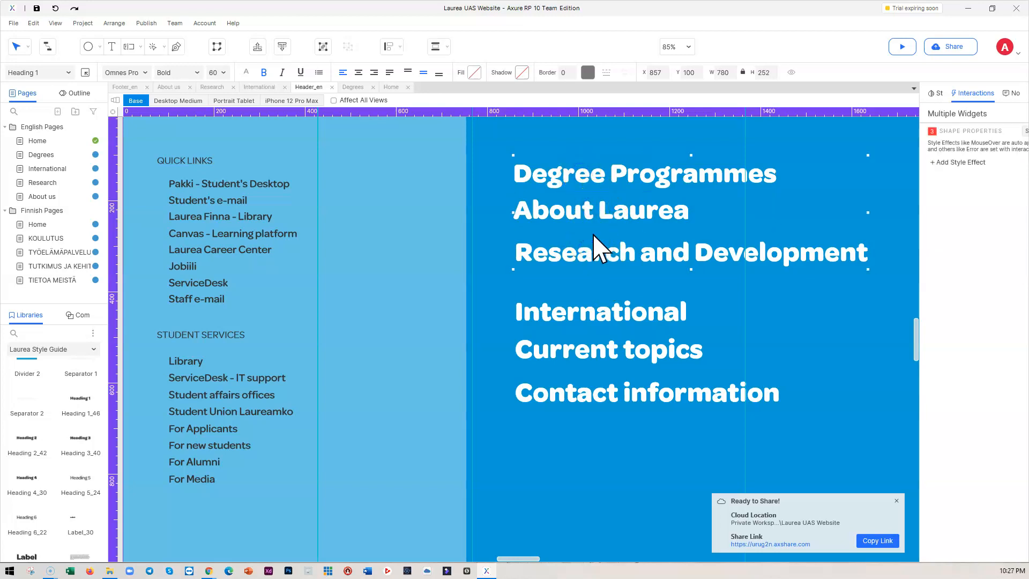
left_click(586, 245)
left_click_drag(586, 248, 588, 243)
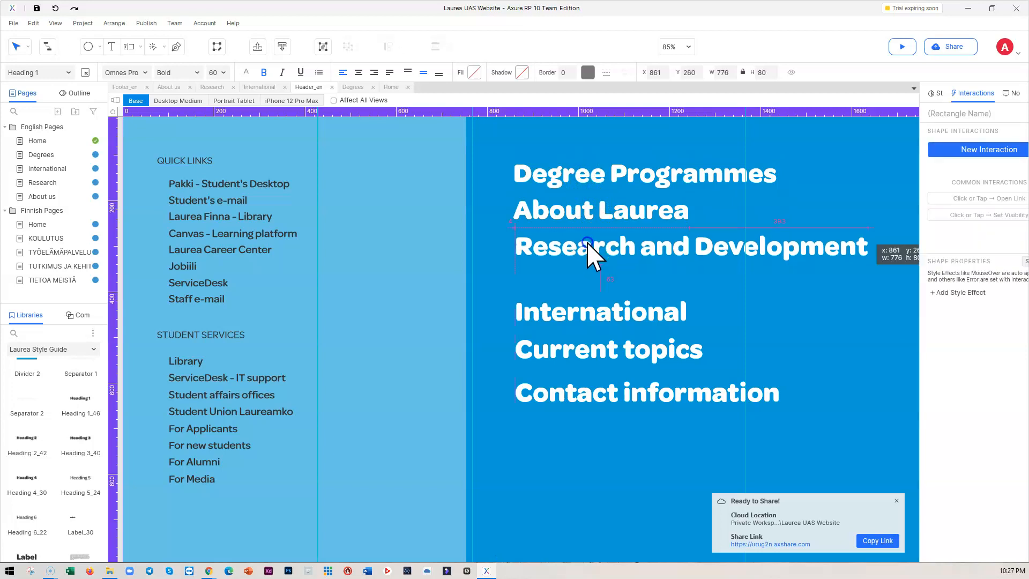
Step: Move the International heading up so it sits directly beneath Research and Development
left_click(612, 310)
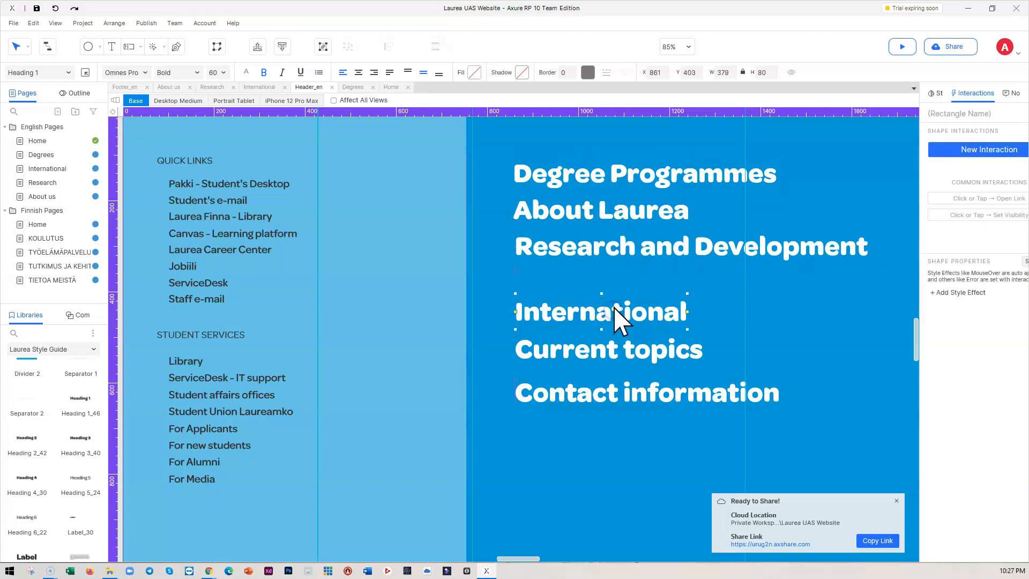
left_click_drag(590, 304, 587, 283)
left_click(586, 248)
Step: Match the Current topics heading to the height and vertical middle alignment of those above, and stack it directly beneath International
left_click(575, 350)
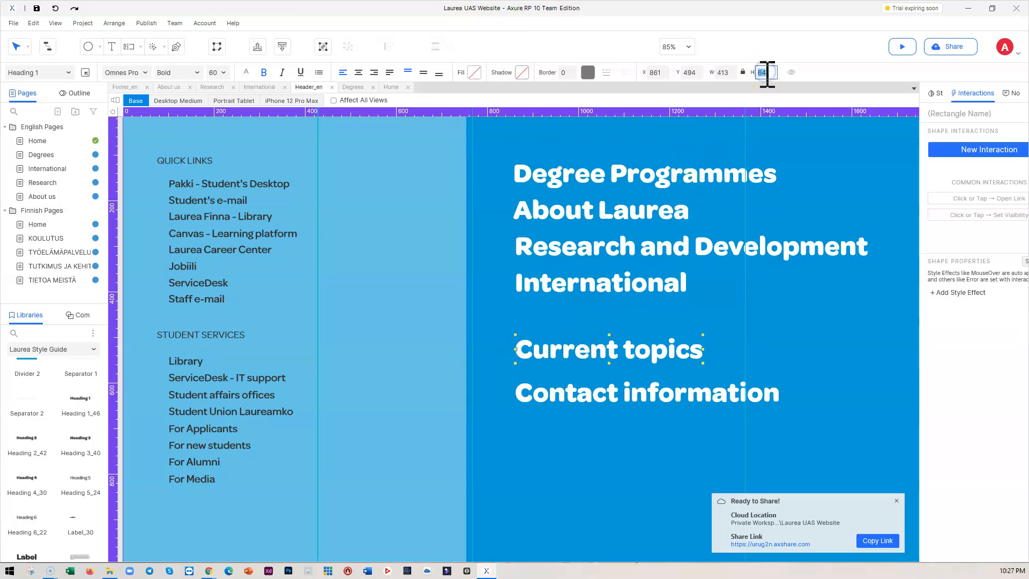
left_click(423, 72)
left_click_drag(606, 359, 604, 326)
Step: Set the Contact information heading to a height of 80 with middle-aligned text, and stack it beneath Current topics at Y 500
left_click(603, 388)
left_click(764, 72)
type("80")
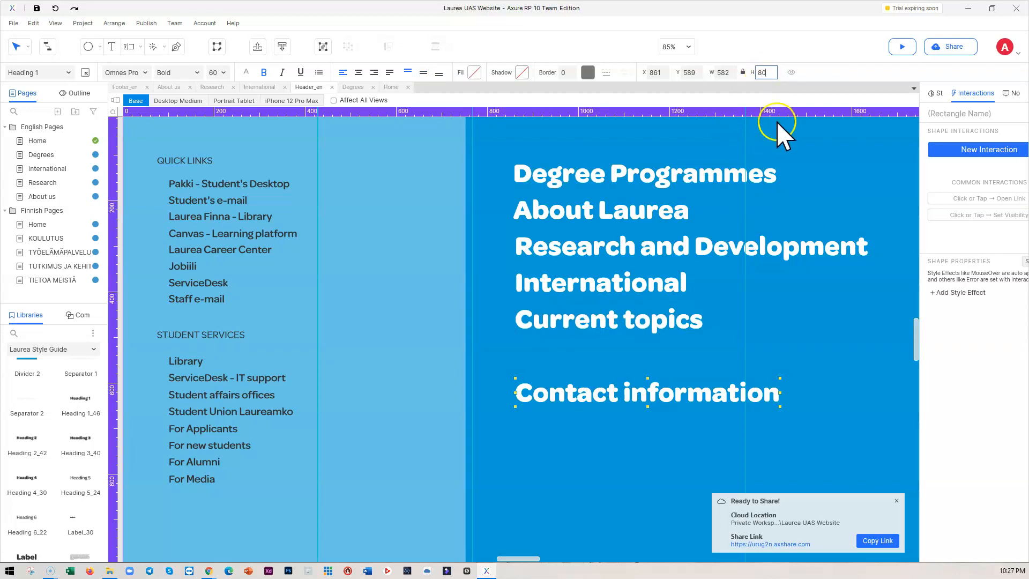
left_click(422, 73)
left_click_drag(590, 403, 592, 361)
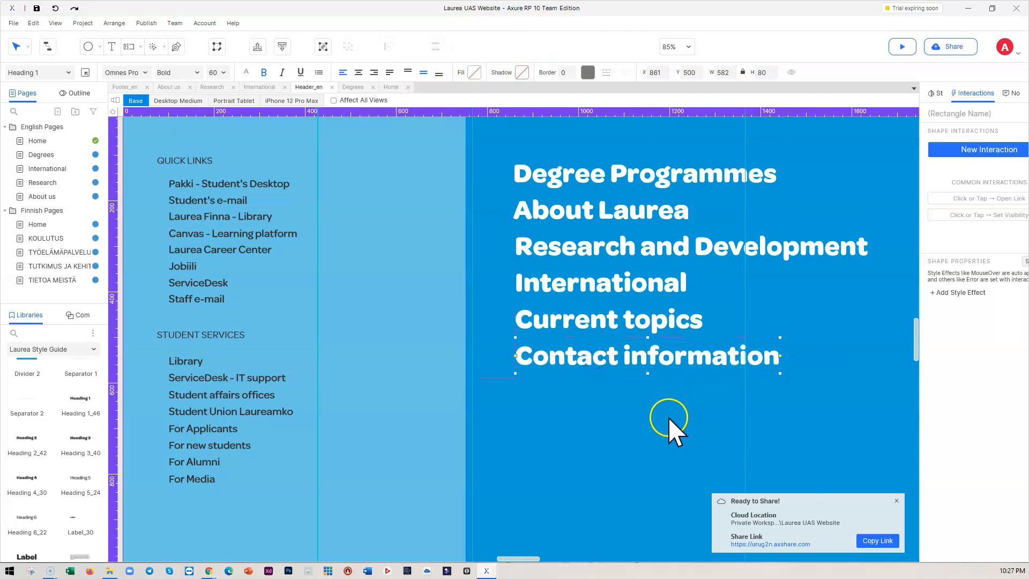
left_click(648, 403)
left_click(612, 266)
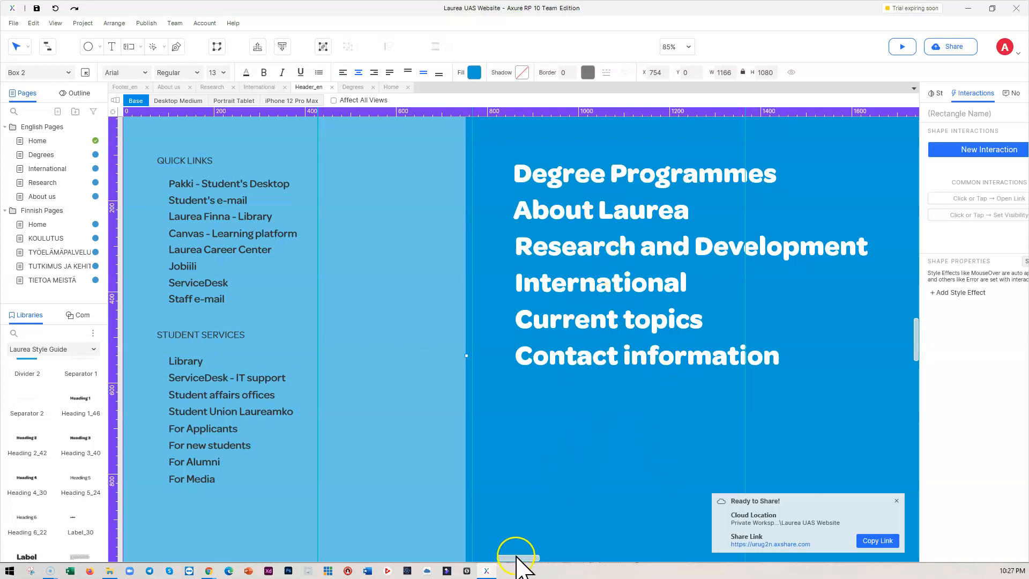
Step: Switch to Chrome, examine the plus buttons beside the headings in the Laurea site menu, and return to Axure RP
left_click_drag(518, 557, 523, 558)
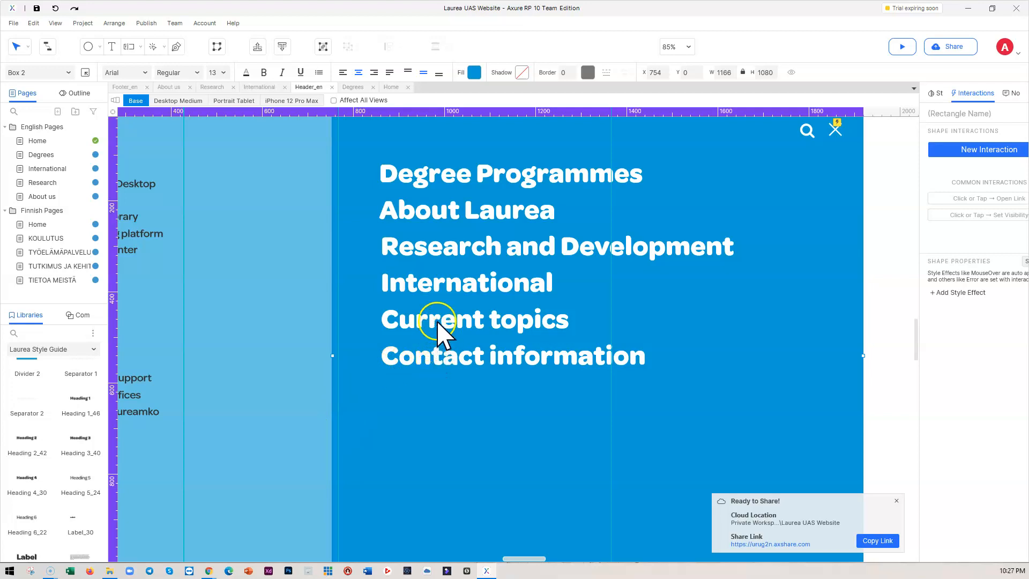
scroll(64, 435, "up", 4)
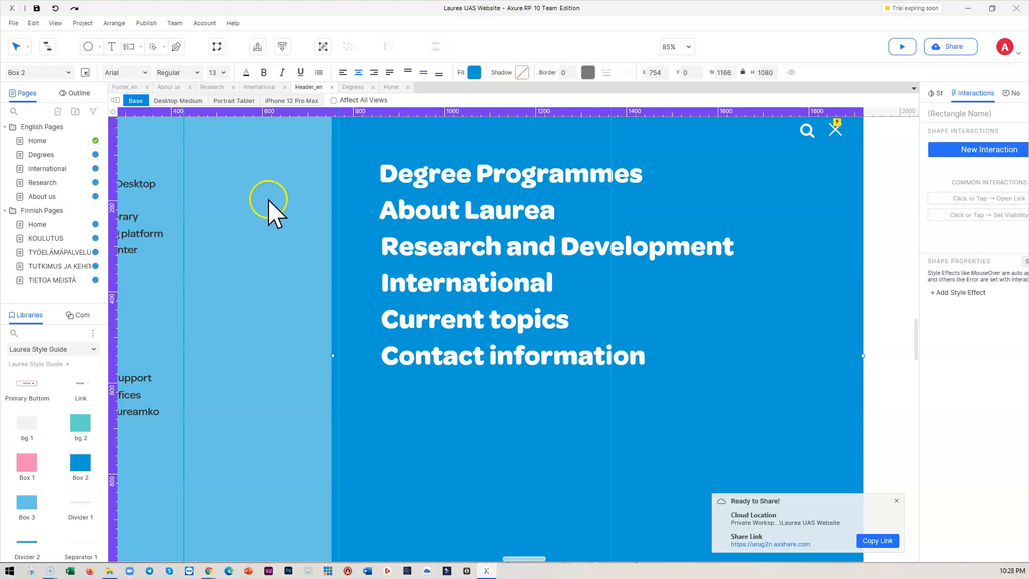
mouse_move(211, 573)
left_click(248, 542)
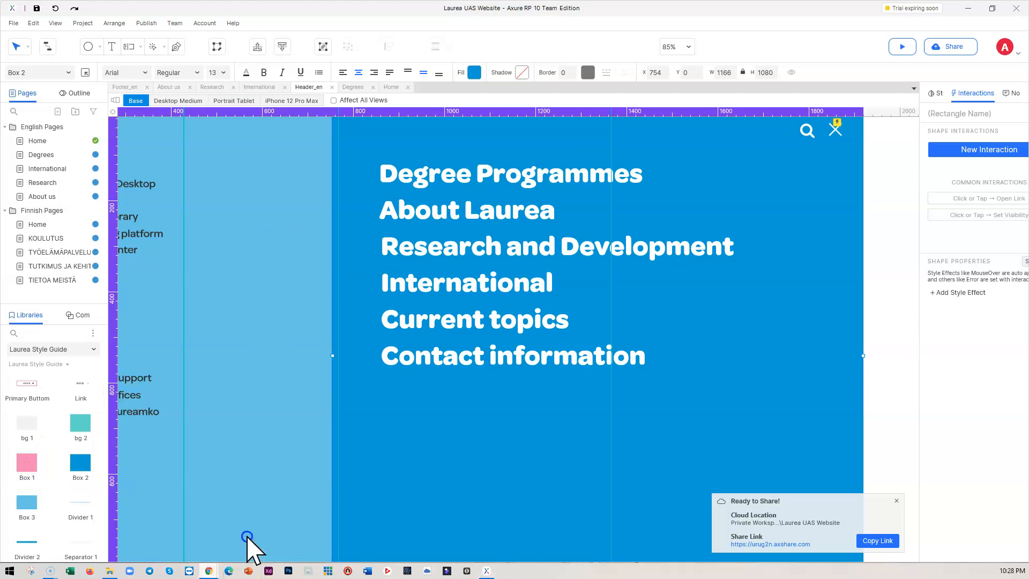
left_click(920, 85)
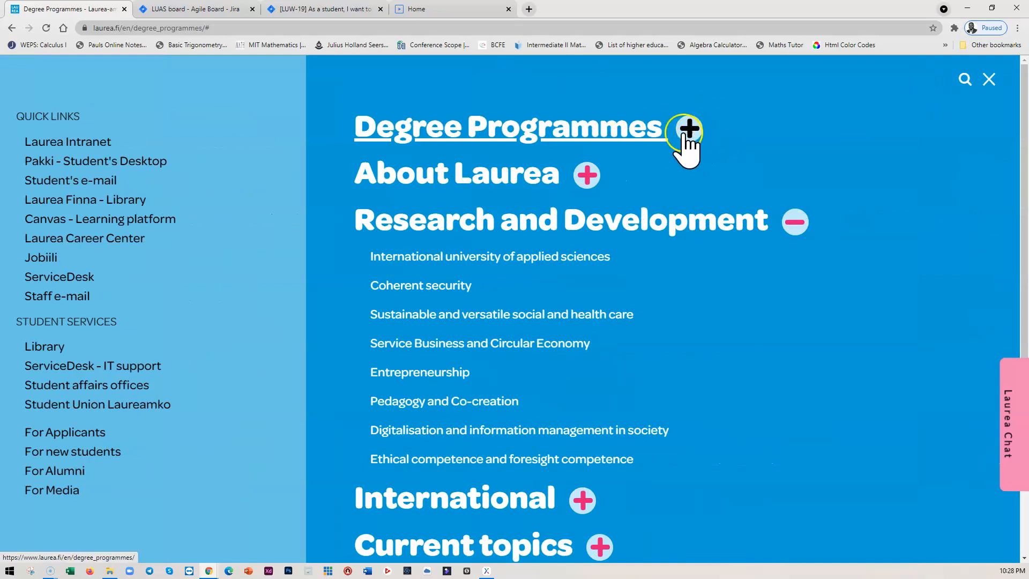
left_click(969, 8)
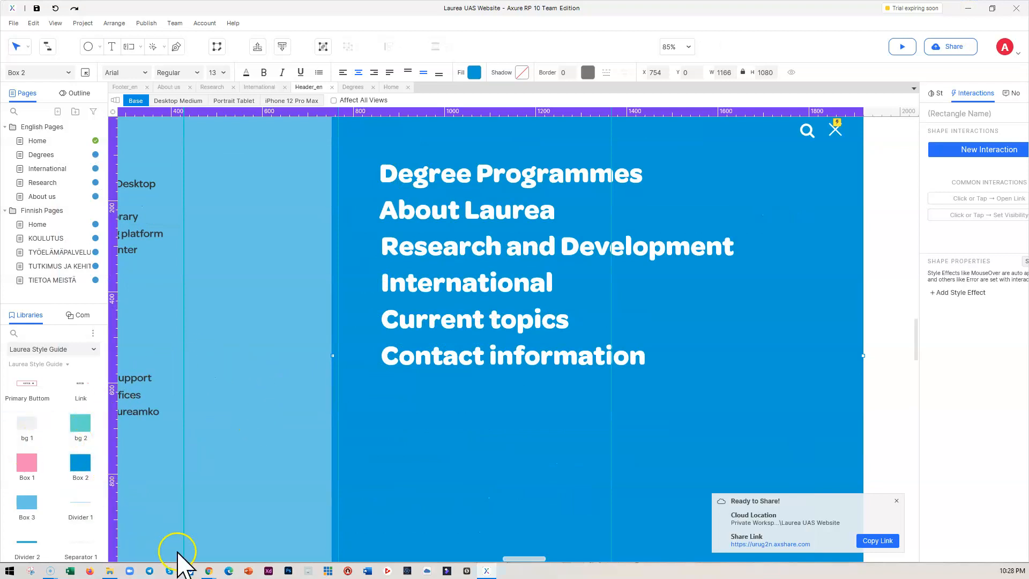
Step: Switch to Chrome, inspect the Degree Programmes expand button's background colour in the developer tools, and return to Axure RP
mouse_move(206, 574)
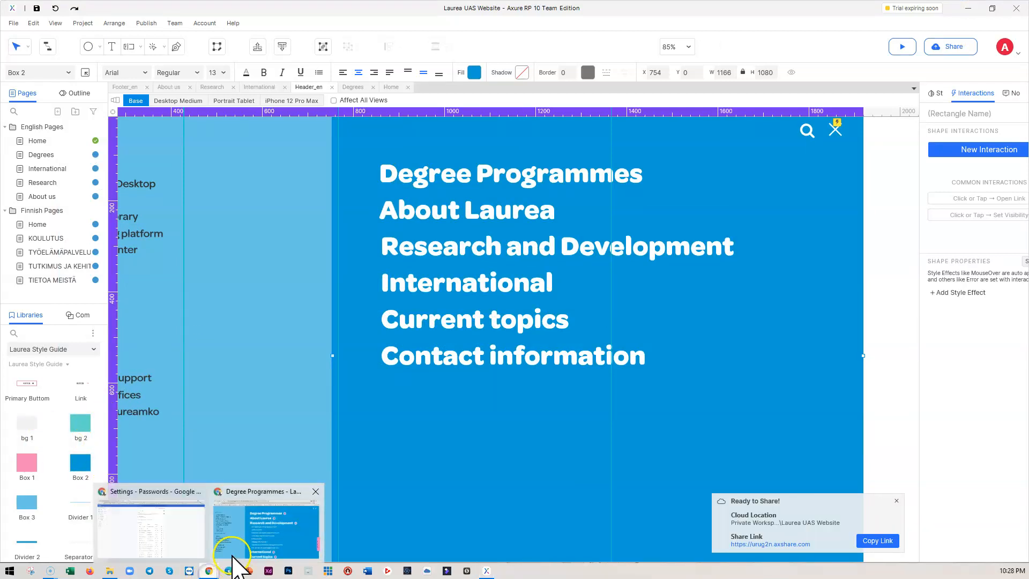
left_click(244, 552)
right_click(693, 304)
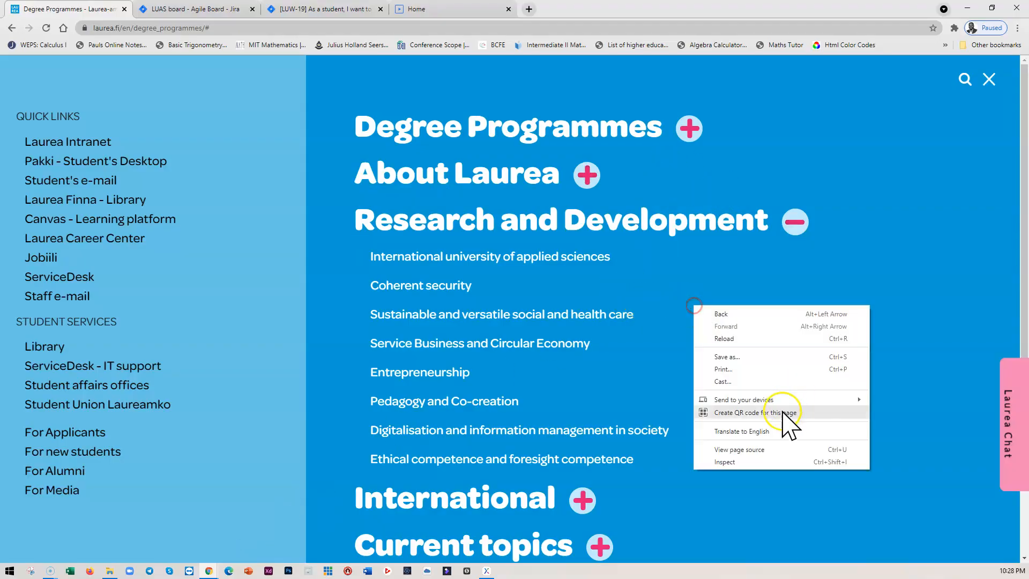
left_click(732, 455)
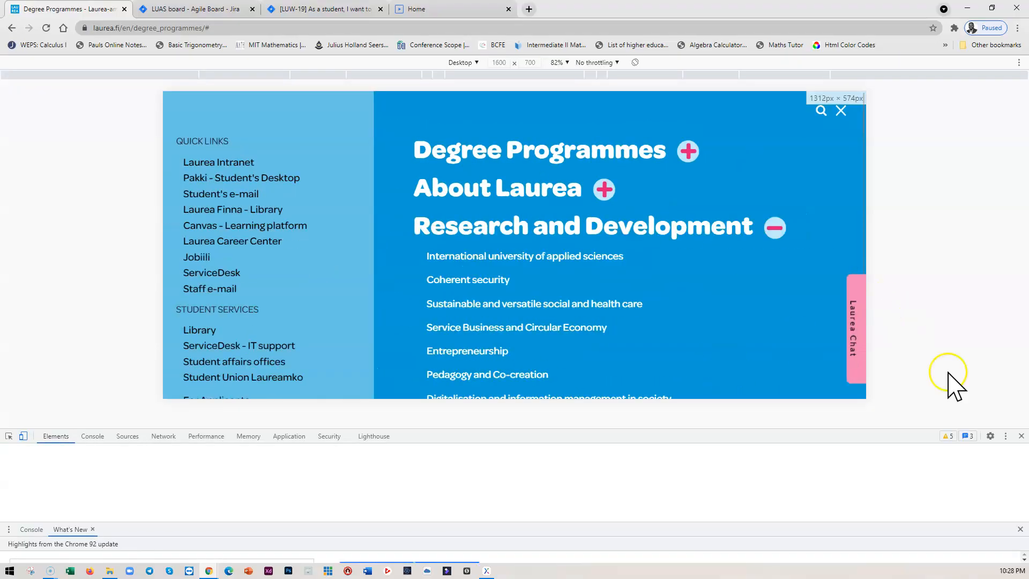
left_click(1021, 436)
right_click(711, 401)
left_click(742, 552)
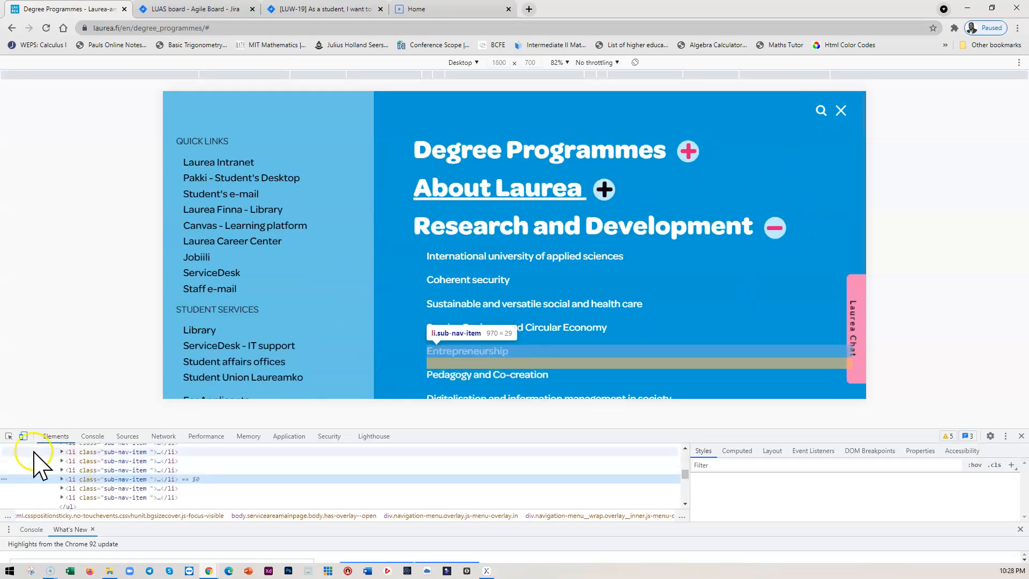
left_click(8, 436)
left_click(688, 152)
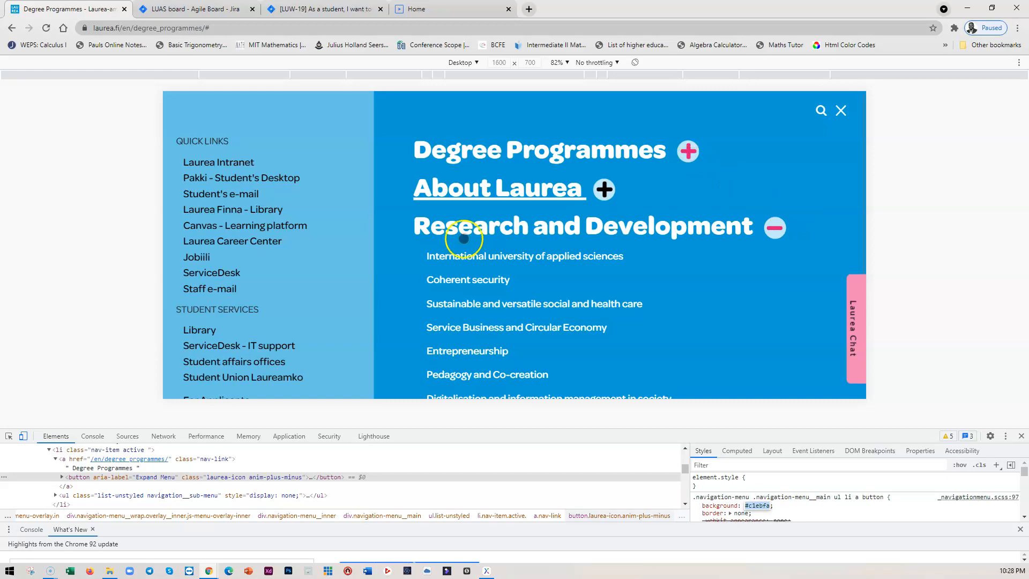
left_click(8, 436)
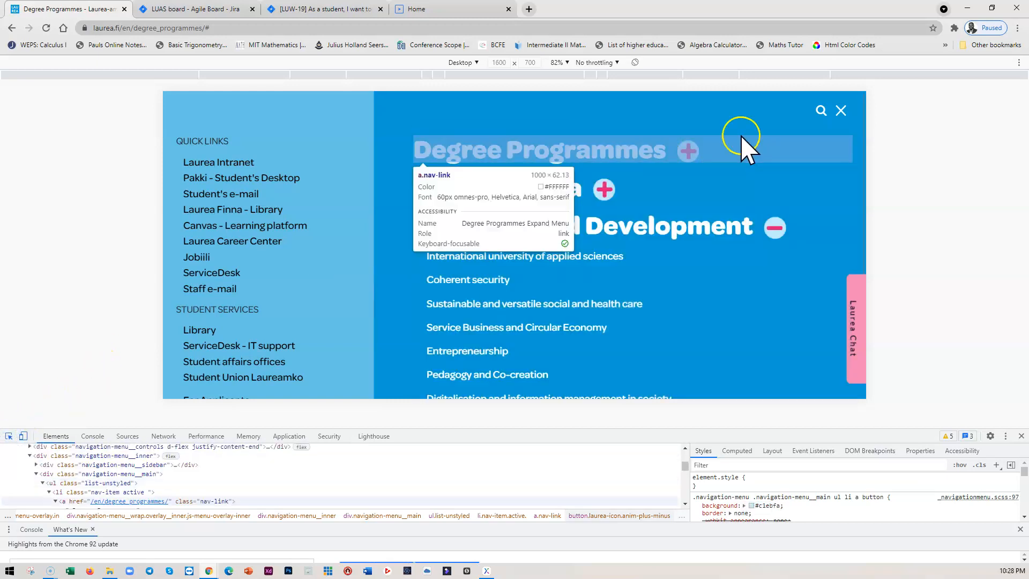
left_click(966, 8)
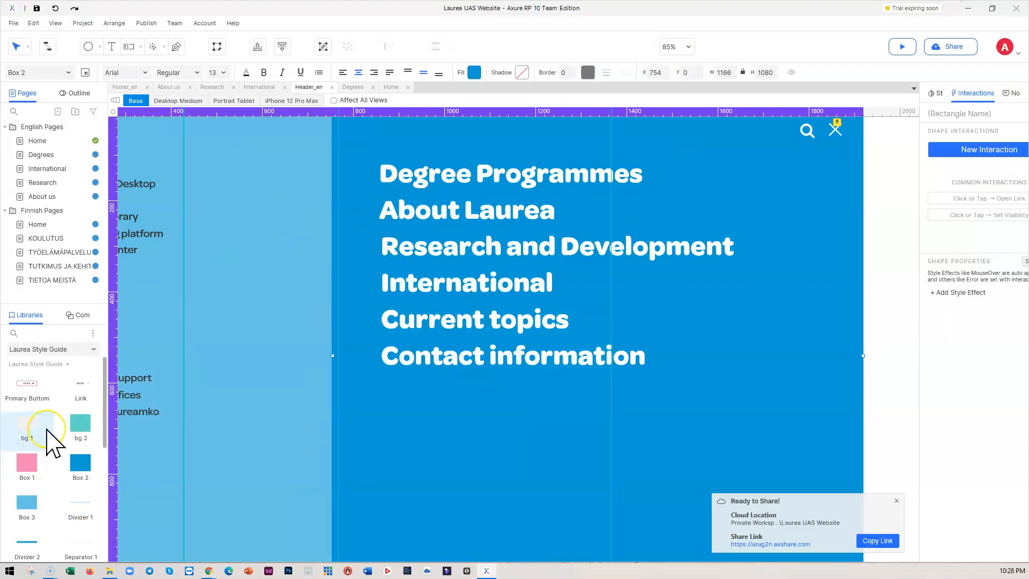
left_click(44, 348)
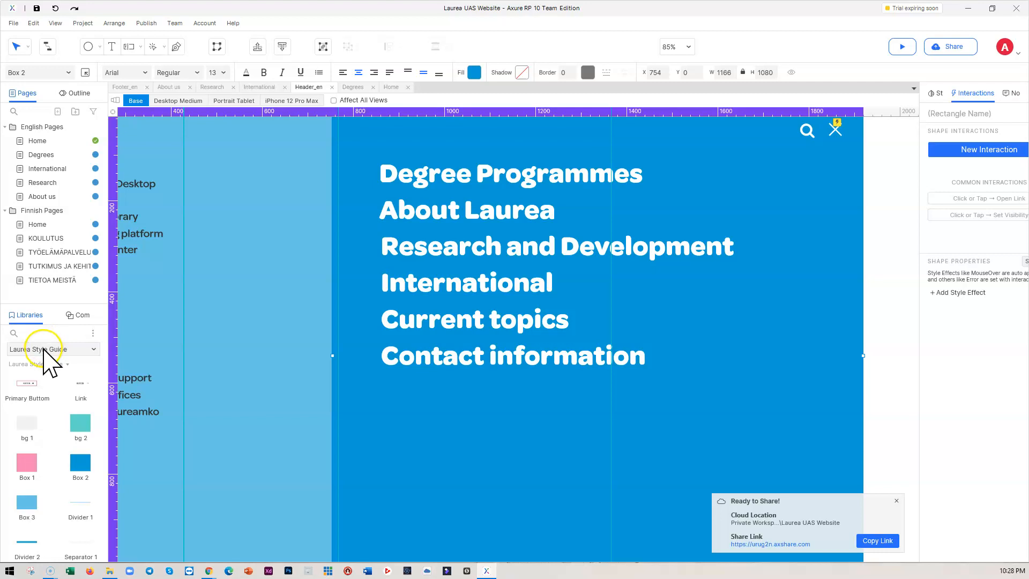
left_click(187, 308)
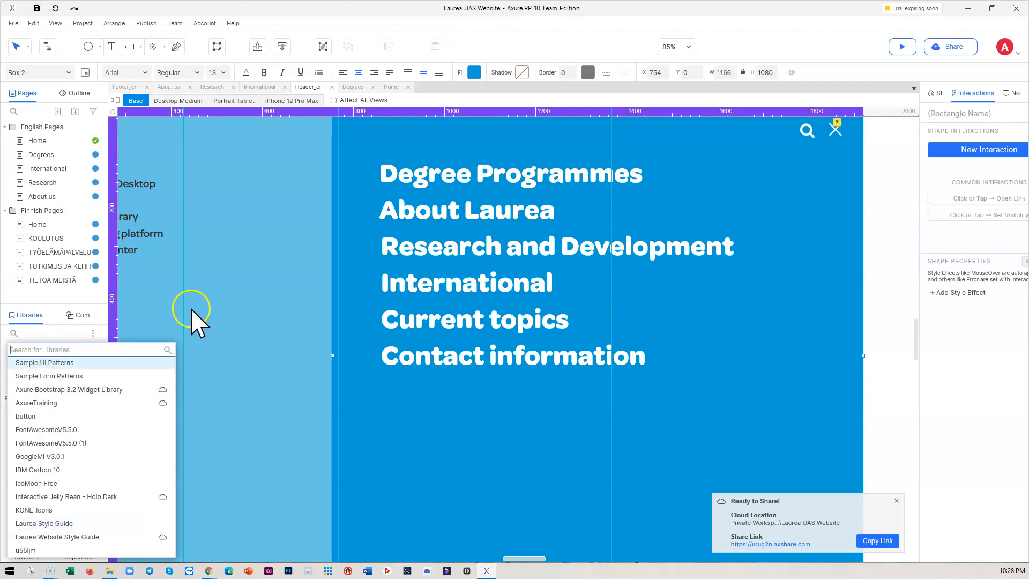
left_click_drag(81, 462, 639, 173)
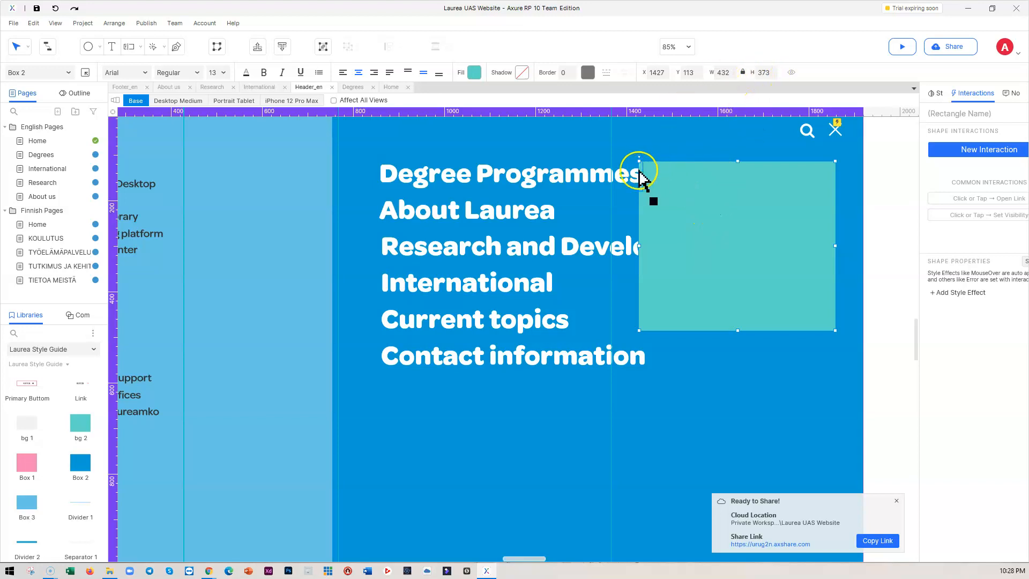
left_click(744, 73)
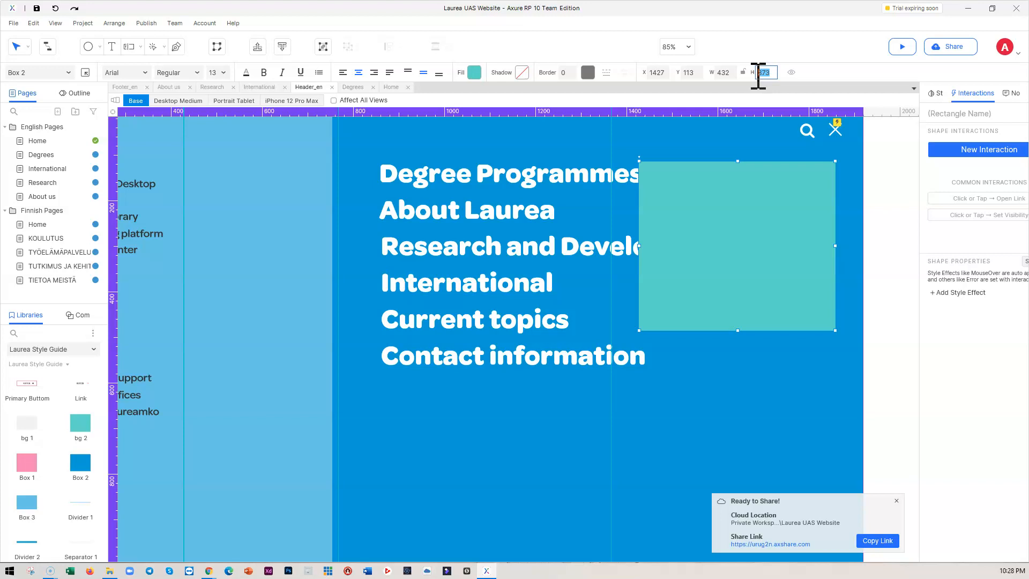
type("432")
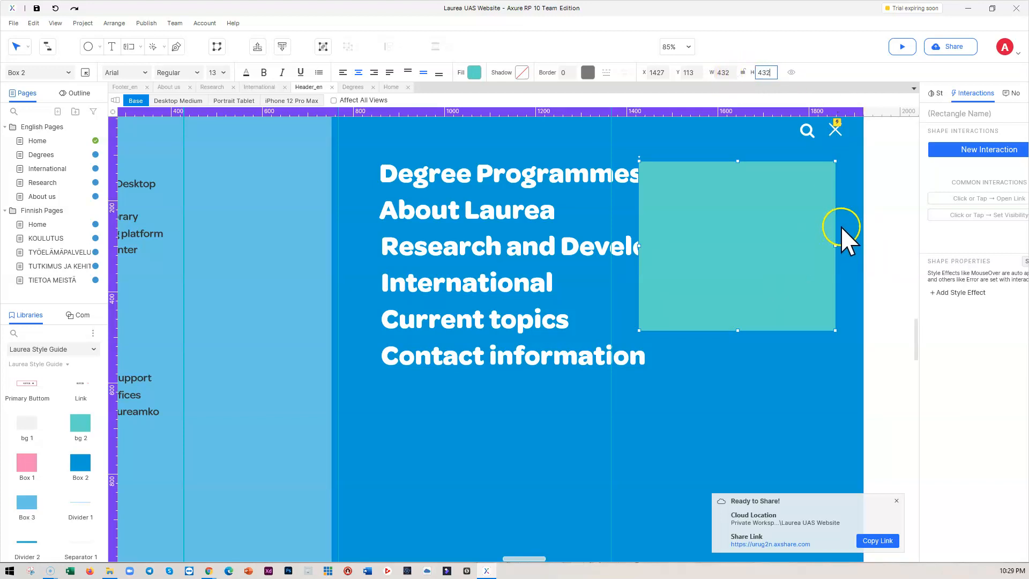
left_click(789, 236)
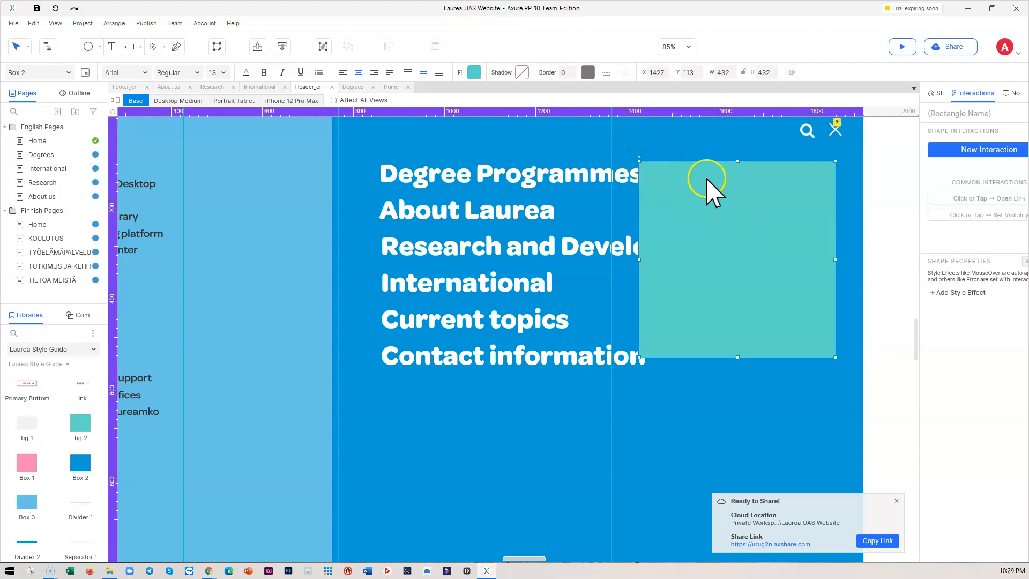
left_click_drag(712, 185, 735, 186)
left_click_drag(667, 161, 783, 153)
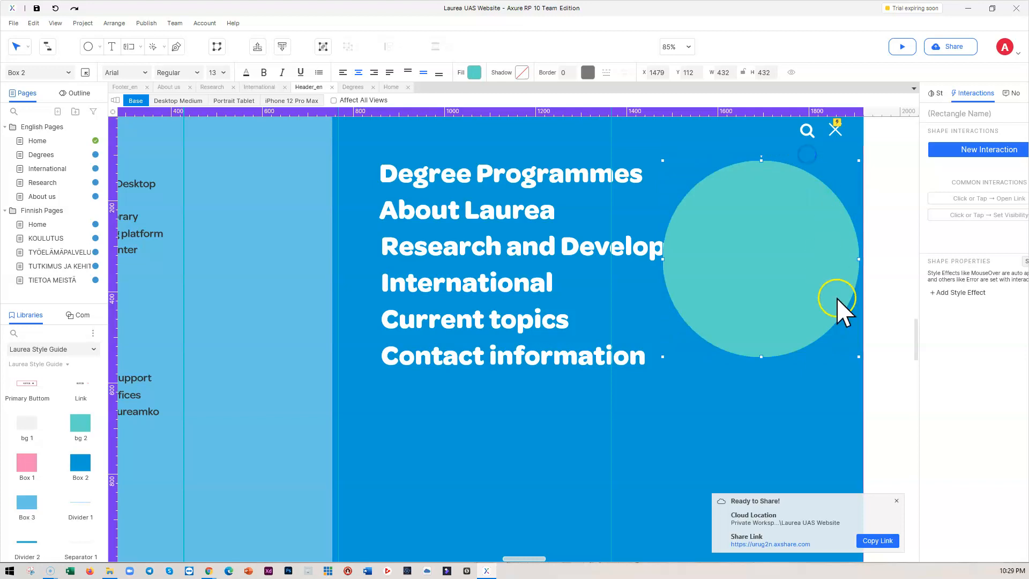
left_click_drag(859, 357, 707, 206)
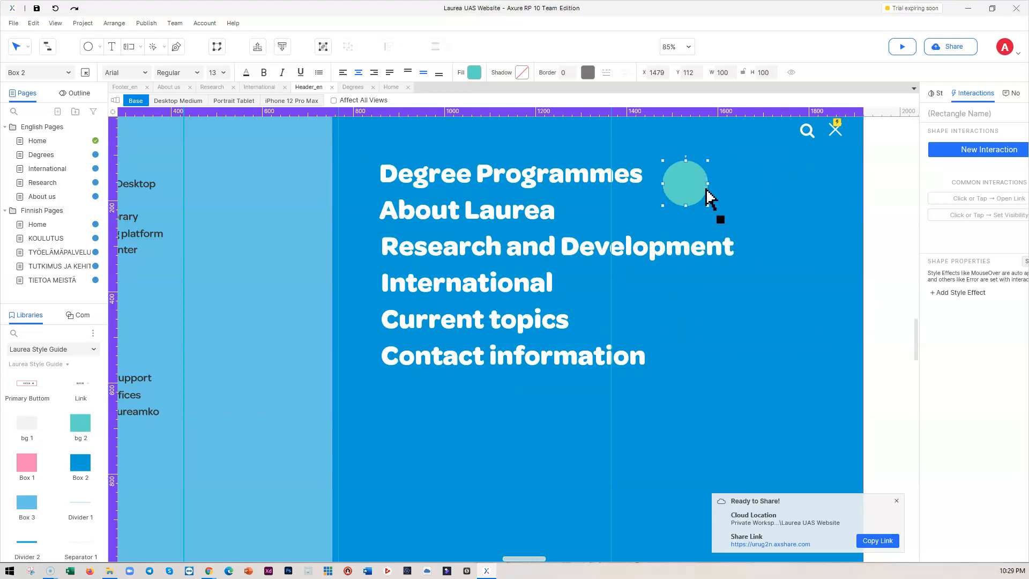
key("Delete")
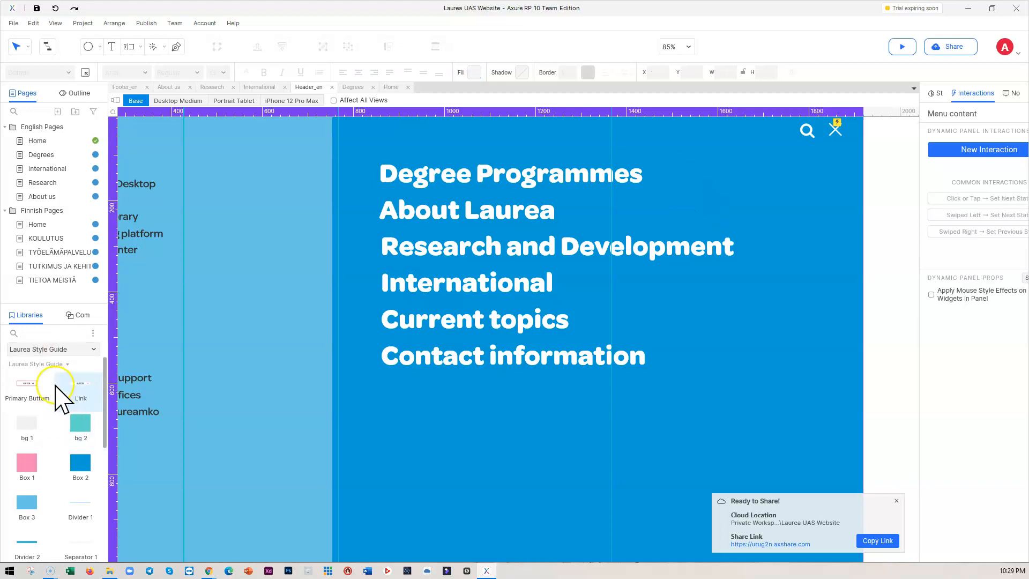
Step: Place an Ellipse from the Default library beside Degree Programmes, sized 50 by 50 at X 1485, Y 126
left_click(49, 347)
left_click(29, 377)
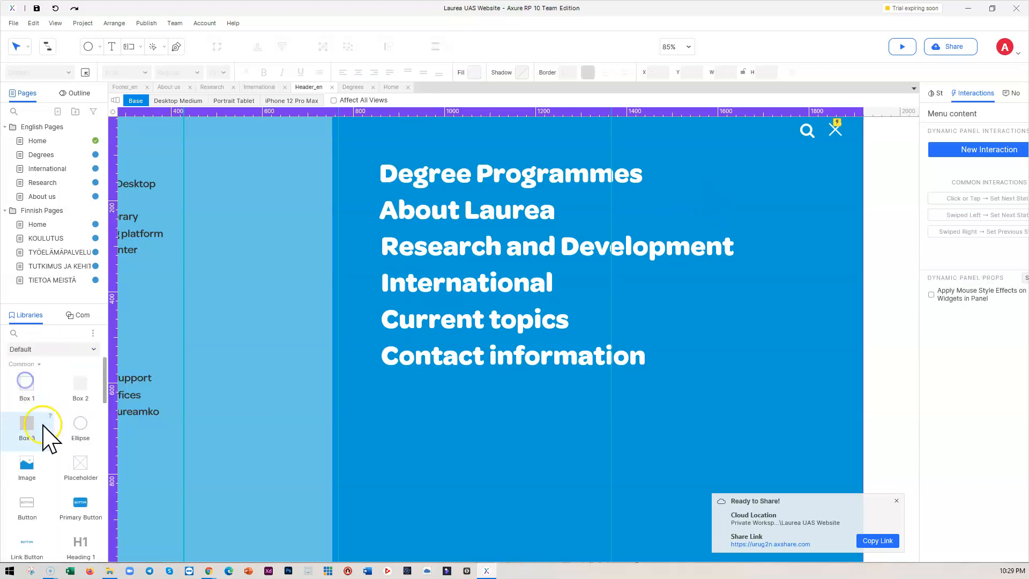
left_click_drag(79, 428, 654, 156)
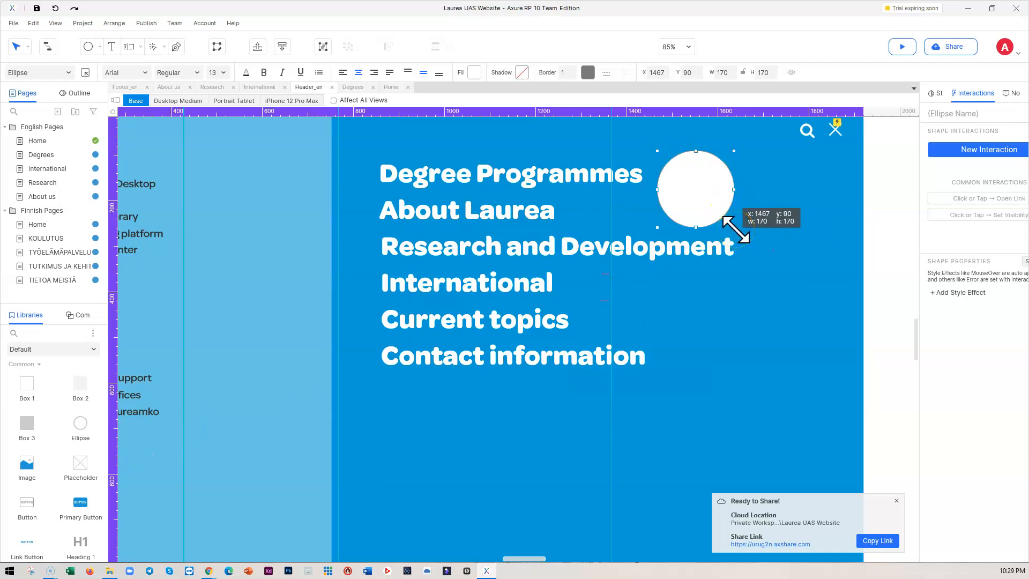
left_click_drag(735, 230, 681, 165)
left_click(671, 171)
left_click(665, 161)
left_click_drag(665, 160, 676, 177)
Step: Fill the circle beside Degree Programmes with the light blue colour c1ebfa
left_click(484, 78)
left_click(529, 122)
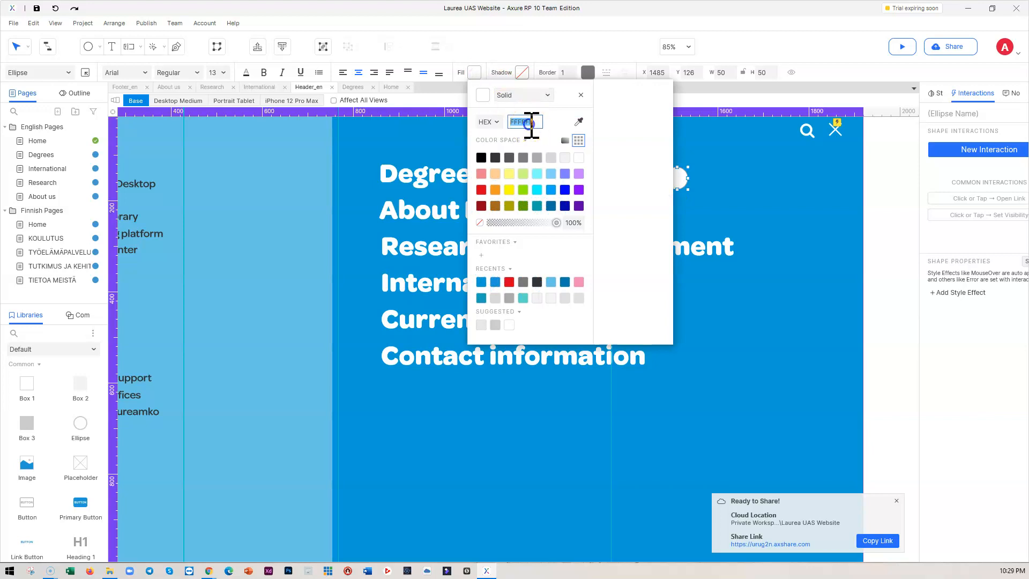
type("c1ebfa")
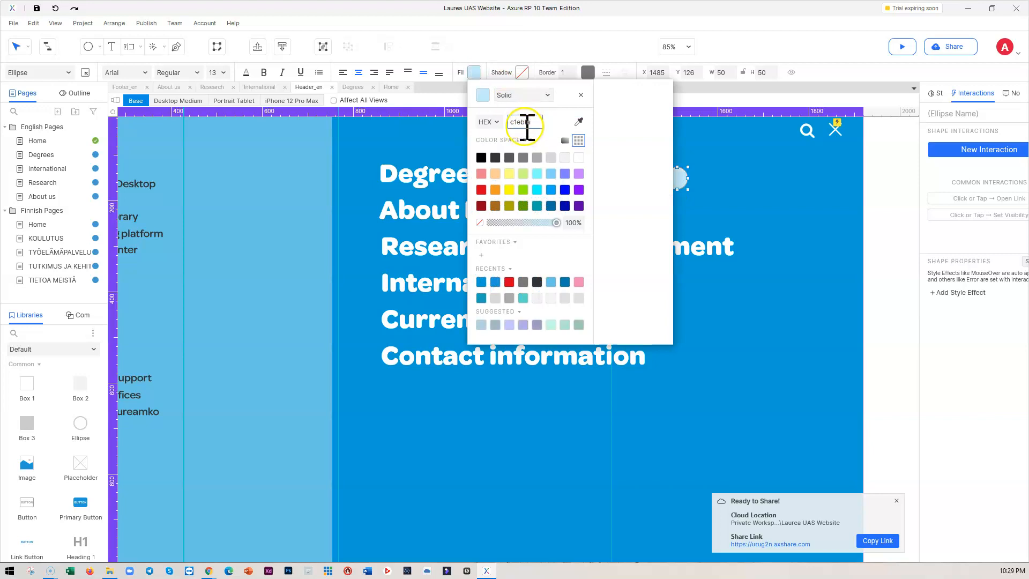
left_click(634, 111)
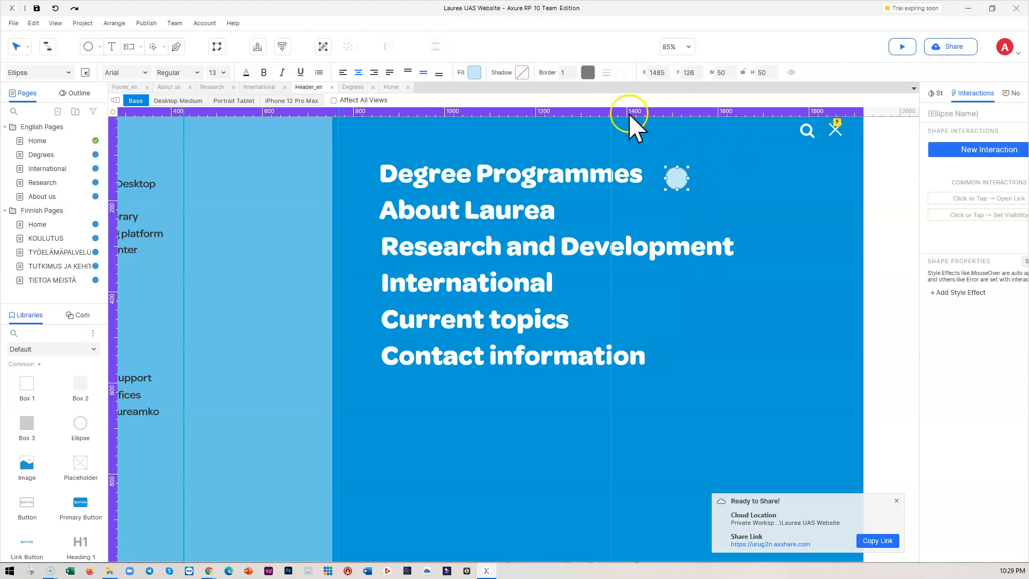
Step: Set the circle's border to 0 and move it to X 1477, Y 115, level with the Degree Programmes heading
left_click(731, 181)
left_click(675, 182)
left_click_drag(676, 180, 673, 175)
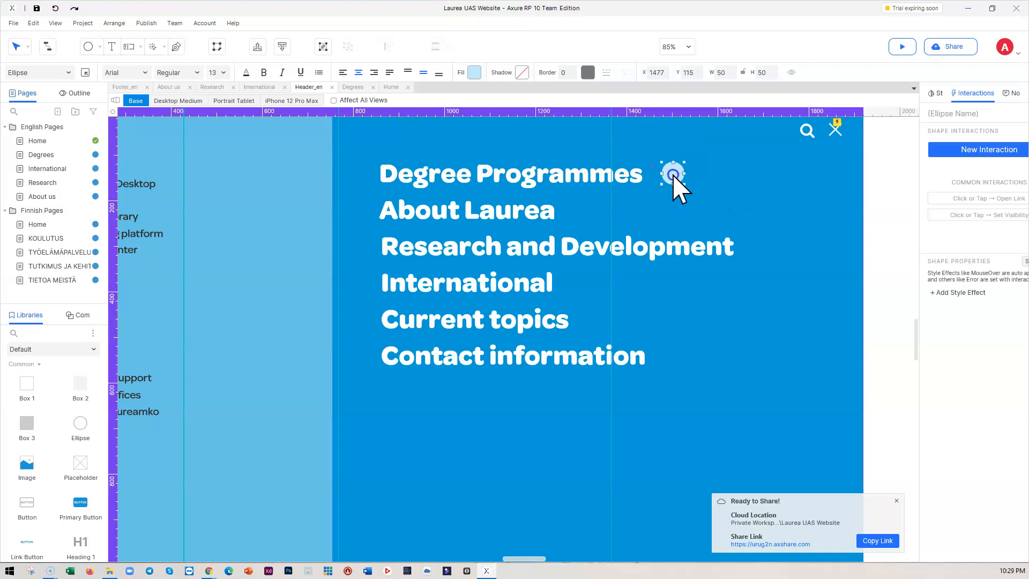
Step: Name the Degree Programmes heading DP and the About Laurea heading AL
left_click(495, 182)
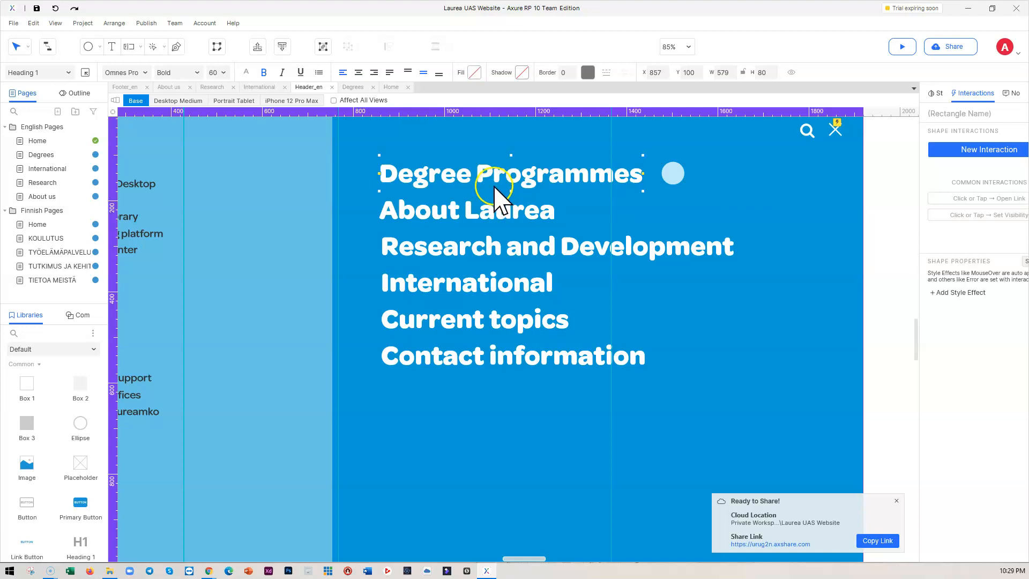
left_click(947, 113)
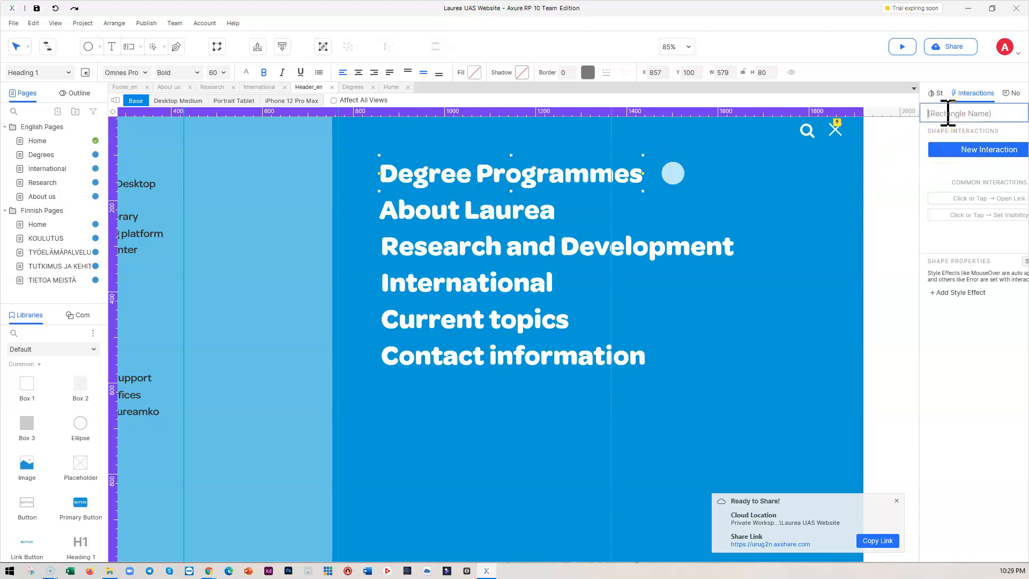
type("DP")
left_click(472, 214)
left_click(952, 114)
type("AL")
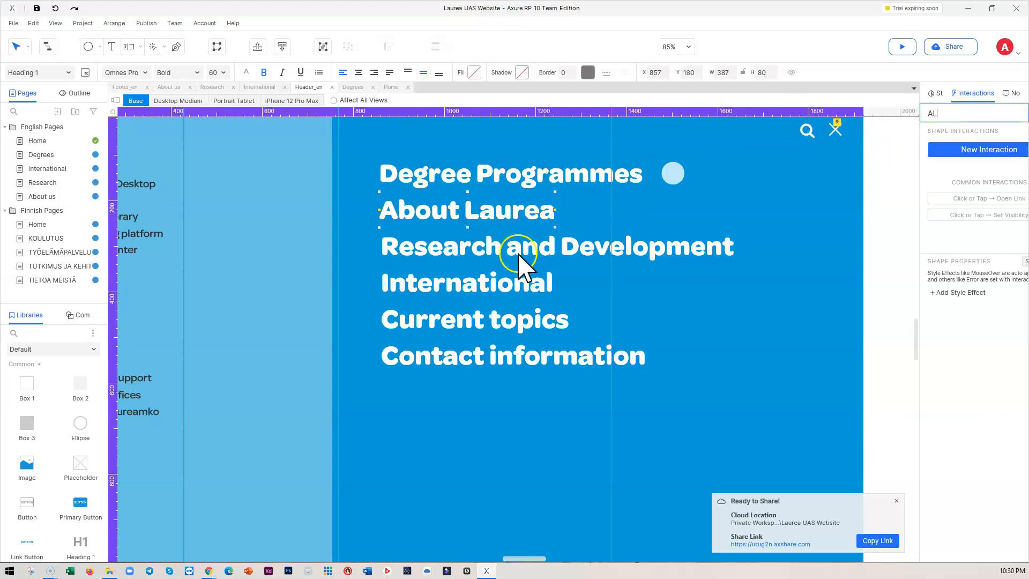
Step: Name the Research and Development heading RND and enter a name for the International heading
left_click(478, 266)
left_click(948, 113)
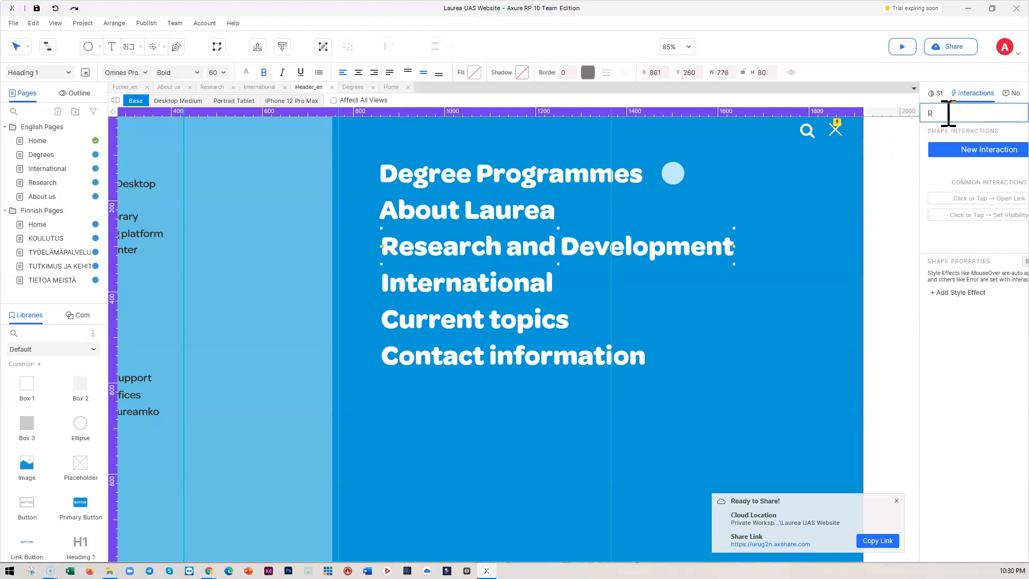
type("RND")
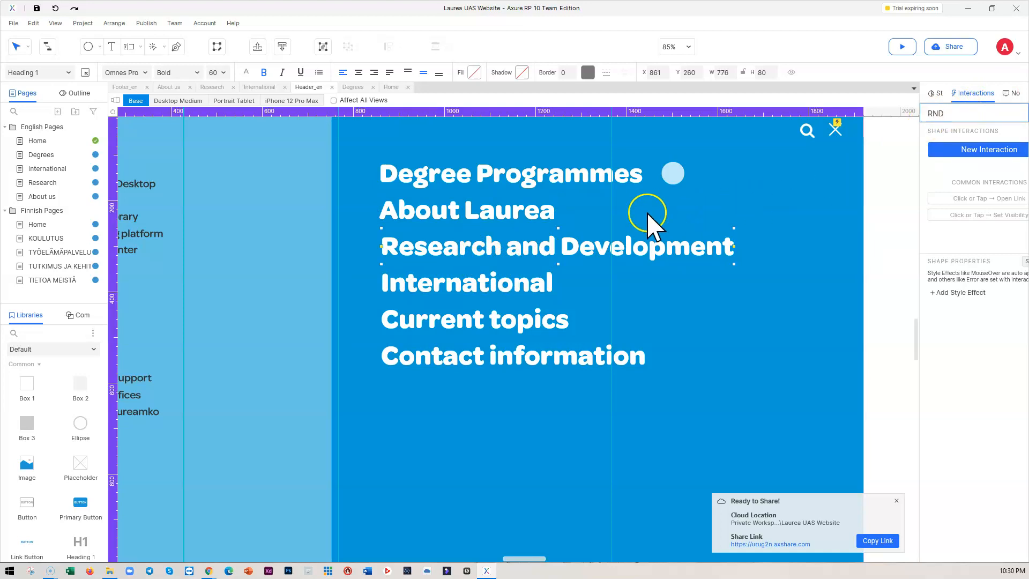
left_click(469, 286)
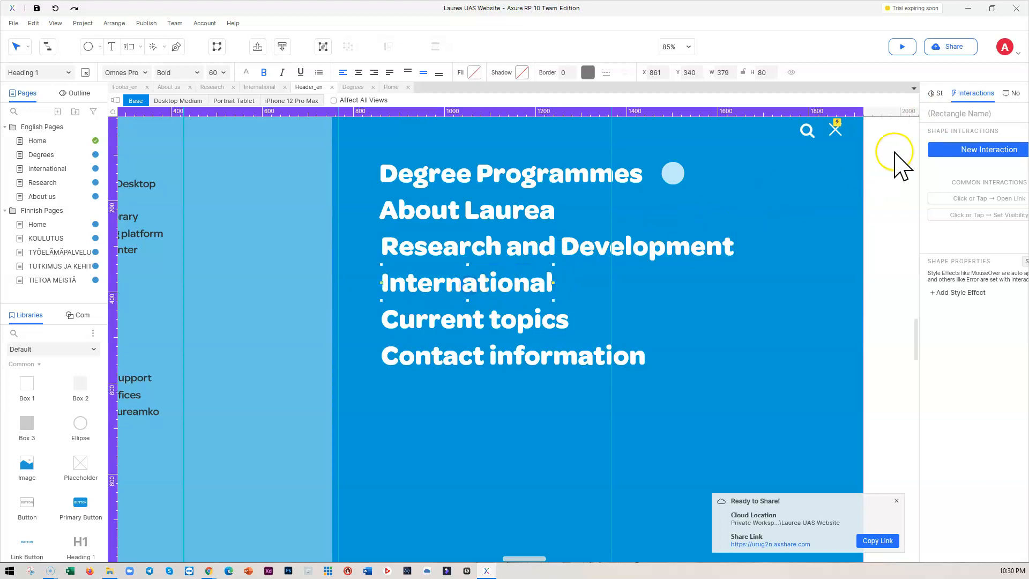
left_click(938, 114)
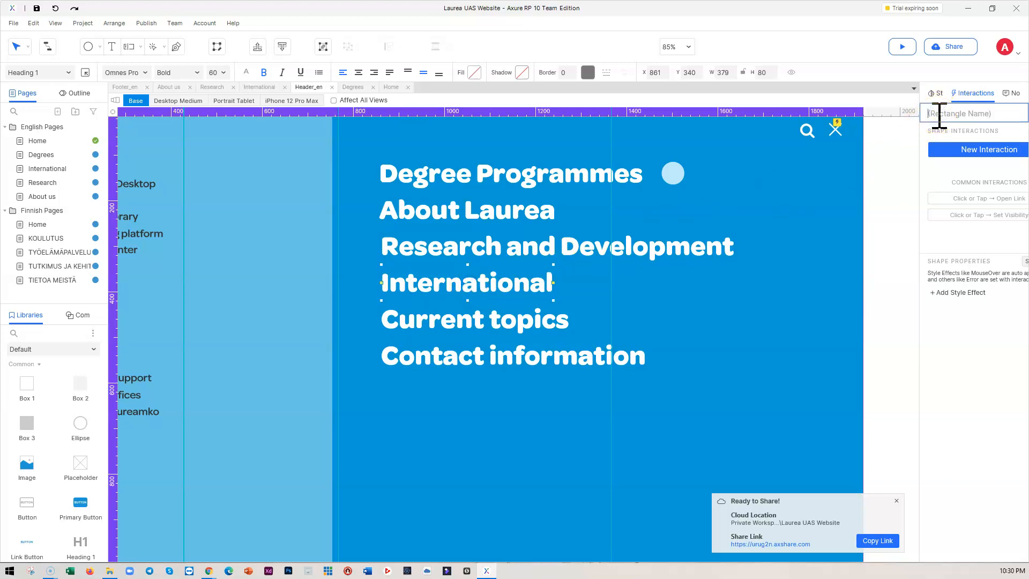
Step: Name the Current topics heading CT
left_click(453, 317)
left_click(941, 113)
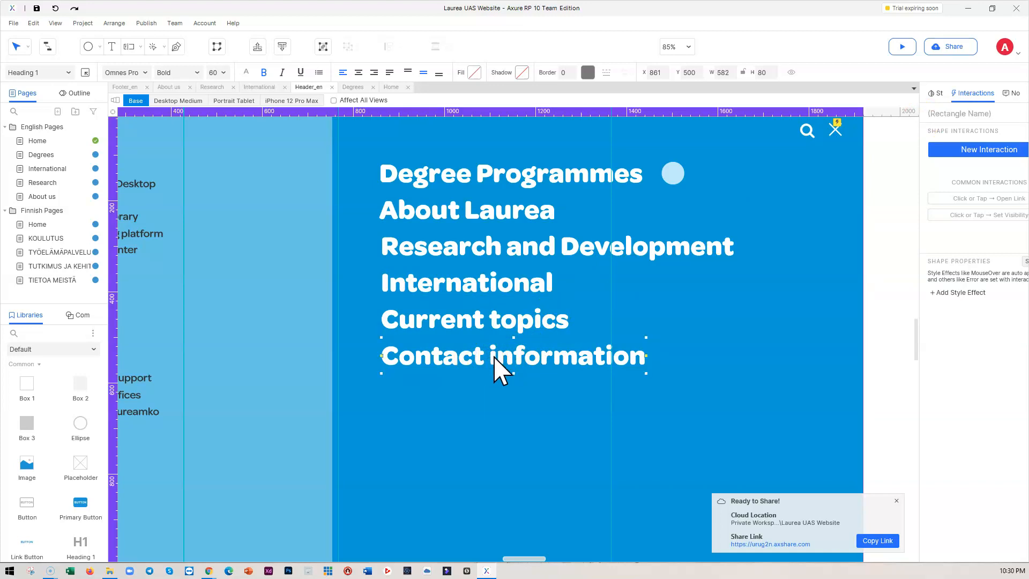
double_click(499, 315)
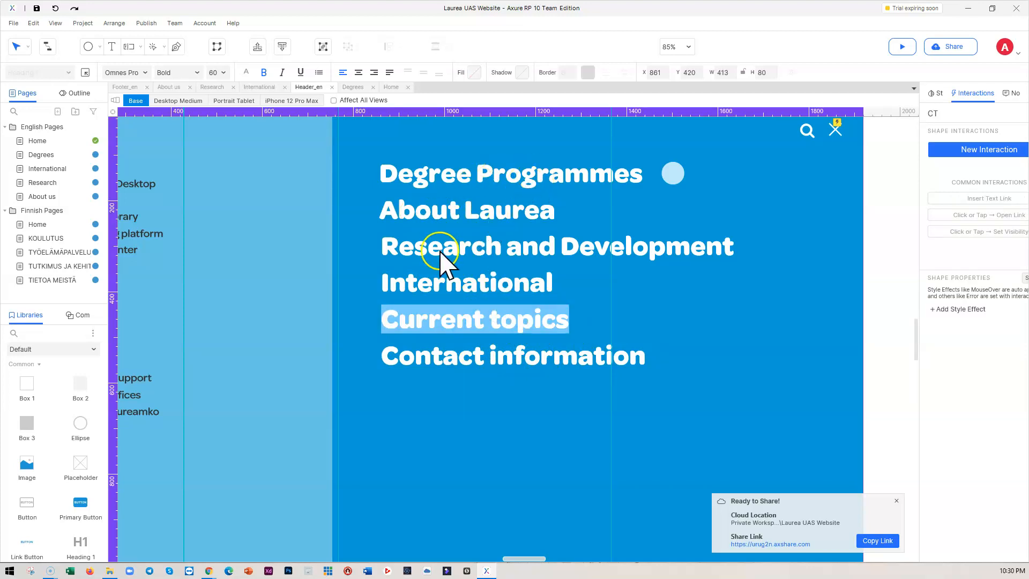
left_click(499, 358)
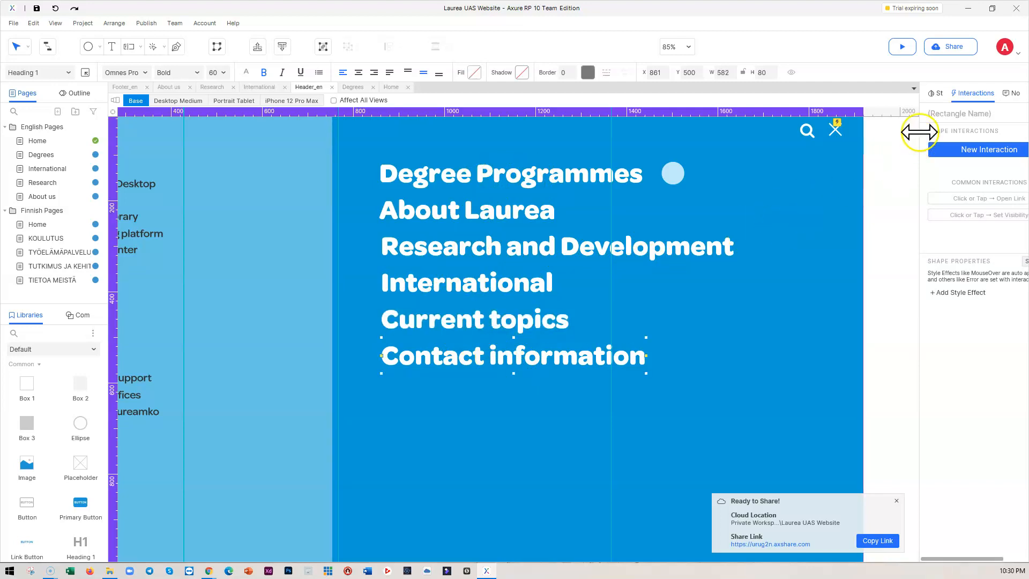
left_click(946, 113)
left_click(464, 322)
left_click(956, 114)
type("CT")
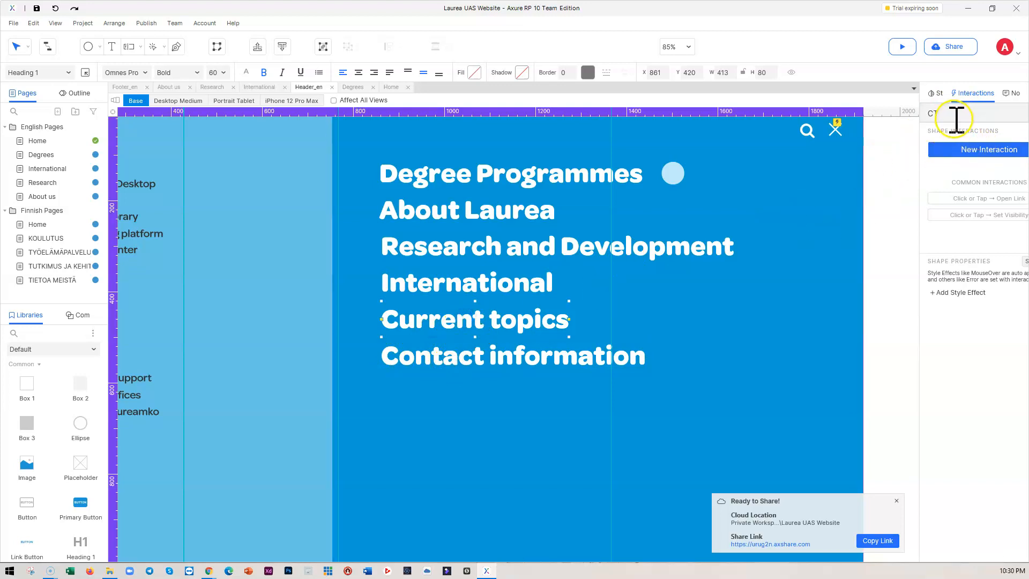
Step: Enter a short name for the Contact information heading
left_click(486, 362)
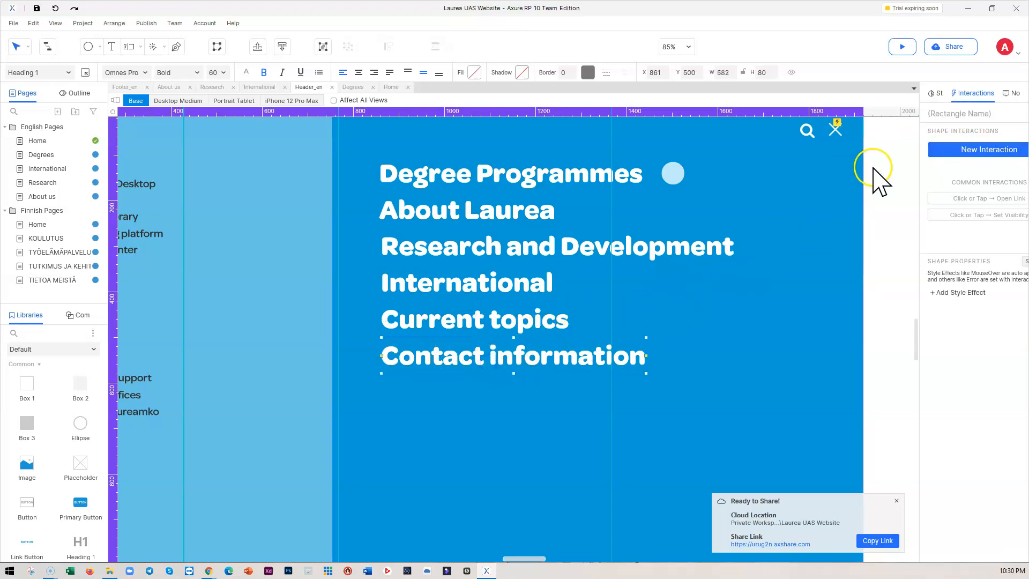
left_click(938, 113)
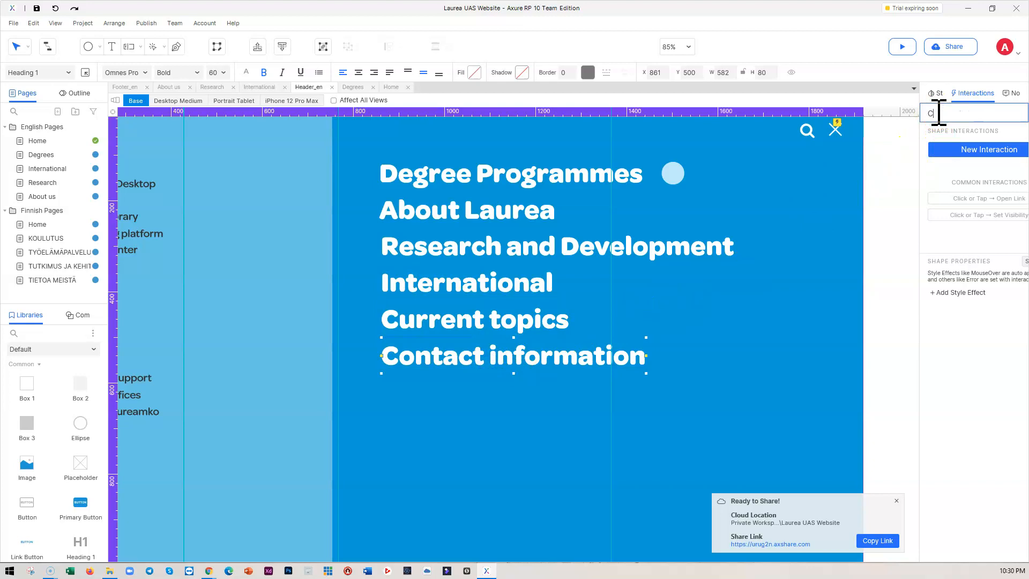
left_click(770, 299)
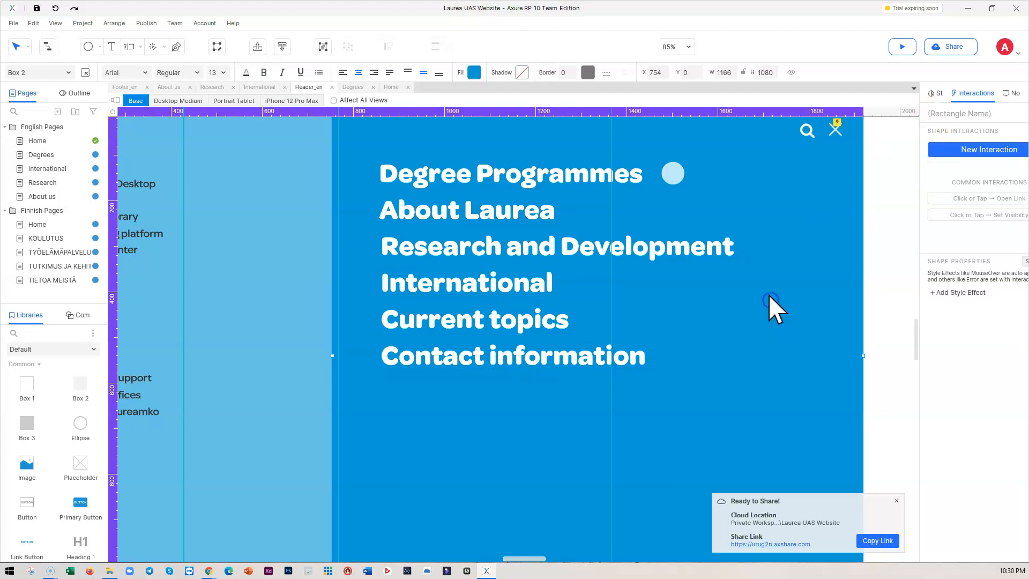
Step: Name the light blue circle beside Degree Programmes H1C
left_click(666, 172)
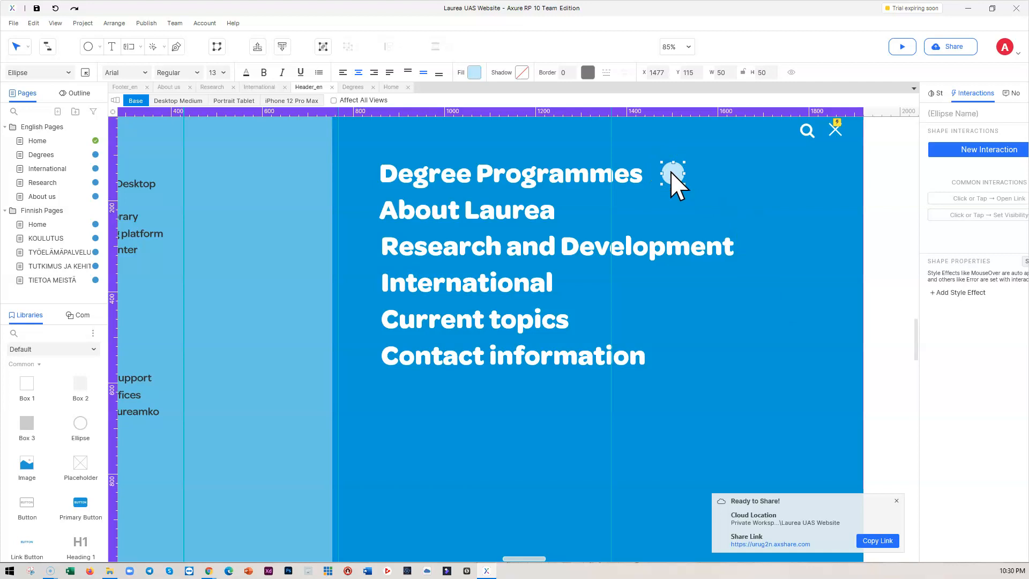
left_click(949, 114)
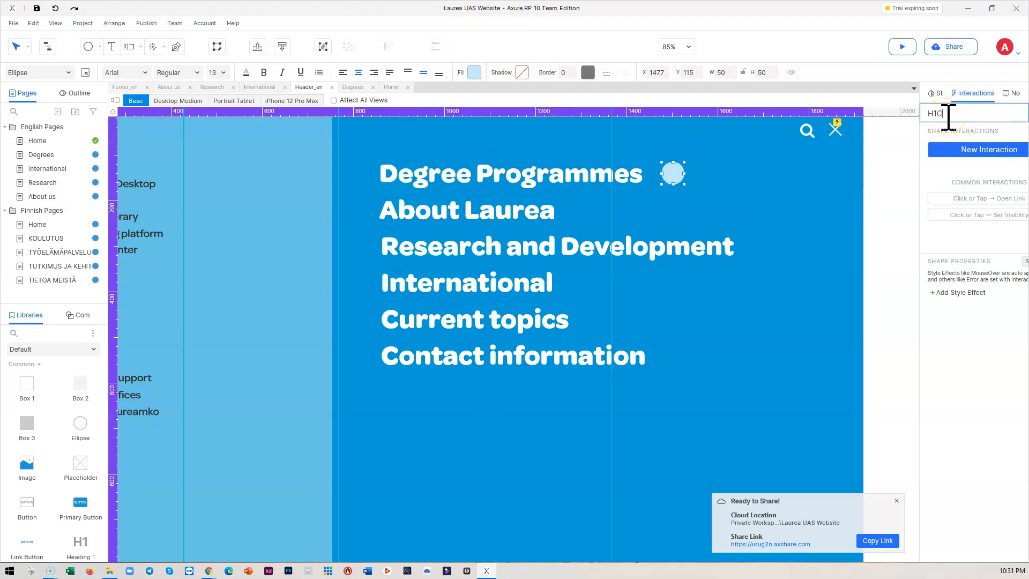
left_click(725, 188)
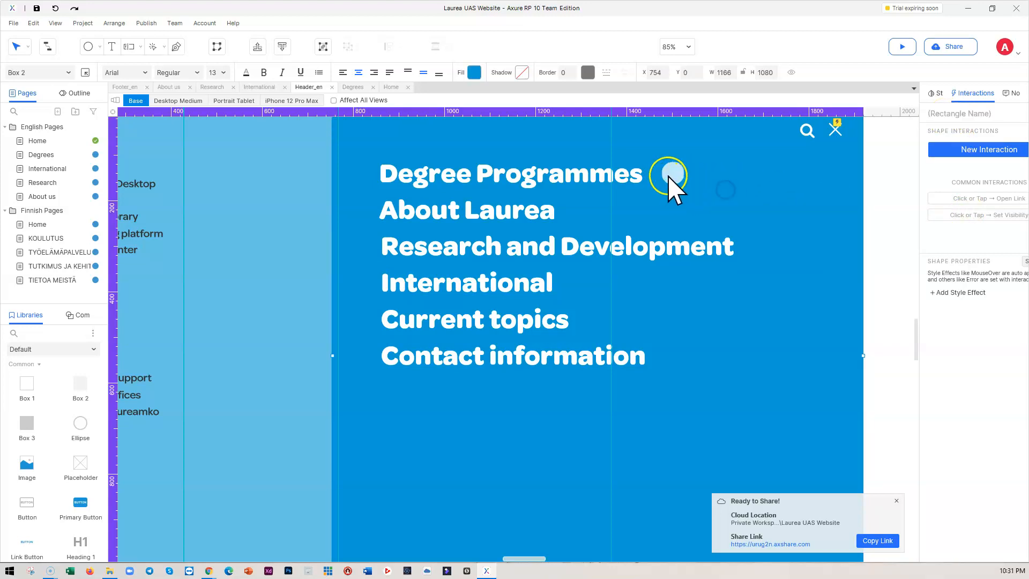
left_click(46, 348)
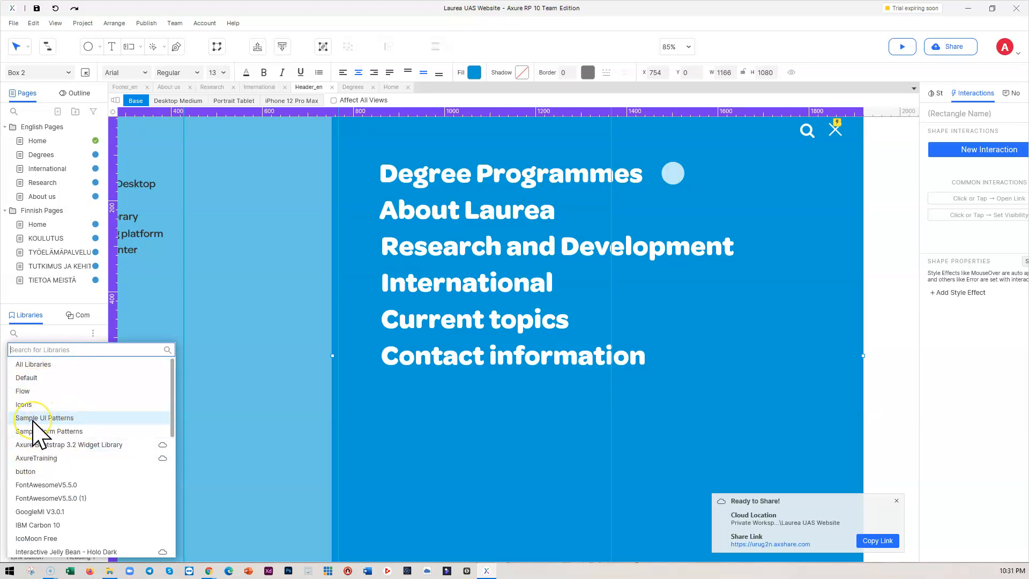
scroll(67, 536, "down", 10)
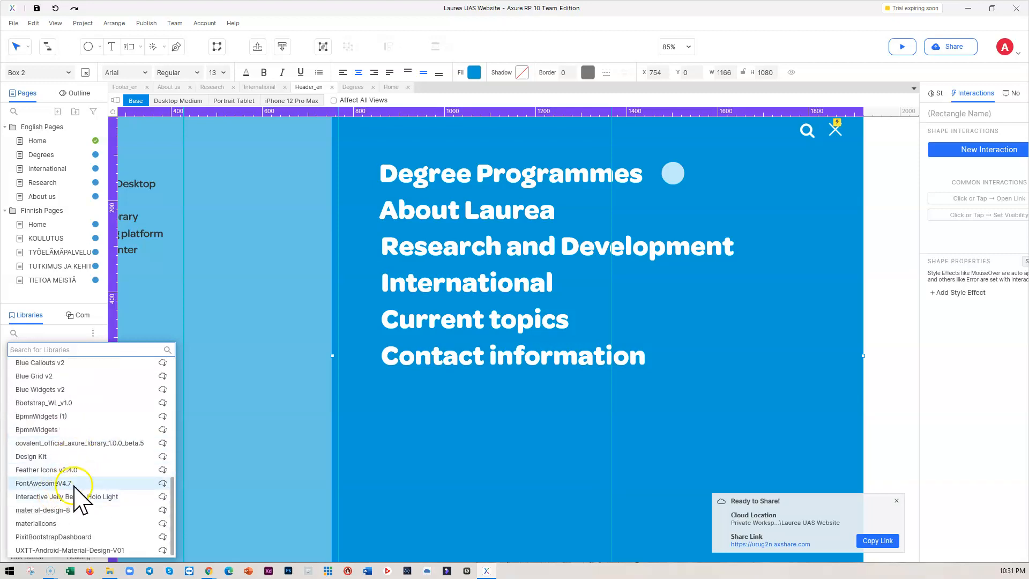
scroll(74, 489, "up", 10)
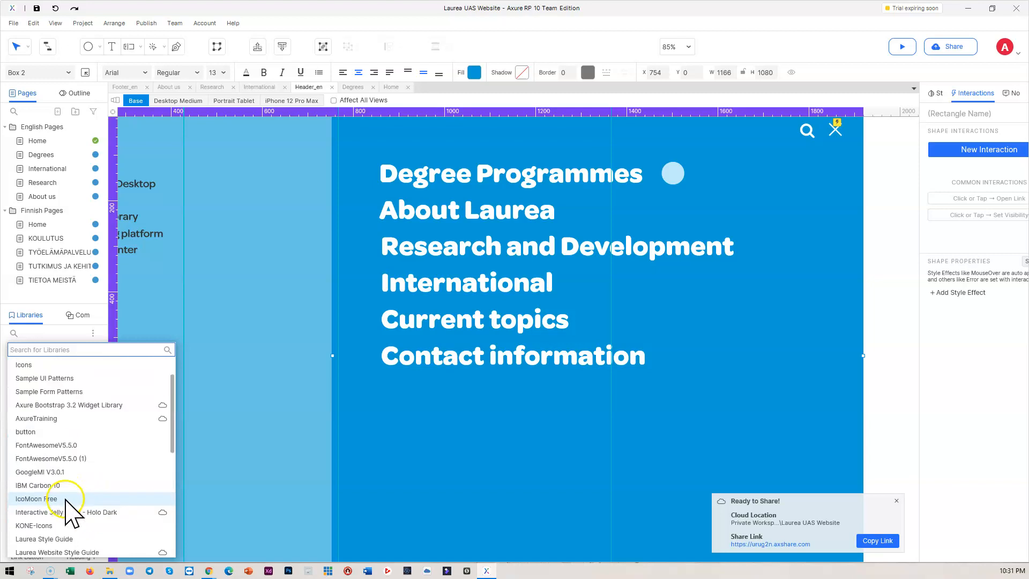
left_click(72, 335)
Step: Place a Box 3 beside the circle at X 1559, Y 100, sized 95 by 170, and round its corners fully
left_click_drag(59, 465, 699, 154)
left_click_drag(834, 194, 741, 196)
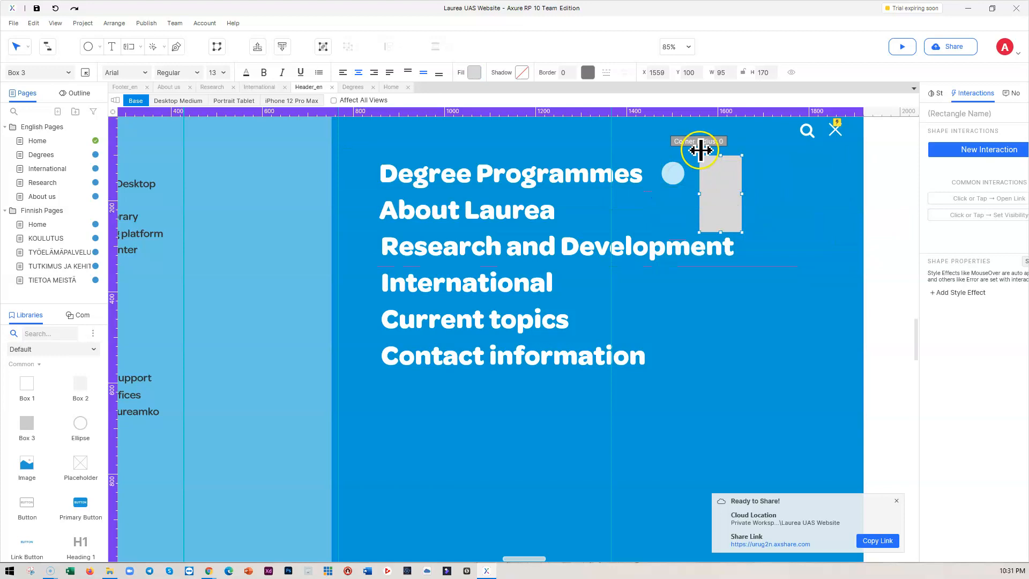
left_click_drag(701, 148, 723, 147)
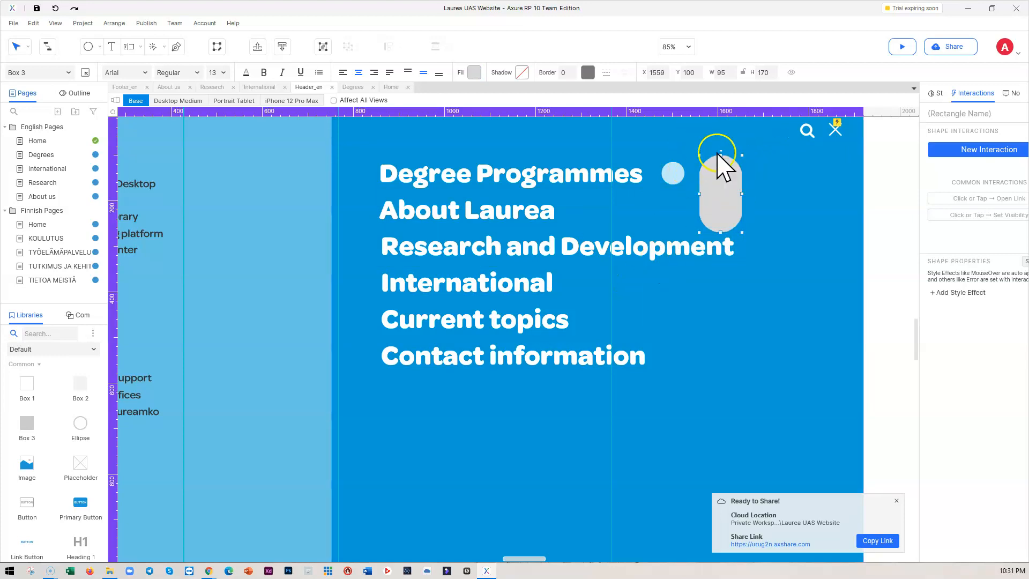
Step: Switch to Chrome, inspect the plus icon beside Degree Programmes and copy its background colour #e11973, closing the inspector when done
left_click(212, 574)
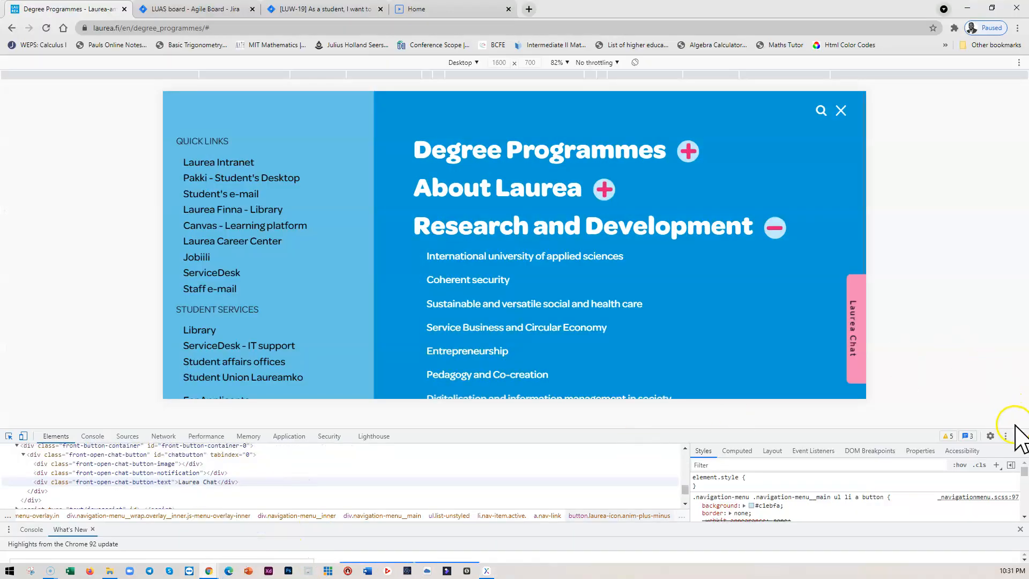
left_click(689, 150)
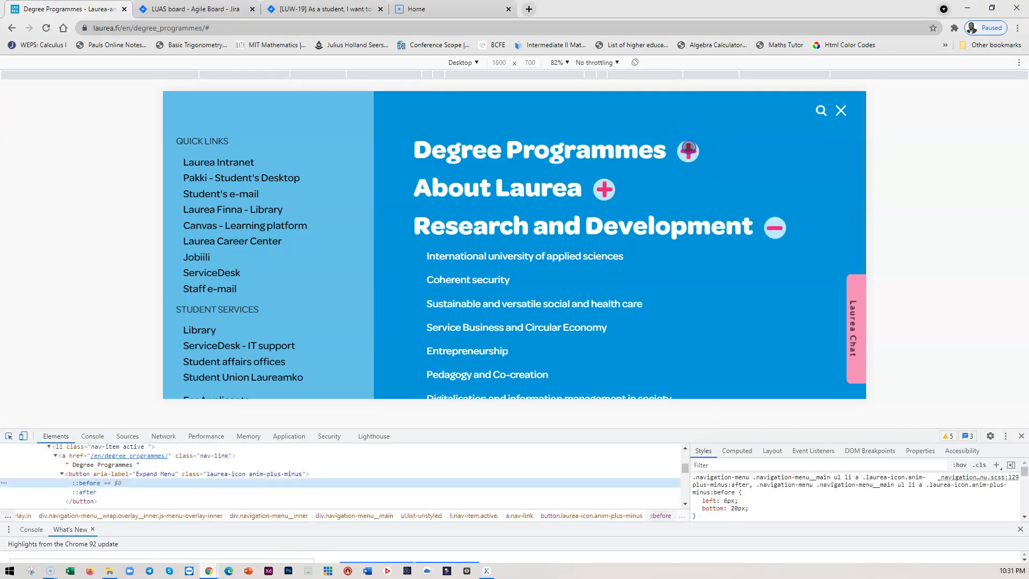
scroll(744, 490, "down", 6)
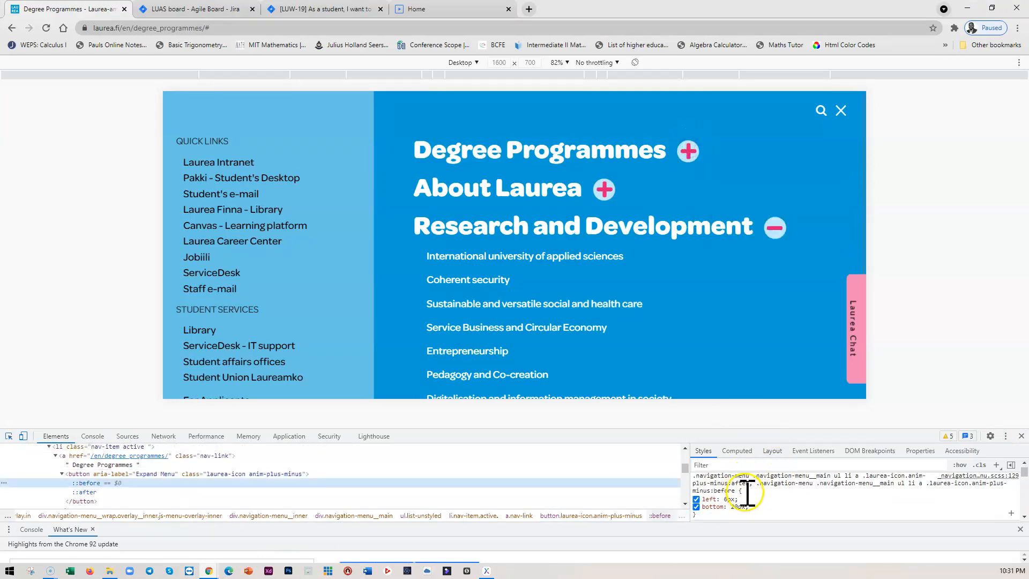
scroll(762, 491, "up", 2)
scroll(762, 492, "down", 2)
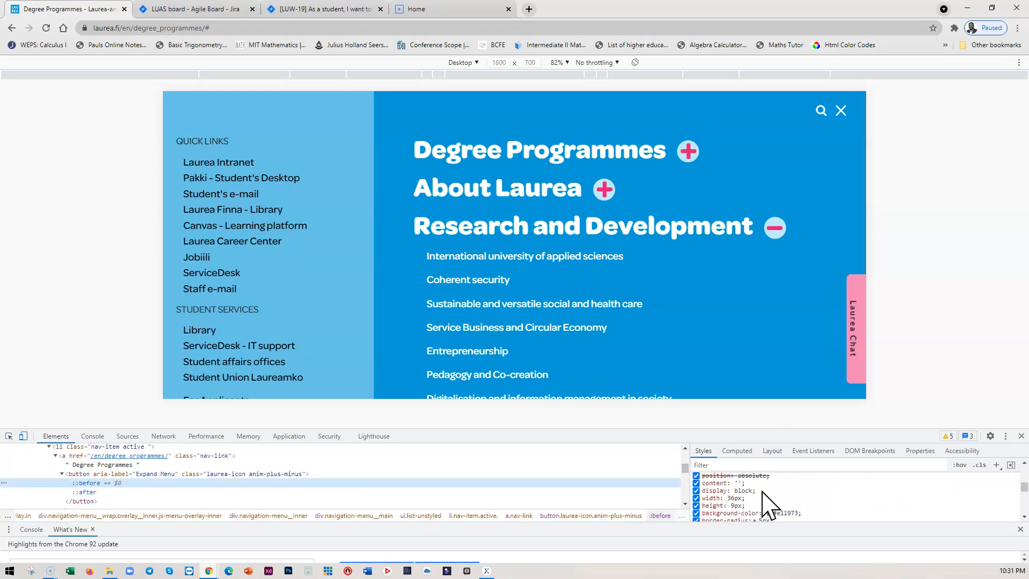
scroll(769, 501, "down", 3)
left_click(819, 504)
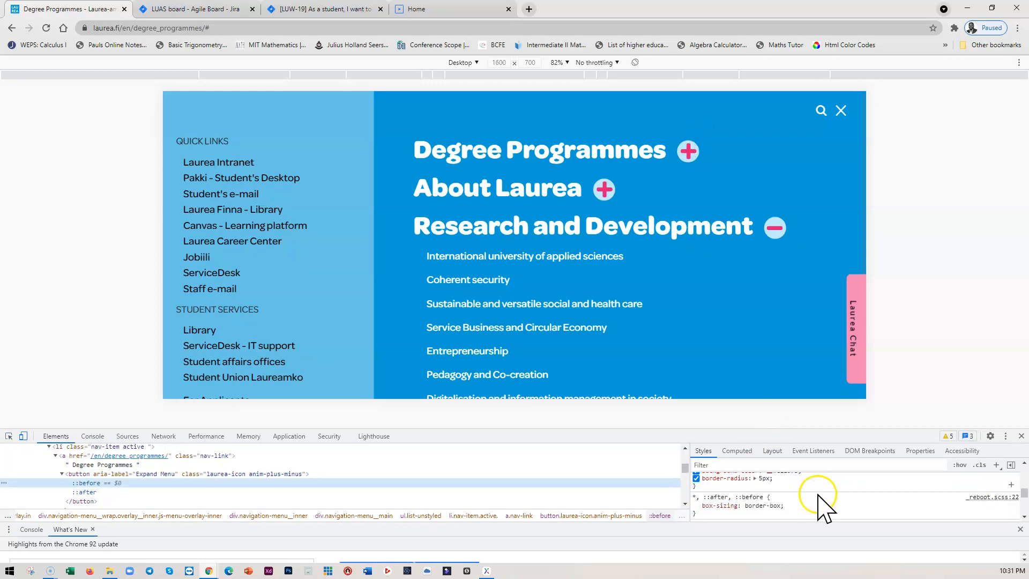
left_click_drag(1025, 496, 1025, 488)
left_click(786, 507)
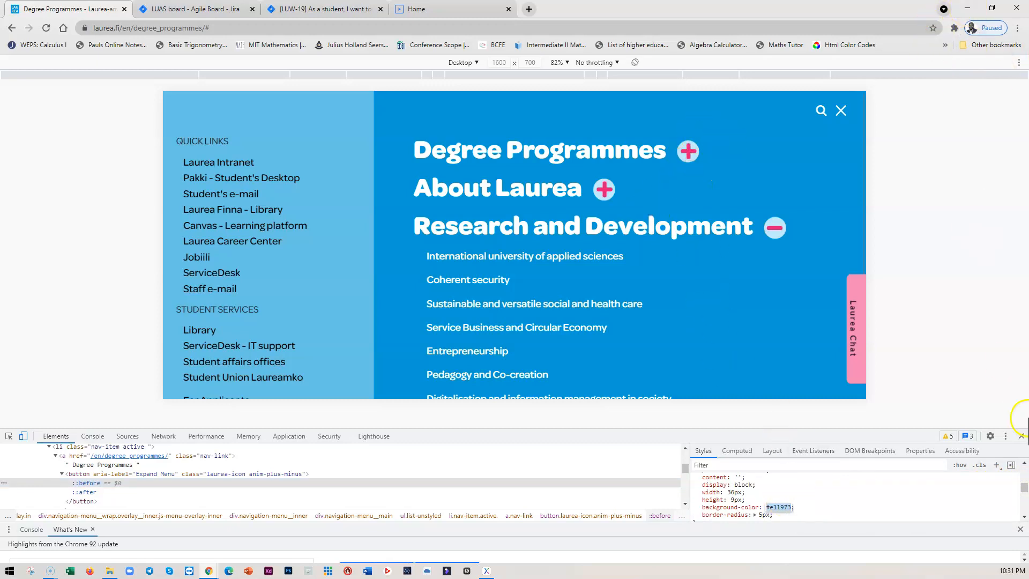
left_click(1021, 435)
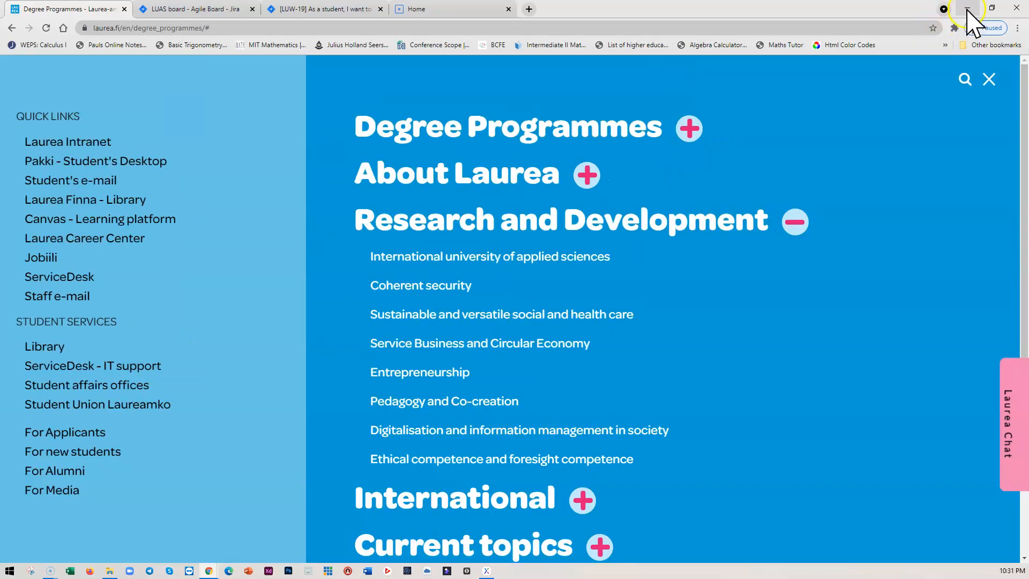
left_click(968, 9)
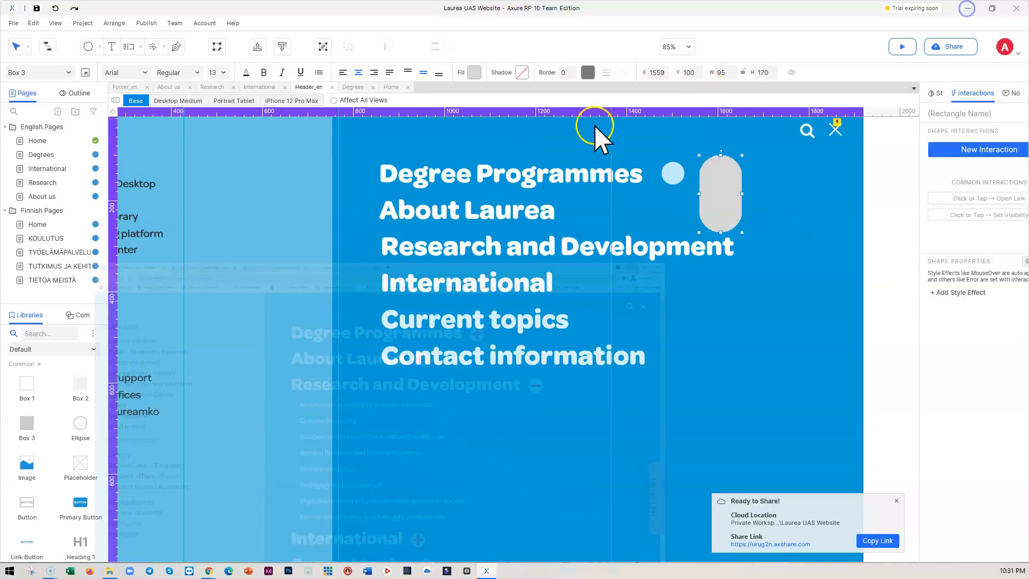
Step: Fill the rounded box with the copied pink colour #e11973
left_click_drag(726, 213, 739, 202)
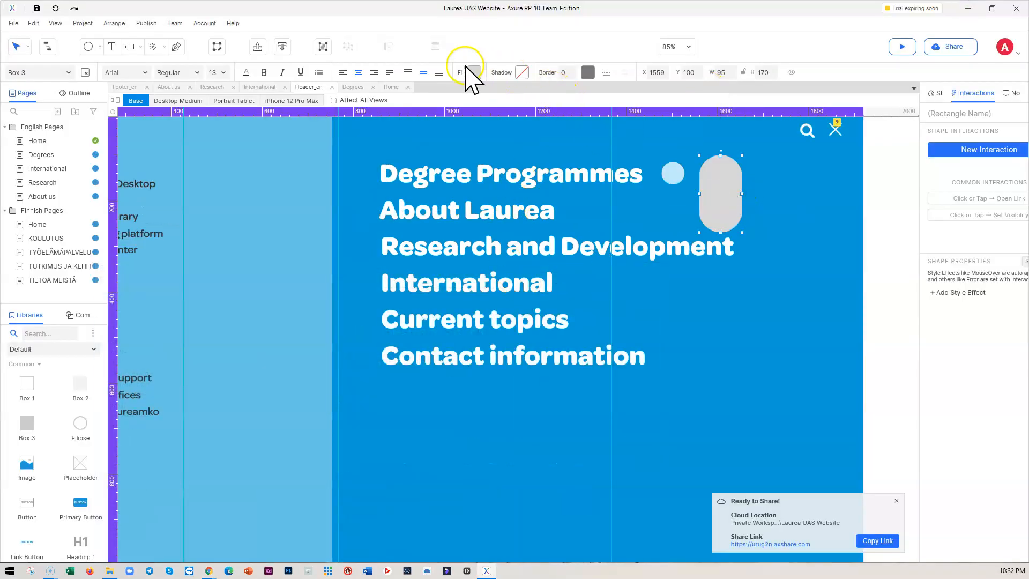
left_click(474, 72)
left_click(525, 125)
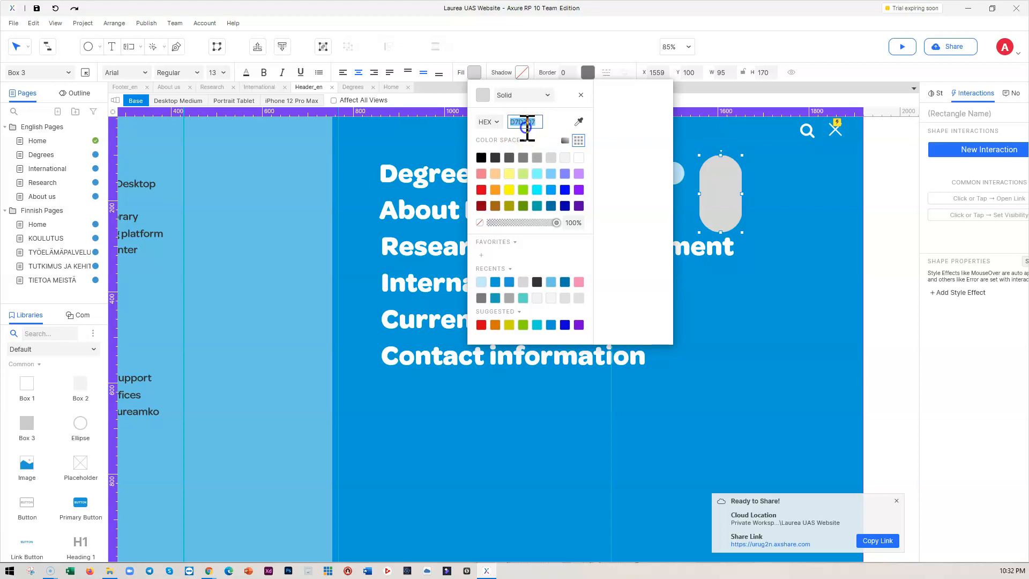
key("ctrl+v")
left_click(788, 229)
left_click(727, 195)
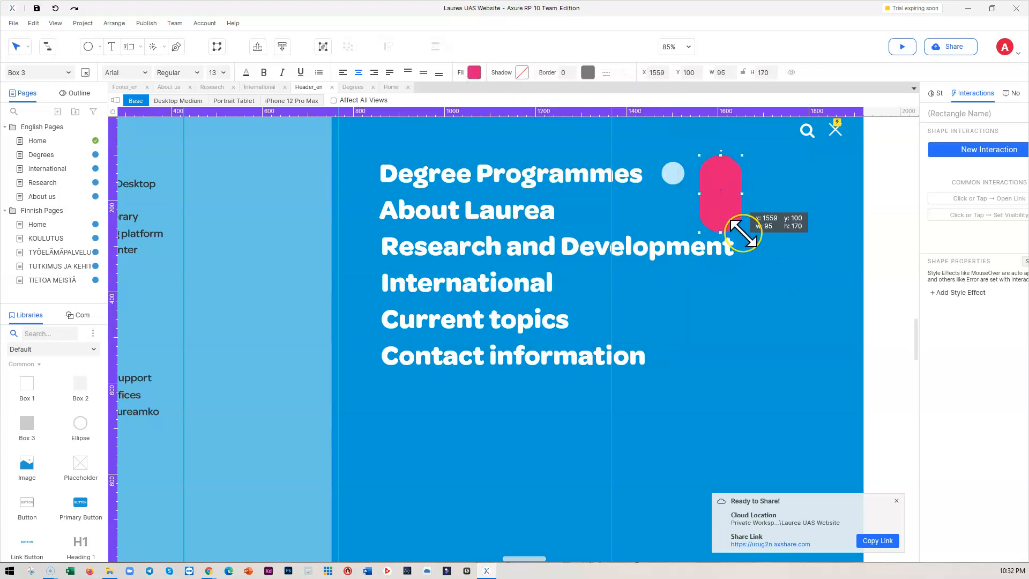
Step: Shrink the pink rounded box to 7 by 35 and centre it in the circle at X 1498, Y 123
mouse_move(741, 230)
left_mouse_down()
mouse_move(742, 202)
mouse_move(753, 234)
mouse_move(727, 207)
mouse_move(740, 225)
left_mouse_up()
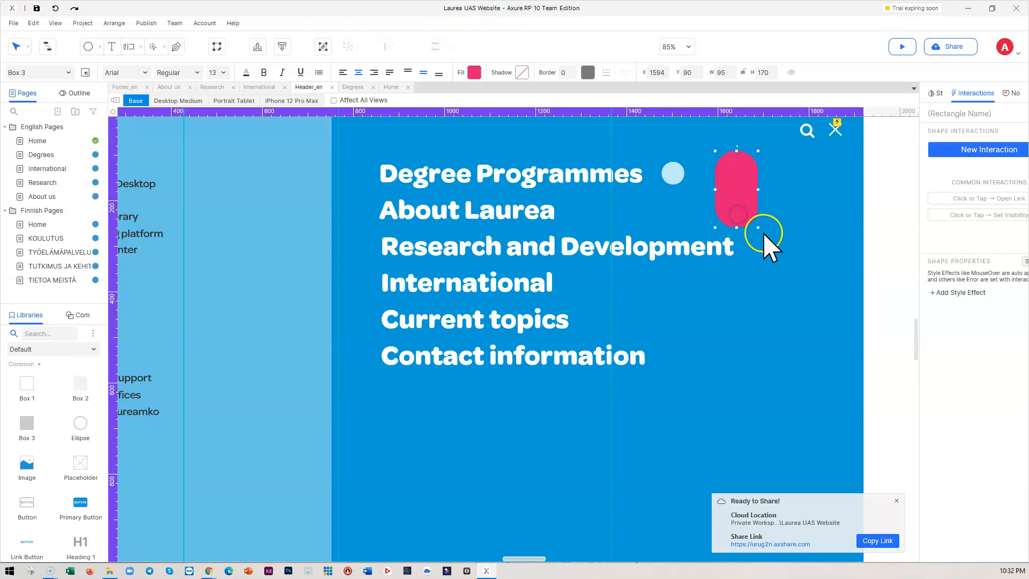
left_click_drag(759, 228, 674, 173)
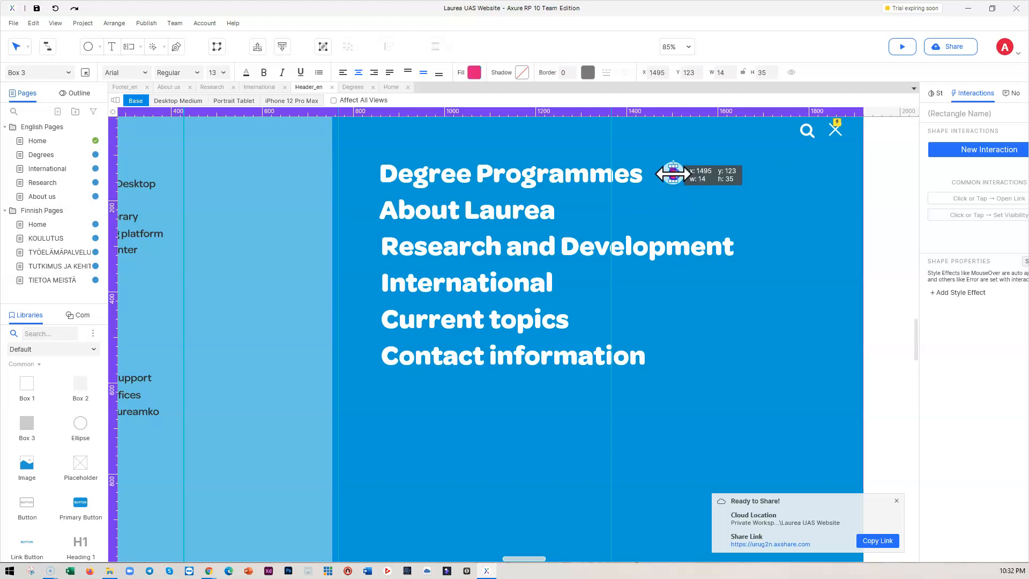
left_click(753, 173)
left_click(671, 175)
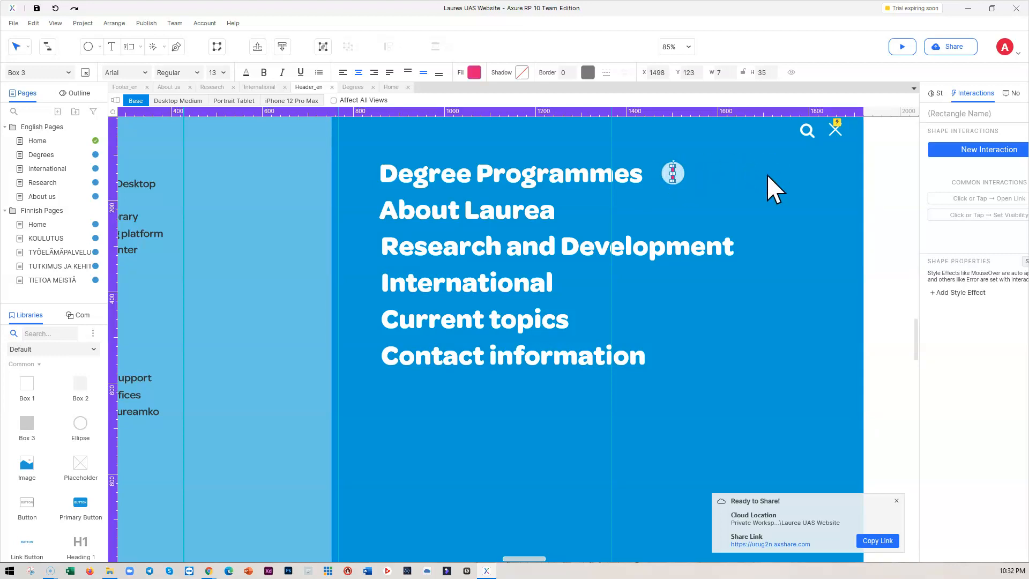
left_click(734, 70)
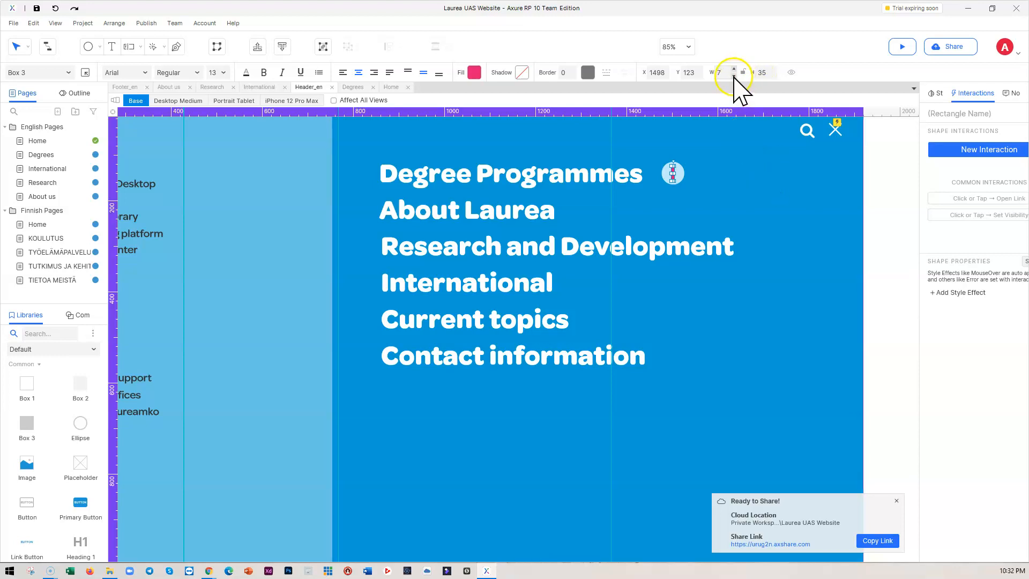
left_click(739, 160)
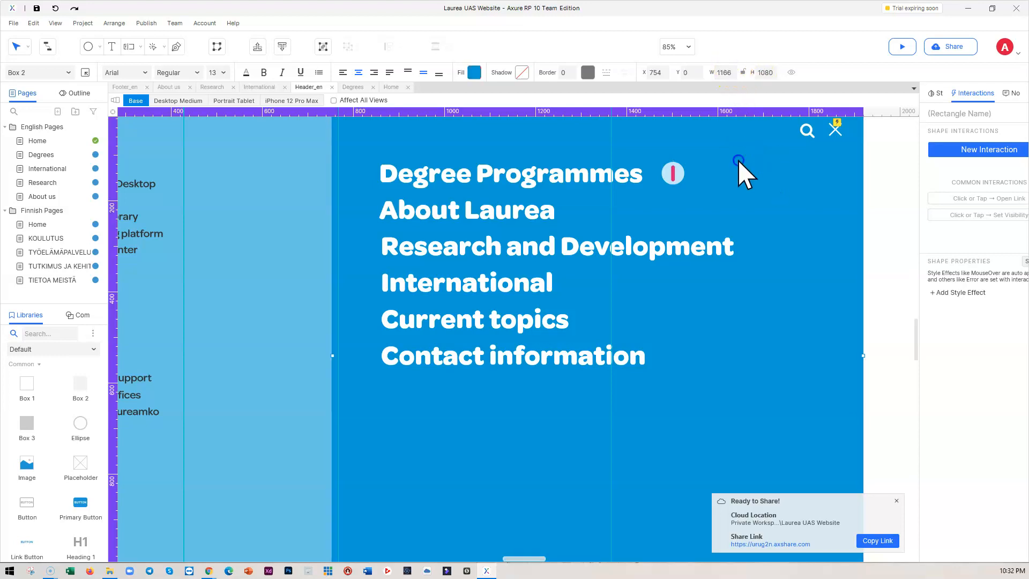
Step: Duplicate the vertical pink bar, rotating the copy to horizontal and centring it over the original to form a plus inside the circle
left_click(671, 175)
key("shift+Right")
key("shift+Down")
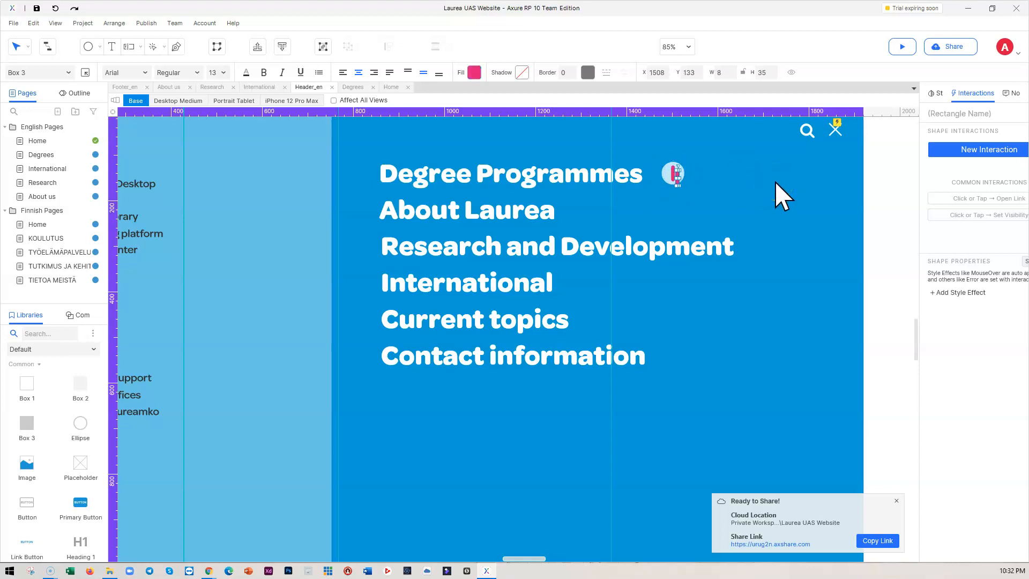
left_click_drag(679, 185, 680, 185)
mouse_move(680, 176)
left_mouse_down()
mouse_move(664, 179)
mouse_move(672, 175)
left_mouse_up()
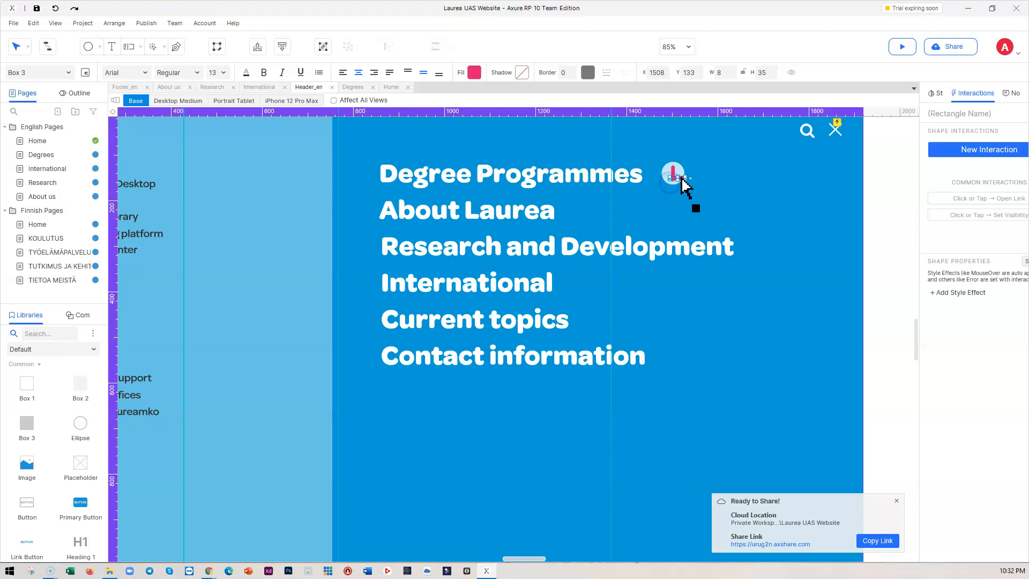
left_click(730, 172)
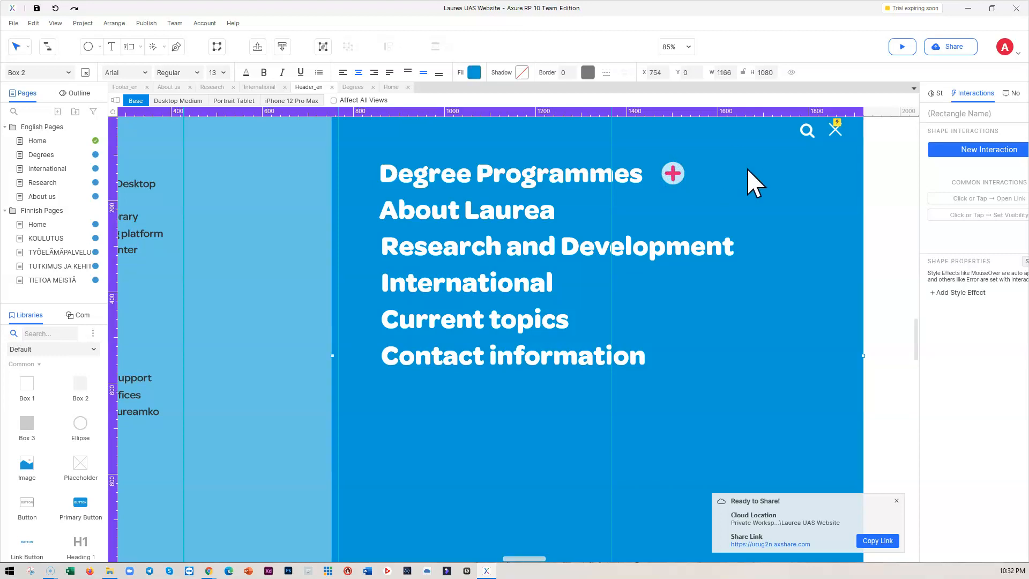
Step: Name the two pink bars of the plus H1V1 and H1V2
left_click(673, 171)
left_click(673, 172)
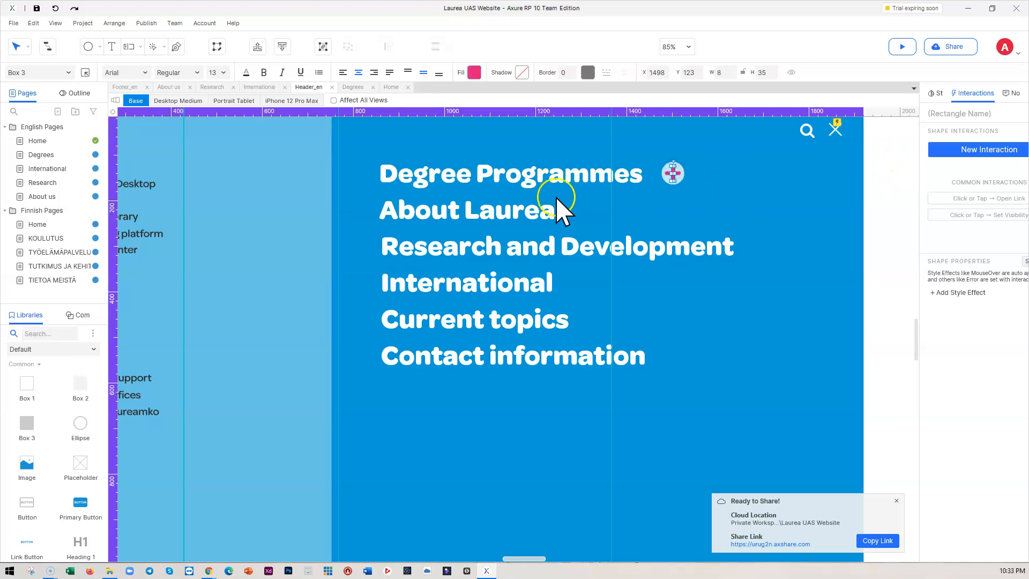
left_click(944, 114)
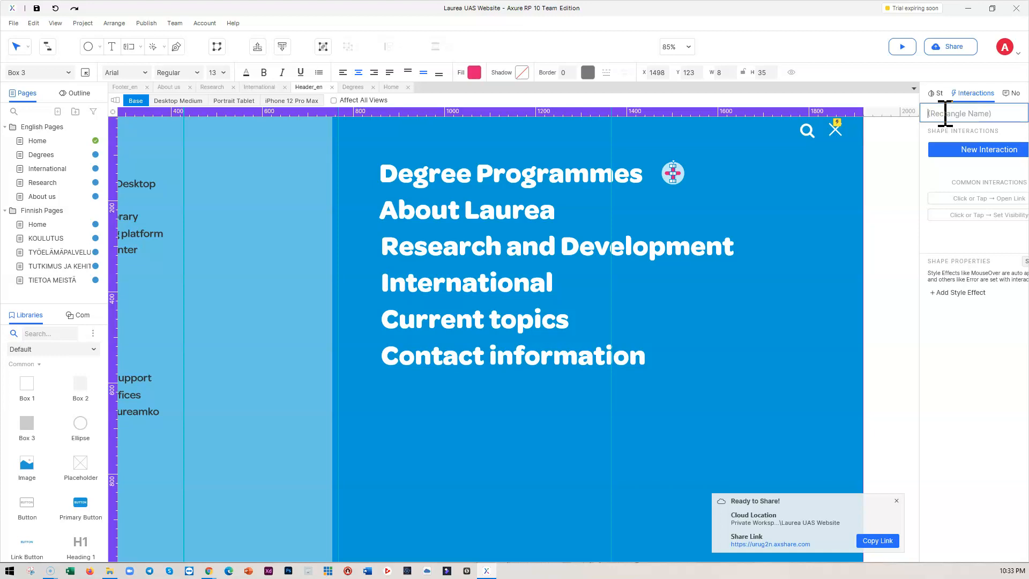
type("H1V1")
left_click(668, 174)
left_click(950, 113)
left_click(760, 172)
Step: Switch to Chrome to examine the plus icon on the live Laurea menu, and return to Axure
left_click(674, 174)
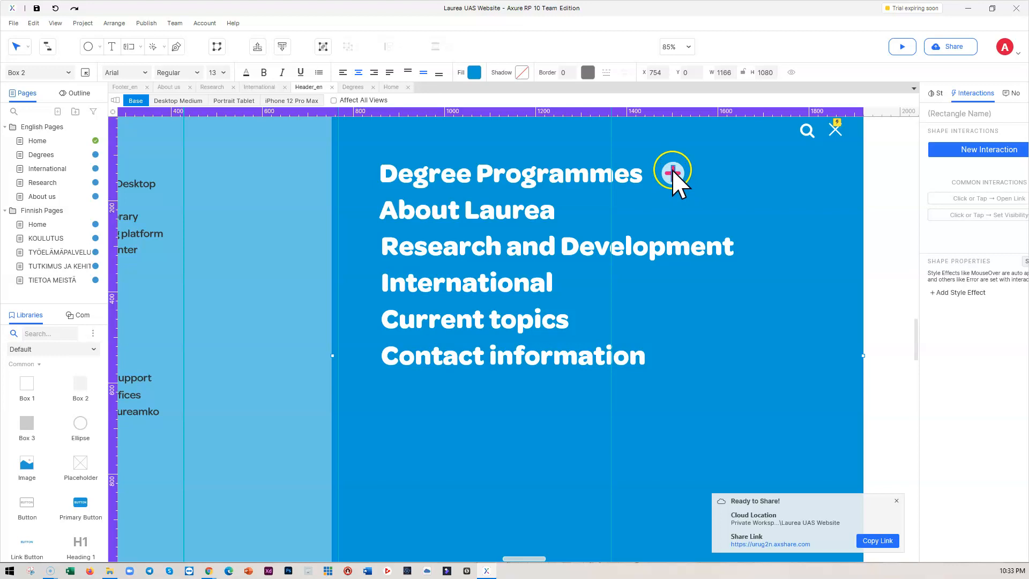
mouse_move(208, 571)
left_click(269, 533)
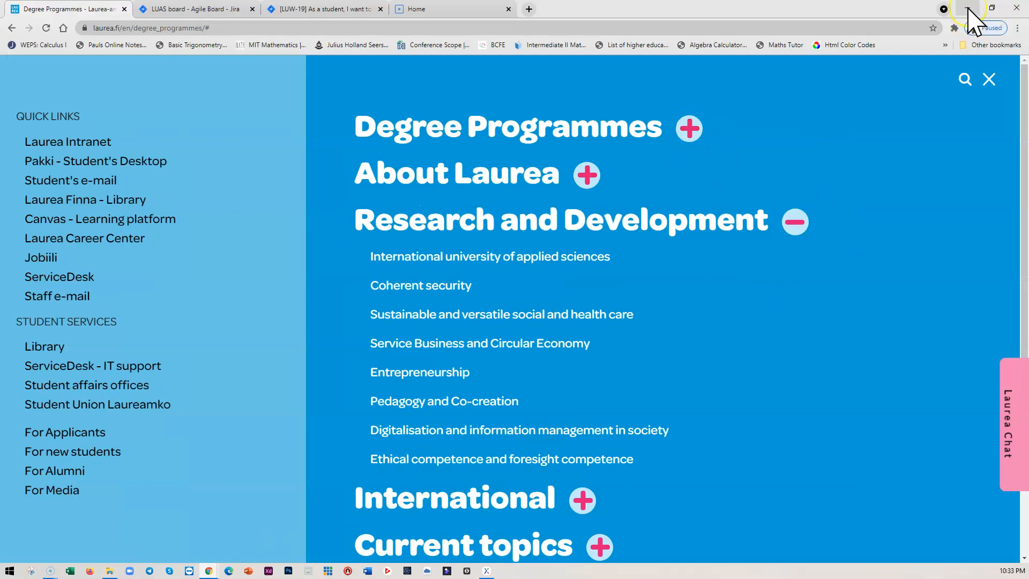
left_click(968, 9)
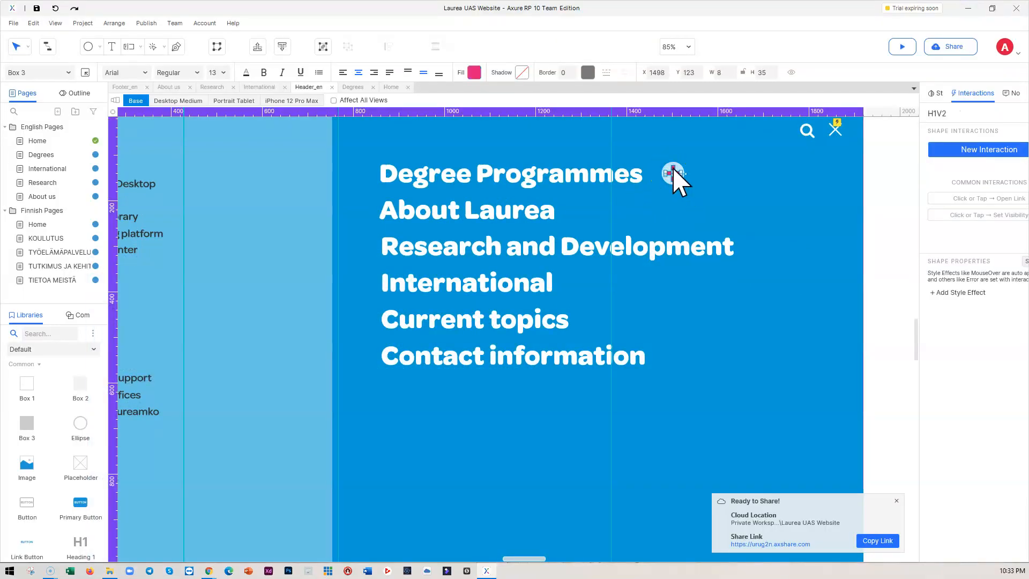
Step: Add a MouseOver style with a black #000000 fill to both pink bars of the plus
left_click(674, 174, "shift")
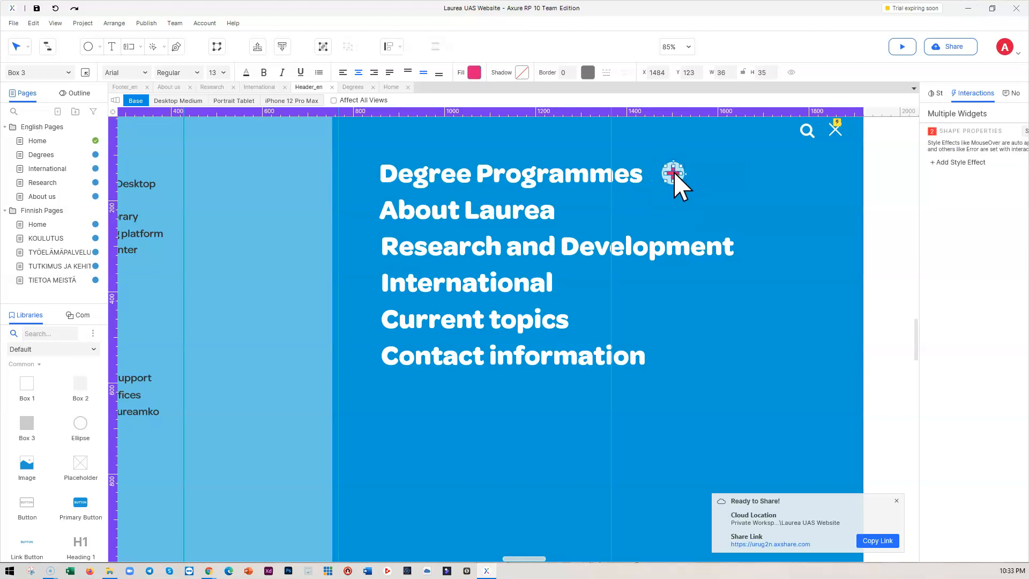
right_click(674, 172)
left_click(961, 162)
left_click(962, 162)
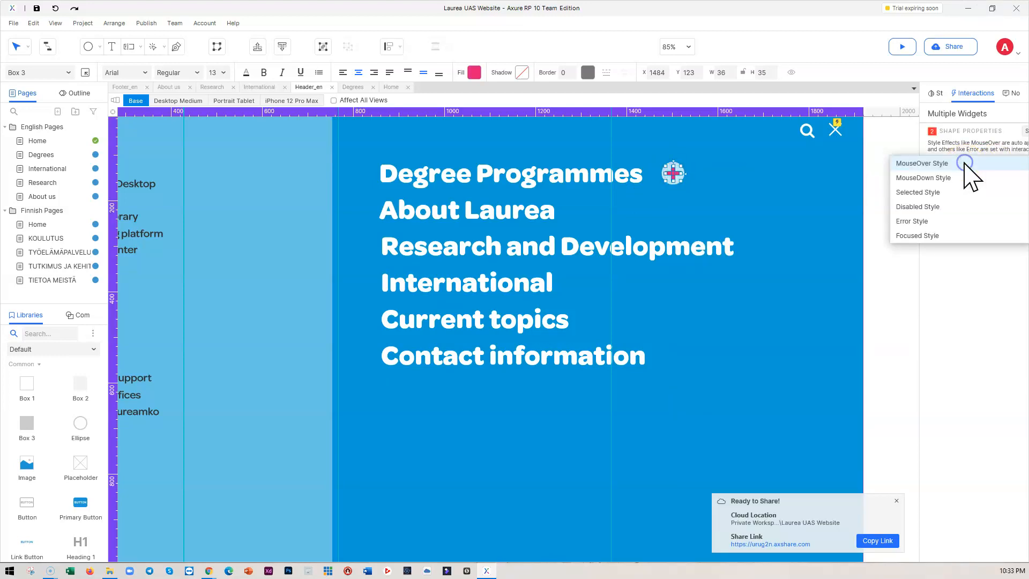
left_click(923, 163)
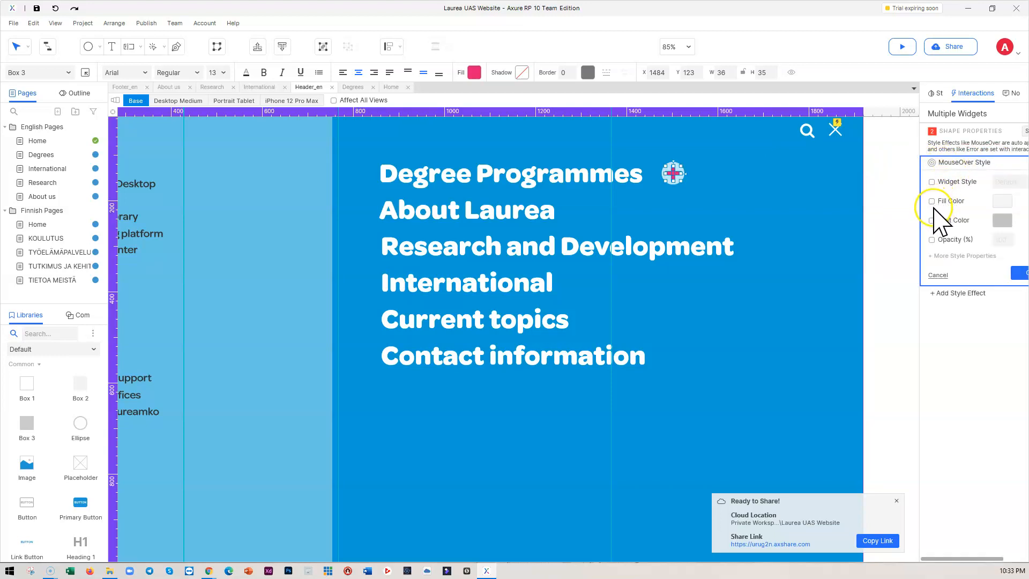
left_click(933, 201)
left_click(1002, 201)
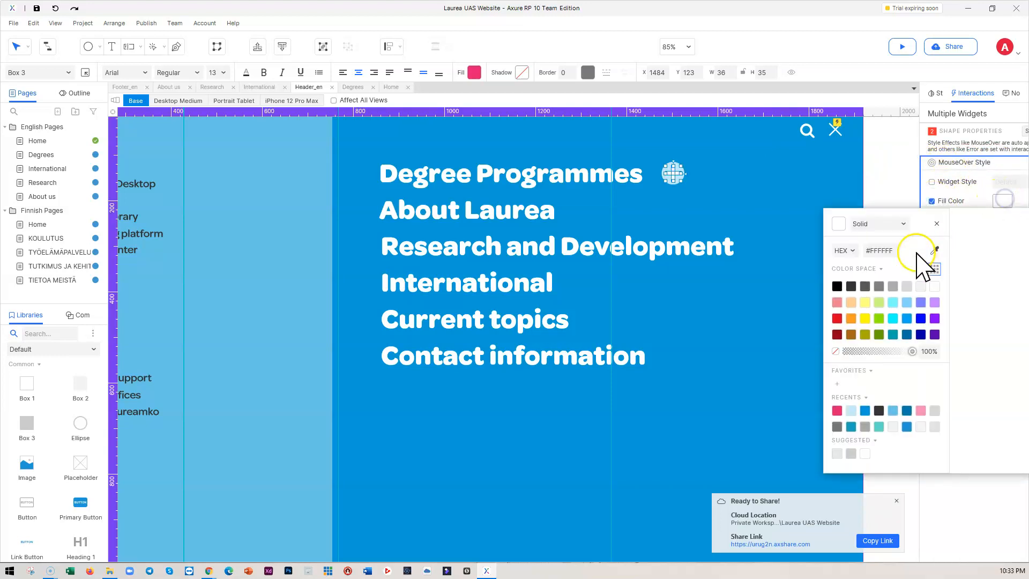
left_click(837, 286)
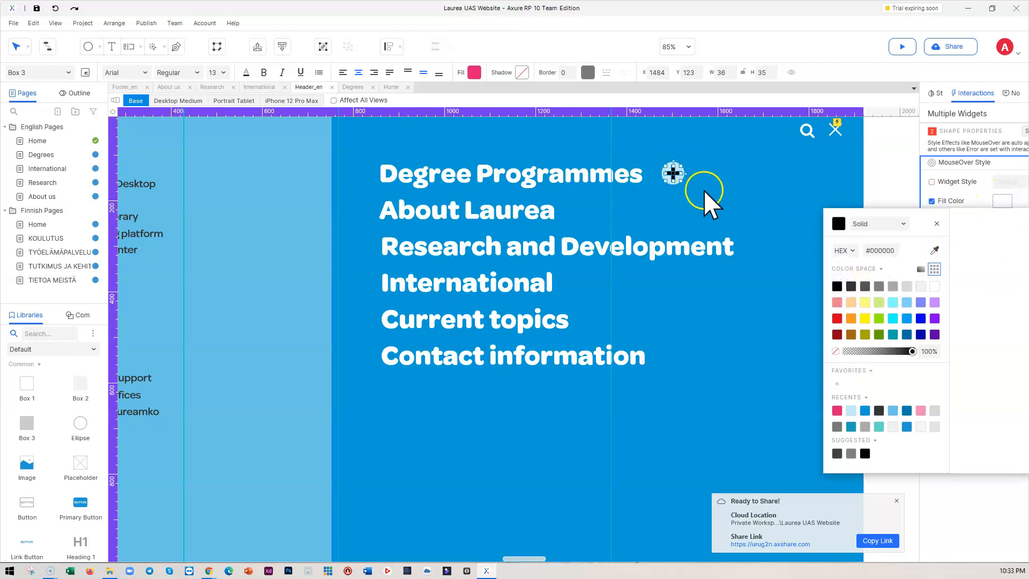
left_click(902, 202)
left_click(902, 202)
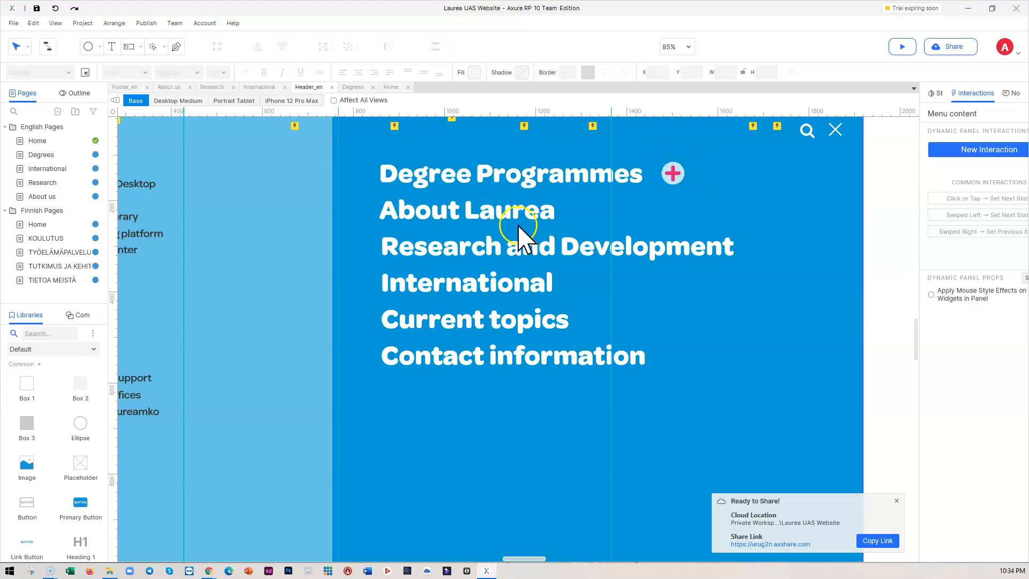
Step: Group the two bars with the circle and enable Apply Mouse Style Effects on Widgets in Group
left_click(674, 175)
left_click(674, 176)
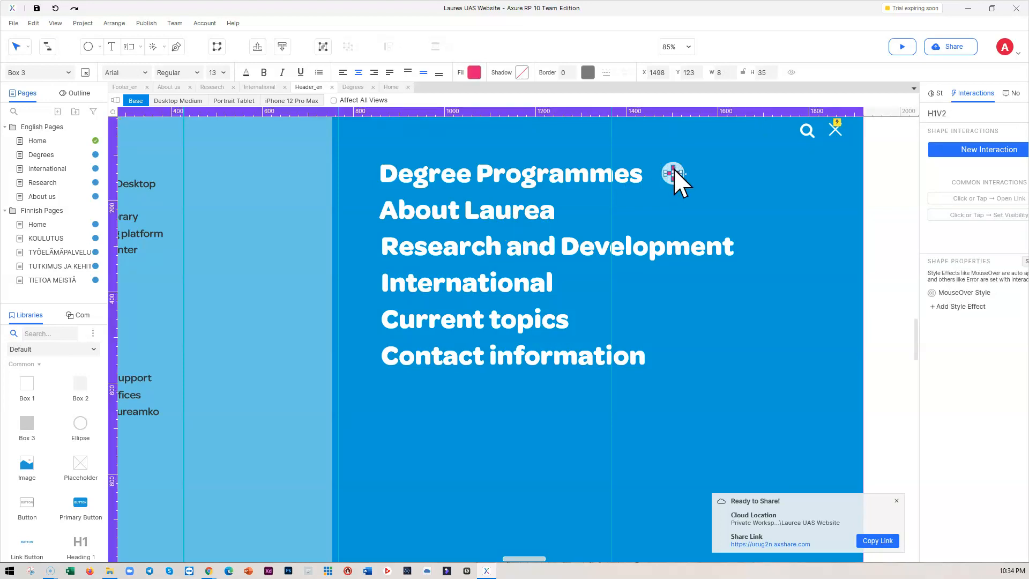
left_click(673, 171, "shift")
left_click(667, 182, "shift")
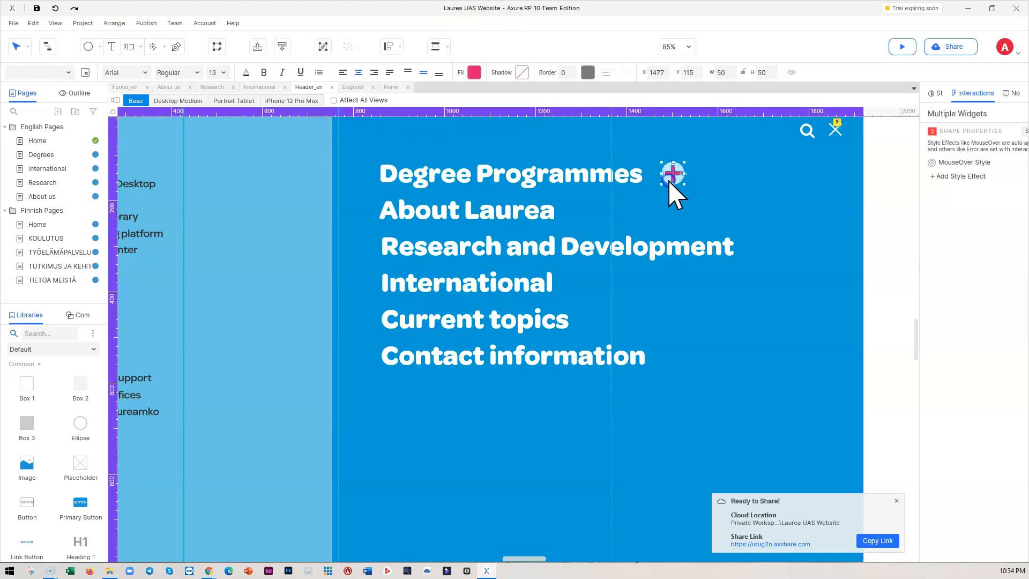
left_click(702, 175)
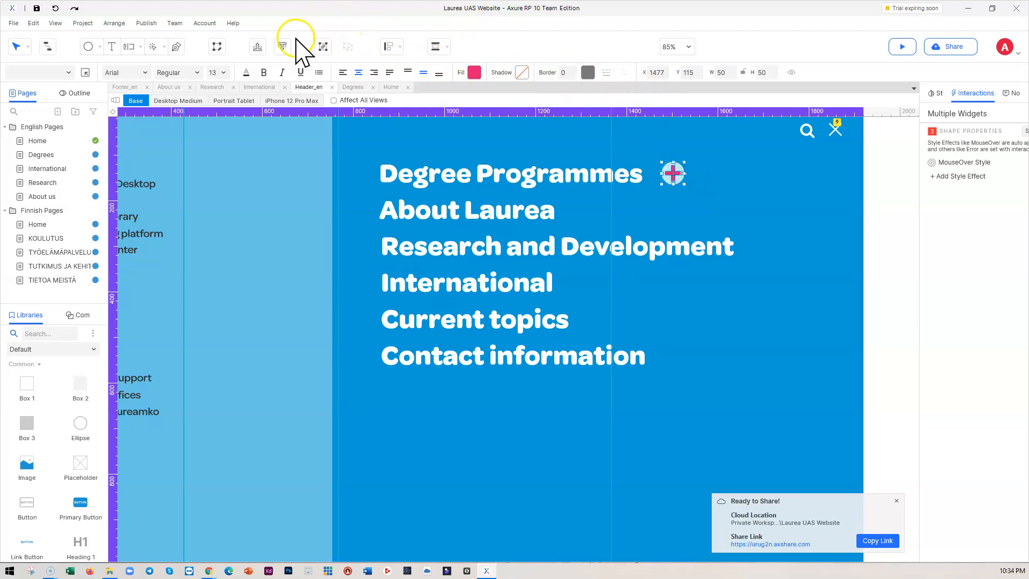
left_click(322, 47)
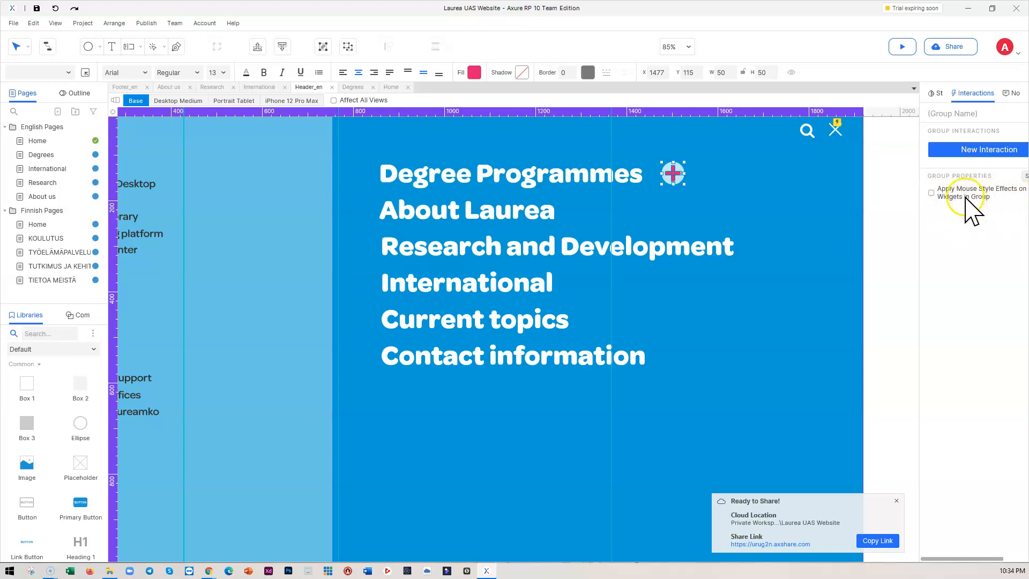
left_click(776, 207)
Step: Preview the Home page in the browser, closing and reopening the header menu to check the plus icon
left_click(902, 48)
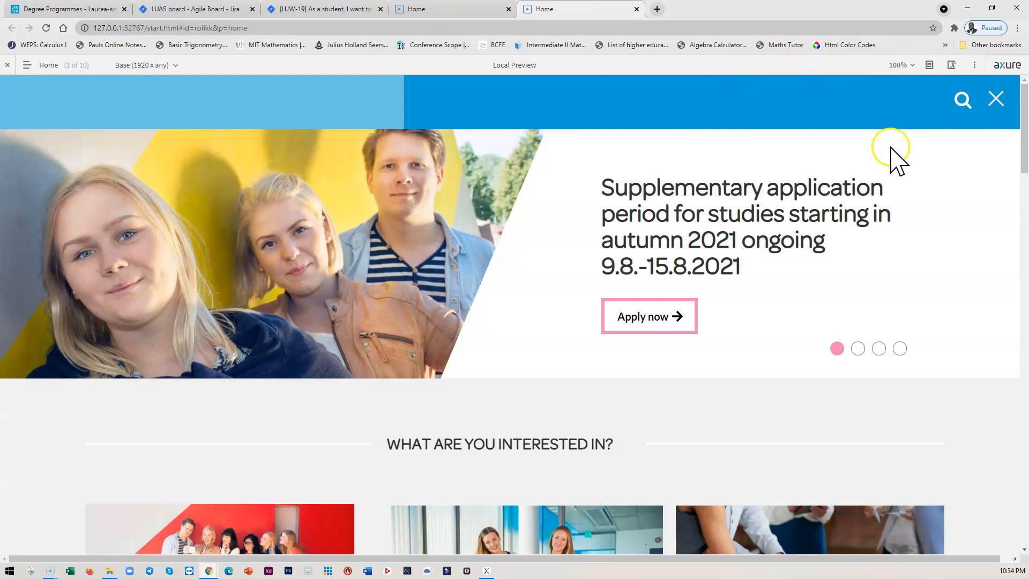
left_click(545, 558)
left_click_drag(545, 558, 730, 561)
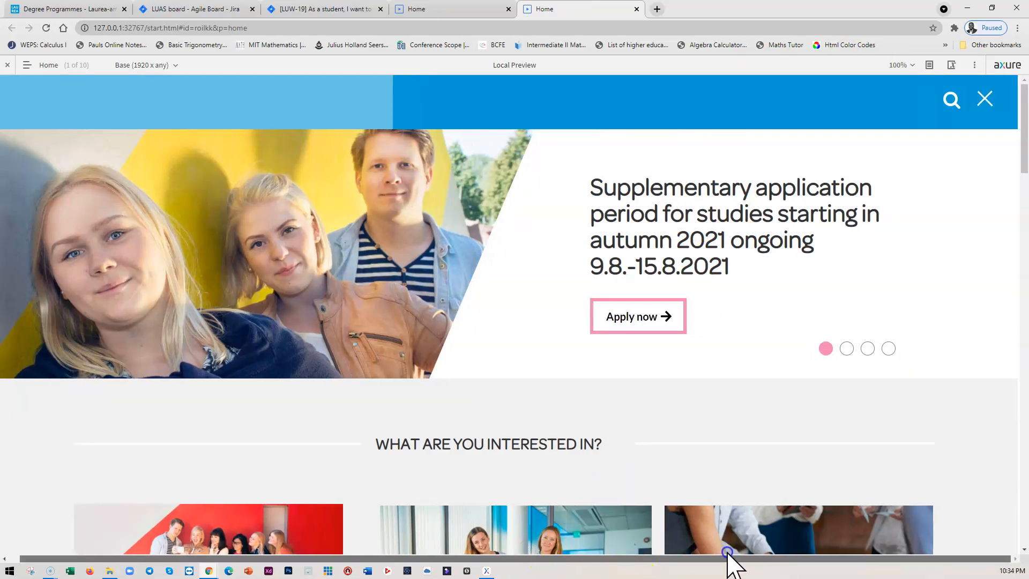
left_click(990, 98)
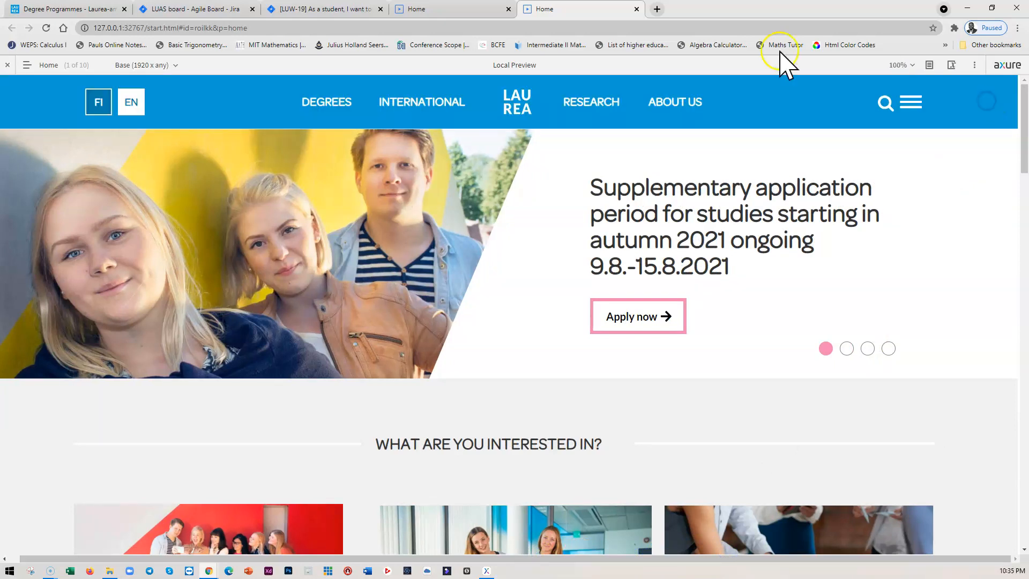
left_click(910, 102)
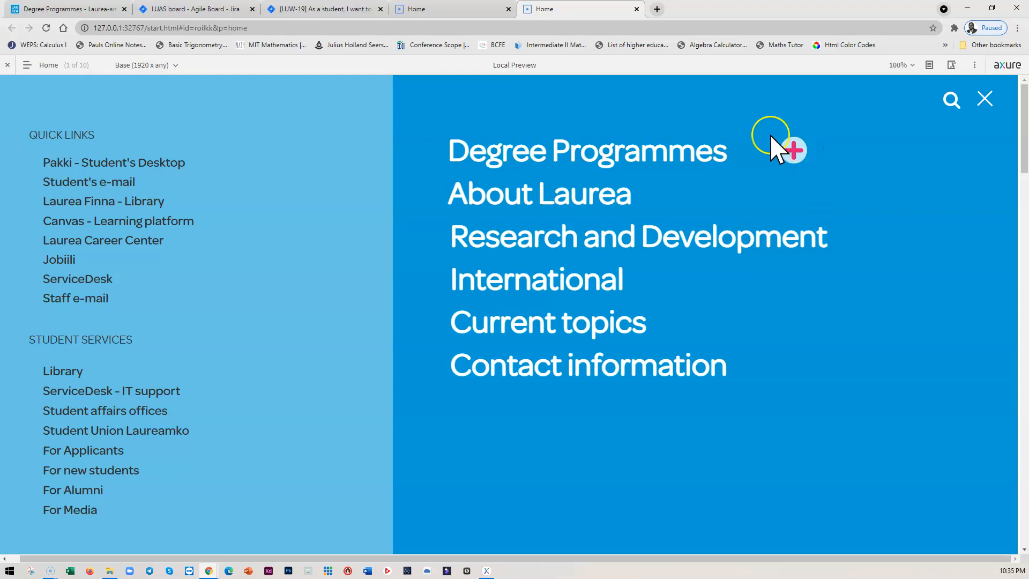
Step: Review the plus group's properties in Axure, reload the Chrome preview and try the plus icon in the reopened menu
left_click(486, 571)
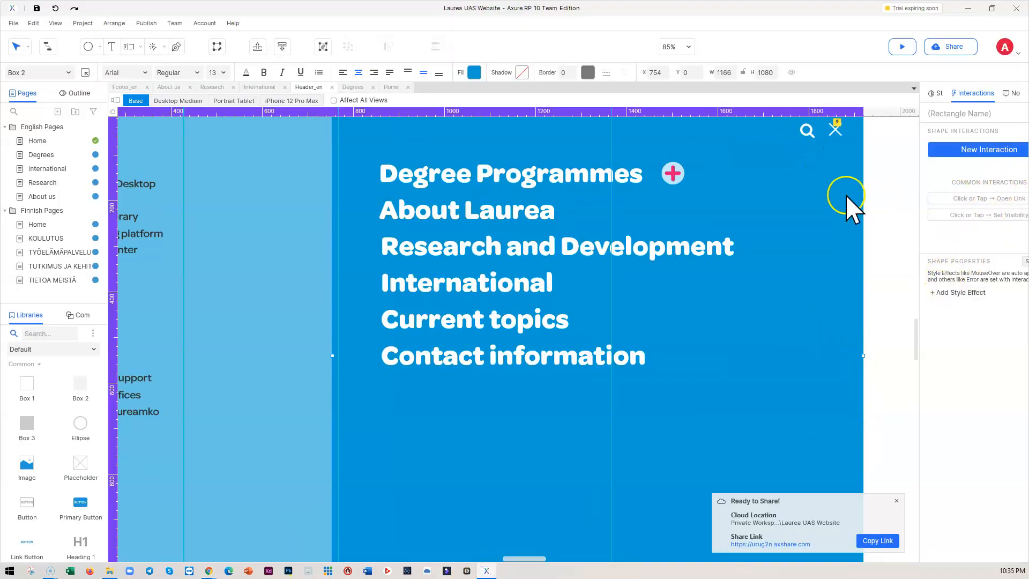
left_click(683, 173)
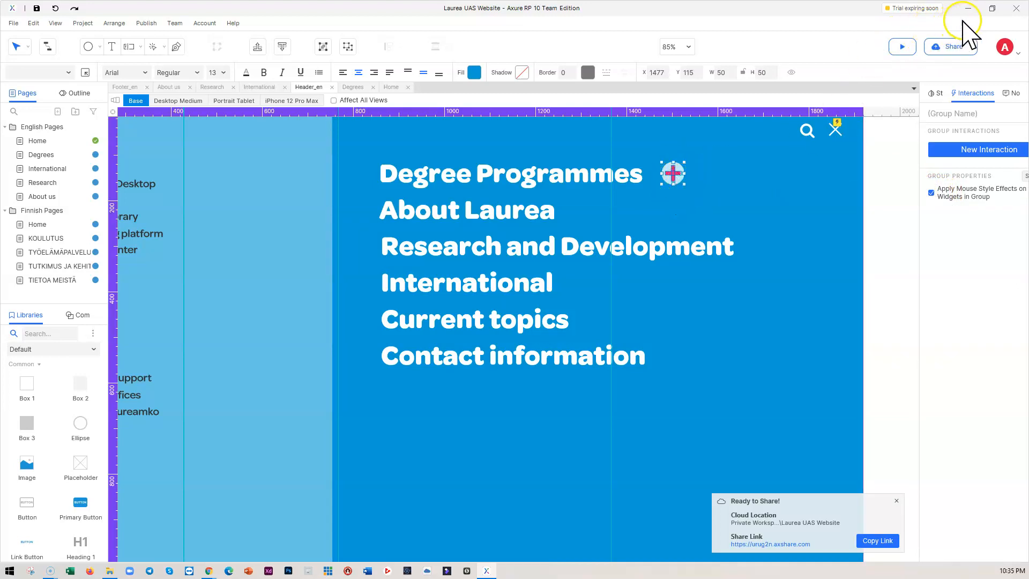
mouse_move(207, 571)
left_click(271, 536)
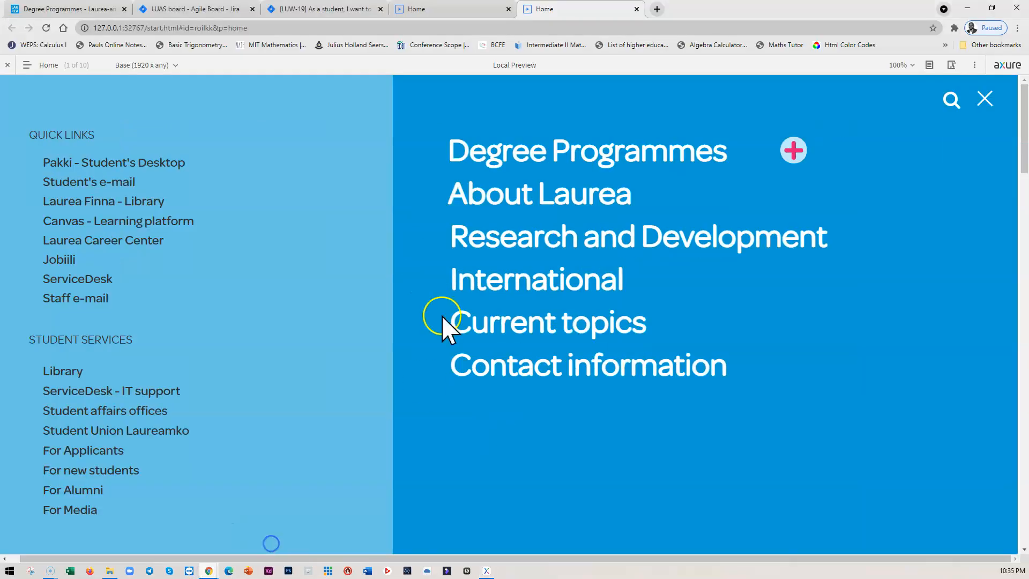
left_click(48, 28)
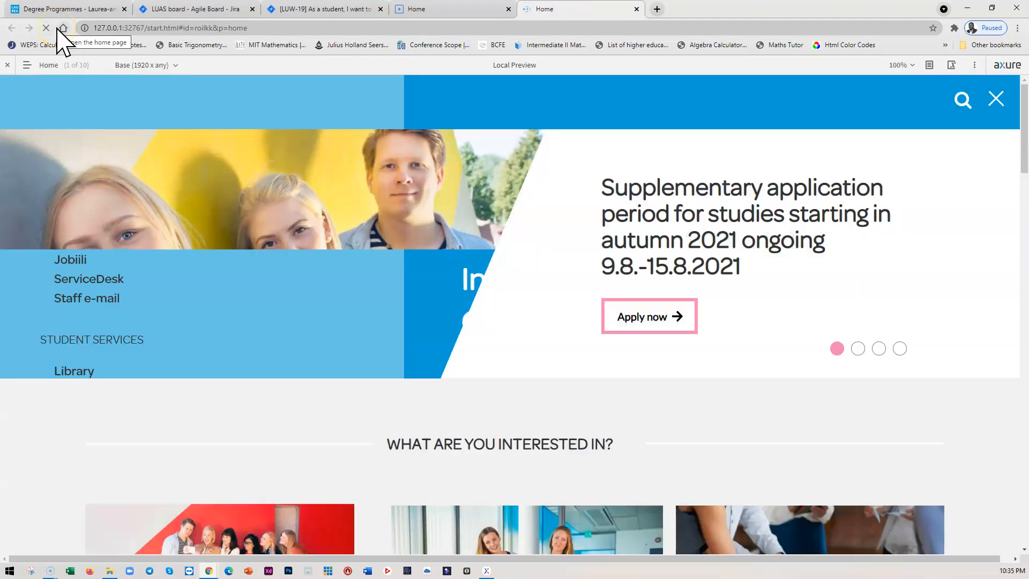
left_click(996, 99)
left_click(931, 103)
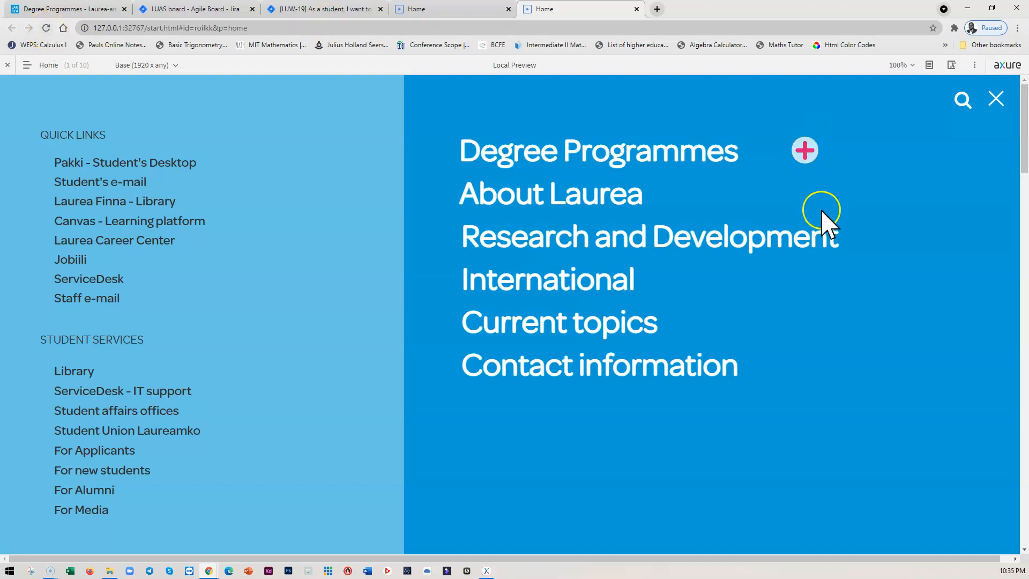
left_click(806, 153)
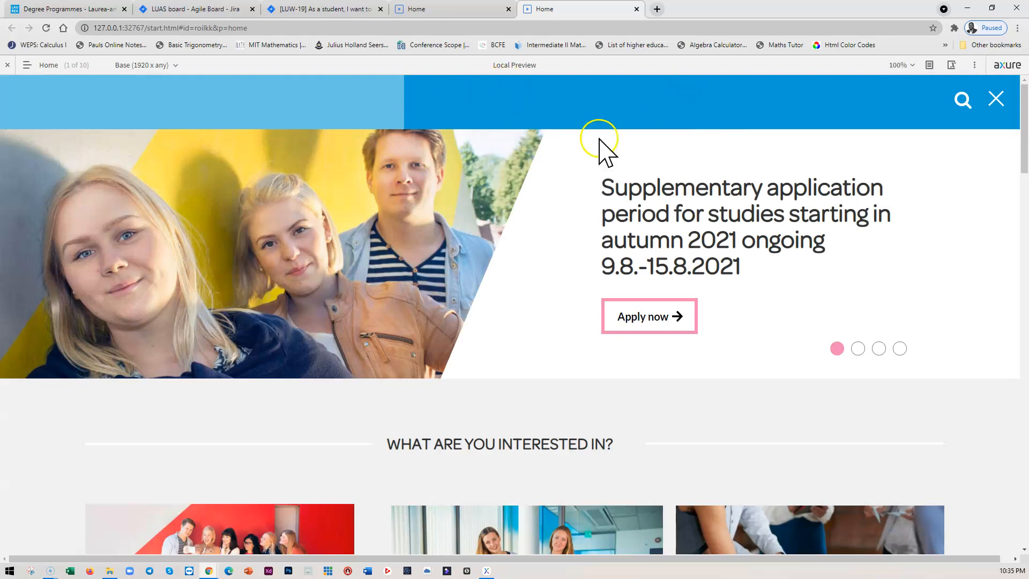
Step: Return to Axure, open the English Home page and bring its Header_en component to the front
left_click(967, 7)
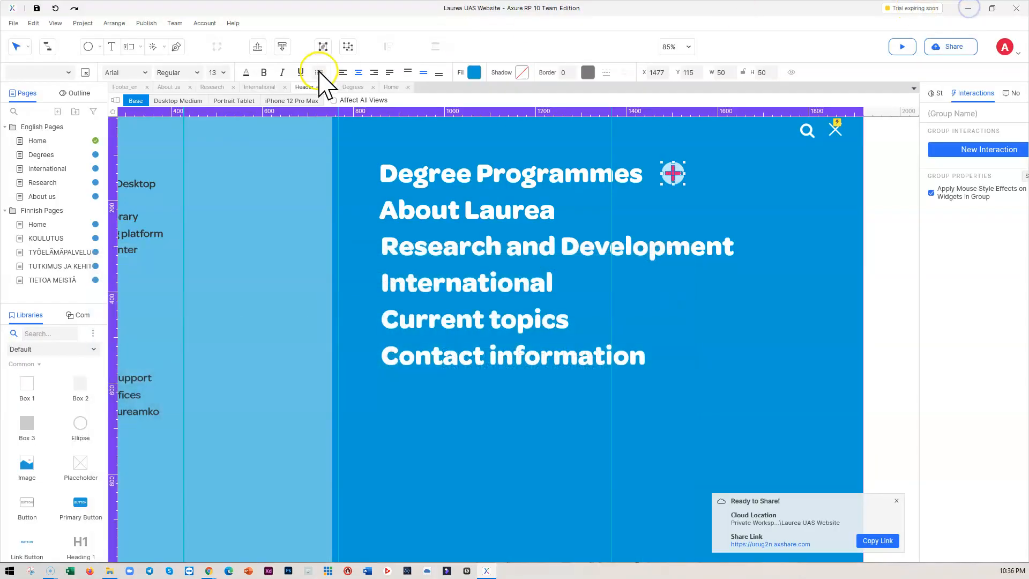
double_click(48, 141)
left_click(552, 257)
scroll(544, 244, "up", 5)
left_click(538, 223)
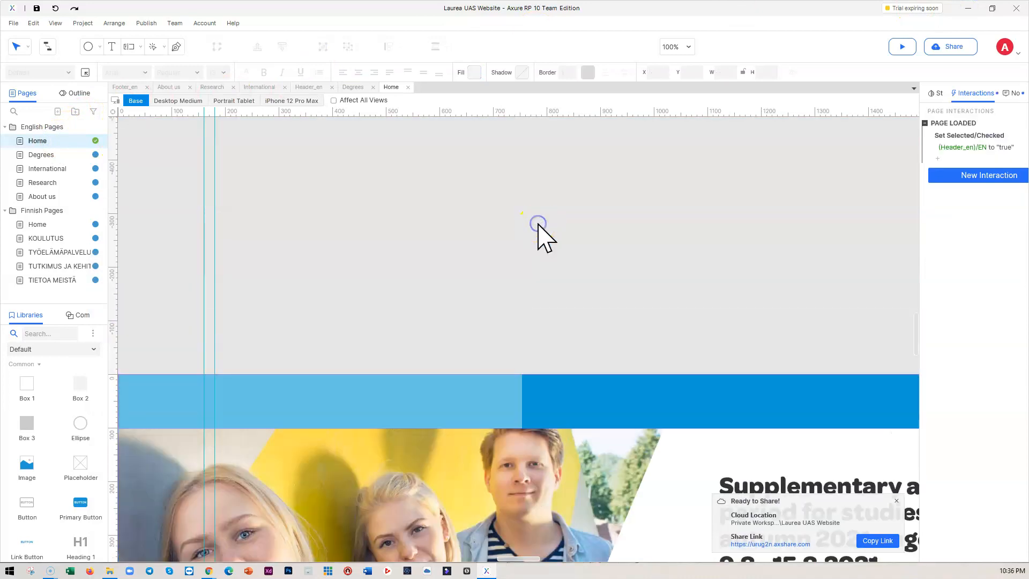
scroll(538, 233, "down", 4)
left_click(488, 205)
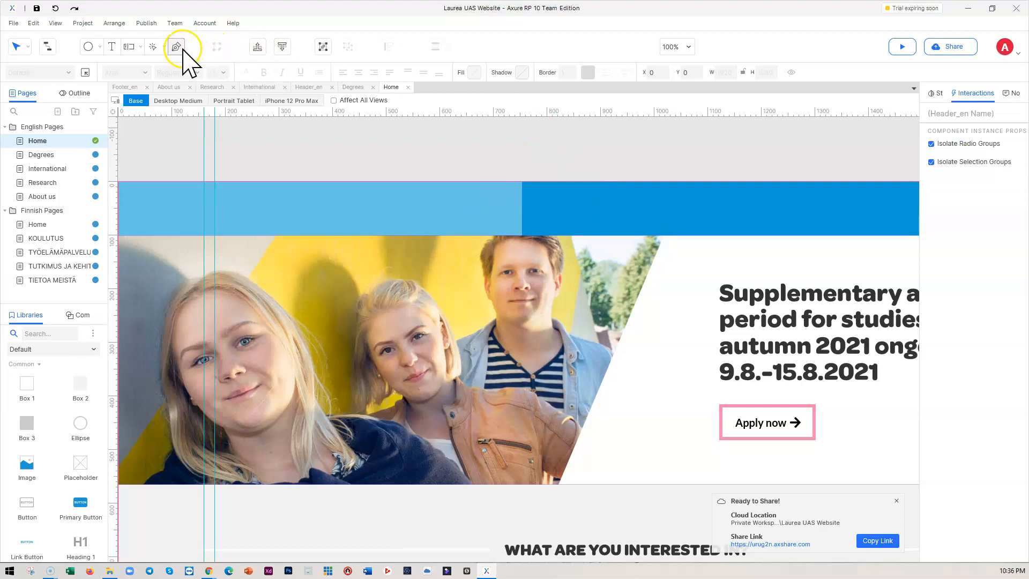
left_click(257, 47)
scroll(475, 303, "down", 6)
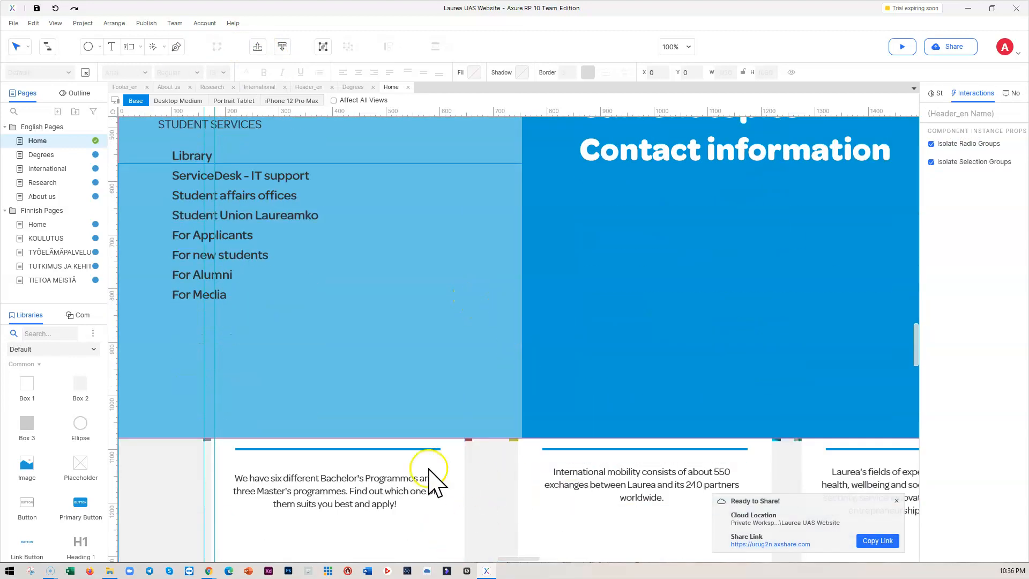
scroll(562, 379, "up", 2)
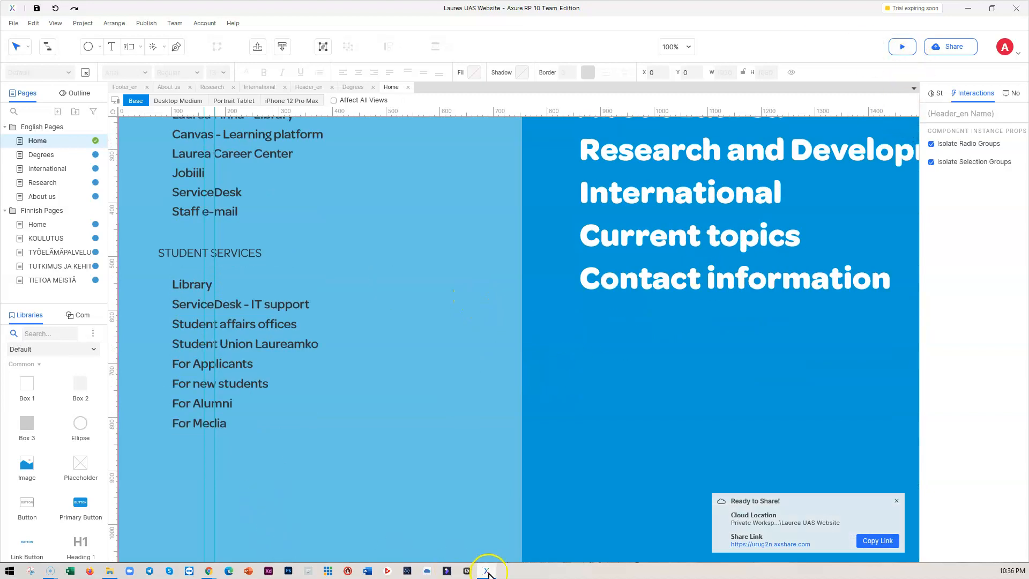
Step: Switch to the Home preview in Chrome and close the expanded header menu
mouse_move(213, 572)
left_click(272, 542)
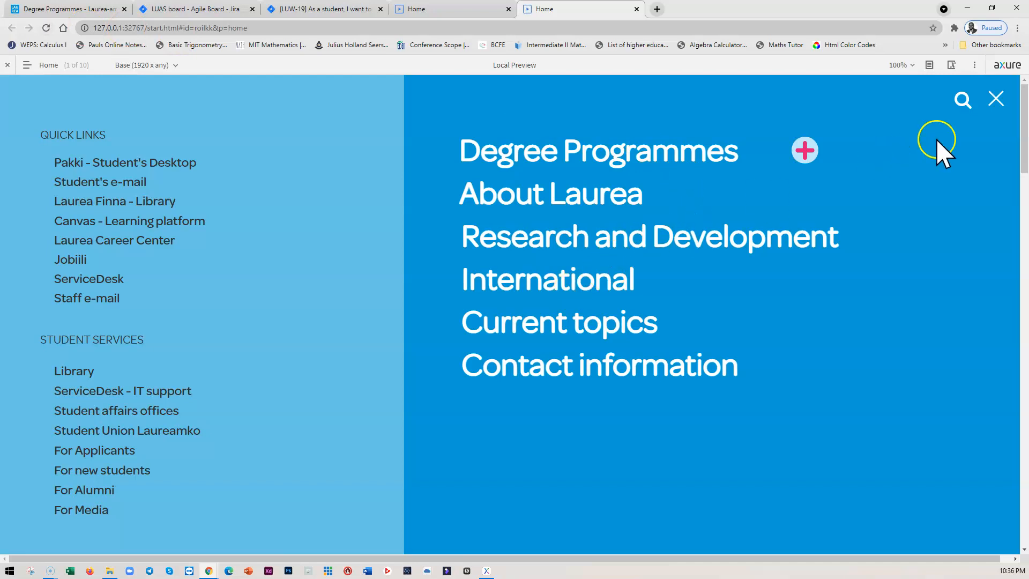
left_click(993, 98)
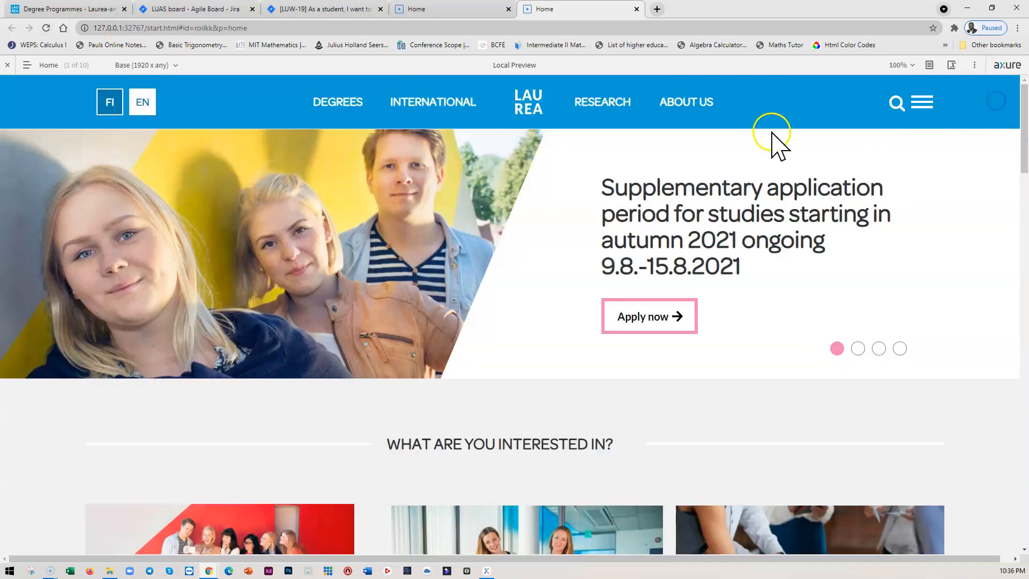
Step: Reopen the header menu in the Home preview, return to Axure and open the publish settings' font options
left_click(923, 103)
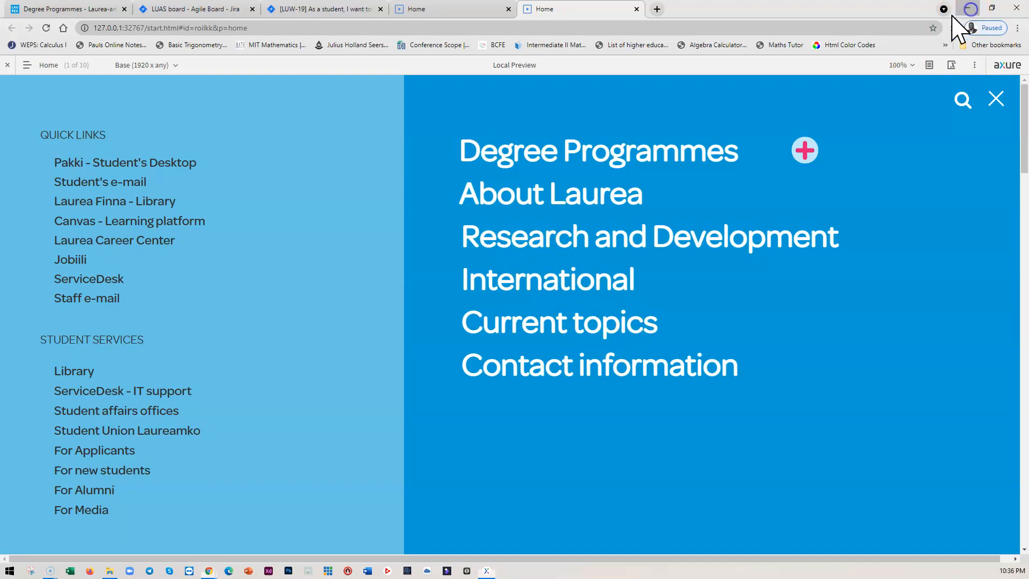
left_click(968, 9)
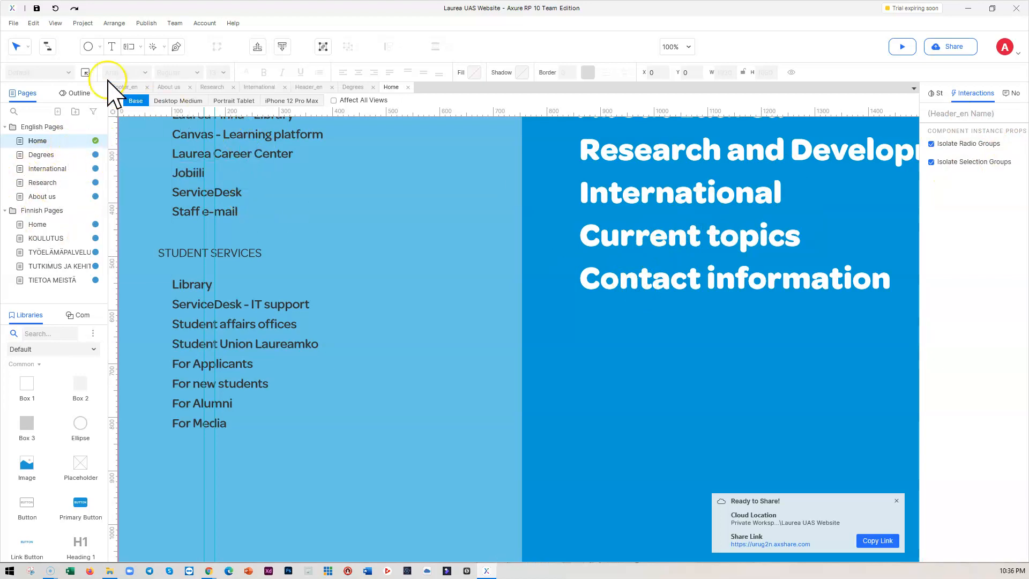
left_click(949, 47)
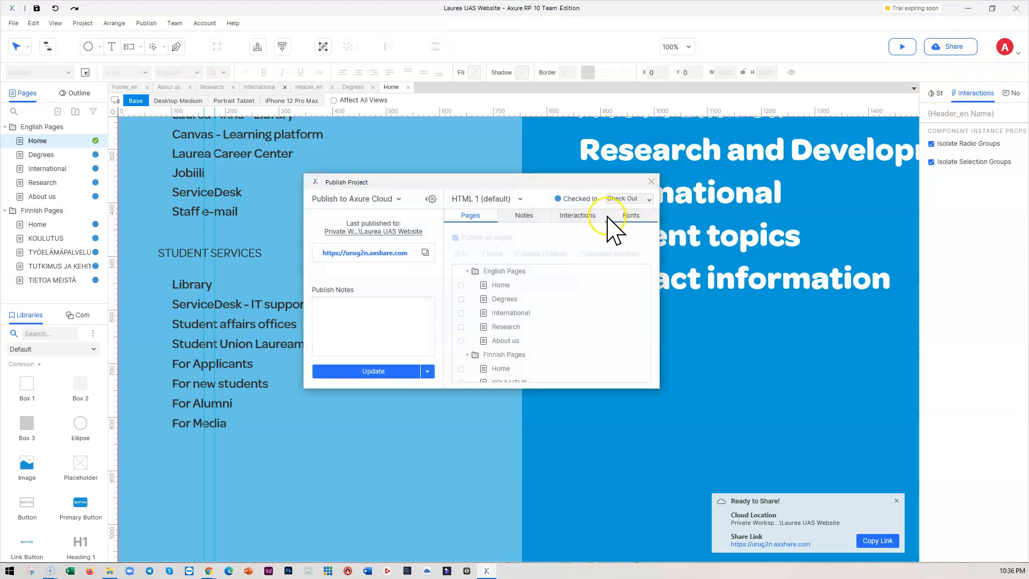
left_click(630, 215)
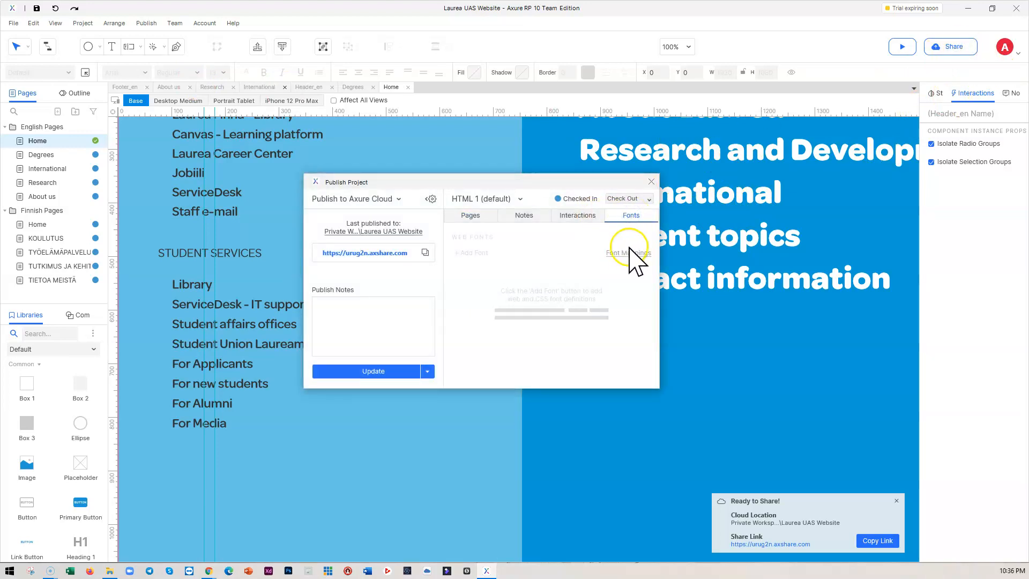
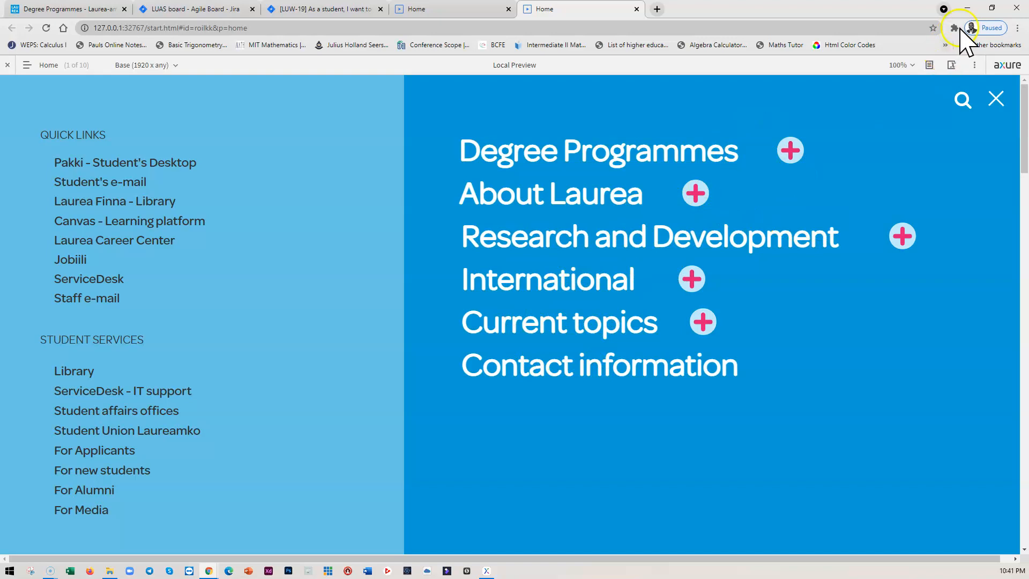
Step: Return to Axure and move the About Laurea plus icon beside its heading at X 1249, Y 199, nudging the Degree Programmes plus icon too
left_click(969, 8)
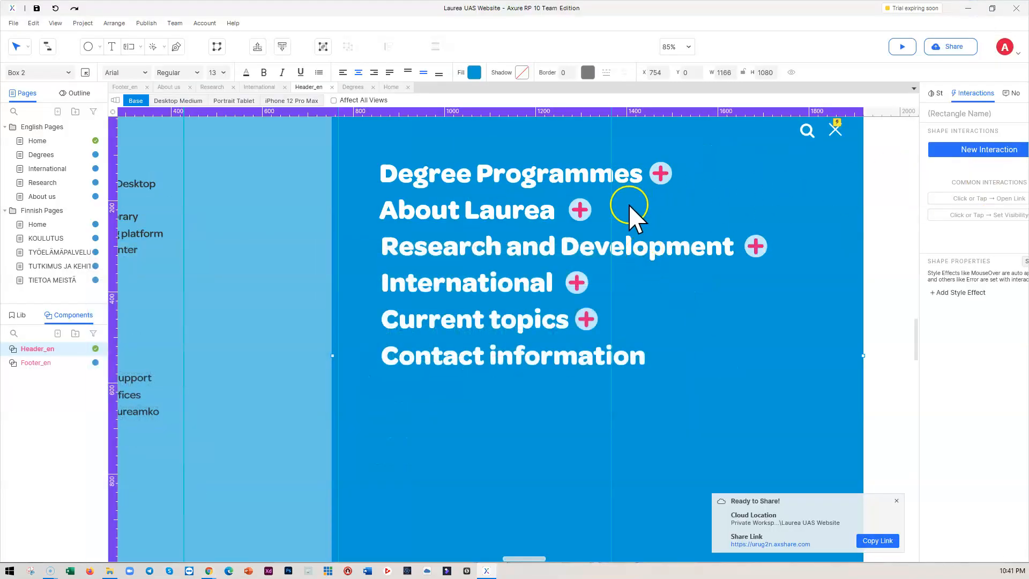
left_click(581, 206)
left_click(581, 206)
left_click_drag(581, 206, 573, 209)
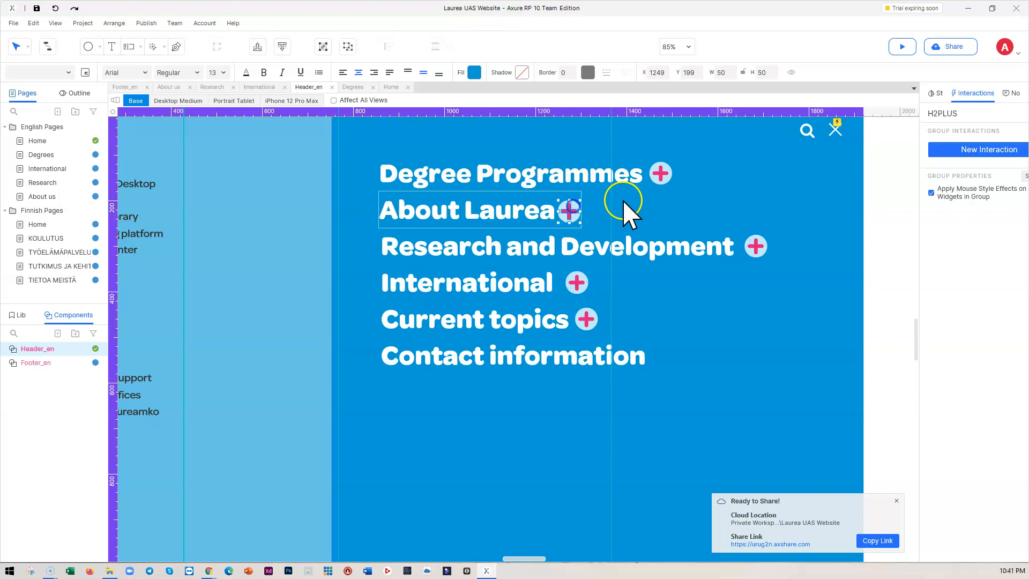
left_click(669, 172)
left_click(667, 168)
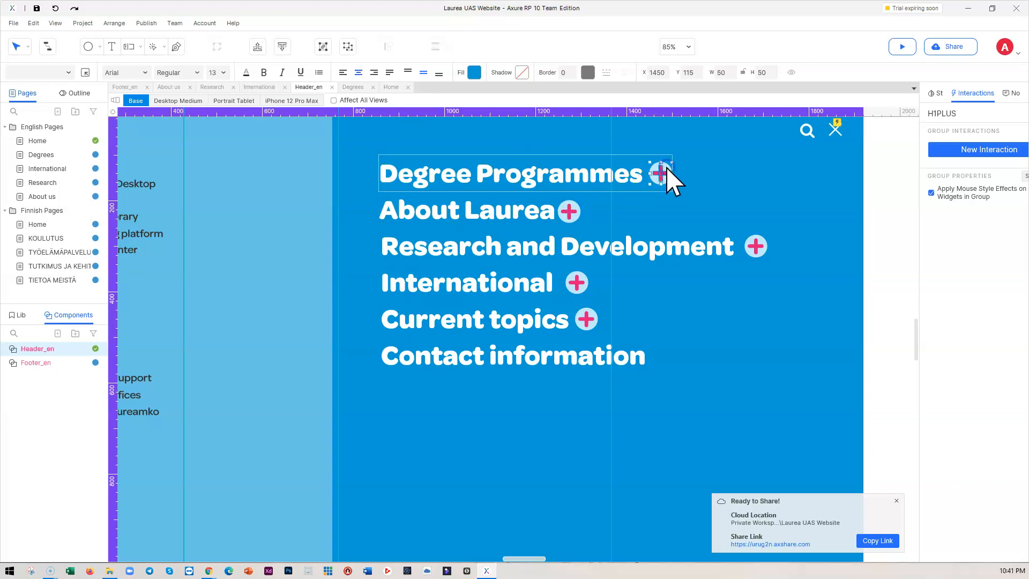
left_click_drag(662, 169, 665, 170)
left_click(715, 171)
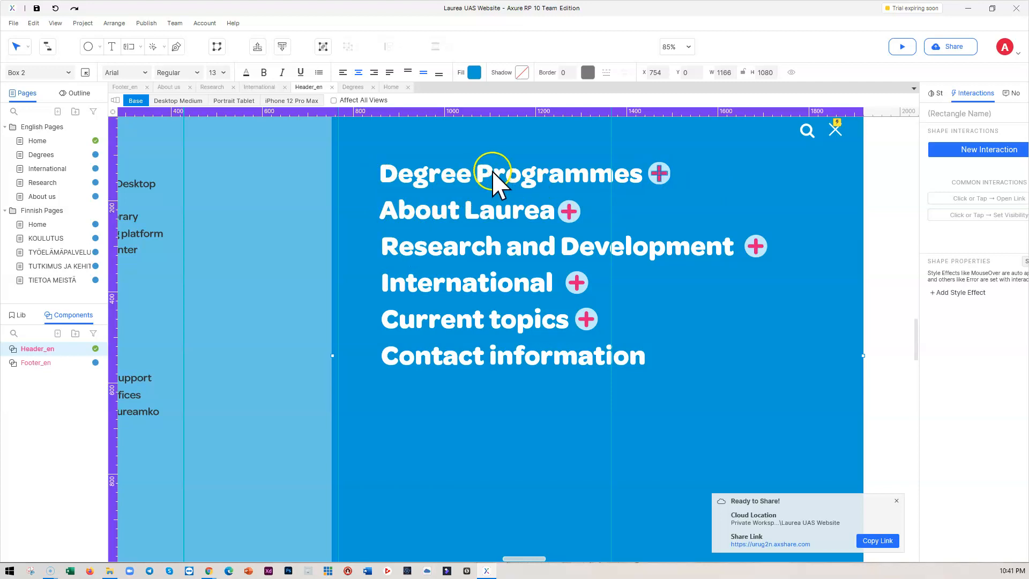
Step: Switch to the live Laurea Degree Programmes page in Chrome and examine the submenu links under Degree Programmes in the header menu
scroll(509, 349, "down", 3)
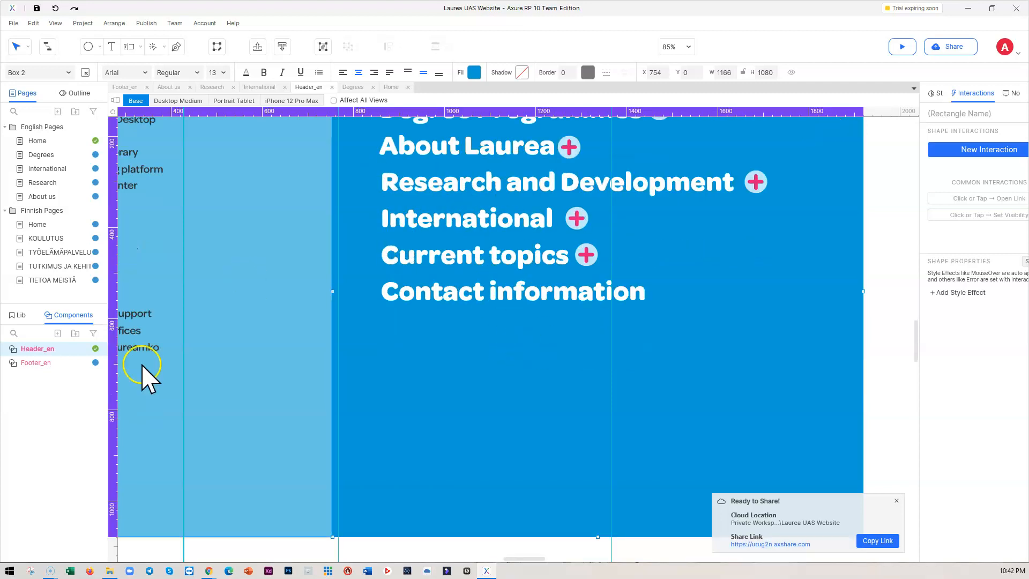
mouse_move(213, 572)
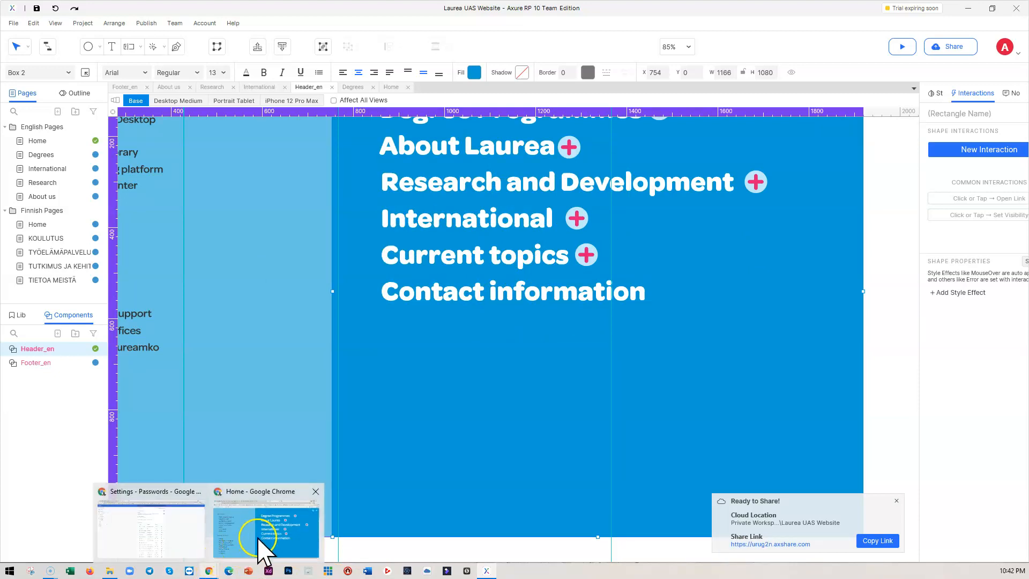
left_click(270, 546)
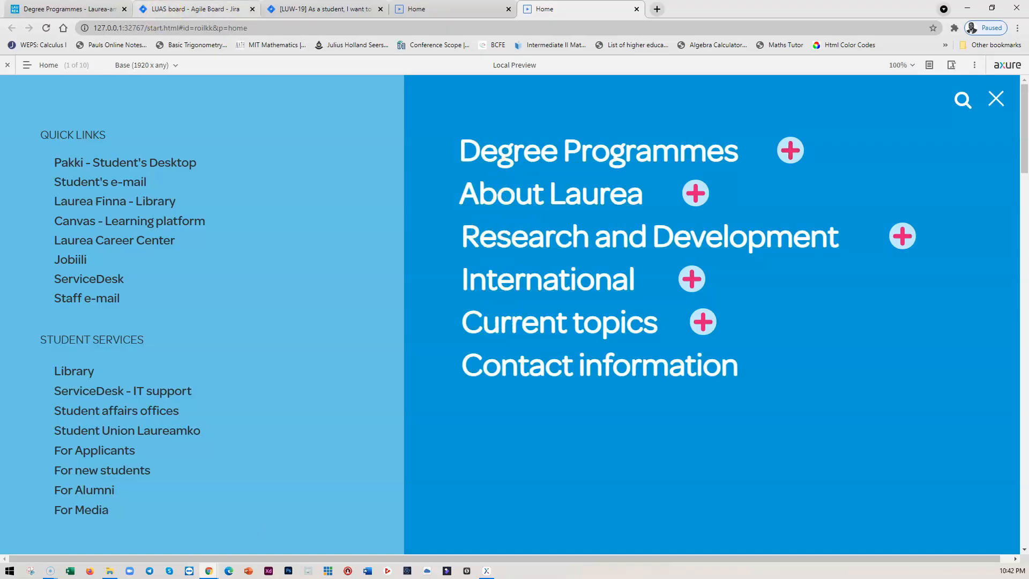
left_click(172, 10)
left_click(86, 10)
left_click(595, 132)
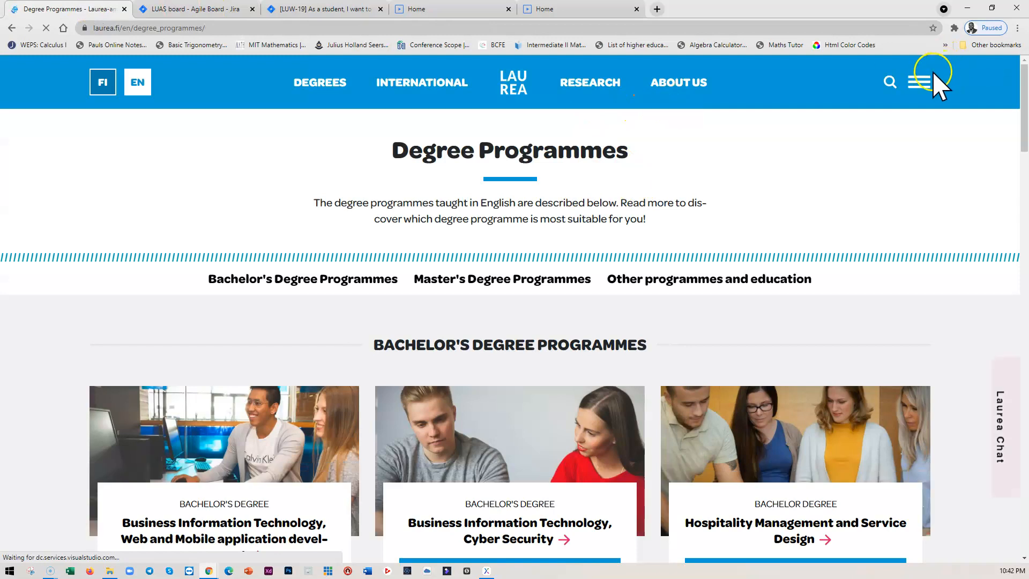
left_click(919, 82)
left_click(690, 128)
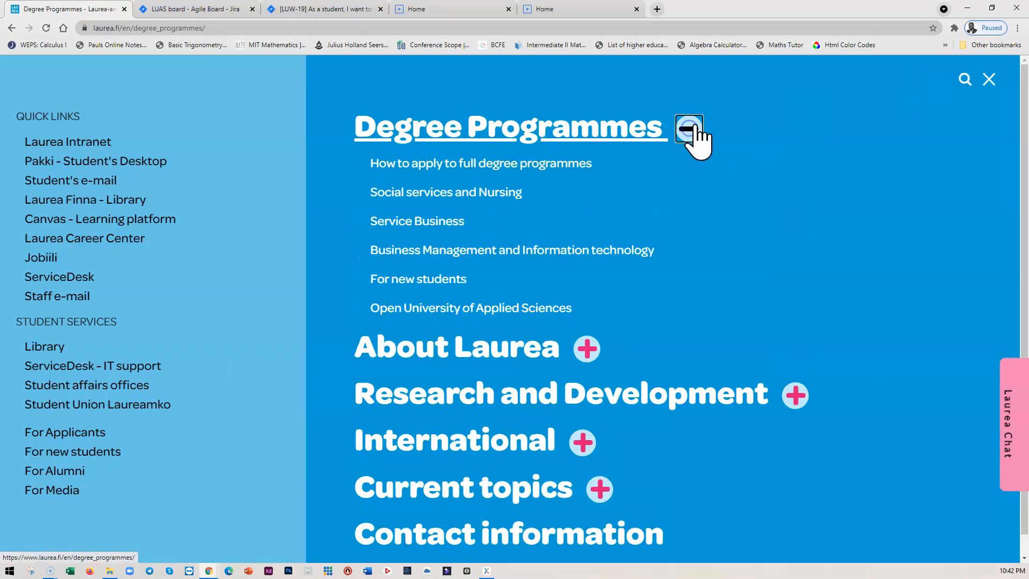
left_click_drag(602, 321, 364, 164)
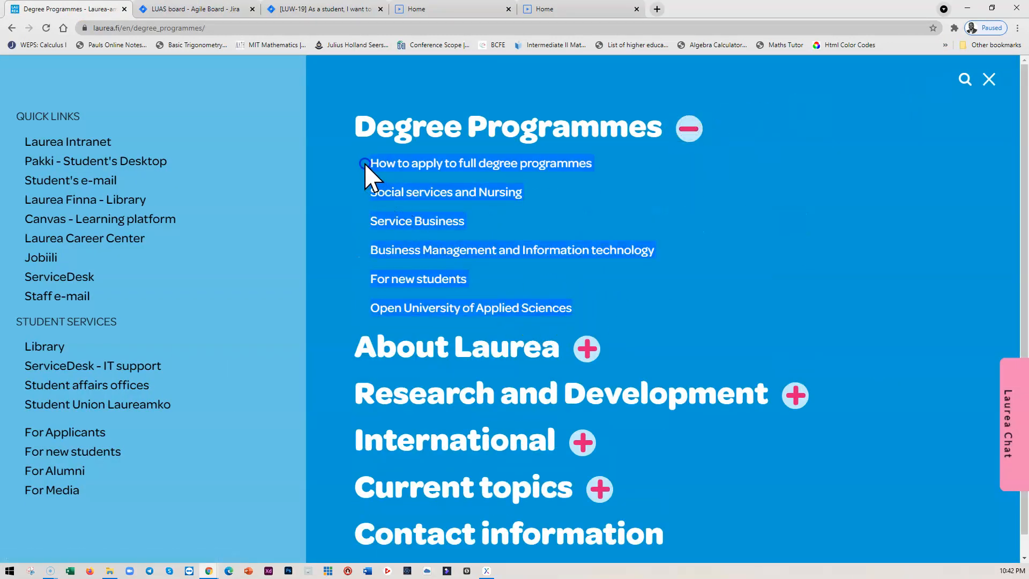
left_click(420, 151)
Step: Return to Axure and give the Degree Programmes heading a Click or Tap interaction that opens the English Degrees page
left_click(969, 8)
scroll(494, 391, "up", 3)
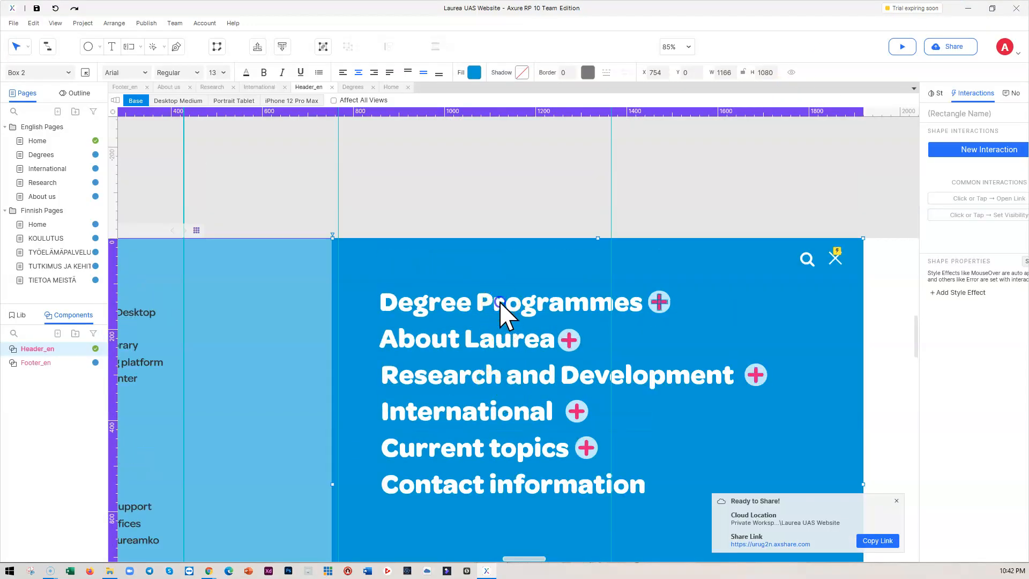
left_click(544, 301)
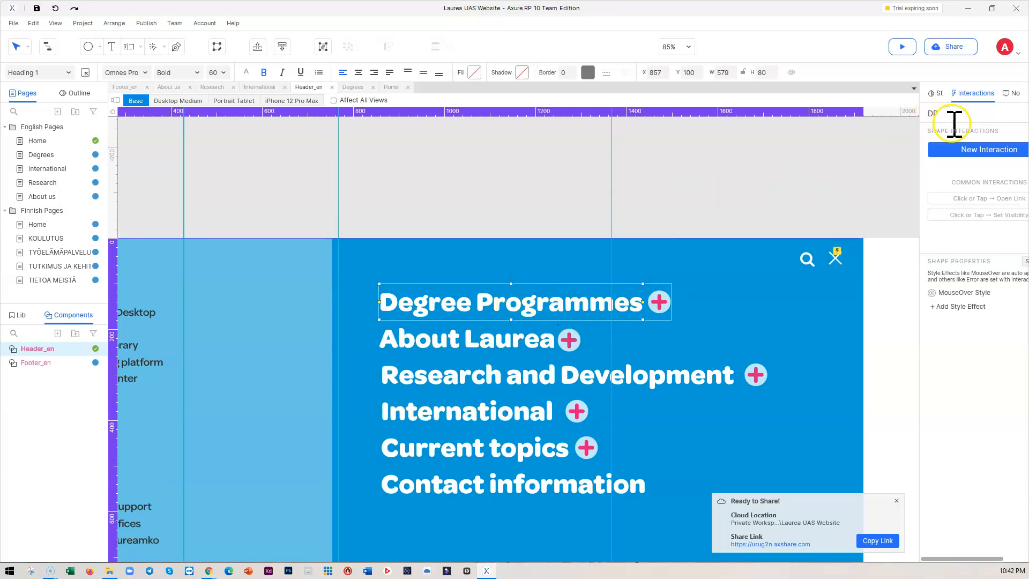
left_click(974, 152)
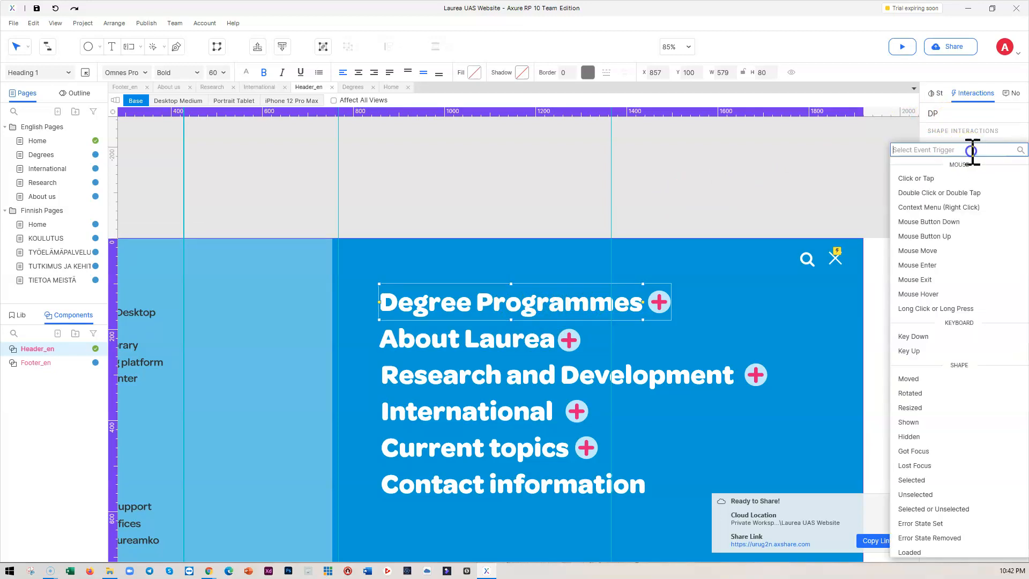
left_click(906, 179)
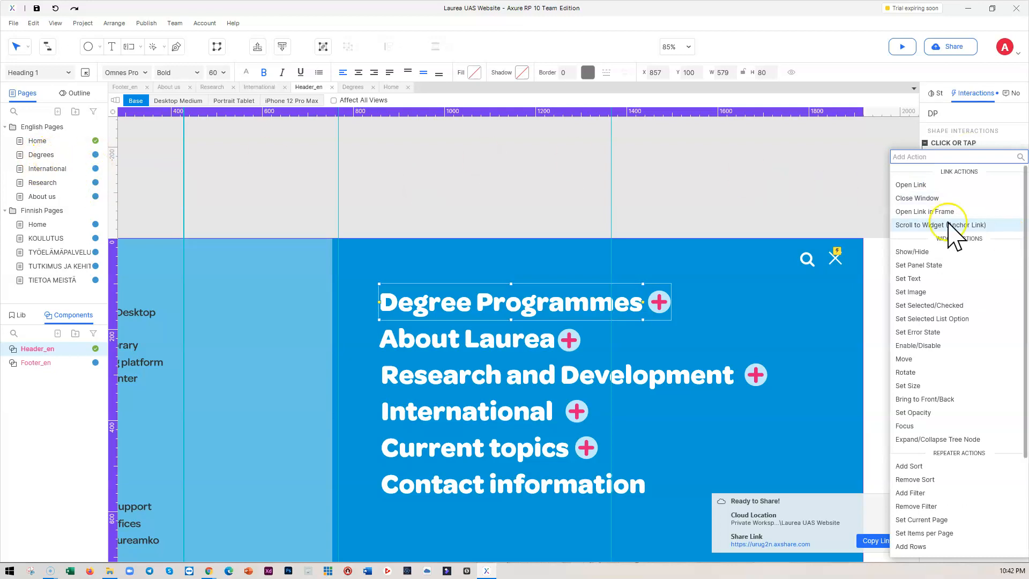
left_click(917, 188)
left_click(953, 239)
left_click(1013, 226)
left_click(538, 299)
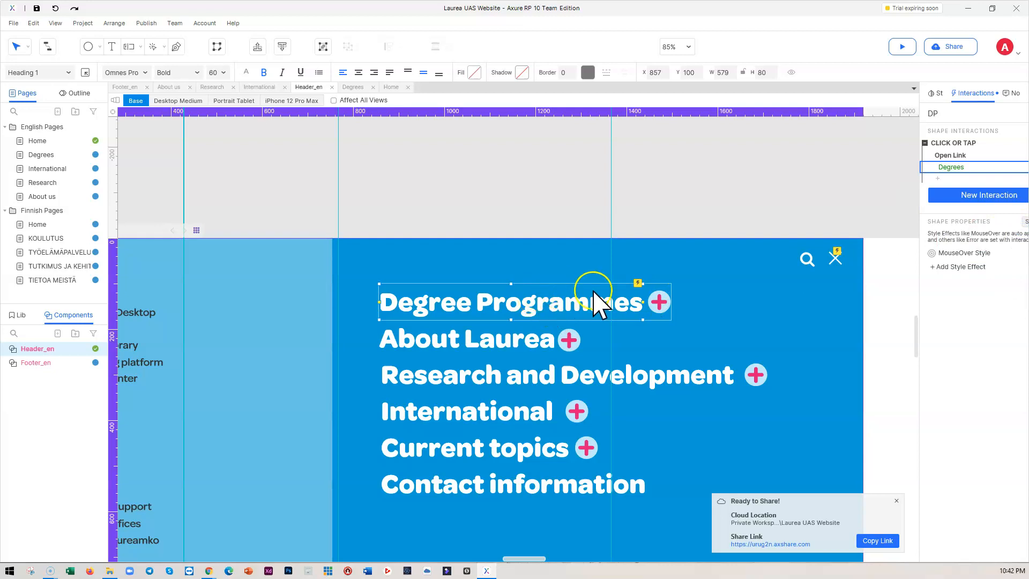
left_click(665, 303)
Step: Add a Click or Tap interaction to the About Laurea heading that opens the About us page
left_click(493, 341)
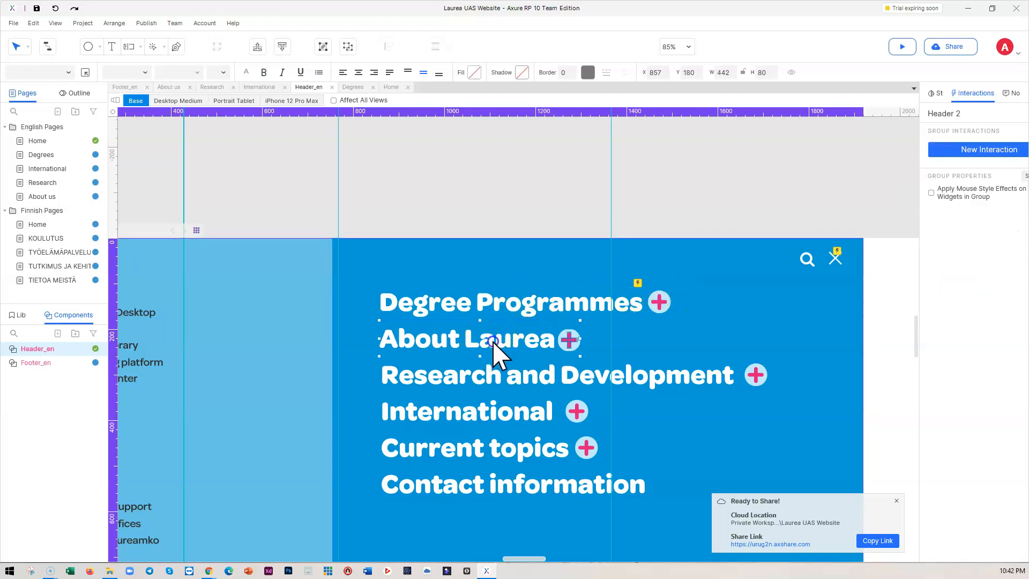
left_click(493, 342)
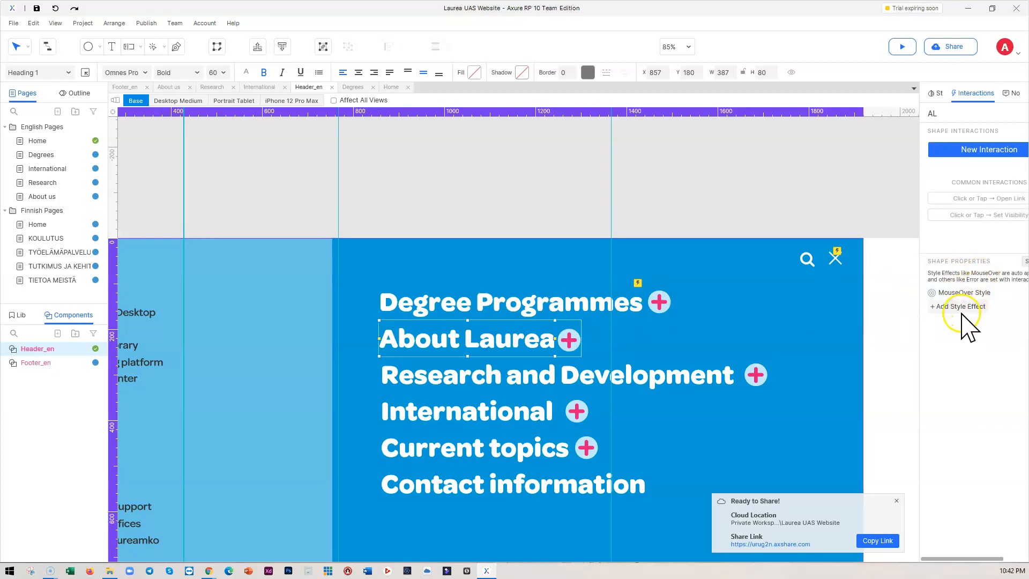
left_click(973, 151)
left_click(915, 178)
left_click(909, 178)
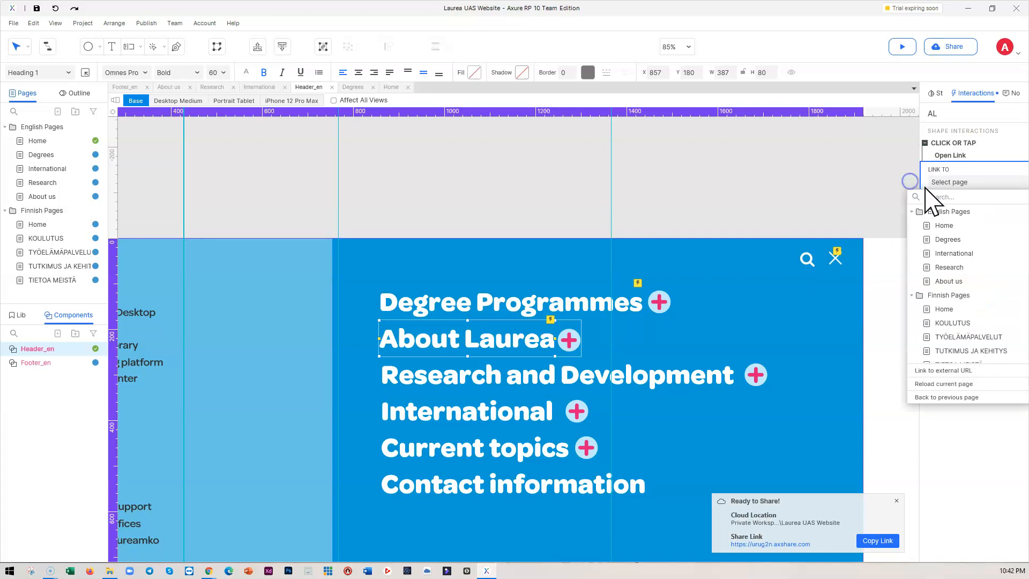
left_click(949, 282)
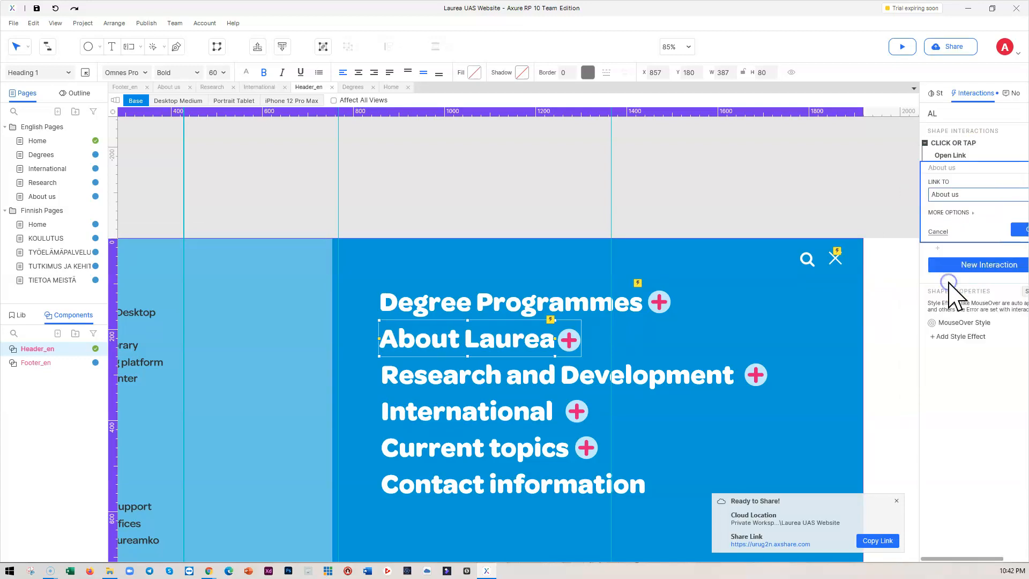
left_click(1016, 230)
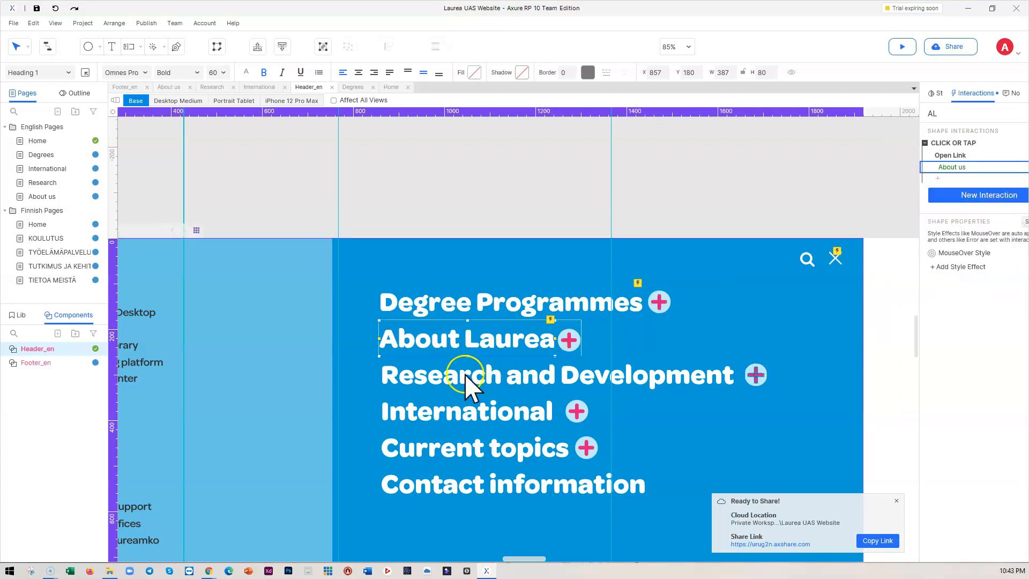
Step: Link the International heading to the English International page with a Click or Tap interaction
left_click(447, 413)
left_click(982, 150)
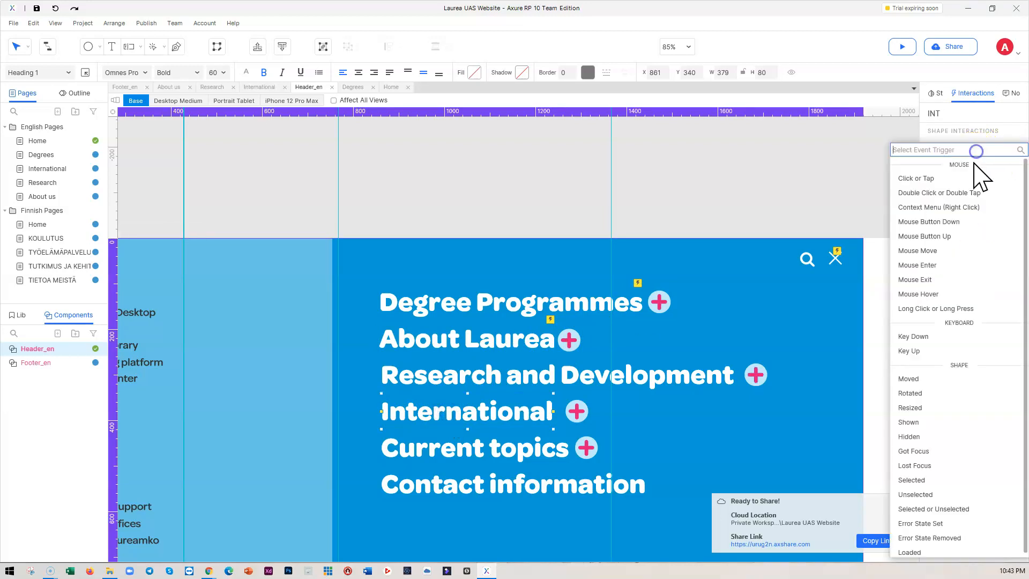
left_click(916, 184)
left_click(911, 186)
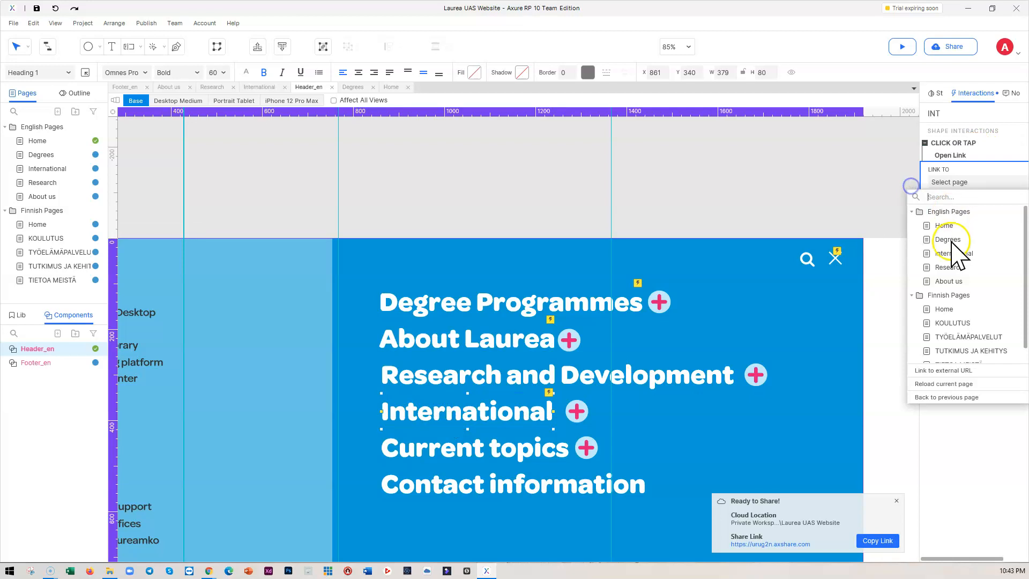
left_click(950, 252)
left_click(1007, 233)
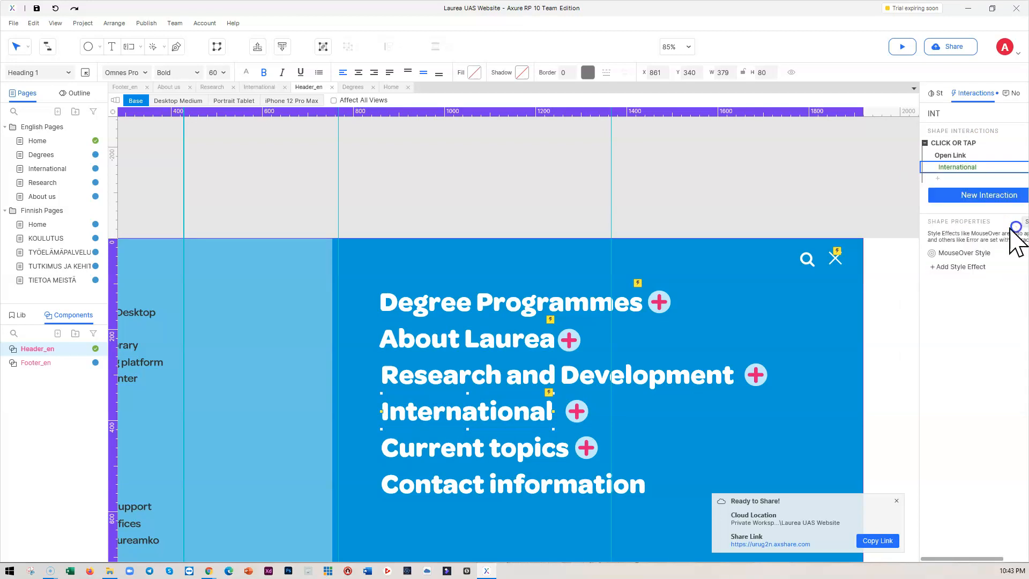
Step: Link the Research and Development heading group to the English Research page on Click or Tap
left_click(506, 377)
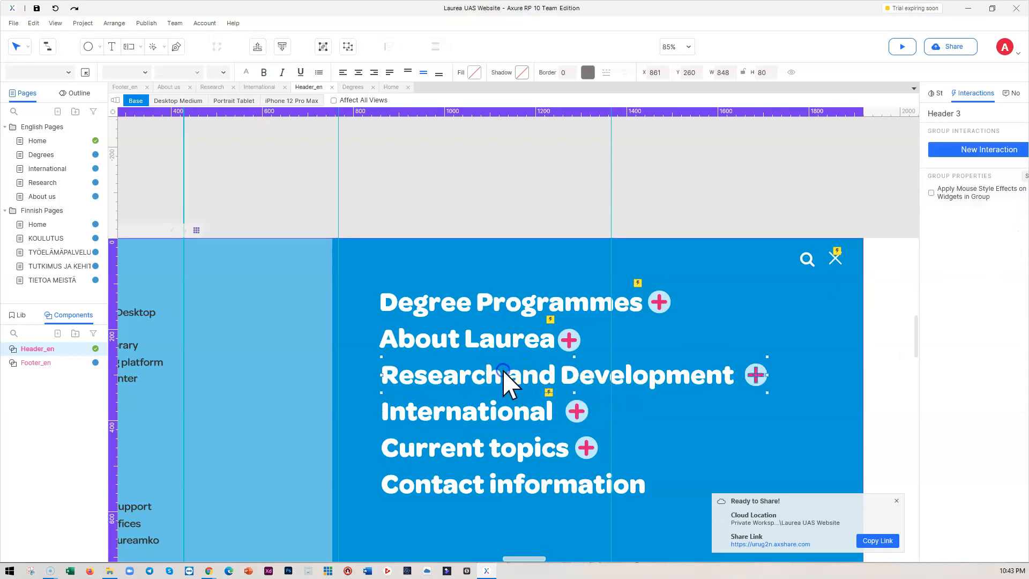
left_click(971, 151)
left_click(918, 179)
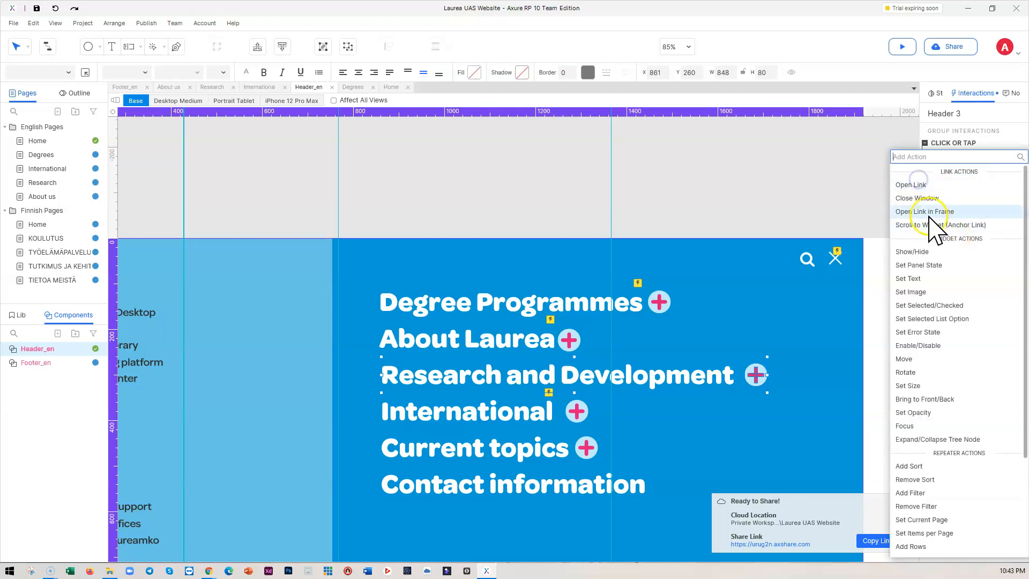
left_click(919, 195)
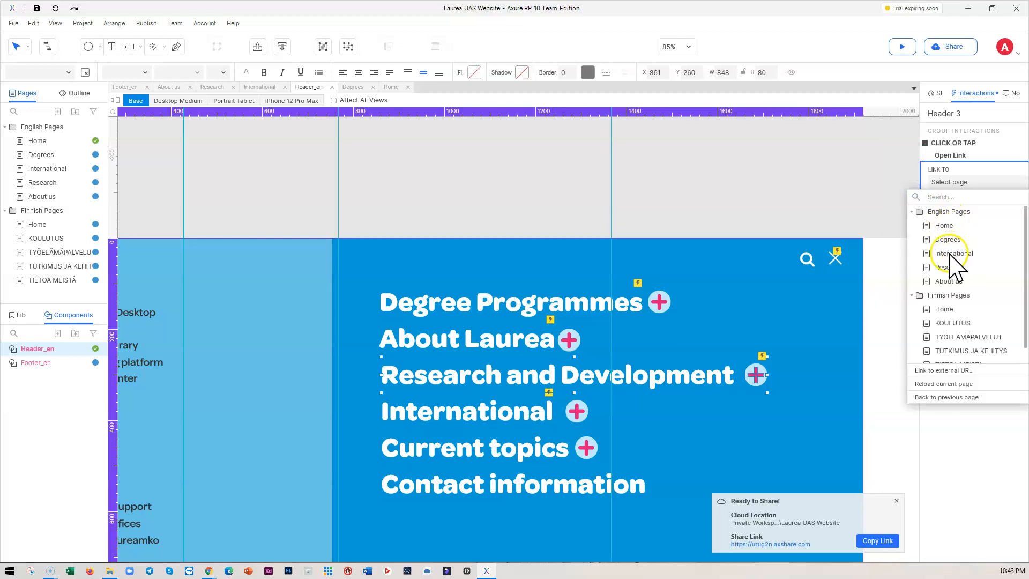
left_click(947, 267)
left_click(1017, 232)
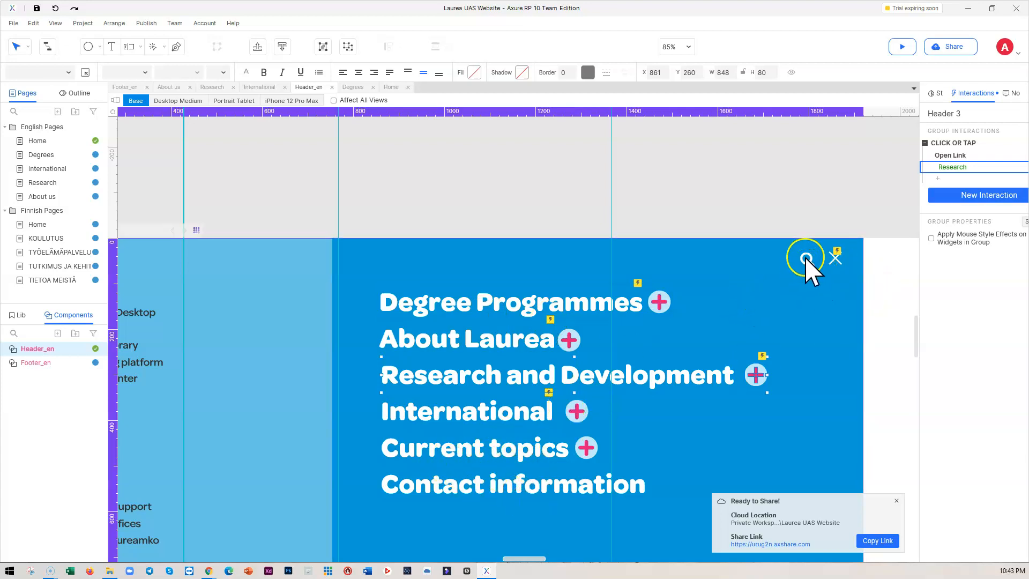
Step: Show the widget libraries and switch to the Laurea Style Guide library
scroll(522, 417, "down", 3)
left_click(567, 400)
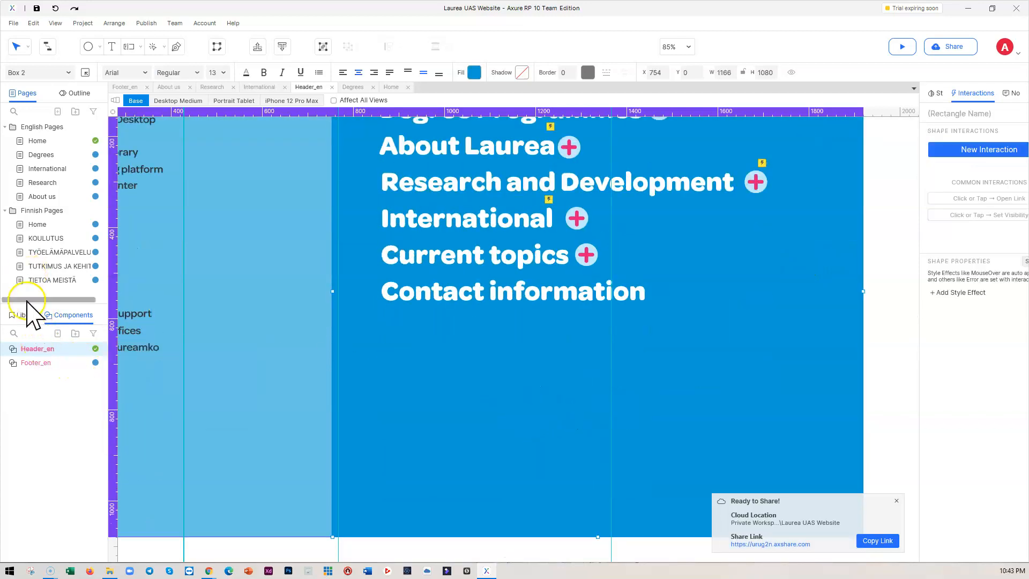
left_click(21, 315)
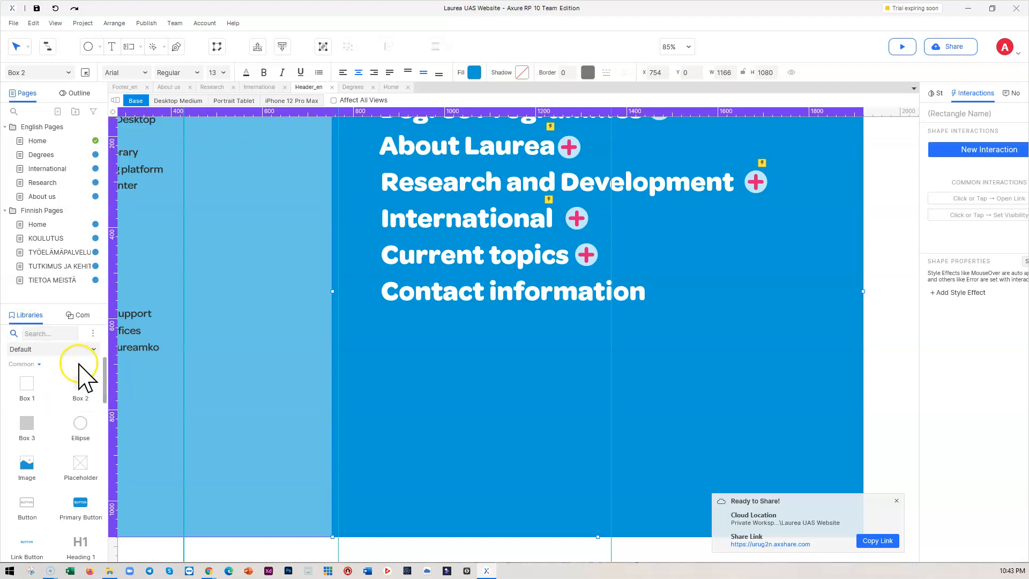
left_click(62, 348)
scroll(64, 452, "down", 10)
scroll(58, 454, "down", 4)
scroll(64, 460, "up", 8)
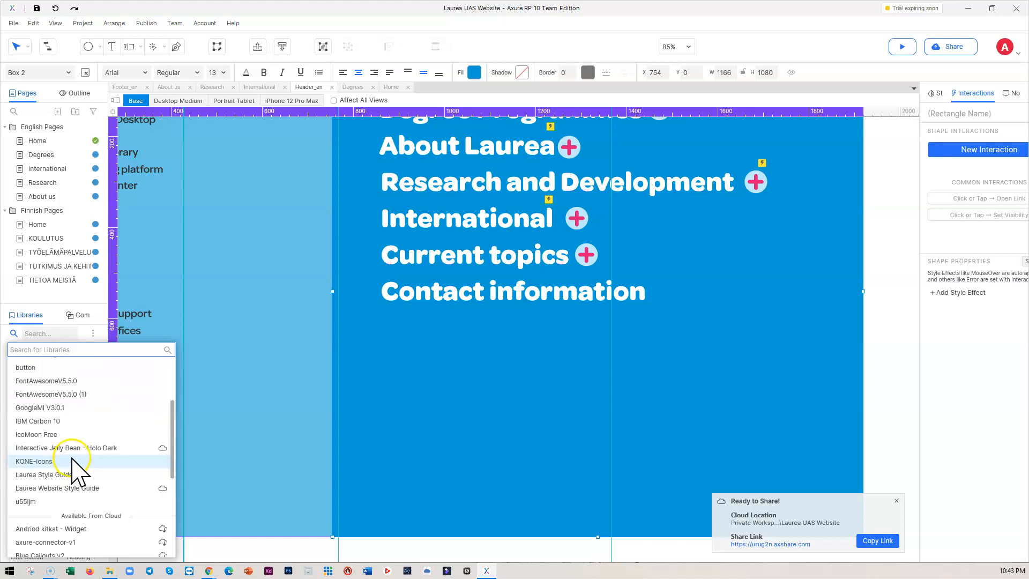
left_click(71, 474)
Step: Place a Box 2 widget below the Contact information heading at about X 903, Y 613, sized about 734 by 362
left_click_drag(81, 468, 384, 325)
left_click_drag(551, 394, 717, 377)
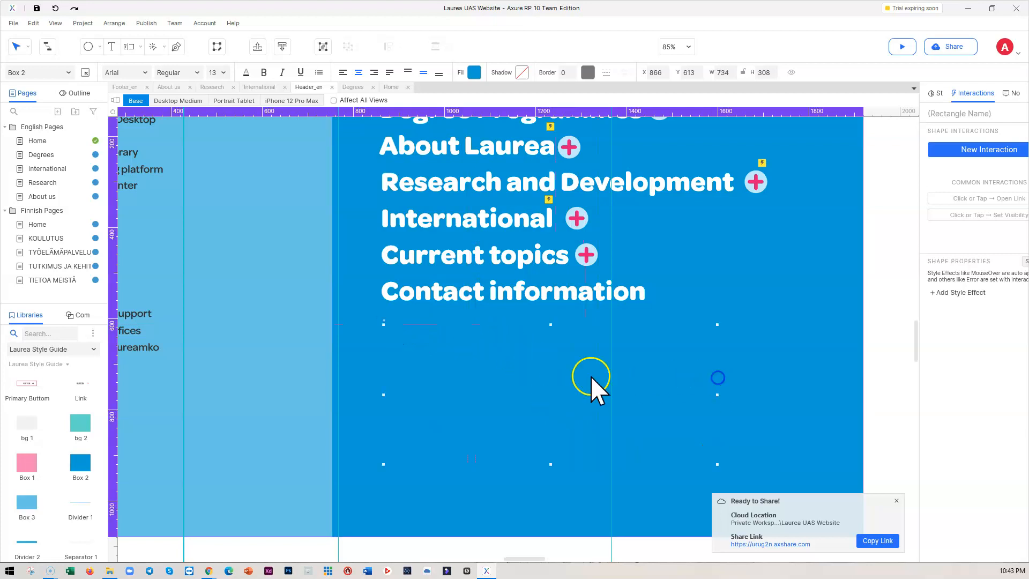
left_click_drag(496, 384, 510, 384)
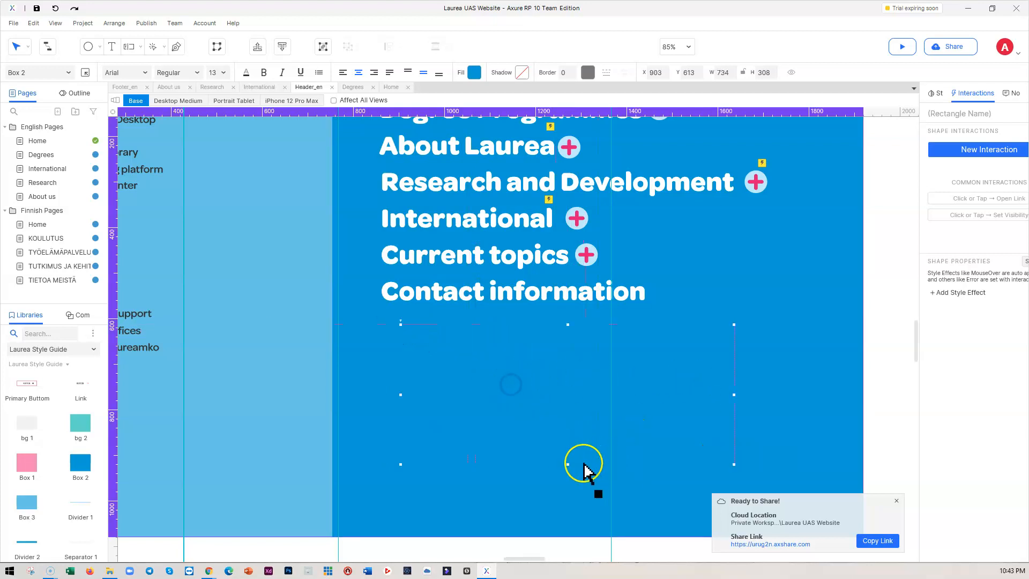
left_click_drag(568, 464, 568, 489)
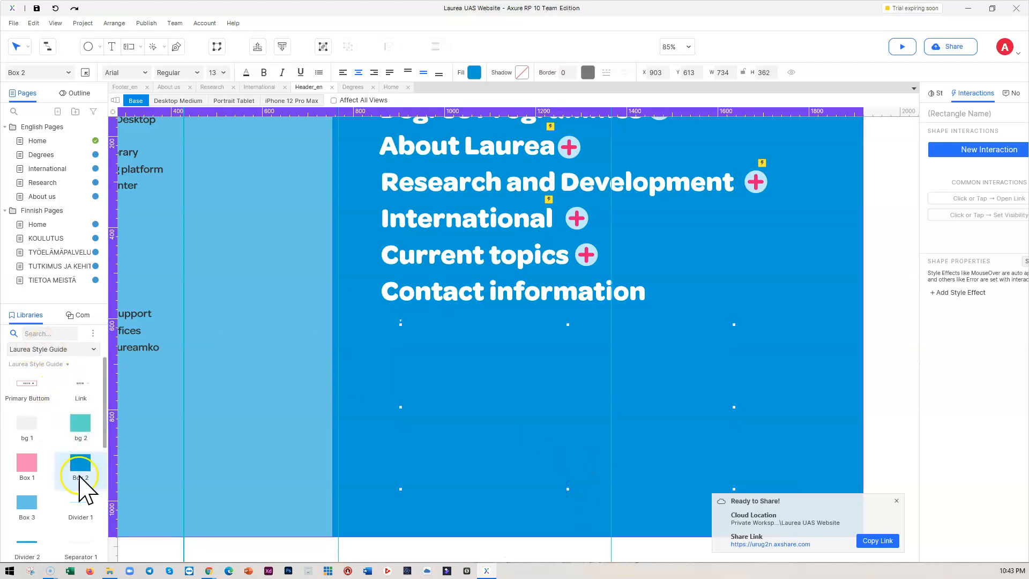
Step: Add a style guide label near the new box's upper-left corner with font size 24 and Medium weight
scroll(75, 482, "down", 5)
left_click_drag(36, 484, 409, 333)
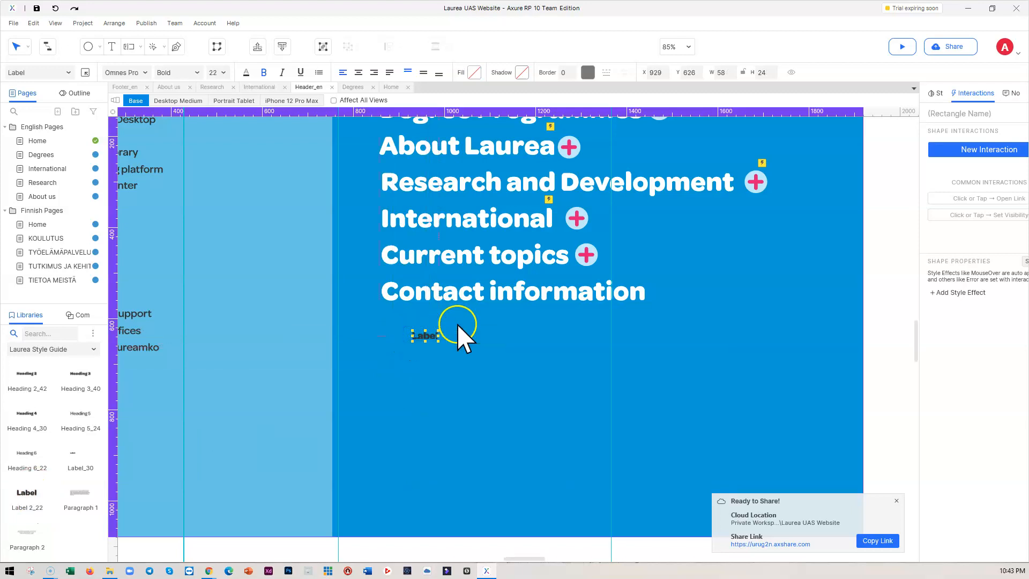
left_click(220, 75)
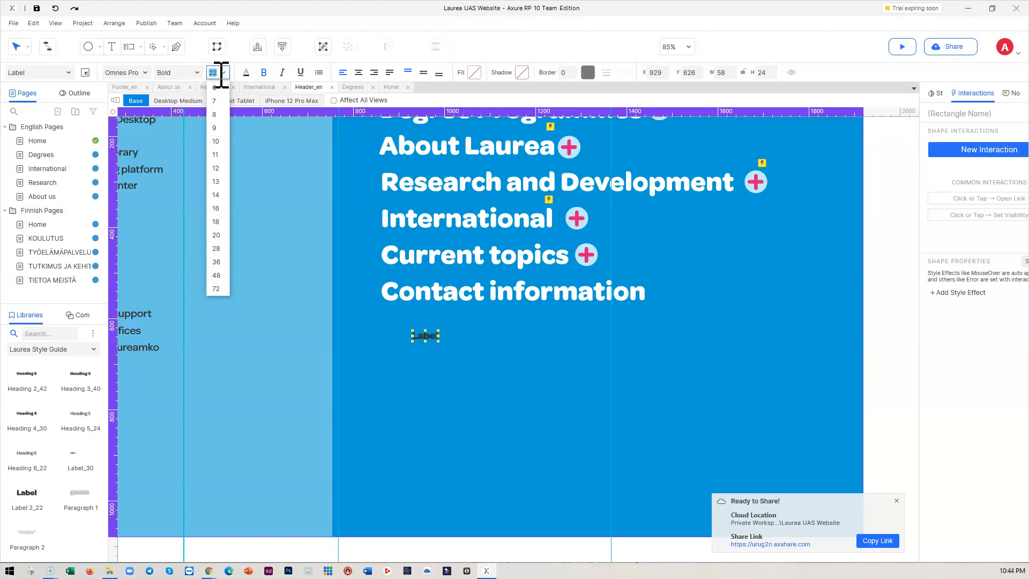
left_click(177, 73)
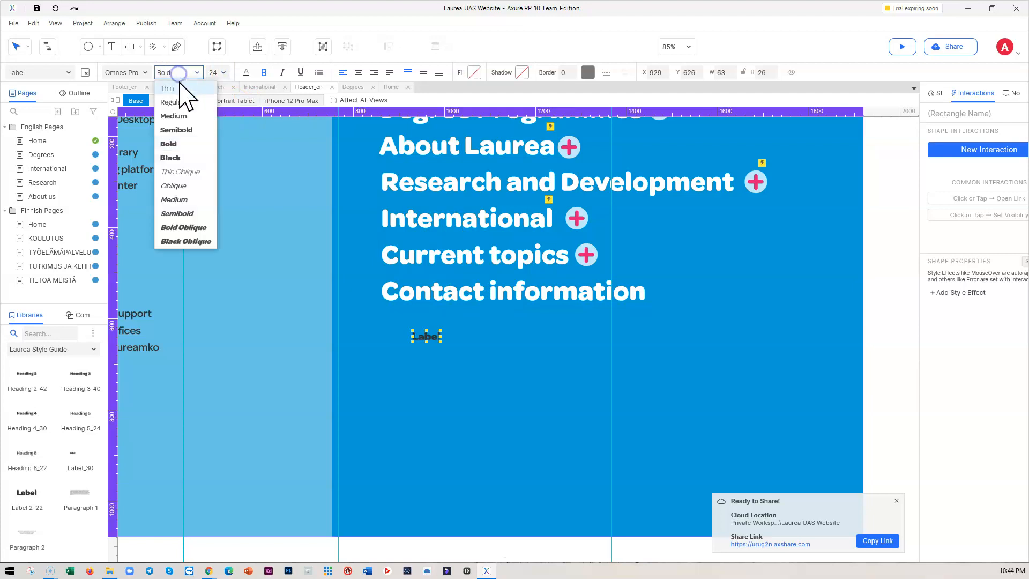
left_click(172, 108)
Step: Replace the label's text with six submenu lines, from "How to apply to full degree programmes" to "Open University of Applied Sciences"
double_click(422, 337)
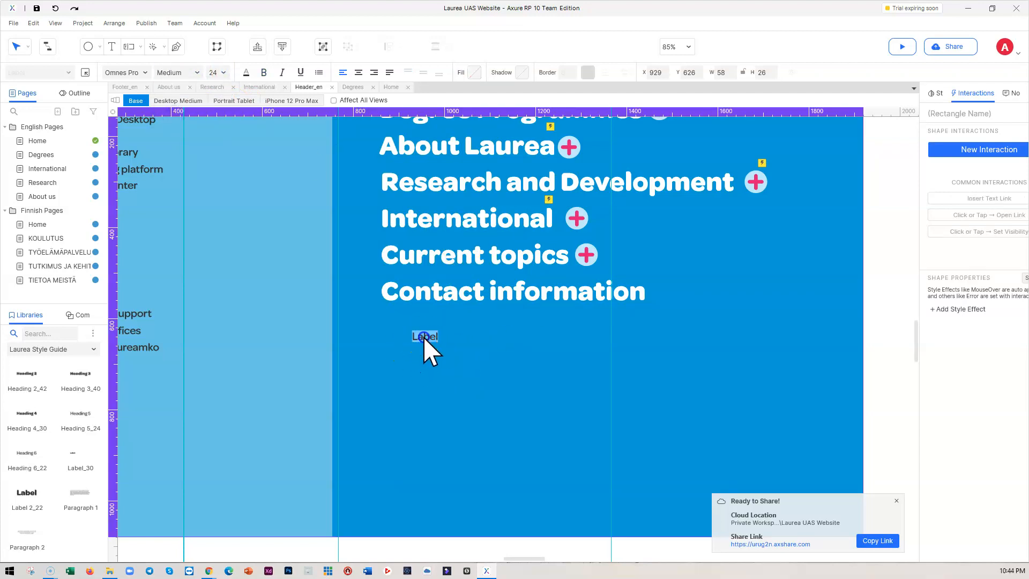
type("How to apply to full degree programmes Social services and Nursing Service Business Business Management and Information technology For new students Open University of Applied Sciences")
left_click(493, 375)
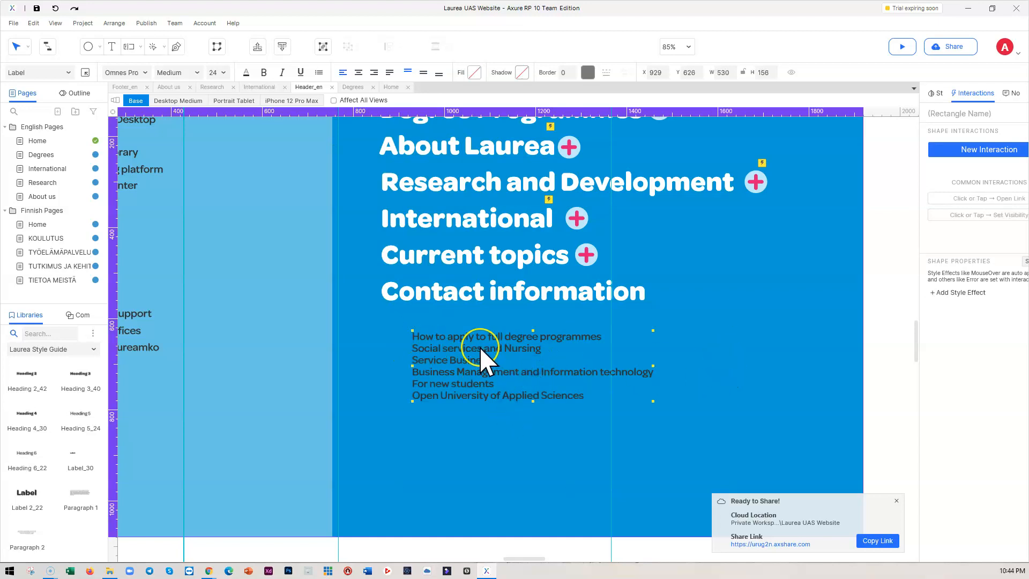
Step: Duplicate the six-line label below itself and trim the original to "How to apply to full degree programmes"
left_click_drag(478, 349, 483, 400)
double_click(558, 384)
left_click_drag(584, 396, 407, 348)
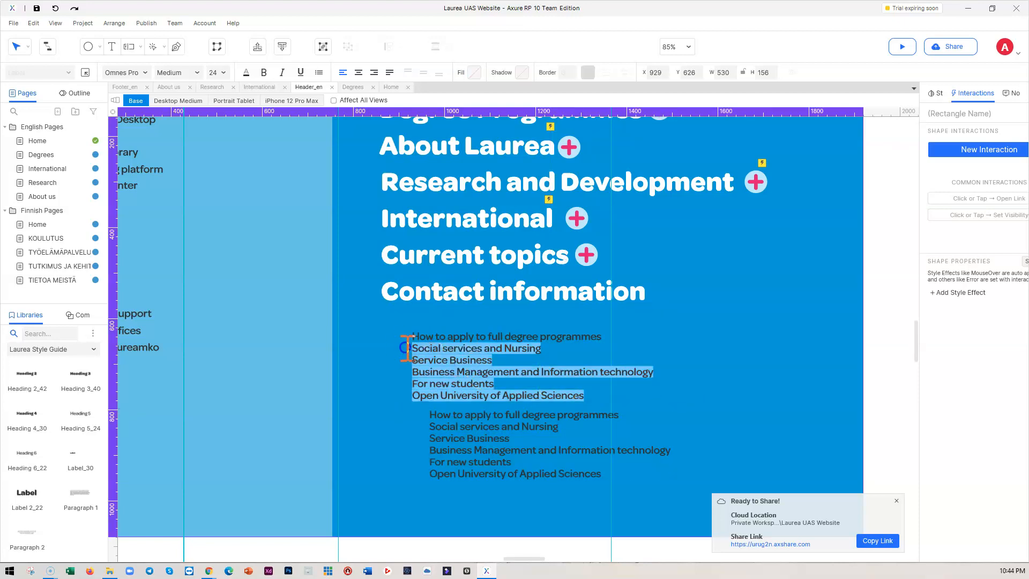
key("Delete")
left_click(658, 358)
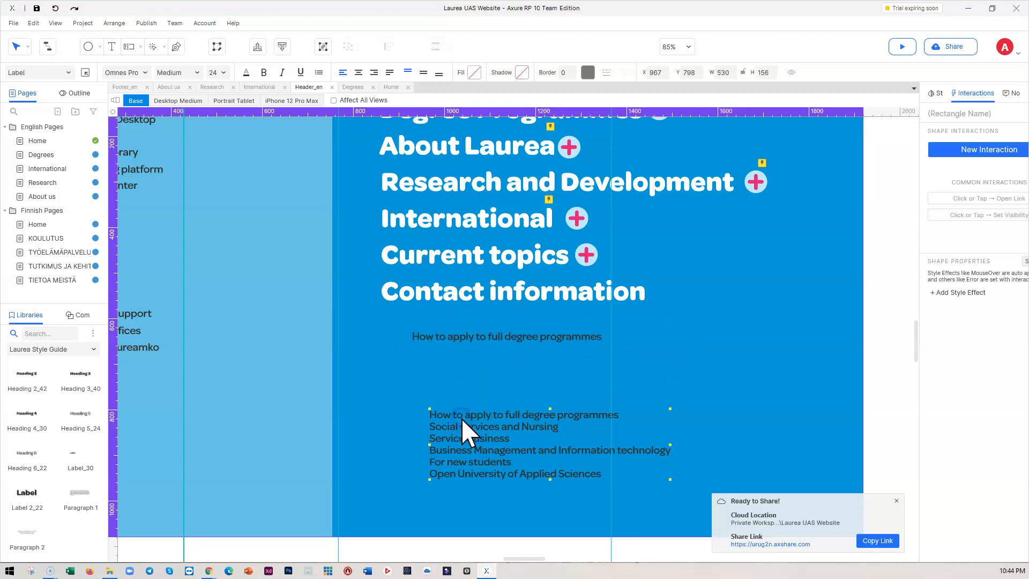
Step: Place a copy of the full list under the first entry and trim it to "Social services and Nursing"
left_click_drag(465, 421, 464, 362)
left_click(464, 367)
left_click_drag(616, 353, 395, 353)
key("Delete")
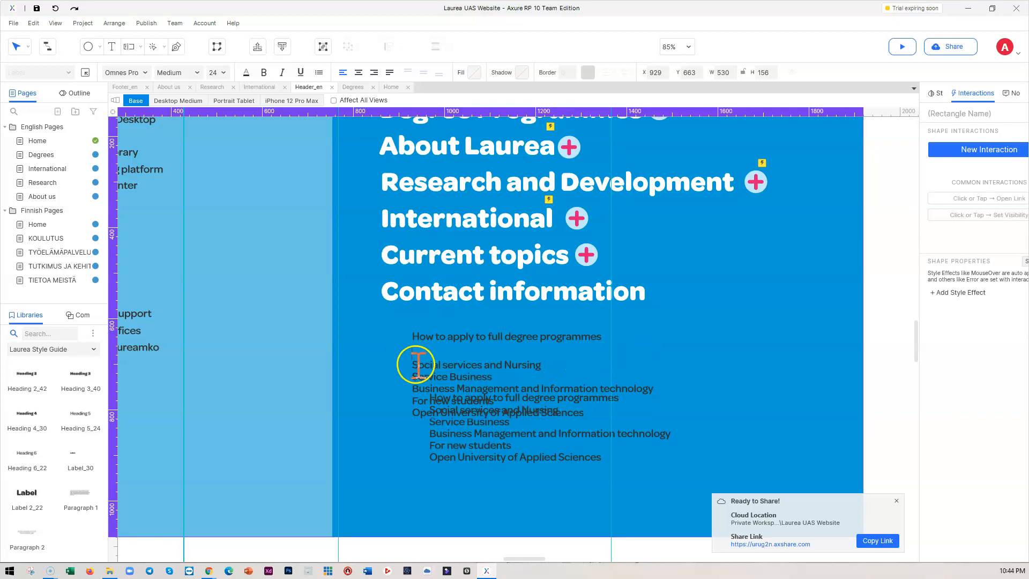
key("Delete")
left_click_drag(627, 398, 391, 358)
key("Delete")
key("BackSpace")
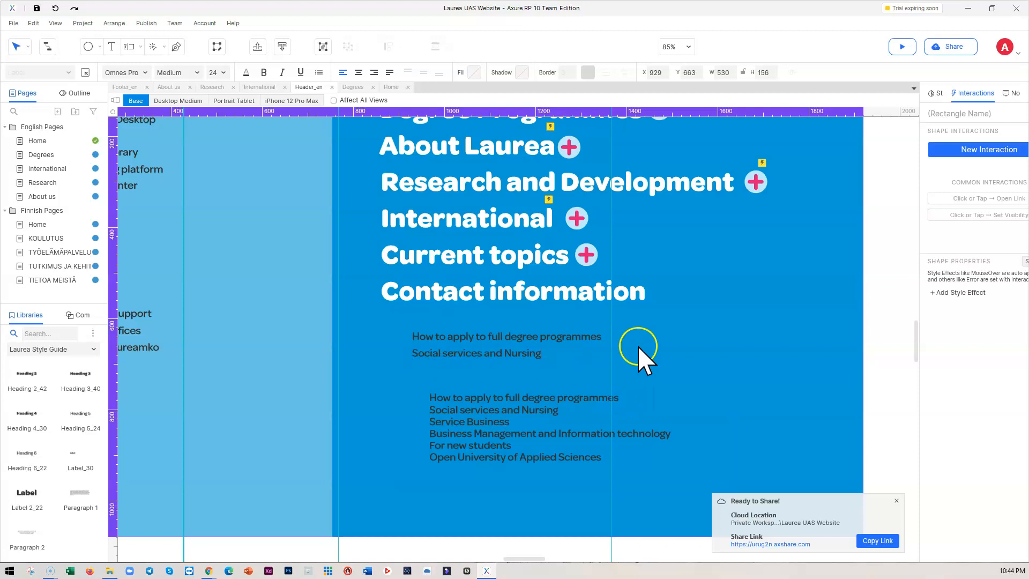
left_click(638, 347)
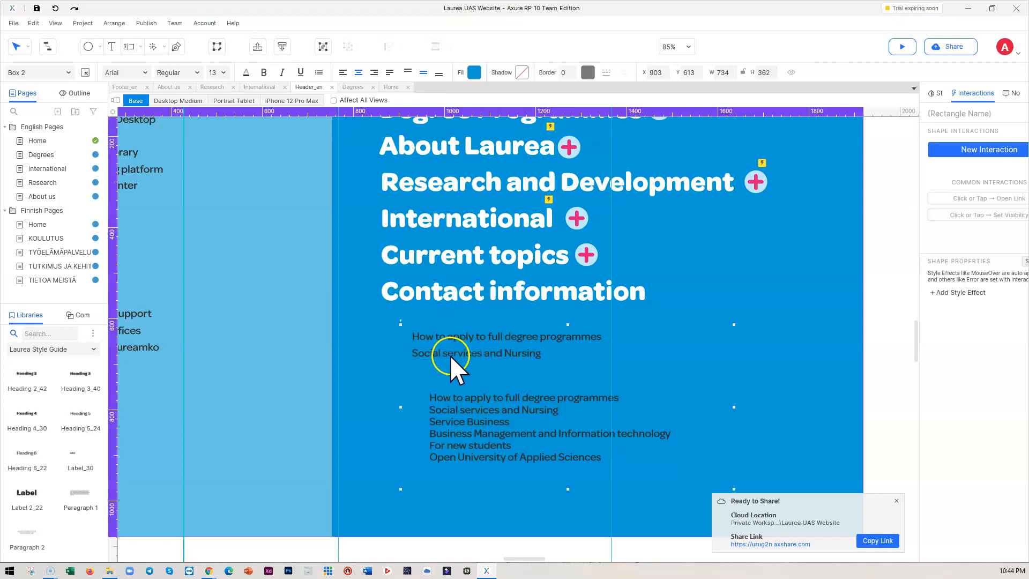
Step: Remove the "How to apply to full degree programmes" and "Social services and Nursing" lines from the leftover list
double_click(475, 418)
left_click_drag(559, 410, 441, 396)
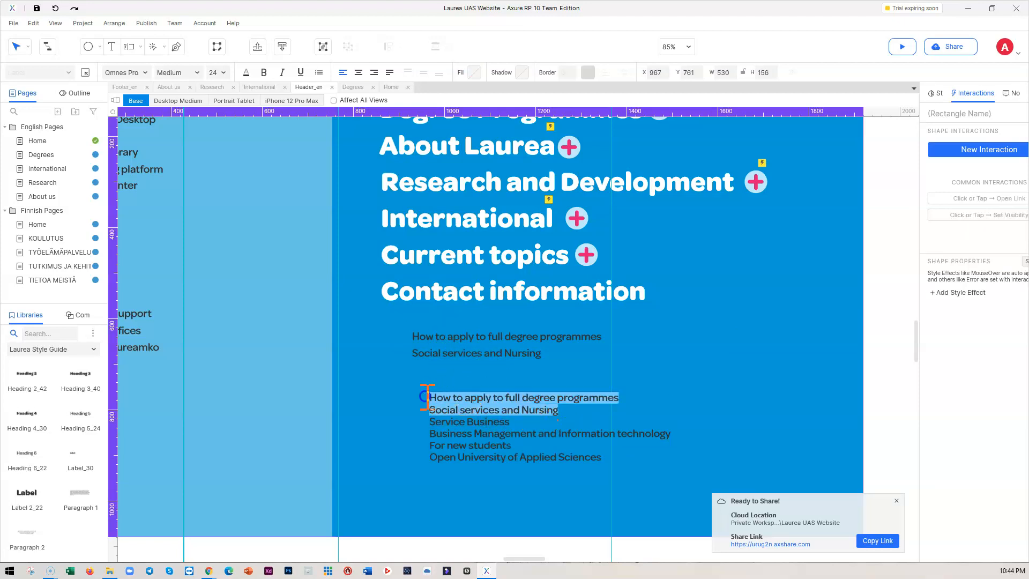
key("BackSpace")
left_click(427, 410)
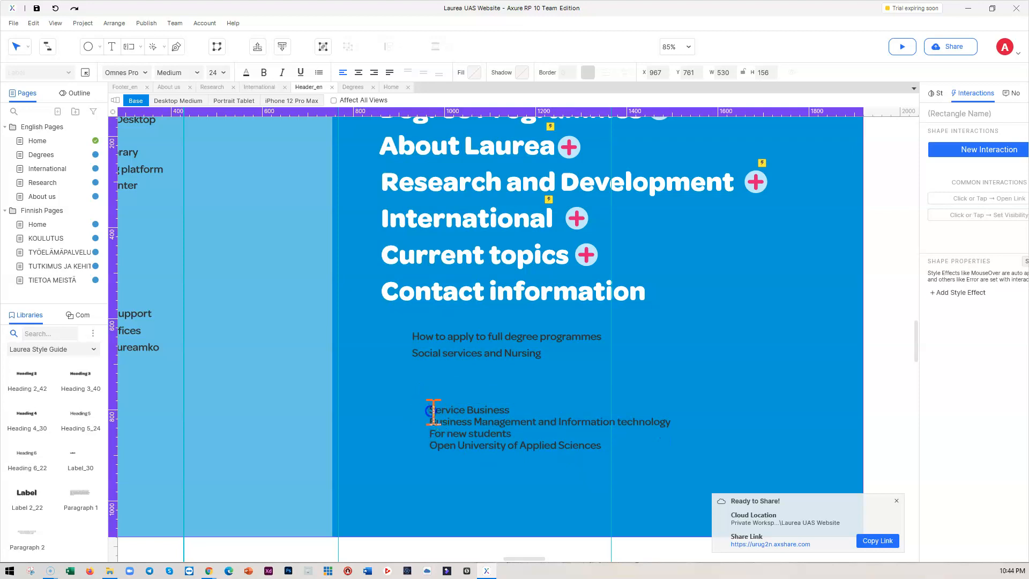
key("BackSpace")
left_click(723, 383)
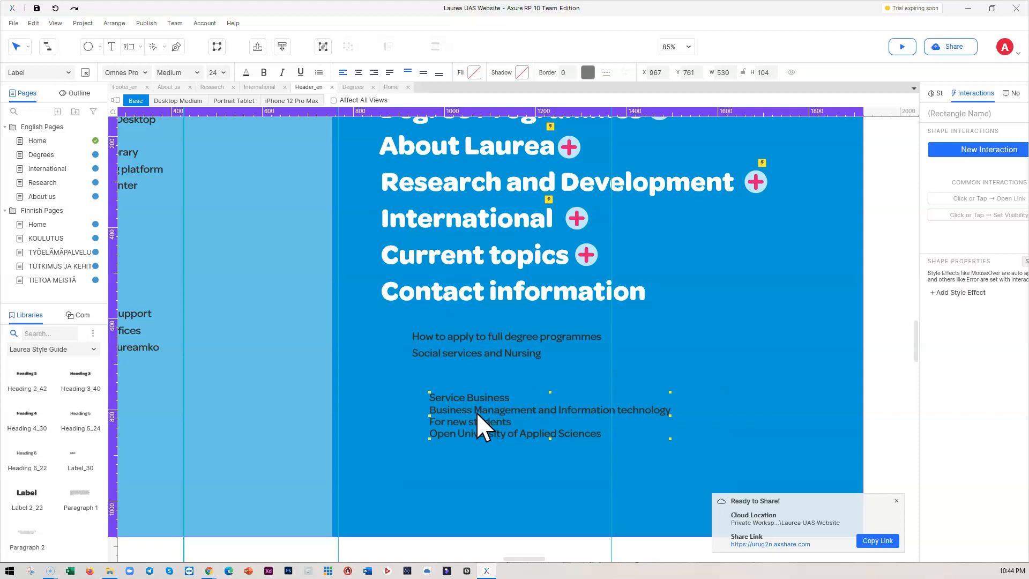
Step: Place a copy of the leftover list under "Social services and Nursing" and trim it to "Service Business"
left_click_drag(473, 410, 460, 384)
double_click(460, 384)
left_click(527, 397)
left_click_drag(596, 405, 414, 378)
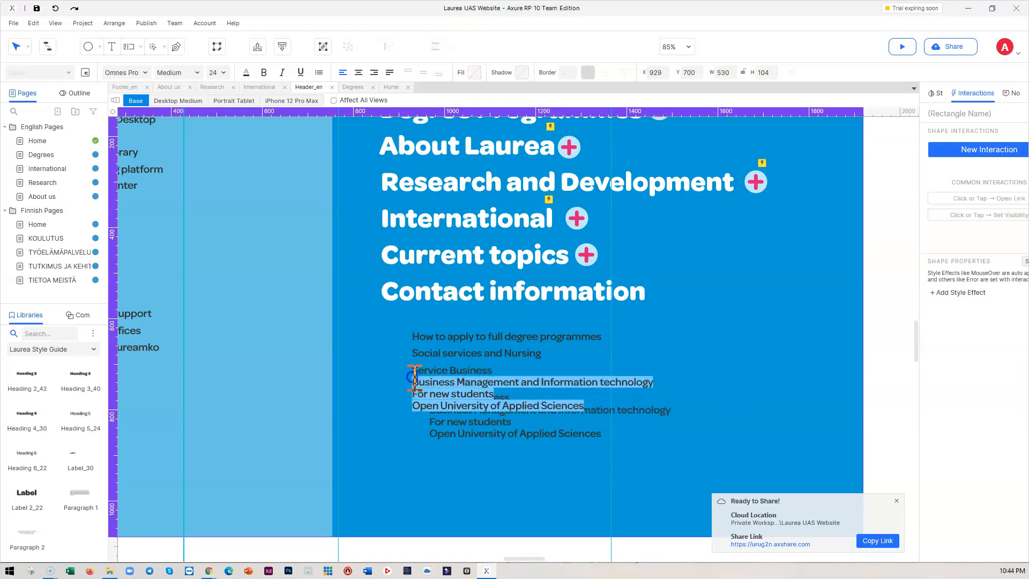
key("BackSpace")
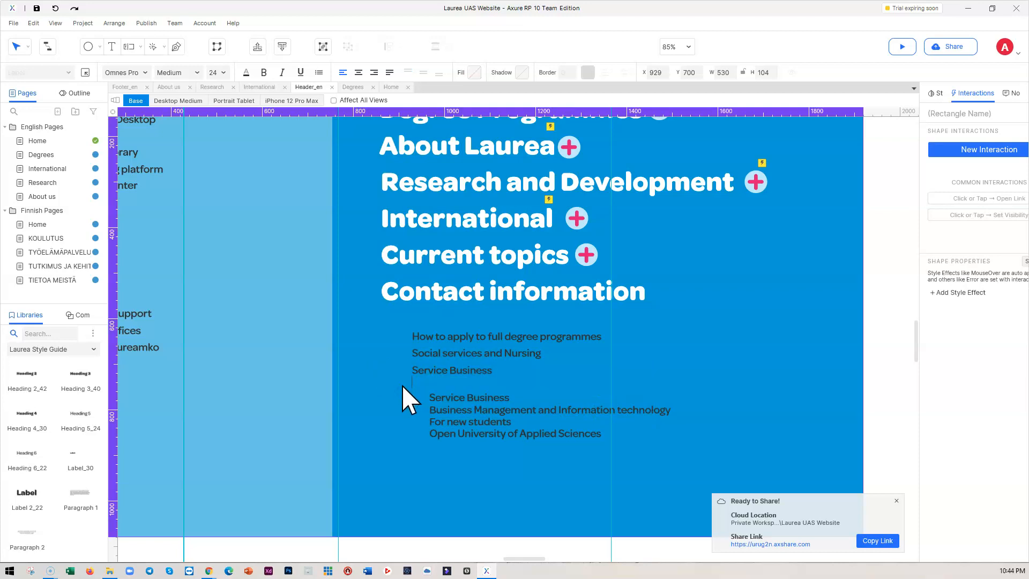
Step: Delete the "Service Business" line and its empty row from the leftover list
double_click(489, 403)
left_click(524, 396)
left_click_drag(524, 396, 373, 397)
key("BackSpace")
left_click(428, 410)
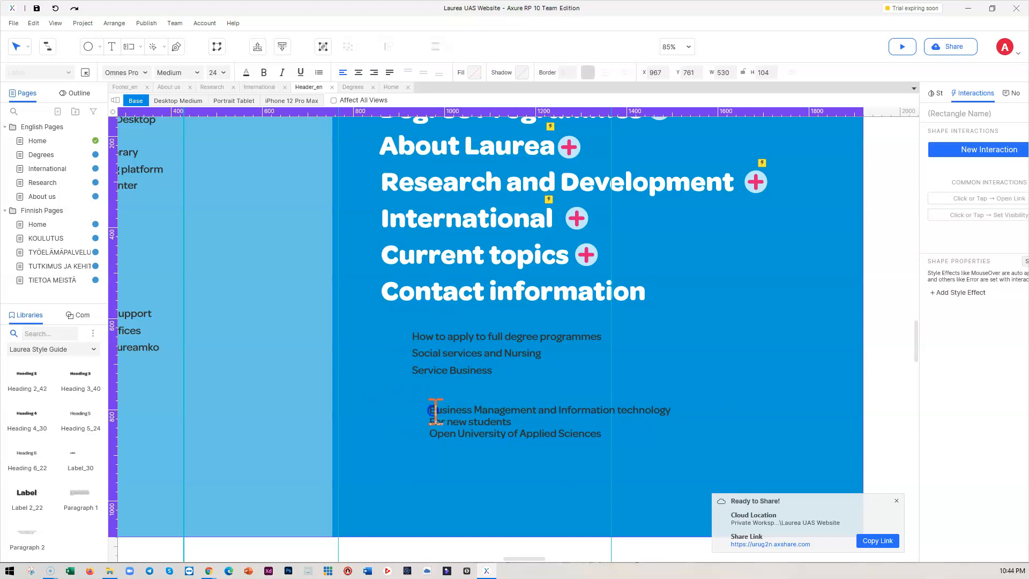
key("BackSpace")
left_click(471, 411)
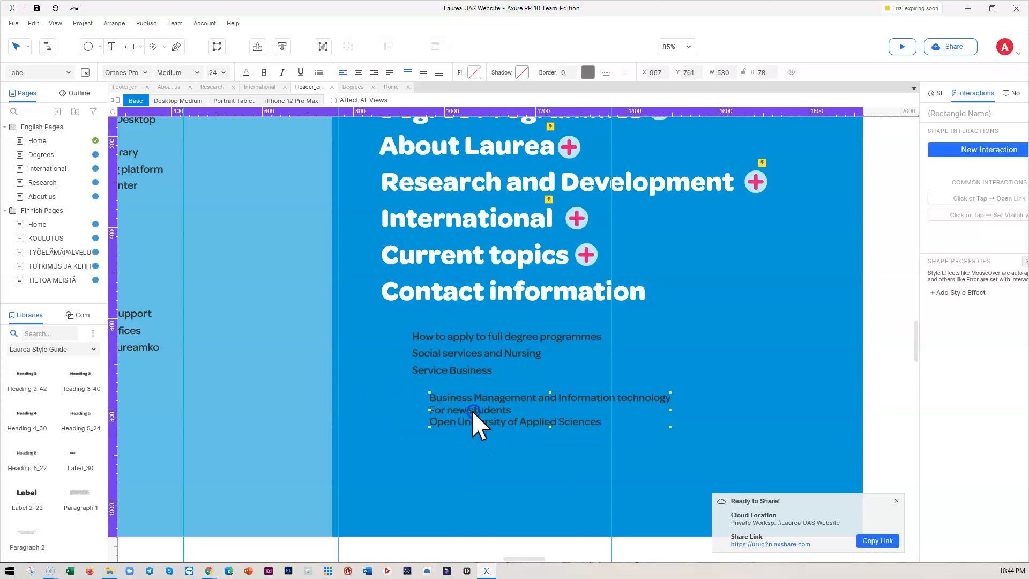
Step: Duplicate the leftover list below, trim the upper one to "Business Management and Information technology" and align it under "Service Business"
left_click_drag(468, 407, 465, 461)
double_click(472, 416)
left_click(613, 415)
left_click_drag(609, 420, 381, 400)
left_click(458, 413)
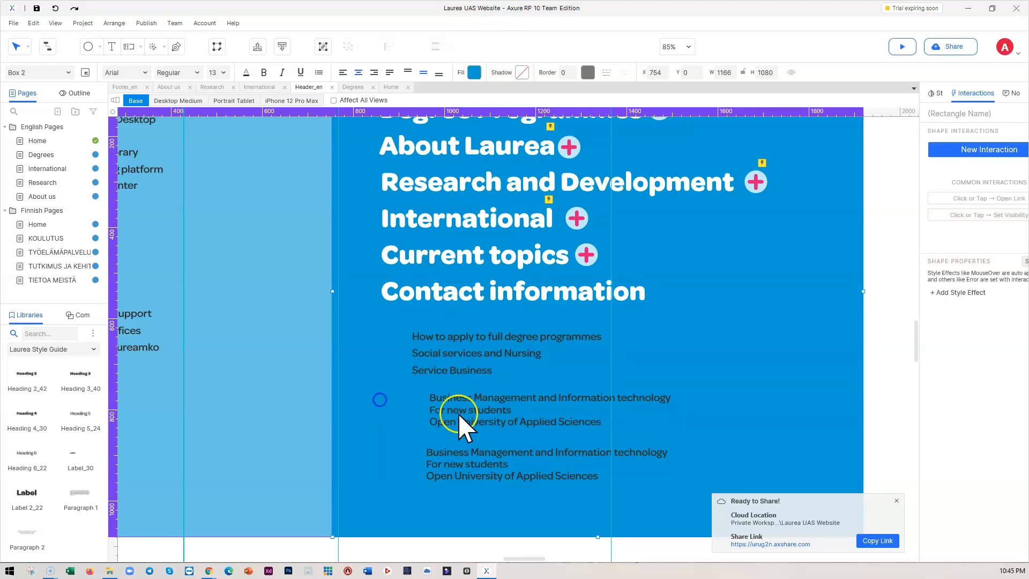
left_click(601, 422)
double_click(602, 421)
left_click(603, 421)
left_click_drag(602, 421, 395, 417)
key("Delete")
left_click(518, 403)
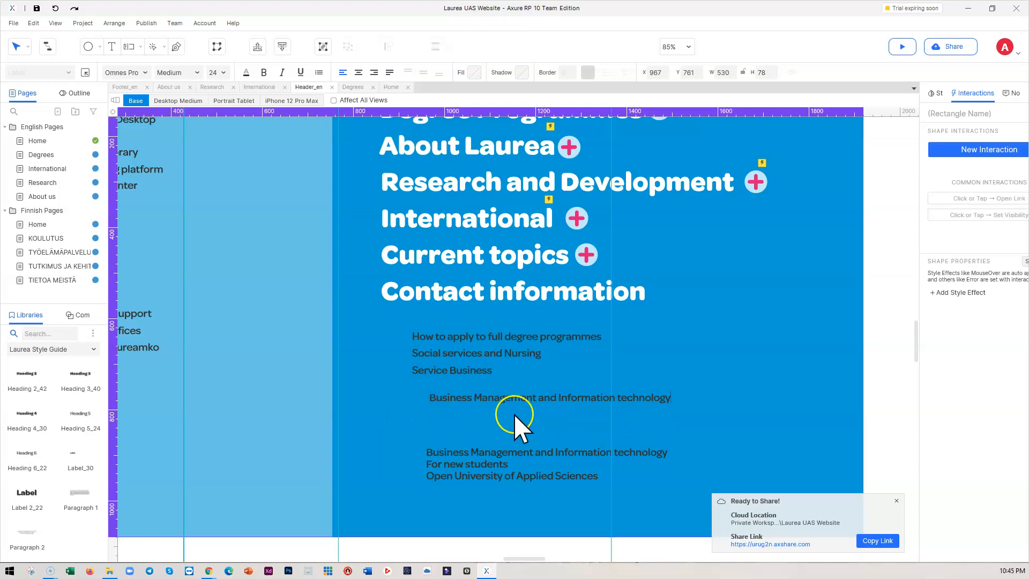
left_click_drag(518, 400, 496, 391)
Step: Remove the "Business Management and Information technology" line from the remaining lower list
double_click(479, 455)
double_click(481, 454)
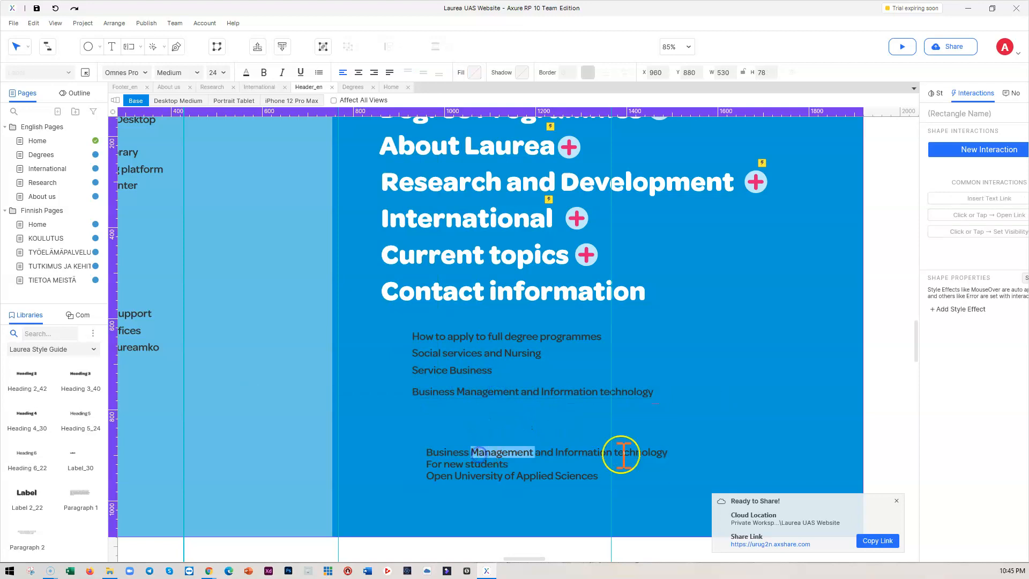
left_click(645, 453)
left_click_drag(667, 453, 363, 455)
key("BackSpace")
left_click(427, 464)
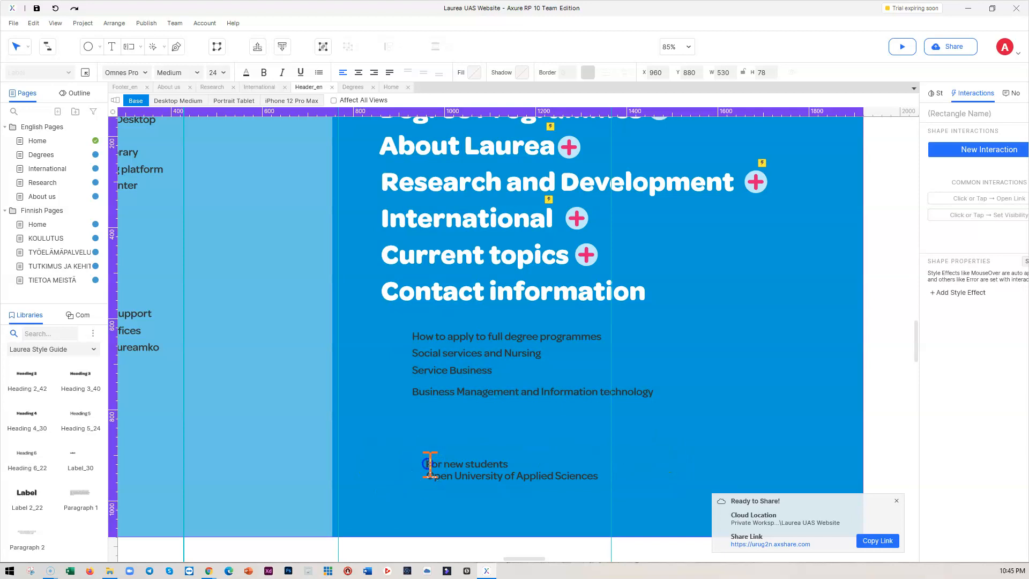
key("BackSpace")
left_click(637, 426)
Step: Place a copy of the two-line list under the fourth entry and trim it to "For new students"
left_click(494, 455)
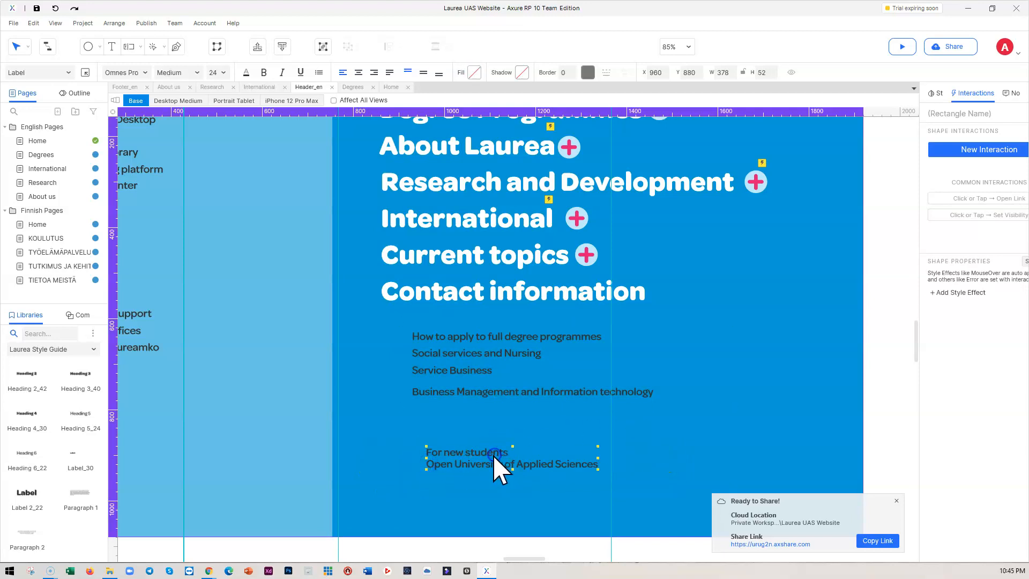
left_click_drag(468, 456, 452, 417)
double_click(452, 417)
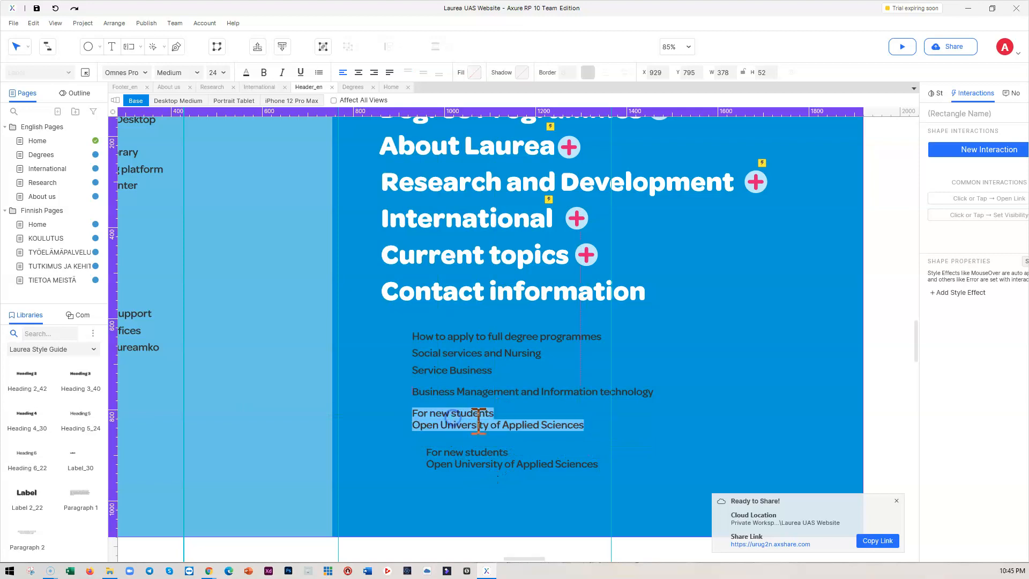
left_click_drag(584, 424, 407, 424)
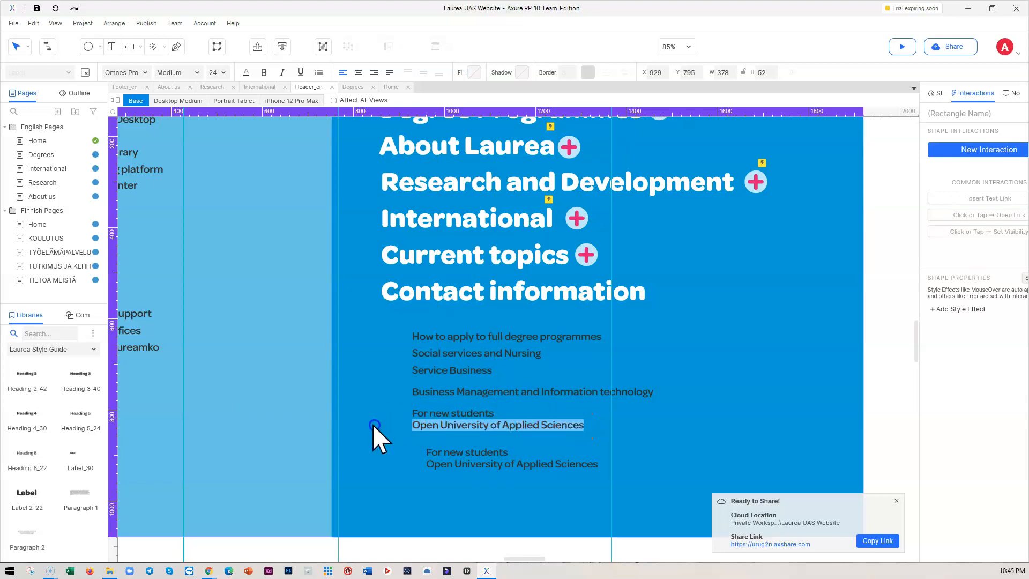
key("BackSpace")
left_click(548, 434)
Step: Trim the last leftover list to "Open University of Applied Sciences" and align it under "For new students"
left_click(494, 455)
double_click(494, 455)
left_click_drag(517, 453, 377, 452)
key("BackSpace")
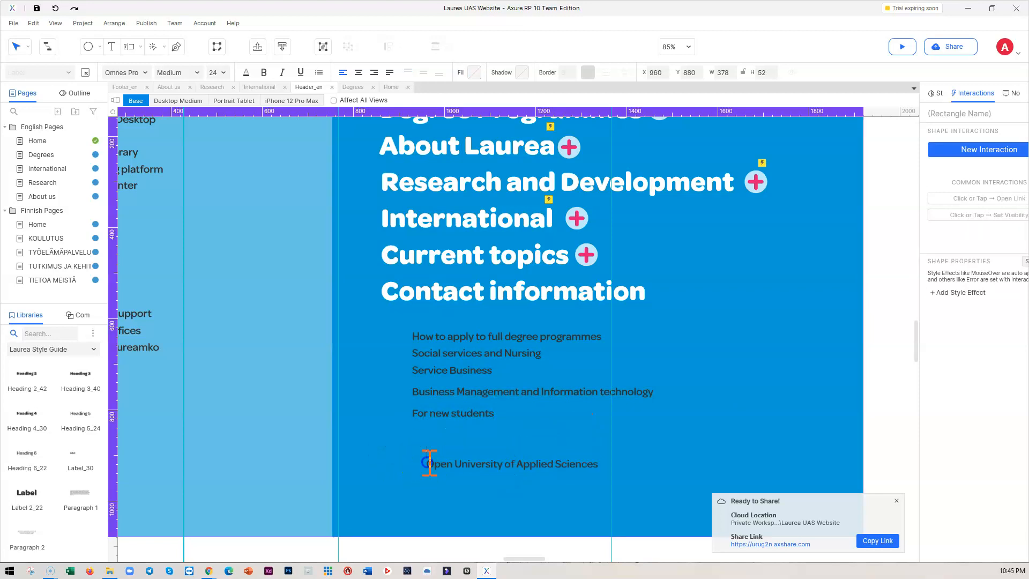
key("Delete")
key("Escape")
left_click_drag(458, 451, 443, 432)
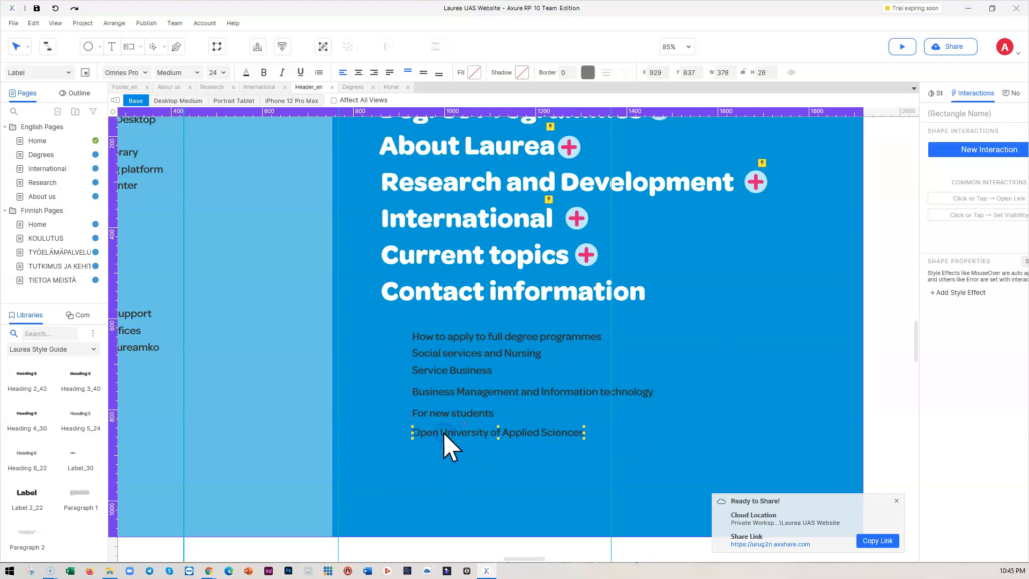
Step: Distribute the six submenu labels evenly in the vertical direction
left_click(443, 413, "shift")
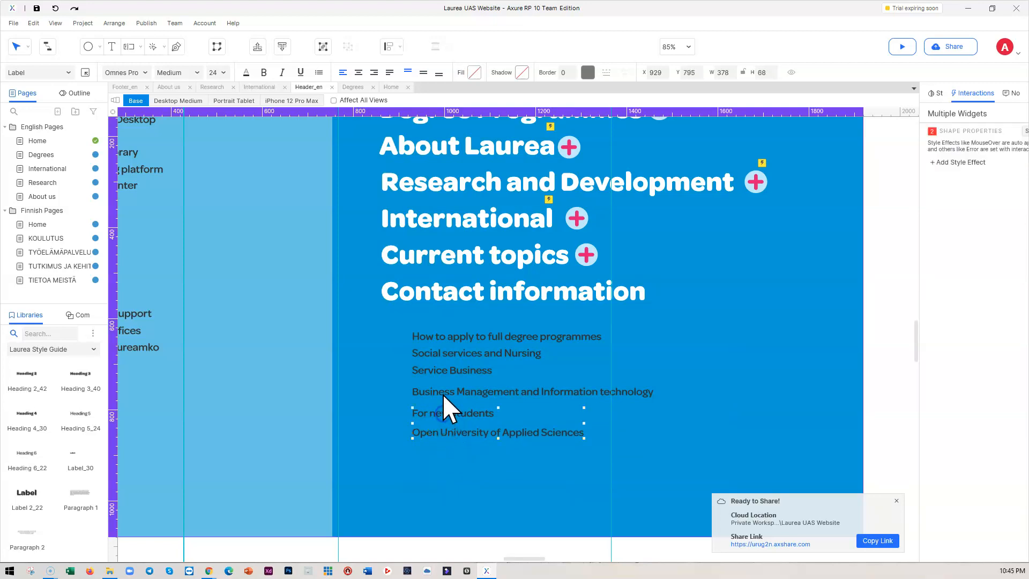
left_click(435, 368, "shift")
left_click(436, 353, "shift")
left_click(435, 337, "shift")
left_click(435, 47)
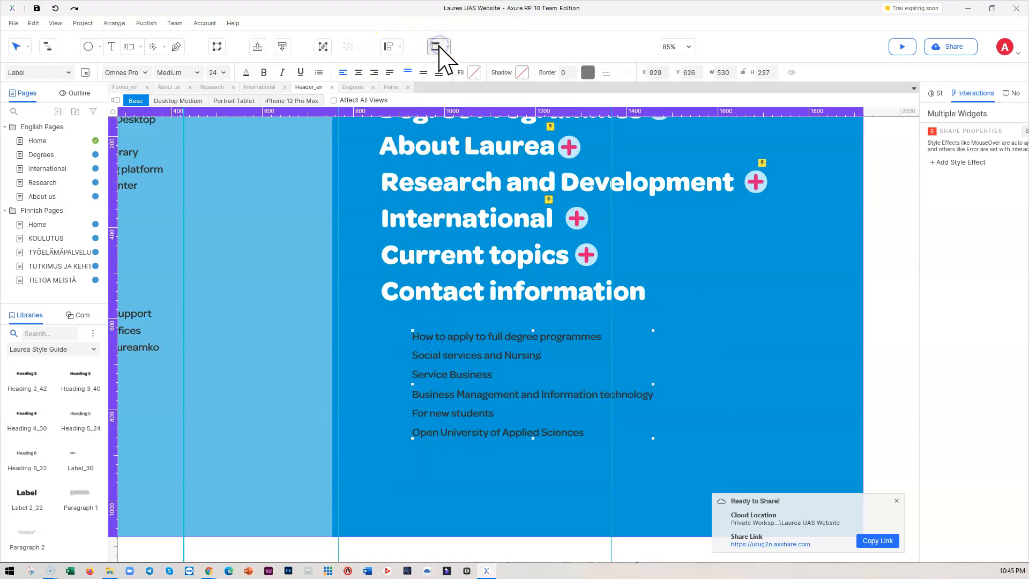
left_click(691, 367)
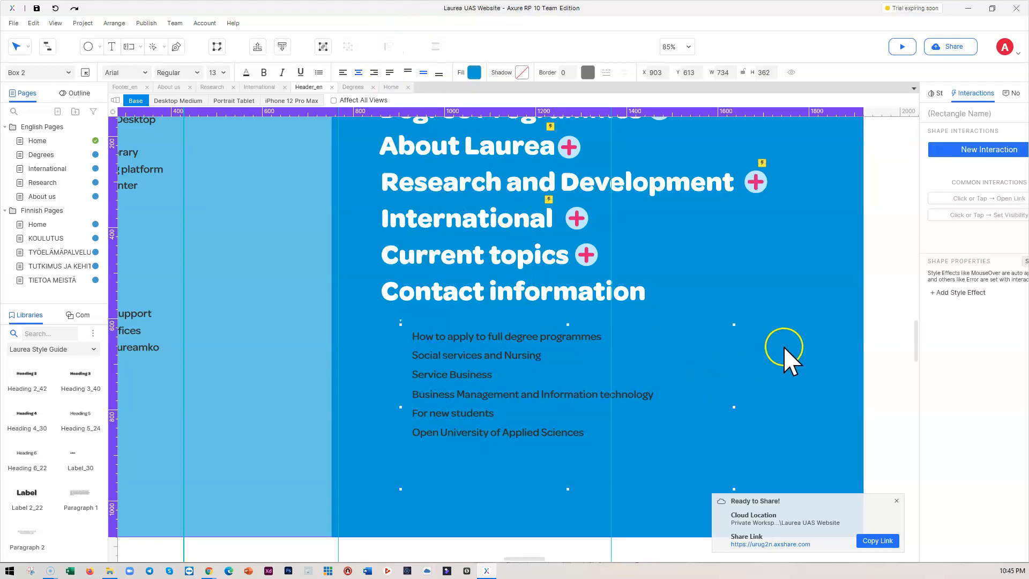
Step: Set the text color of all six submenu labels to white (#FFFFFF)
left_click(458, 337)
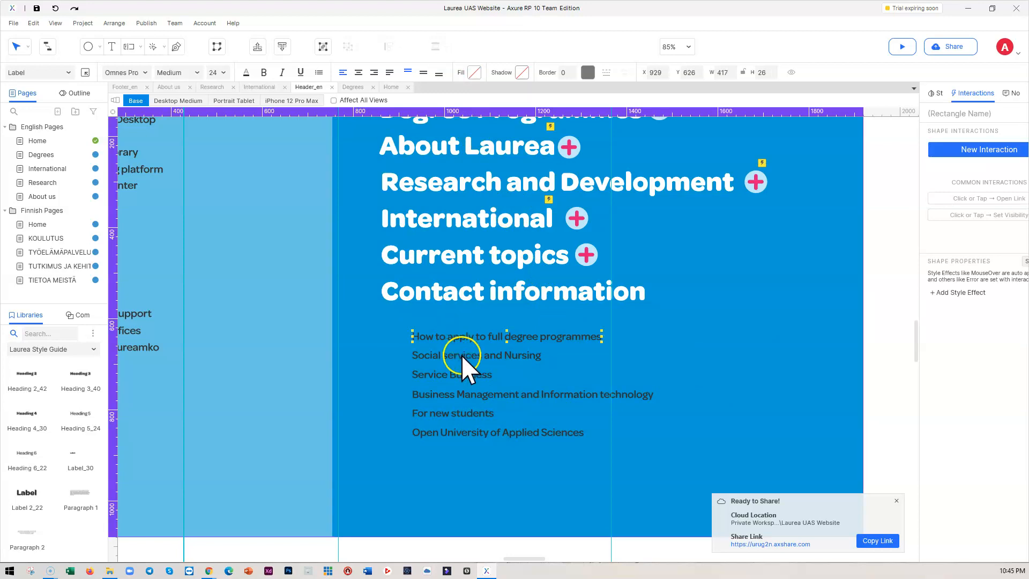
left_click(461, 355, "shift")
left_click(452, 375, "shift")
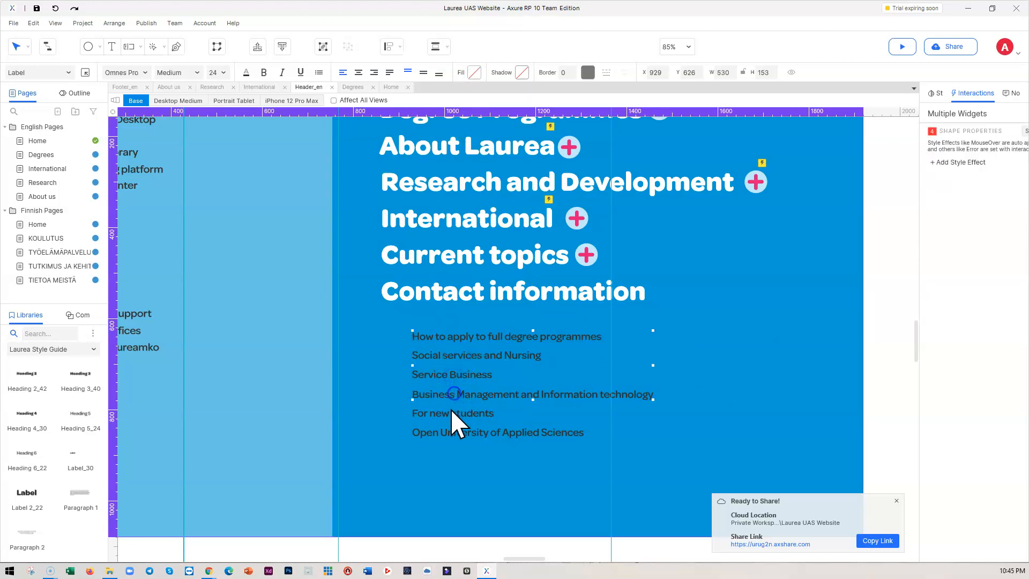
left_click(455, 432, "shift")
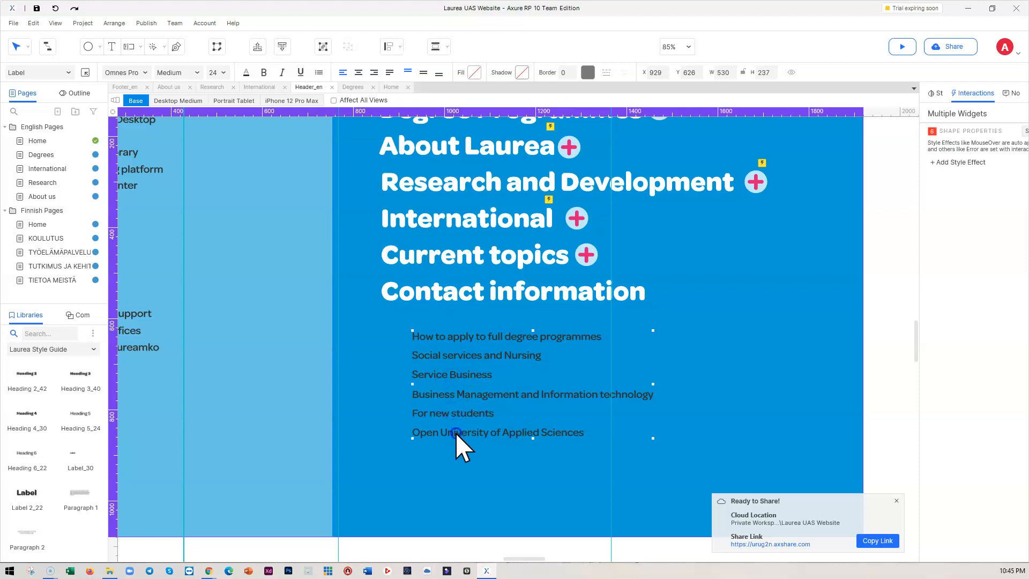
left_click(244, 72)
left_click(350, 157)
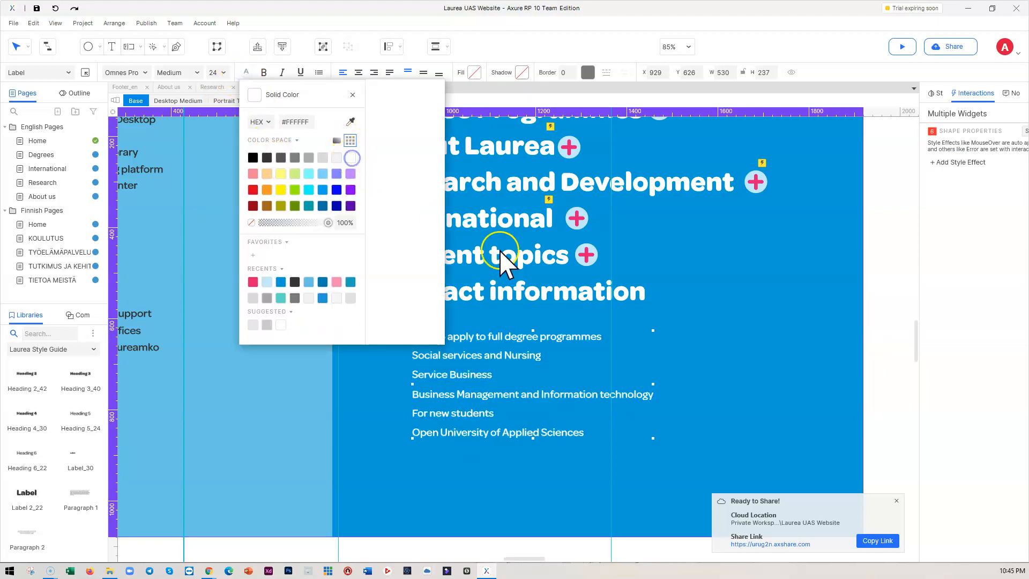
Step: Add a MouseOver style effect that underlines all six submenu labels
right_click(500, 349)
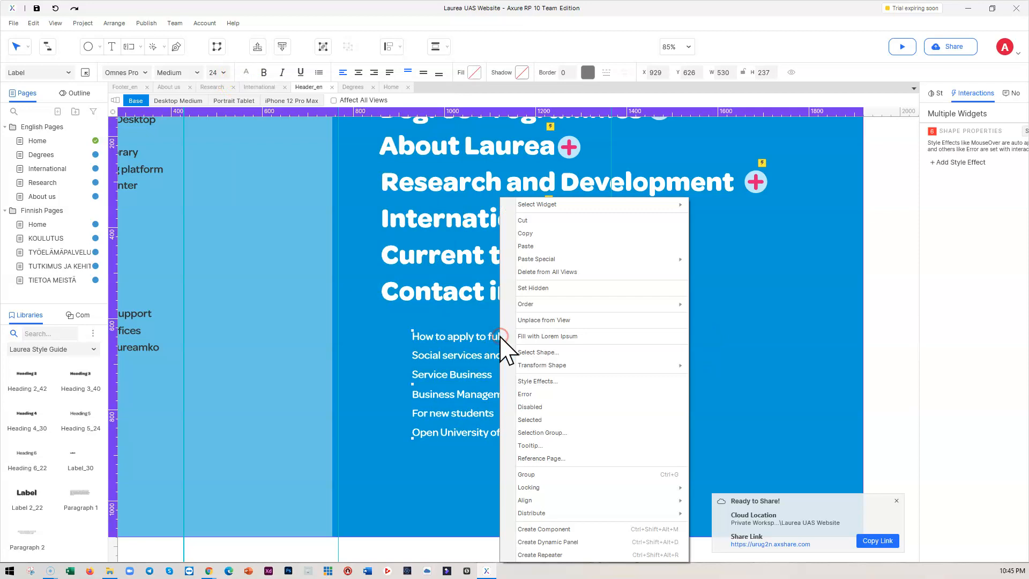
left_click(959, 162)
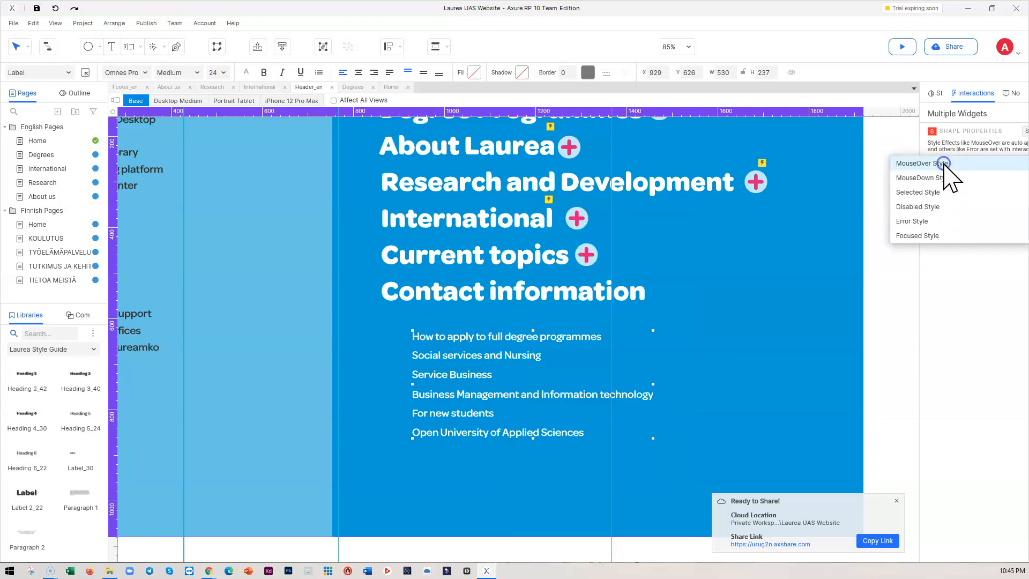
left_click(918, 164)
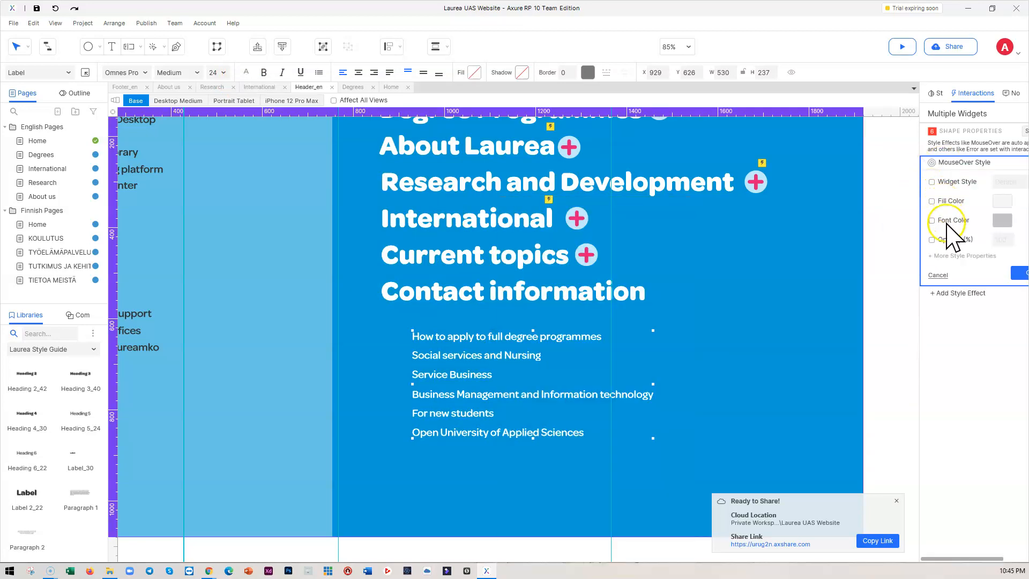
left_click(935, 257)
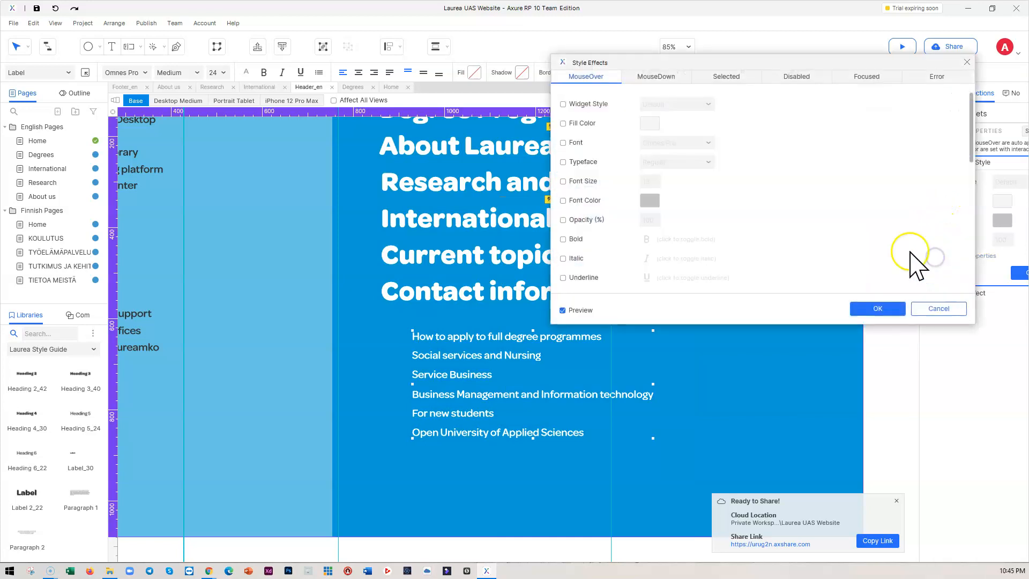
left_click(564, 277)
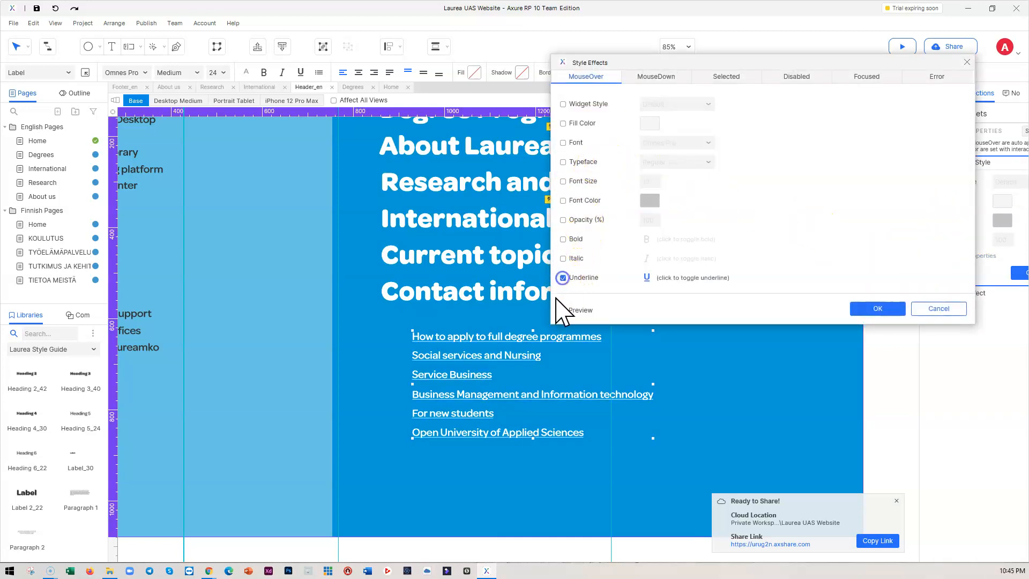
left_click(879, 310)
left_click(708, 355)
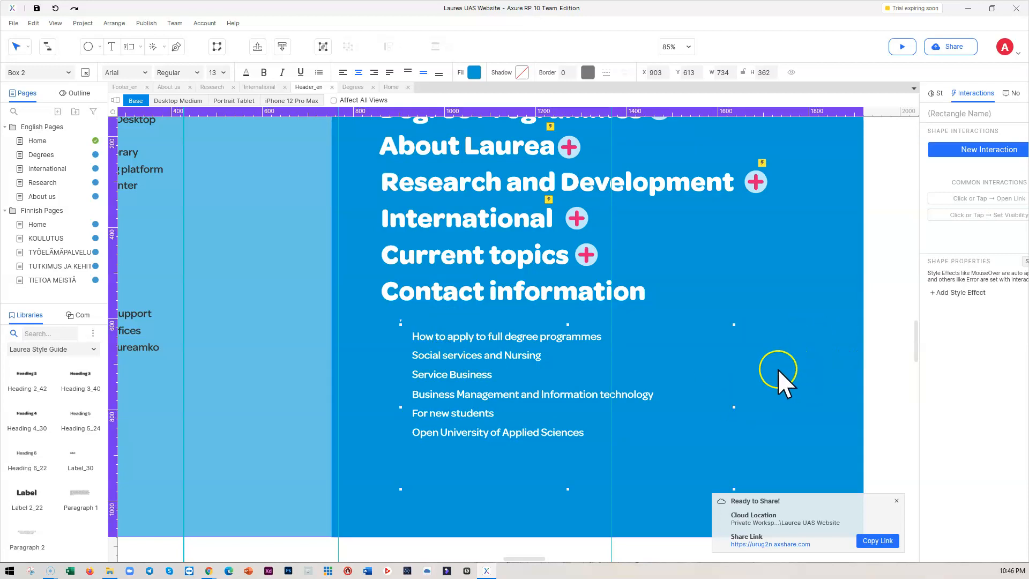
left_click(529, 336)
left_click(663, 335)
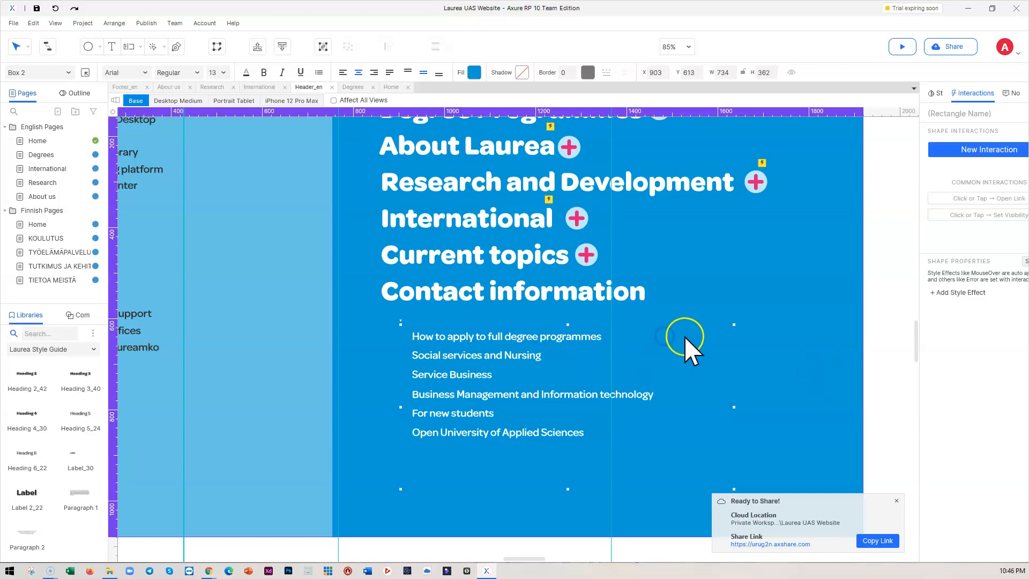
left_click(484, 336, "shift")
left_click(466, 394, "shift")
left_click(466, 417, "shift")
left_click(556, 395, "shift")
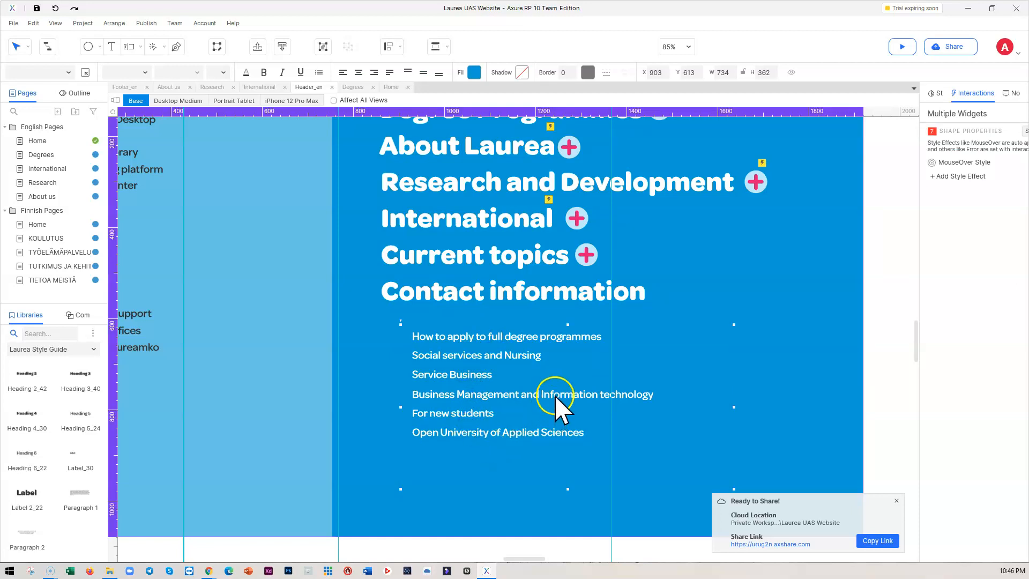
Step: Resize the blue box behind the submenu labels to fit them more closely, about 305 px high with its upper edge at Y 599
left_click(809, 417)
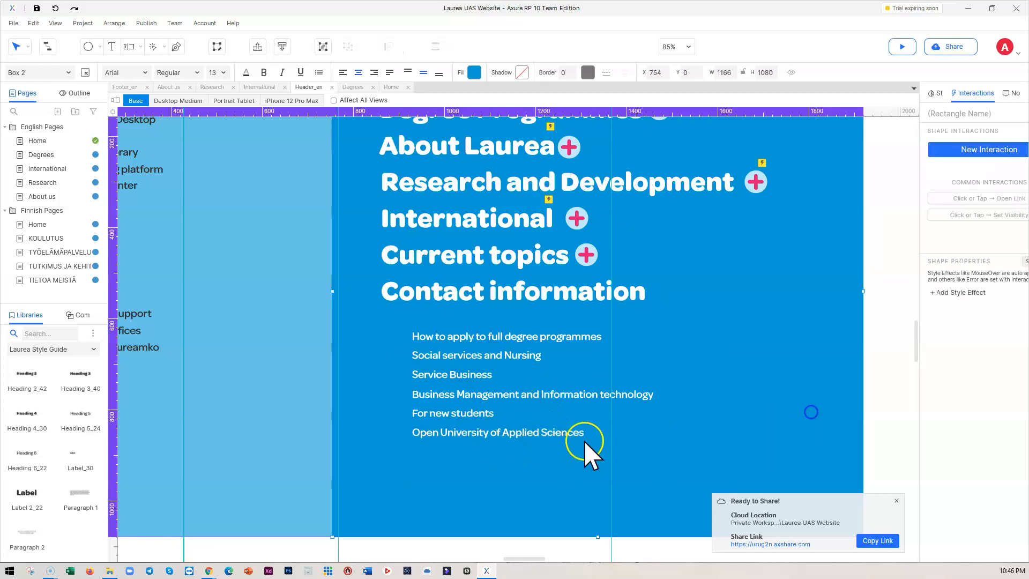
left_click_drag(572, 488, 569, 458)
left_click(486, 335)
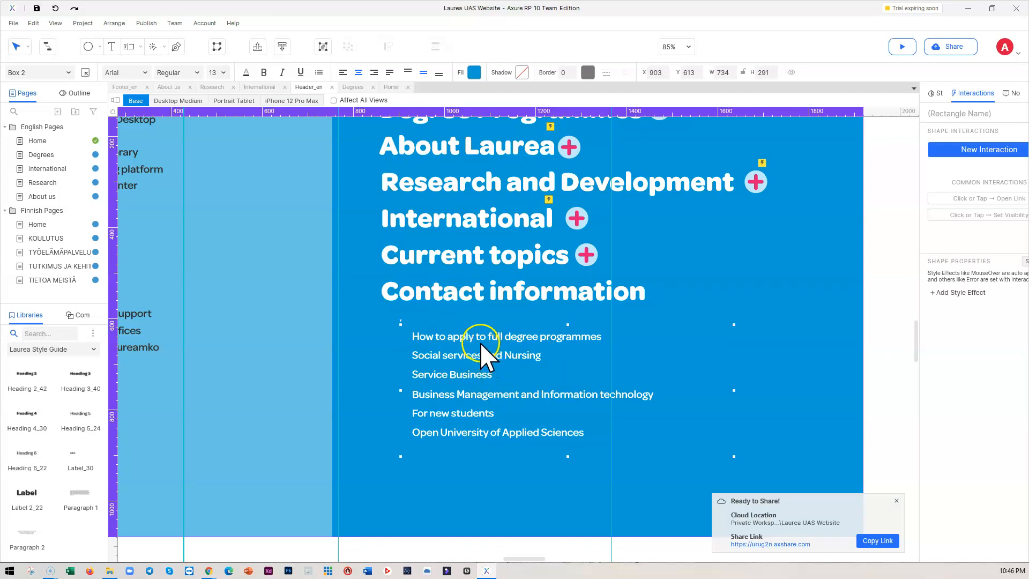
left_click_drag(567, 324, 568, 319)
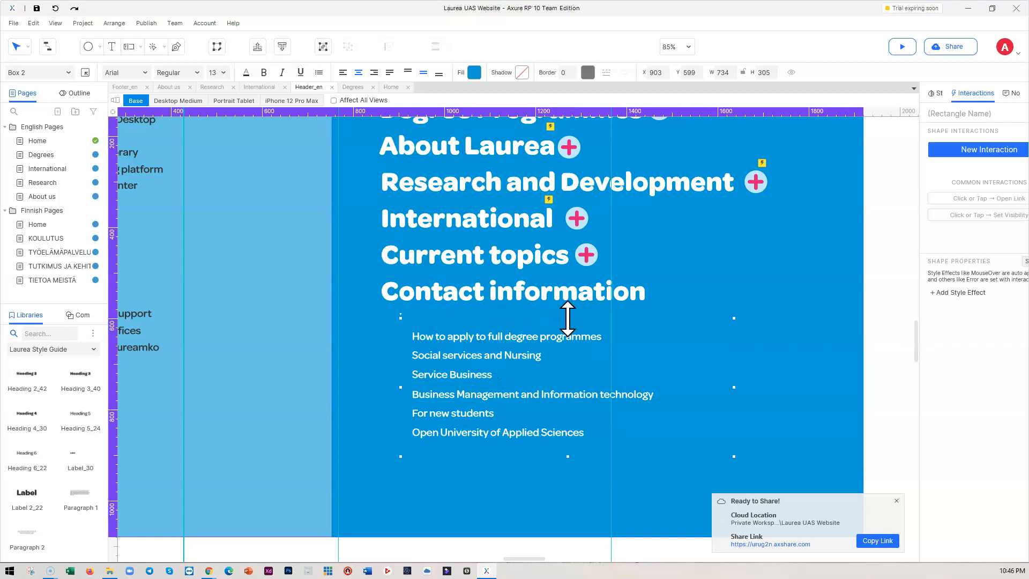
Step: Group the six submenu labels with their blue background box and name the group "H1 CONTENT"
left_click(480, 337)
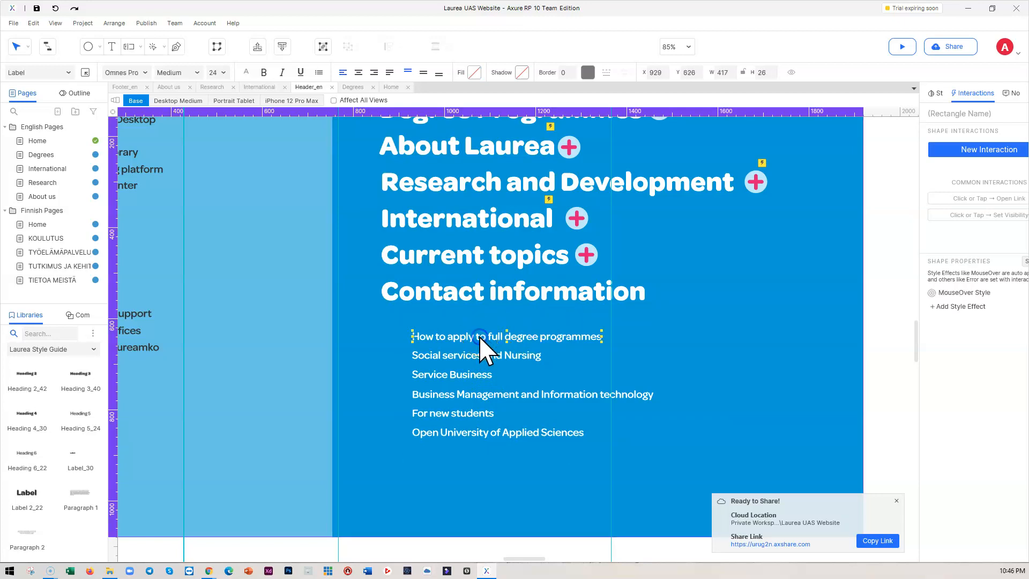
left_click(474, 356, "shift")
left_click(465, 375, "shift")
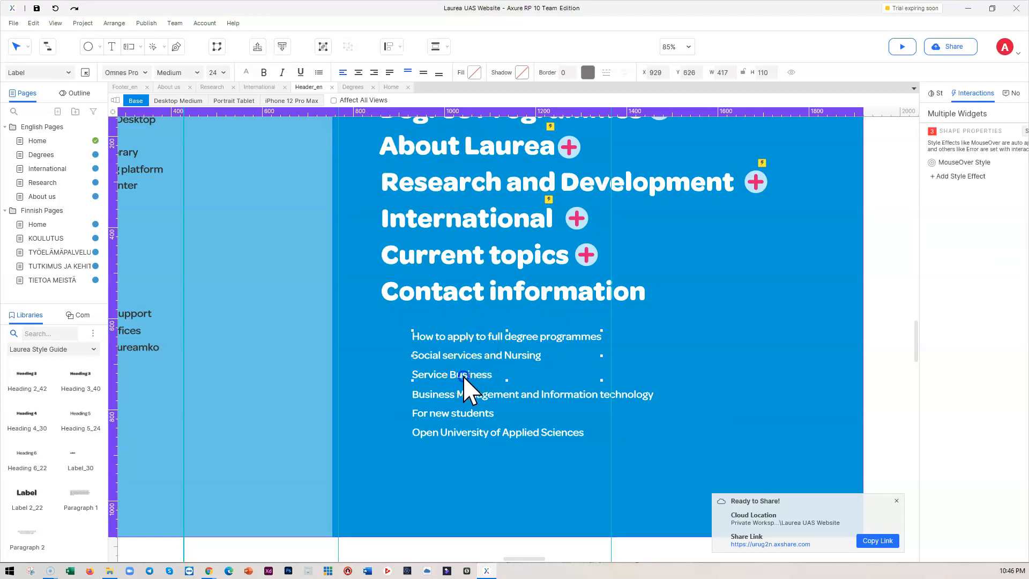
left_click(462, 395, "shift")
left_click(477, 432, "shift")
left_click(720, 395, "shift")
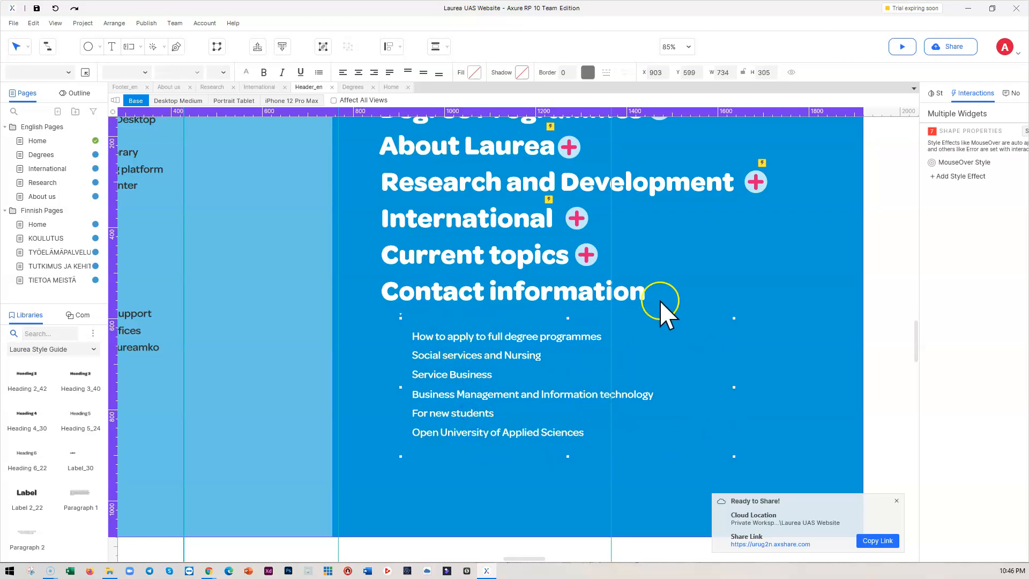
left_click(321, 47)
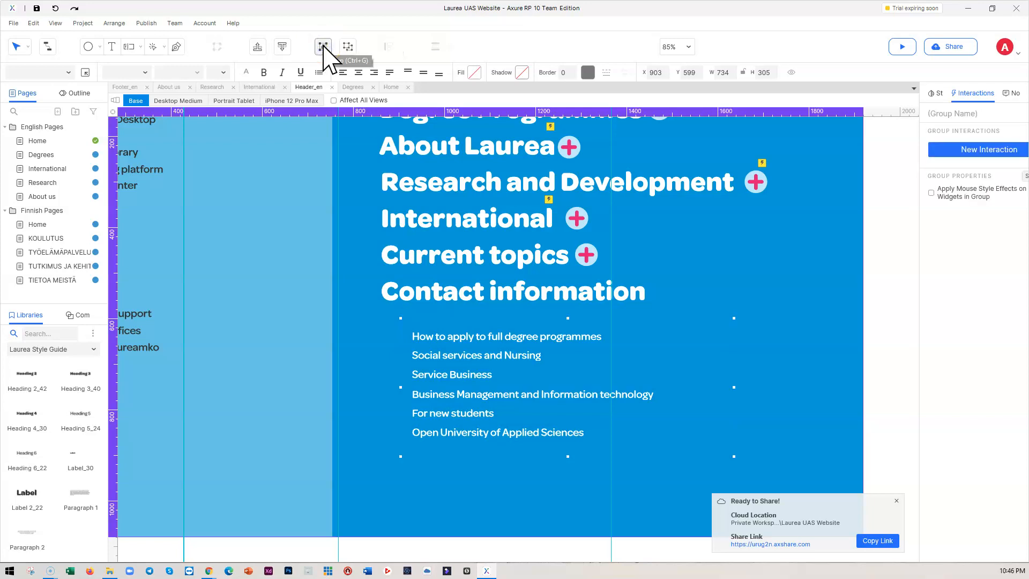
left_click(938, 113)
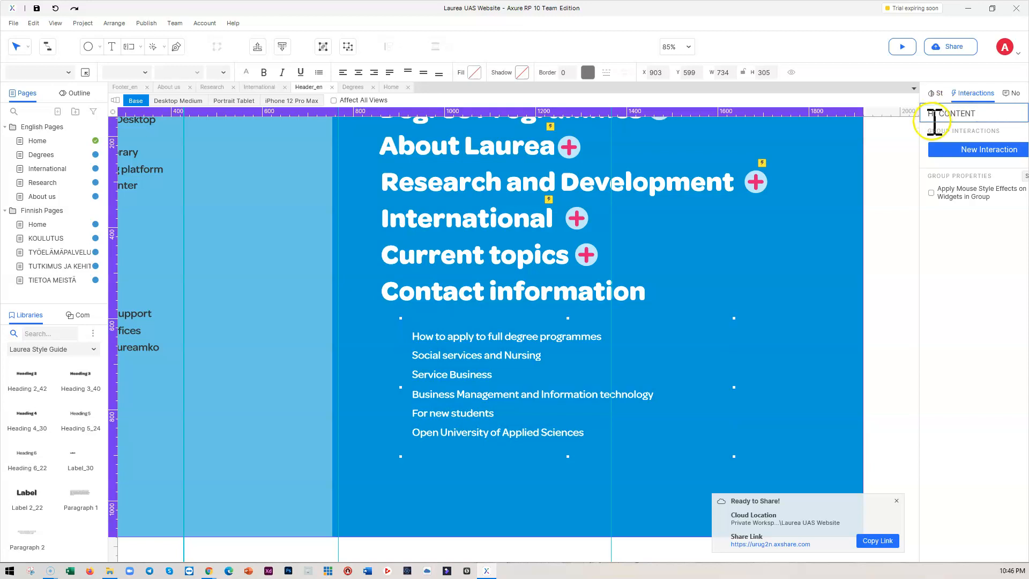
left_click(931, 230)
left_click(770, 329)
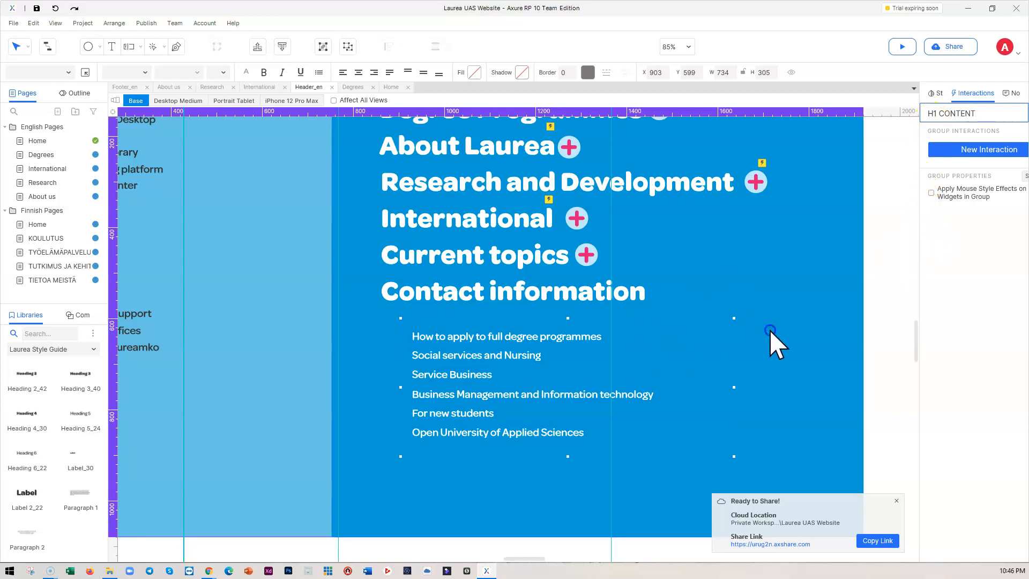
Step: Set the "H1 CONTENT" group to hidden
left_click(555, 347)
left_click(606, 334)
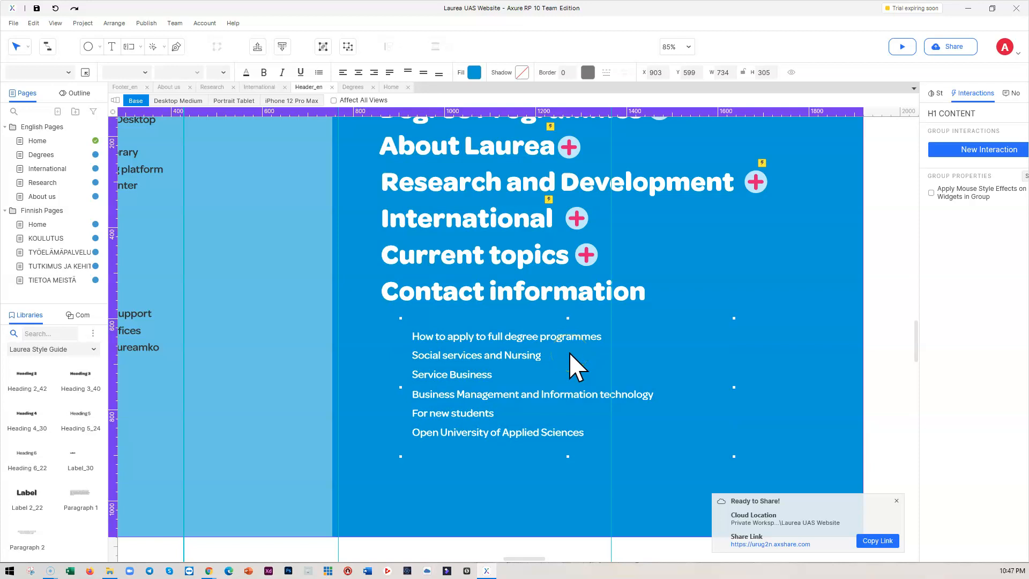
right_click(555, 356)
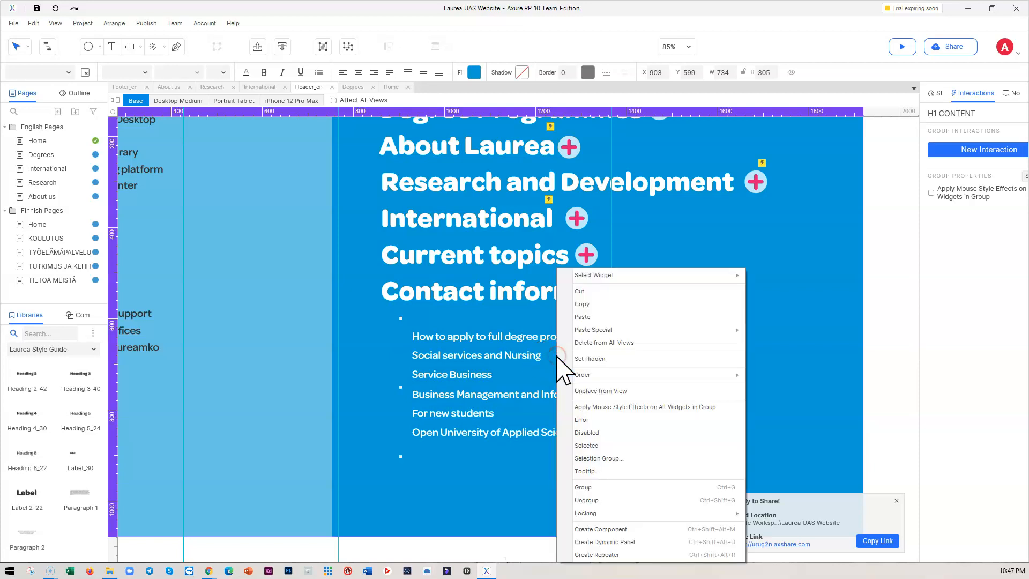
left_click(590, 360)
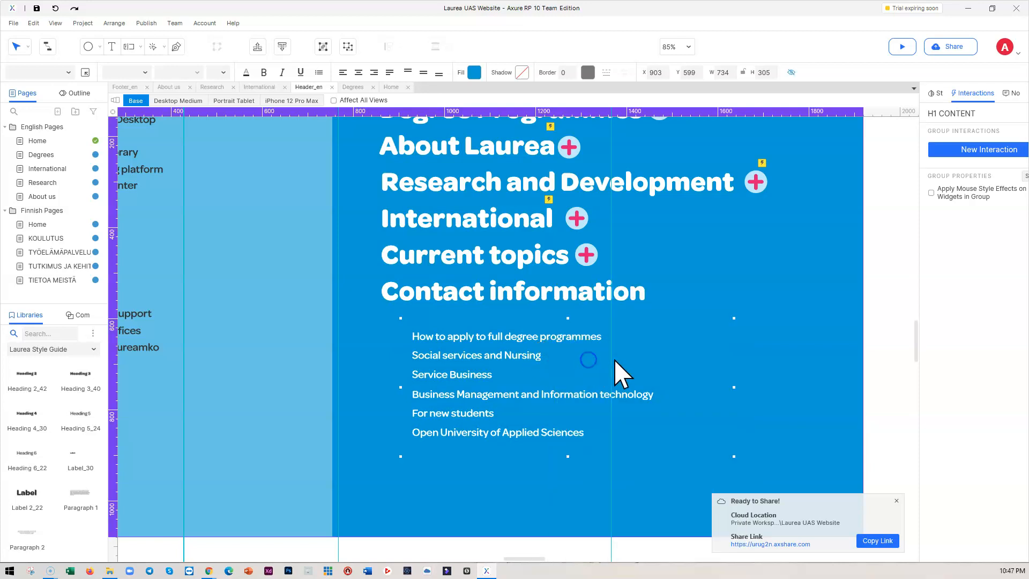
left_click(786, 345)
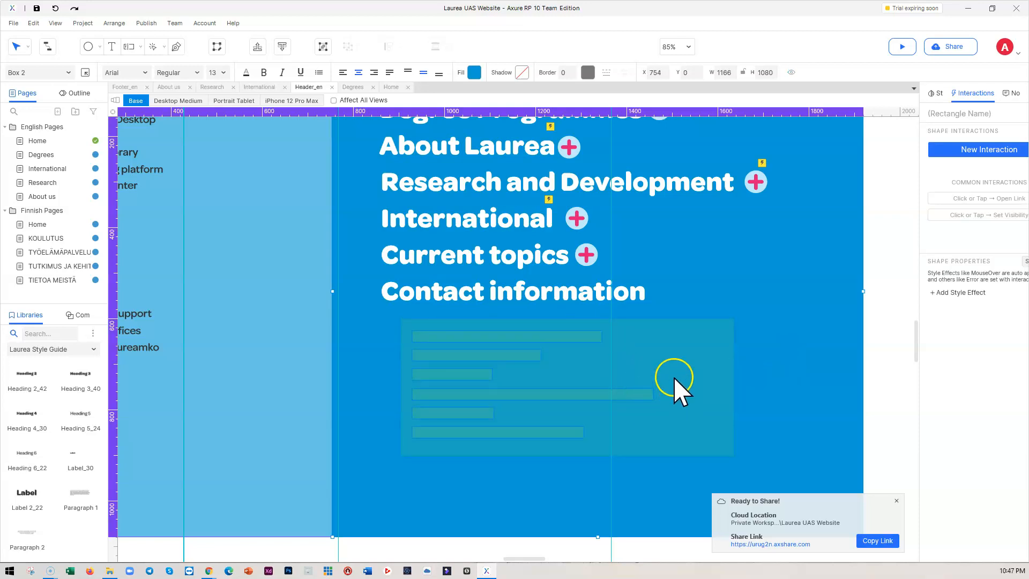
Step: Move the "H1 CONTENT" group directly under the "Degree Programmes" heading, aligned with it at X 857, Y 180
scroll(676, 364, "up", 2)
left_click(675, 414)
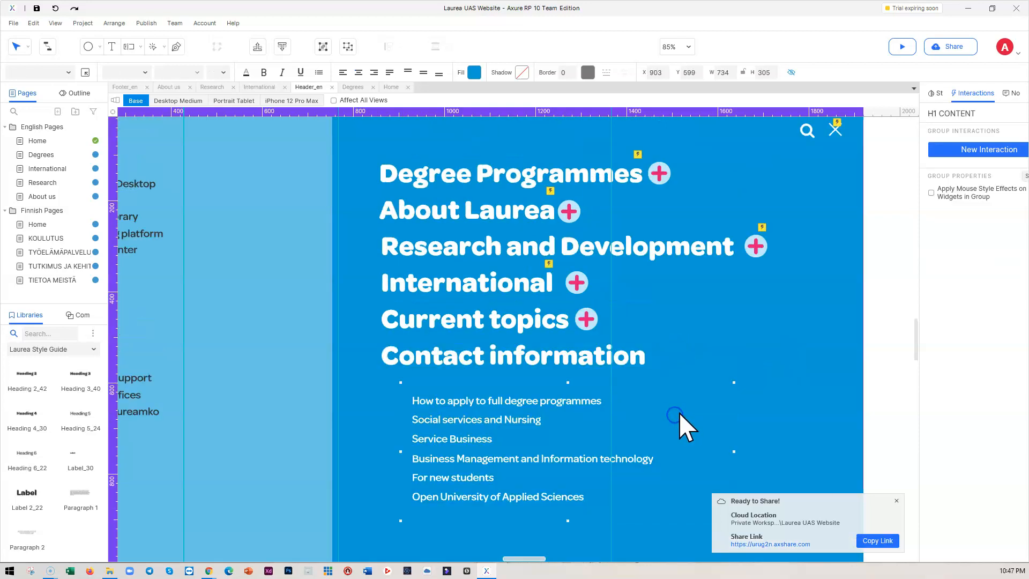
left_click_drag(676, 410, 657, 224)
left_click(667, 207)
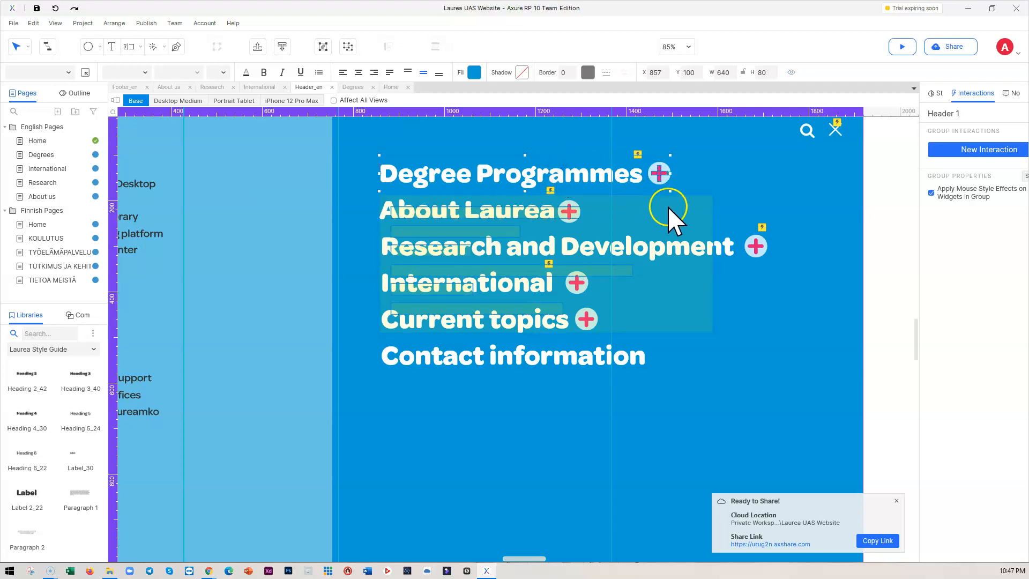
left_click(675, 204)
left_click_drag(673, 200, 673, 198)
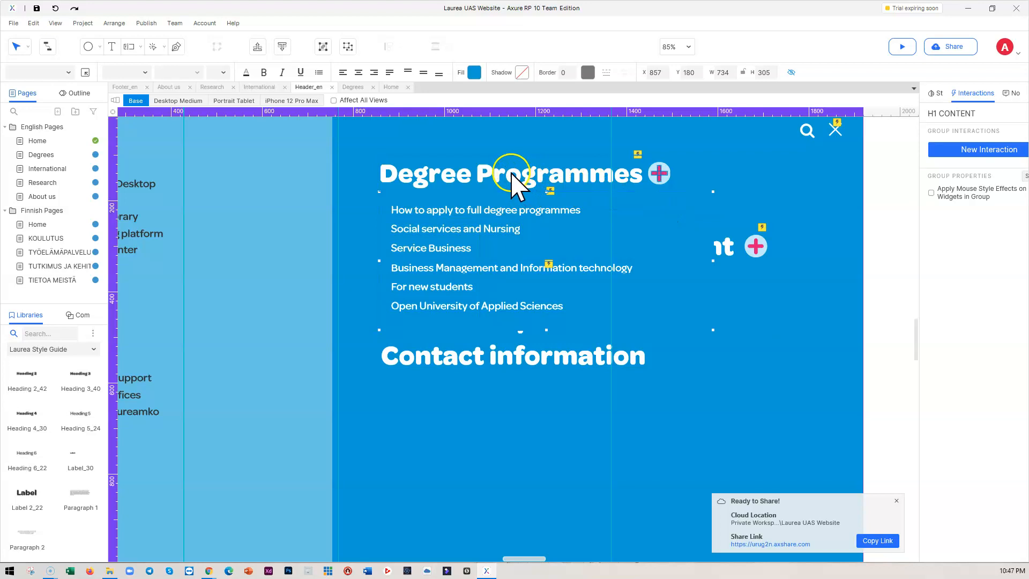
left_click(512, 175)
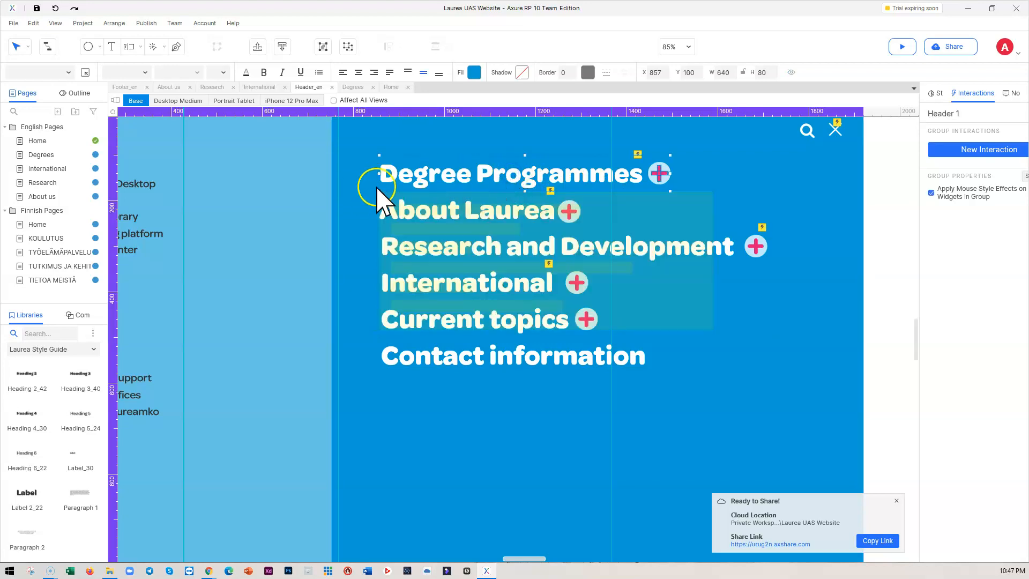
left_click(650, 204)
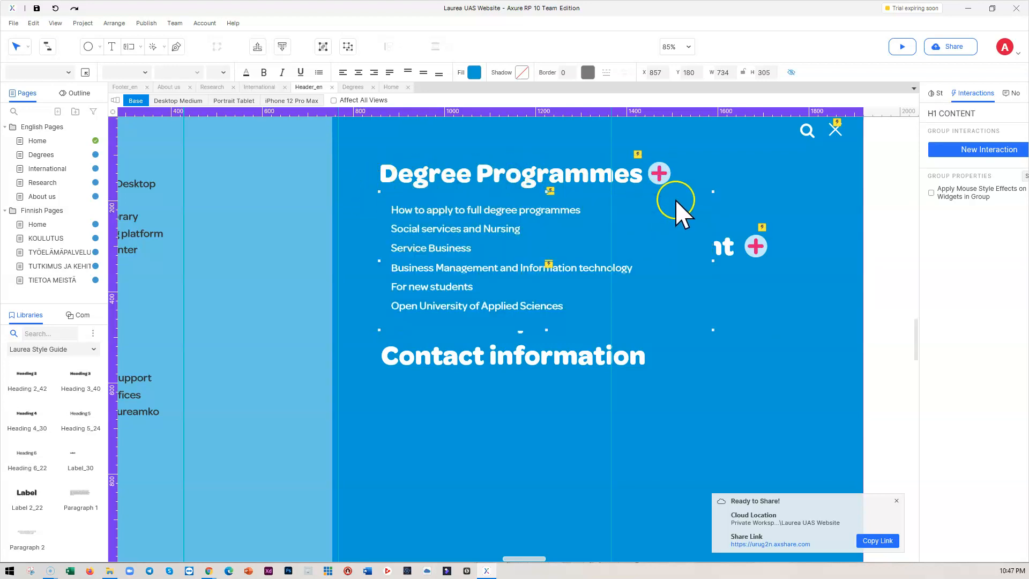
Step: Send the "H1 CONTENT" group and the large blue menu background behind the headings
left_click(785, 194, "shift")
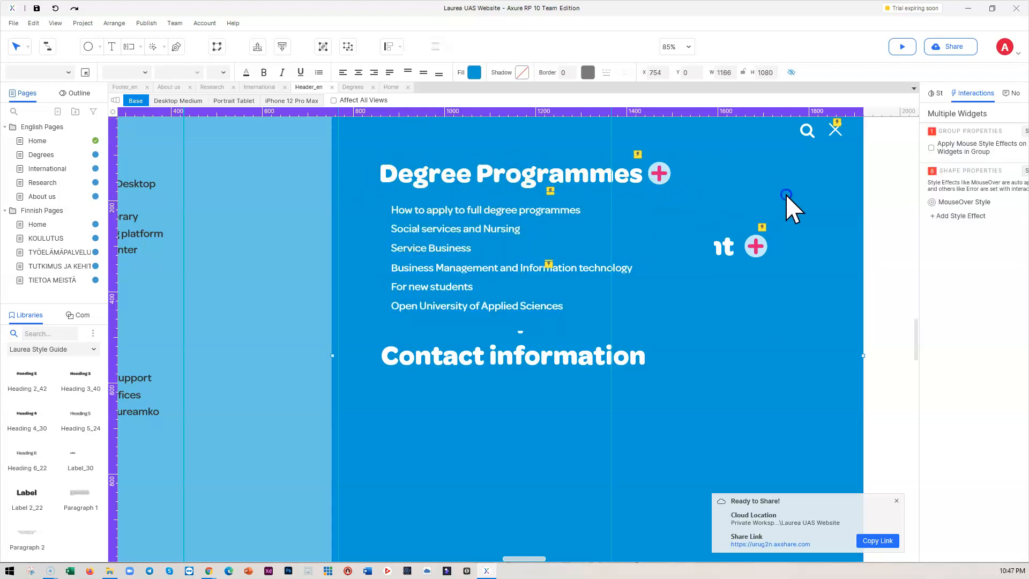
left_click(282, 47)
left_click(850, 356)
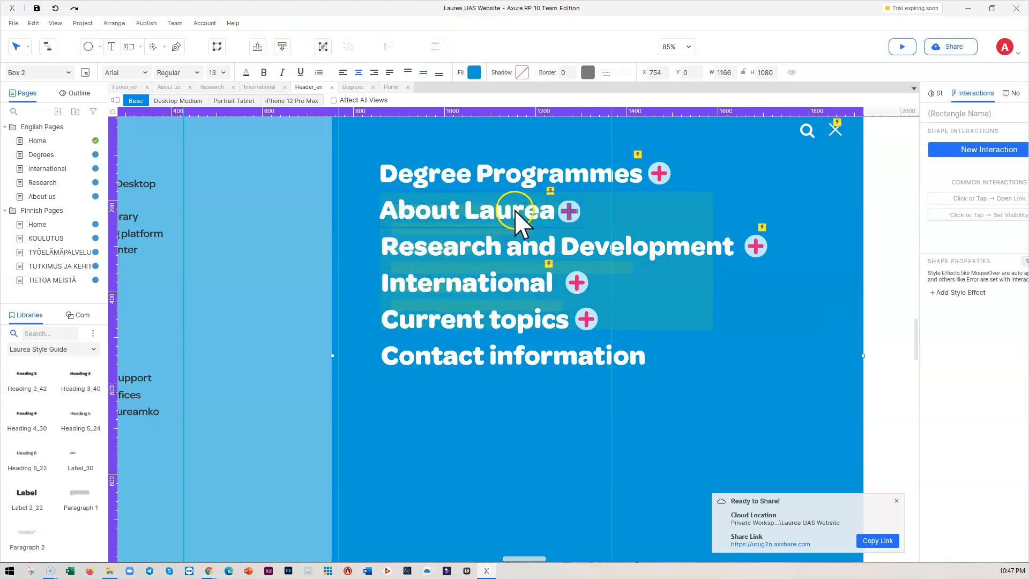
Step: Group "H1 CONTENT" with the "Degree Programmes" heading group and name the new group "Accordion 1"
left_click(698, 197)
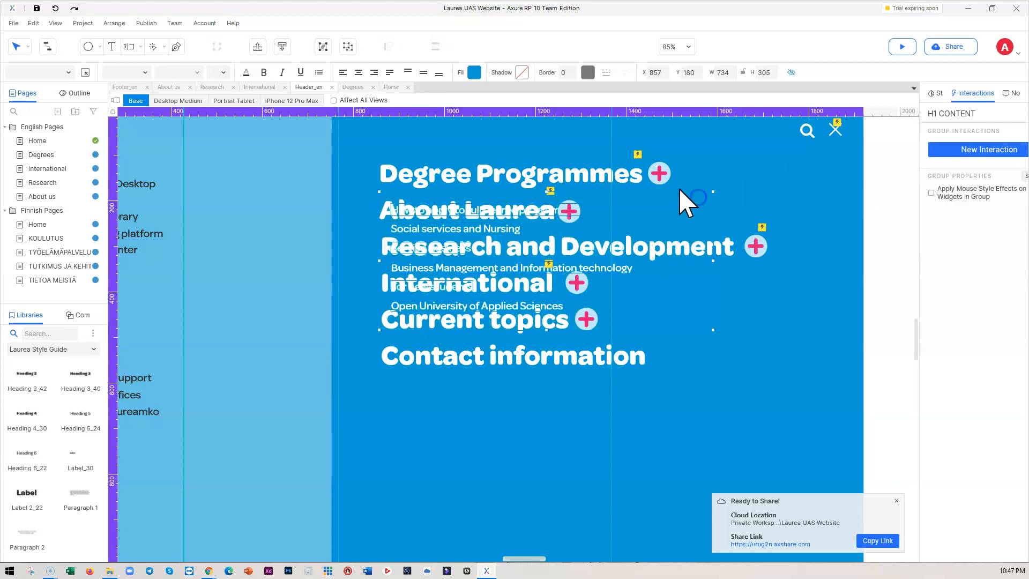
left_click(595, 173, "shift")
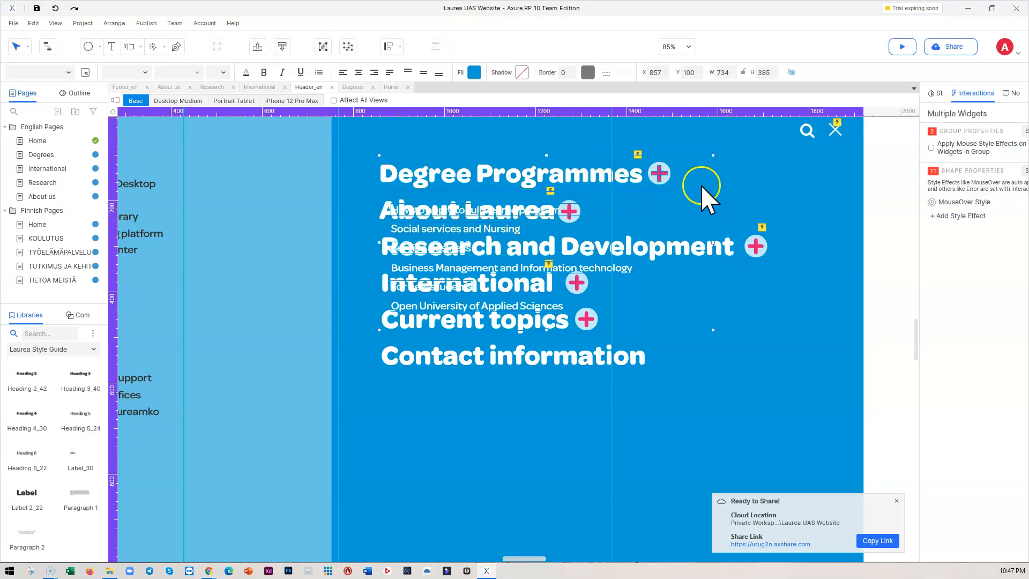
left_click(323, 47)
left_click(969, 113)
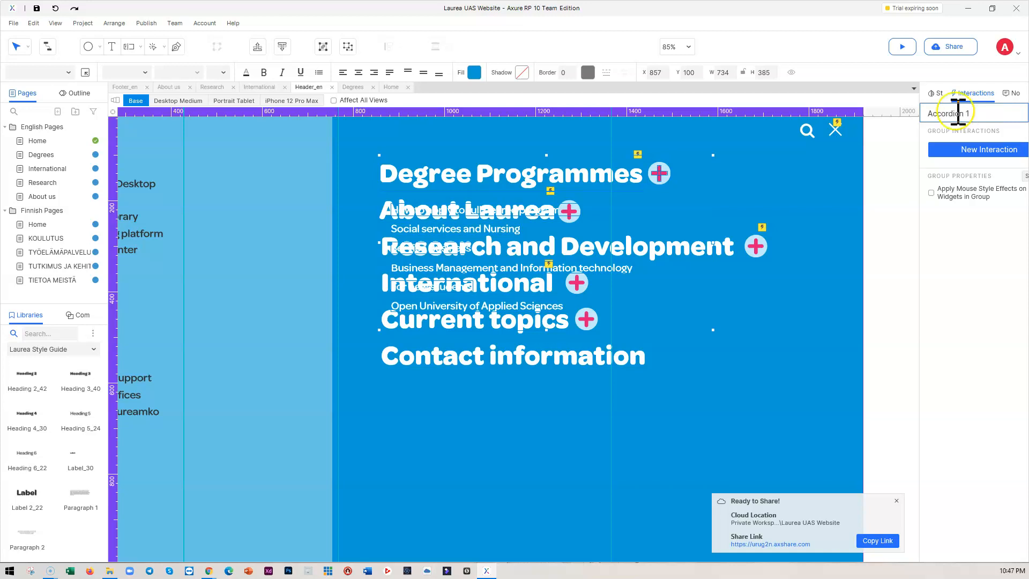
left_click(885, 201)
left_click(574, 185)
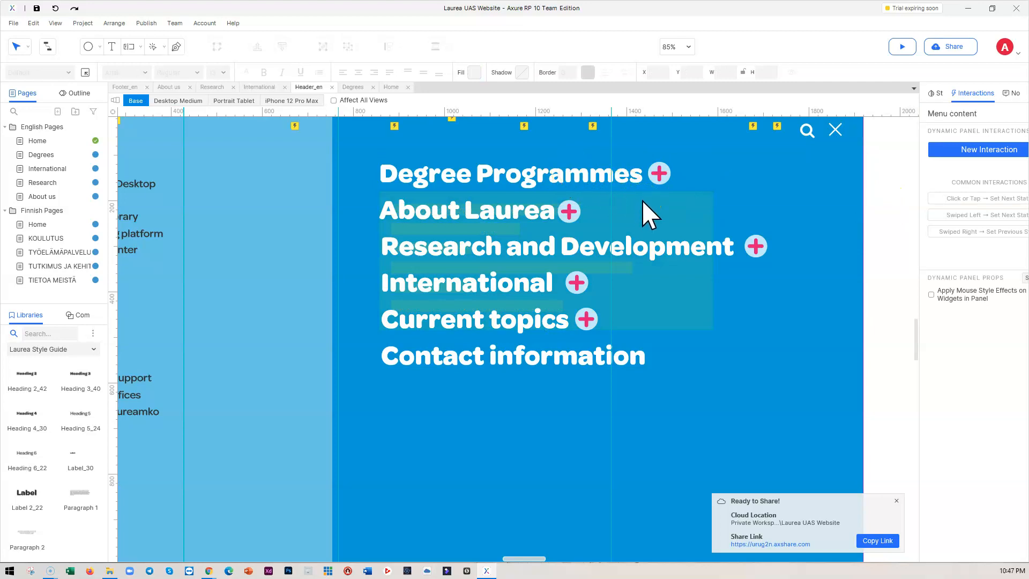
left_click(608, 169)
double_click(584, 173)
left_click_drag(581, 174, 638, 173)
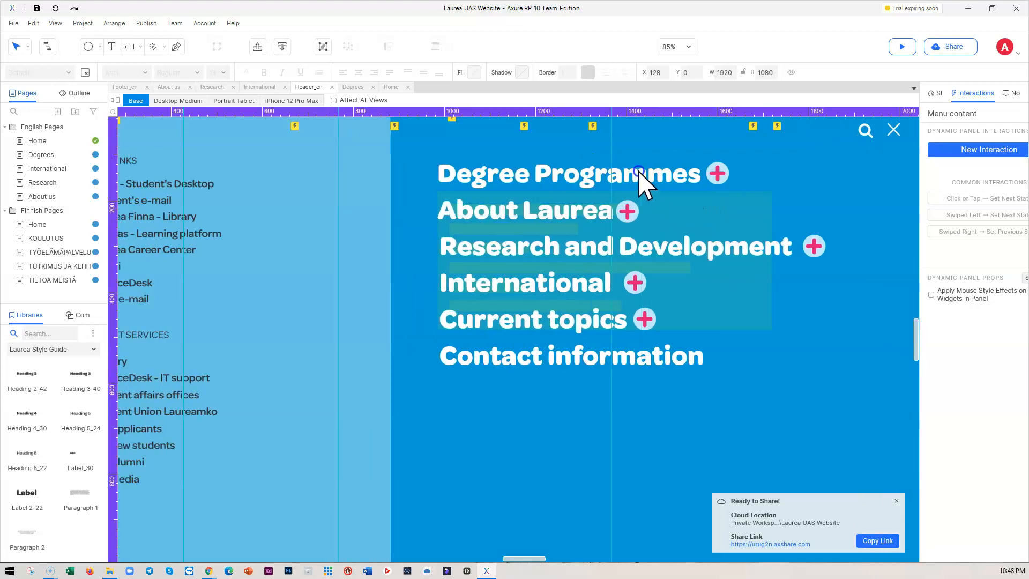
key("ctrl+z")
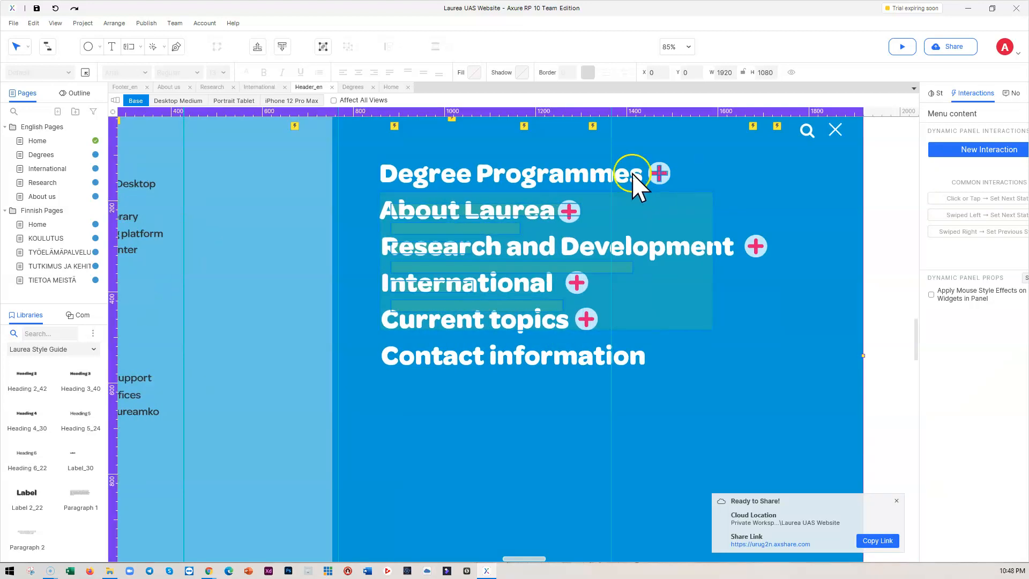
Step: Move the "Accordion 1" group slightly down to X 857, Y 108
left_click(705, 173)
mouse_move(624, 177)
left_mouse_down()
mouse_move(765, 171)
mouse_move(659, 161)
mouse_move(626, 171)
mouse_move(650, 183)
mouse_move(625, 166)
mouse_move(625, 179)
left_mouse_up()
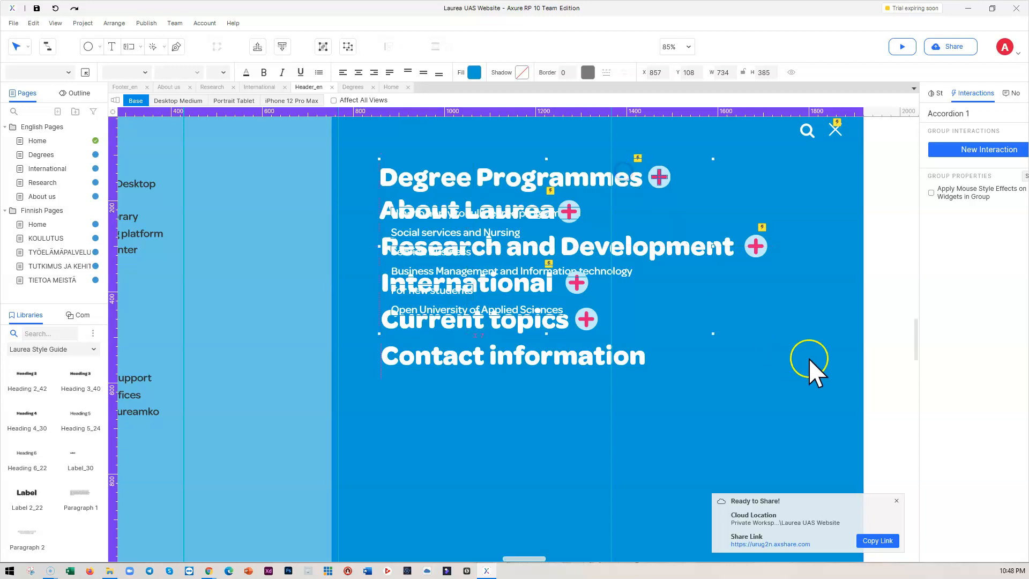
left_click(809, 357)
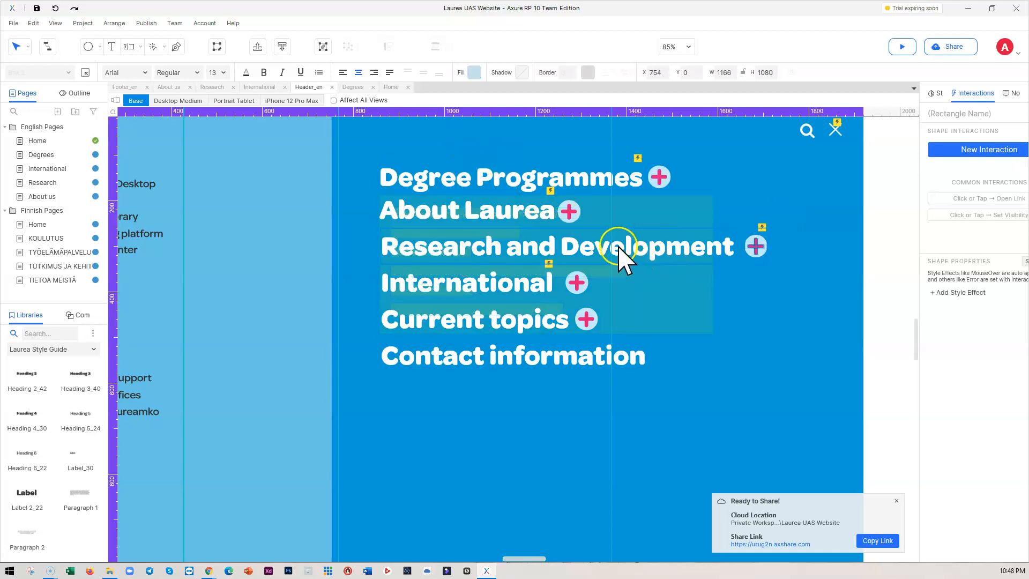
Step: Duplicate the "H1 CONTENT" group inside "Accordion 1" and place the copy below "Contact information" at X 867, Y 622
left_click(689, 207)
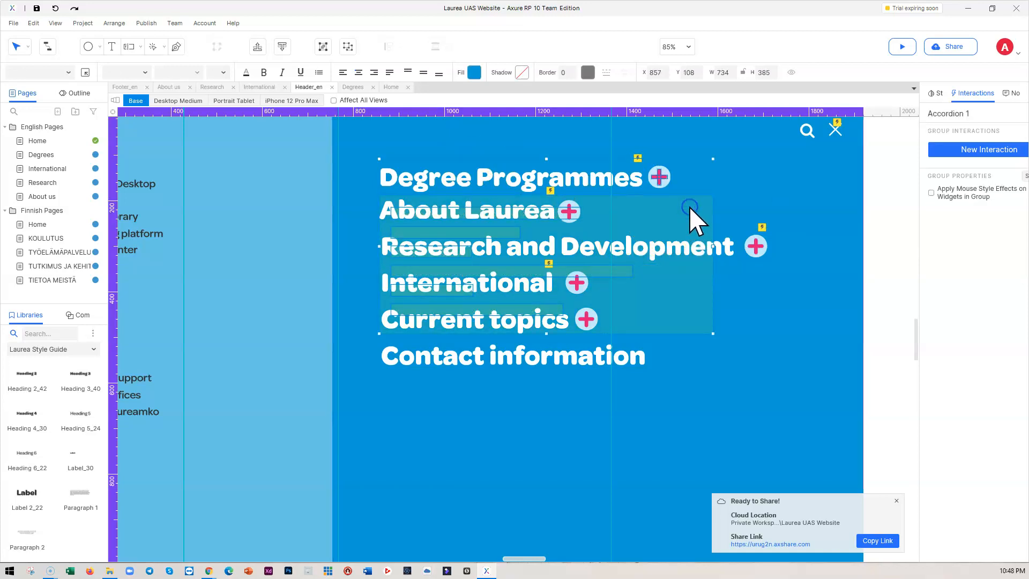
left_click(689, 207)
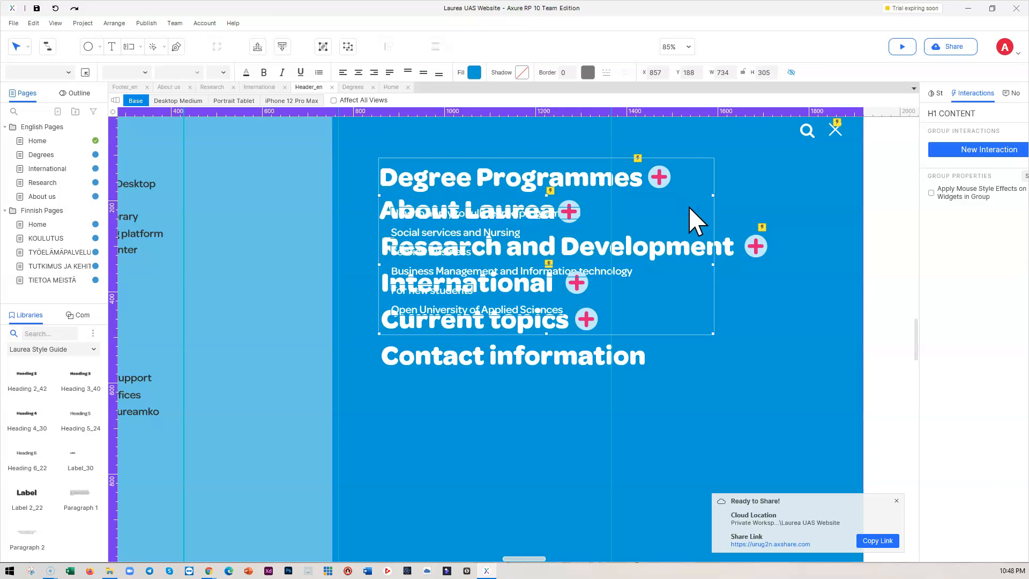
key("shift+Right")
key("shift+Down")
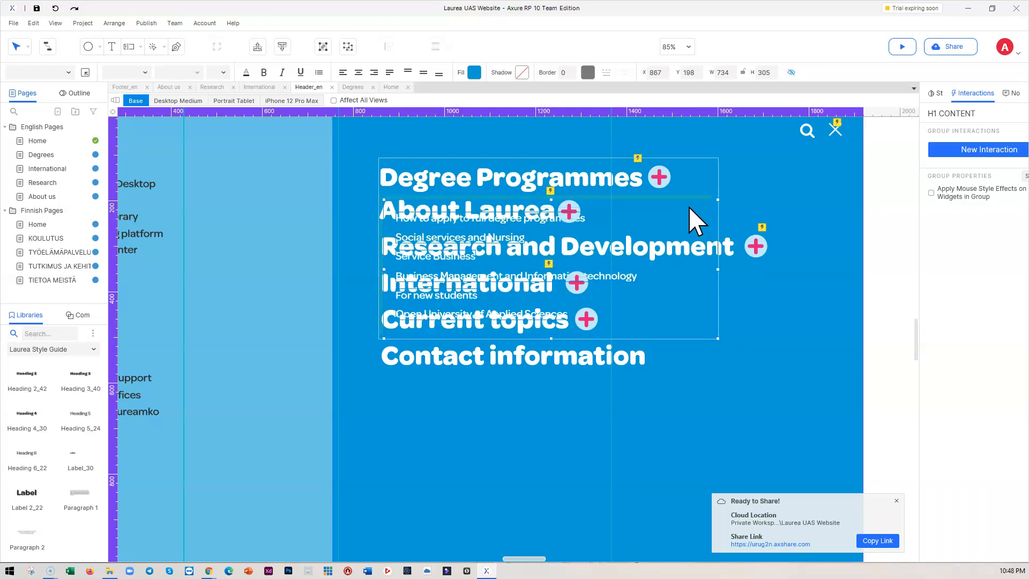
left_click(691, 226)
left_click(831, 307)
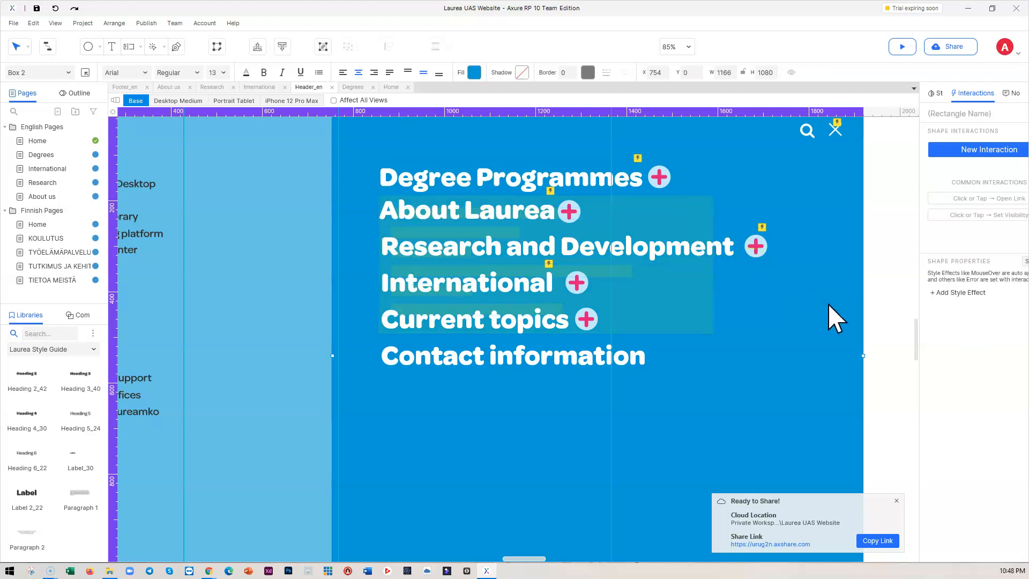
left_click_drag(658, 215, 652, 400)
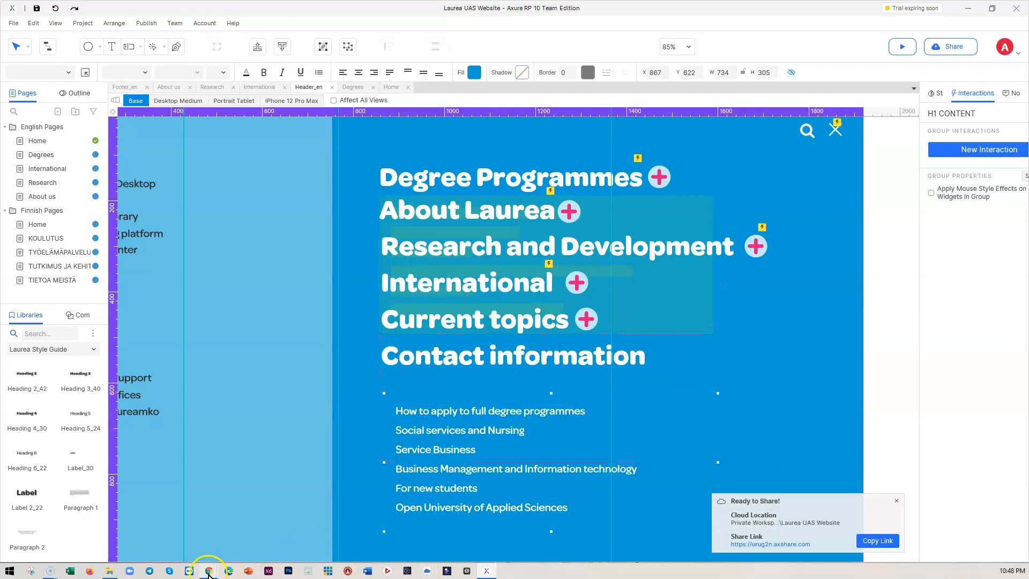
Step: Switch to the Laurea website in Chrome, expand "About Laurea" and copy its submenu link names from "Who we are" to "3AMK"
mouse_move(209, 572)
left_click(276, 546)
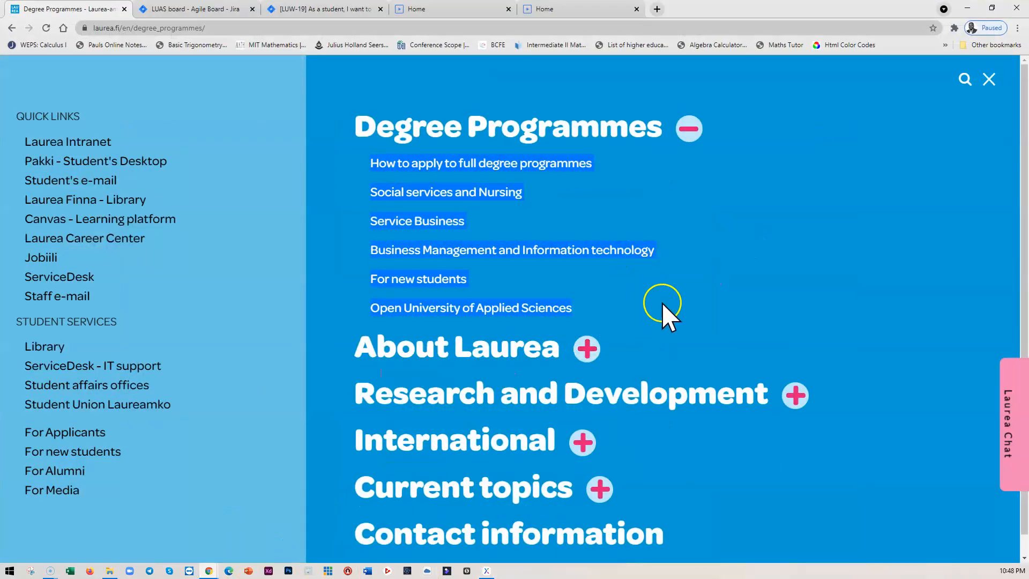
left_click(588, 349)
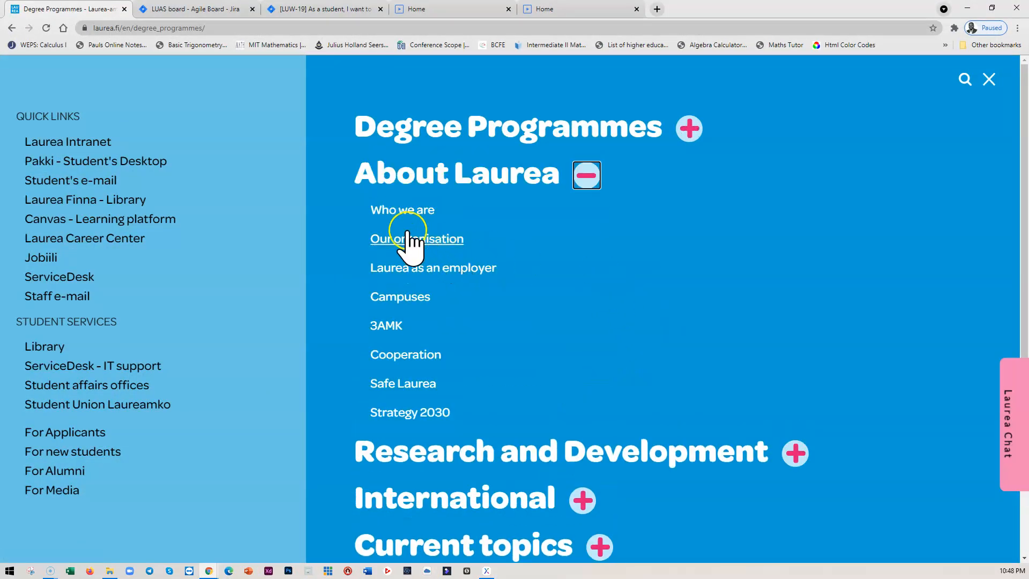
left_click_drag(423, 336, 364, 212)
key("ctrl+c")
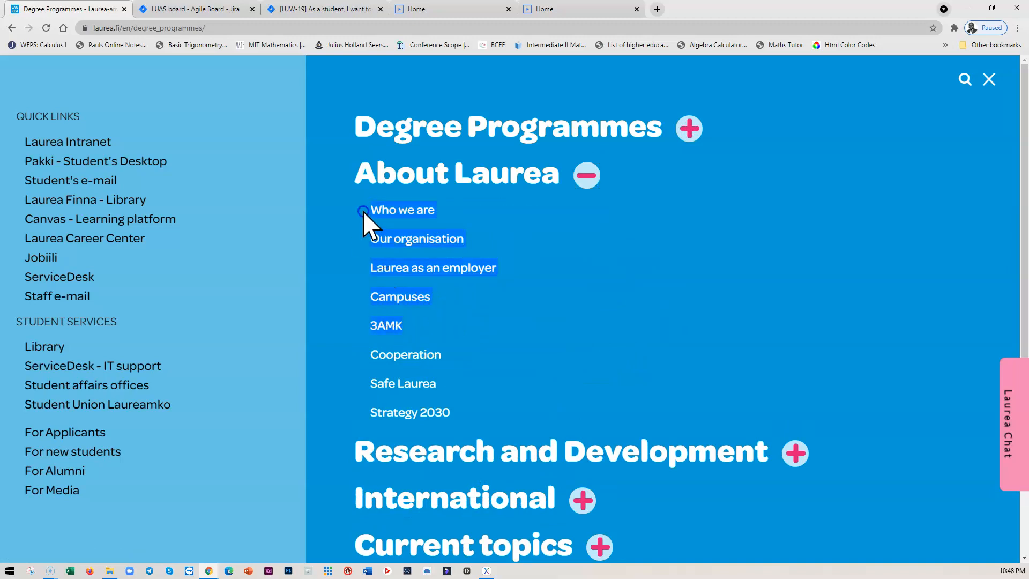
left_click(968, 8)
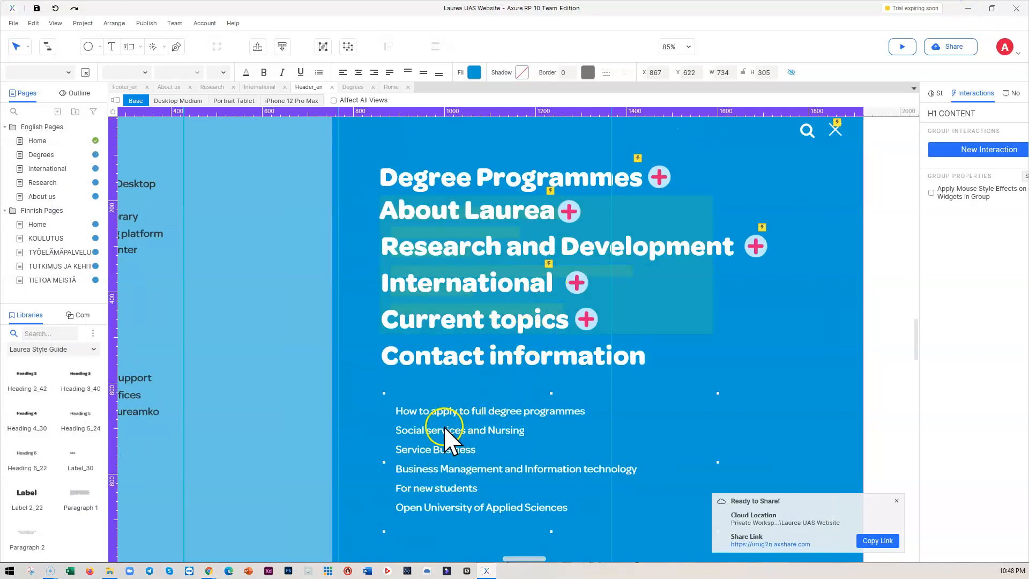
Step: Replace the first label of the copied submenu with "Who e are" and check the link names on the Laurea website
left_click(438, 411)
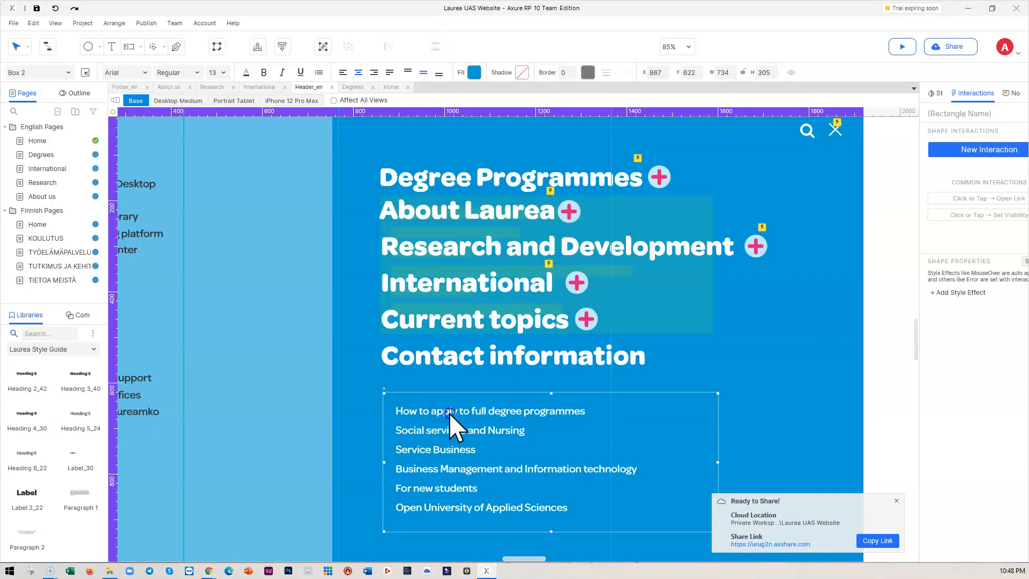
double_click(449, 413)
type("Who e are")
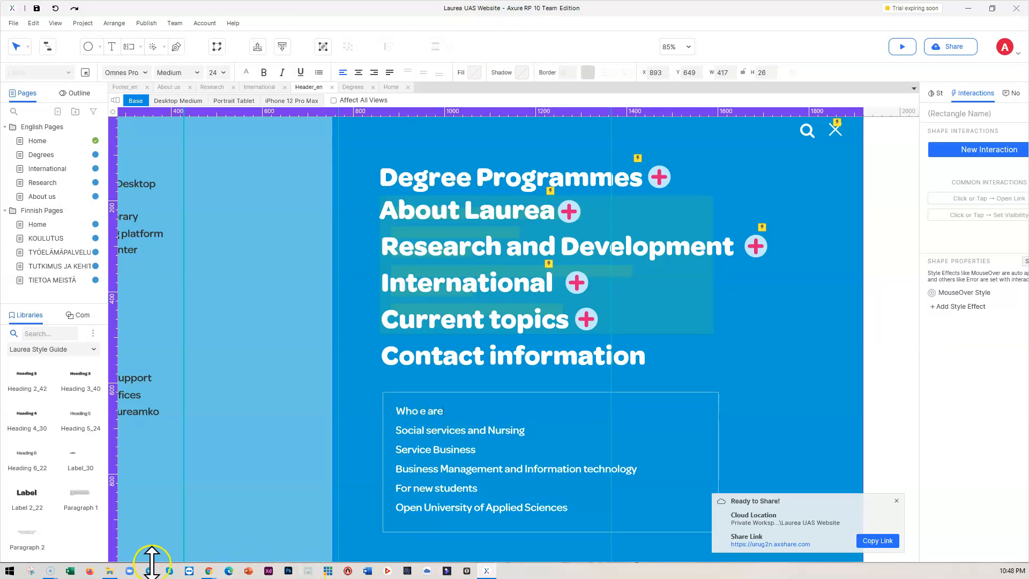
mouse_move(207, 572)
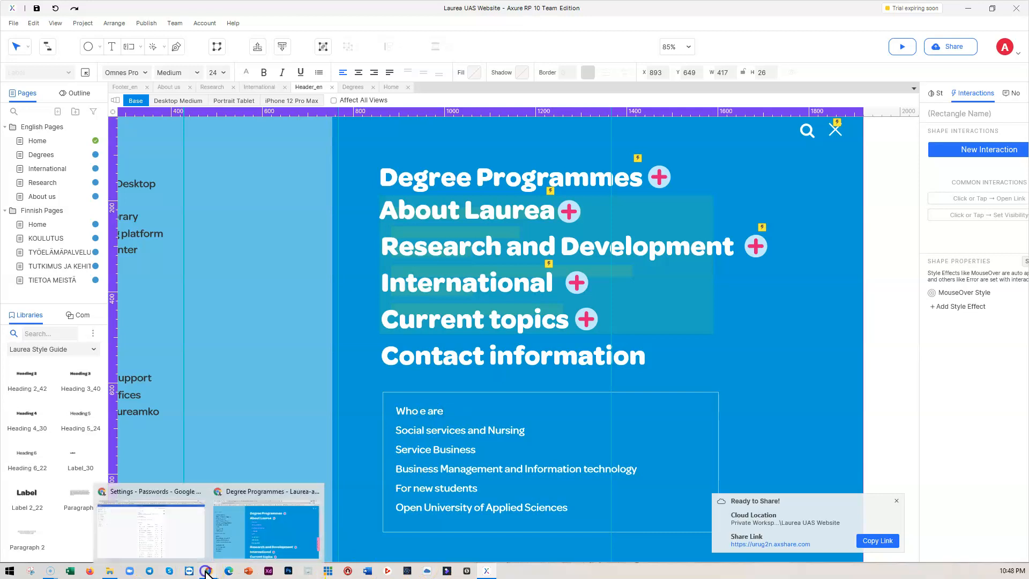
left_click(236, 549)
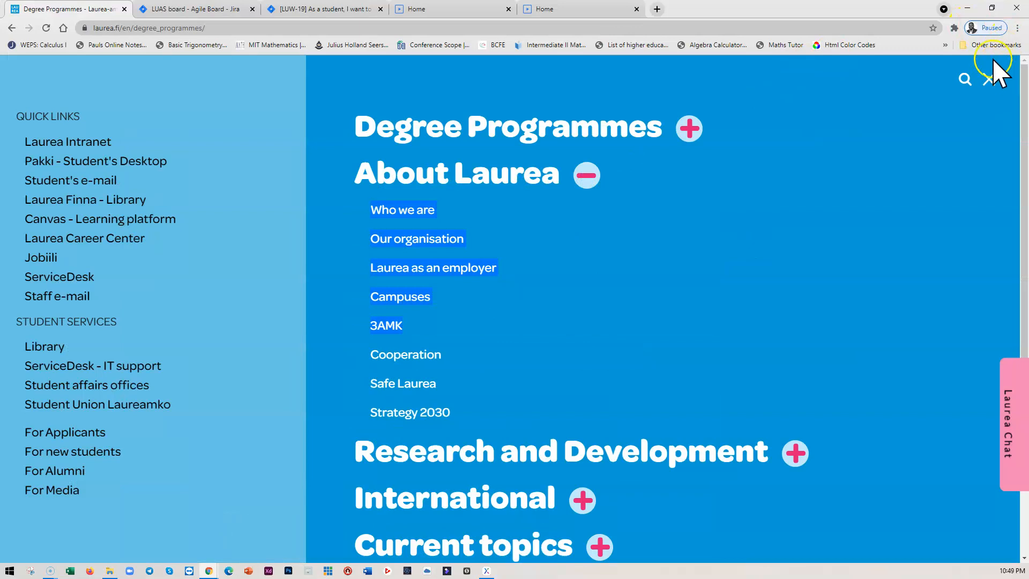
left_click(967, 7)
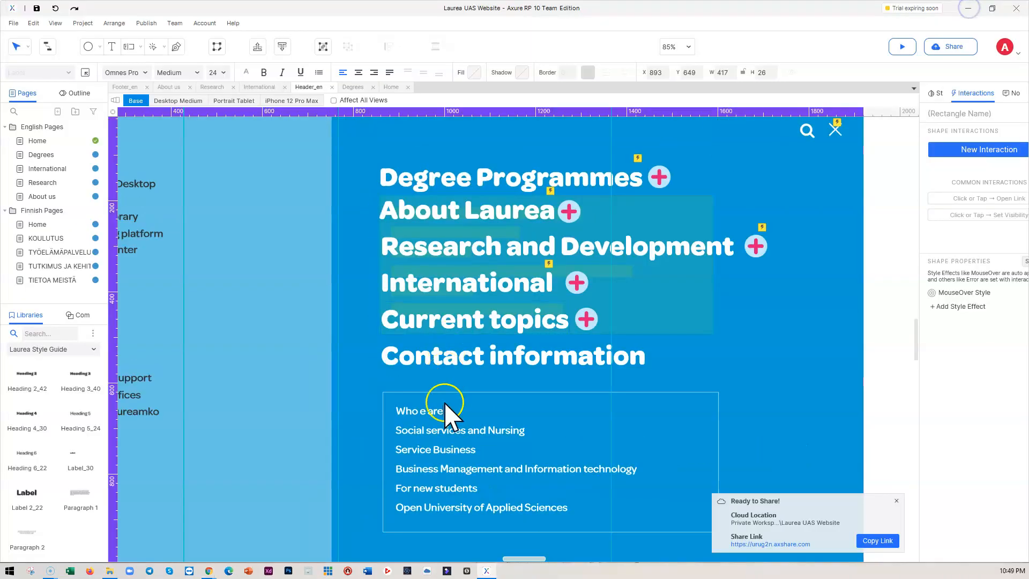
Step: Paste the copied link names over "Social services and Nursing", keep only "Our organisation" and copy the names that follow it
double_click(434, 430)
key("ctrl+v")
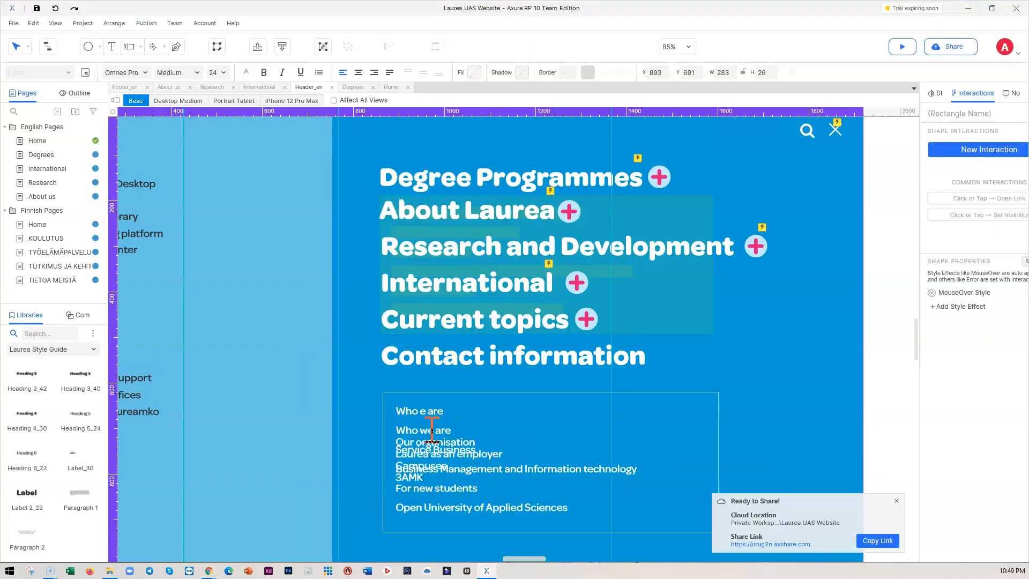
left_click_drag(455, 434, 363, 428)
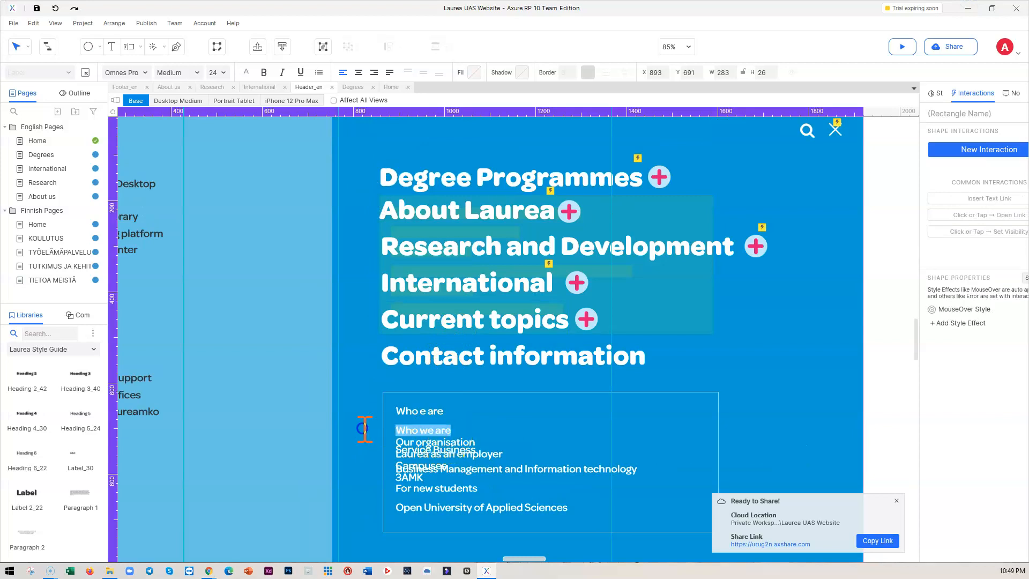
key("BackSpace")
left_click(398, 439)
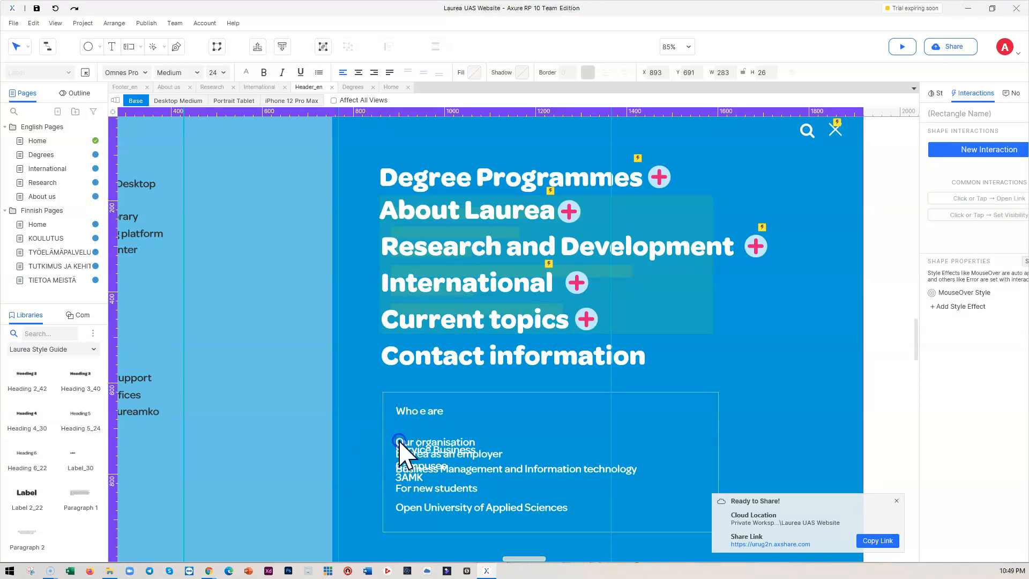
key("BackSpace")
left_click_drag(424, 467, 399, 444)
key("ctrl+c")
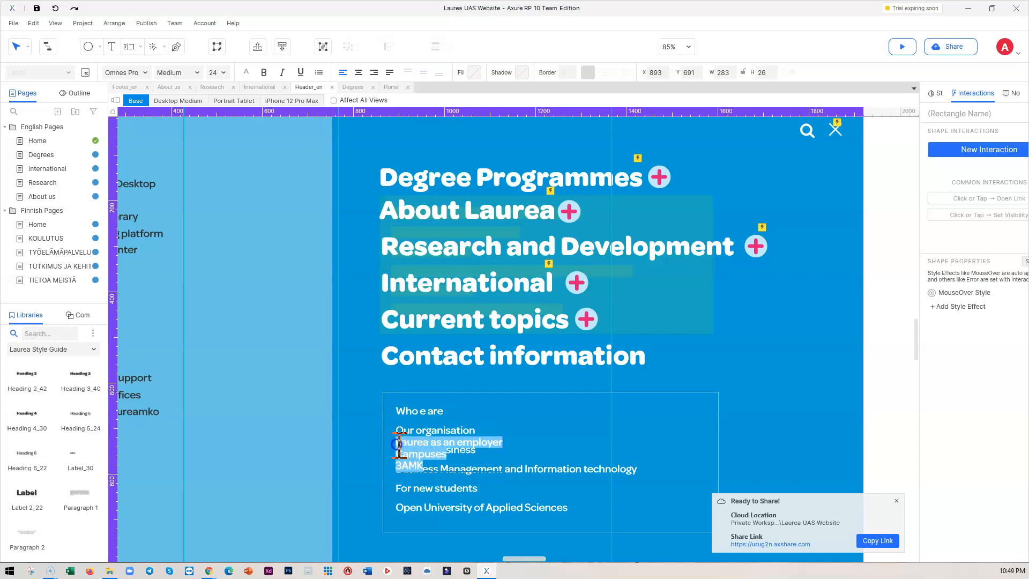
key("BackSpace")
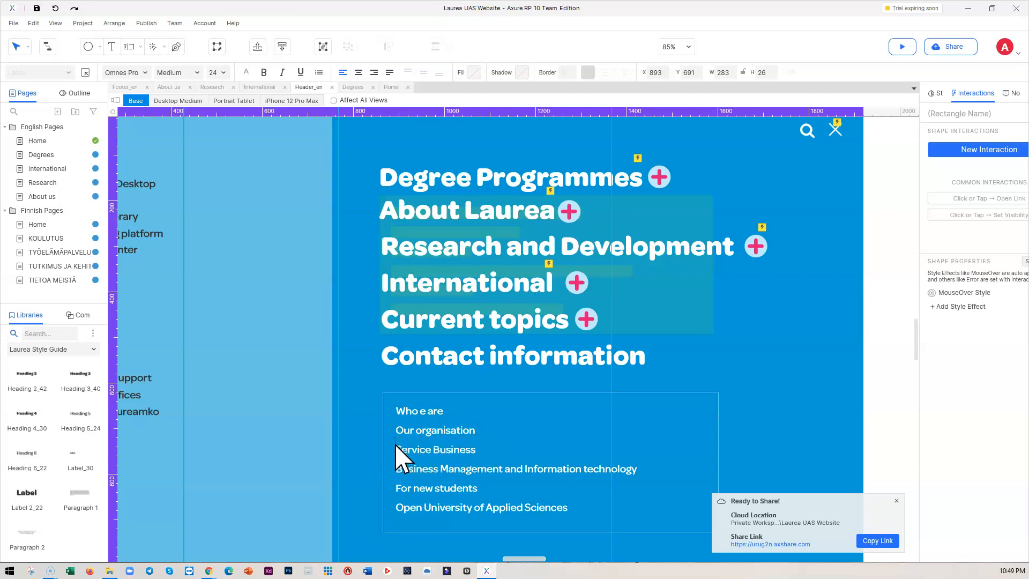
Step: Paste the remaining names over the "Service Business" label, keep only "Laurea as an employer" and copy the names that follow it
triple_click(435, 453)
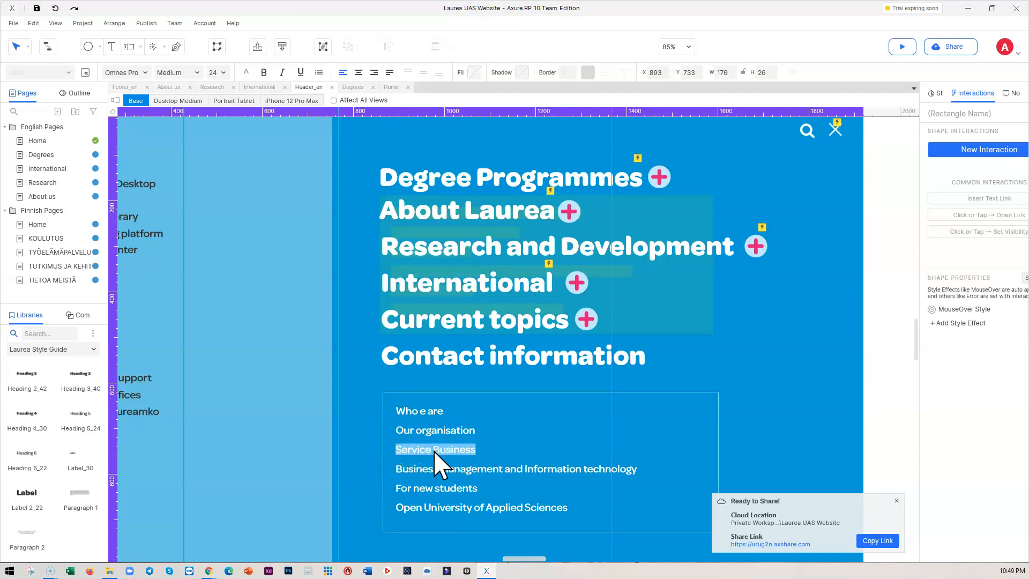
key("ctrl+v")
left_click_drag(424, 476, 390, 460)
key("ctrl+c")
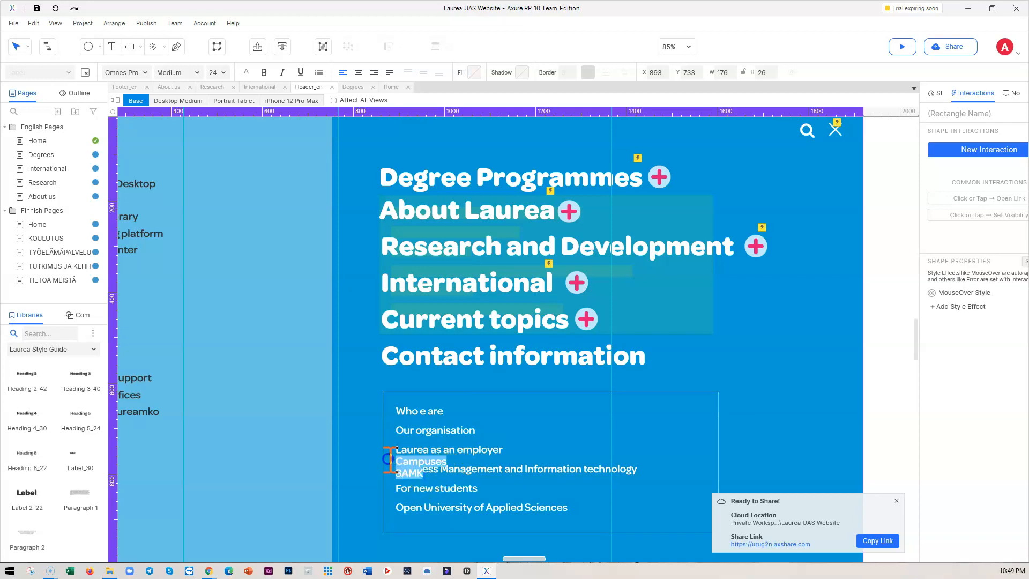
key("BackSpace")
left_click(433, 458)
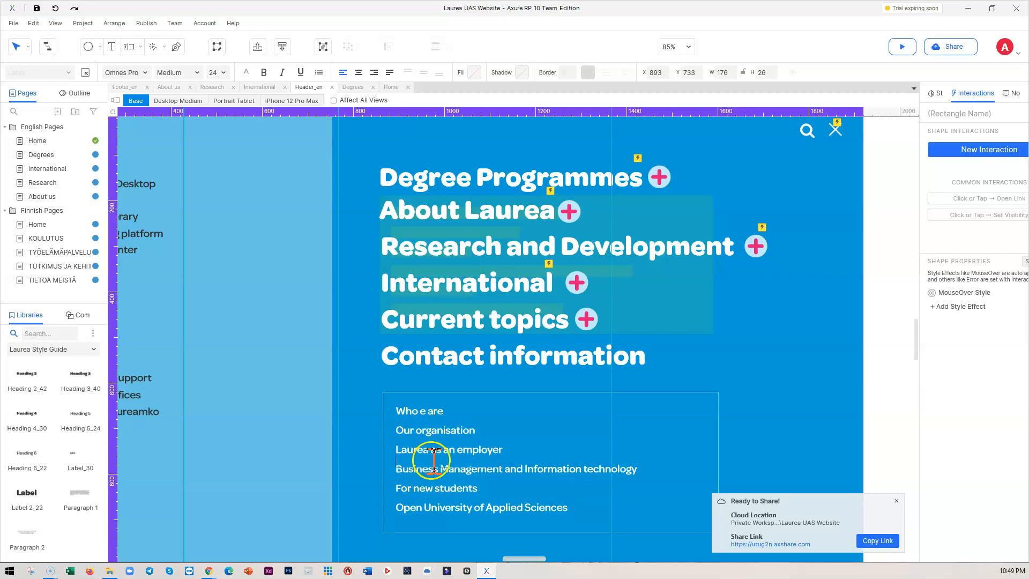
Step: Replace the copied submenu's "Business Management and Information technology" and "For new students" labels with "Campuses" and "3AMK"
triple_click(461, 468)
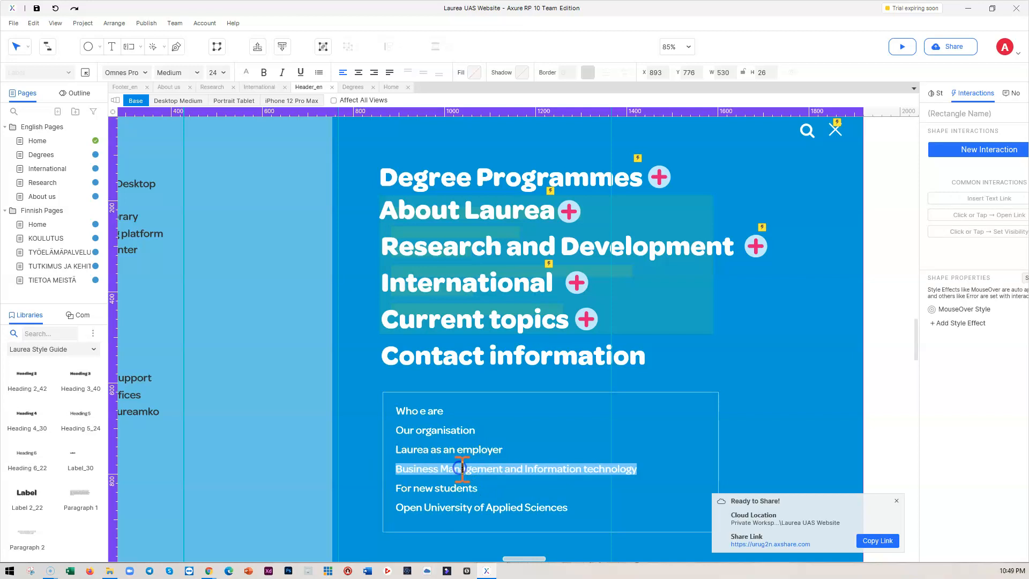
key("ctrl+v")
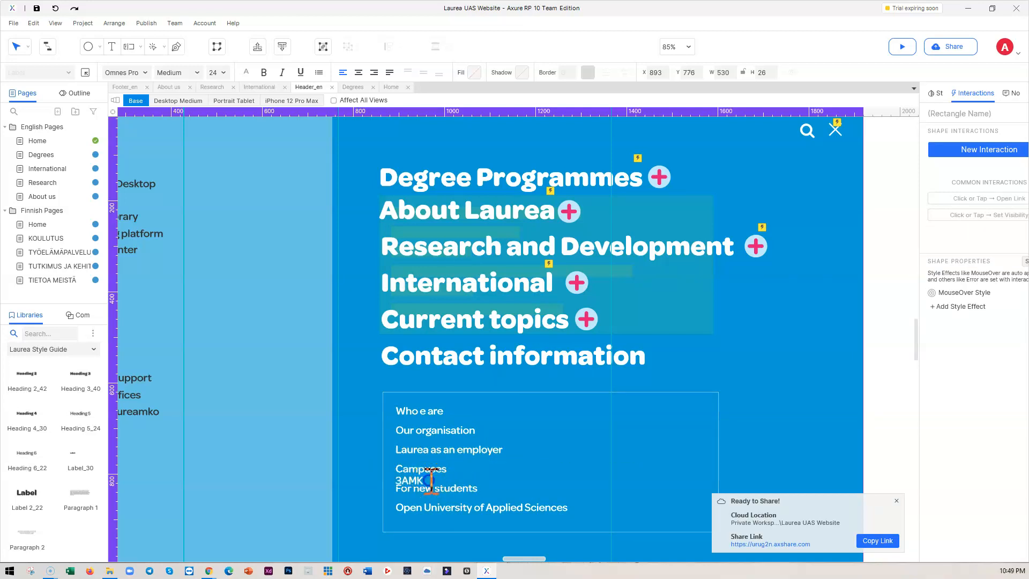
left_click_drag(423, 481, 379, 479)
key("BackSpace")
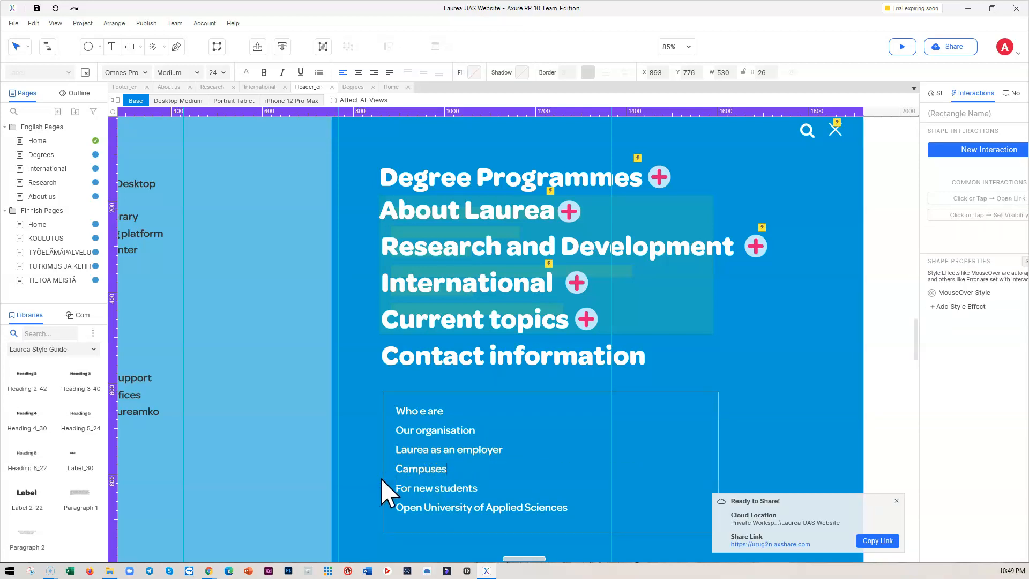
double_click(439, 486)
type("3AMK")
left_click(484, 479)
left_click(753, 408)
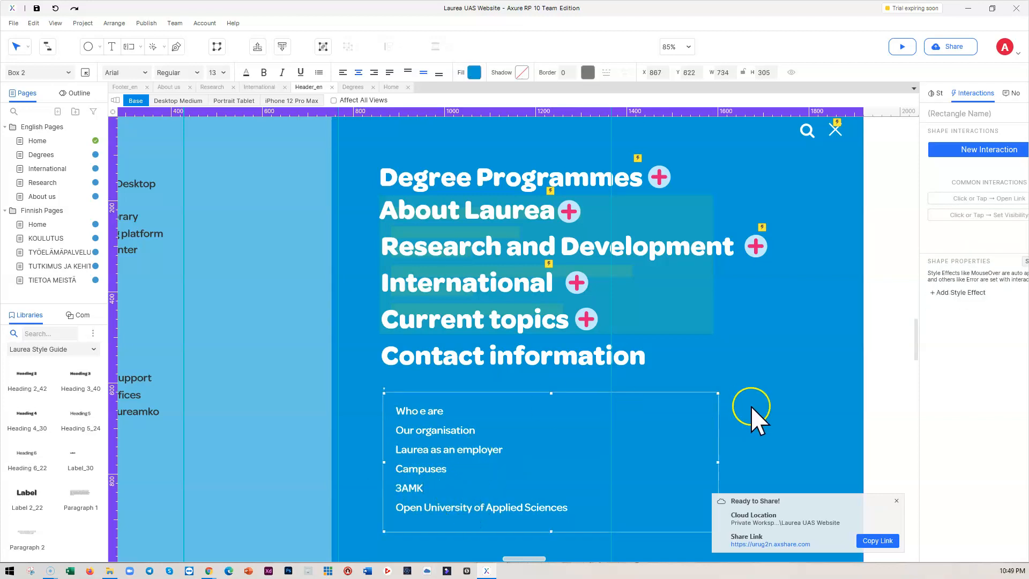
Step: Rename the duplicated submenu group below "Contact information" as "H2 CONTENT"
left_click(652, 420)
left_click(744, 401)
left_click(652, 413)
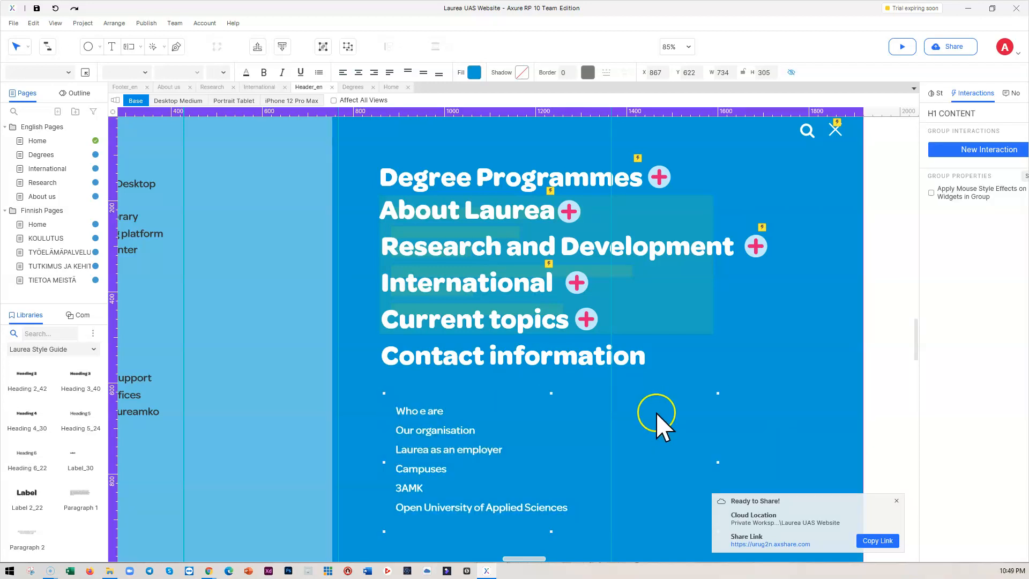
left_click(935, 113)
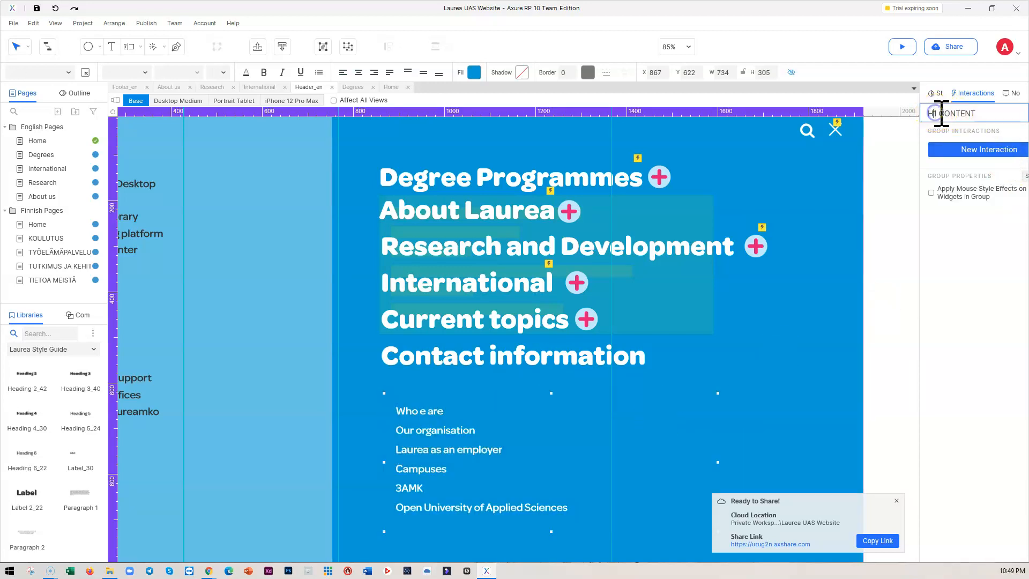
left_click(966, 114)
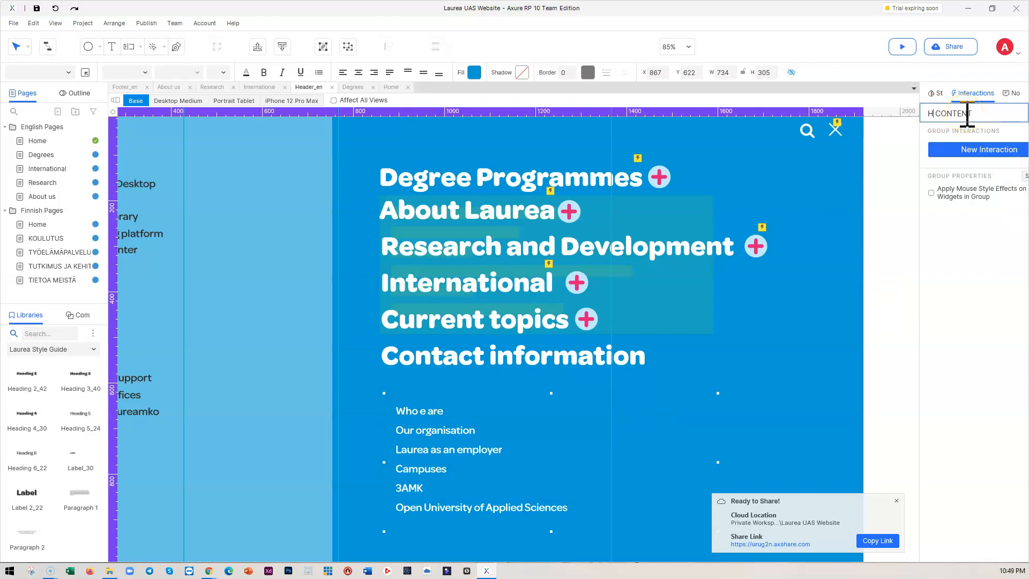
type("2")
left_click(941, 273)
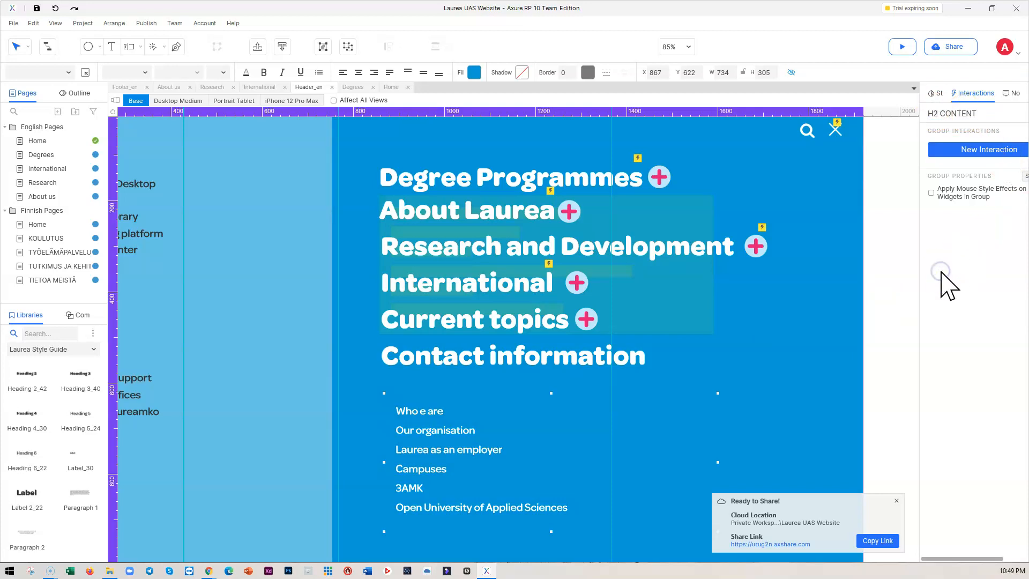
Step: Move the hidden "H2 CONTENT" submenu group directly beneath the "About Laurea" heading, at x 857, y 260
left_click(725, 337)
double_click(570, 402)
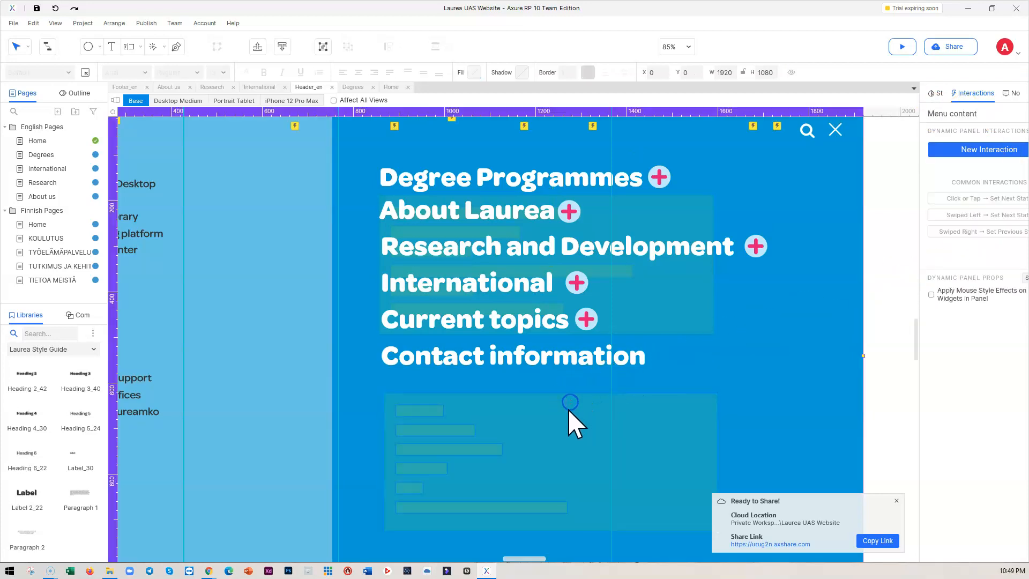
left_click(634, 408)
left_click_drag(661, 409, 657, 243)
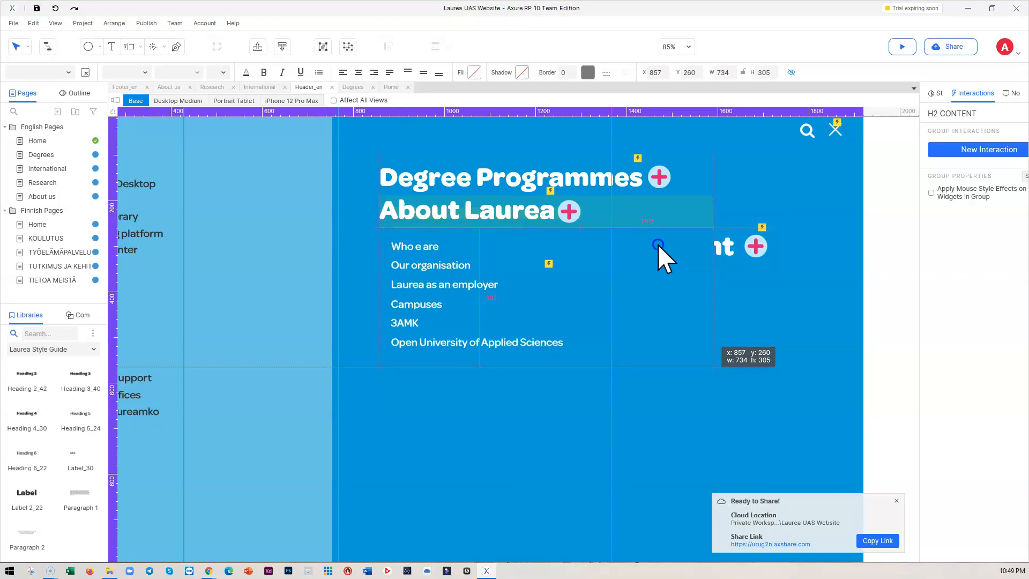
Step: Group the "About Laurea" heading with its submenu group and name the new group "accordion 2"
left_click(476, 209)
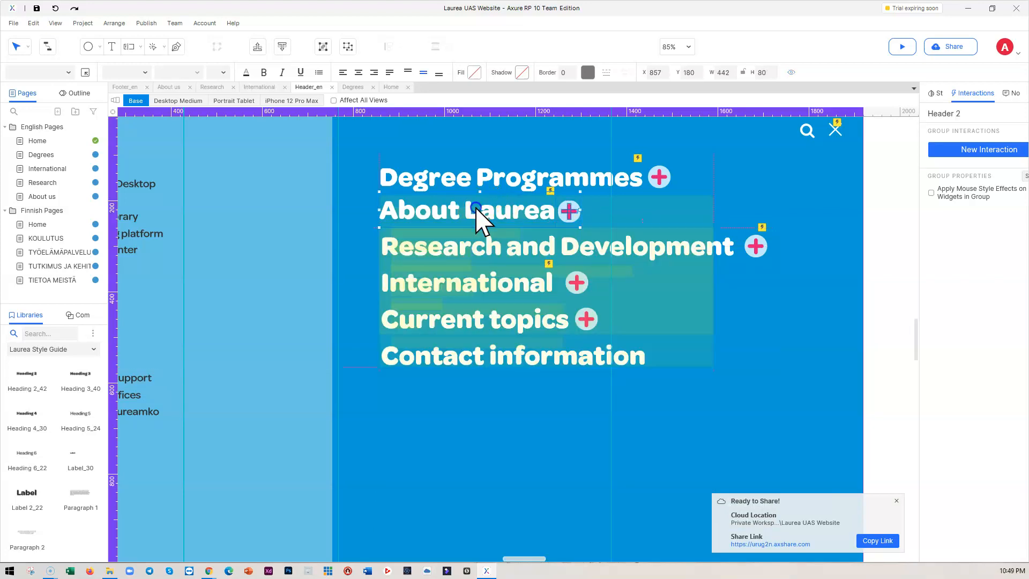
left_click(677, 229)
left_click(539, 211)
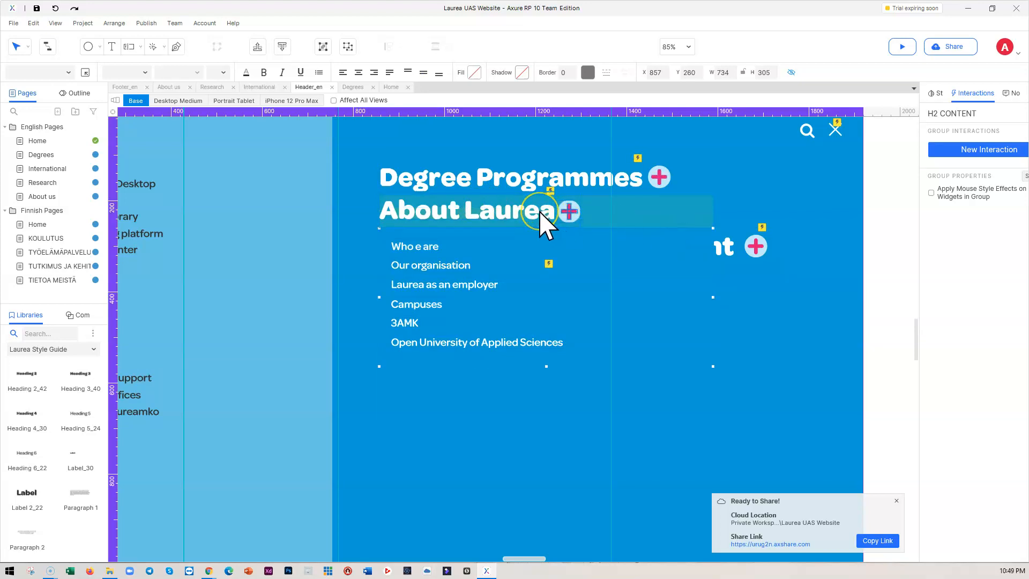
left_click(539, 210, "shift")
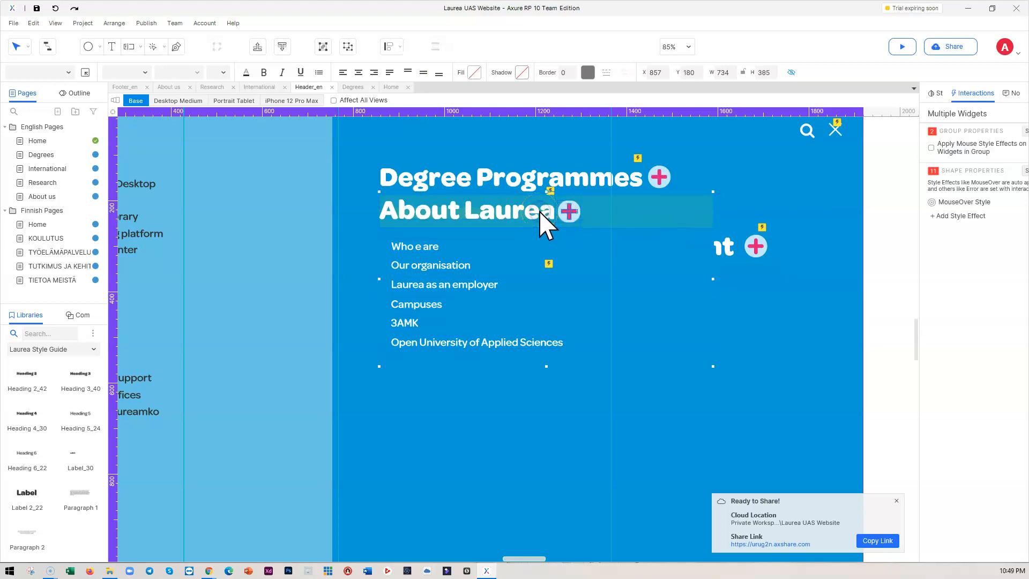
left_click(322, 47)
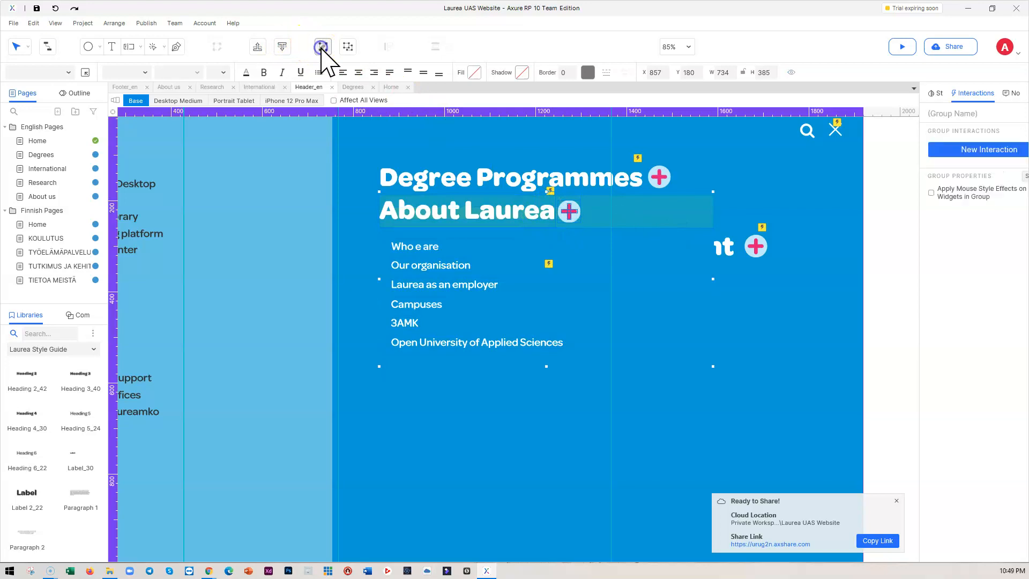
left_click(947, 113)
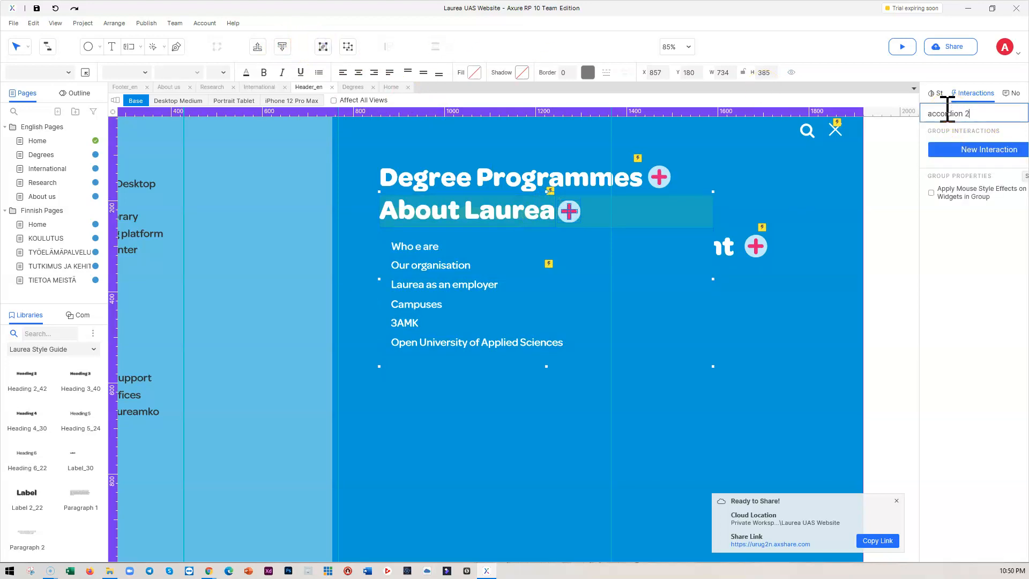
left_click(900, 266)
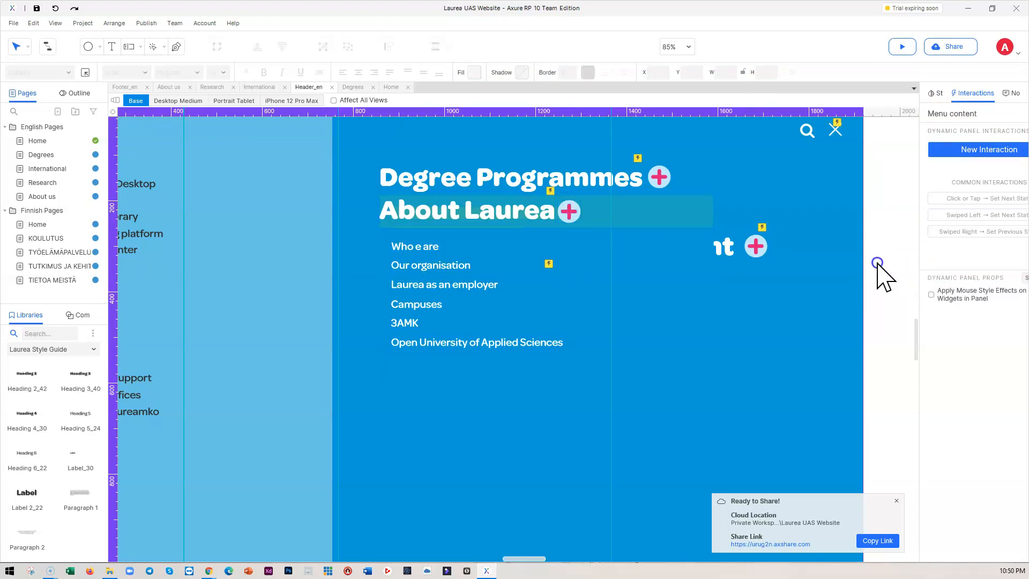
Step: Switch to the Laurea website in Chrome and examine how its Degree Programmes and About Laurea menu sections expand and collapse
left_click(825, 271)
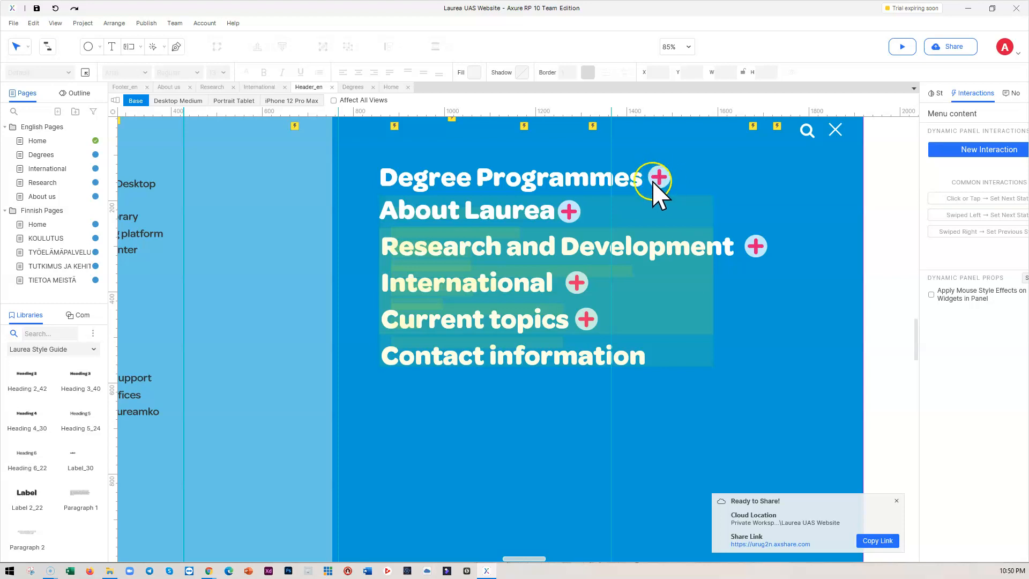
mouse_move(212, 568)
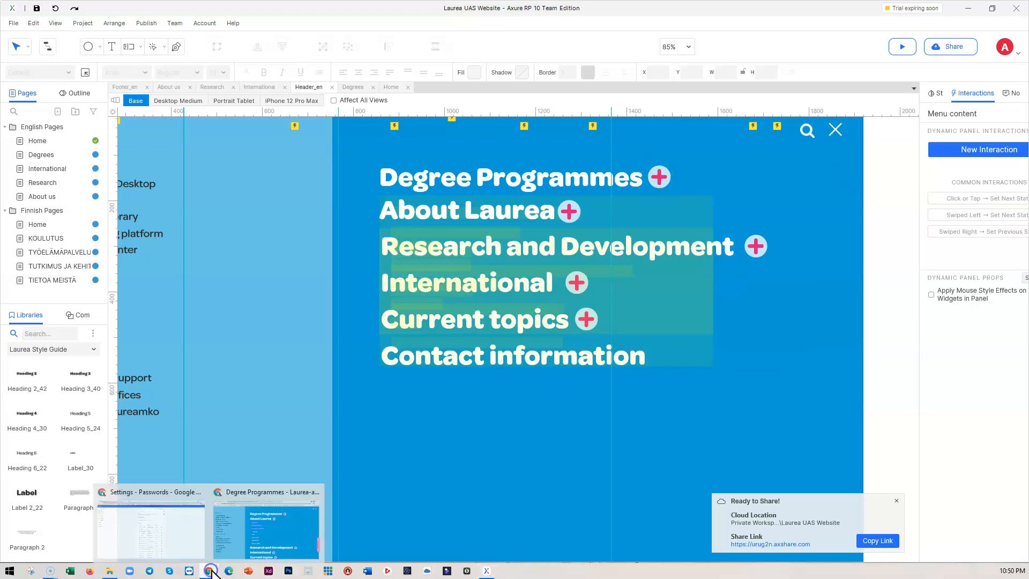
left_click(260, 544)
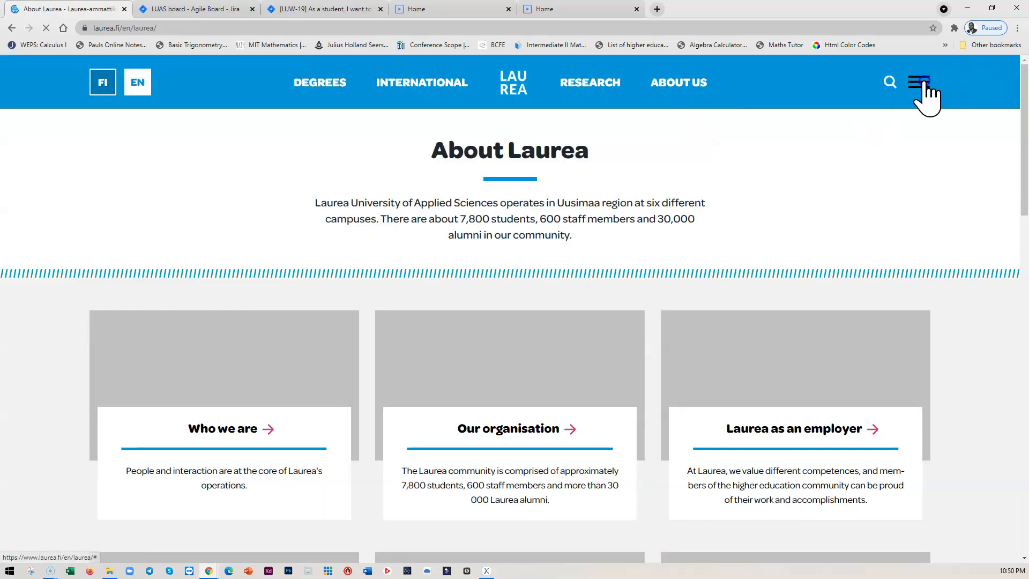
left_click(923, 81)
left_click(688, 130)
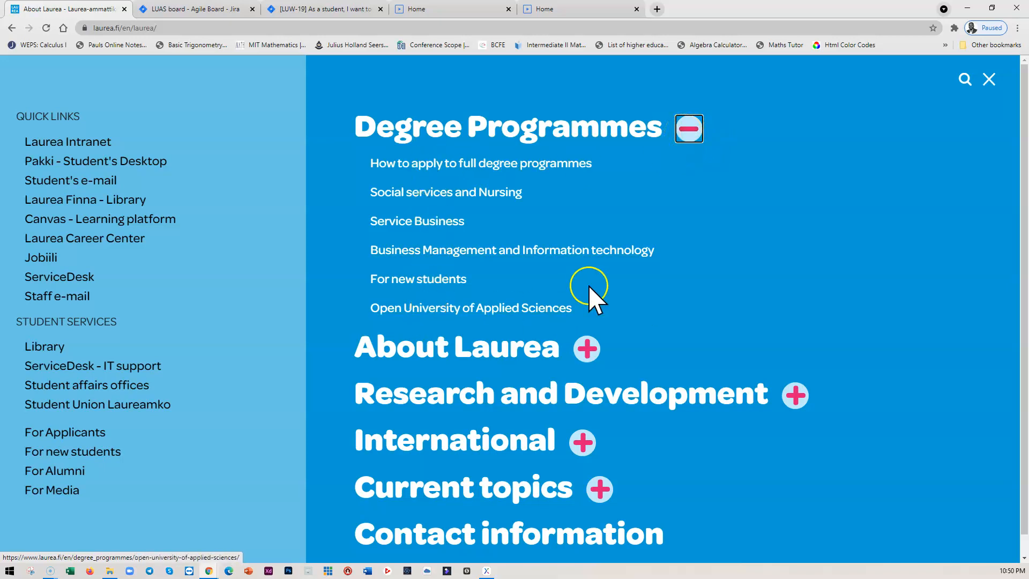
left_click(586, 350)
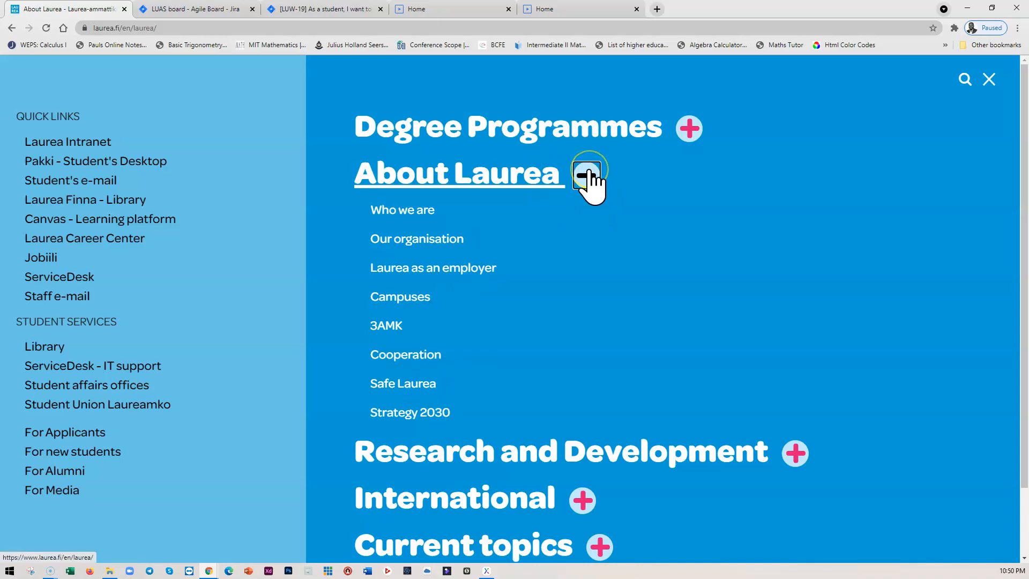
left_click(586, 174)
left_click(688, 129)
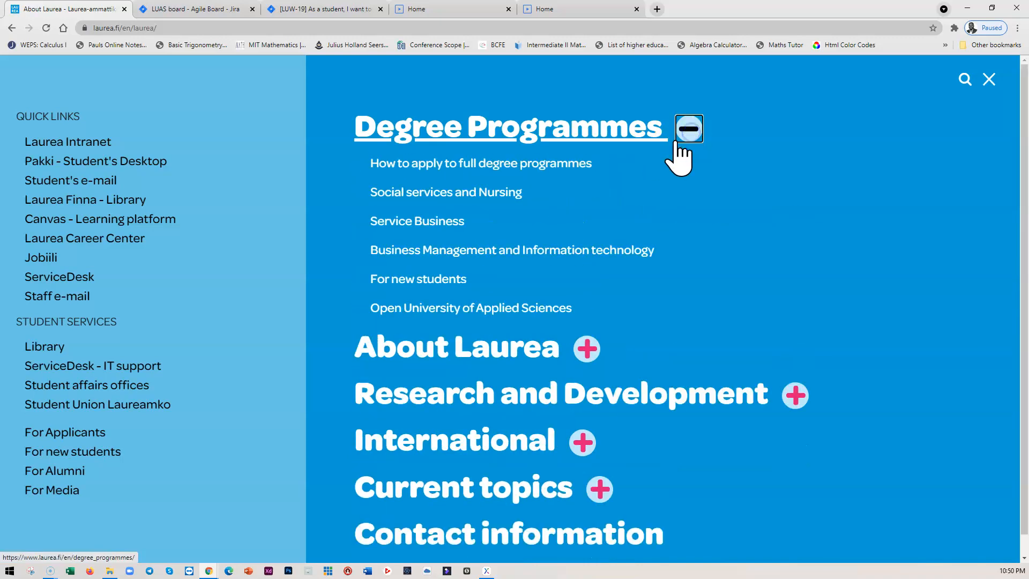
left_click(968, 8)
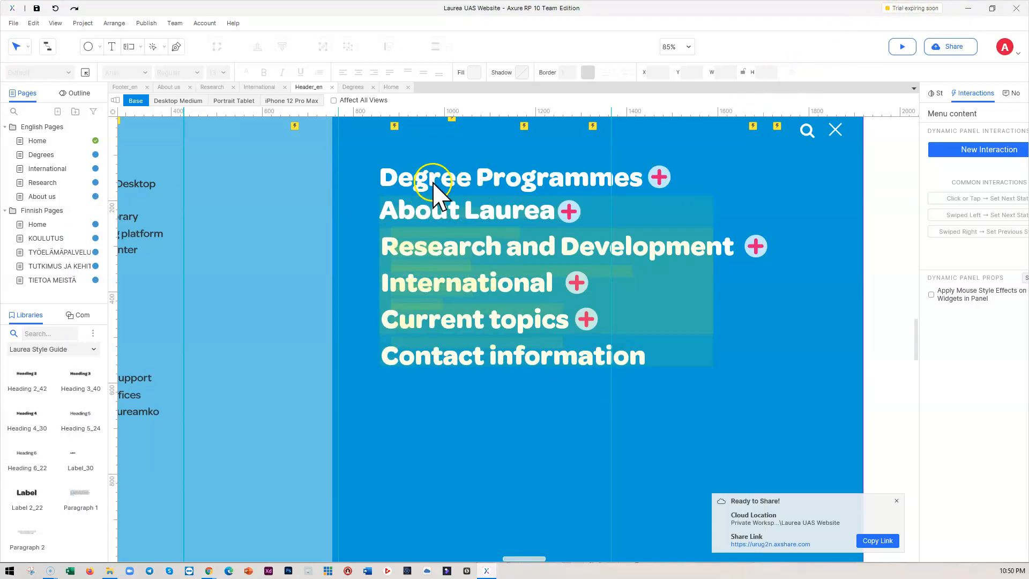
double_click(667, 176)
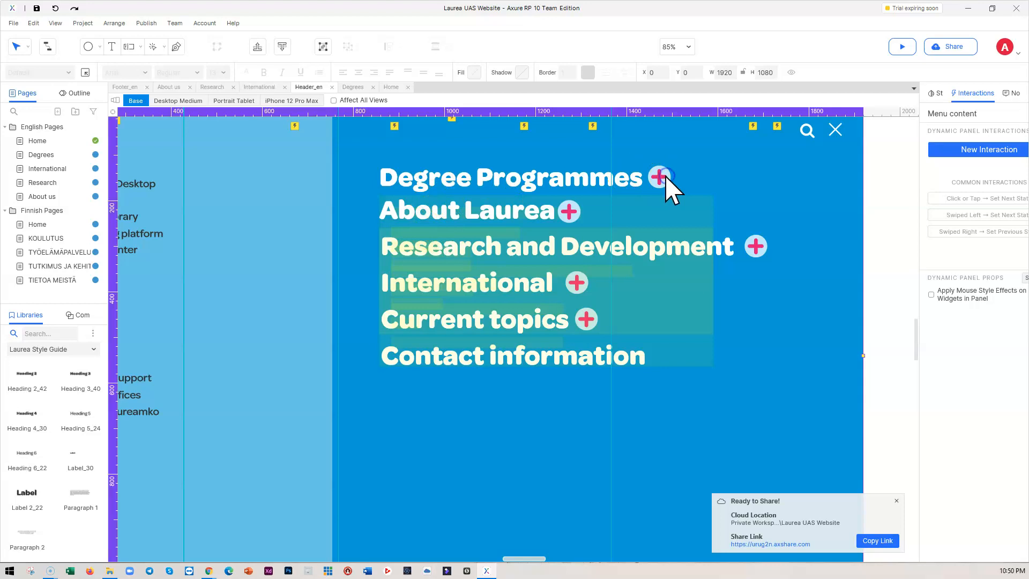
left_click(663, 176)
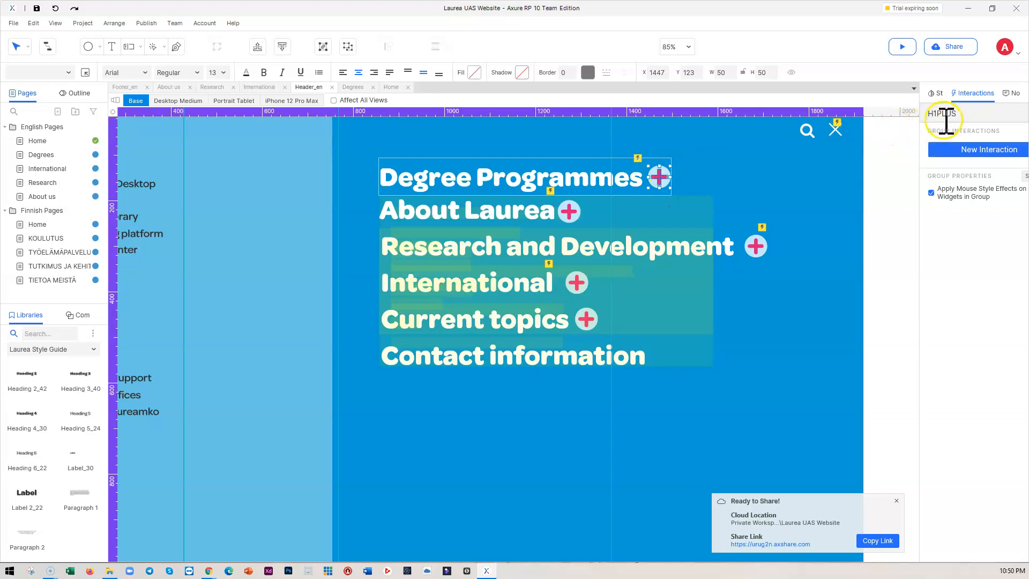
left_click(980, 156)
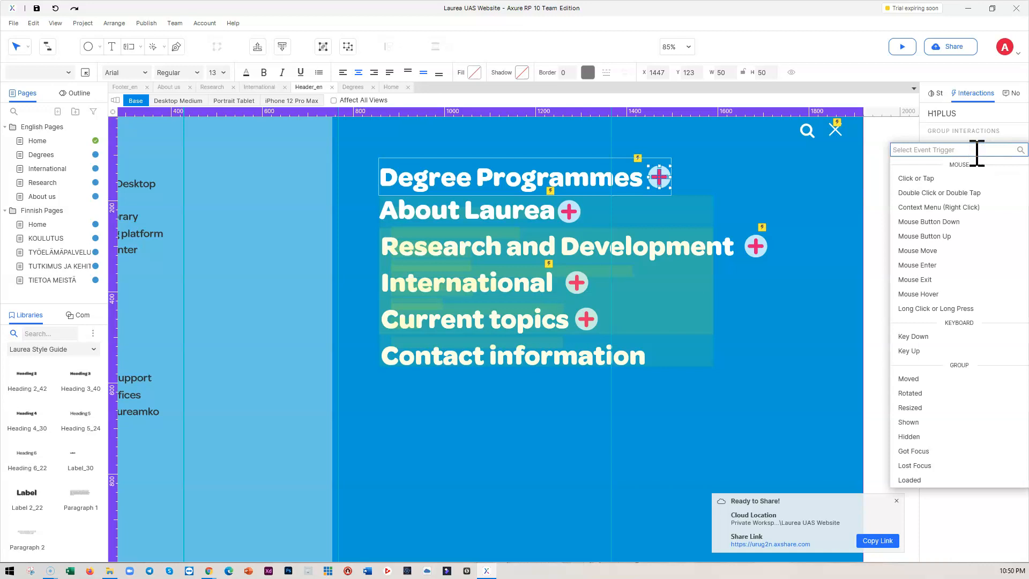
left_click(918, 179)
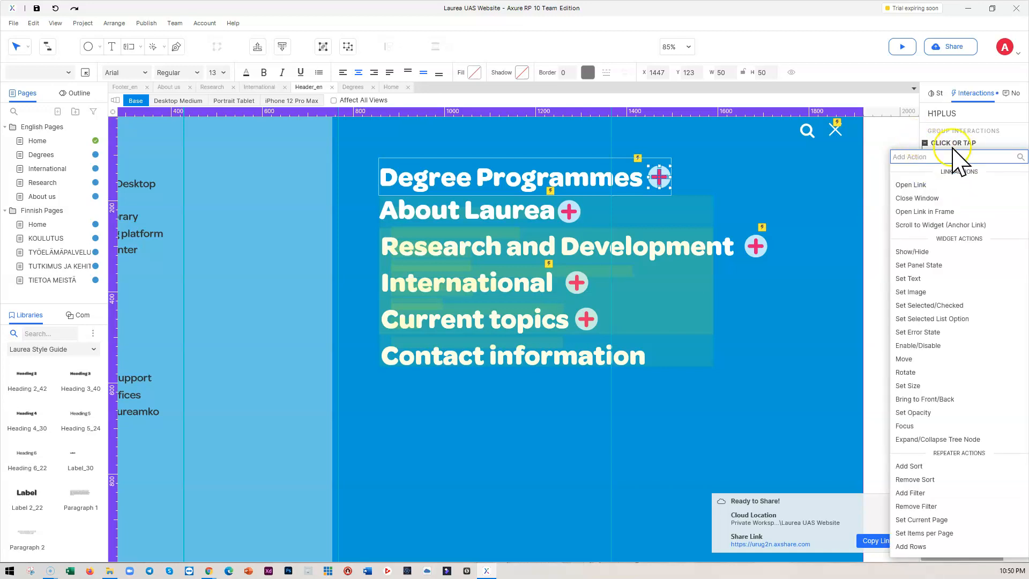
left_click(885, 145)
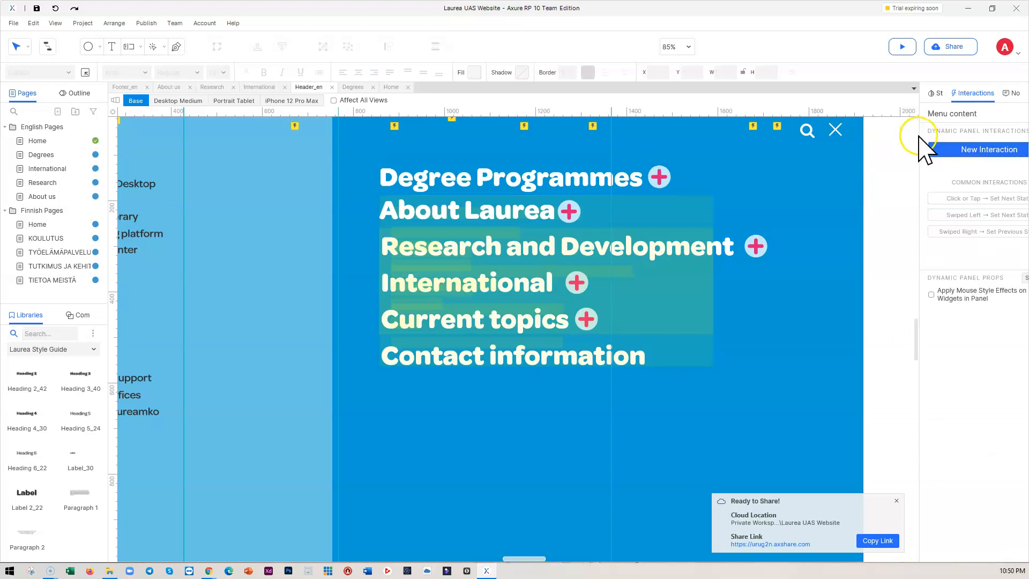
Step: Widen the interaction settings area beside the canvas
left_click_drag(918, 137, 847, 138)
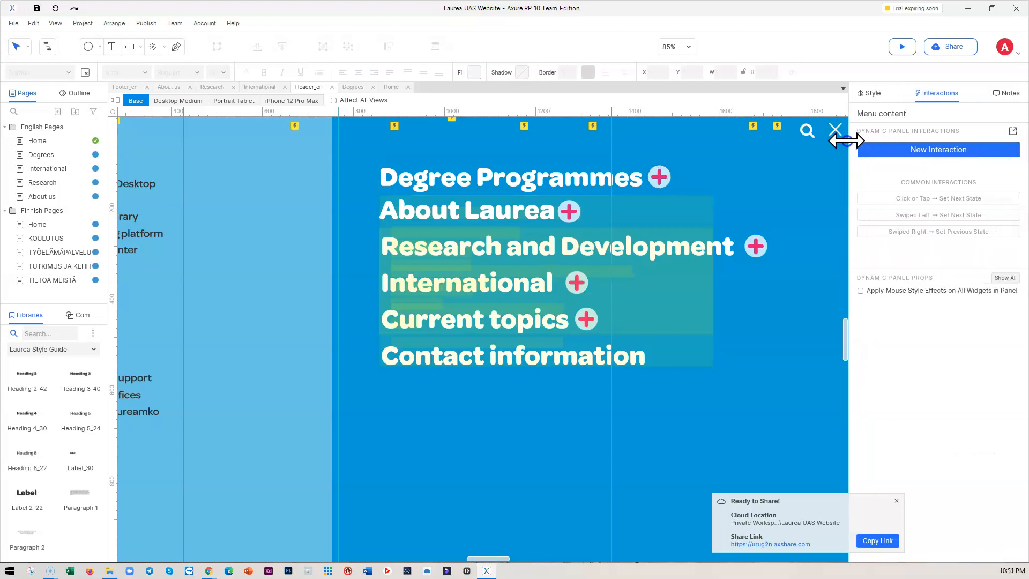
left_click(935, 150)
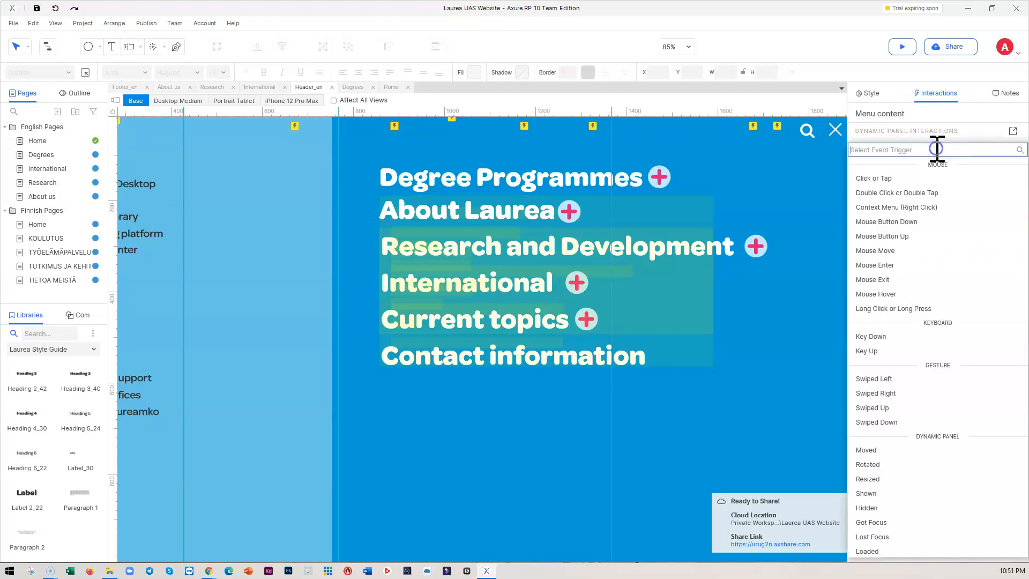
double_click(772, 182)
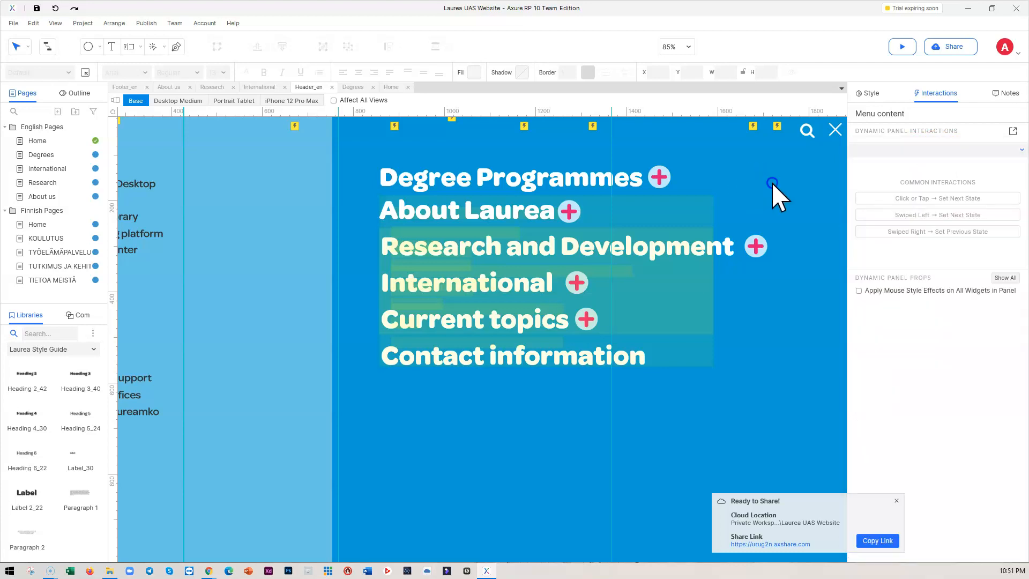
left_click(660, 173)
left_click(666, 174)
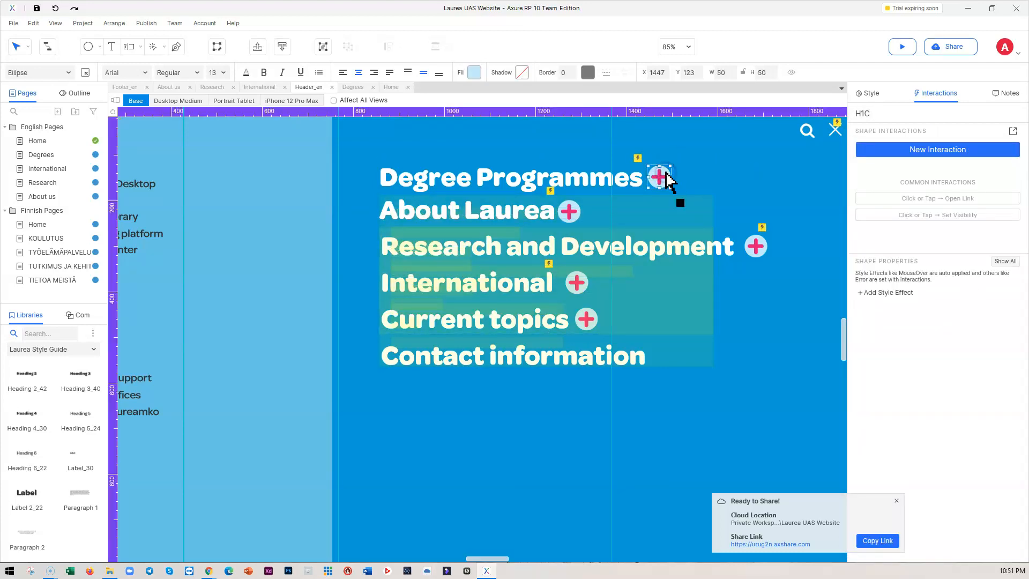
left_click(704, 173)
scroll(707, 173, "right", 1)
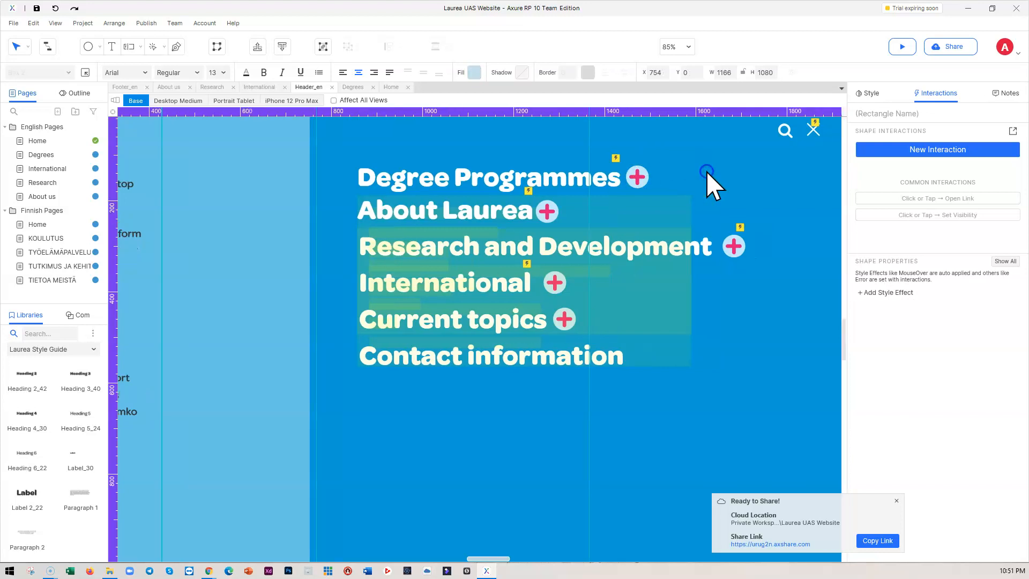
Step: Add a Click or Tap interaction with a Show/Hide action to the H1PLUS icon group beside Degree Programmes
left_click(649, 184)
double_click(649, 182)
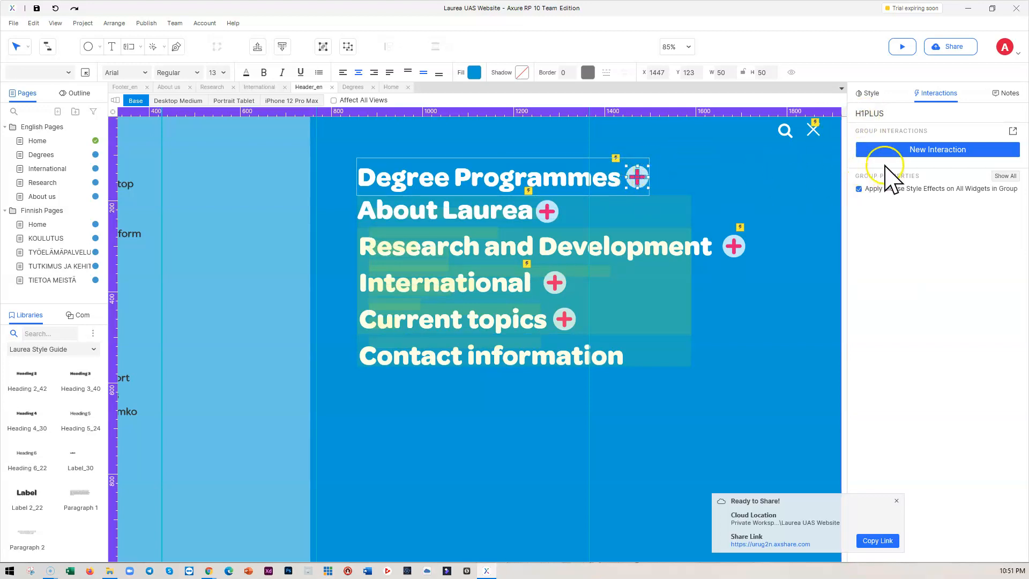
left_click(919, 151)
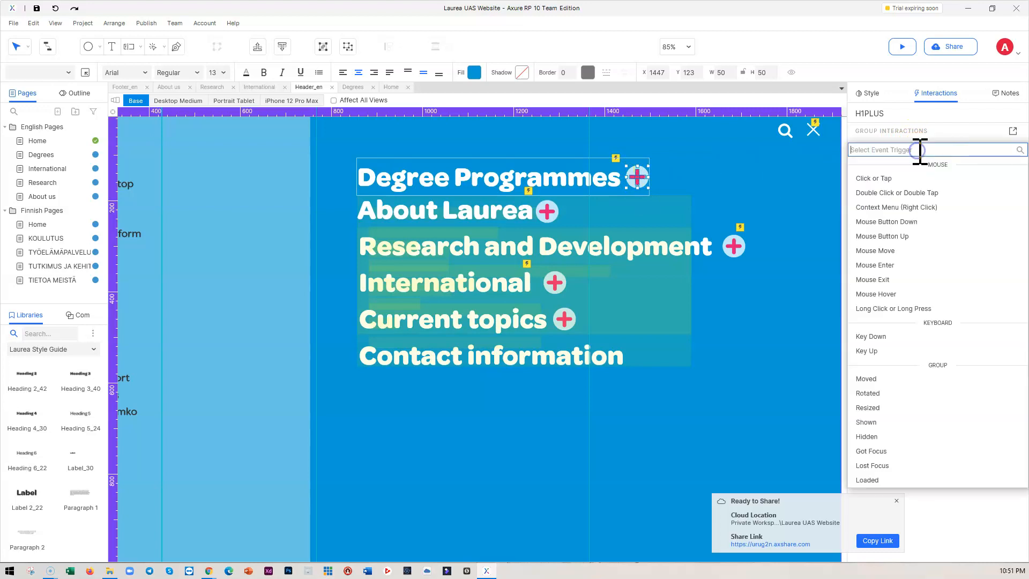
left_click(874, 178)
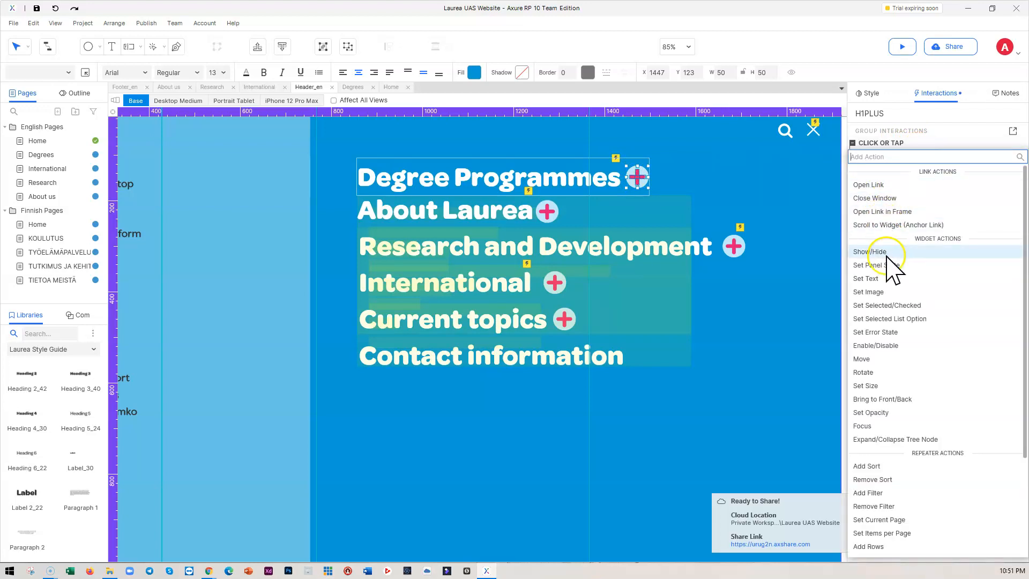
left_click(879, 252)
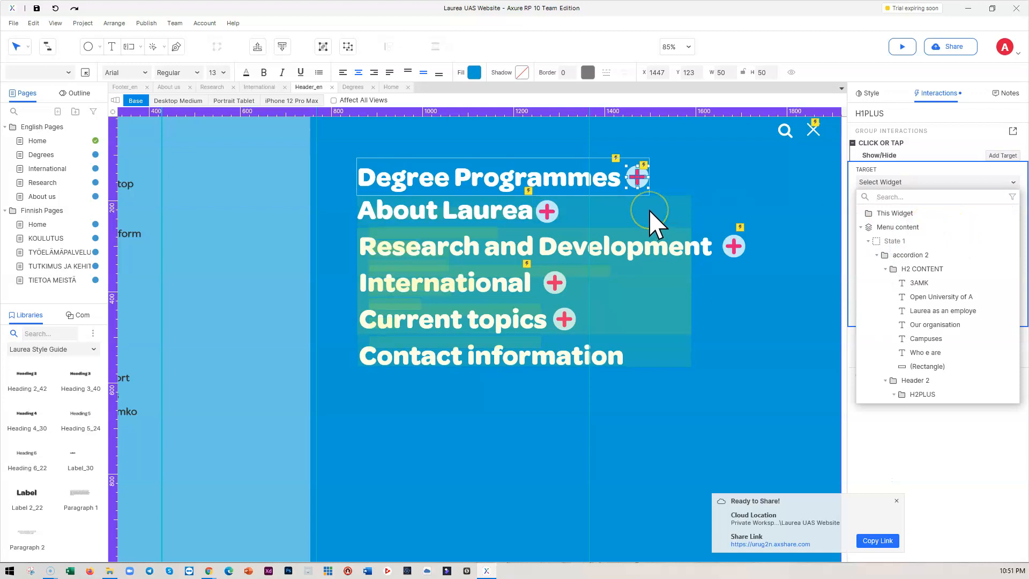
Step: Look through the available widgets, filter them by "h1 con" and set the Show/Hide target to the H1 CONTENT group in Accordion 1
scroll(918, 378, "down", 5)
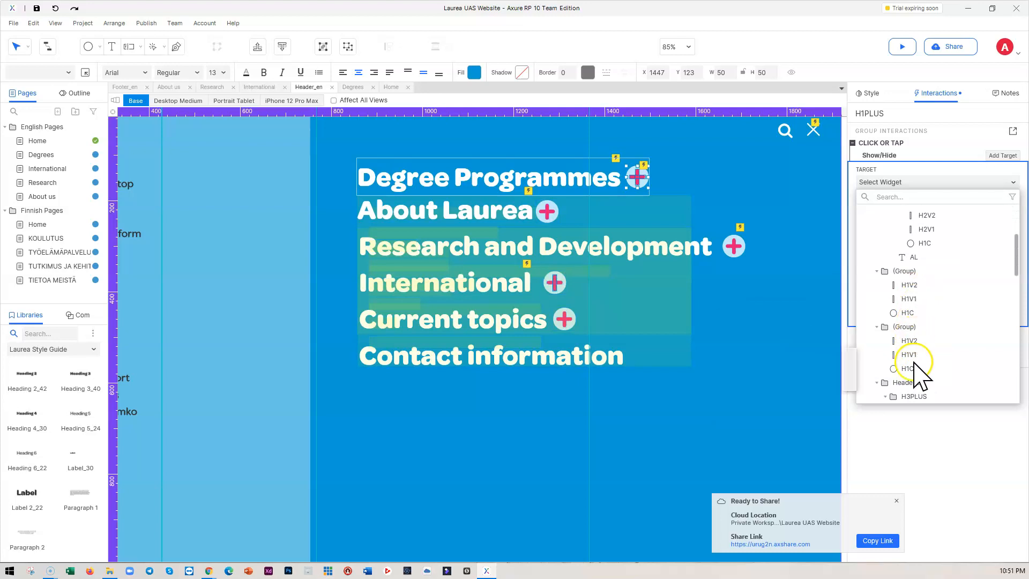
scroll(915, 364, "down", 3)
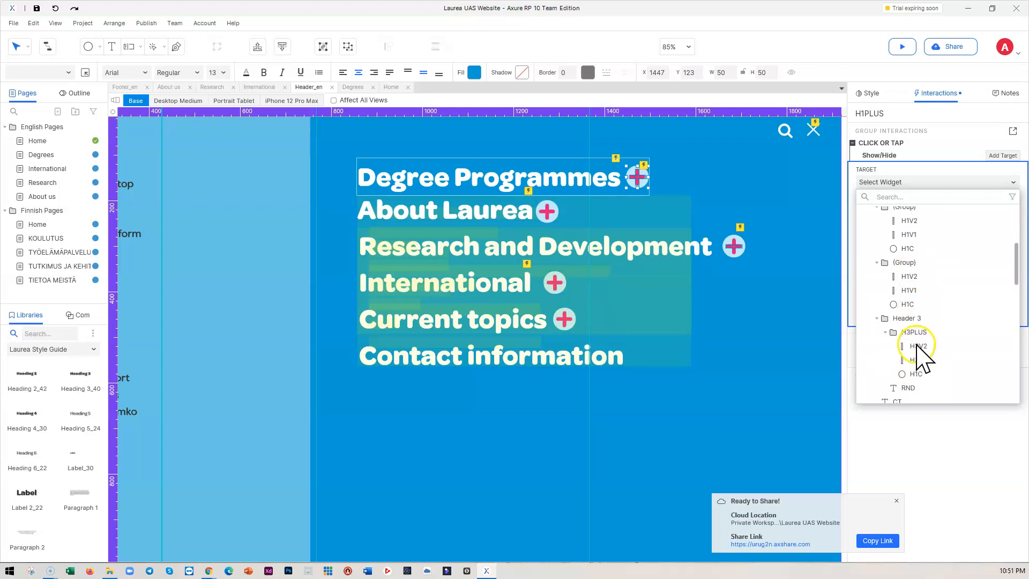
scroll(918, 348, "down", 2)
scroll(922, 346, "up", 5)
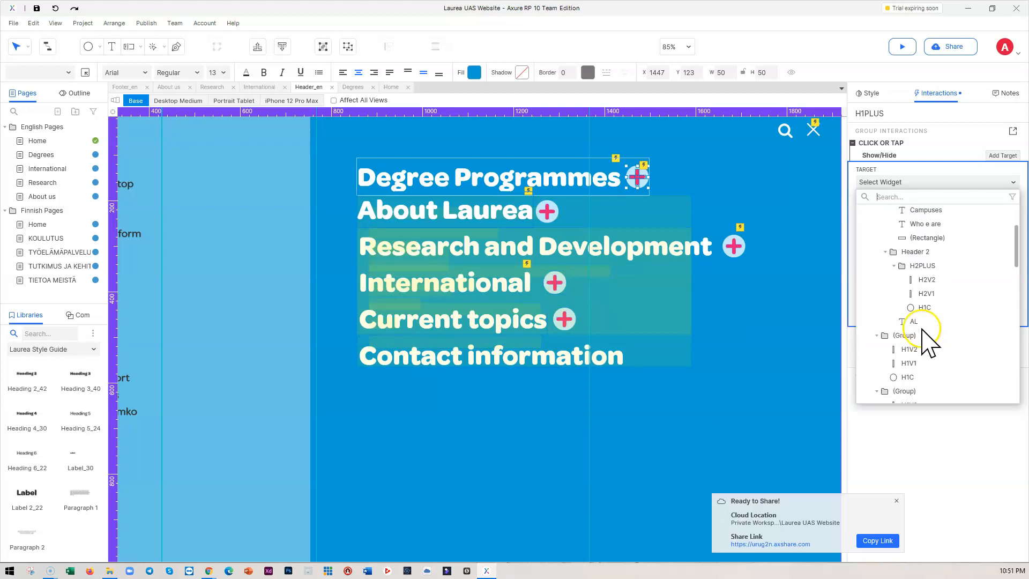
scroll(924, 337, "up", 3)
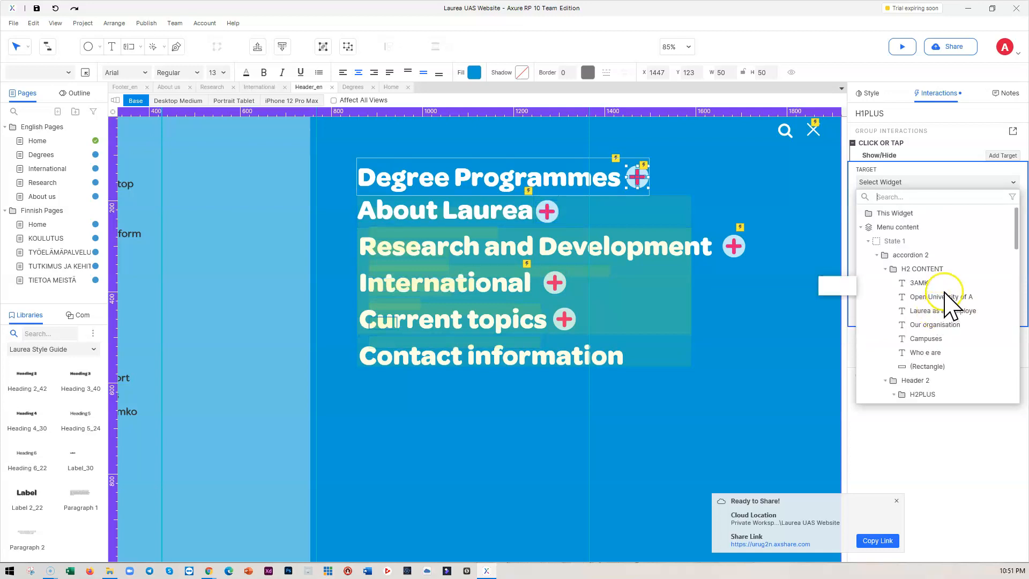
scroll(930, 383, "down", 3)
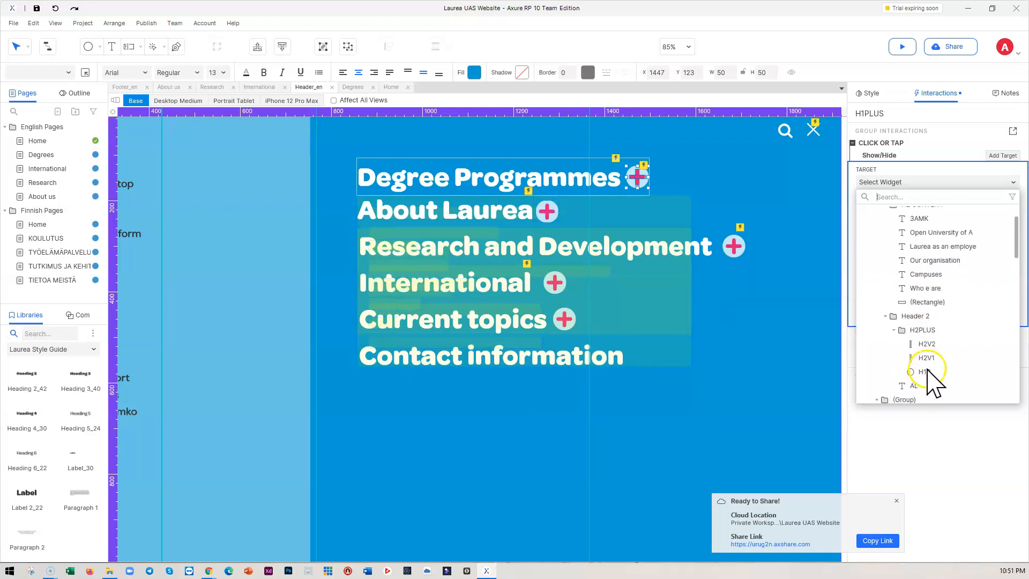
scroll(941, 332, "down", 3)
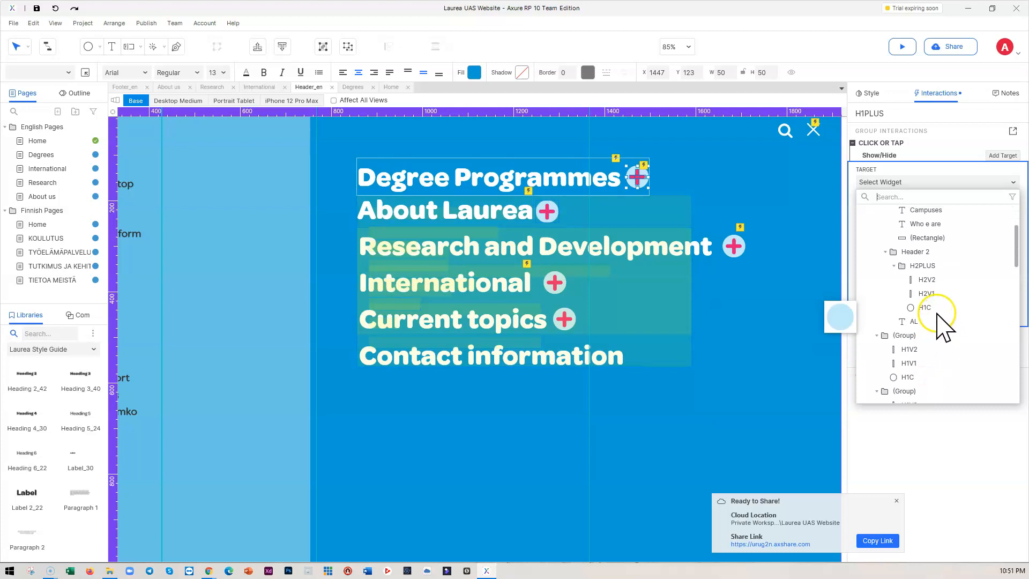
scroll(940, 303, "up", 6)
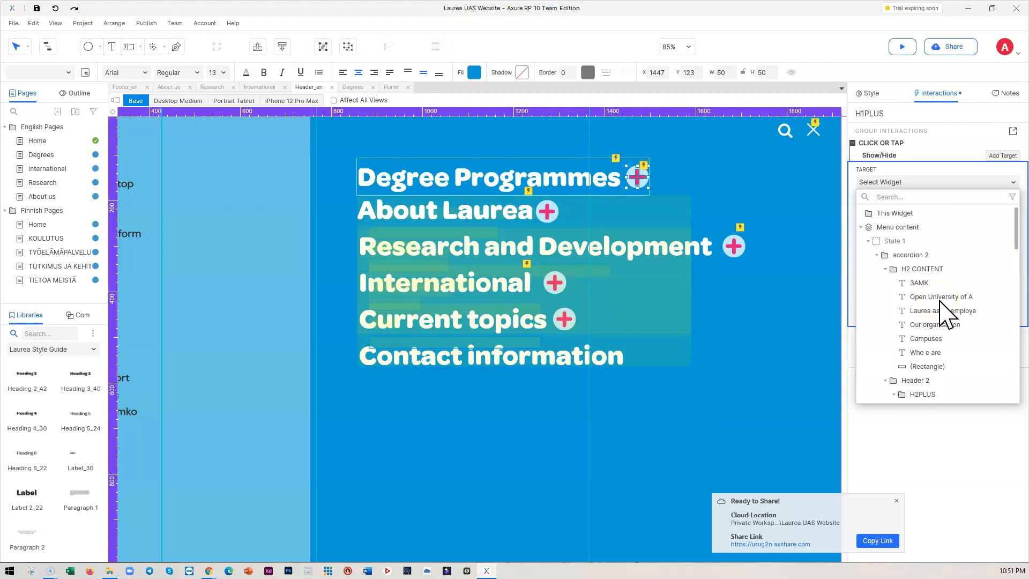
left_click(916, 270)
scroll(915, 272, "down", 5)
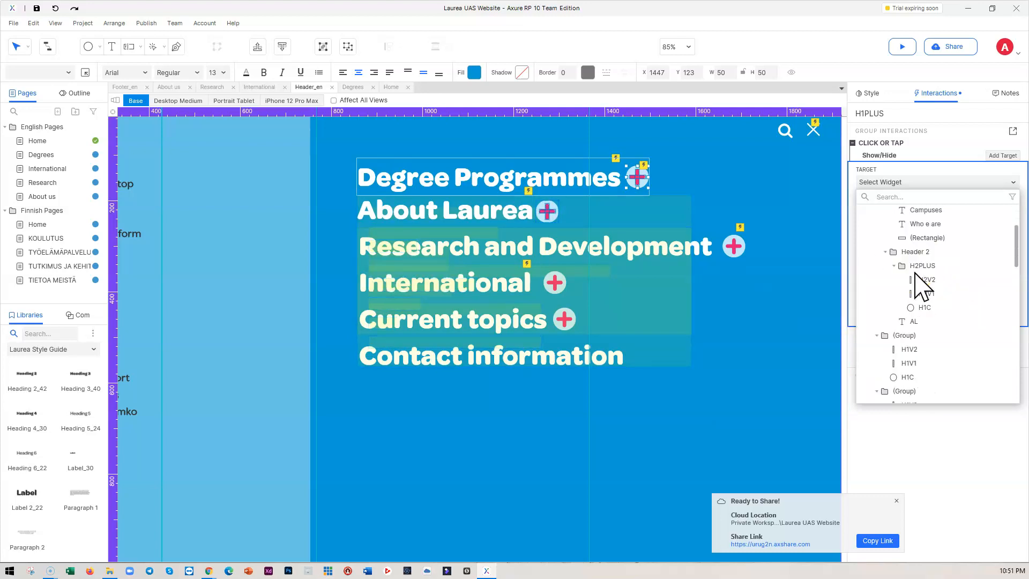
scroll(915, 251, "up", 5)
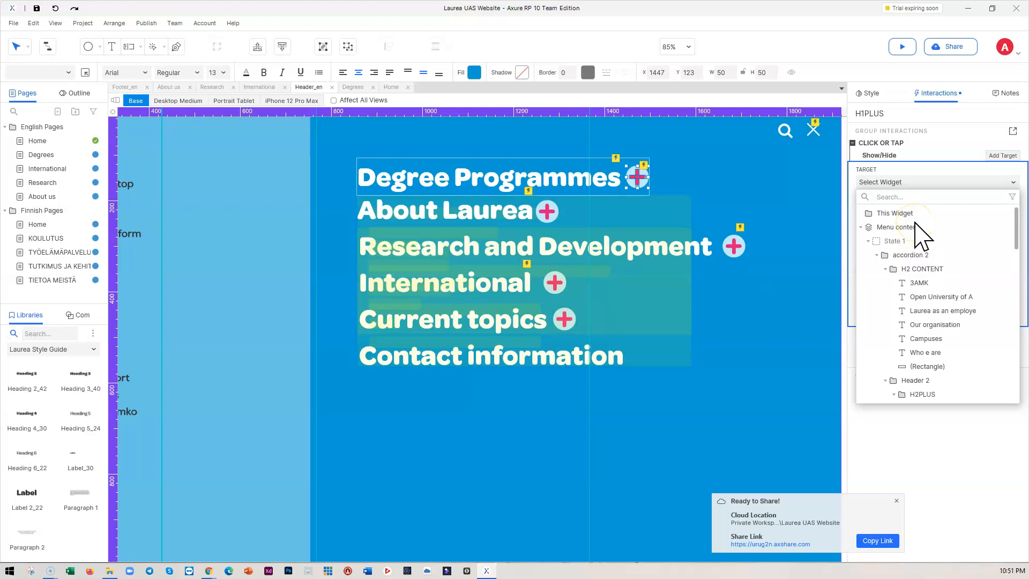
type("h1")
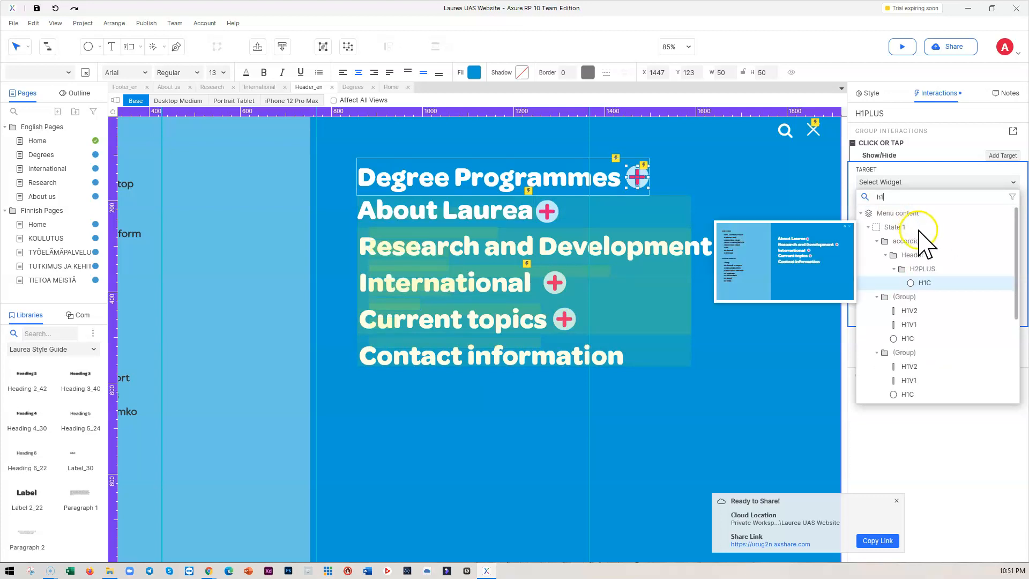
mouse_move(912, 242)
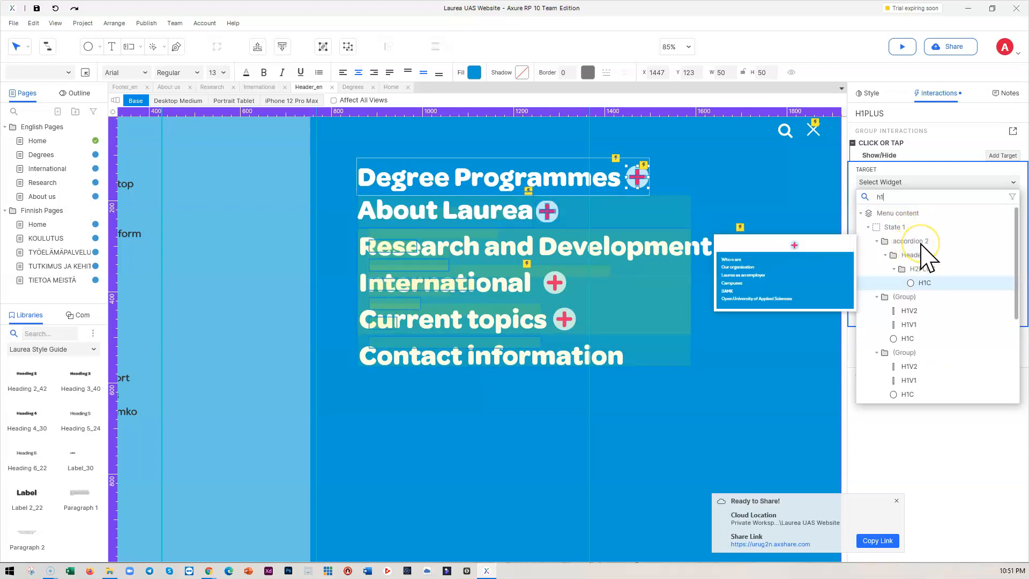
type("con")
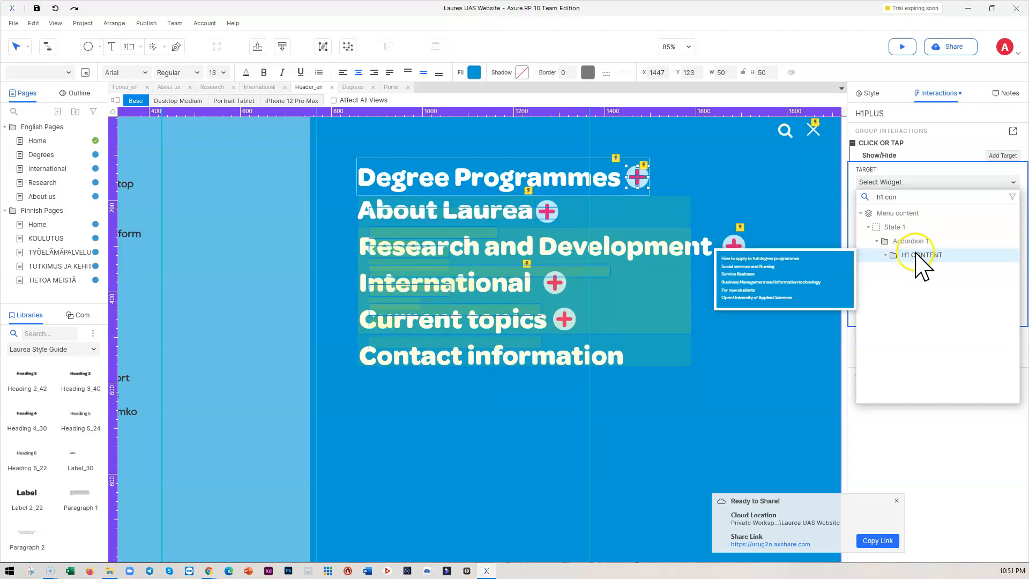
left_click(918, 254)
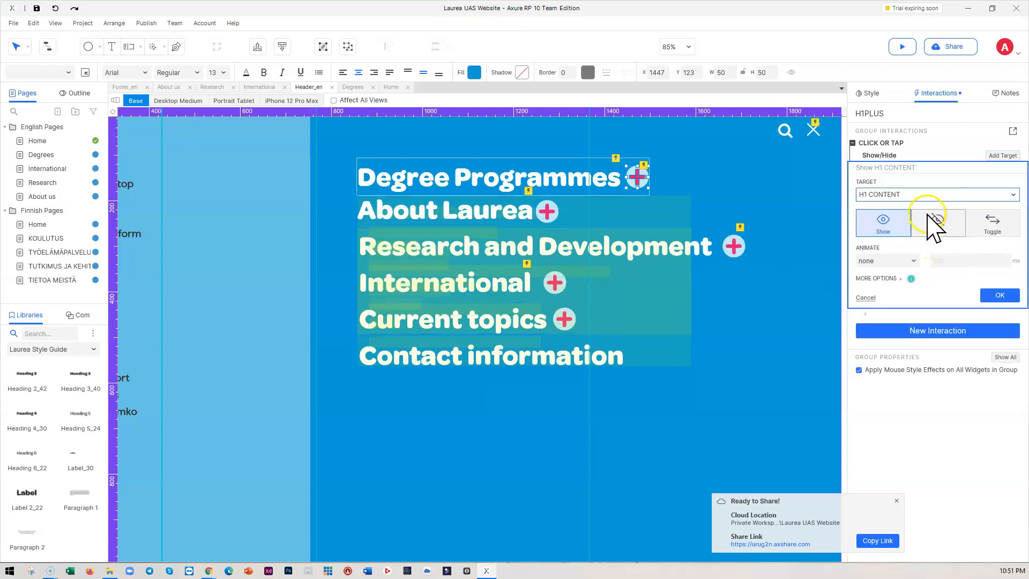
Step: Make the action toggle H1 CONTENT's visibility, with the special behavior Push / Pull widgets below
left_click(995, 228)
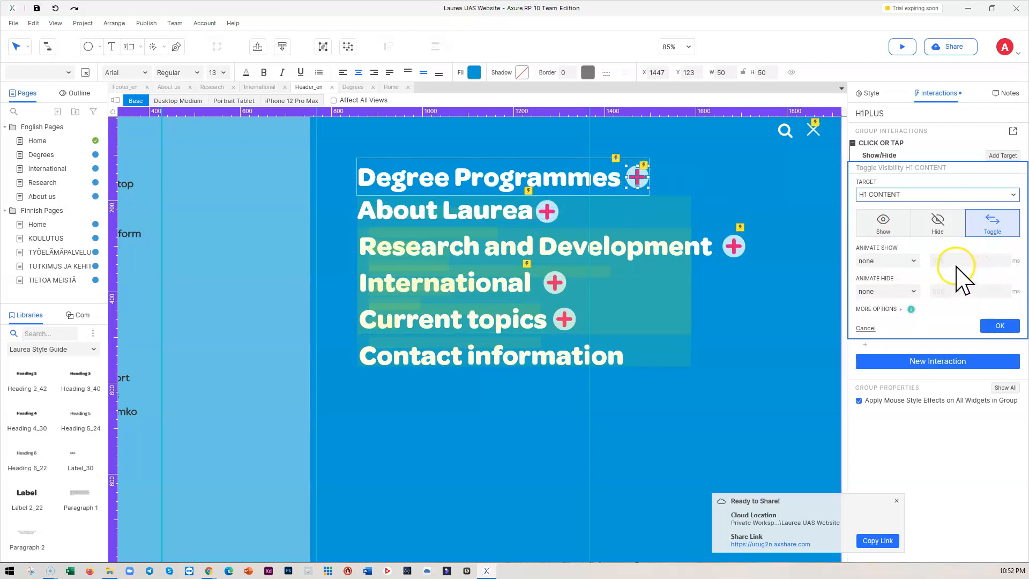
left_click(876, 309)
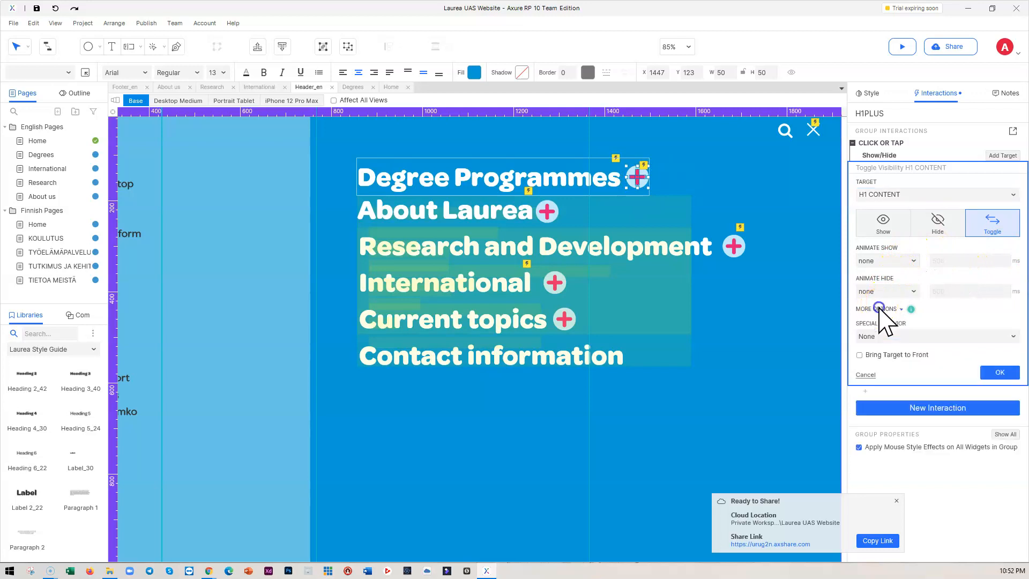
left_click(891, 337)
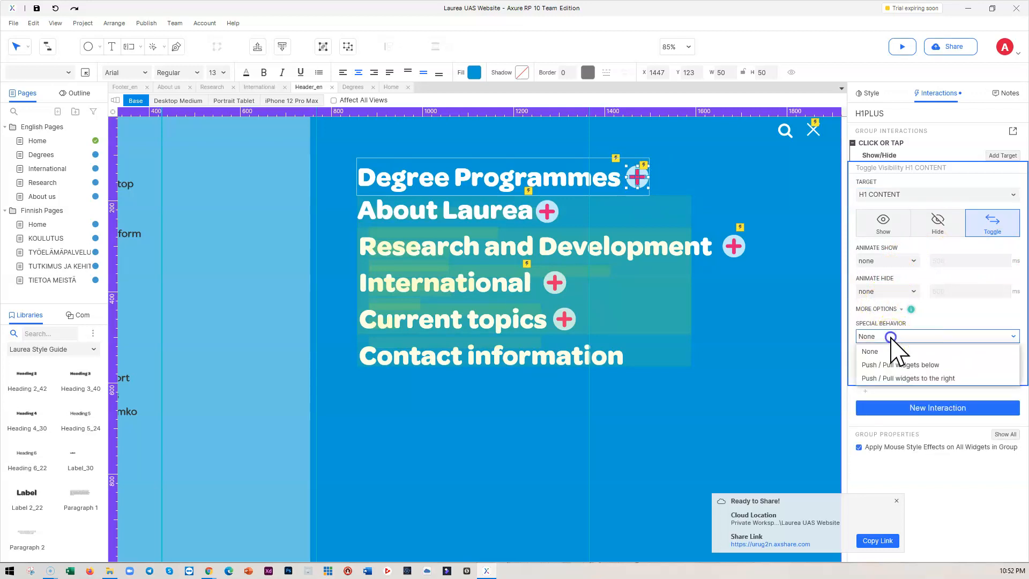
left_click(903, 365)
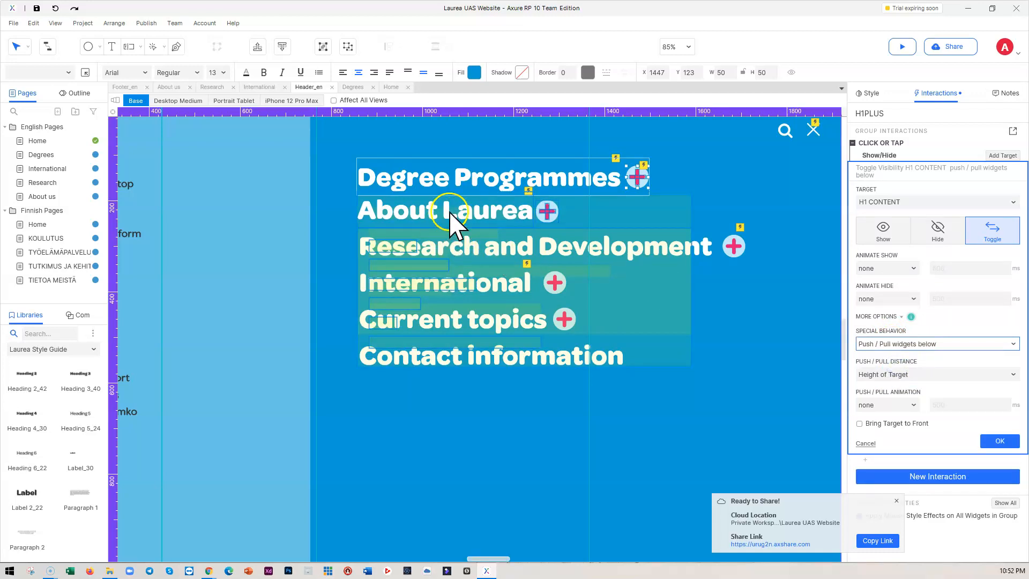
Step: Move the accordion 2 group slightly down so that About Laurea starts directly beneath the Degree Programmes header
left_click(500, 209)
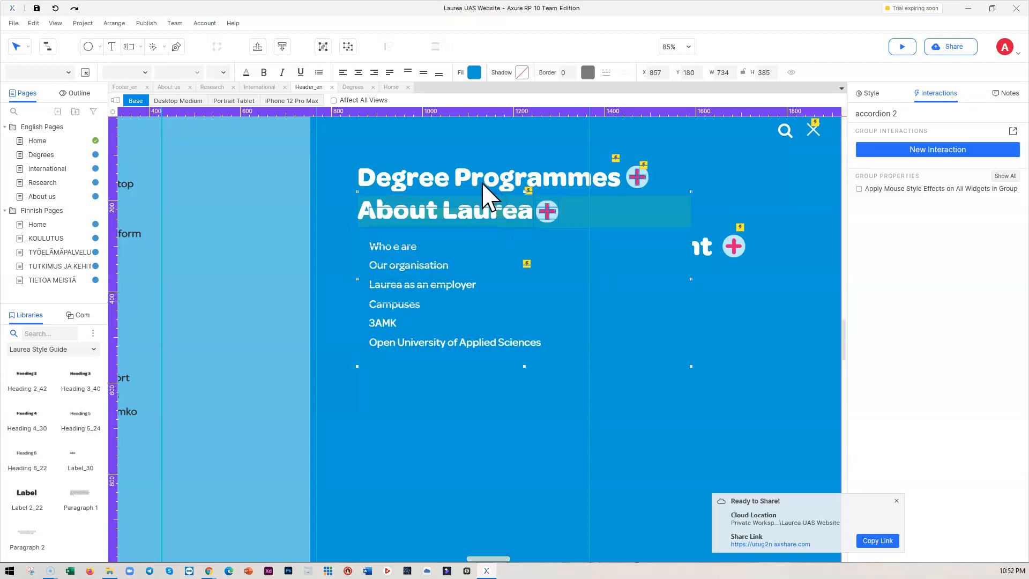
left_click(448, 206)
left_click(362, 202)
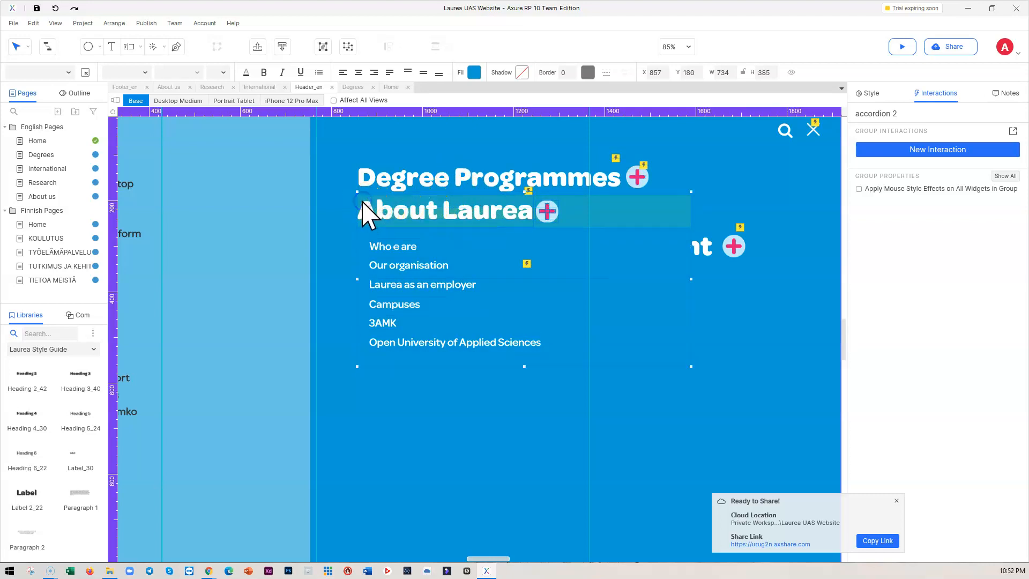
left_click_drag(363, 205, 363, 208)
left_click(394, 186)
left_click(499, 196)
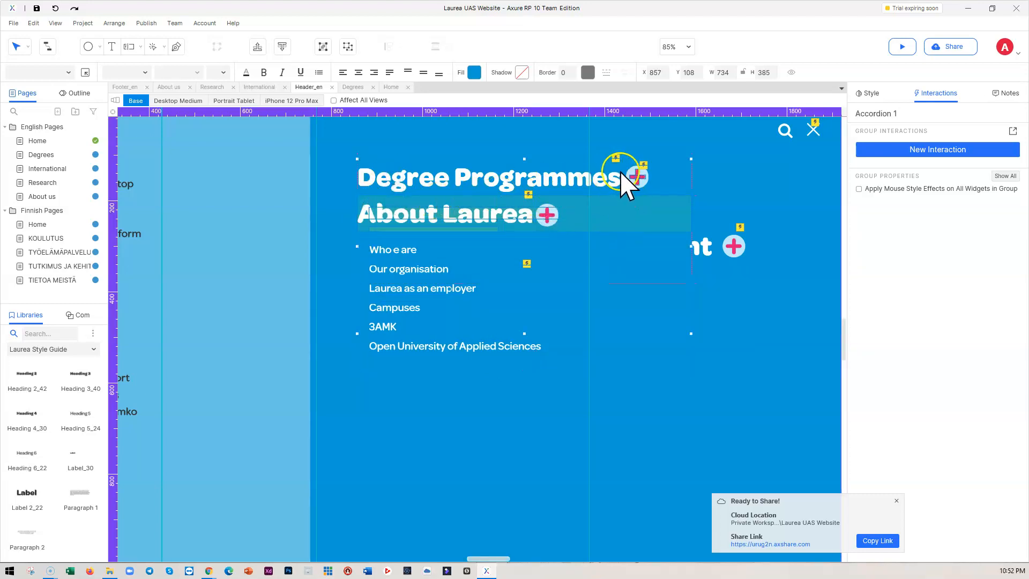
left_click(626, 189)
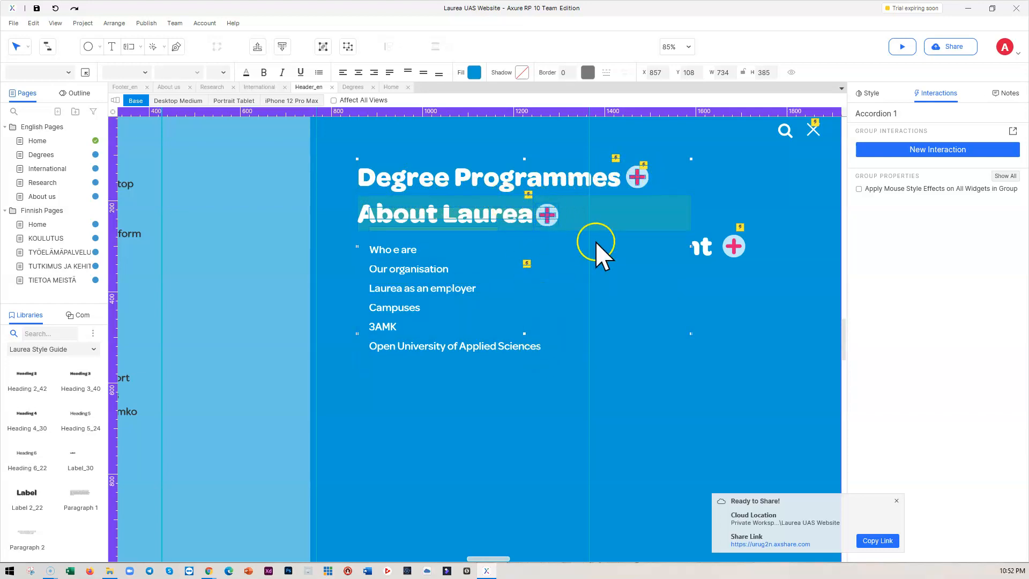
left_click(723, 202)
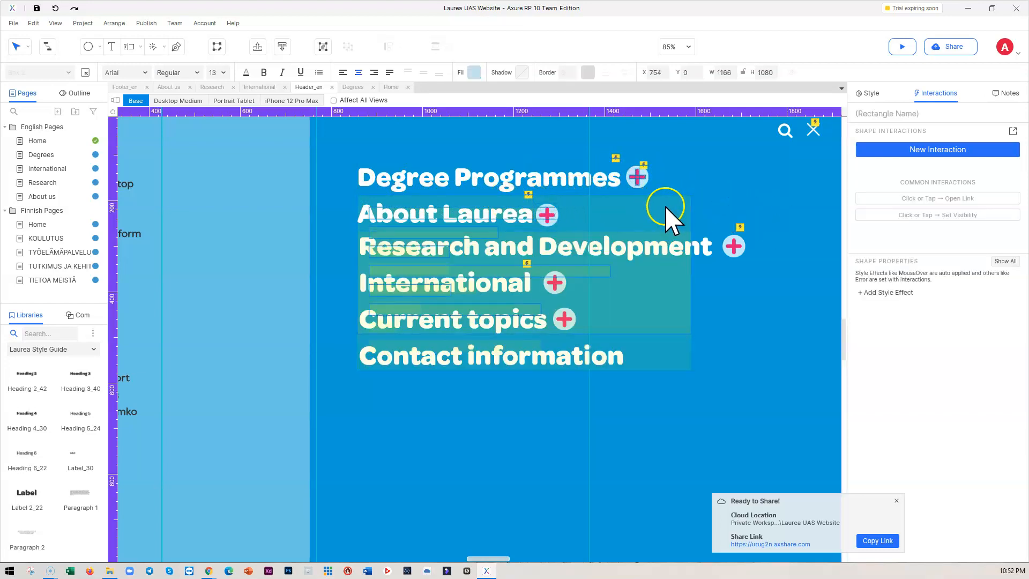
Step: Add a second Show/Hide action to the H1PLUS group's Click or Tap event, targeting H1V1 in the first unnamed group
left_click(641, 175)
left_click(641, 176)
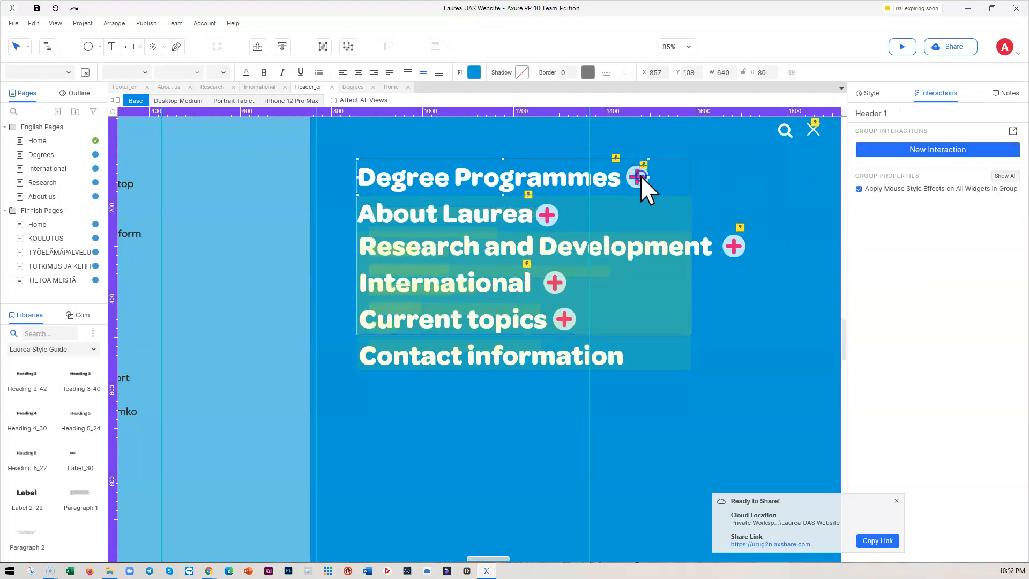
left_click(641, 175)
left_click(900, 171)
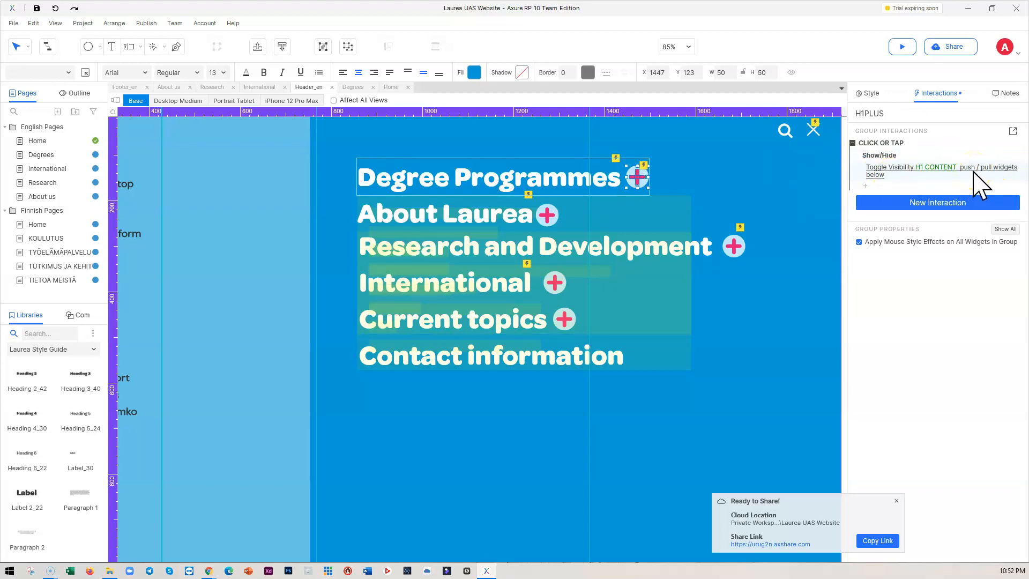
left_click(654, 172)
left_click(635, 176)
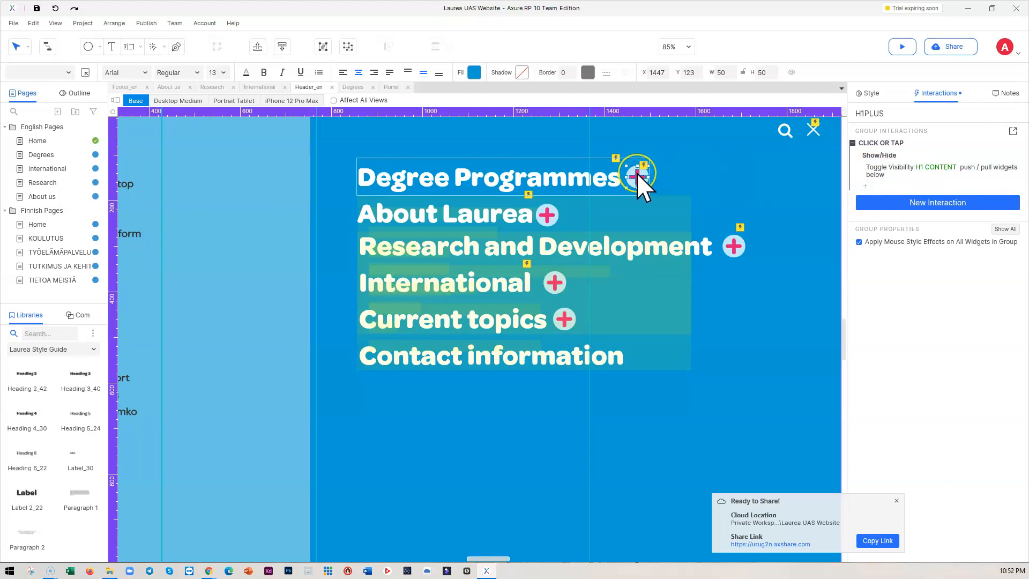
left_click(632, 178)
left_click(874, 186)
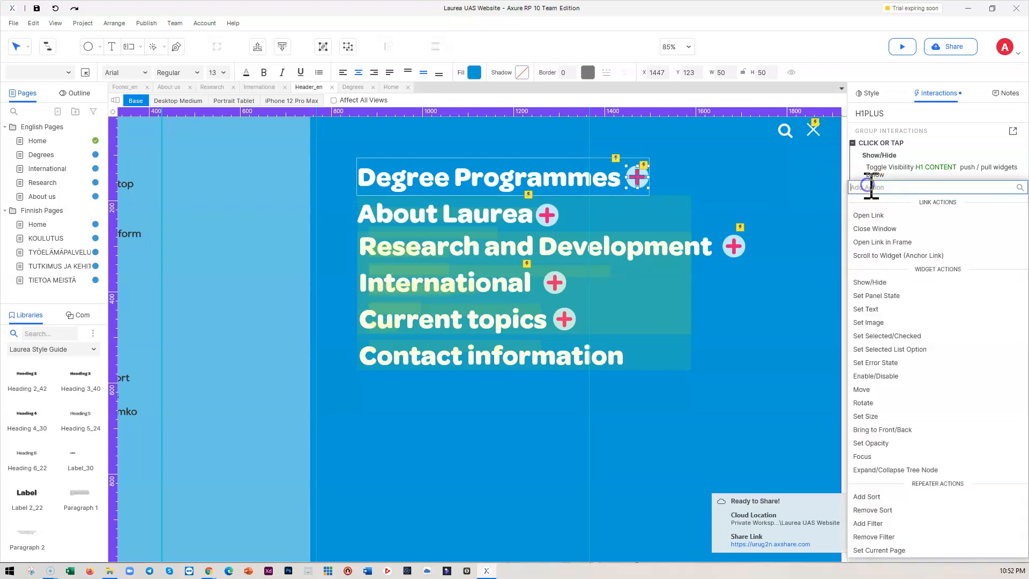
left_click(872, 282)
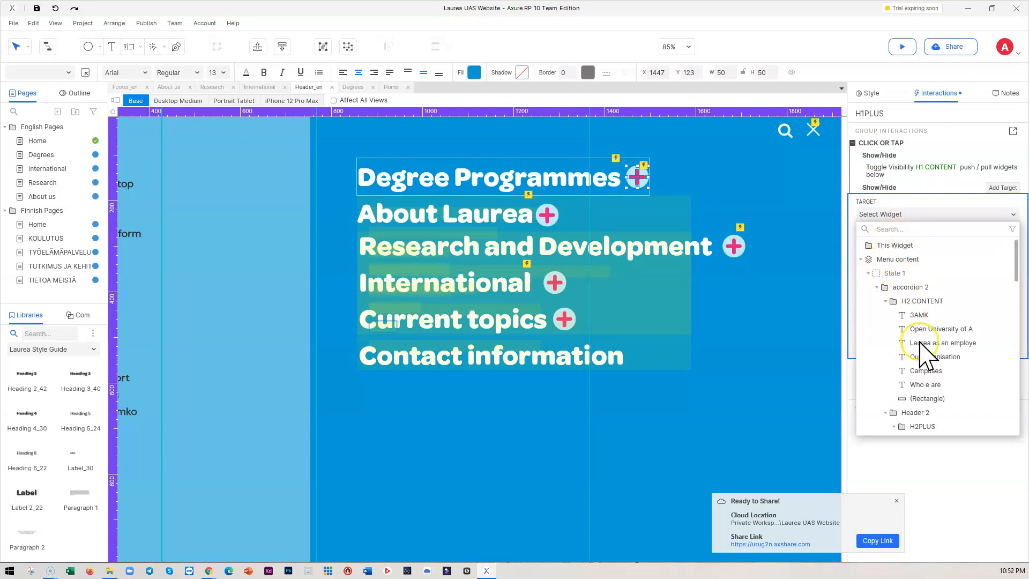
scroll(935, 364, "down", 3)
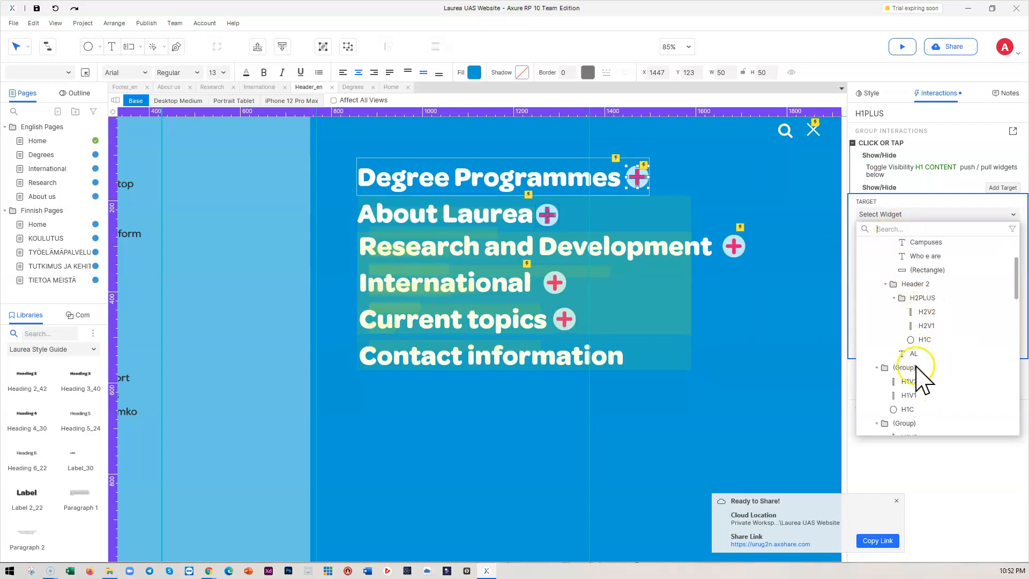
left_click(906, 395)
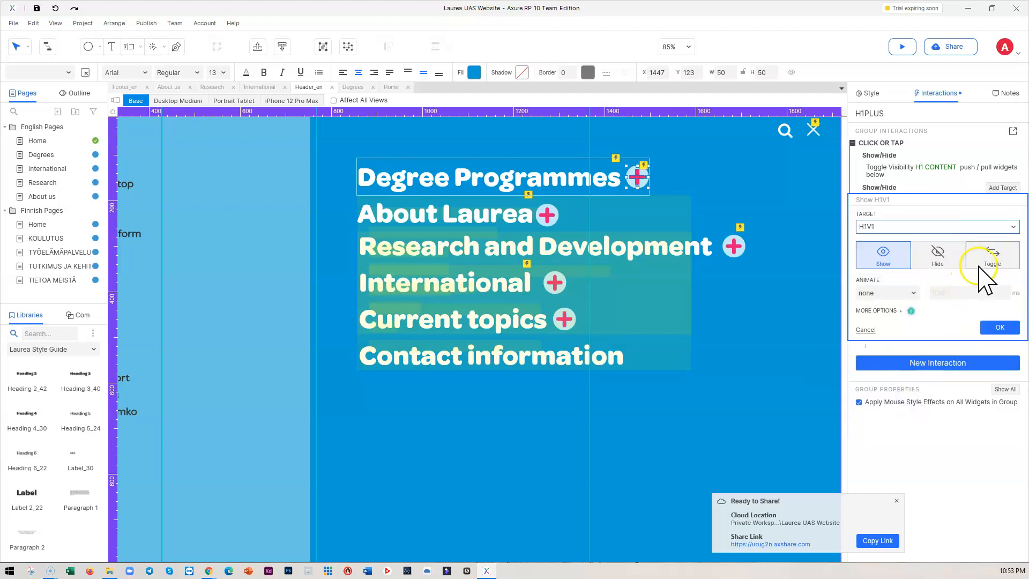
Step: Set the H1V1 action to toggle visibility and save it
left_click(946, 263)
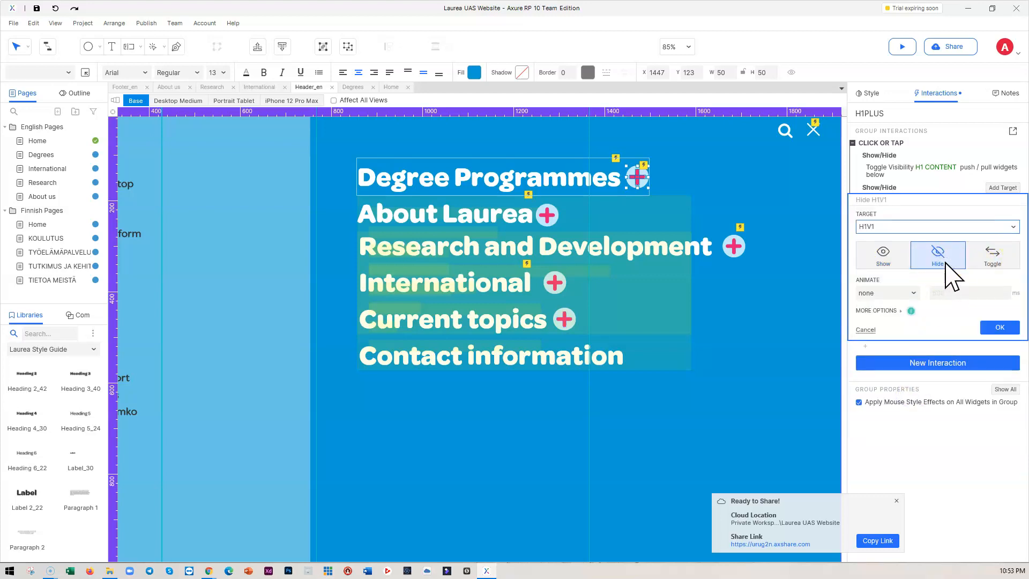
left_click(992, 267)
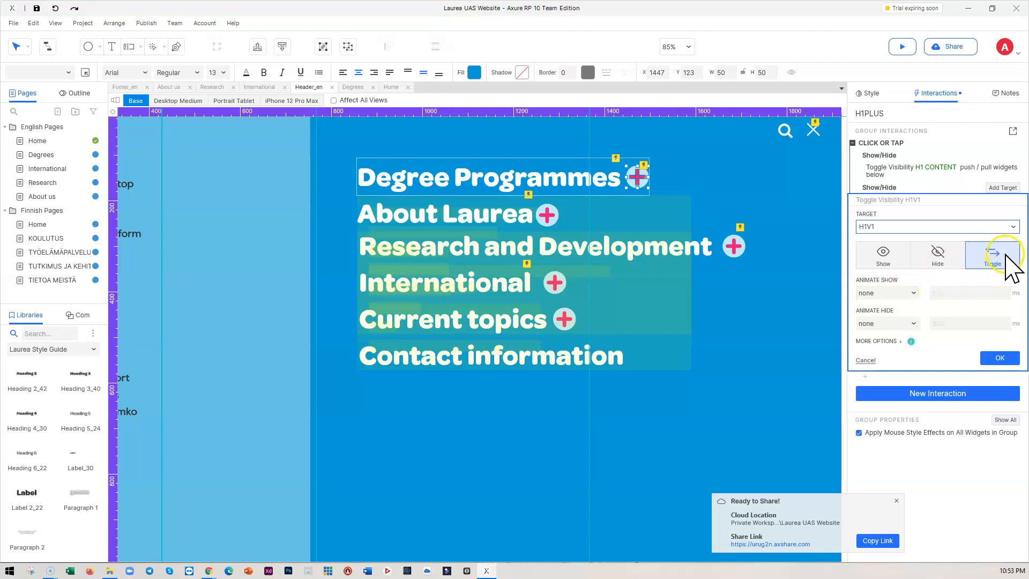
left_click(999, 358)
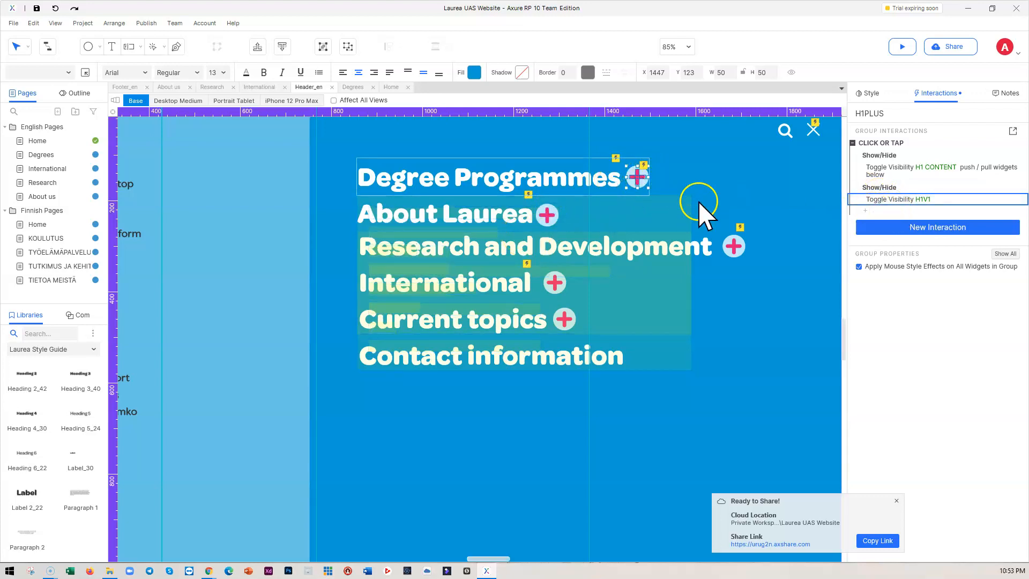
Step: Reselect the H1PLUS group beside Degree Programmes and check its Click or Tap actions
left_click(673, 202)
left_click(719, 201)
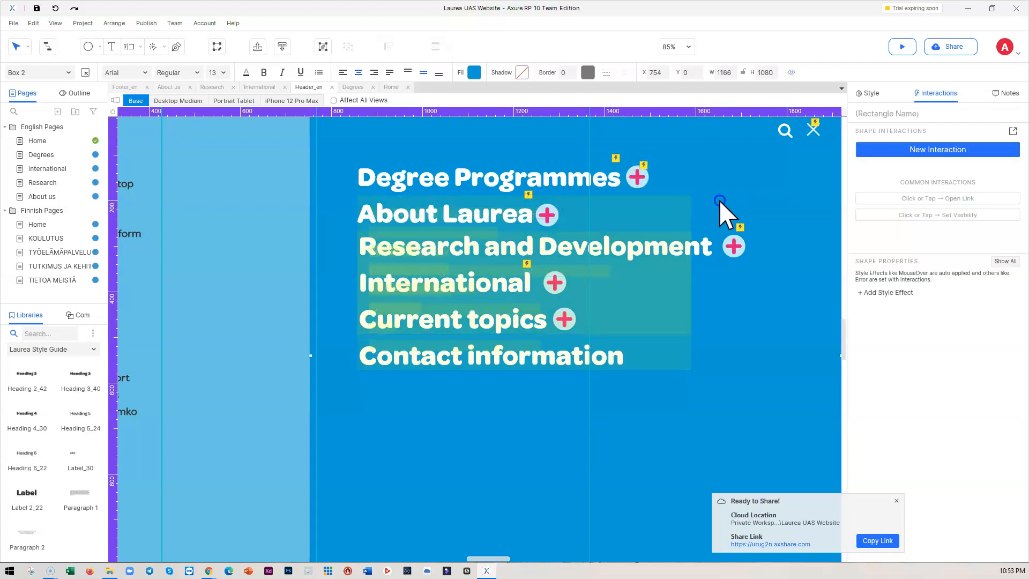
left_click(680, 345)
left_click(923, 152)
left_click(648, 182)
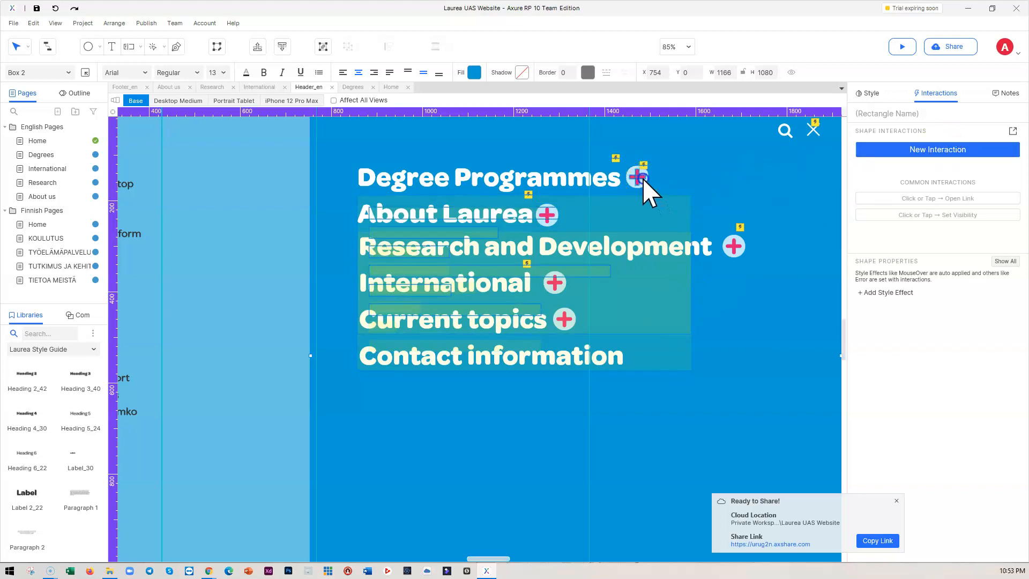
left_click(643, 180)
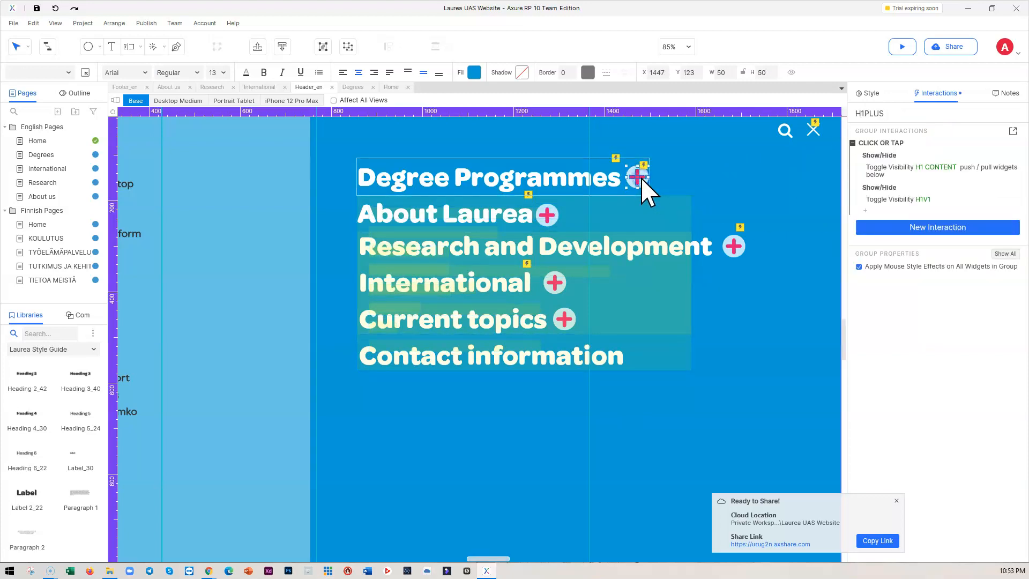
Step: Add a third Show/Hide action to the H1PLUS group's Click or Tap event that hides H2 CONTENT in accordion 2
left_click(872, 210)
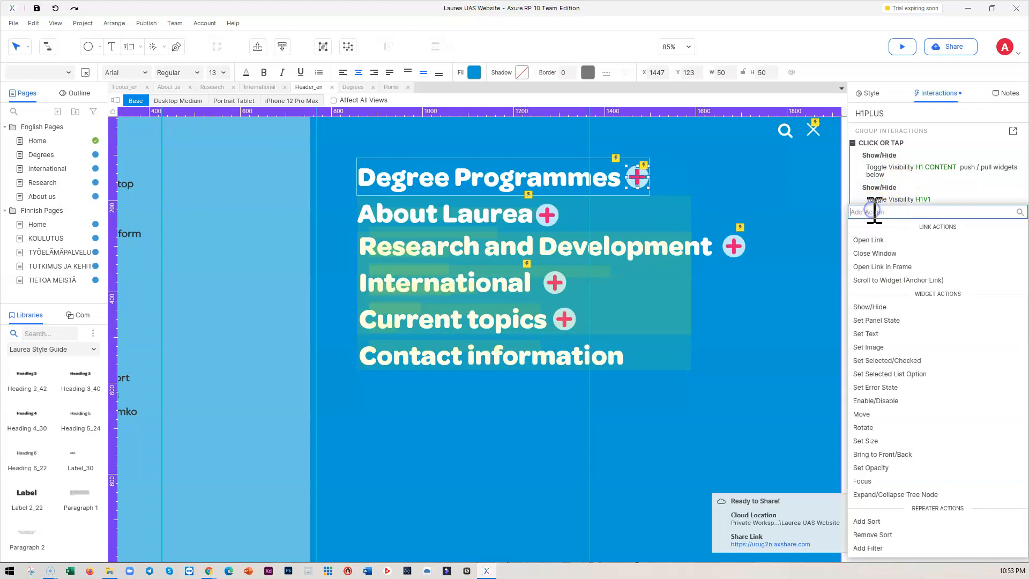
left_click(870, 307)
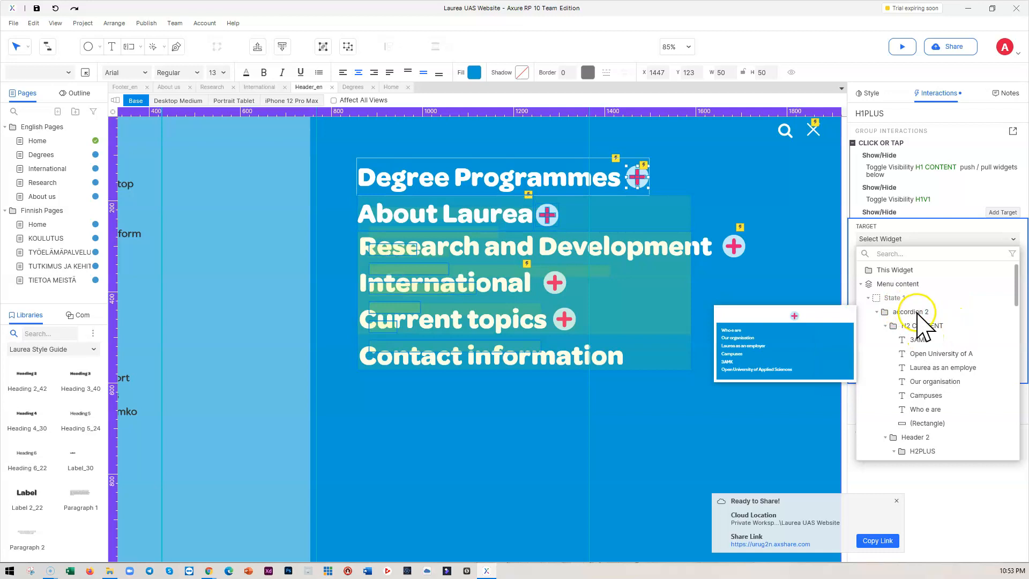
scroll(922, 365, "down", 3)
scroll(930, 375, "down", 5)
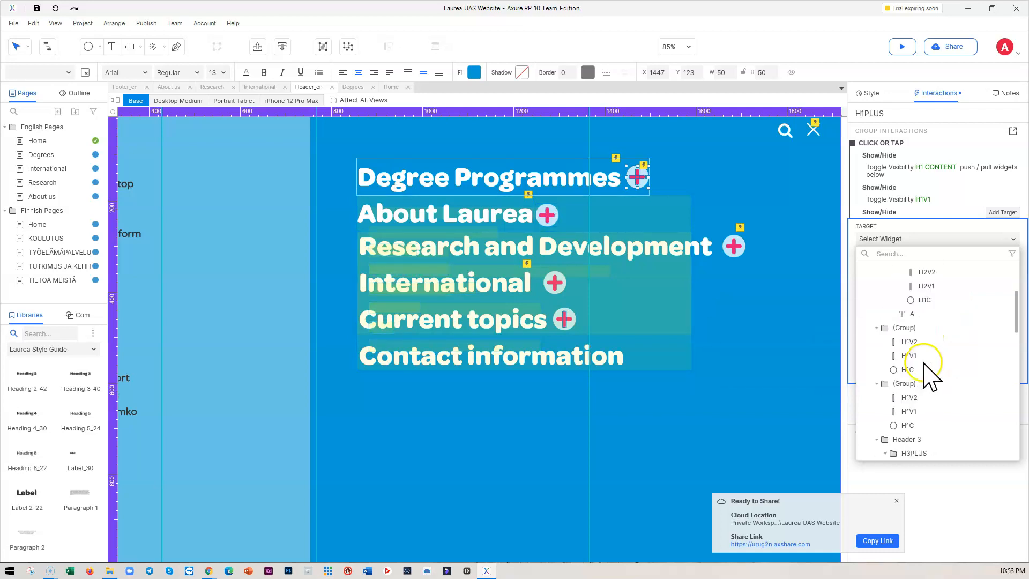
scroll(930, 370, "up", 10)
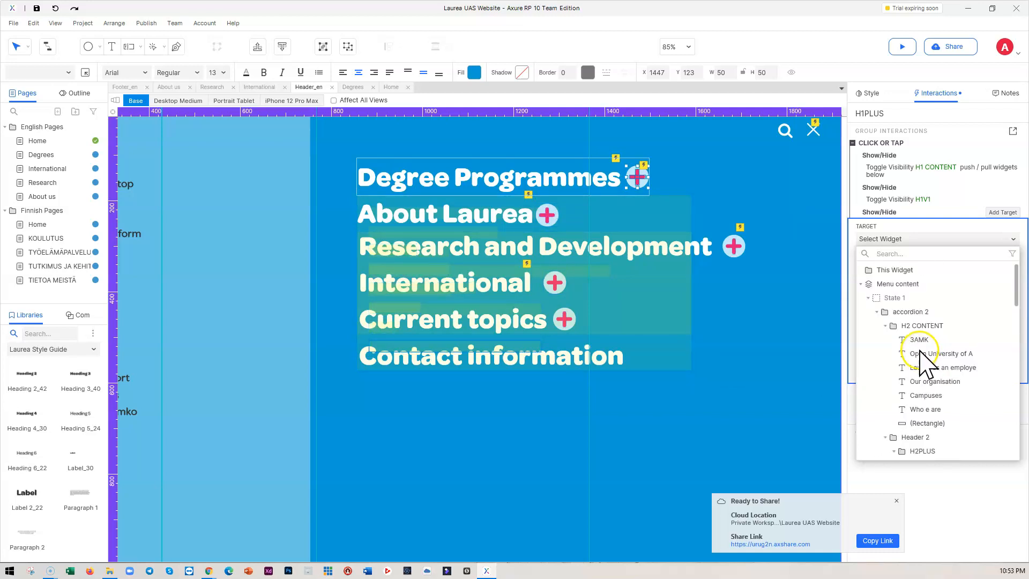
left_click(913, 326)
left_click(939, 278)
left_click(940, 279)
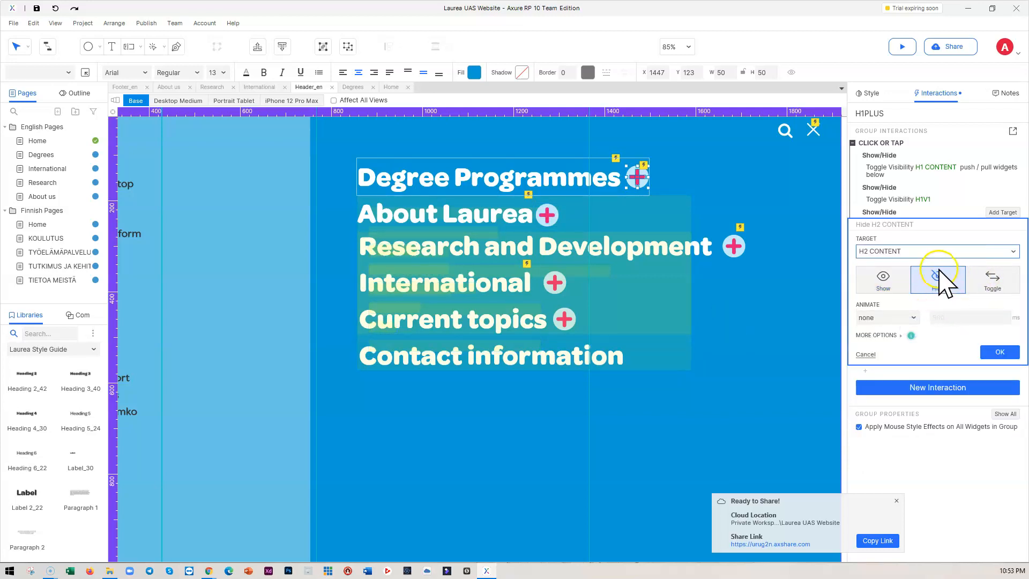
left_click(999, 352)
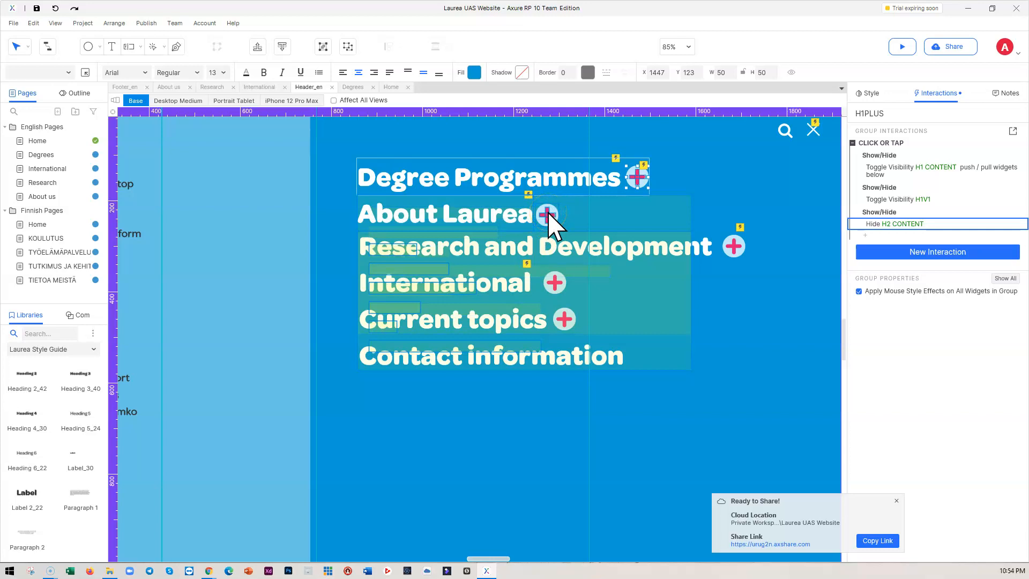
Step: Select the H2PLUS group beside About Laurea and check its interactions
left_click(573, 209)
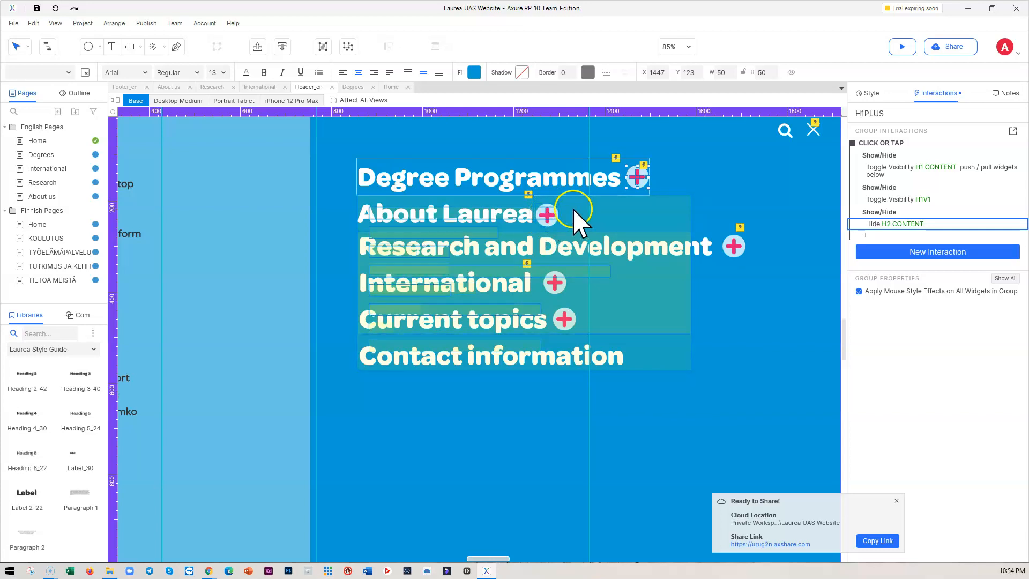
left_click(779, 212)
left_click(545, 212)
left_click(546, 215)
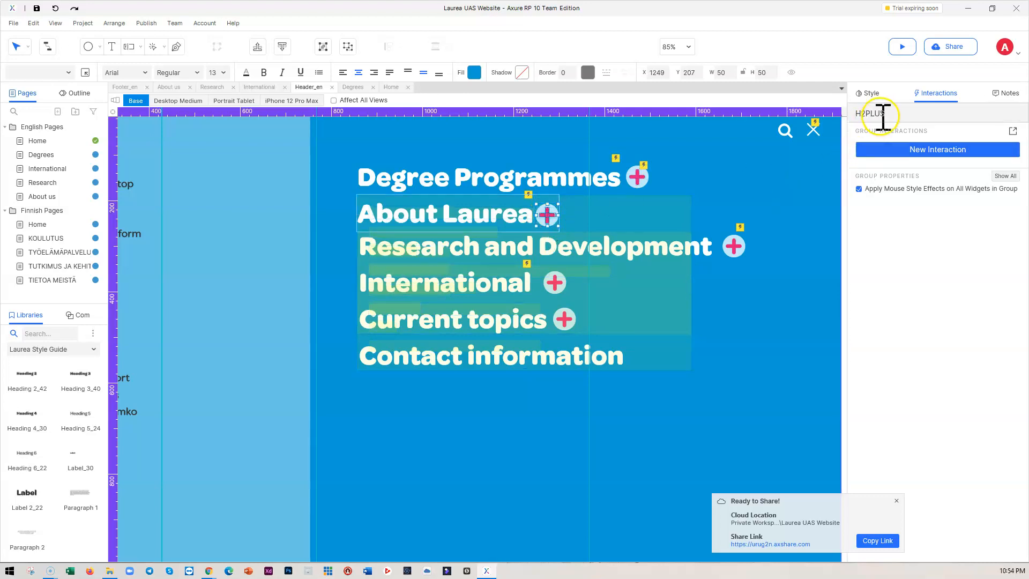
Step: Copy all three Show/Hide actions from the Click or Tap event of the H1PLUS group beside Degree Programmes
left_click(641, 176)
left_click(641, 177)
left_click(641, 177)
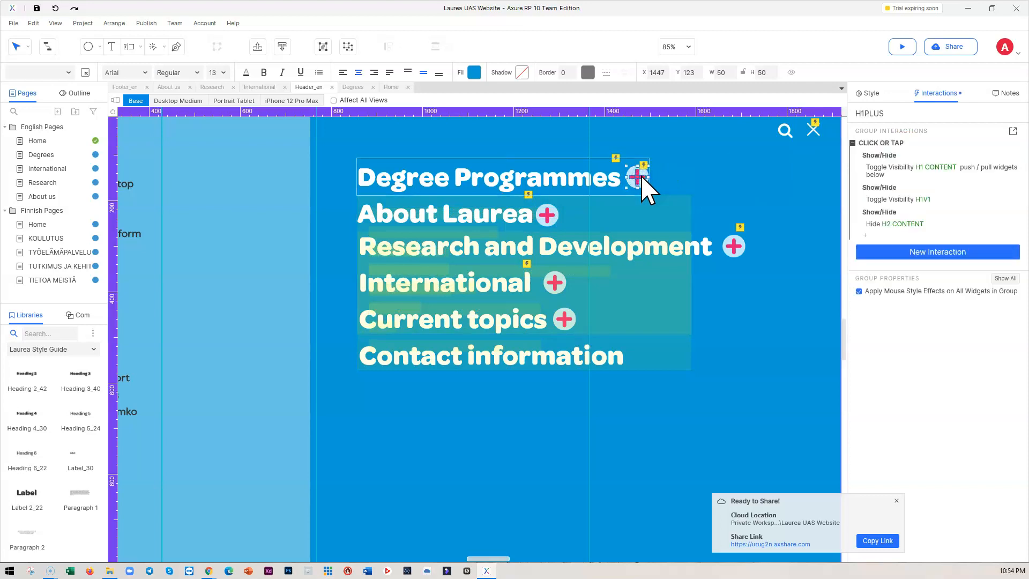
left_click(927, 152)
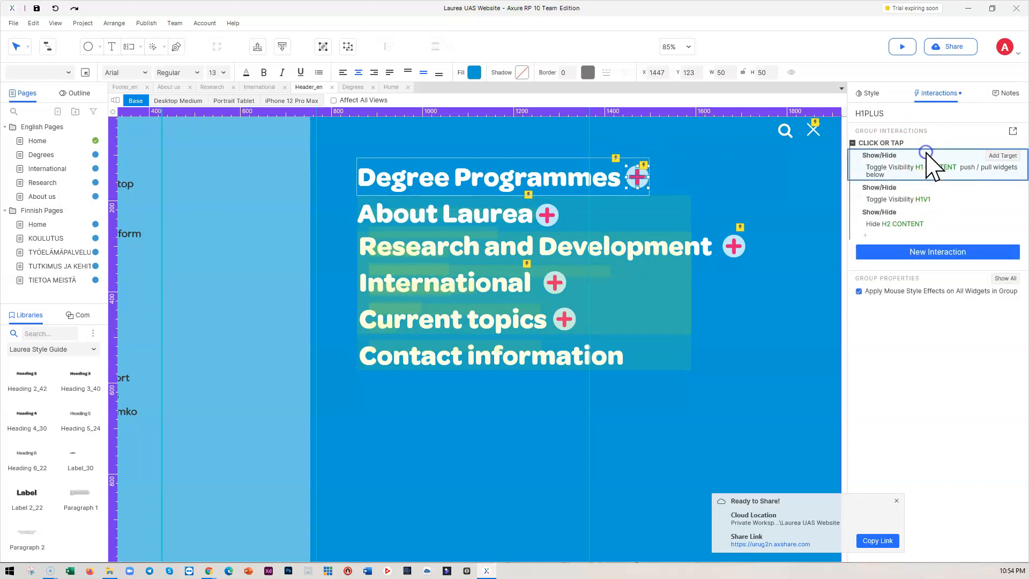
left_click(943, 194, "ctrl")
left_click(947, 215, "ctrl")
right_click(947, 216)
left_click(933, 275)
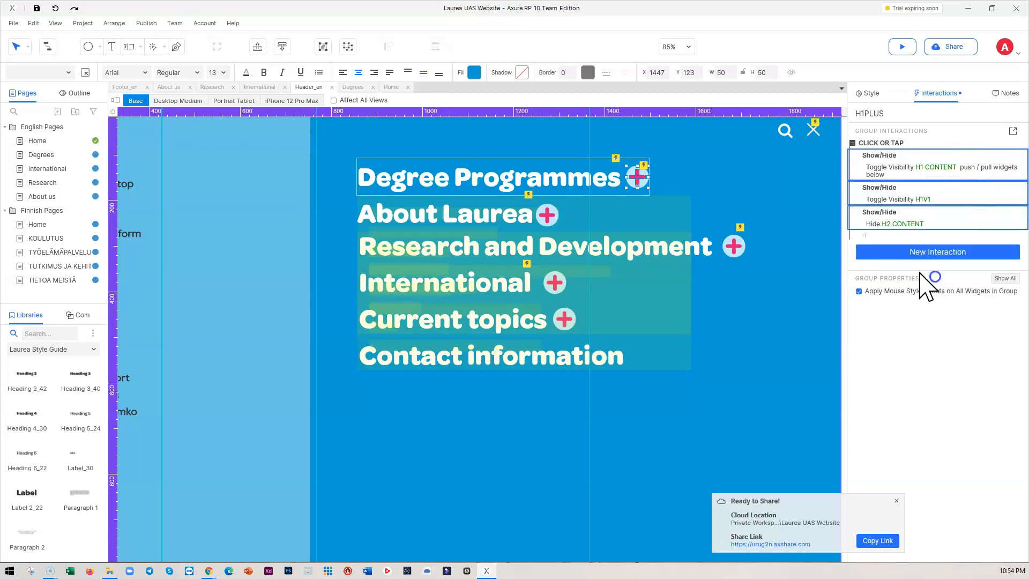
Step: Paste the copied Show/Hide actions onto the H2PLUS group beside About Laurea as a Click or Tap interaction
left_click(548, 212)
left_click(548, 215)
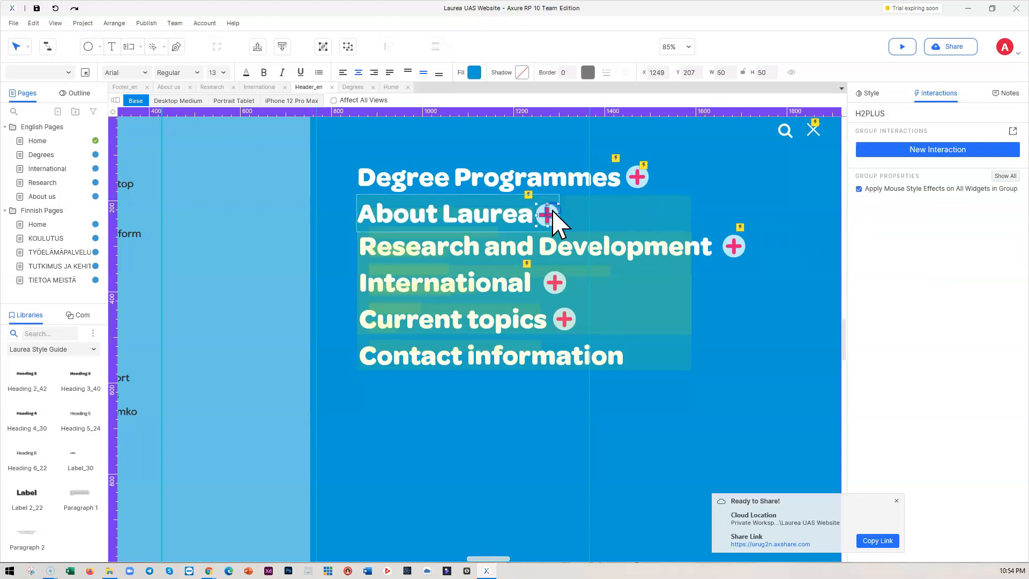
left_click(940, 155)
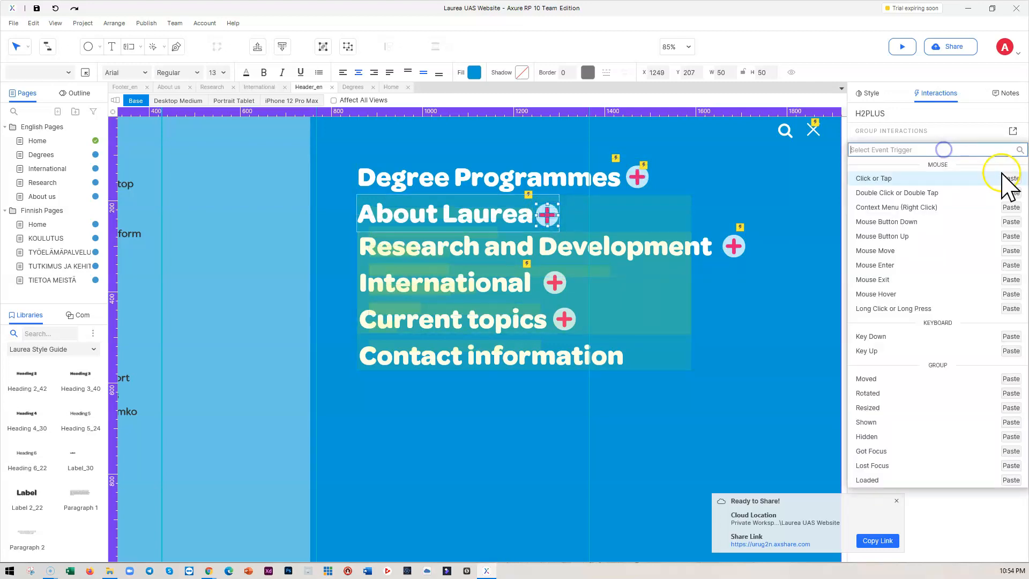
left_click(1010, 177)
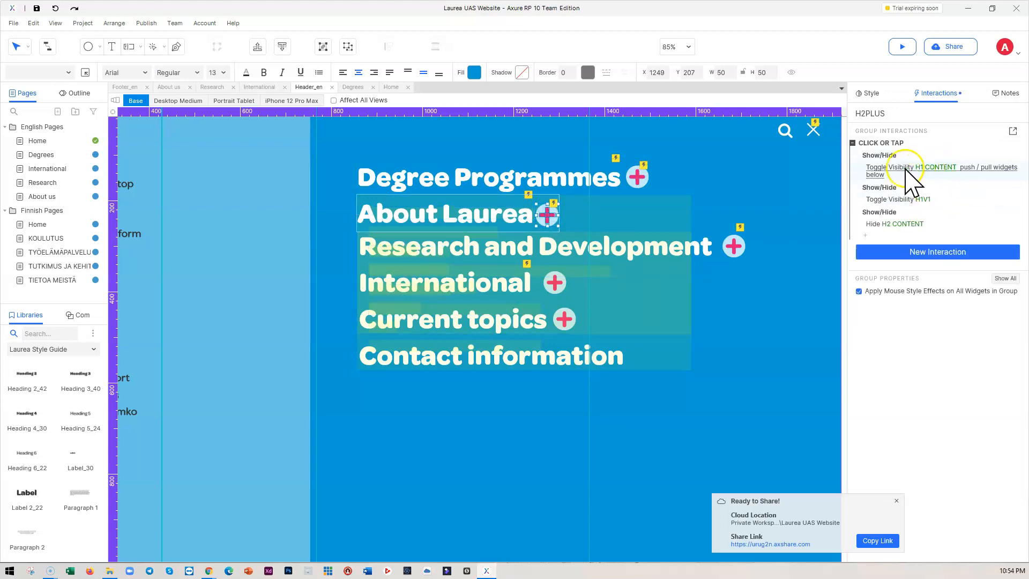
Step: Change the target of H2PLUS's push/pull toggle action to H2 CONTENT in accordion 2
left_click(923, 166)
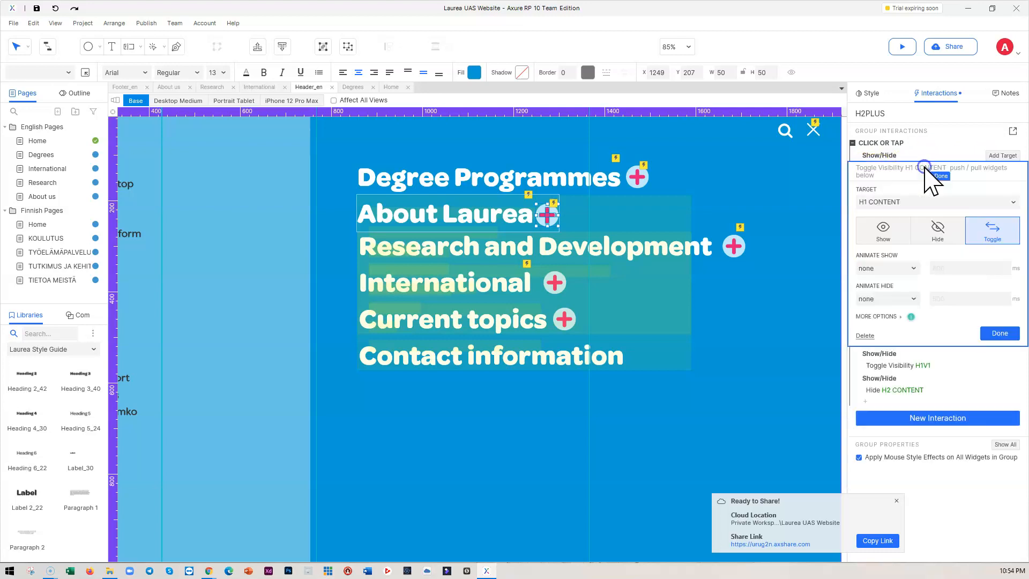
left_click(899, 202)
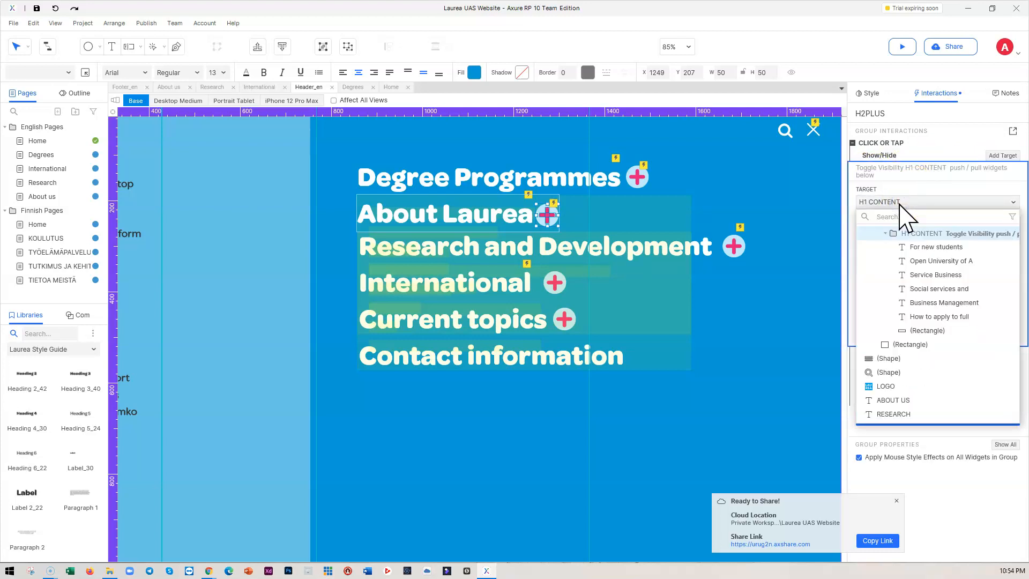
scroll(941, 299, "up", 3)
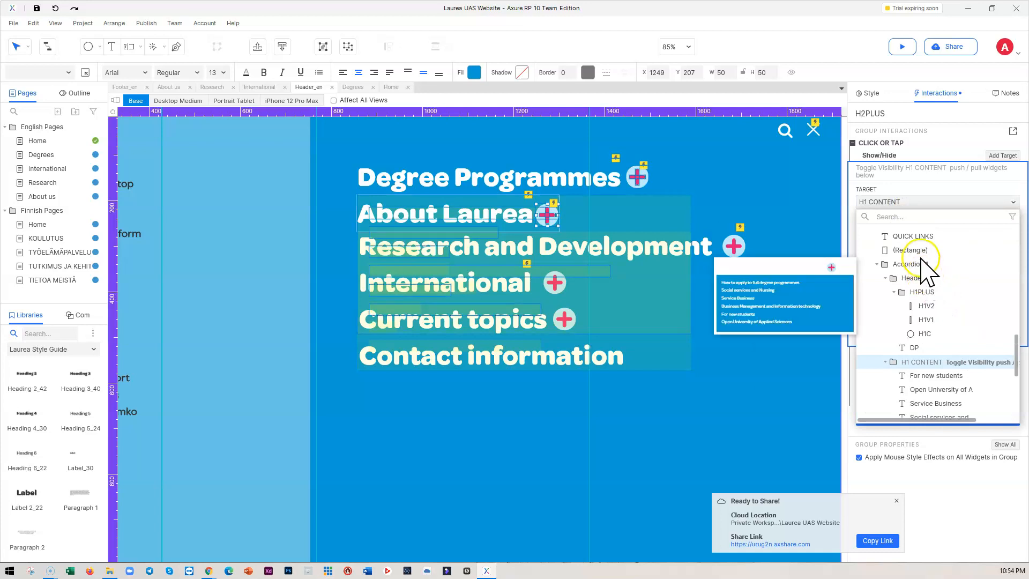
scroll(919, 271, "up", 5)
scroll(917, 282, "up", 10)
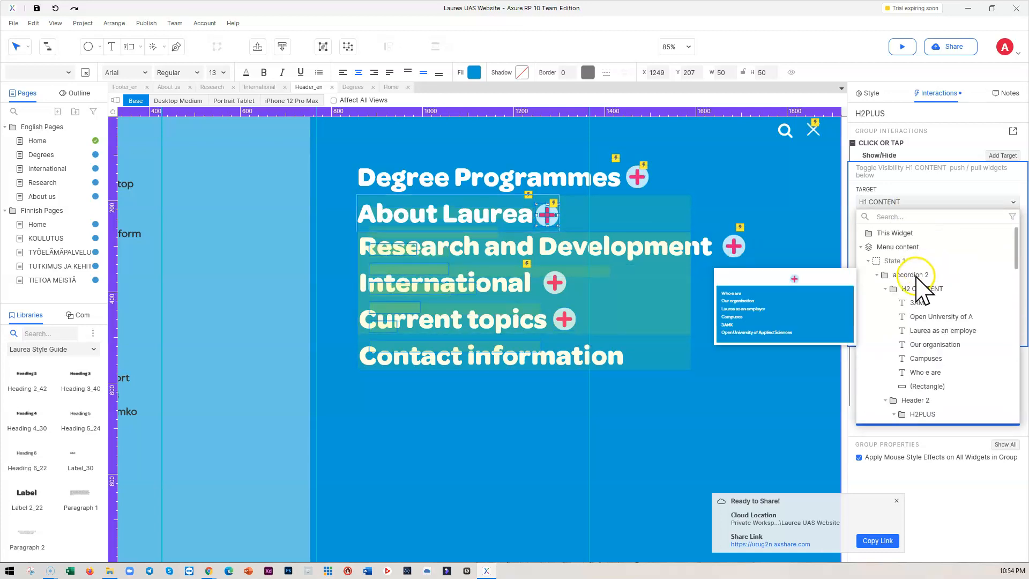
left_click(919, 287)
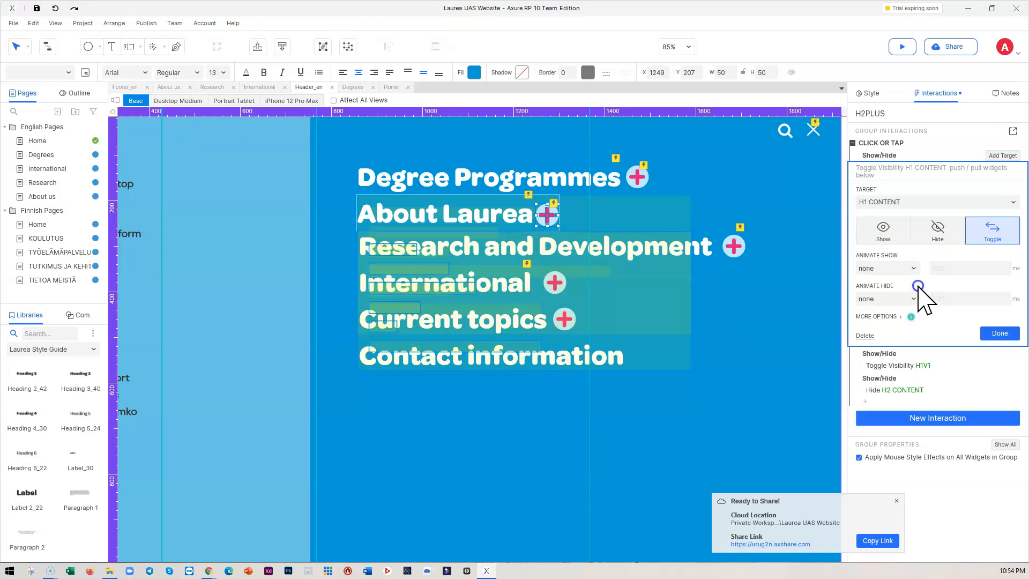
left_click(996, 332)
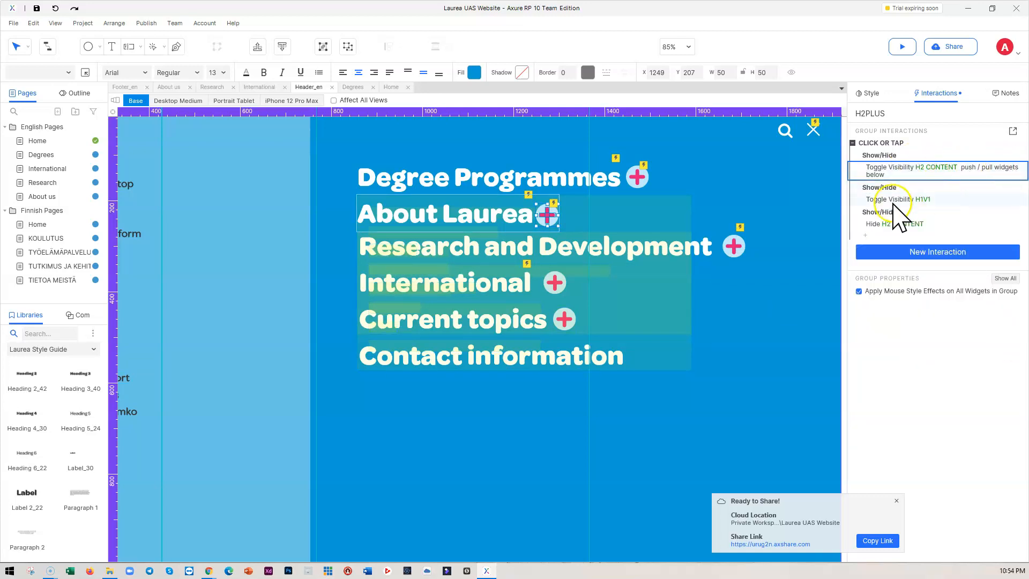
Step: Retarget H2PLUS's second toggle visibility action to H2V1 inside the H2PLUS group and save it
left_click(935, 198)
double_click(935, 198)
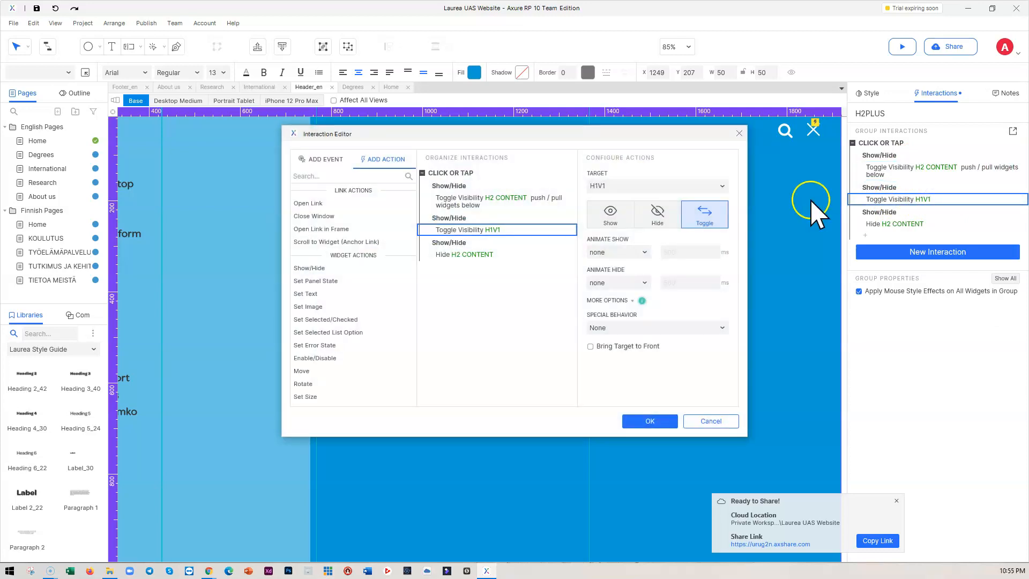
left_click(620, 186)
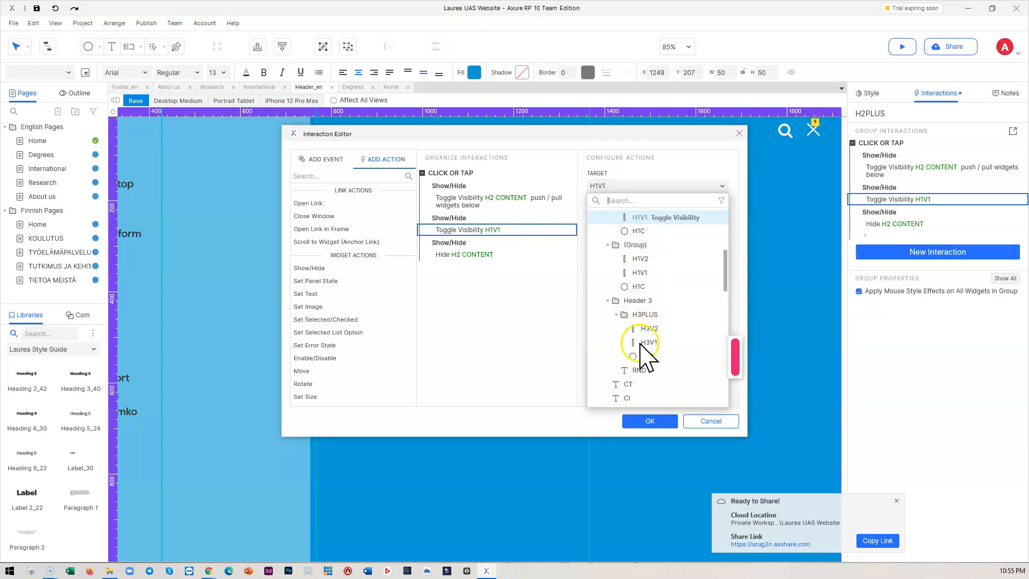
scroll(640, 303, "up", 5)
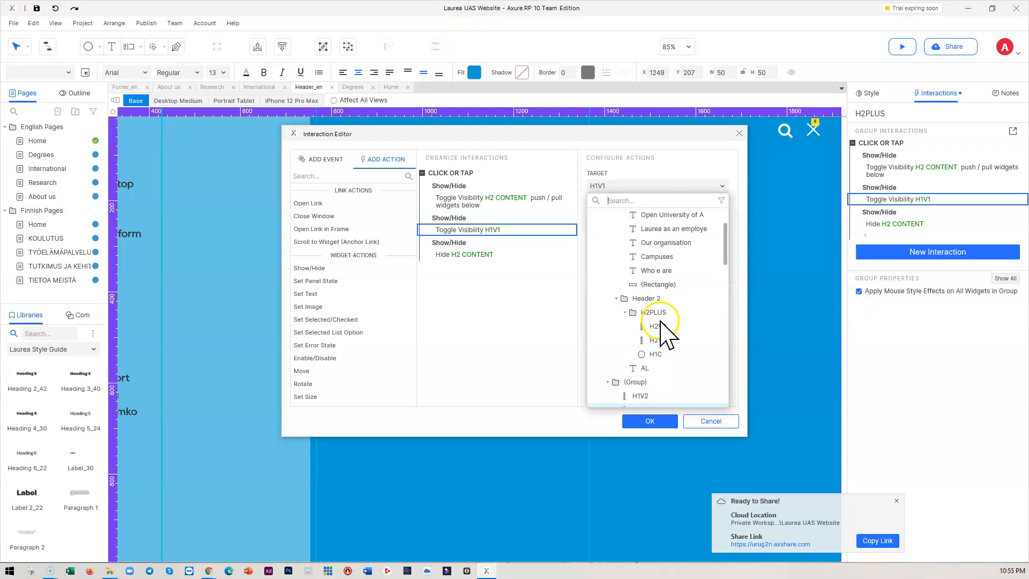
left_click(662, 340)
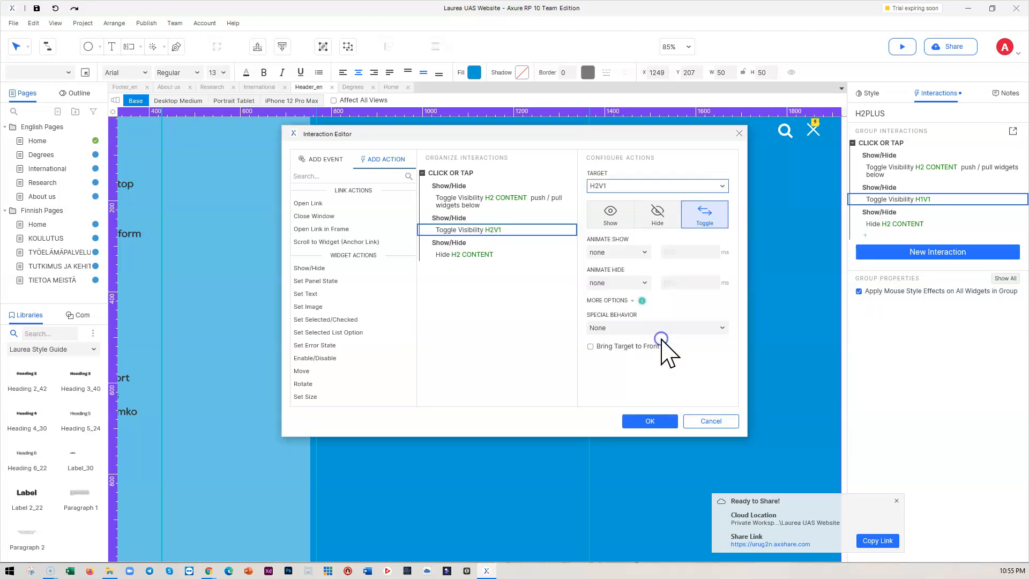
left_click(659, 422)
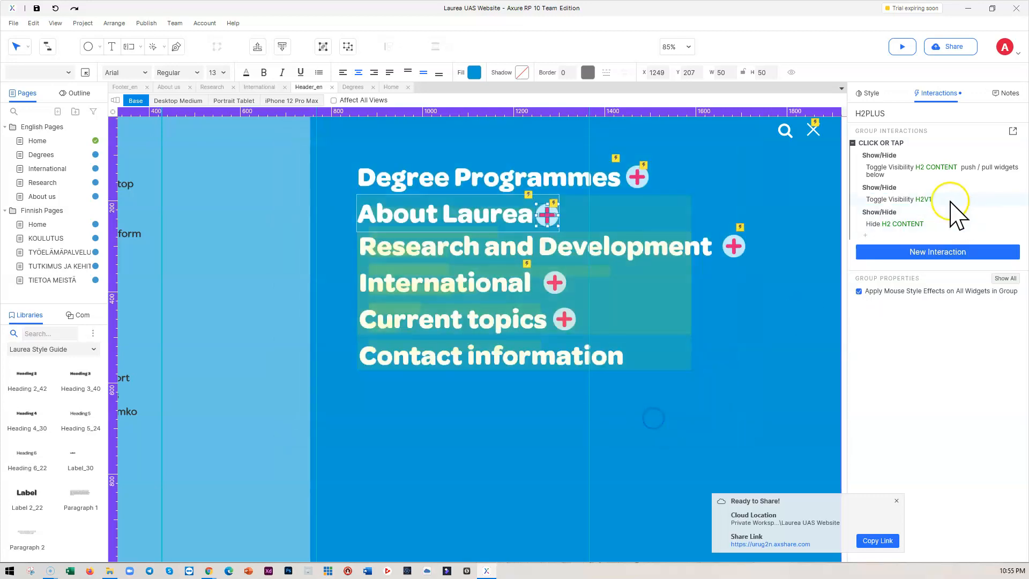
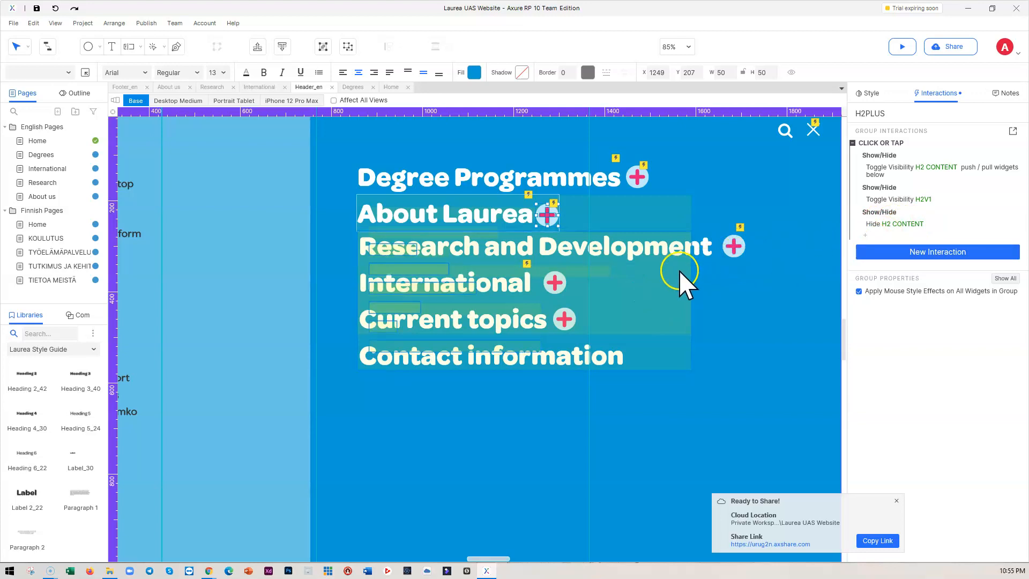
Step: Retarget H2PLUS's Hide action to H1 CONTENT in Accordion 1 and save the interaction
left_click(932, 224)
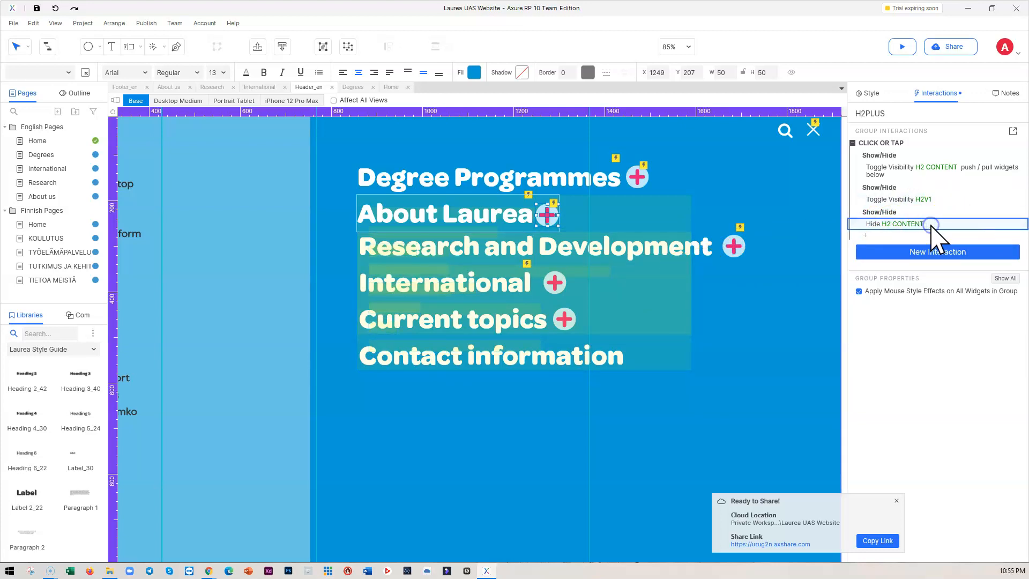
double_click(932, 224)
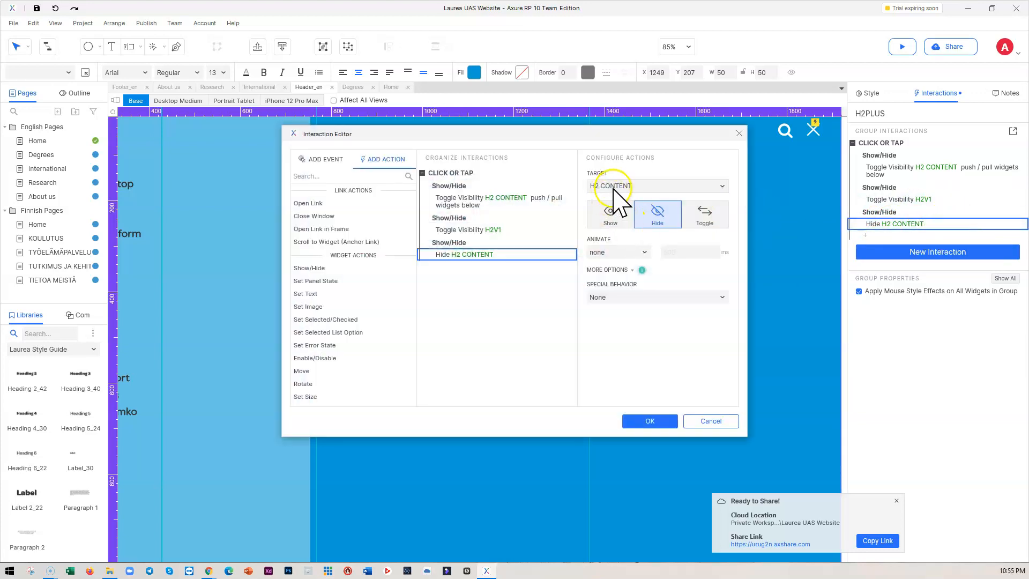
left_click(615, 186)
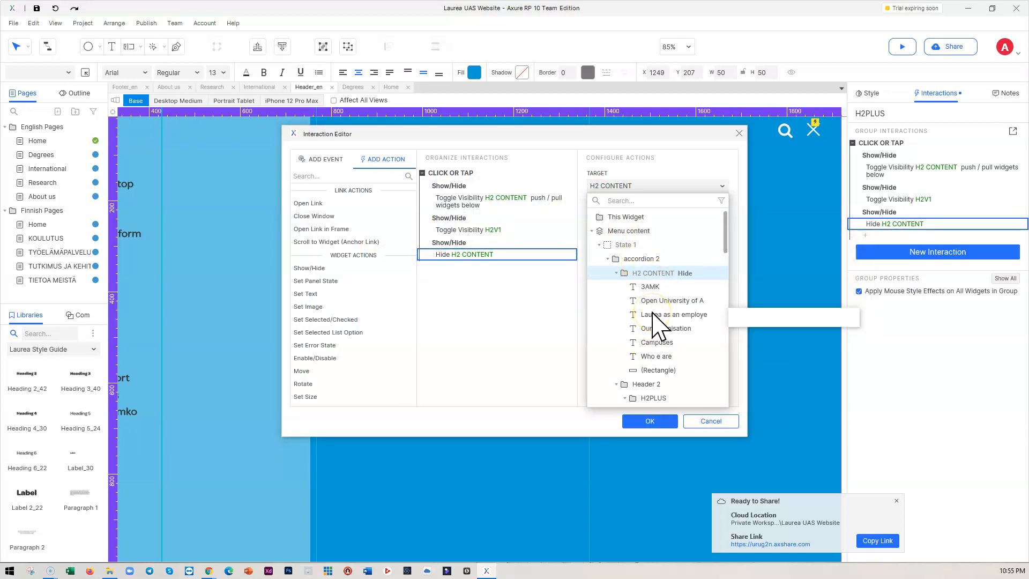
type("H1CON")
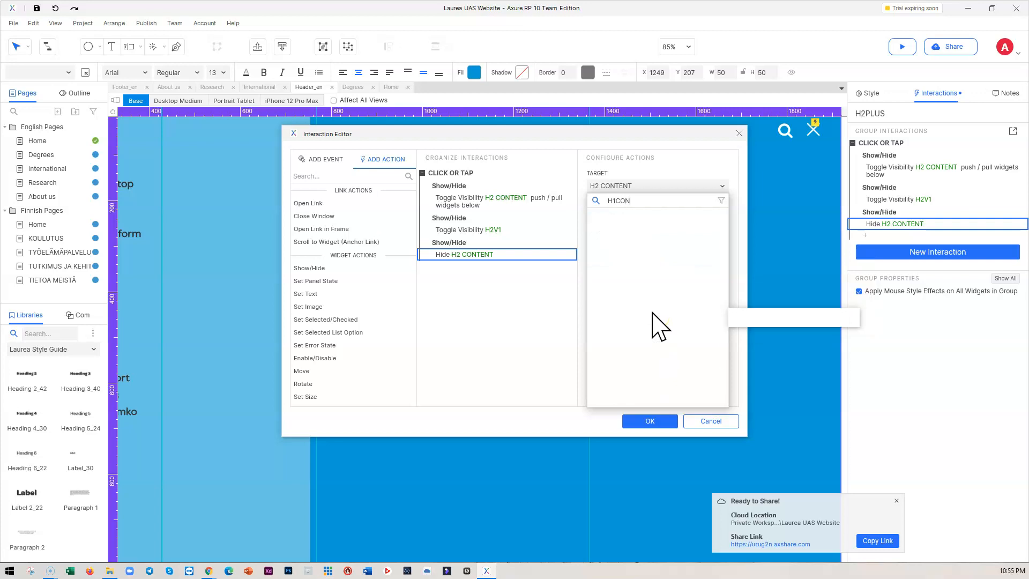
key("BackSpace")
key("BackSpace")
key("BackSpace")
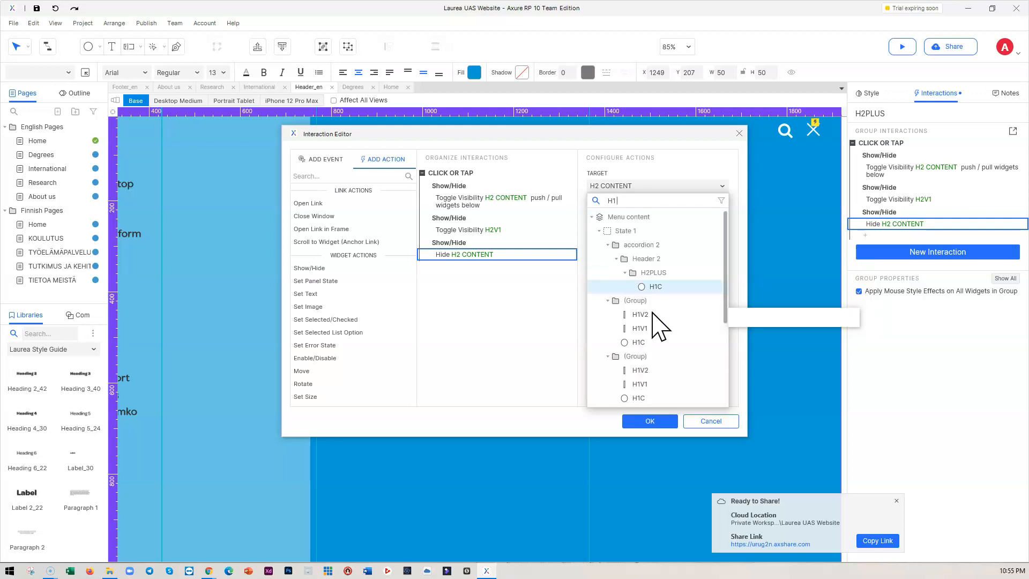
type("CON")
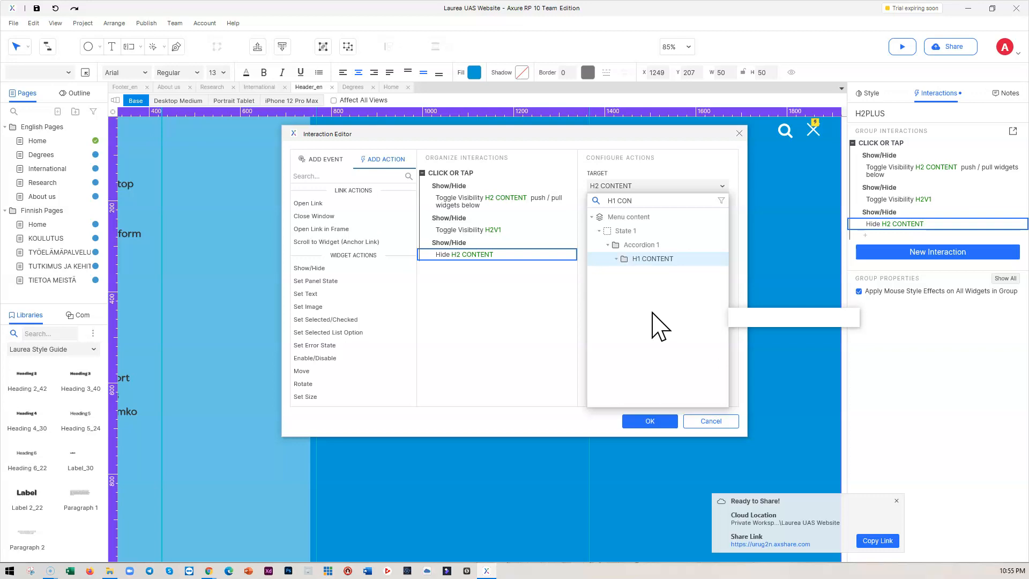
left_click(645, 249)
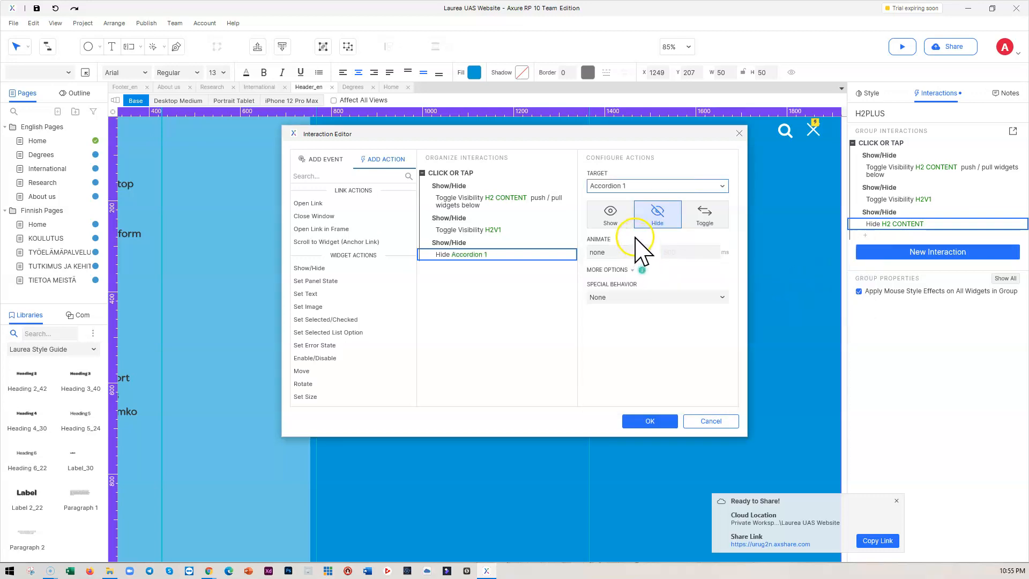
left_click(626, 187)
left_click(653, 259)
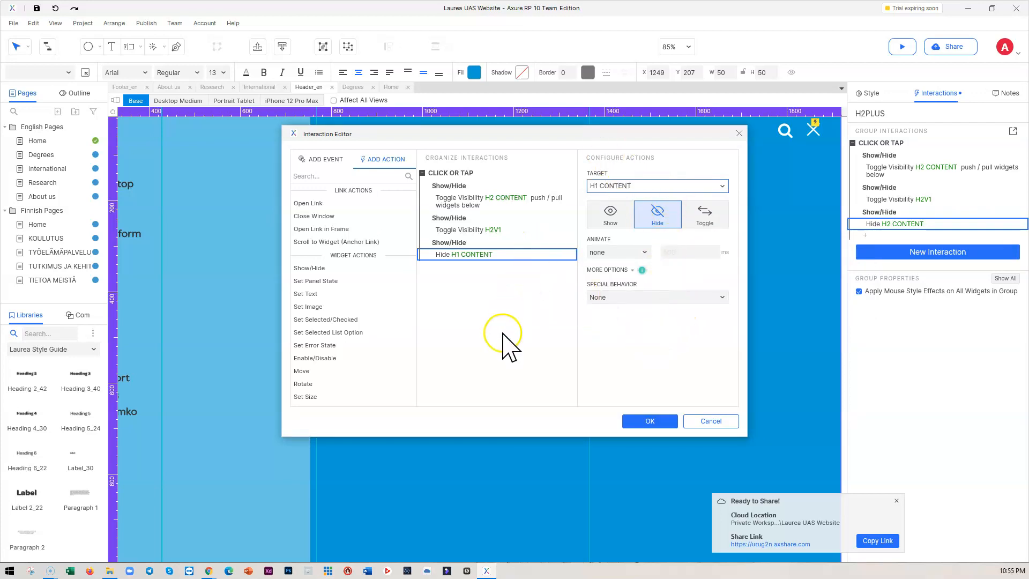
left_click(649, 421)
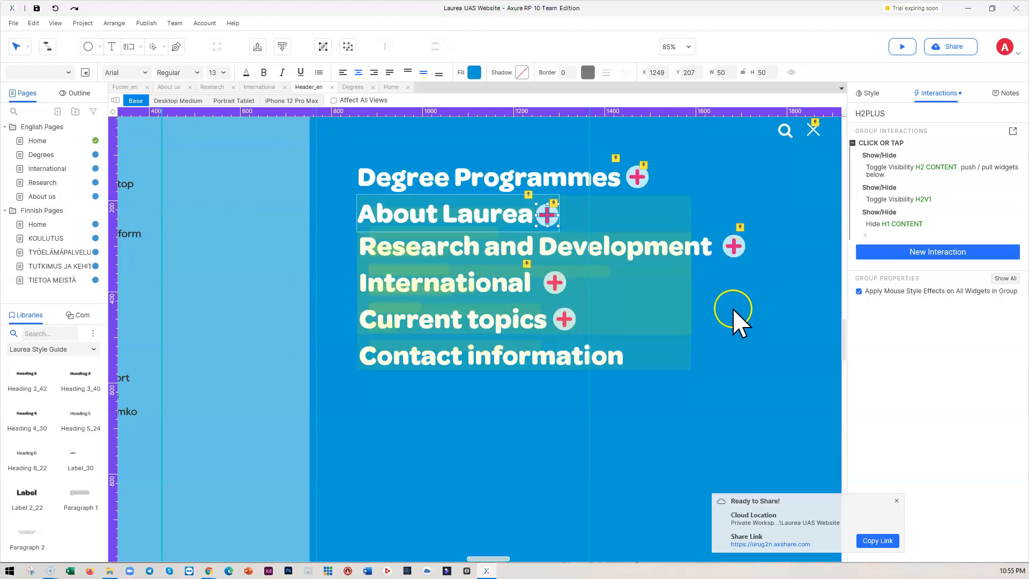
Step: Switch to the Chrome local preview, test expanding Degree Programmes and About Laurea, close the menu, and return to Axure RP
left_click(756, 298)
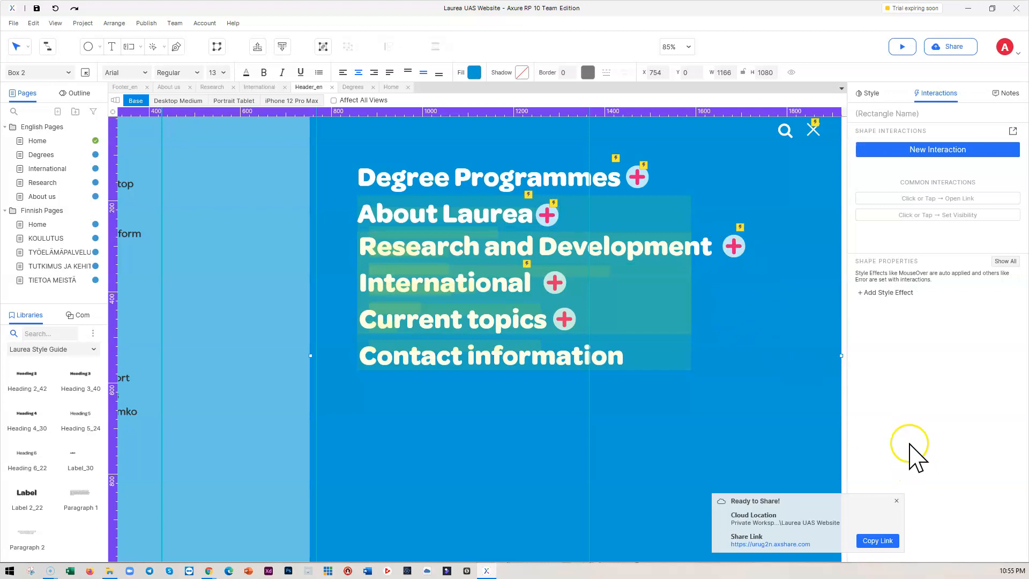
mouse_move(211, 574)
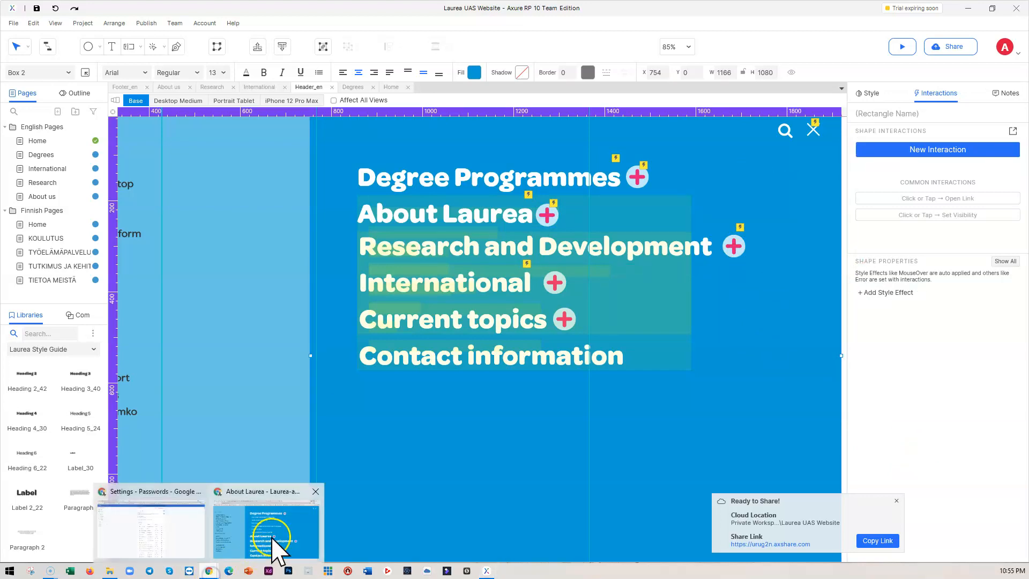
left_click(271, 551)
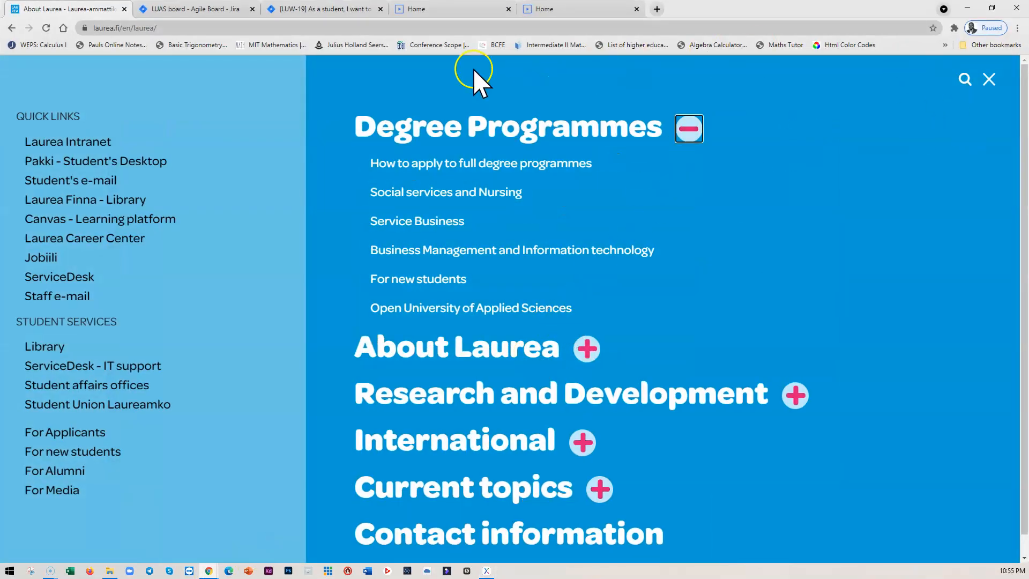
left_click(545, 9)
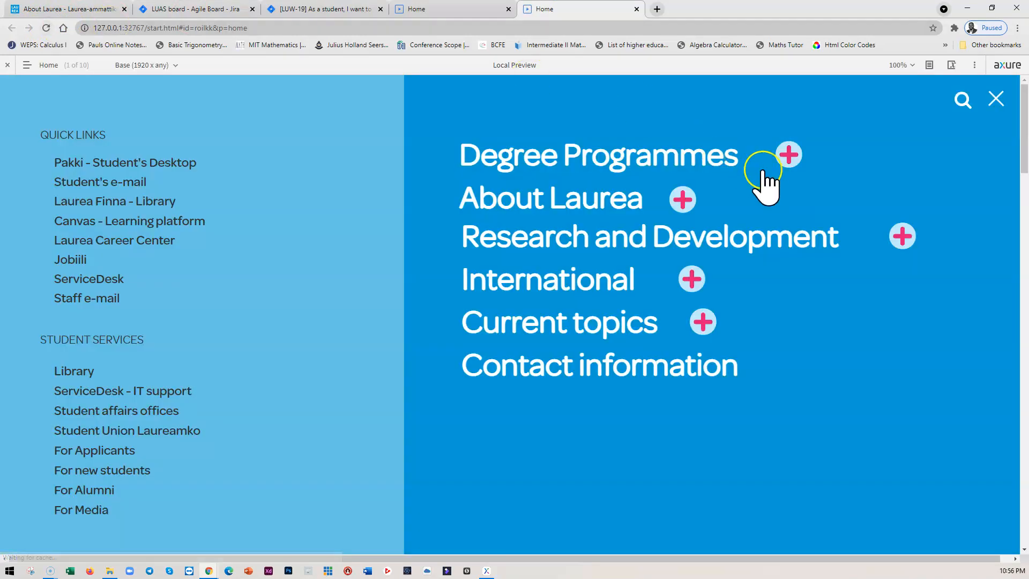
left_click(788, 157)
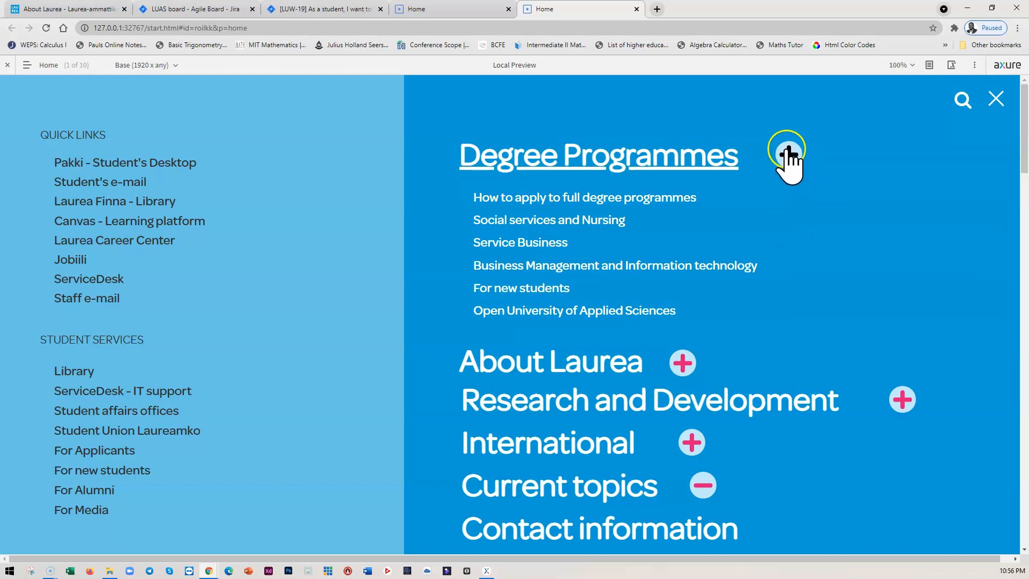
left_click(682, 363)
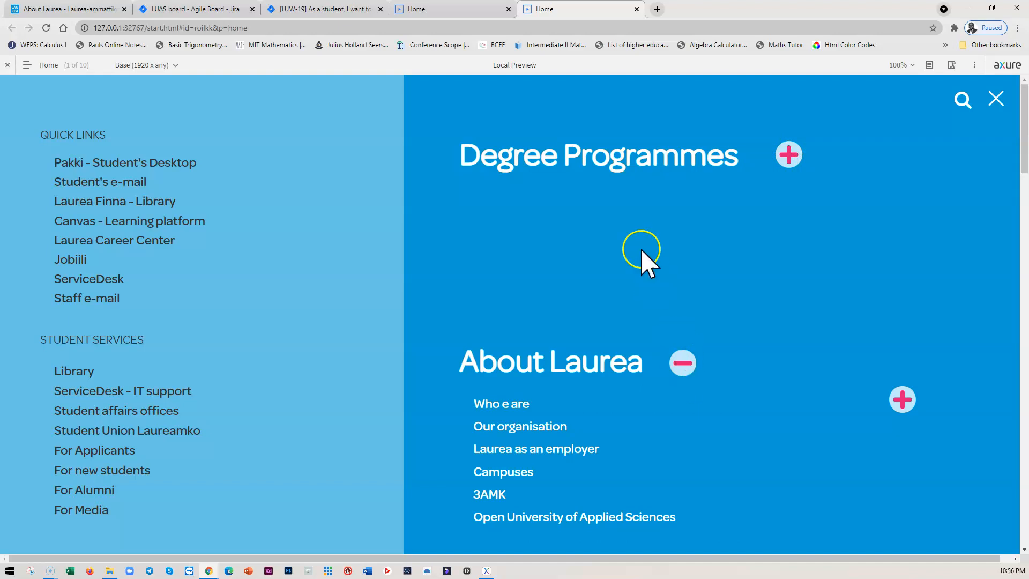
left_click(995, 99)
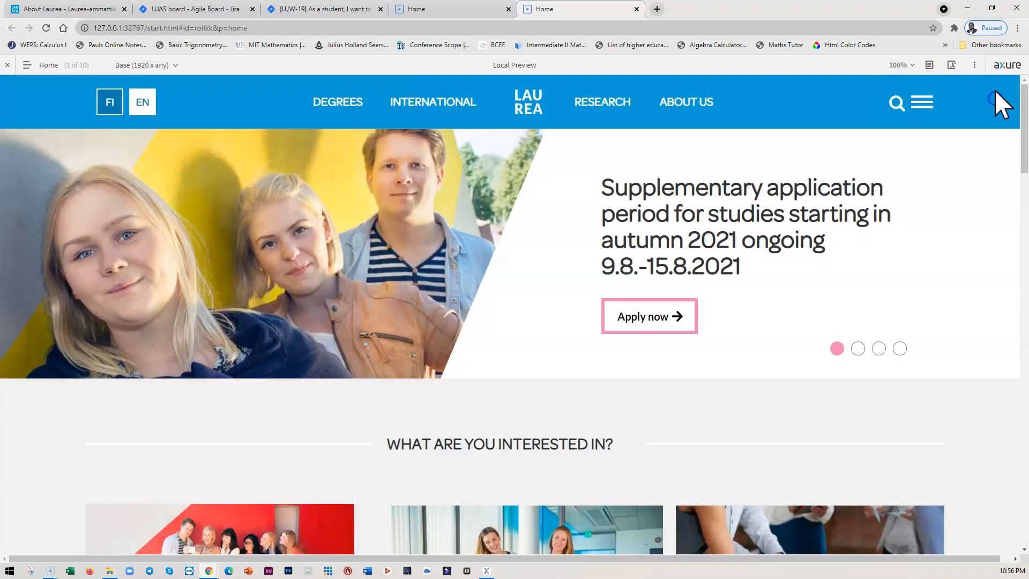
left_click(971, 9)
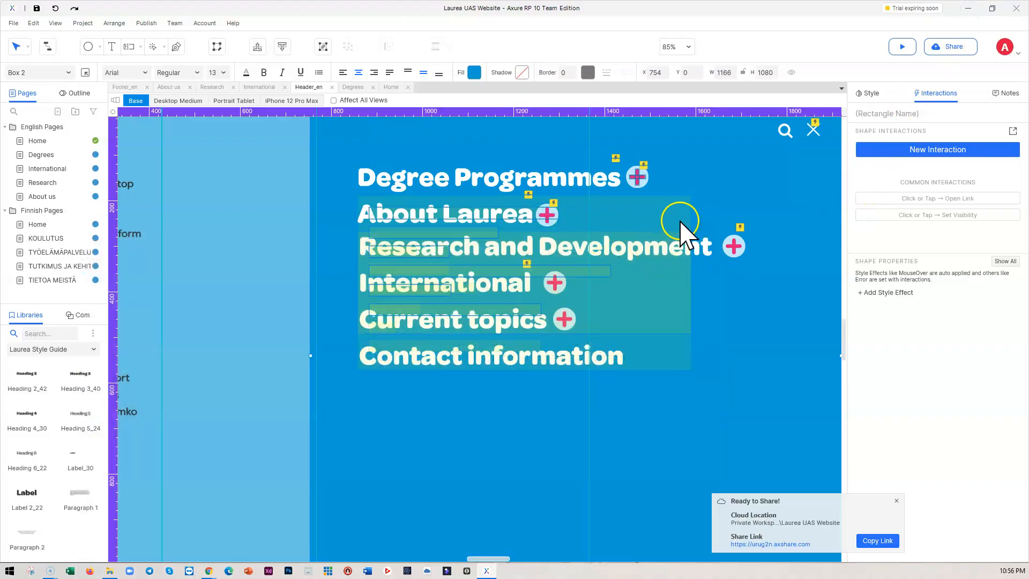
Step: Review the Show/Hide actions of the H1PLUS group beside Degree Programmes and the shapes inside it
left_click(636, 176)
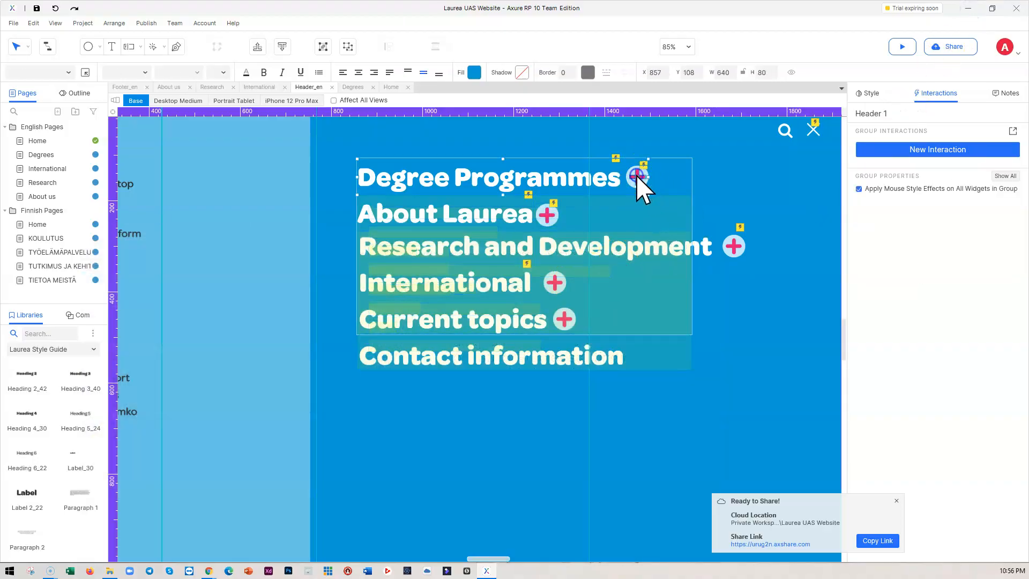
left_click(636, 175)
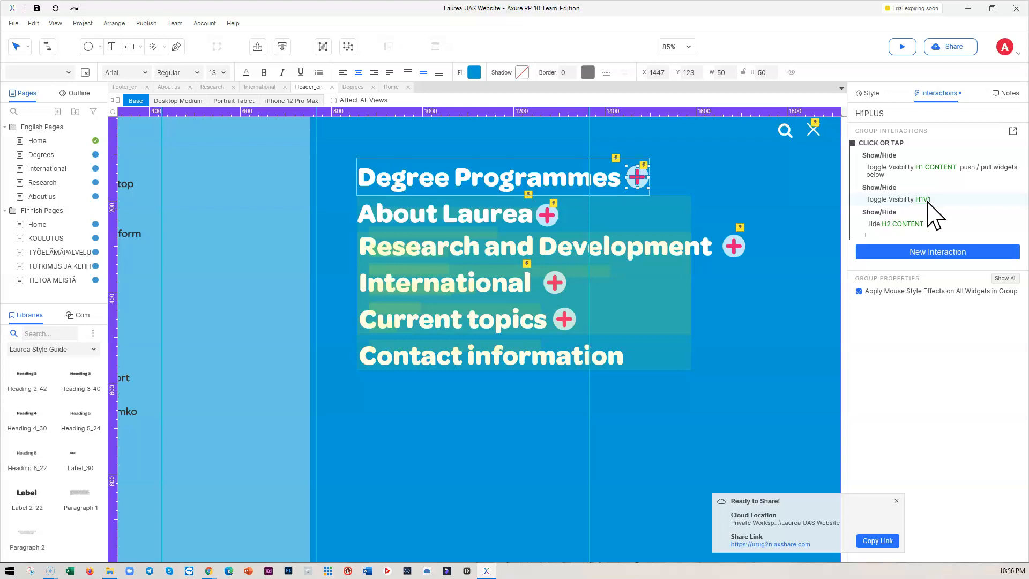
left_click(921, 171)
left_click(934, 199)
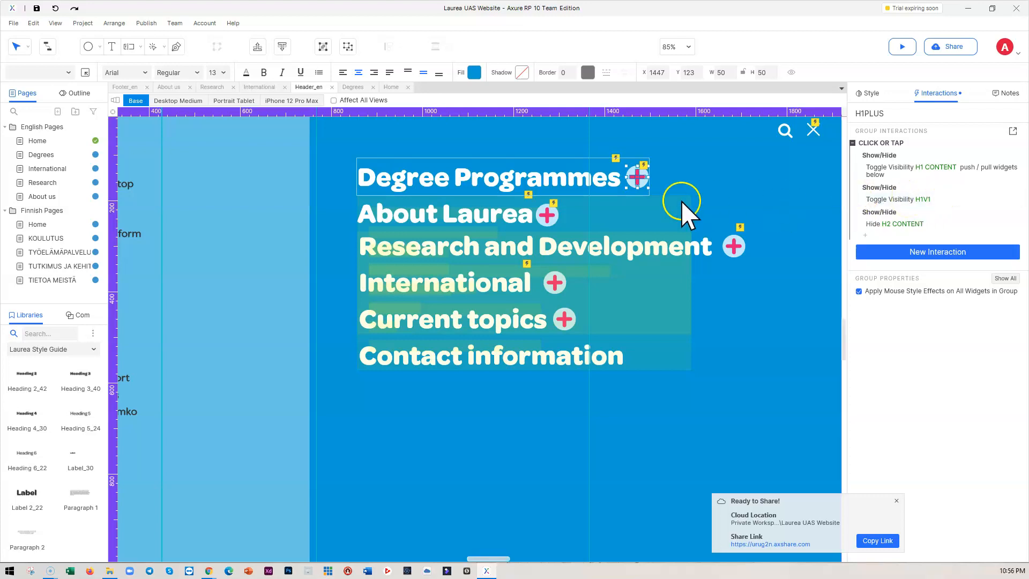
left_click(621, 205)
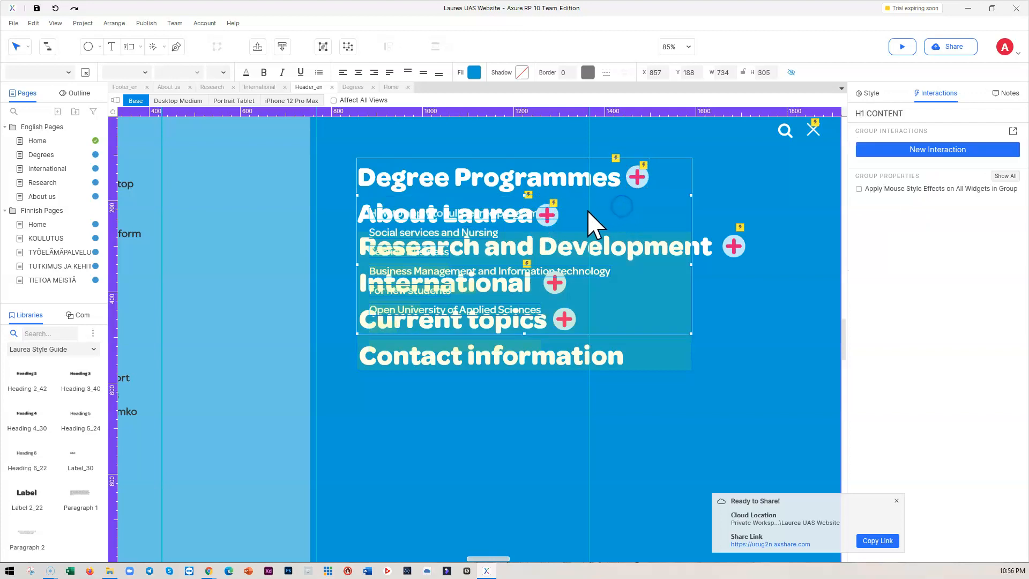
left_click(744, 200)
left_click(638, 177)
left_click(638, 178)
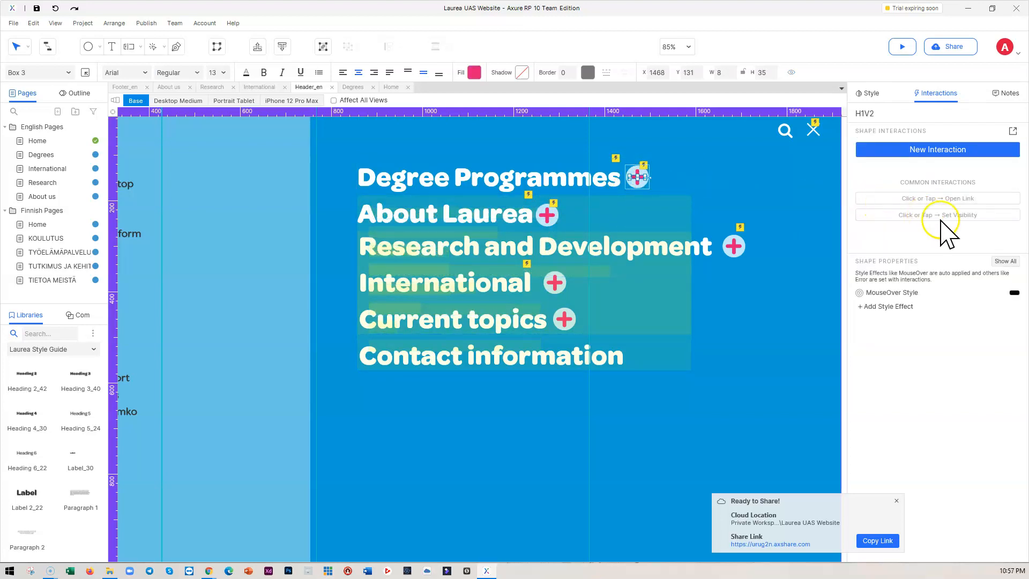
left_click(637, 177)
left_click(653, 170)
left_click(643, 174)
left_click(643, 173)
left_click(687, 169)
Step: Set H1PLUS's Hide H2 CONTENT action to the special behavior Pull widgets below and save the interaction
left_click(641, 176)
left_click(642, 175)
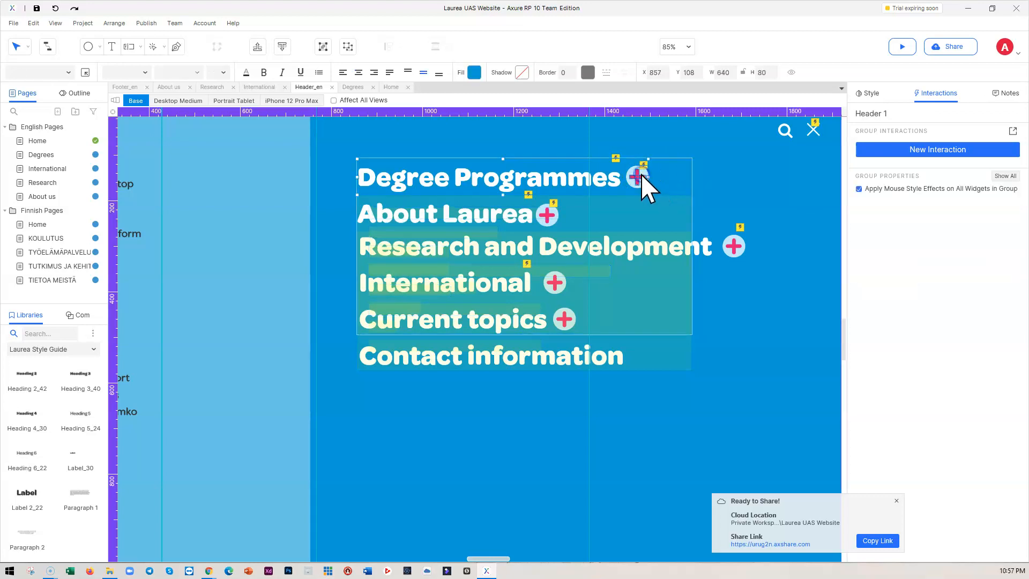
left_click(643, 180)
left_click(942, 223)
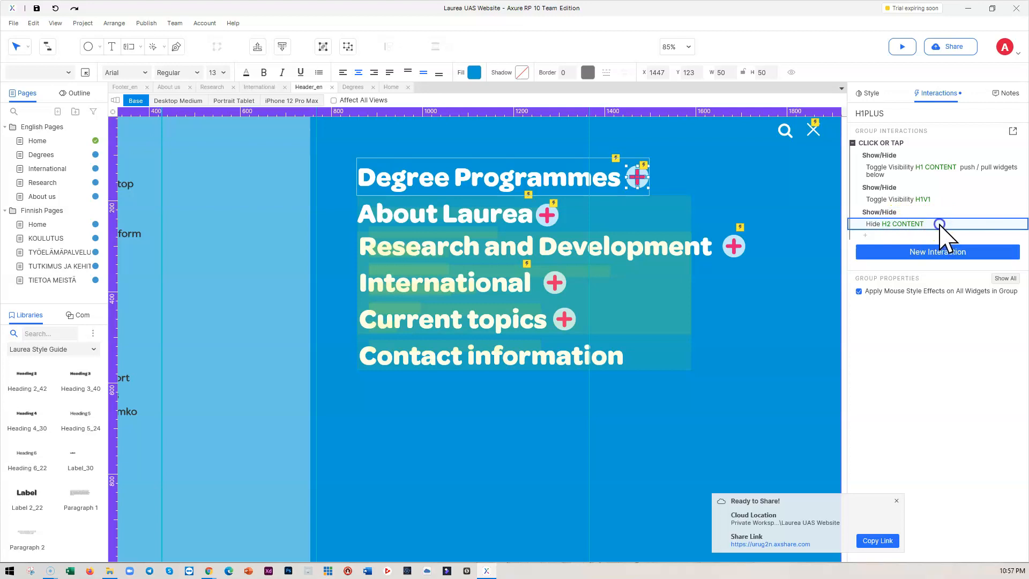
double_click(942, 223)
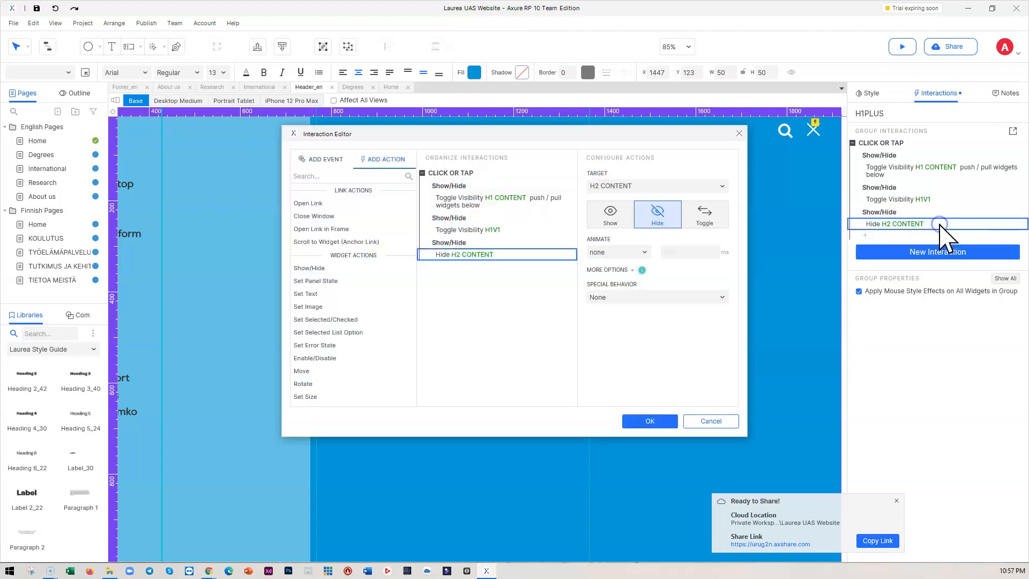
left_click(611, 298)
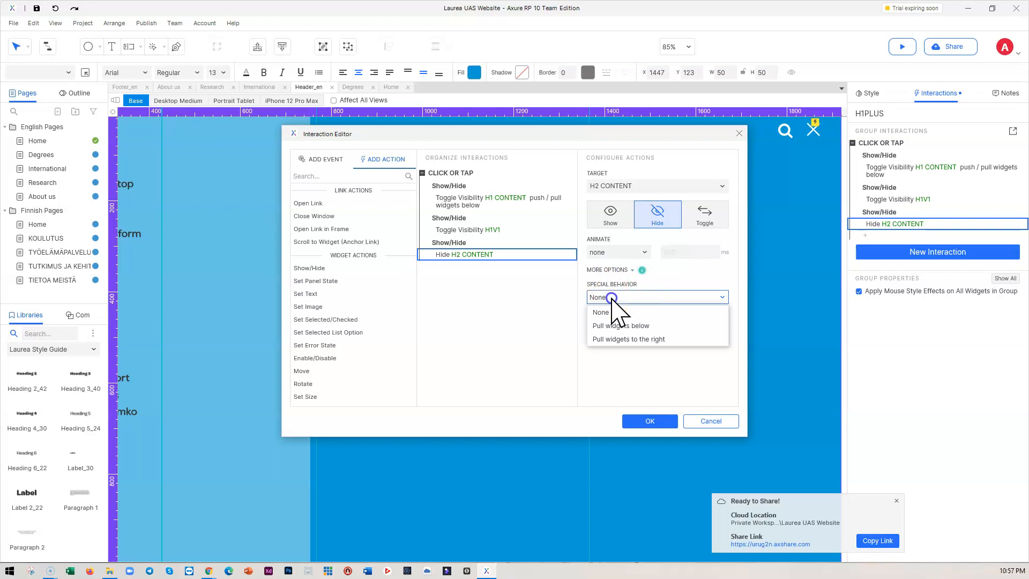
left_click(623, 325)
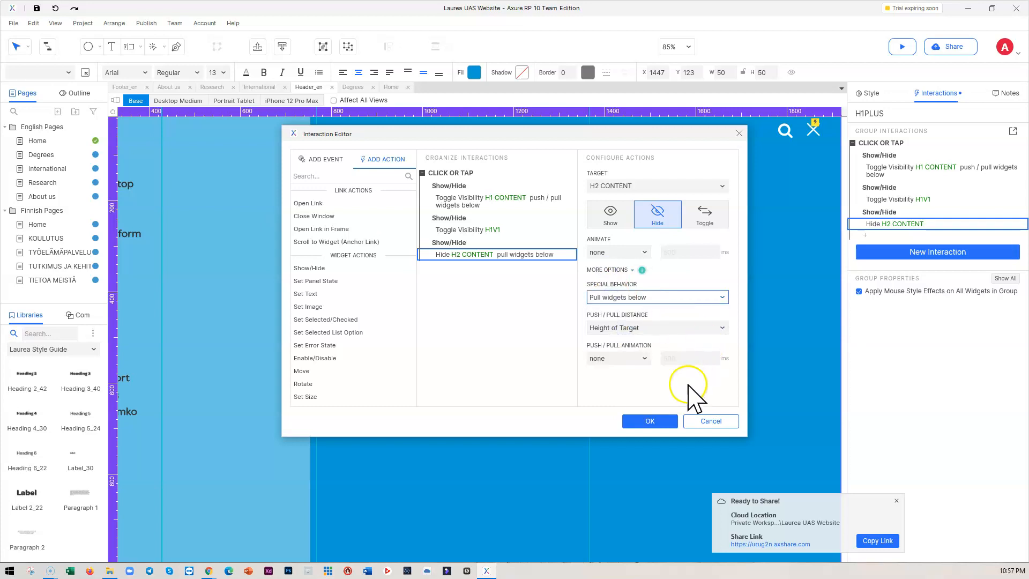
left_click(650, 422)
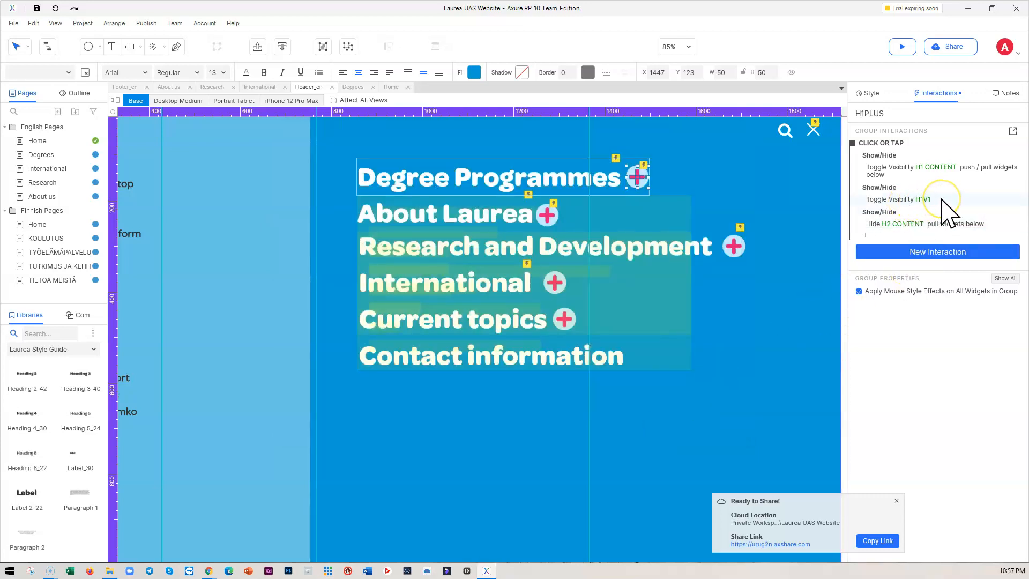
Step: Set H2PLUS's Hide H1 CONTENT action to the special behavior Pull widgets below and save the interaction
left_click(552, 214)
left_click(554, 212)
left_click(552, 213)
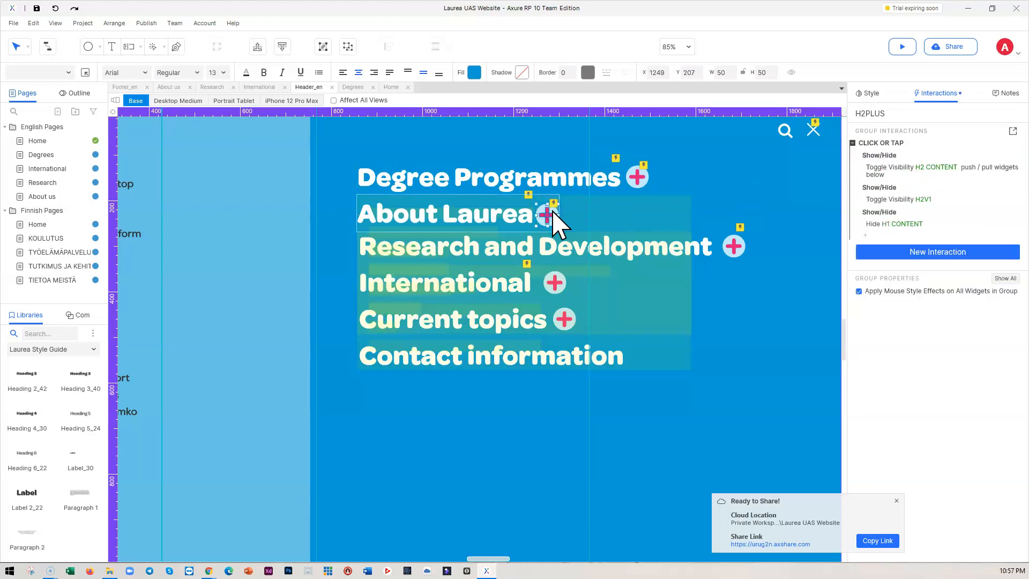
left_click(935, 204)
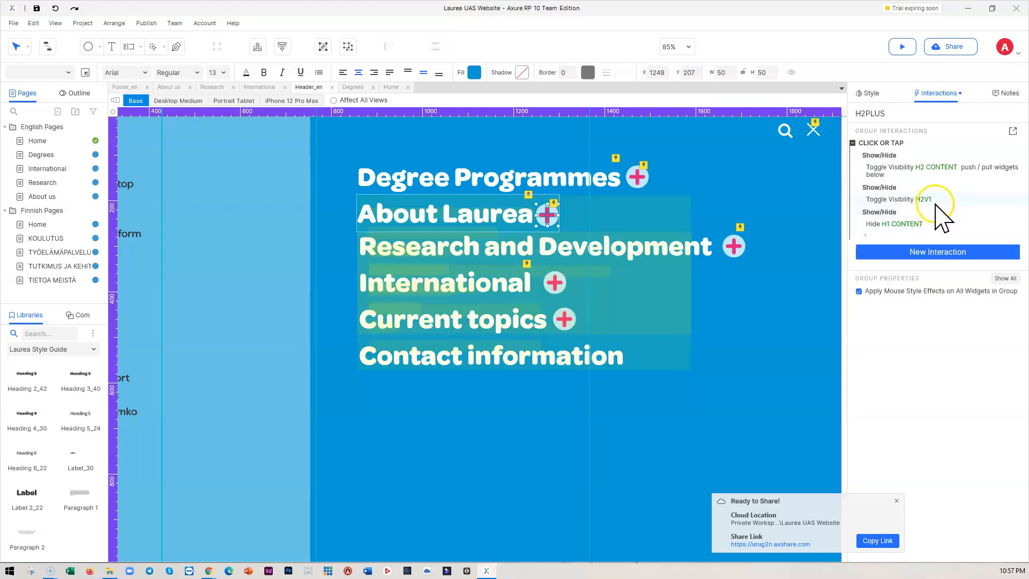
left_click(940, 171)
left_click(898, 201)
double_click(930, 224)
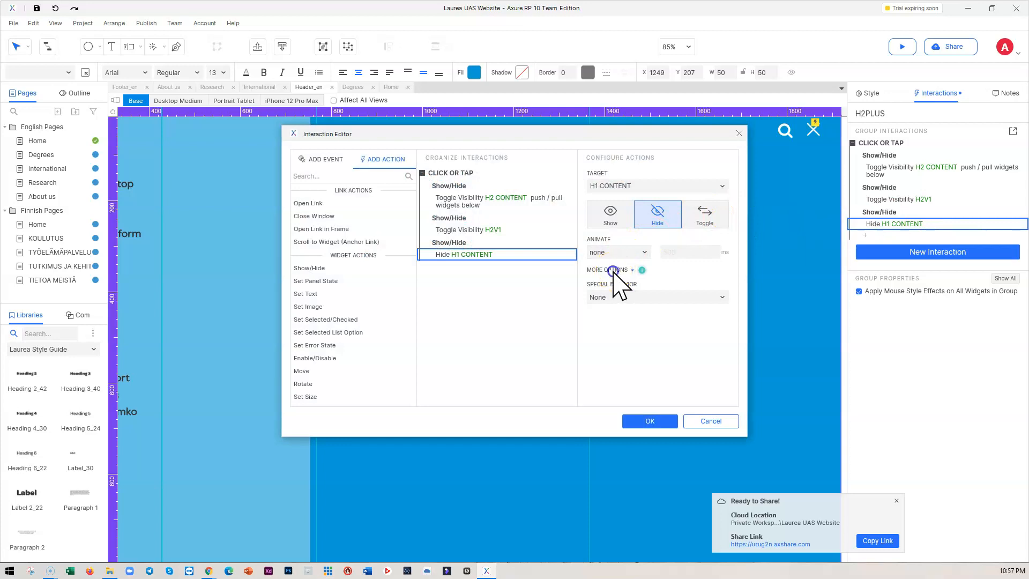
left_click(621, 297)
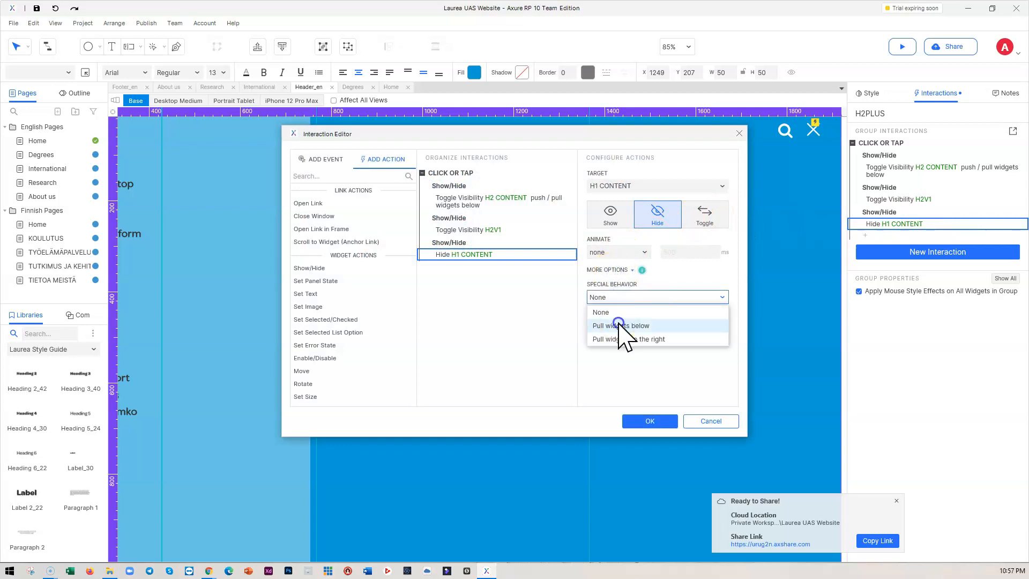
left_click(619, 325)
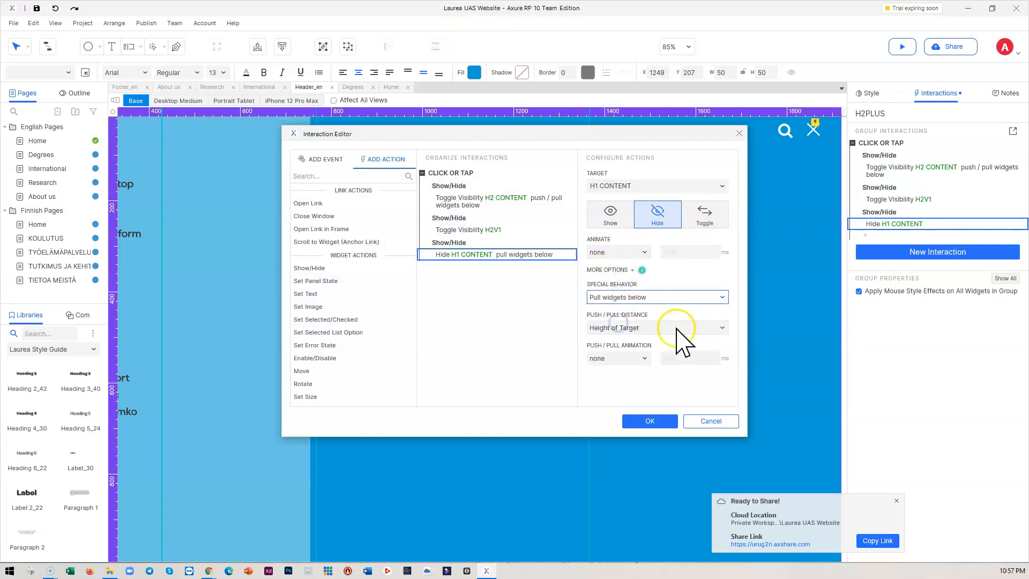
left_click(649, 421)
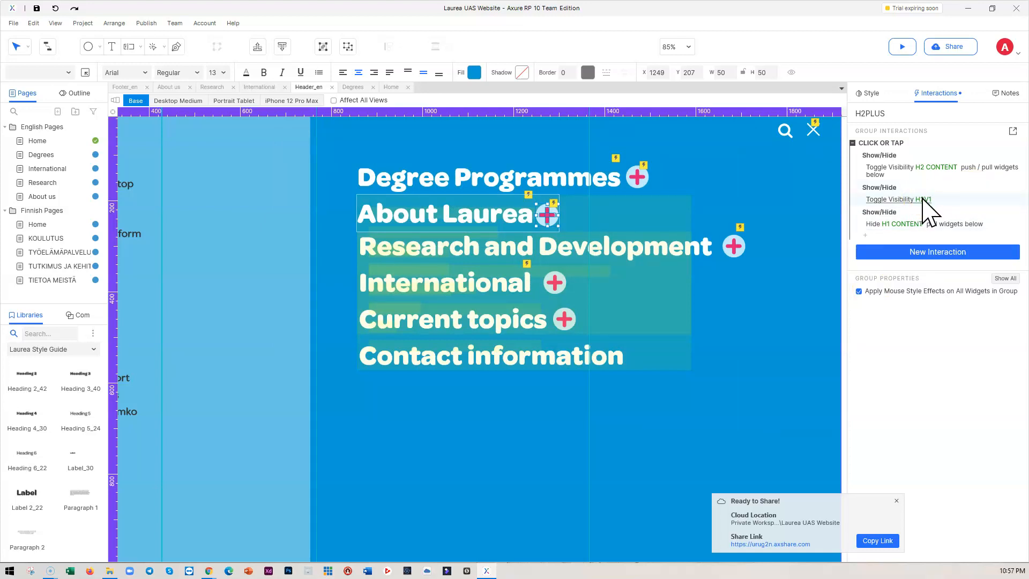
Step: Reload the prototype preview in Chrome, test the Degree Programmes and About Laurea toggles in the open menu, and return to Axure RP
left_click(968, 8)
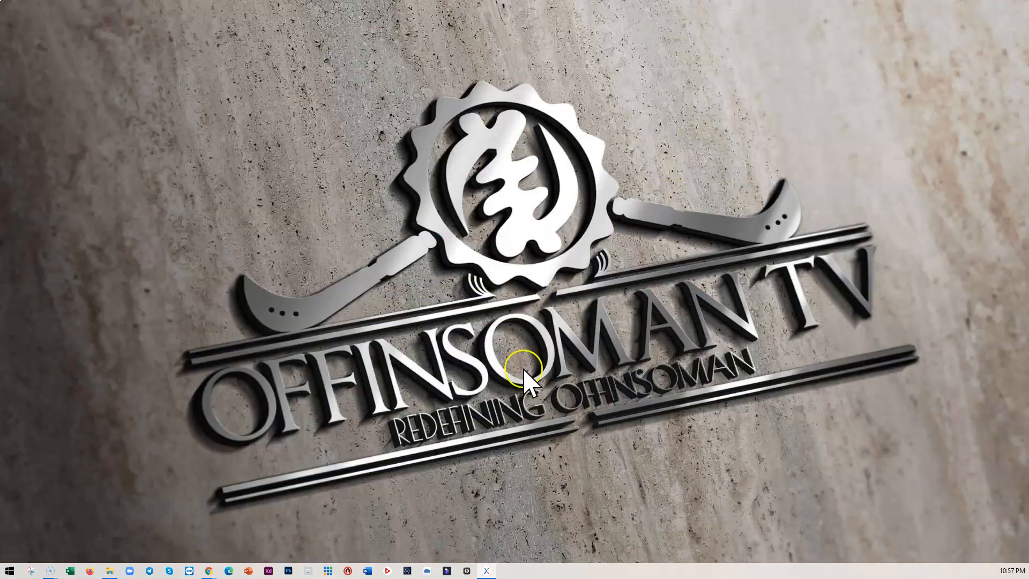
mouse_move(214, 572)
left_click(251, 528)
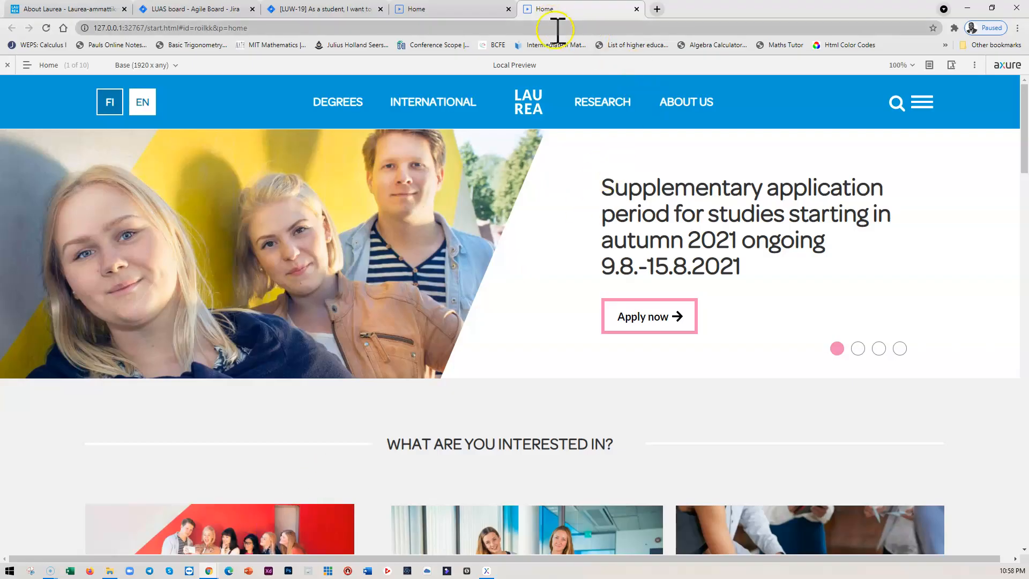
left_click(47, 28)
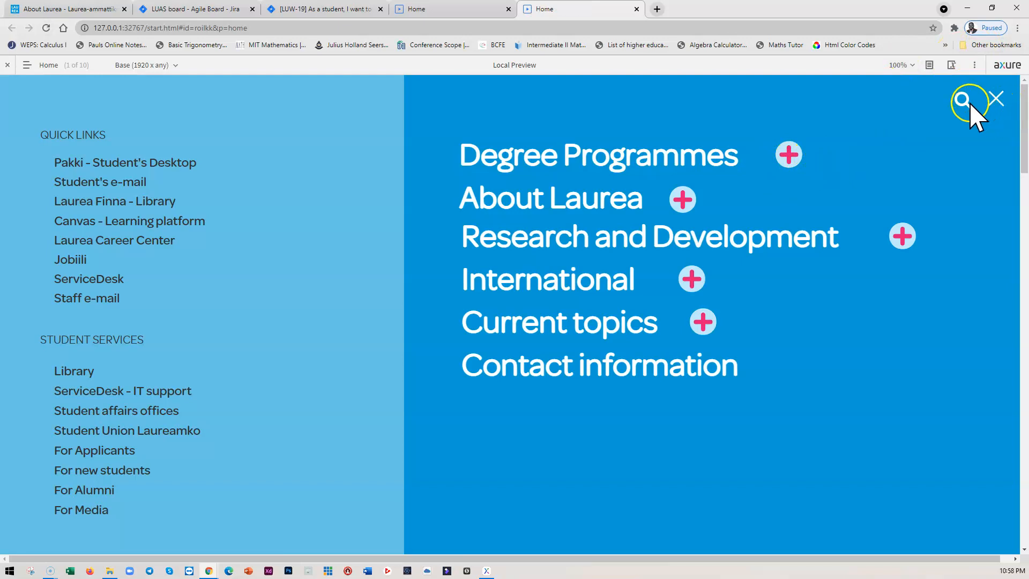
left_click(789, 157)
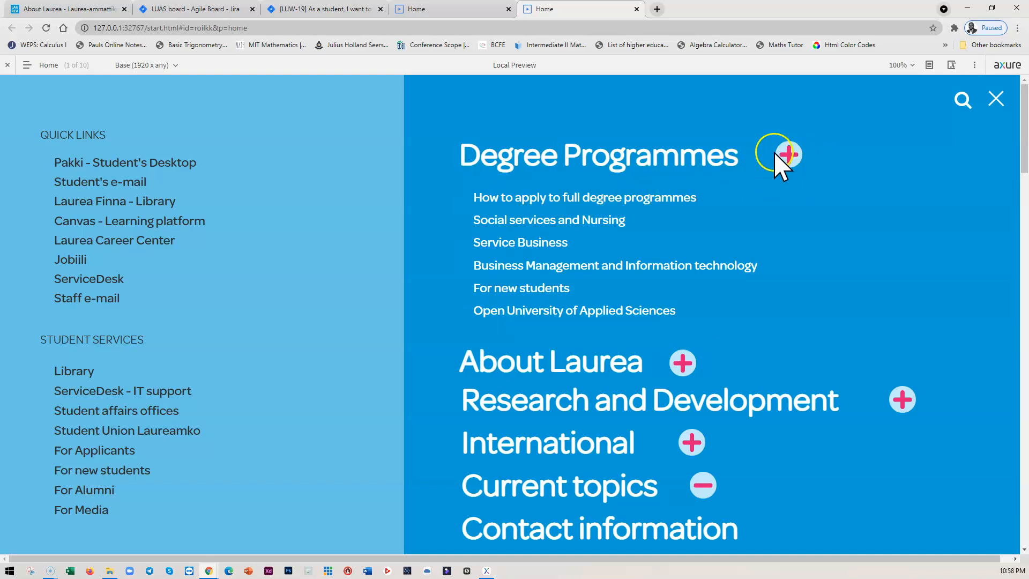
left_click(683, 361)
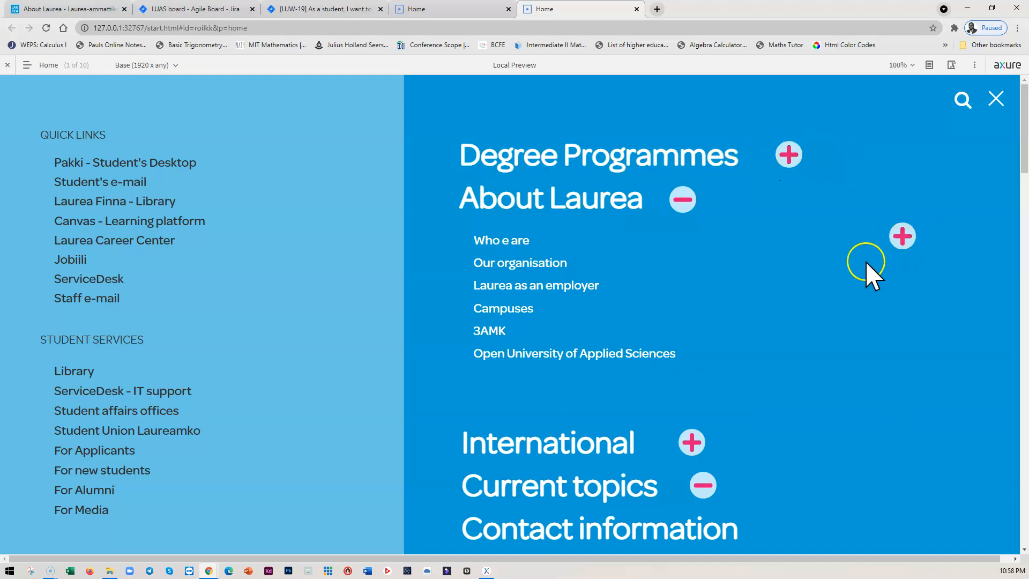
scroll(640, 388, "down", 4)
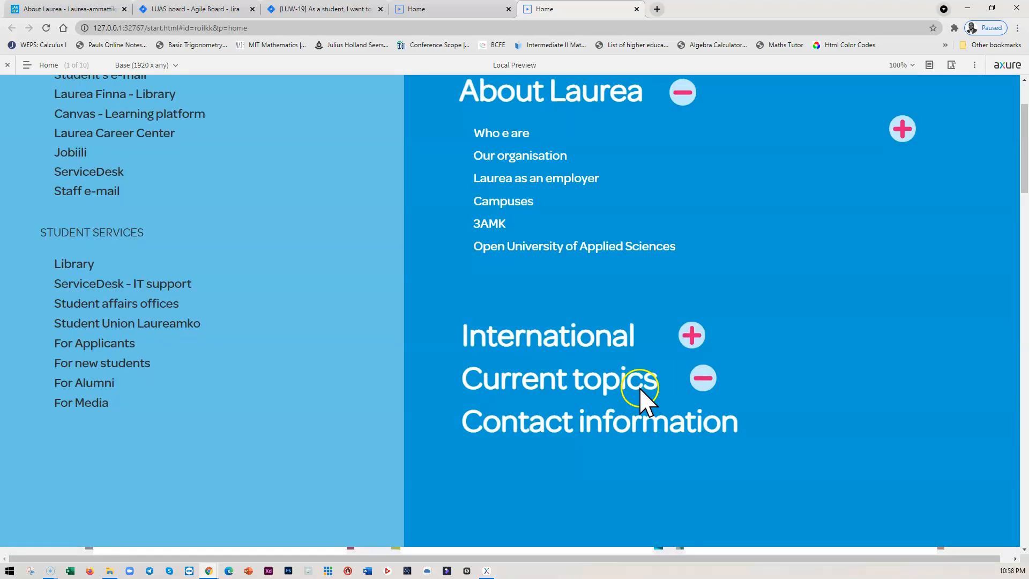
scroll(639, 363, "up", 3)
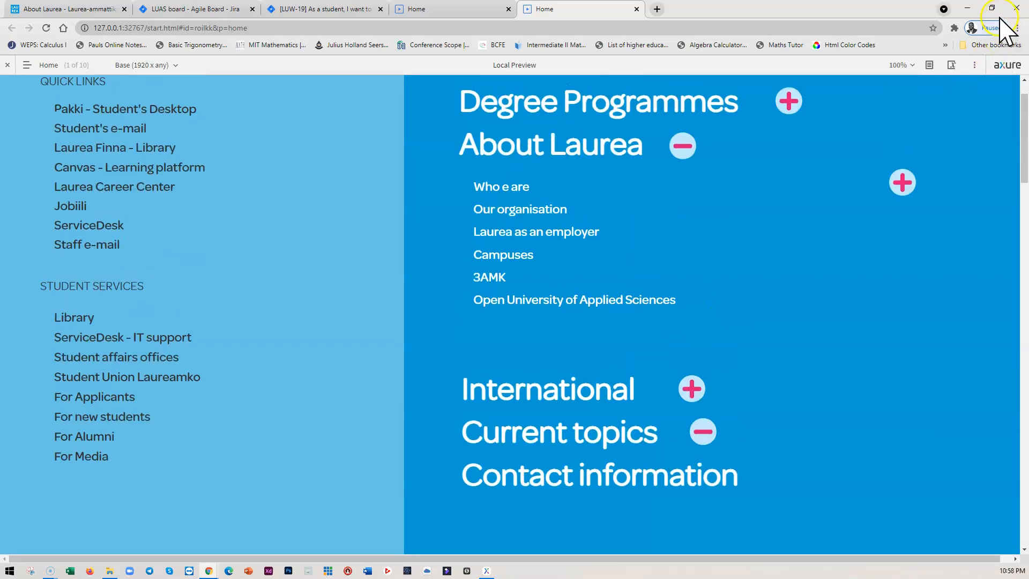
left_click(967, 8)
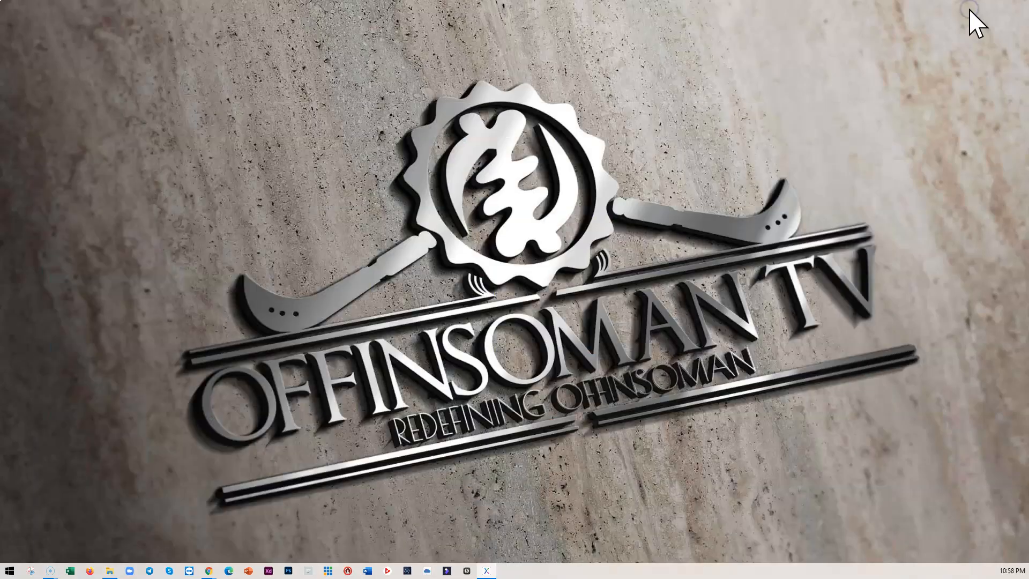
left_click(486, 571)
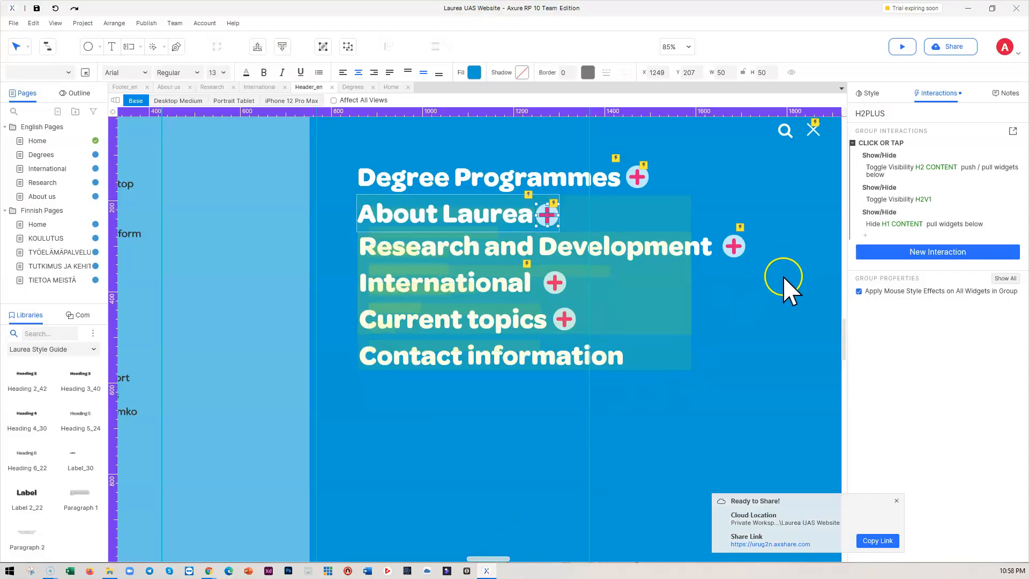
Step: Move the Research and Development heading group slightly down to even its spacing between About Laurea and International
left_click(741, 173)
left_click(461, 176)
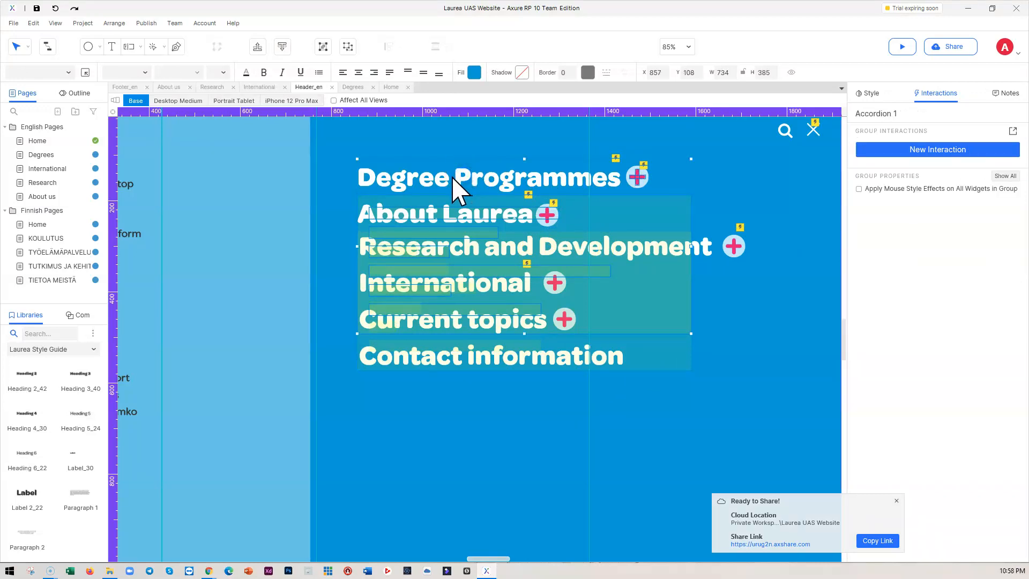
left_click(704, 246)
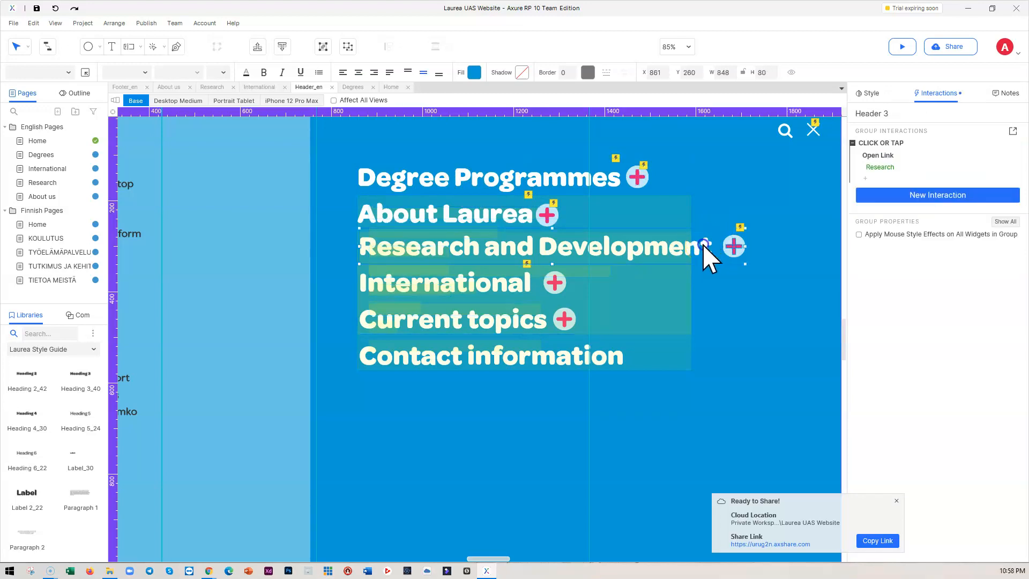
left_click_drag(706, 245, 708, 248)
left_click(735, 209)
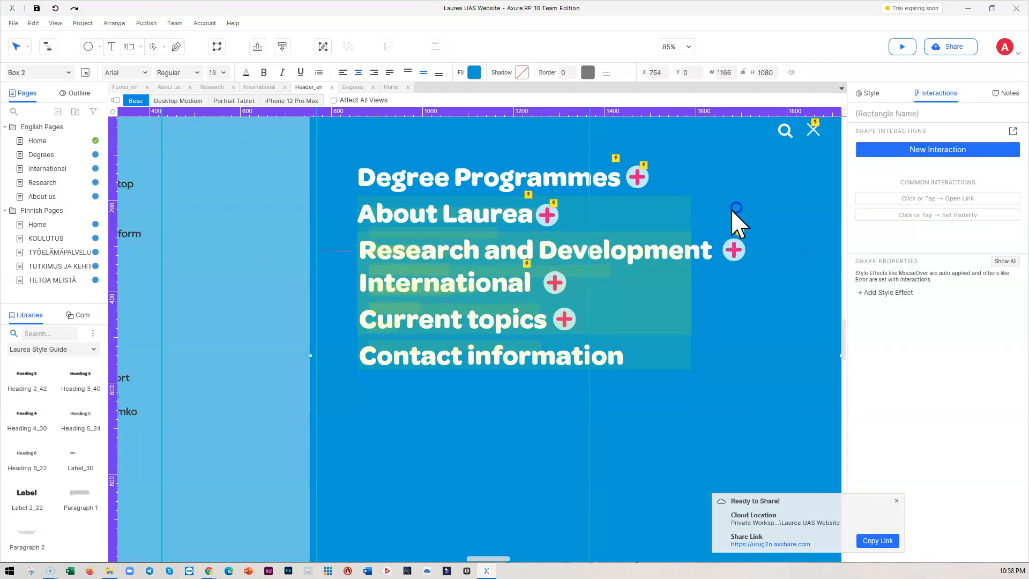
Step: Examine the Accordion 1 and accordion 2 groups, the H1PLUS toggle actions and the H1V1 shape beside Degree Programmes
left_click(504, 216)
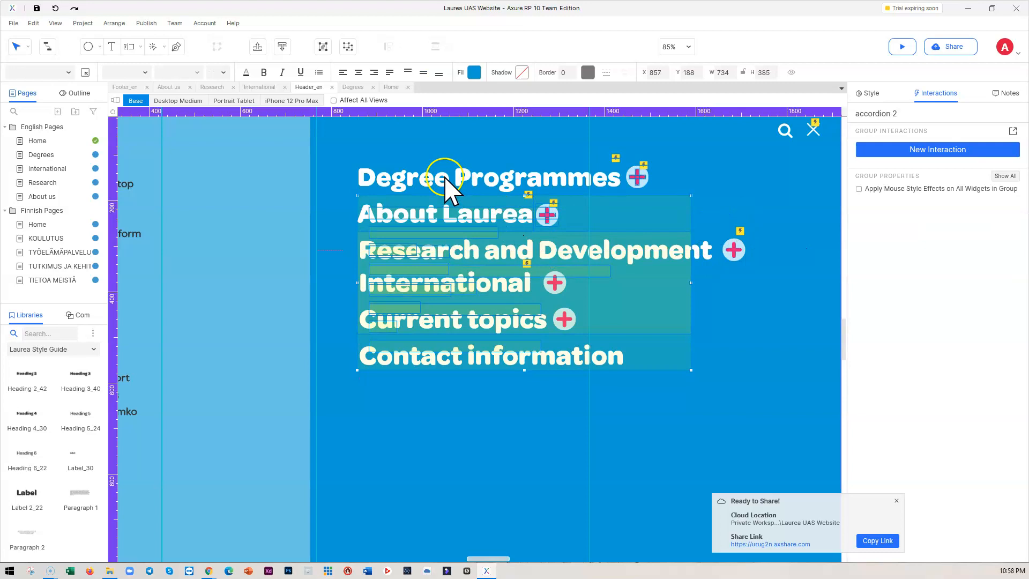
left_click(371, 209)
left_click(363, 209, "ctrl")
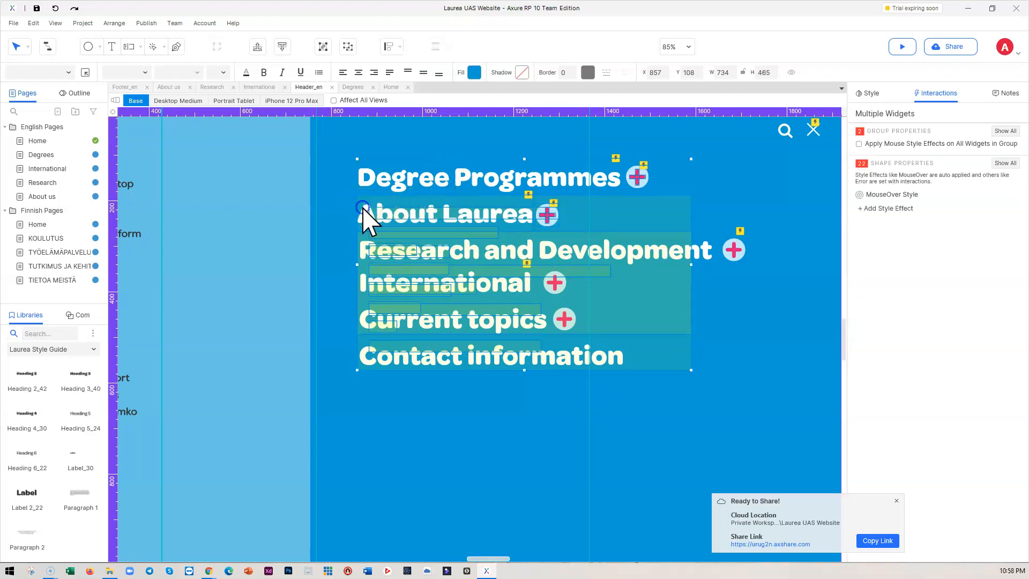
left_click(337, 203)
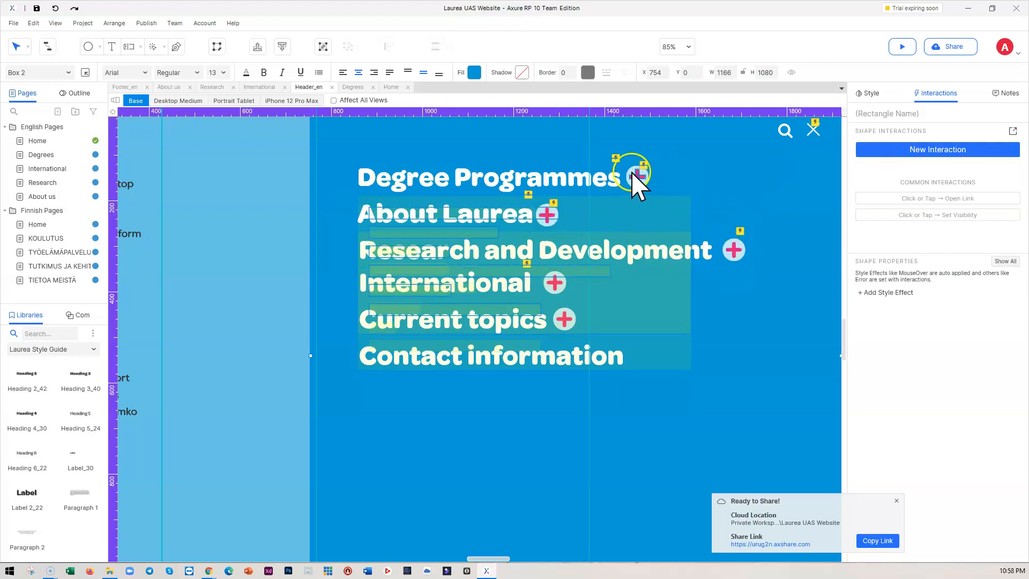
left_click(639, 184)
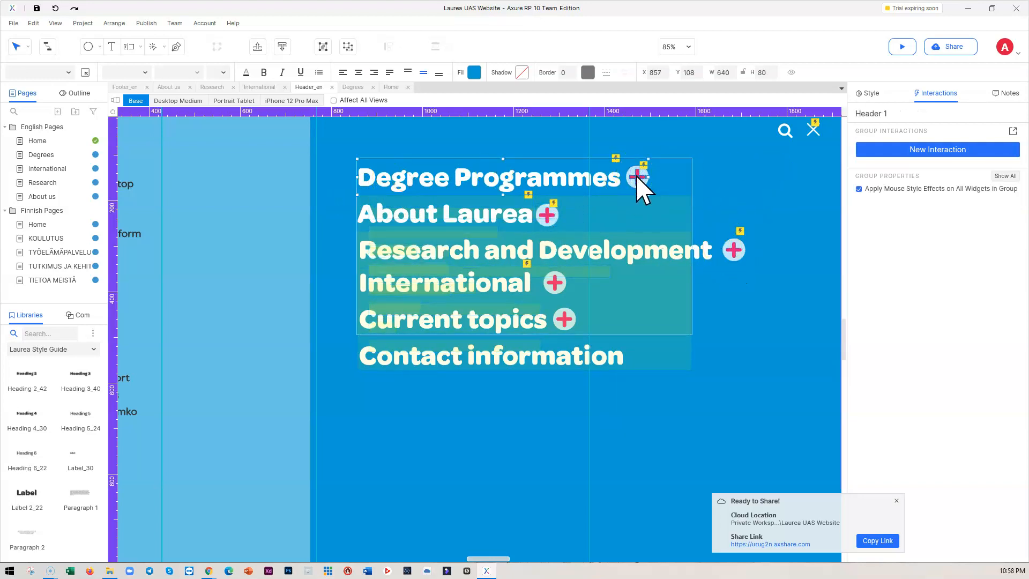
left_click(636, 176)
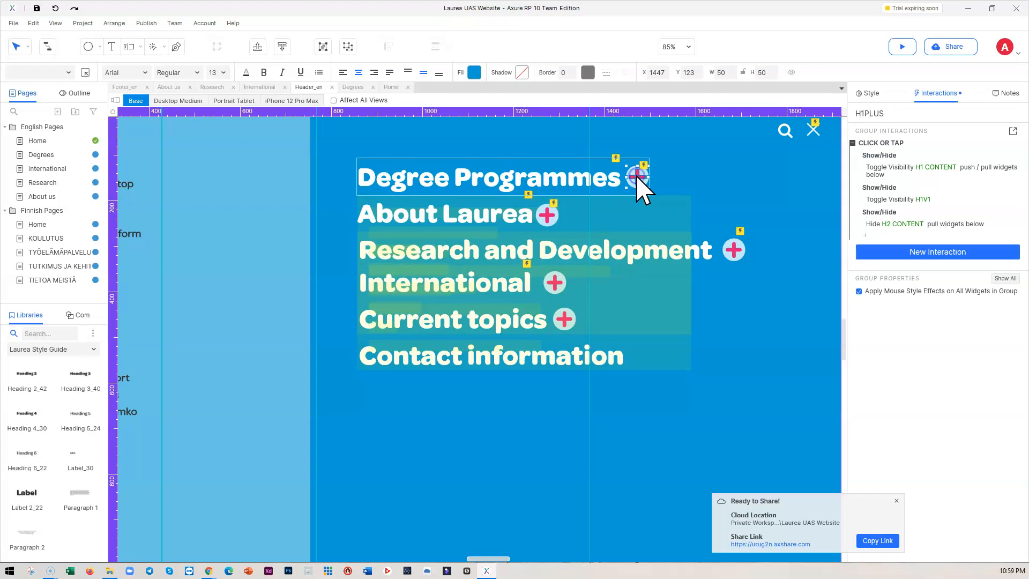
left_click(913, 201)
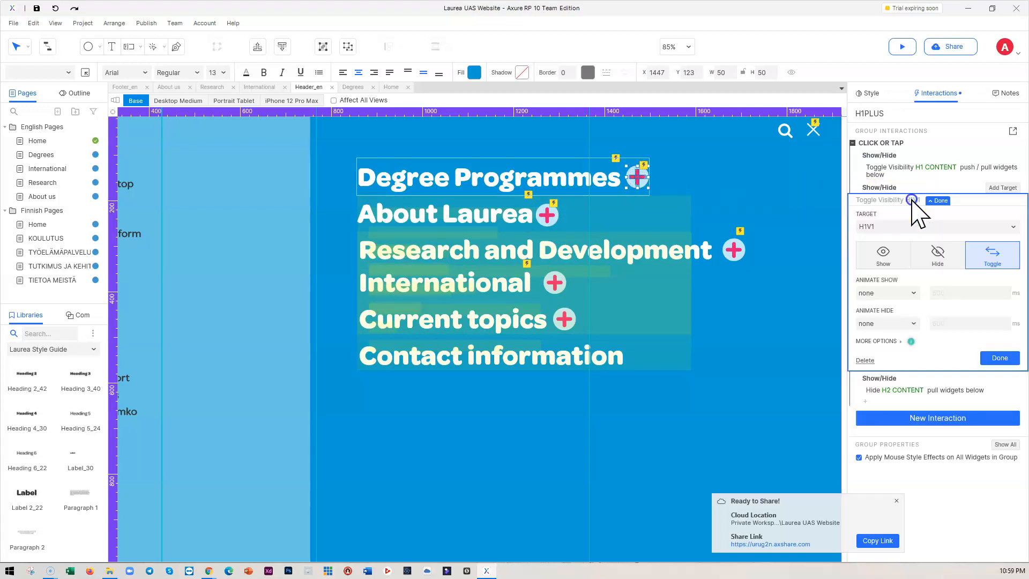
left_click(637, 178)
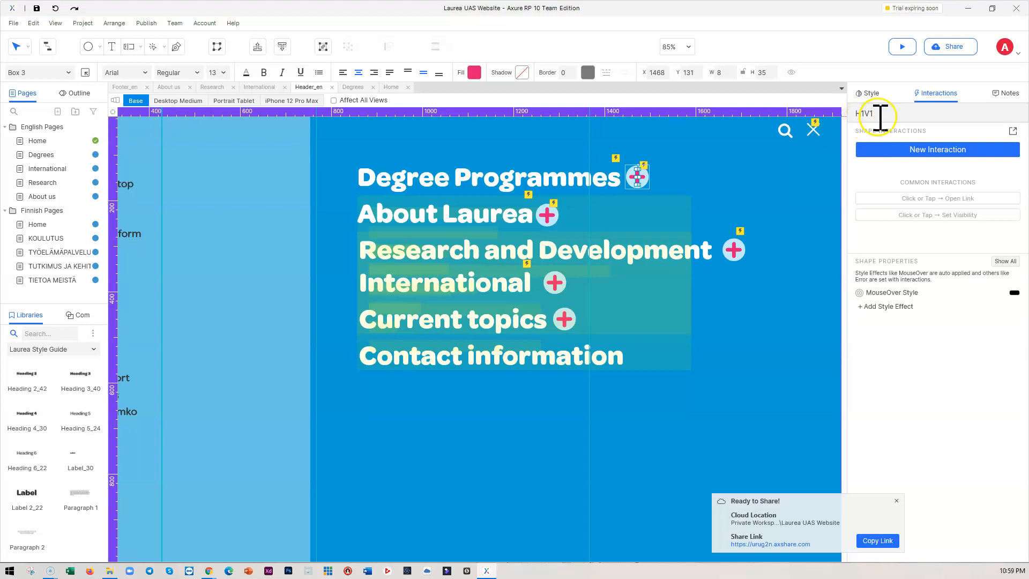
left_click(640, 176)
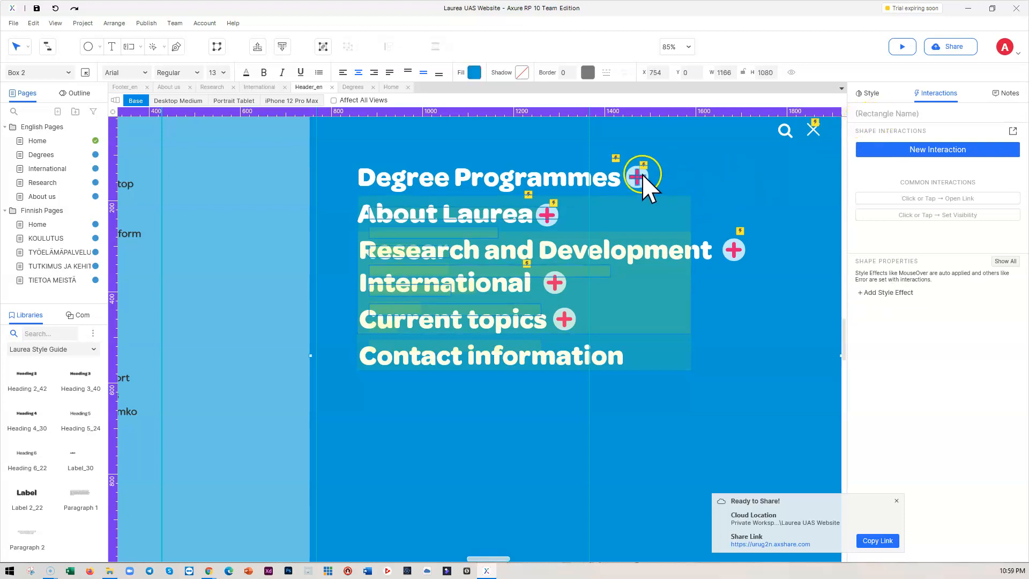
left_click(638, 177)
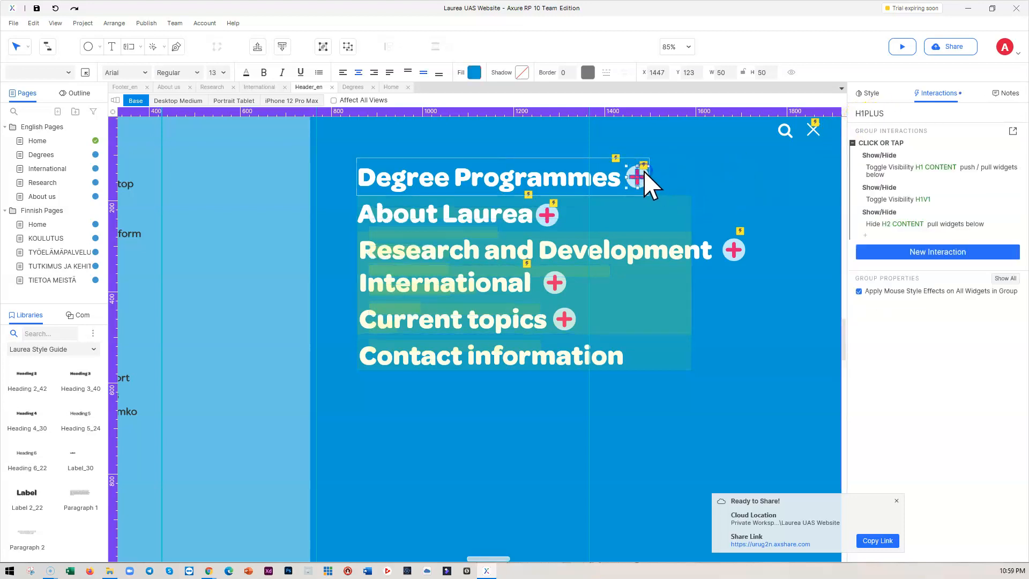
Step: Try the Hide option on H1PLUS's H1V1 visibility action, then return it to Toggle and save the interaction
left_click(926, 200)
double_click(926, 200)
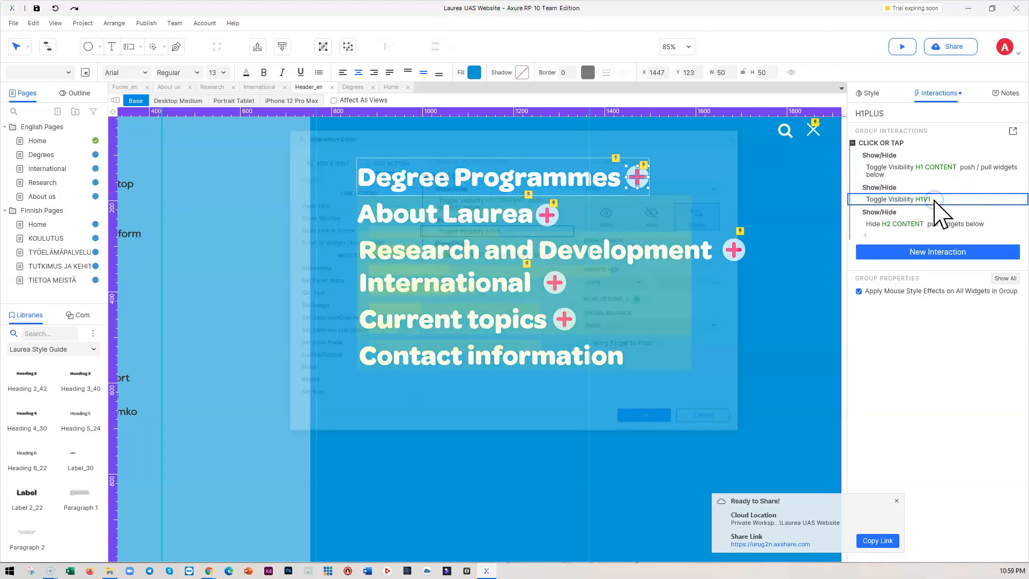
left_click(657, 215)
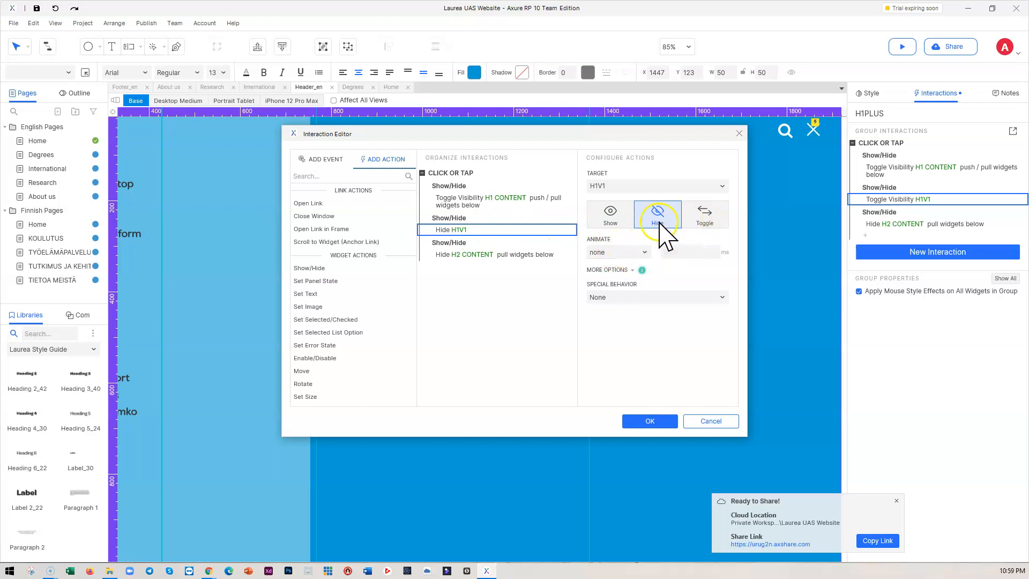
left_click(700, 221)
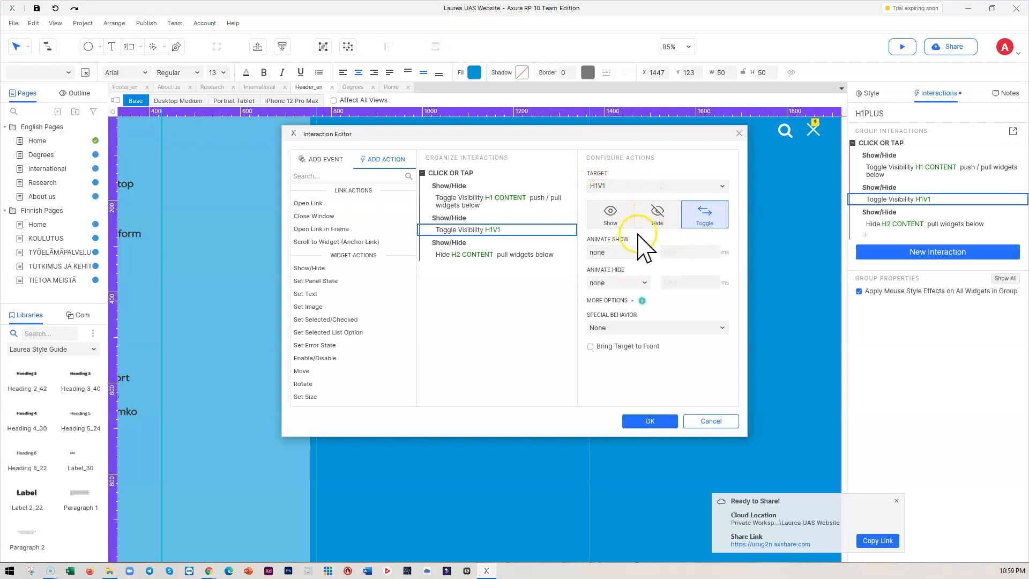
left_click(609, 300)
left_click(608, 300)
left_click(650, 421)
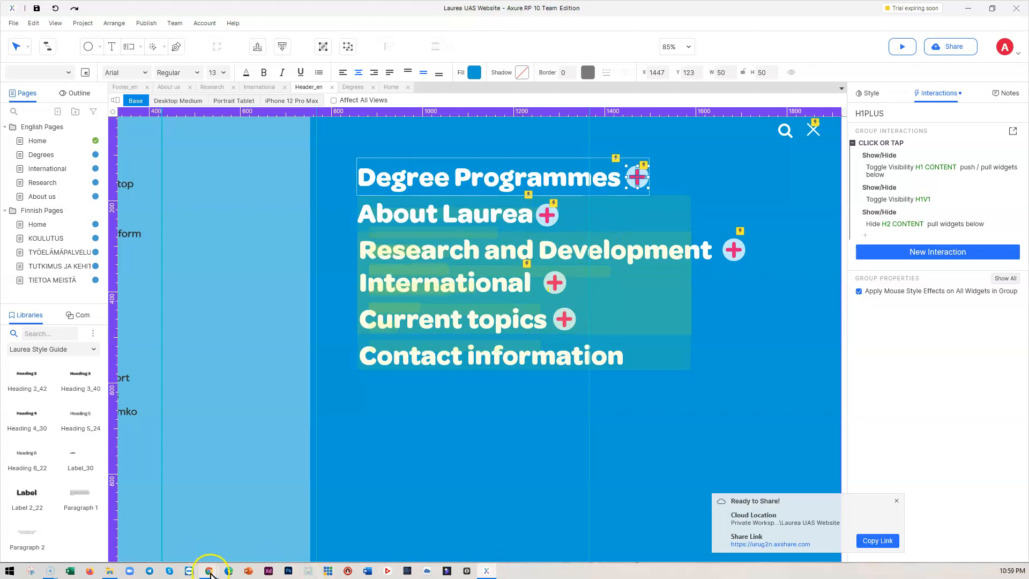
Step: Switch to the Chrome preview, test the About Laurea and Degree Programmes toggles repeatedly, and return to Axure RP
mouse_move(209, 570)
left_click(254, 535)
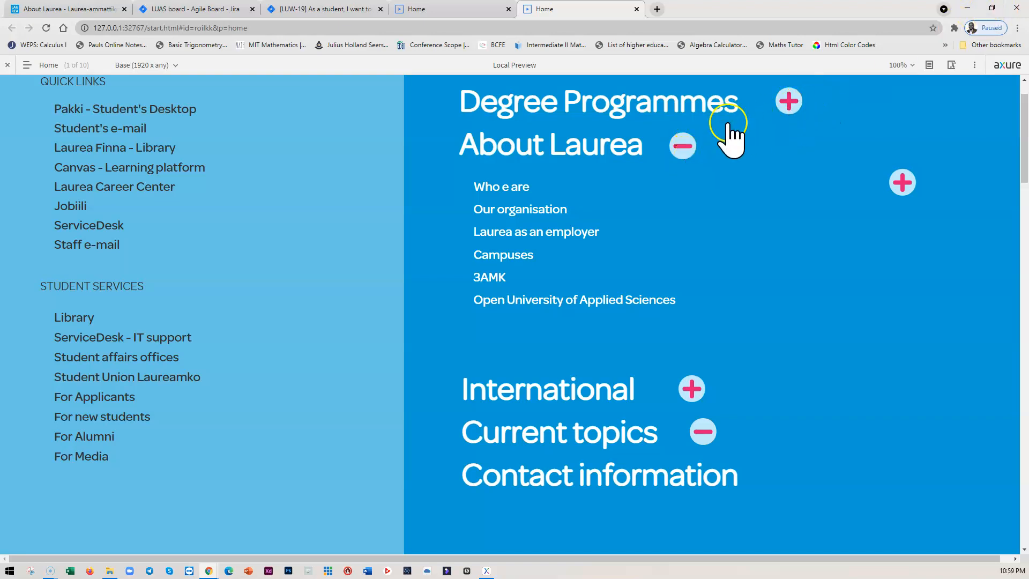
left_click(688, 150)
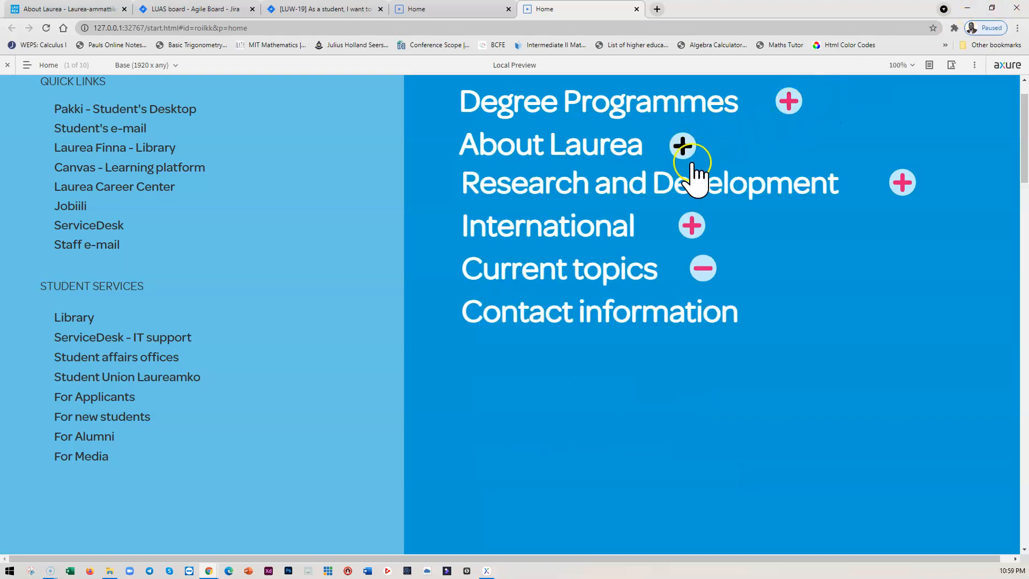
left_click(691, 151)
left_click(689, 149)
left_click(687, 146)
left_click(686, 145)
left_click(788, 100)
left_click(788, 101)
left_click(788, 101)
left_click(967, 7)
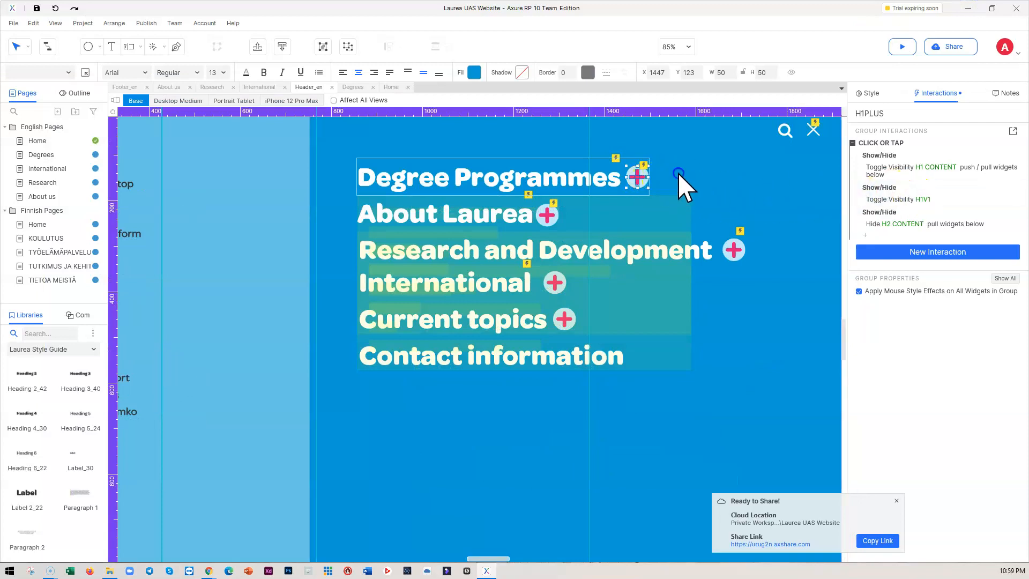
Step: Compare the Show/Hide actions of the H1PLUS group beside Degree Programmes with those of H2PLUS beside About Laurea
left_click(677, 172)
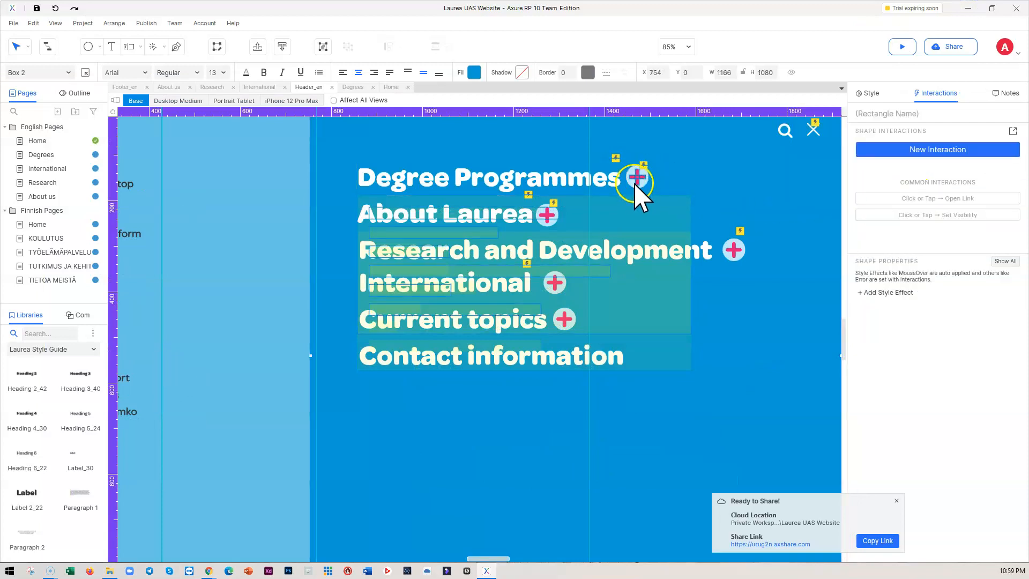
left_click(638, 177)
left_click(640, 177)
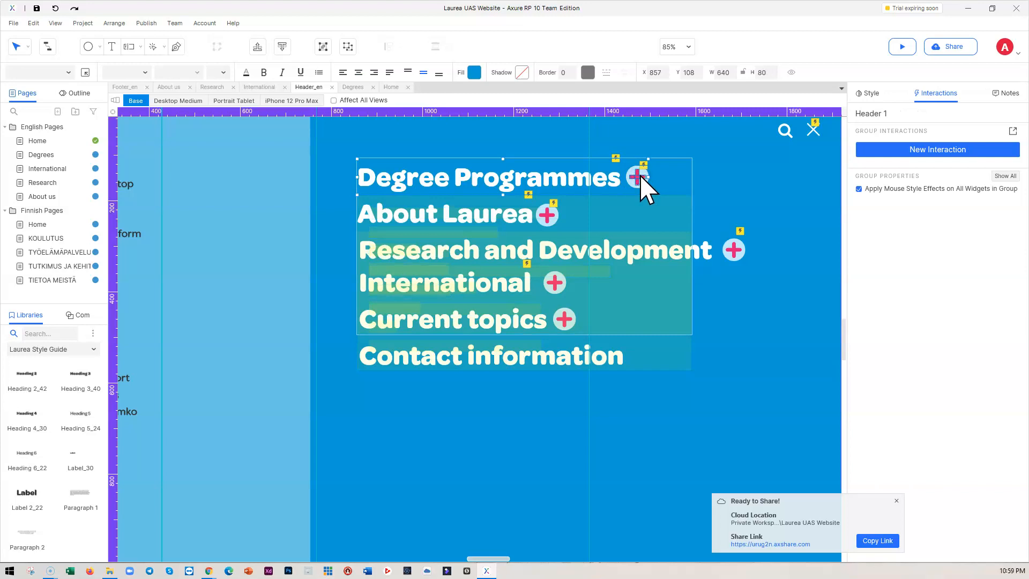
left_click(641, 177)
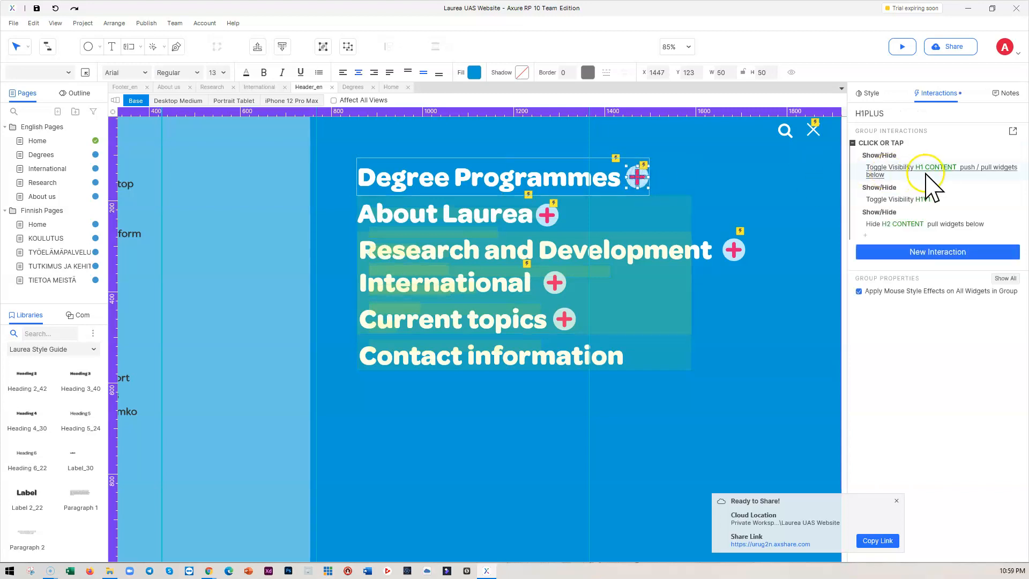
left_click(548, 216)
left_click(549, 214)
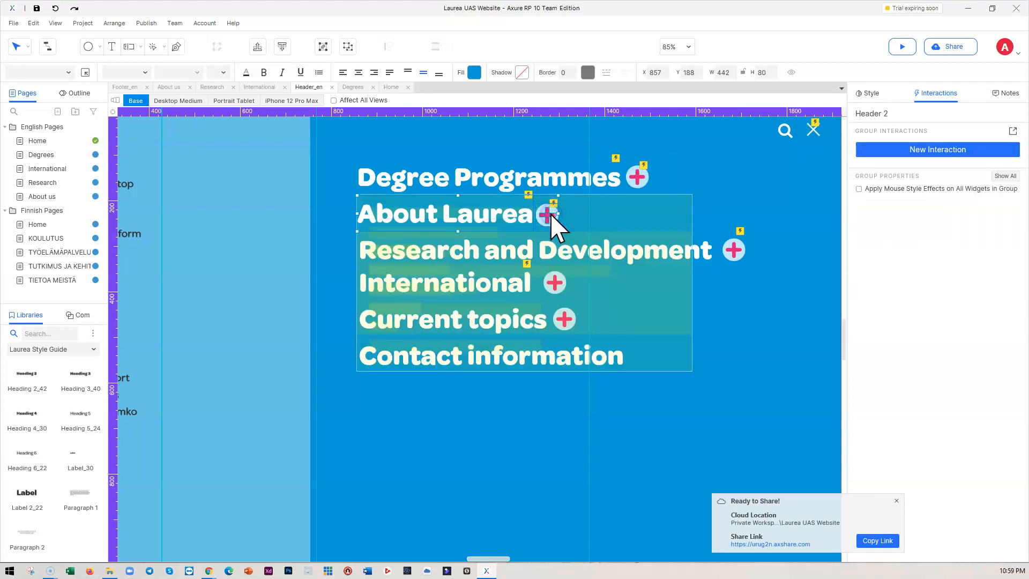
left_click(548, 216)
left_click(925, 200)
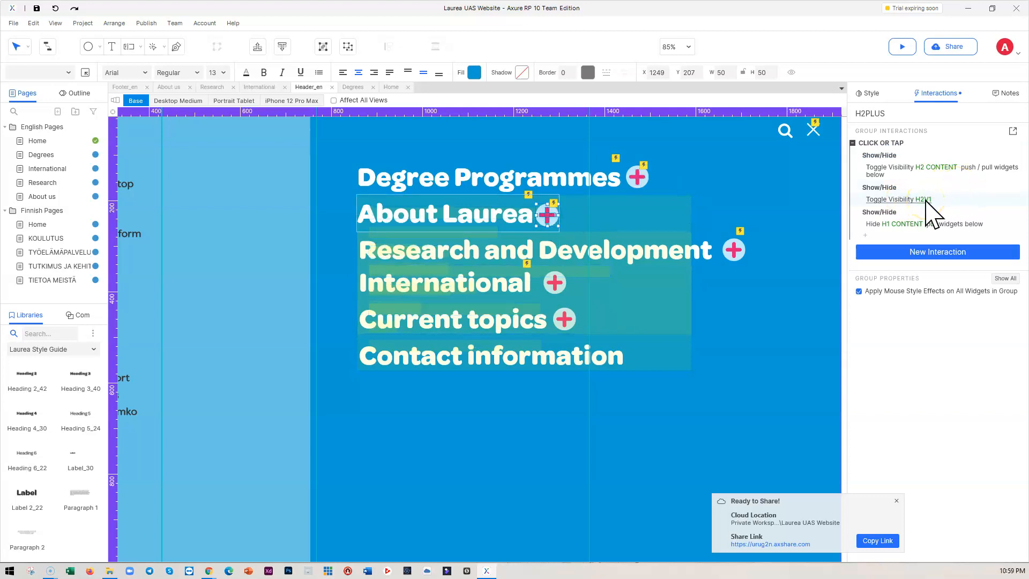
left_click(639, 179)
left_click(638, 180)
left_click(636, 178)
left_click(895, 169)
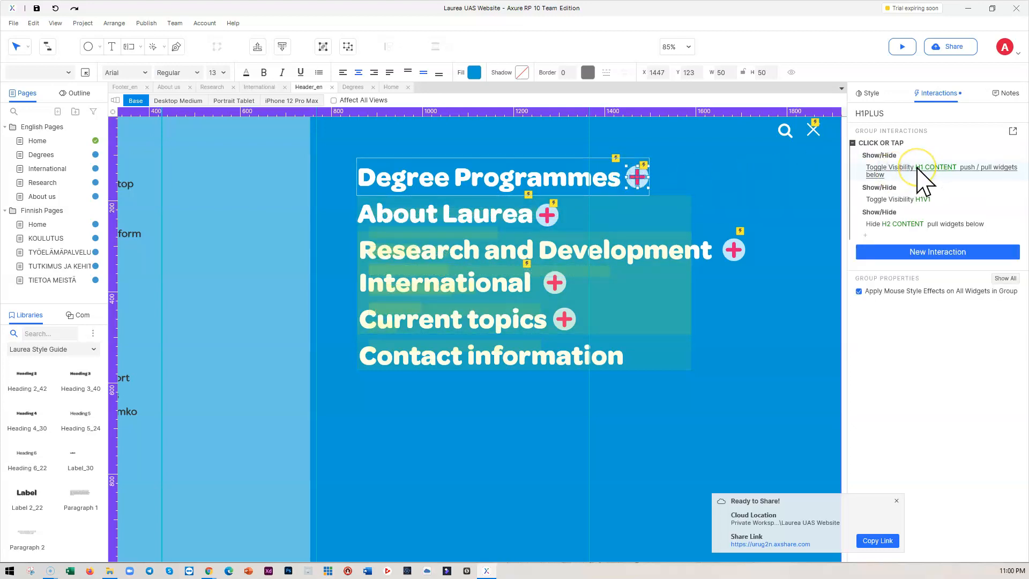
left_click(881, 194)
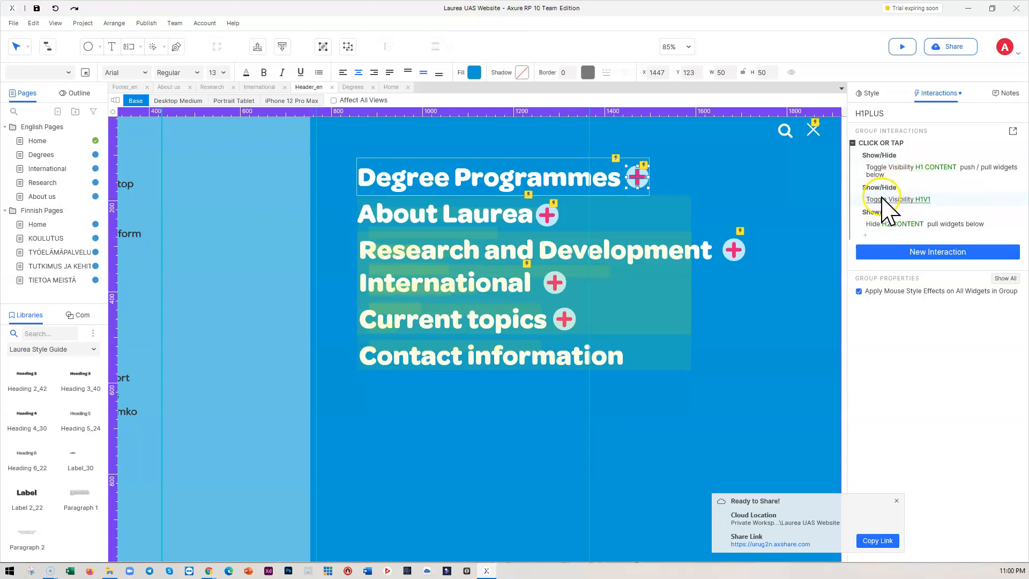
left_click(919, 223)
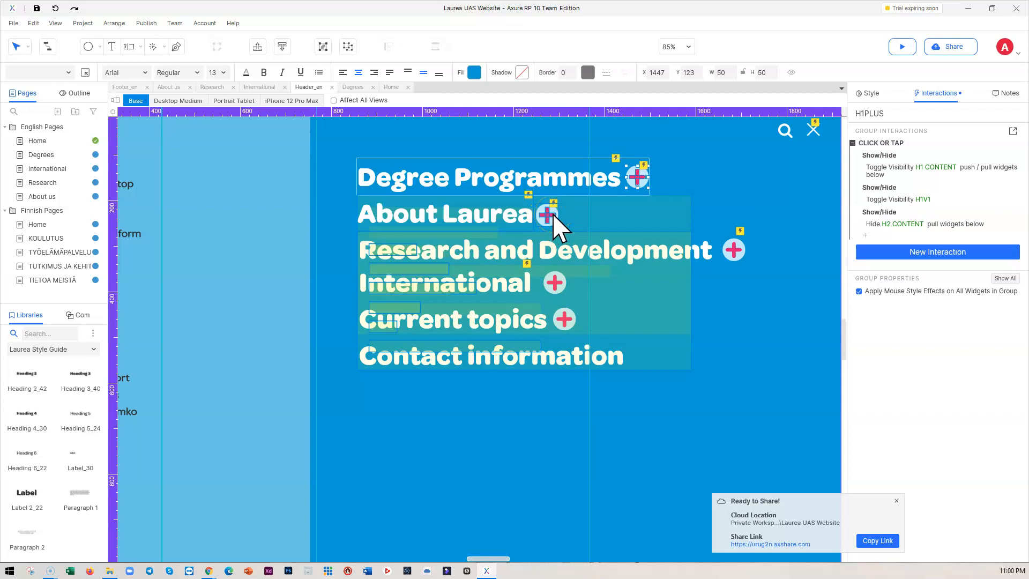
Step: Launch a fresh prototype preview in Chrome, close the extra preview tabs and test the Degree Programmes toggle
left_click(901, 47)
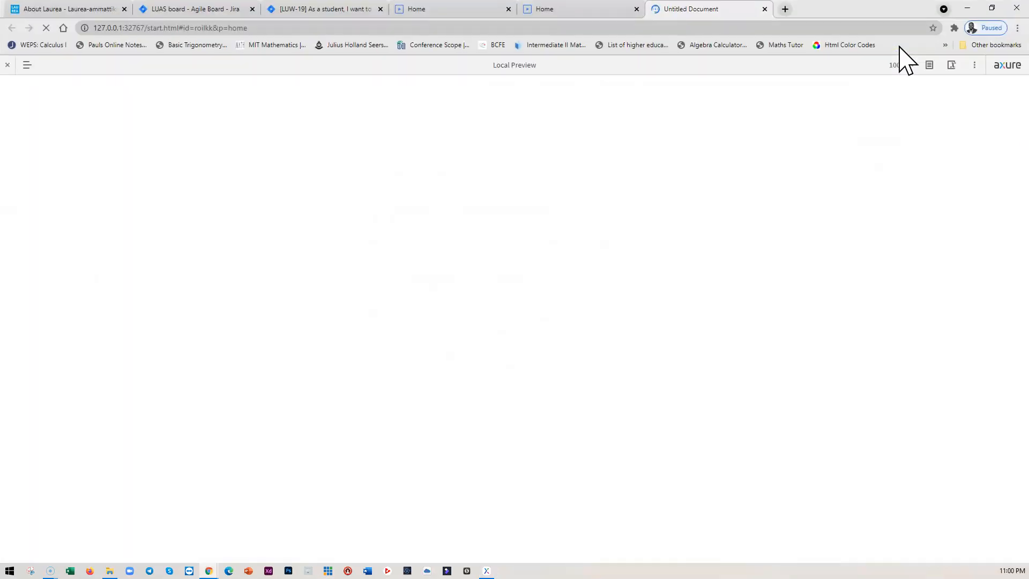
left_click(637, 9)
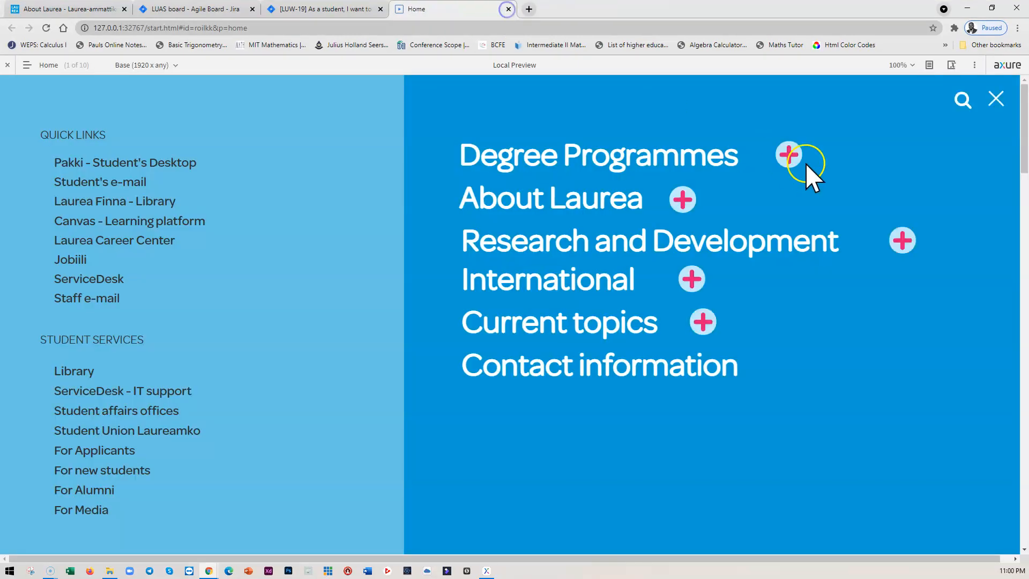
left_click(789, 156)
left_click(790, 157)
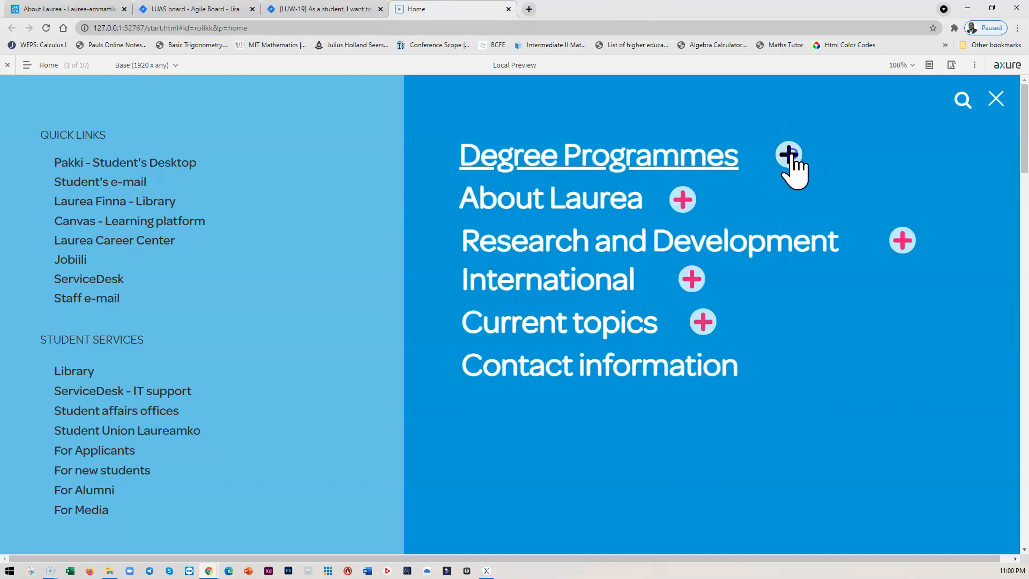
left_click(789, 156)
left_click(789, 155)
Step: Test switching between the About Laurea and Degree Programmes sections in the preview, and return to Axure RP
left_click(685, 198)
left_click(684, 197)
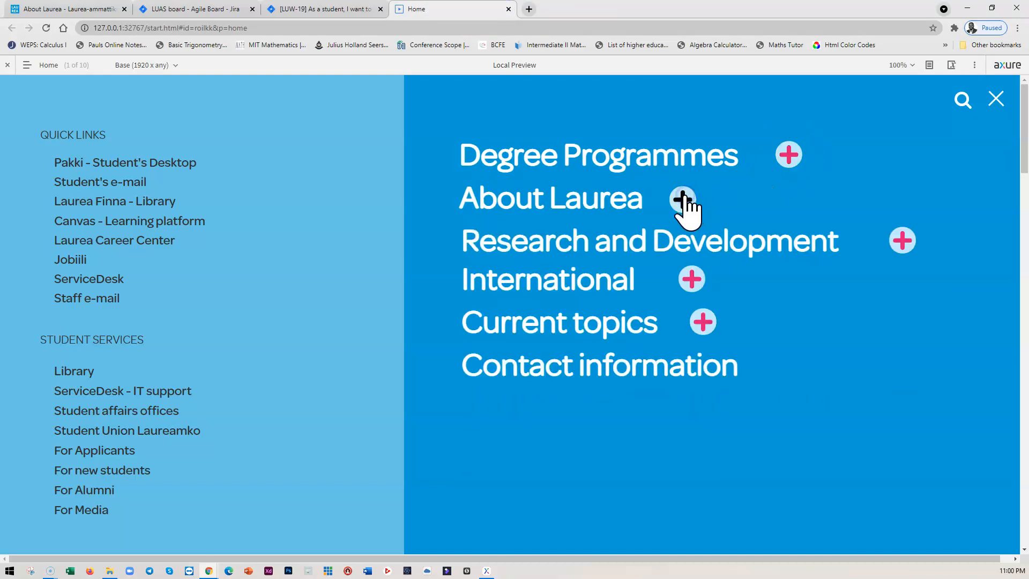
left_click(788, 156)
left_click(682, 363)
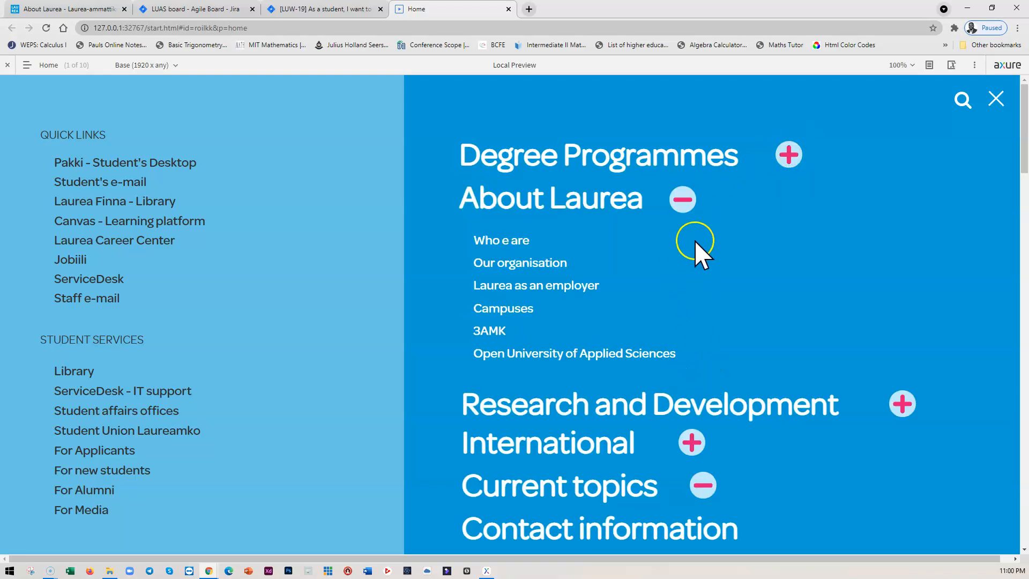
left_click(683, 199)
left_click(683, 200)
left_click(683, 199)
left_click(789, 155)
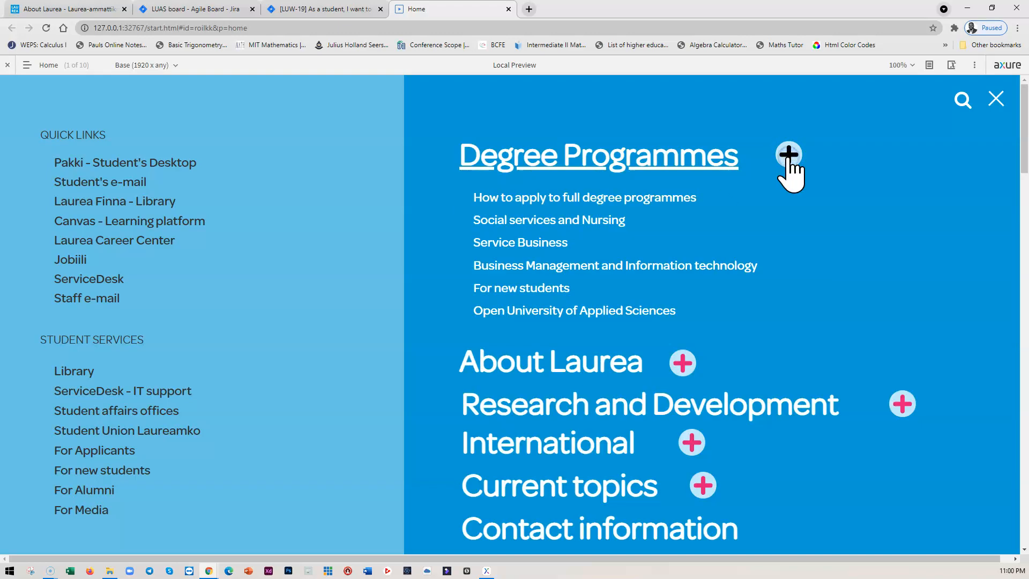
left_click(789, 156)
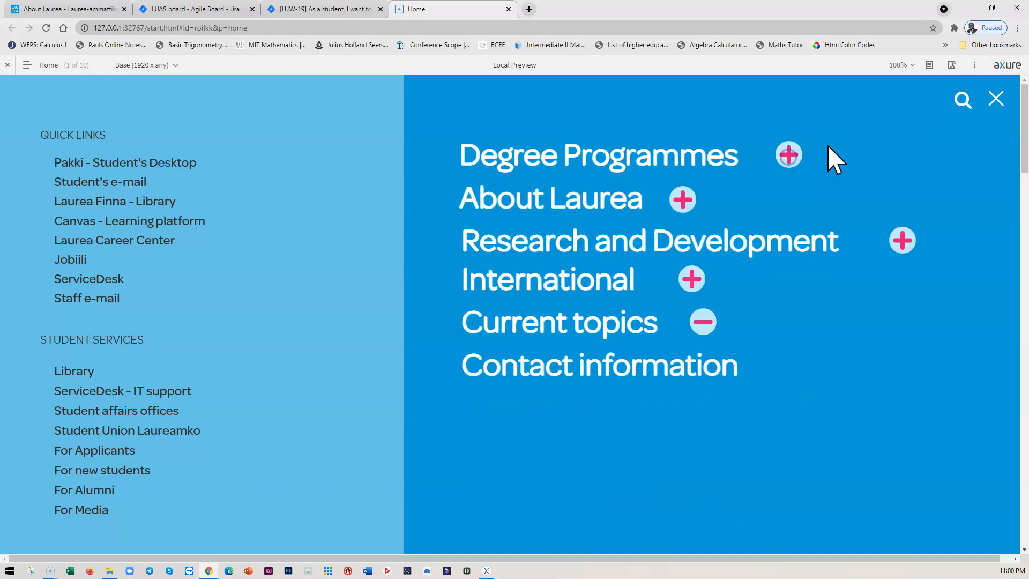
left_click(968, 8)
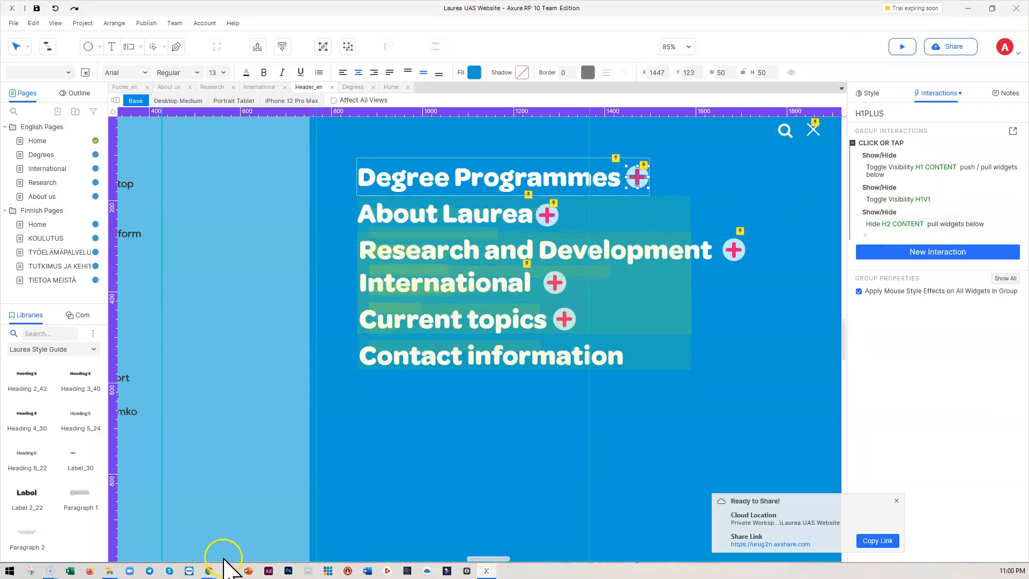
Step: Switch to the live Laurea website in Chrome, examine how the Degree Programmes icon animates when toggled, and return to Axure RP
left_click(207, 569)
left_click(260, 541)
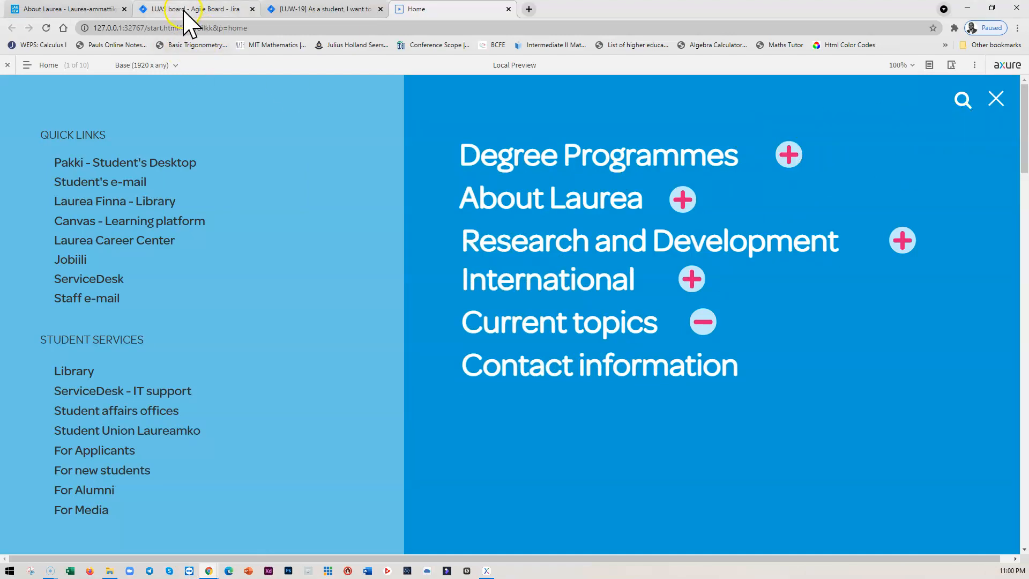
left_click(87, 9)
left_click(689, 129)
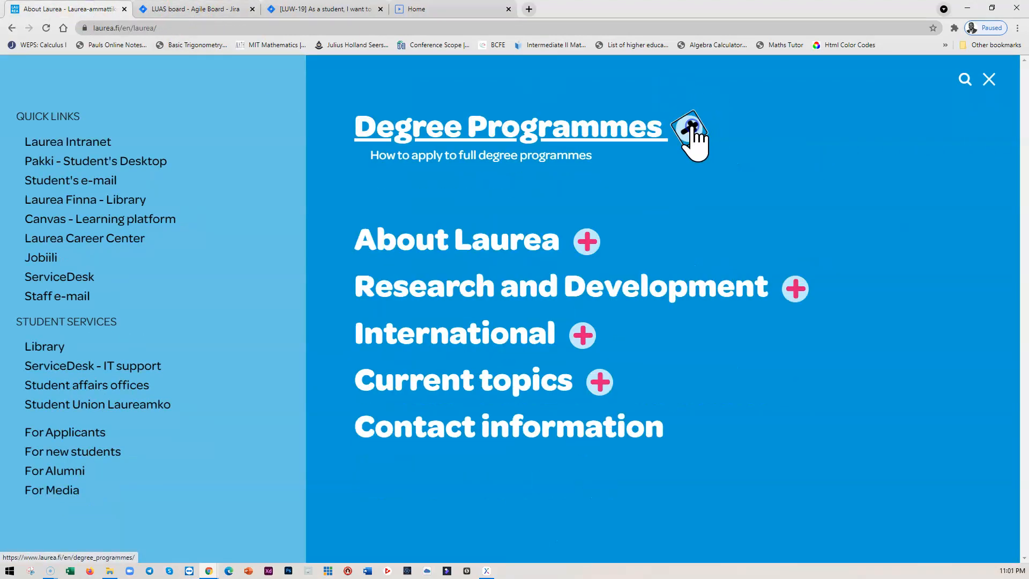
left_click(695, 130)
left_click(694, 130)
left_click(695, 130)
left_click(695, 130)
left_click(694, 130)
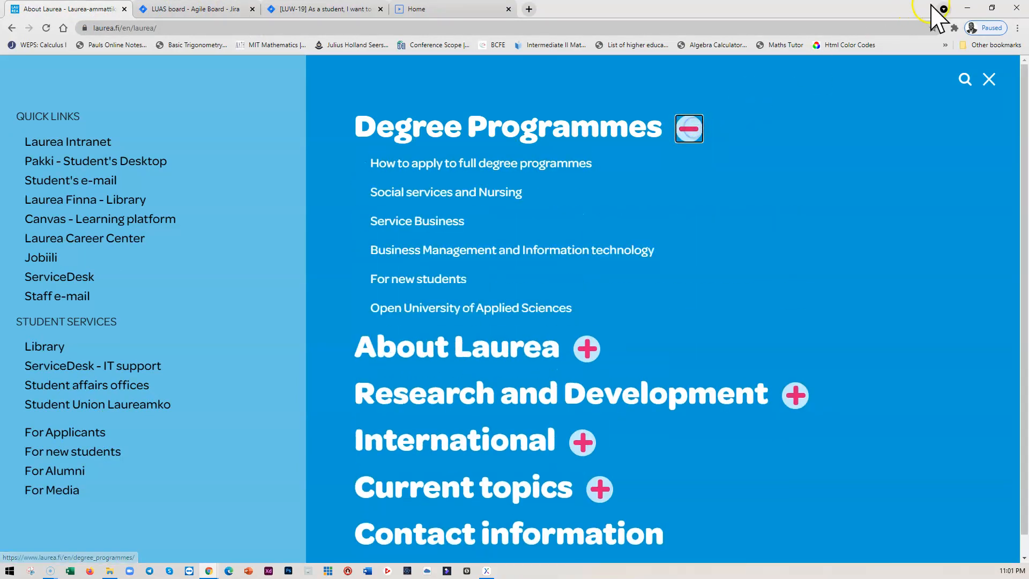
left_click(968, 9)
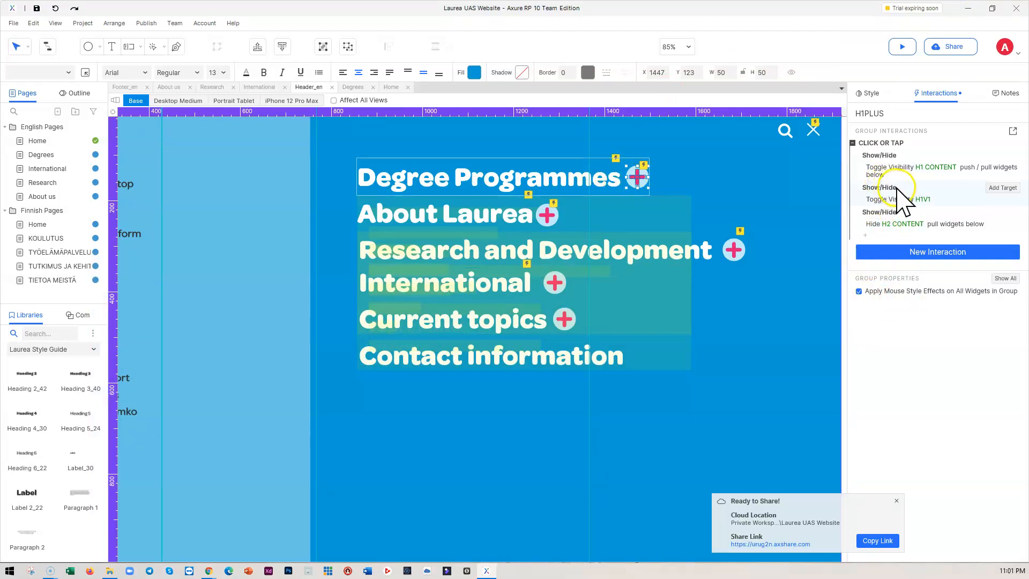
Step: Add a Rotate action to the Degree Programmes plus icon's click interaction, turning the H1PLUS group clockwise by 180°
left_click(870, 235)
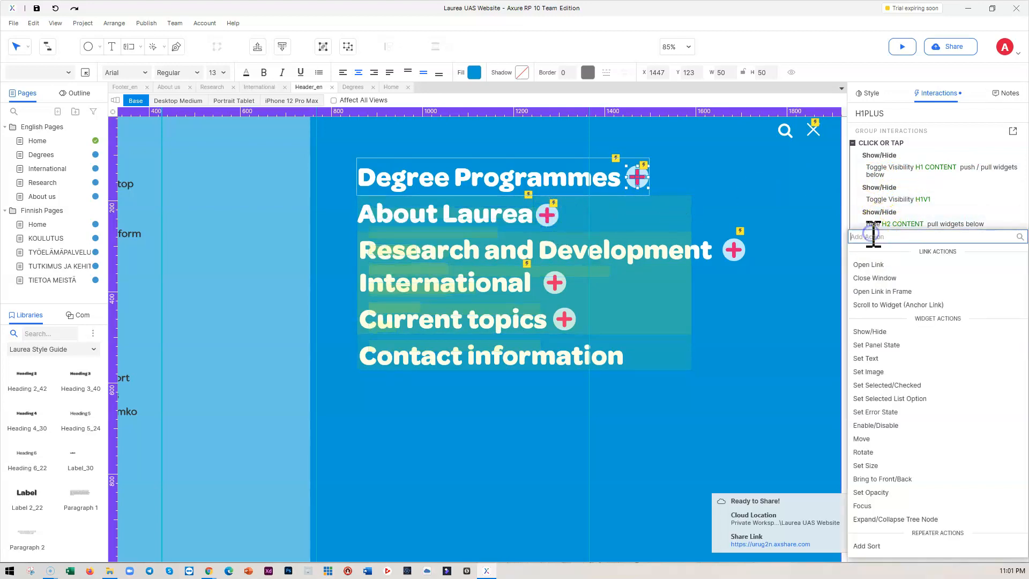
left_click(869, 452)
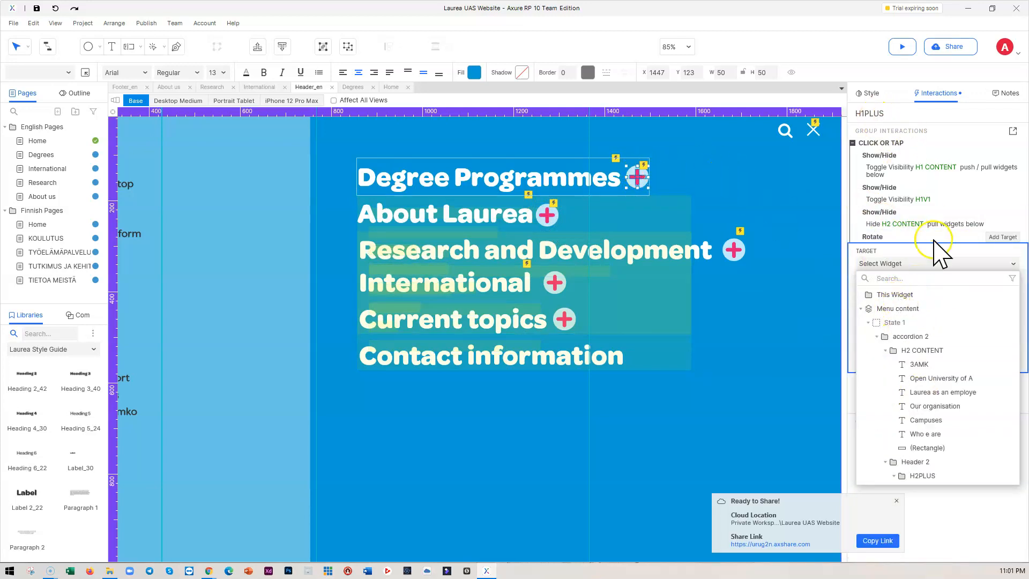
scroll(944, 394, "down", 3)
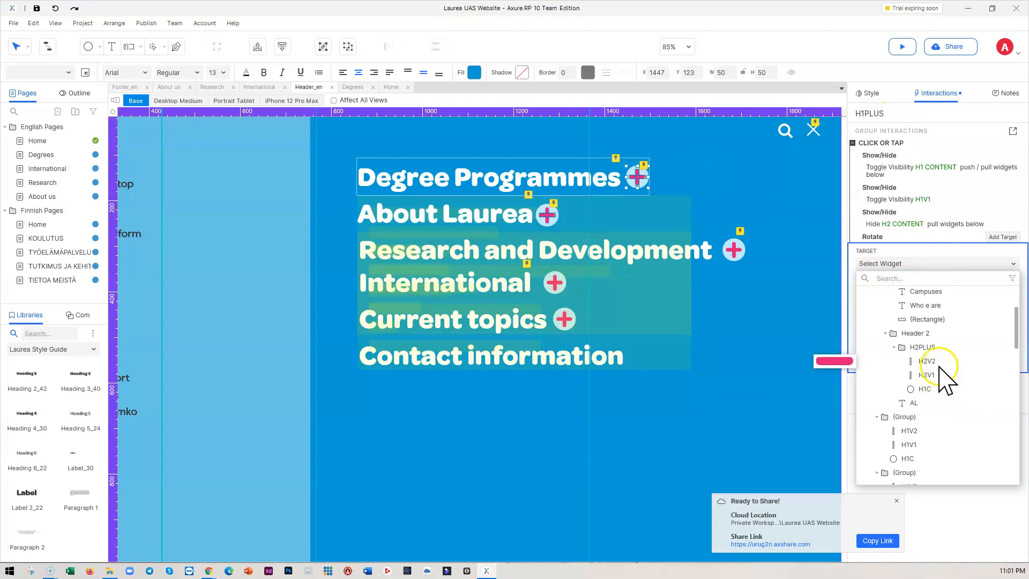
scroll(936, 404, "down", 3)
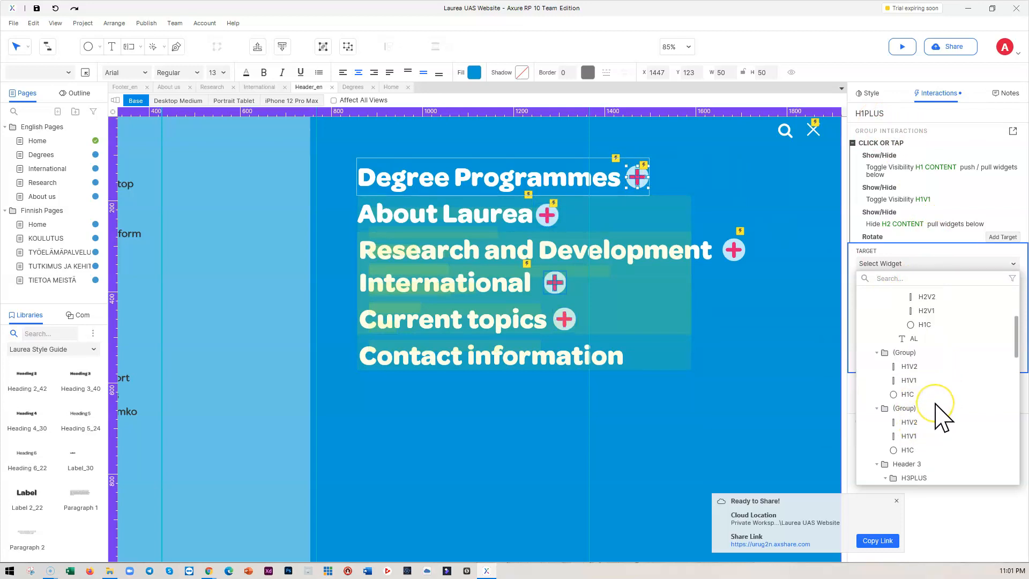
scroll(918, 408, "down", 1)
scroll(917, 423, "up", 4)
scroll(918, 424, "up", 10)
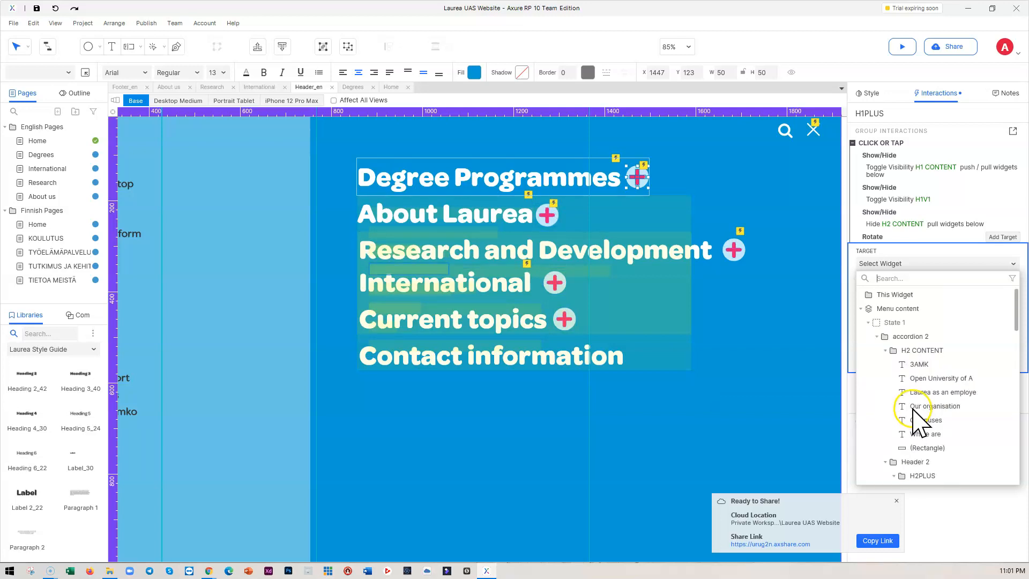
type("H1")
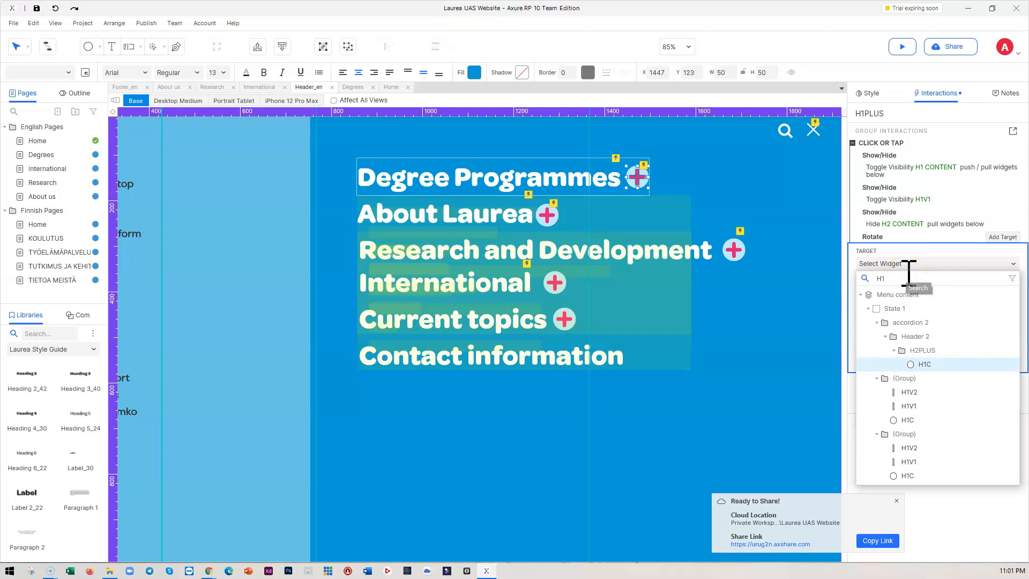
type("PL")
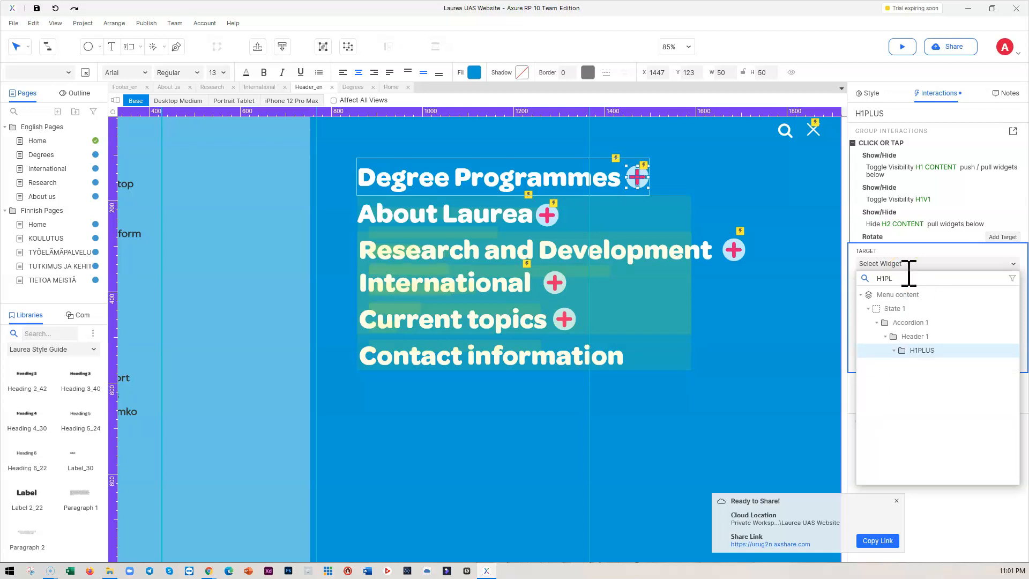
left_click(921, 350)
left_click(970, 309)
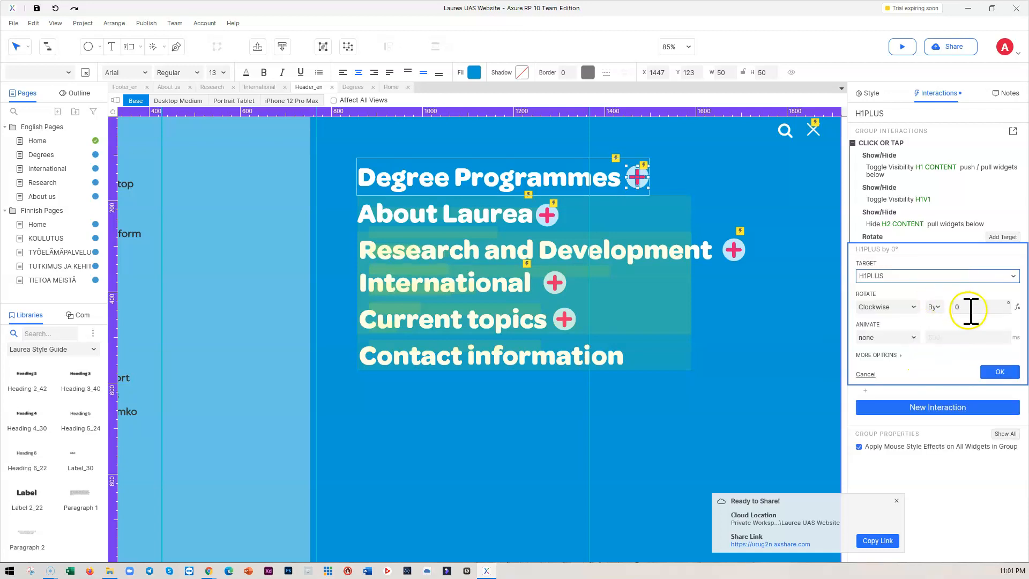
left_click(964, 307)
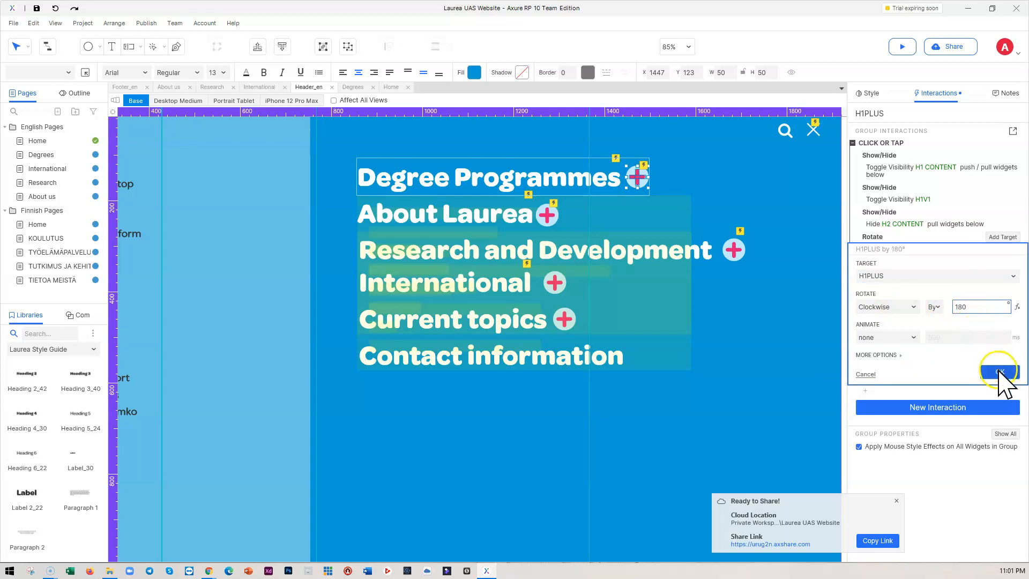
left_click(1000, 374)
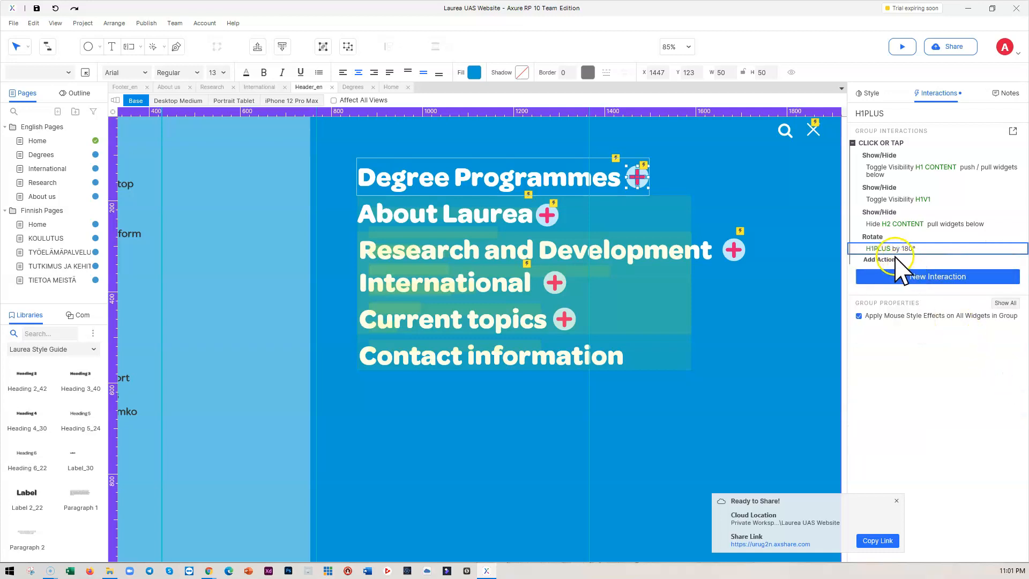
Step: Add a Rotate action to the About Laurea plus icon's click interaction, turning the H2PLUS group clockwise by 180°
left_click(549, 216)
left_click(548, 214)
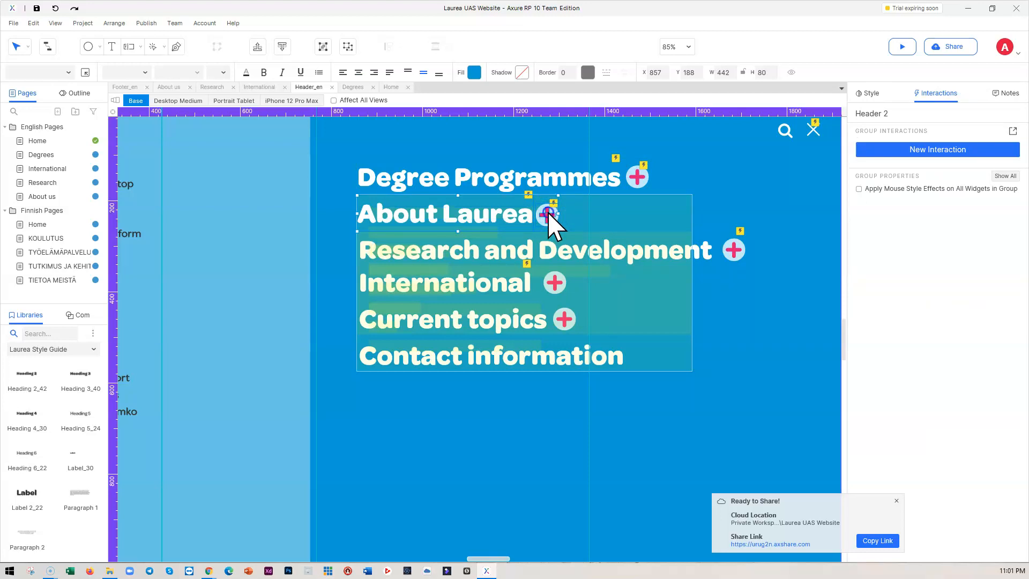
left_click(548, 214)
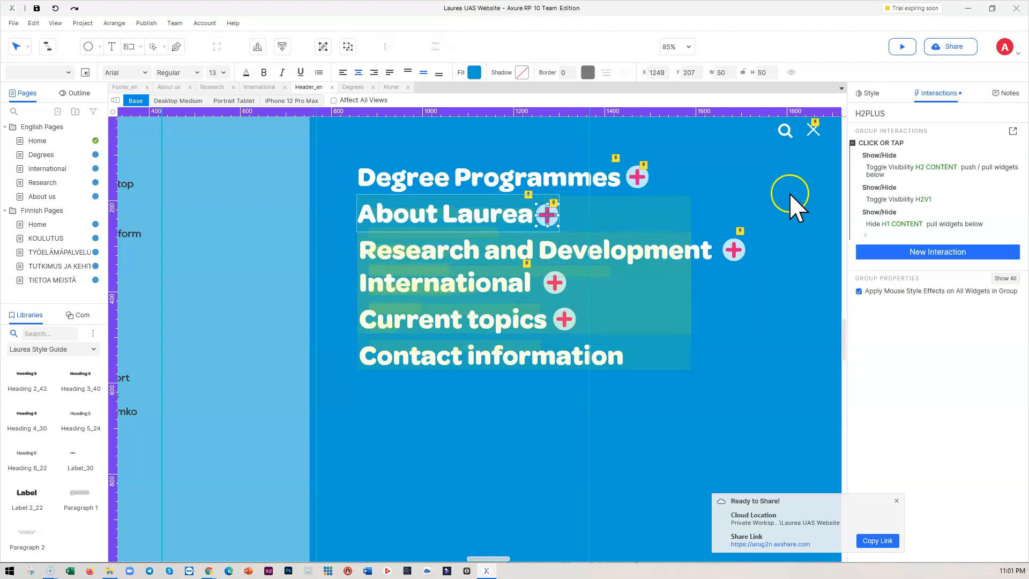
left_click(880, 234)
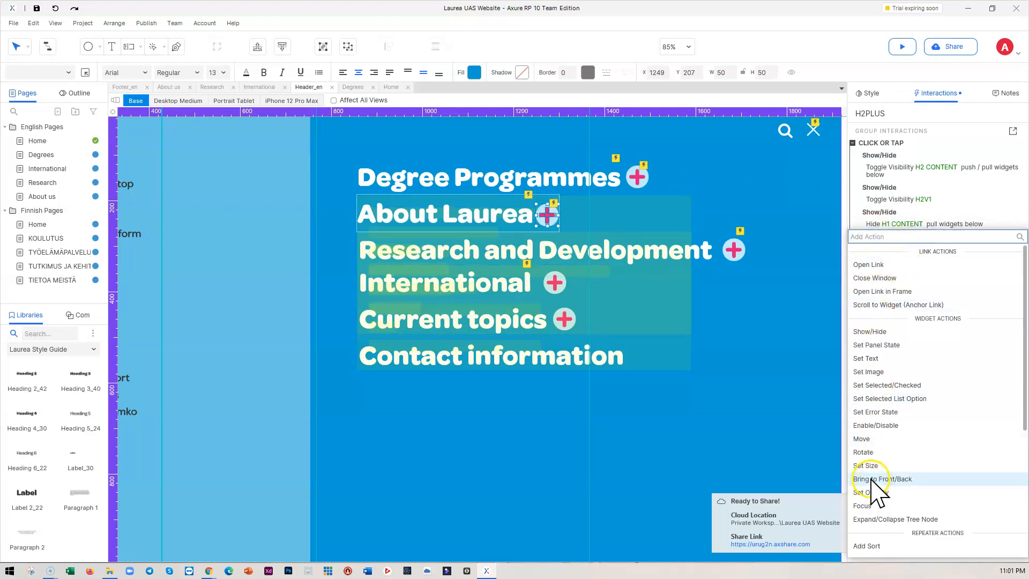
left_click(864, 453)
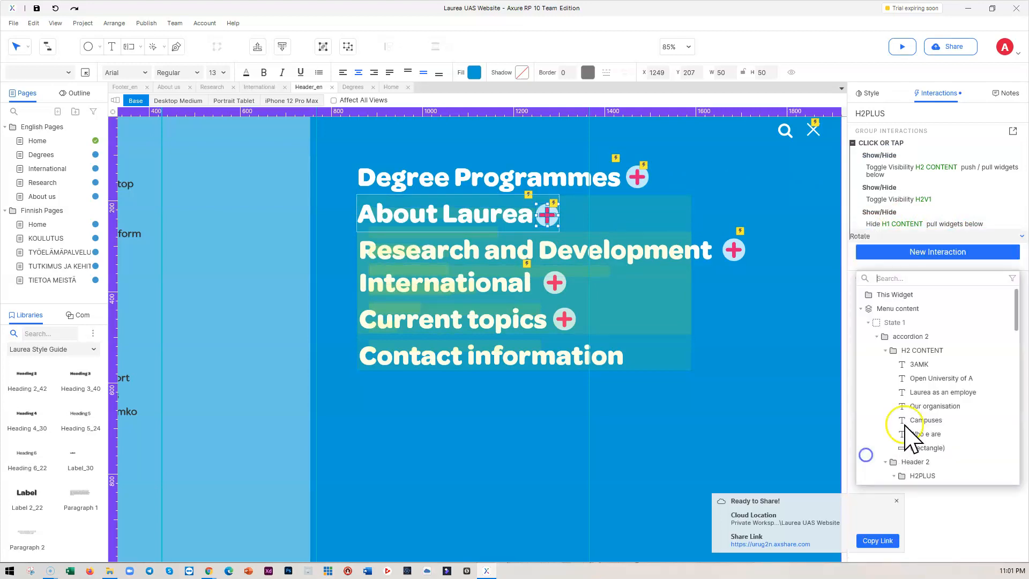
scroll(930, 423, "down", 3)
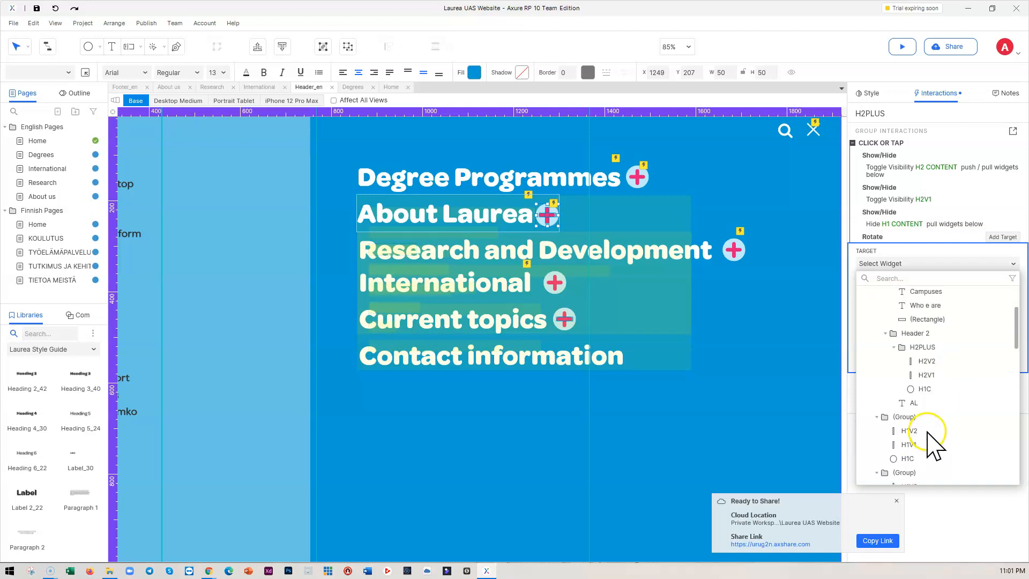
left_click(925, 347)
left_click(962, 307)
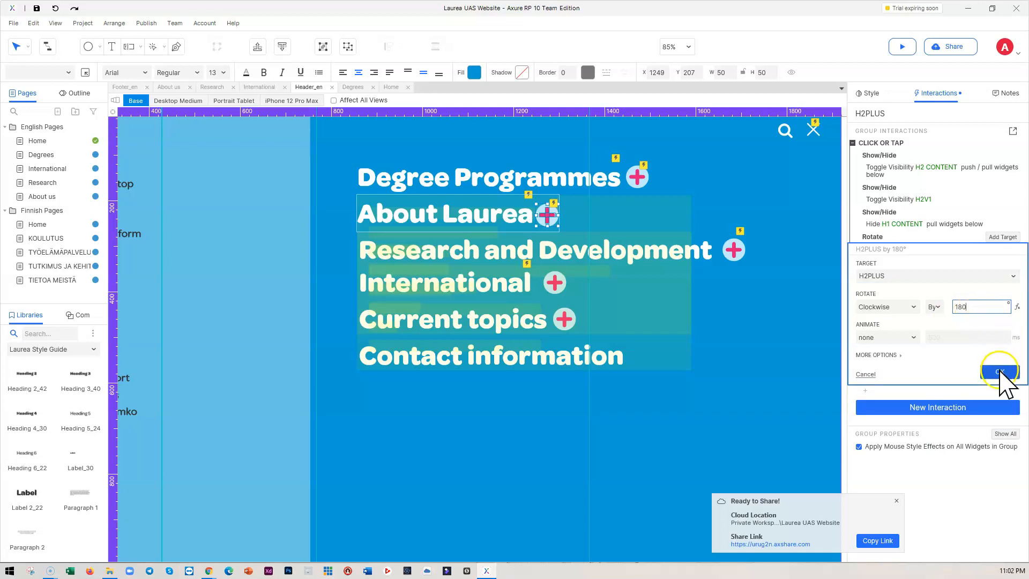
left_click(999, 372)
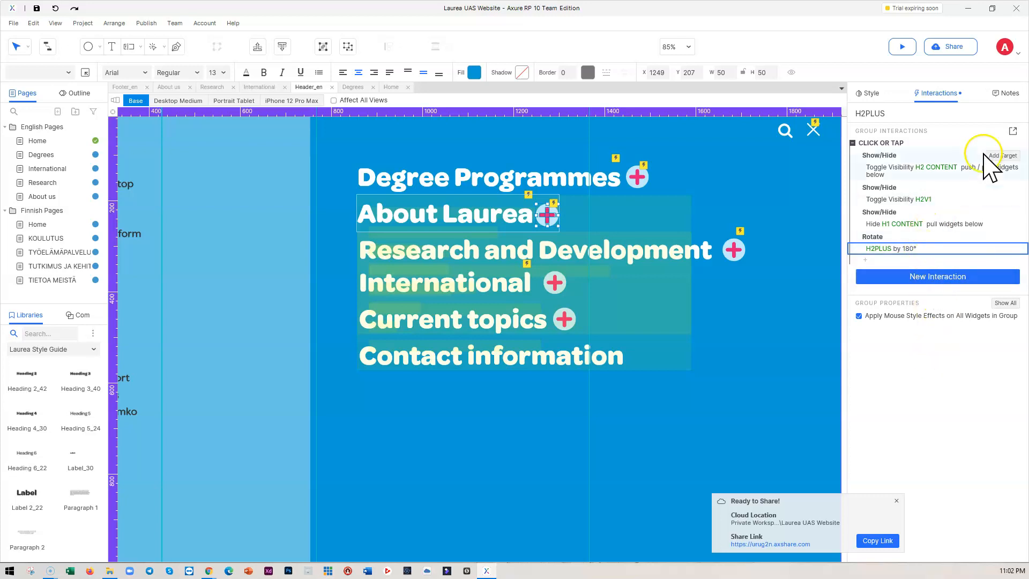
left_click(921, 354)
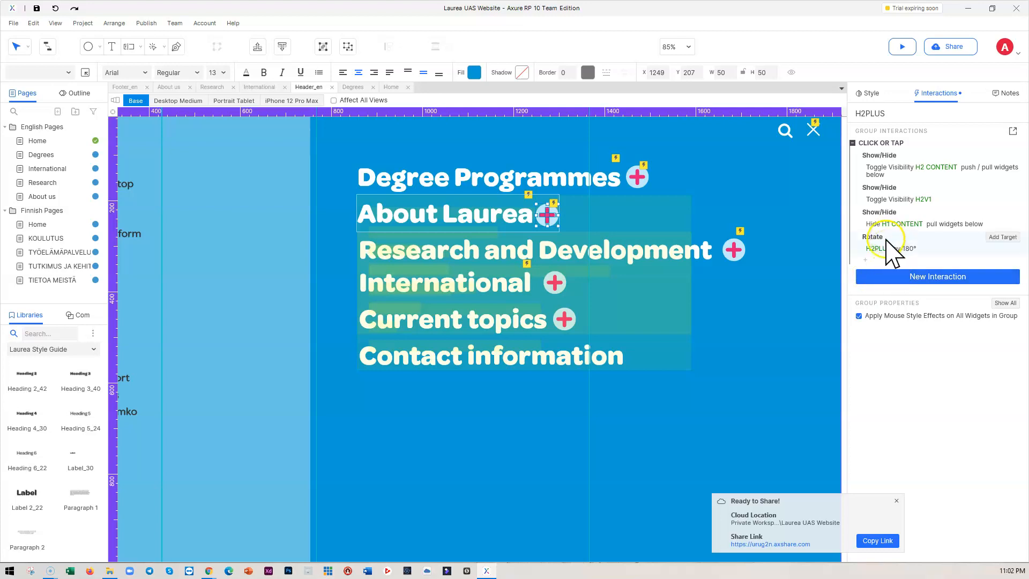
Step: Delete the Show/Hide action that toggles H1V1 from the H1PLUS group beside Degree Programmes
left_click(758, 197)
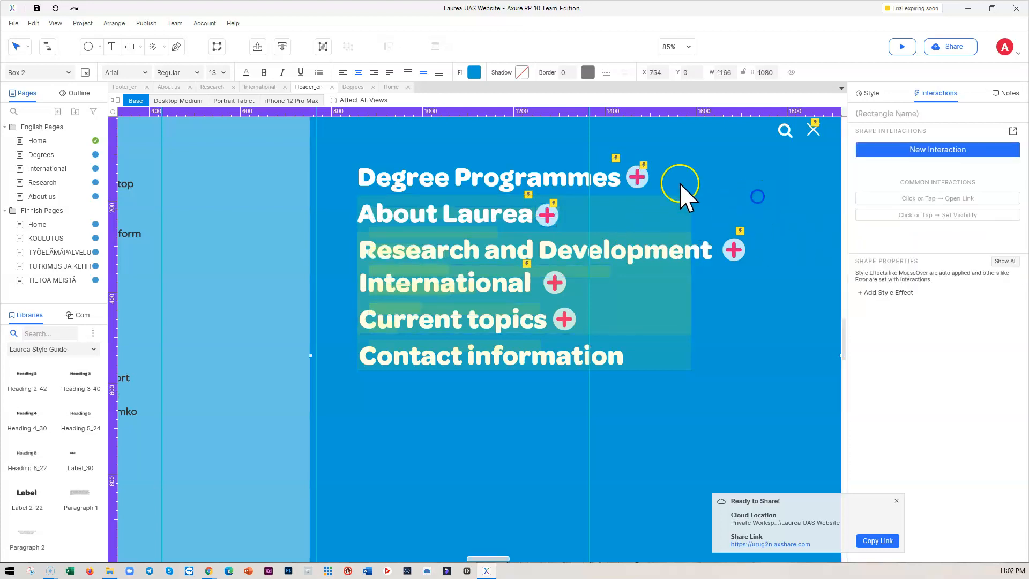
left_click(638, 177)
left_click(637, 177)
left_click(638, 176)
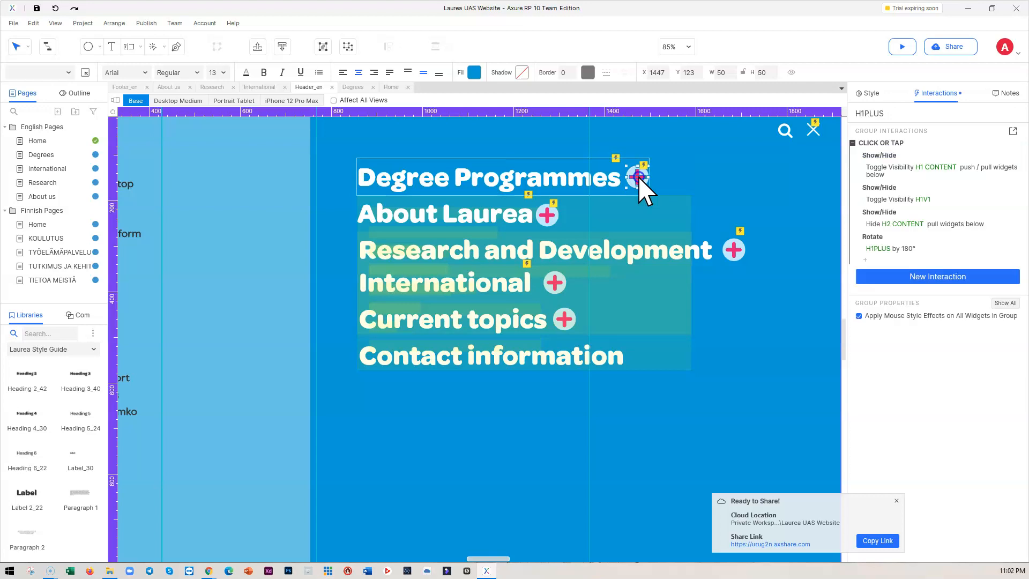
right_click(959, 199)
left_click(946, 225)
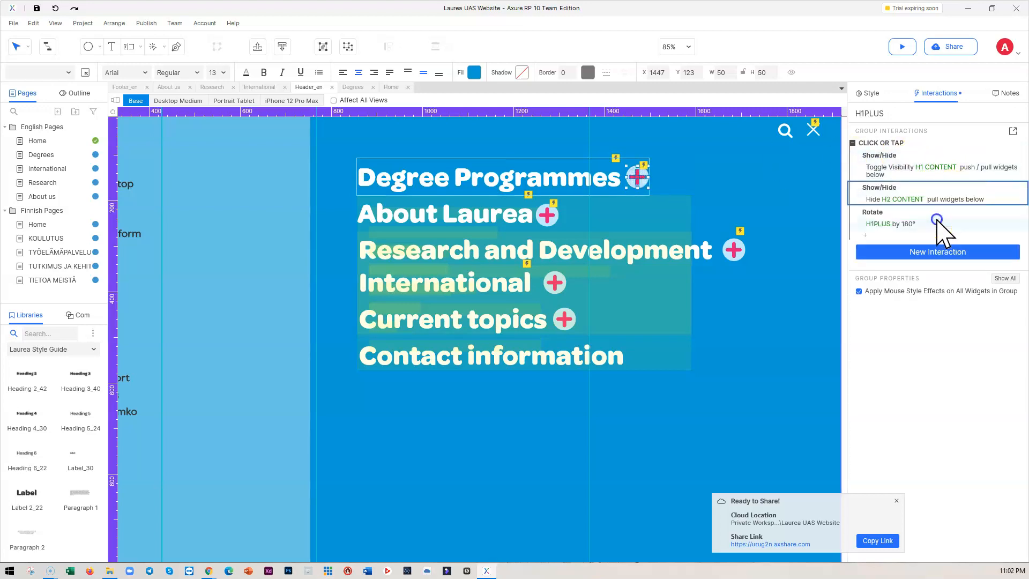
Step: Add a Show/Hide action after the H1PLUS rotation that toggles the visibility of H1V1 in the H1PLUS group
left_click(883, 236)
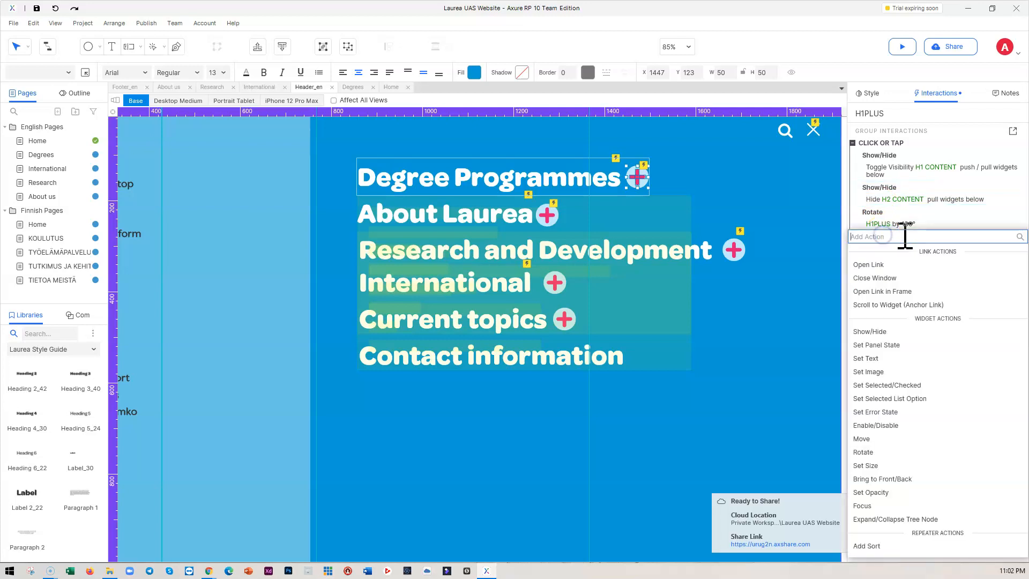
left_click(871, 331)
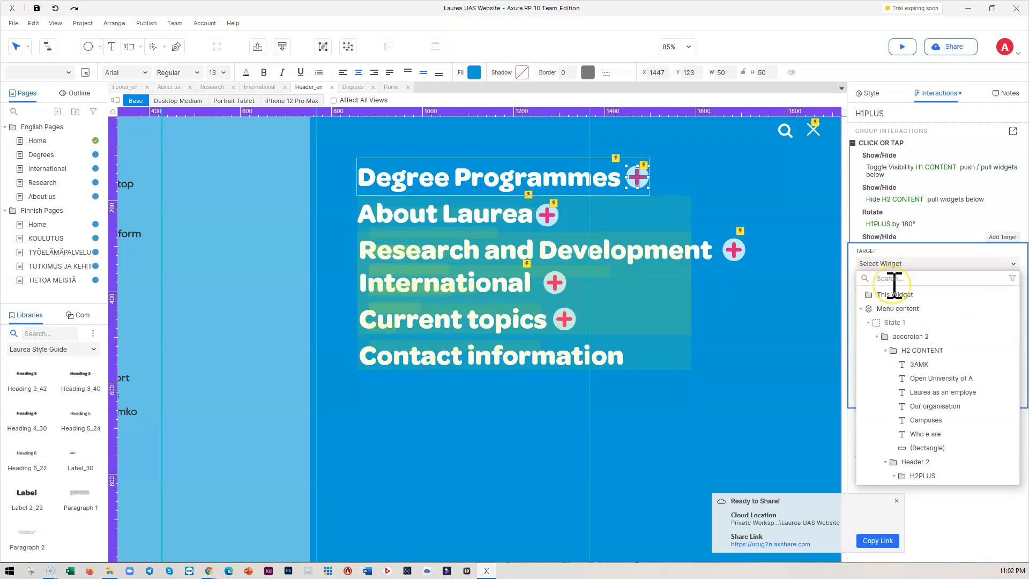
type("H1V1")
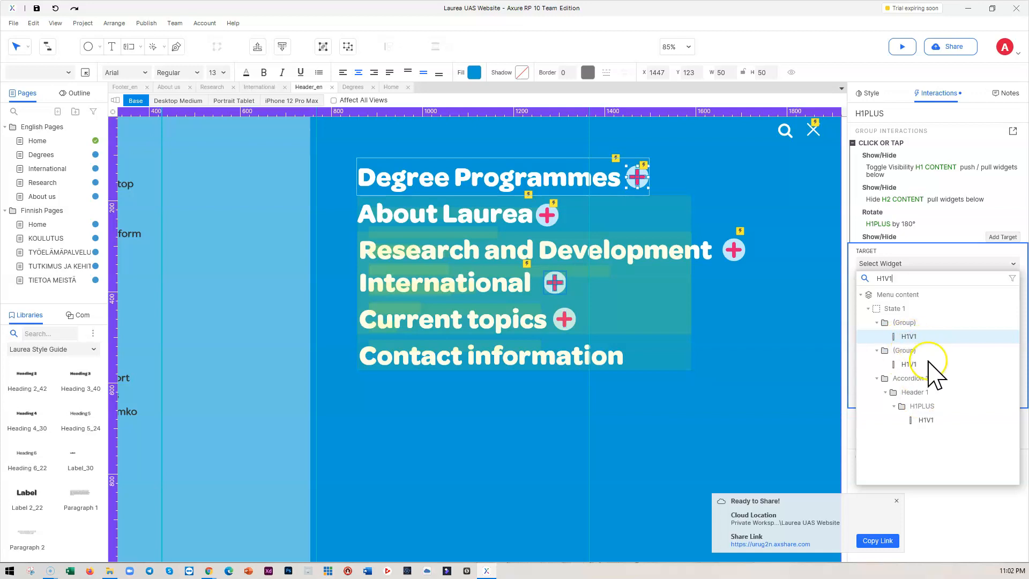
left_click(927, 420)
left_click(993, 304)
left_click(1001, 417)
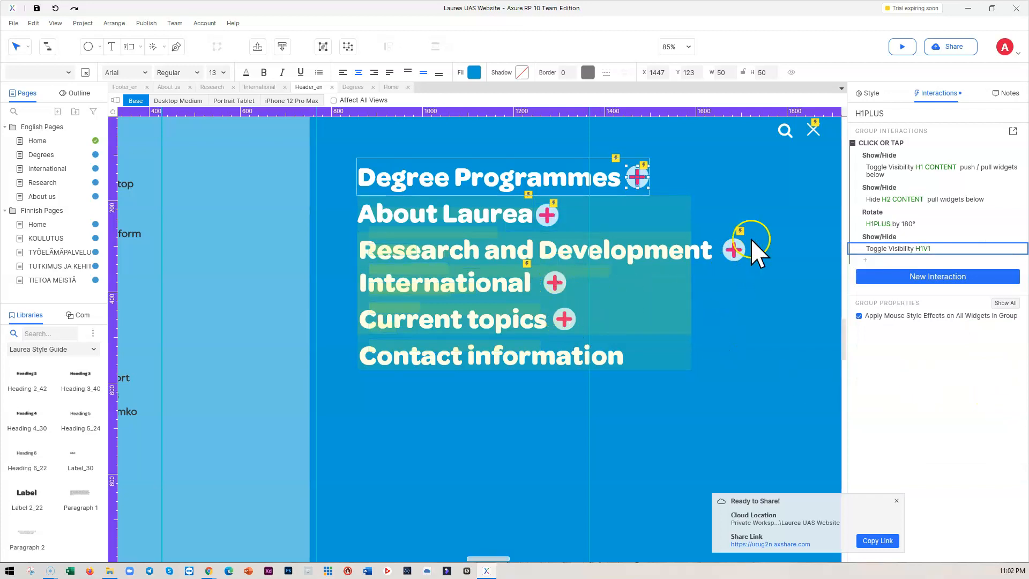
left_click(789, 246)
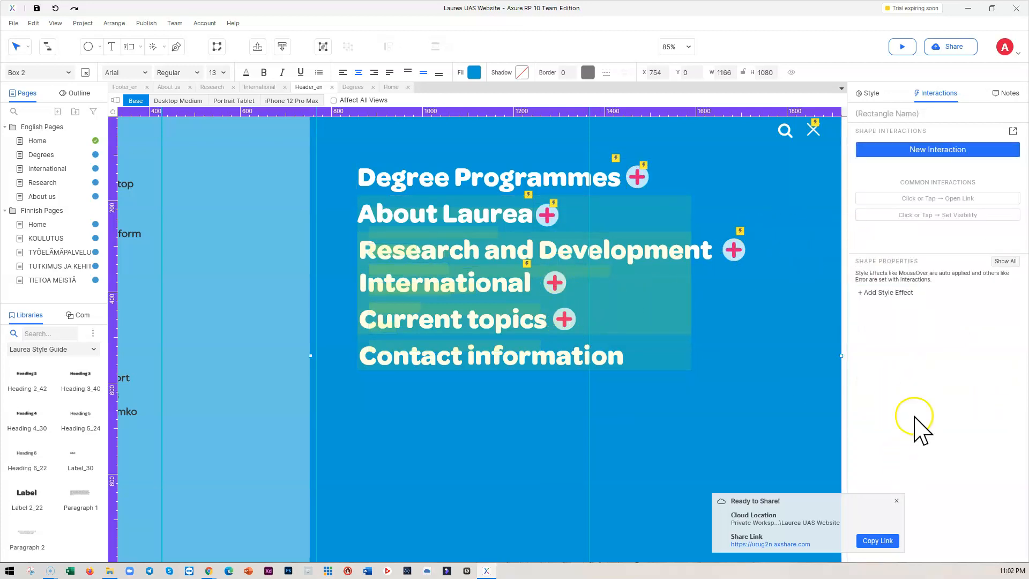
Step: Launch a new prototype preview in Chrome and test the rotating icons by toggling Degree Programmes and About Laurea
left_click(903, 48)
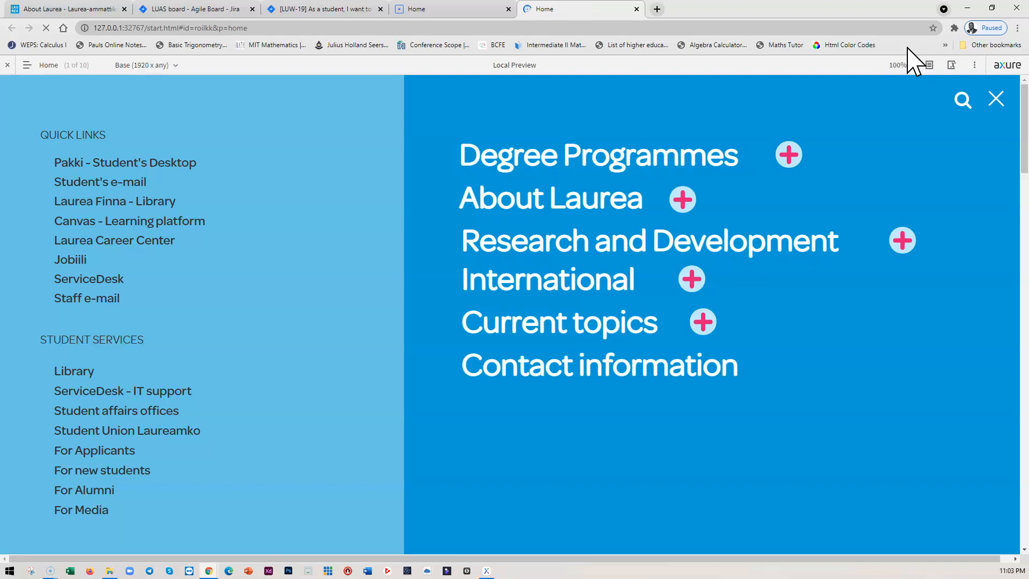
left_click(789, 155)
left_click(793, 156)
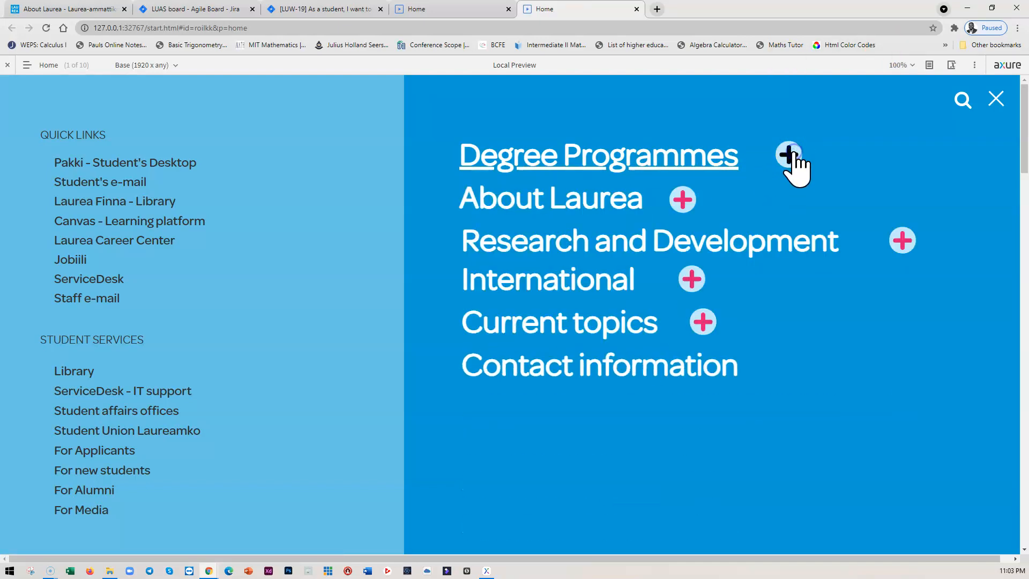
left_click(789, 155)
left_click(790, 157)
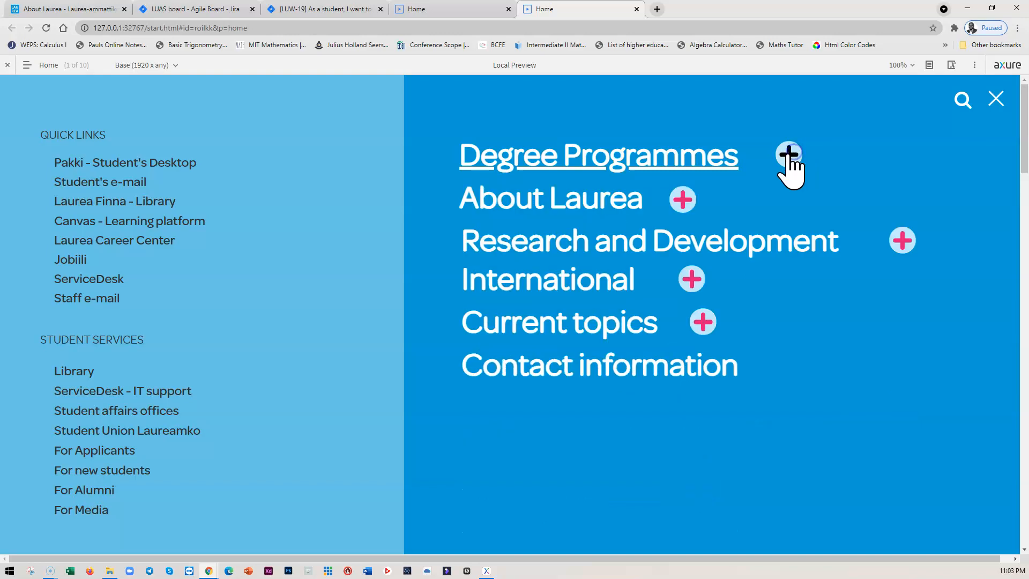
left_click(681, 199)
left_click(681, 200)
left_click(681, 199)
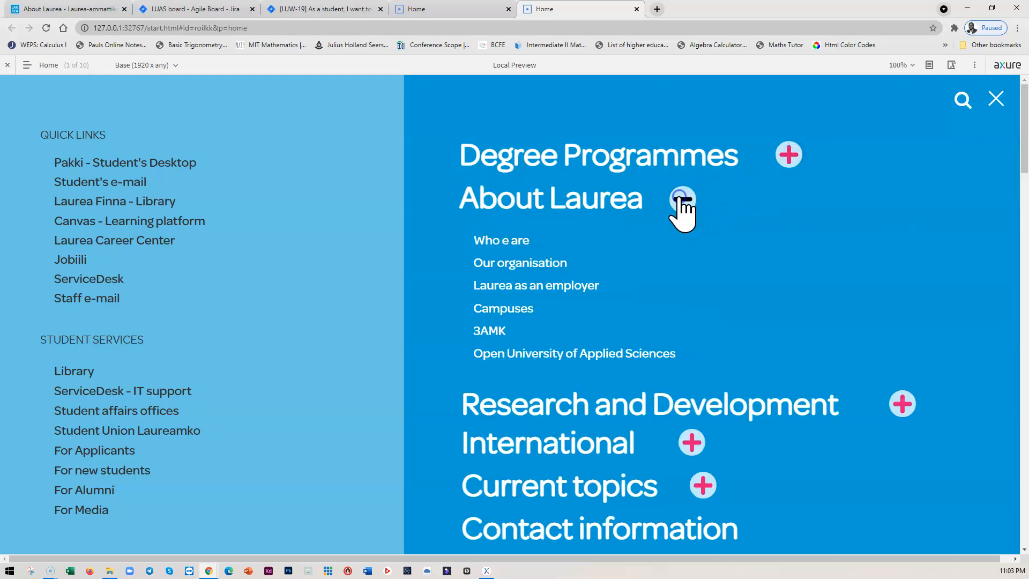
left_click(681, 199)
left_click(789, 155)
left_click(789, 155)
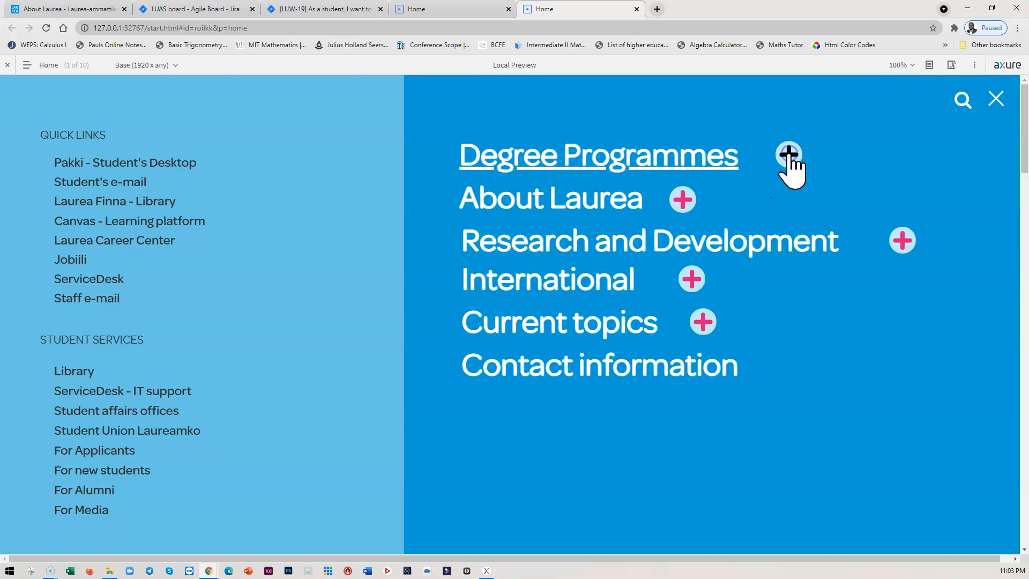
Step: Back in Axure RP, animate the Degree Programmes plus icon's H1PLUS rotation with swing over 600 ms
left_click(969, 10)
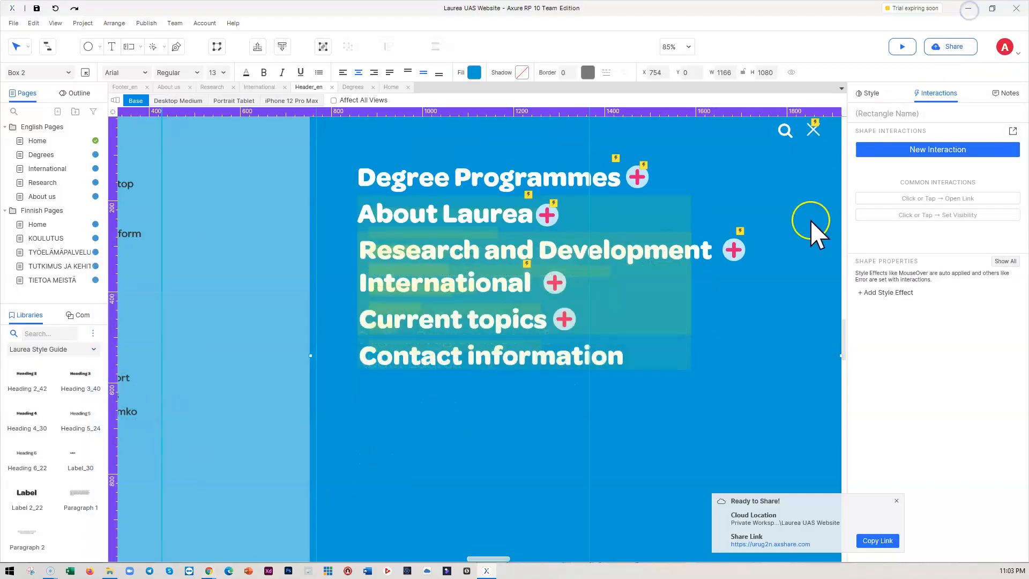
left_click(647, 181)
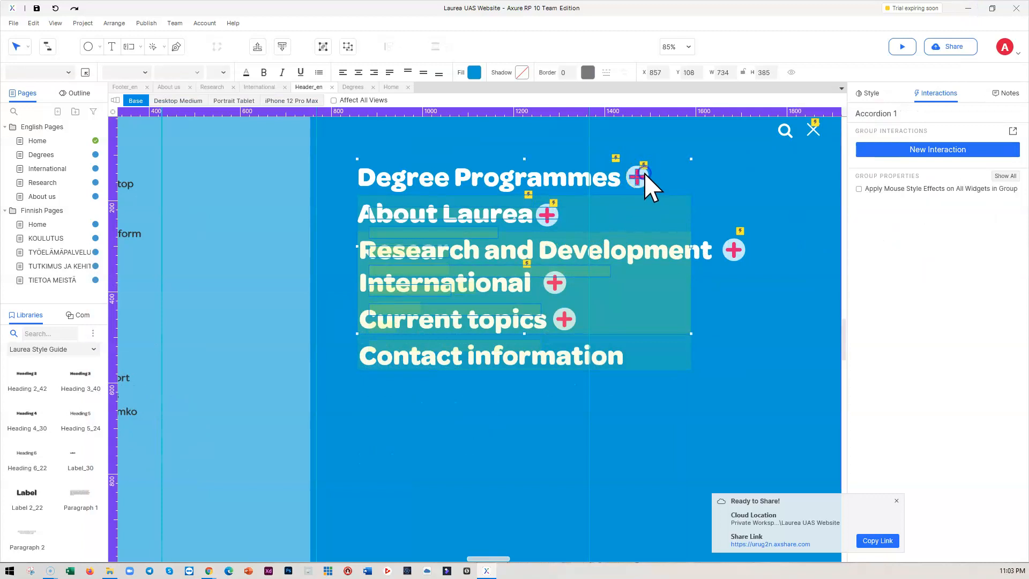
left_click(646, 173)
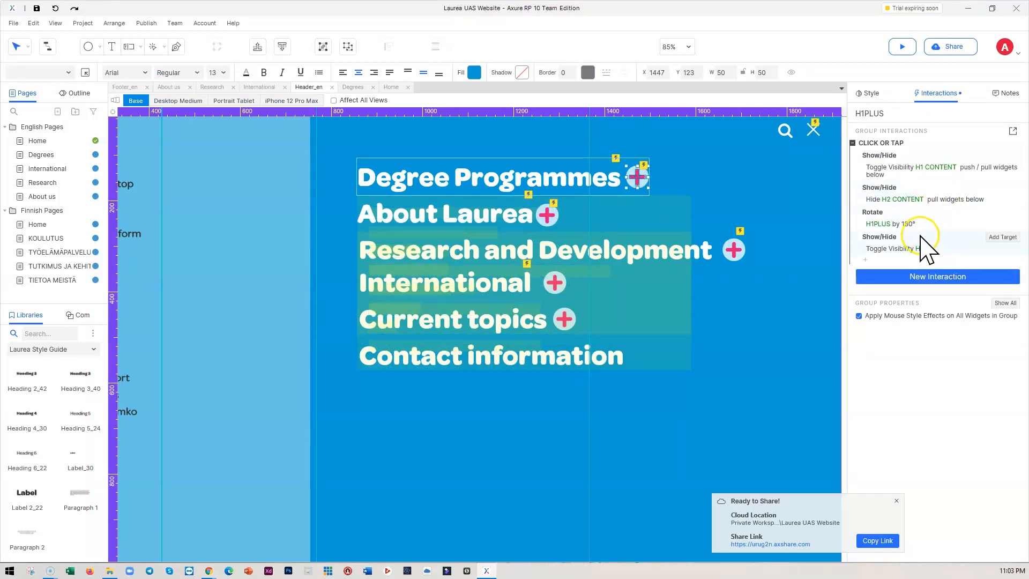
double_click(936, 223)
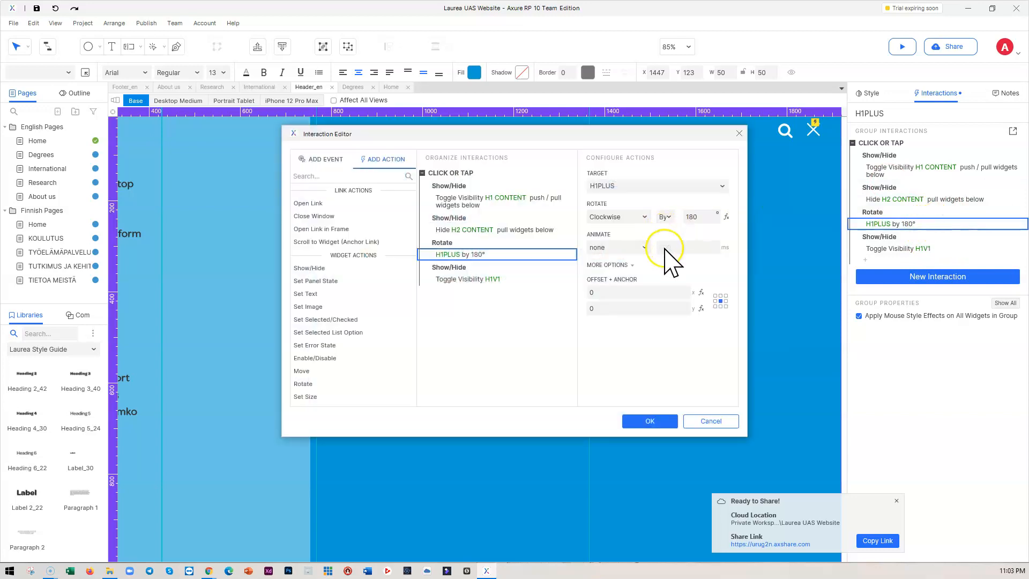
left_click(607, 264)
left_click(607, 265)
left_click(617, 246)
left_click(608, 276)
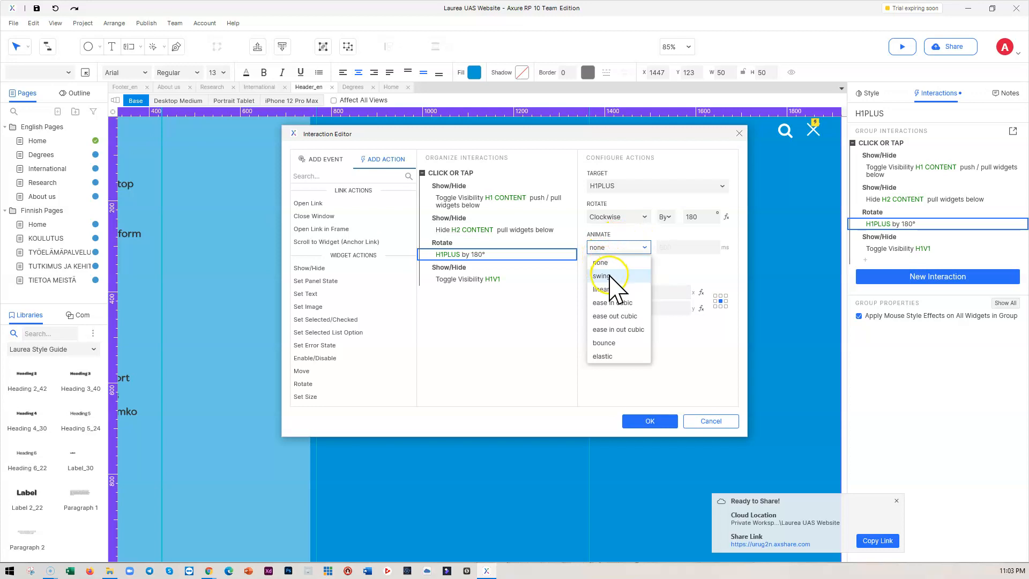
double_click(666, 247)
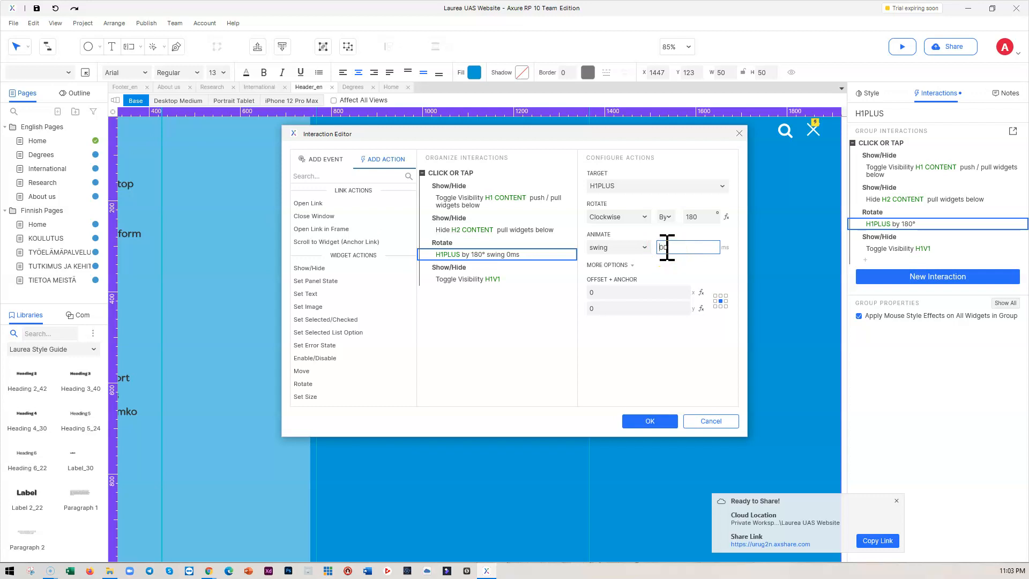
left_click(687, 249)
left_click(660, 421)
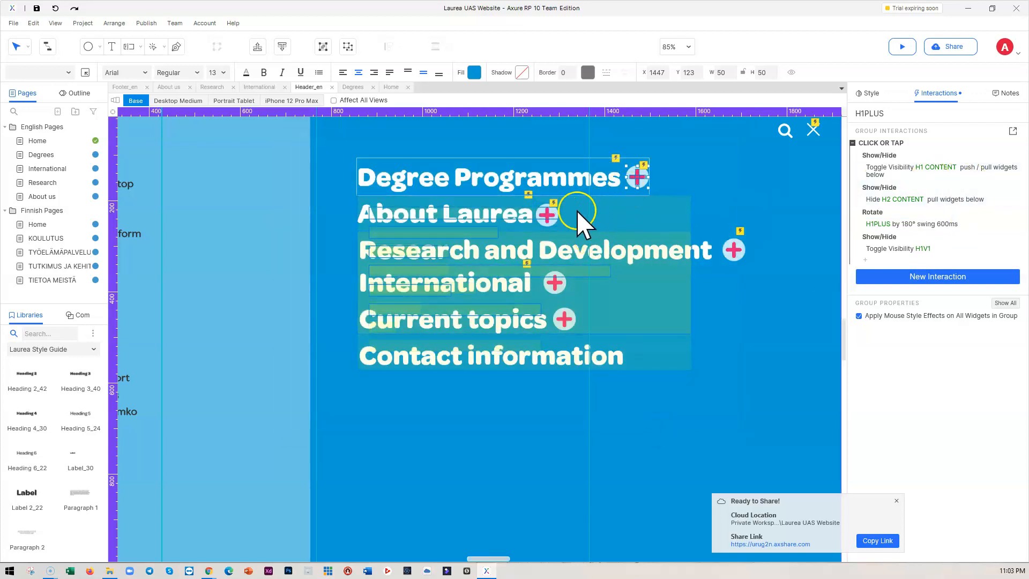
Step: Animate the About Laurea plus icon's H2PLUS rotation with swing over 600 ms
left_click(551, 213)
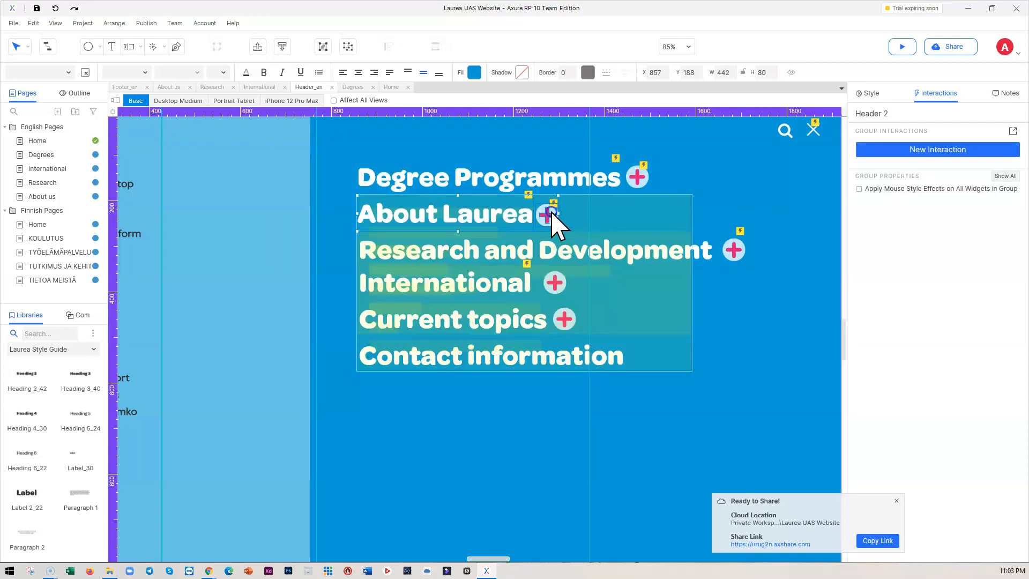
left_click(552, 213)
left_click(927, 249)
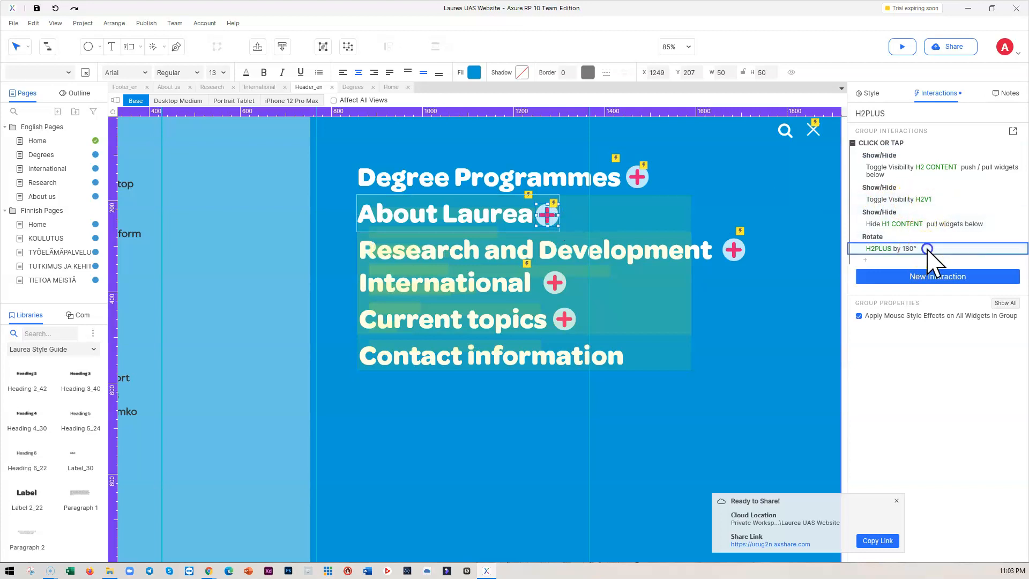
double_click(928, 248)
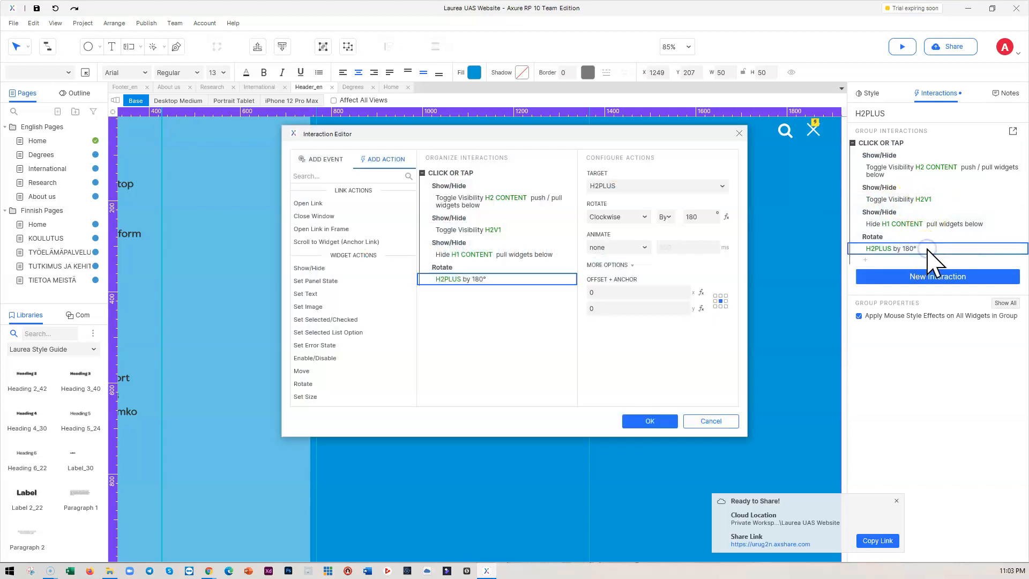
left_click(616, 247)
left_click(608, 271)
double_click(665, 247)
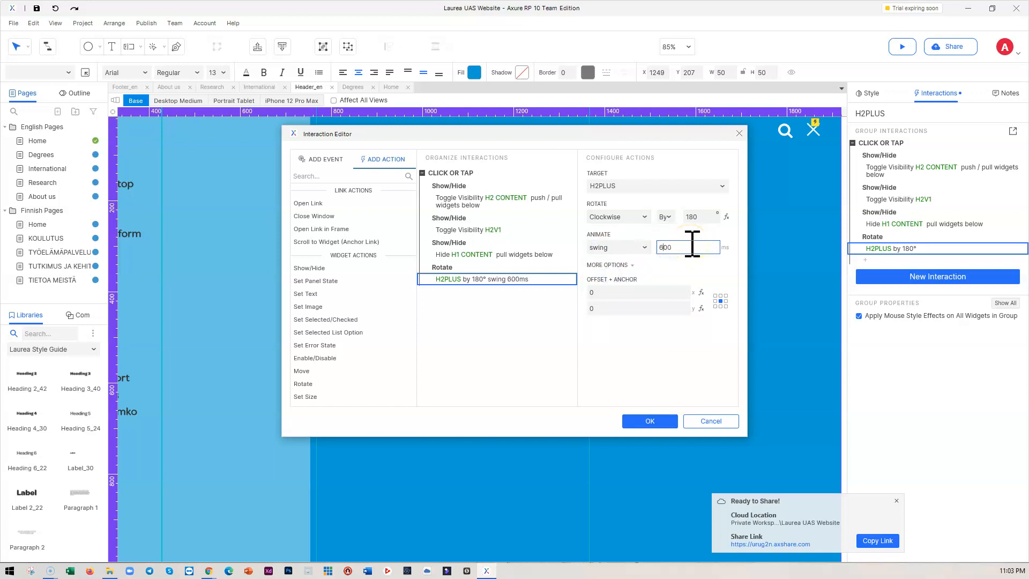
left_click(657, 422)
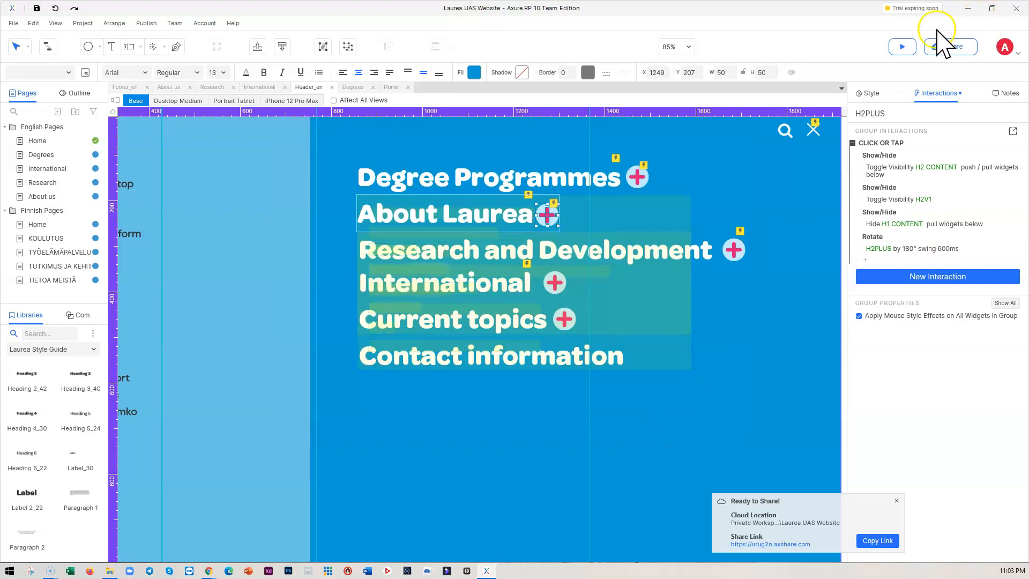
Step: Preview the prototype in Chrome, close the old preview, and test the animated Degree Programmes and About Laurea toggles
left_click(902, 47)
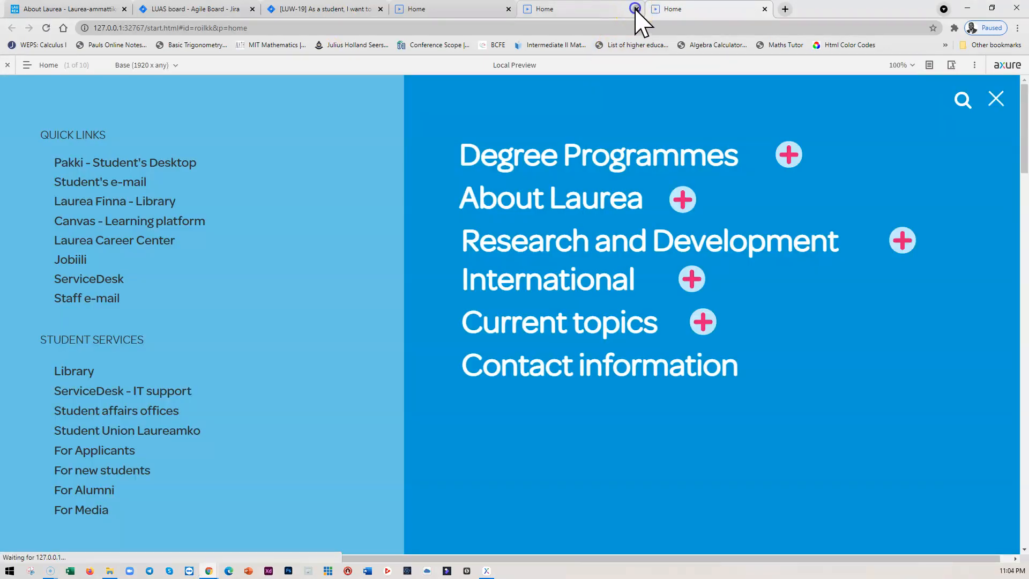
left_click(636, 9)
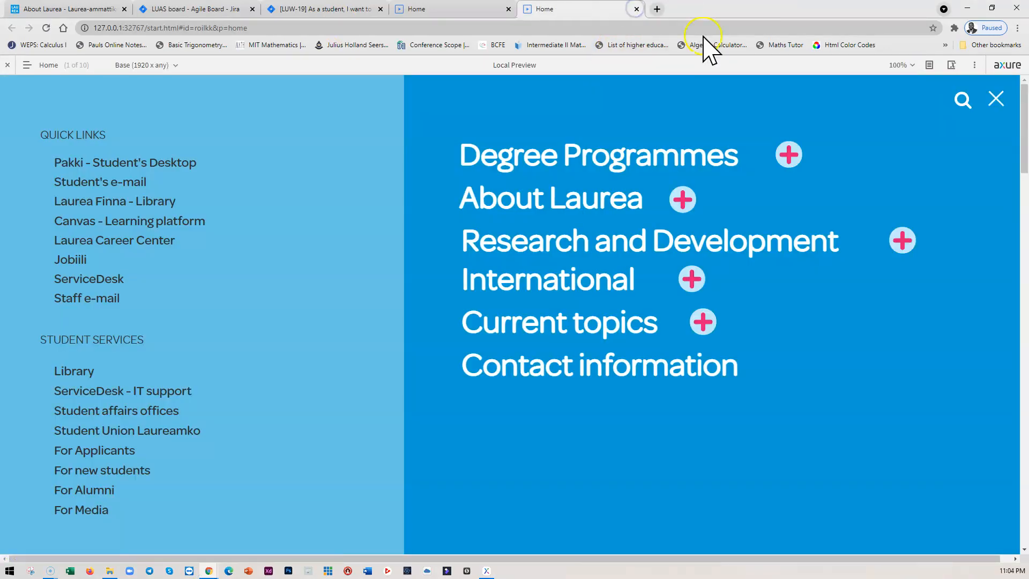
left_click(789, 155)
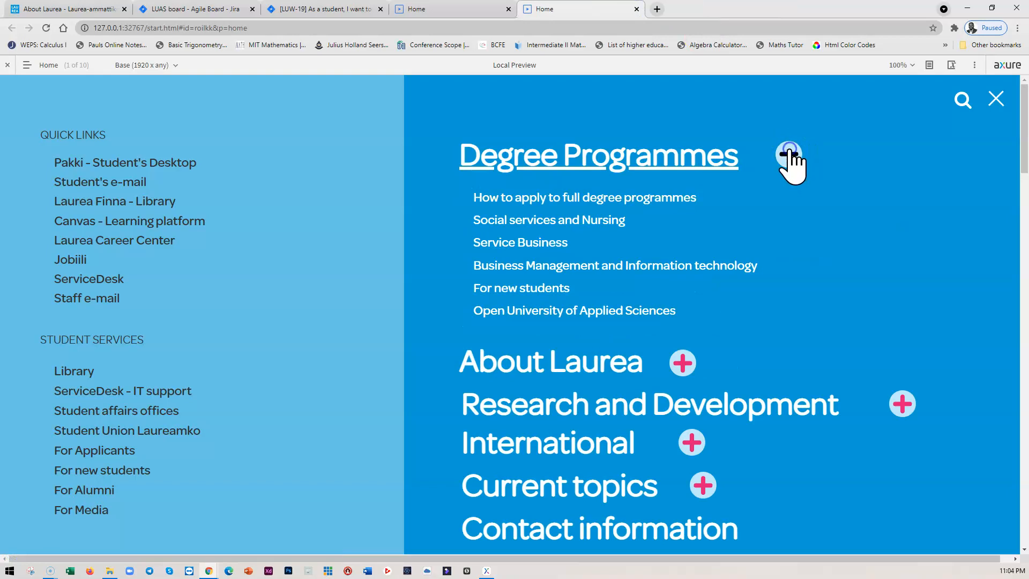
left_click(789, 155)
left_click(789, 155)
left_click(789, 155)
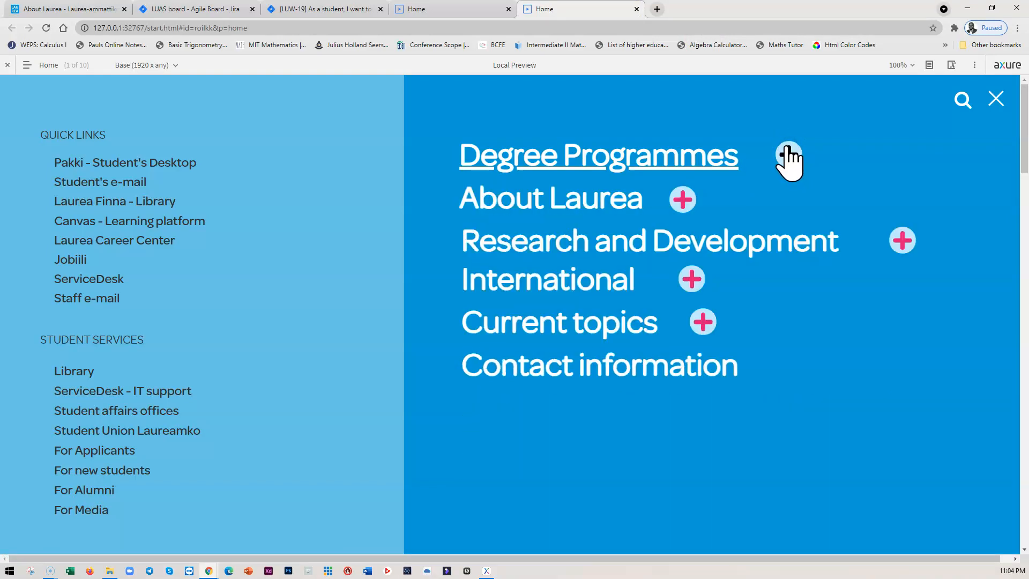
left_click(682, 199)
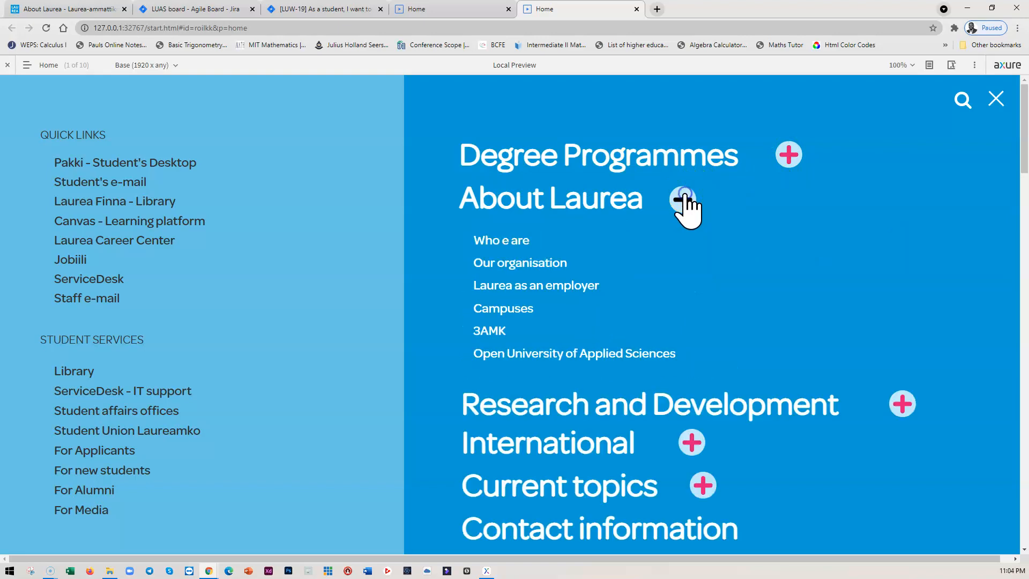
left_click(789, 155)
left_click(791, 155)
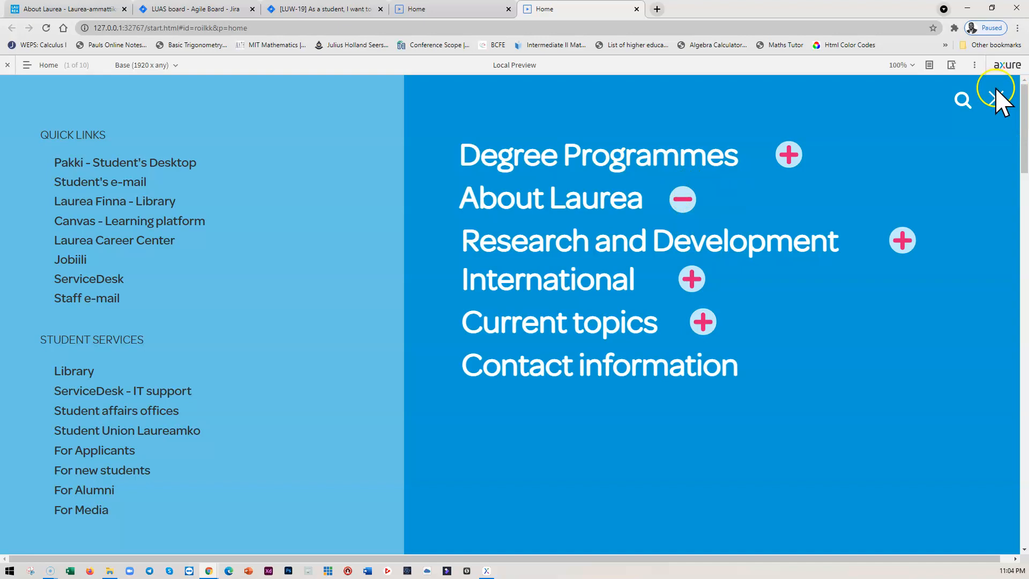
Step: Return to Axure RP and add a Show/Hide action to H2PLUS's click interaction that shows H1V1 in the H1PLUS group
left_click(967, 9)
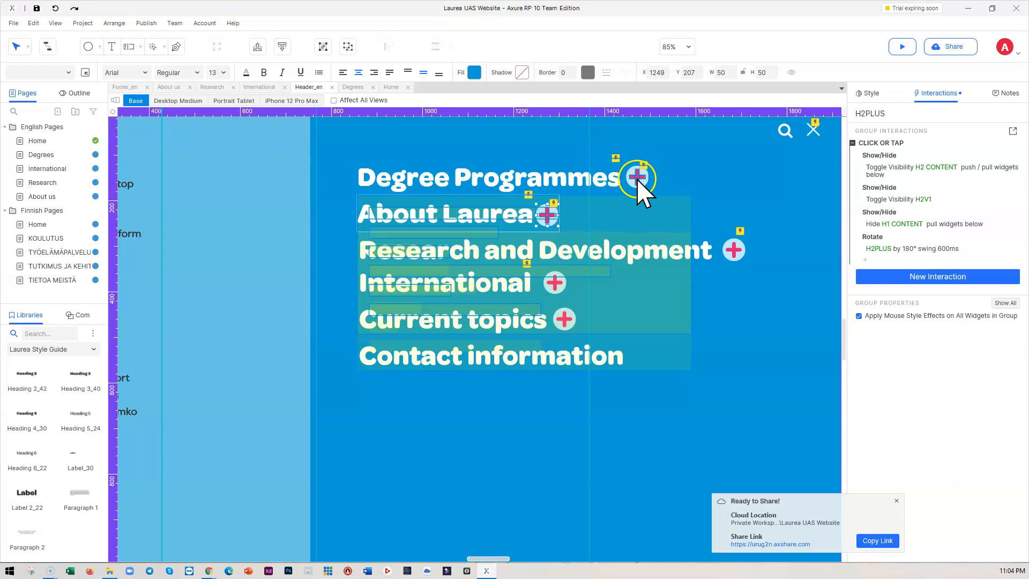
left_click(869, 261)
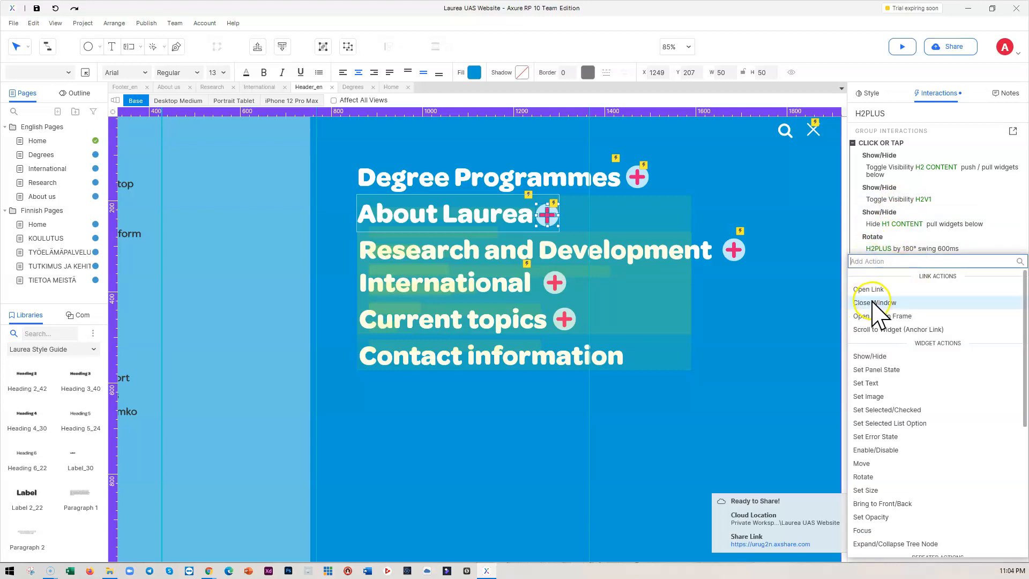
left_click(872, 354)
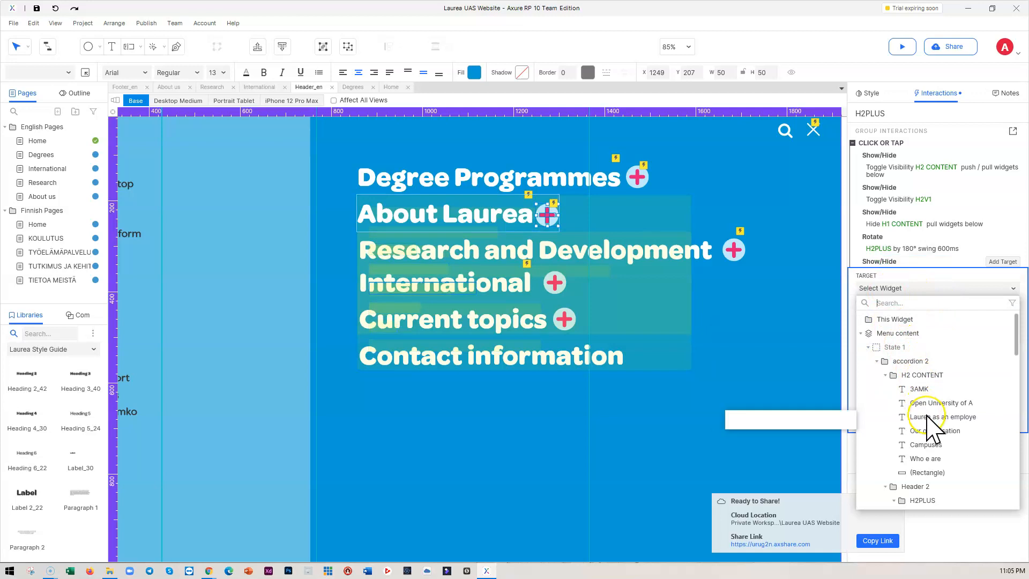
type("H1V1")
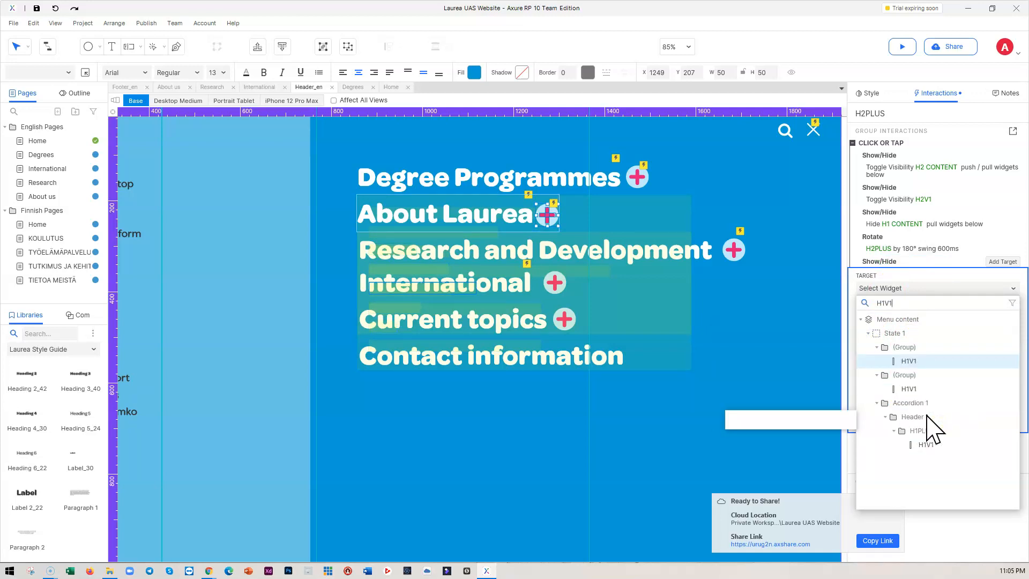
left_click(925, 445)
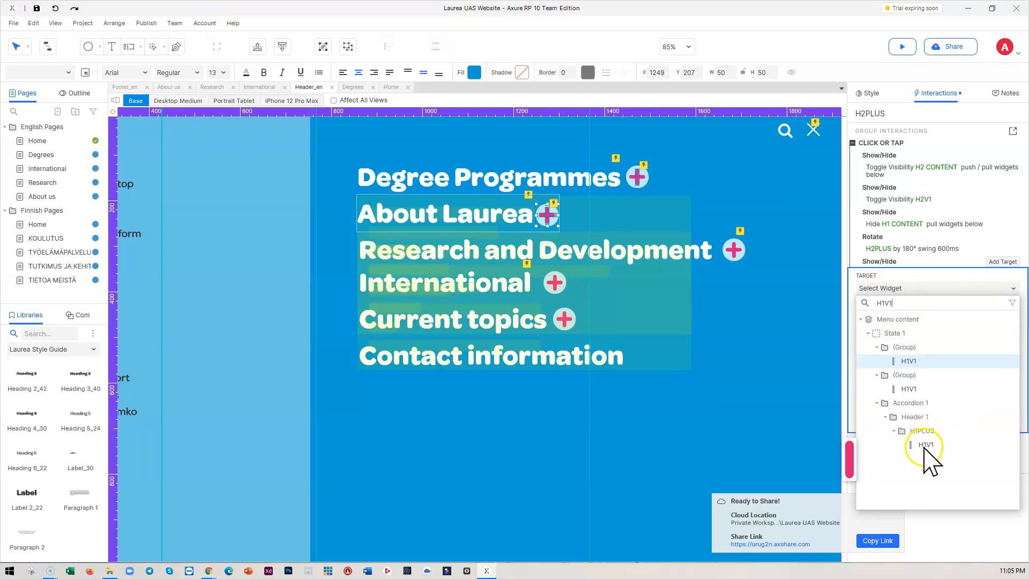
left_click(887, 335)
left_click(1000, 401)
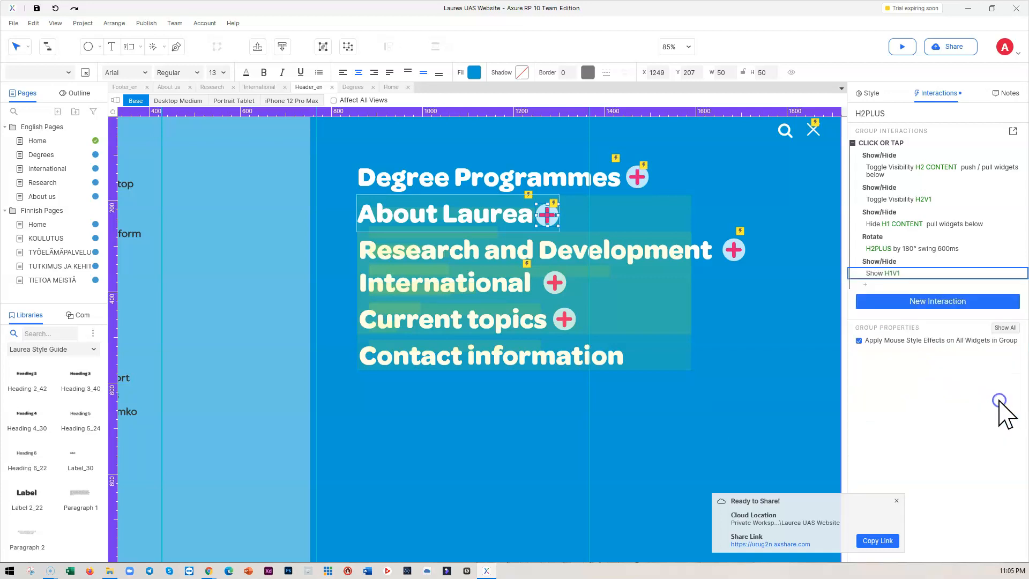
Step: Add a Show/Hide action to the Degree Programmes plus icon's click interaction that shows H2V1 in the H2PLUS group
left_click(636, 177)
left_click(637, 177)
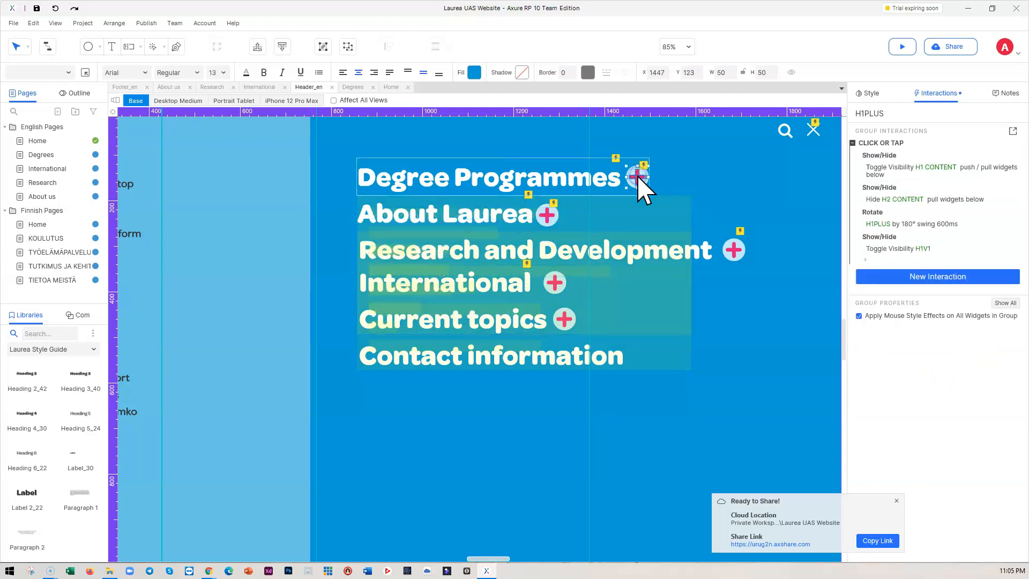
left_click(874, 259)
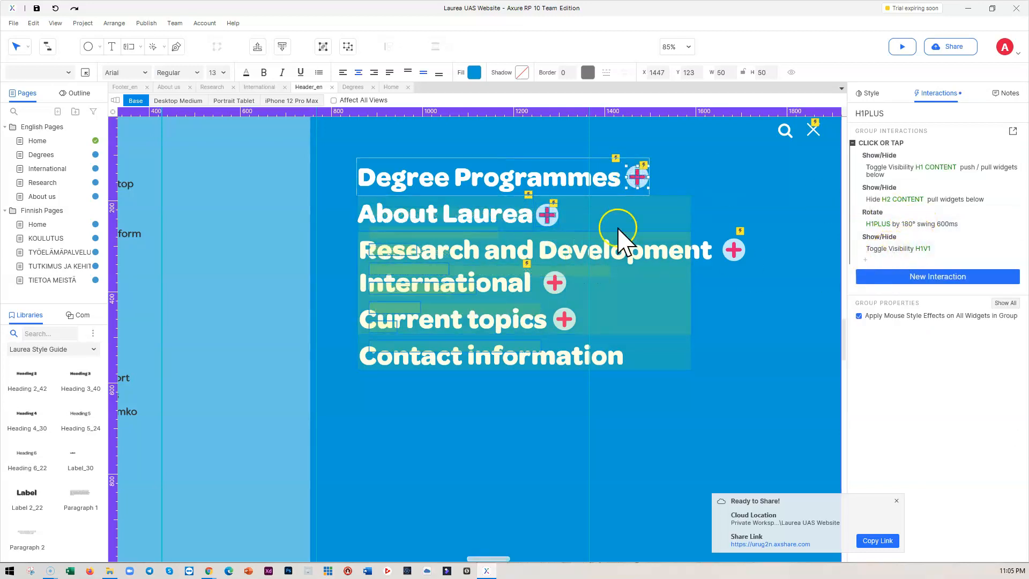
left_click(877, 259)
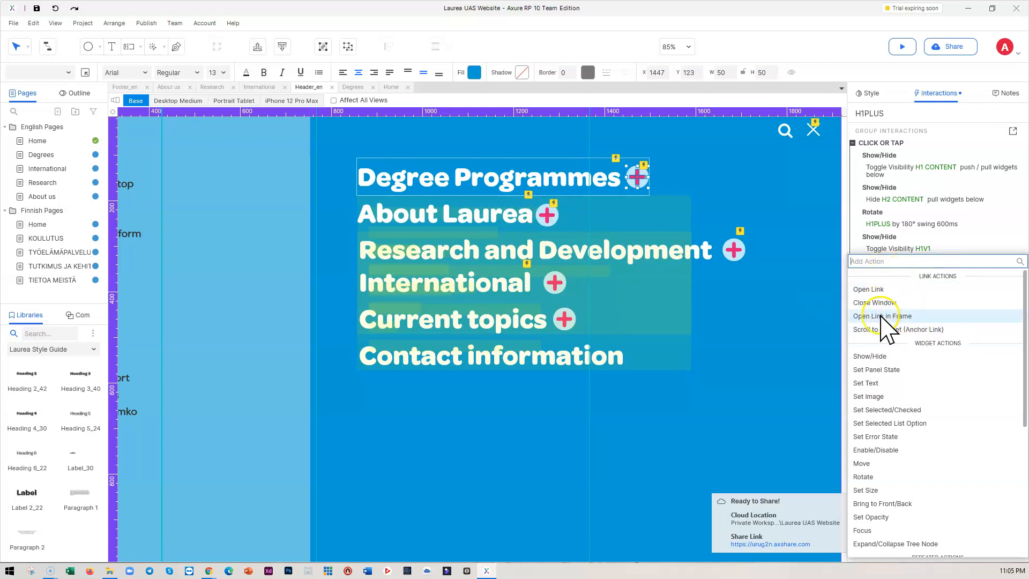
left_click(871, 356)
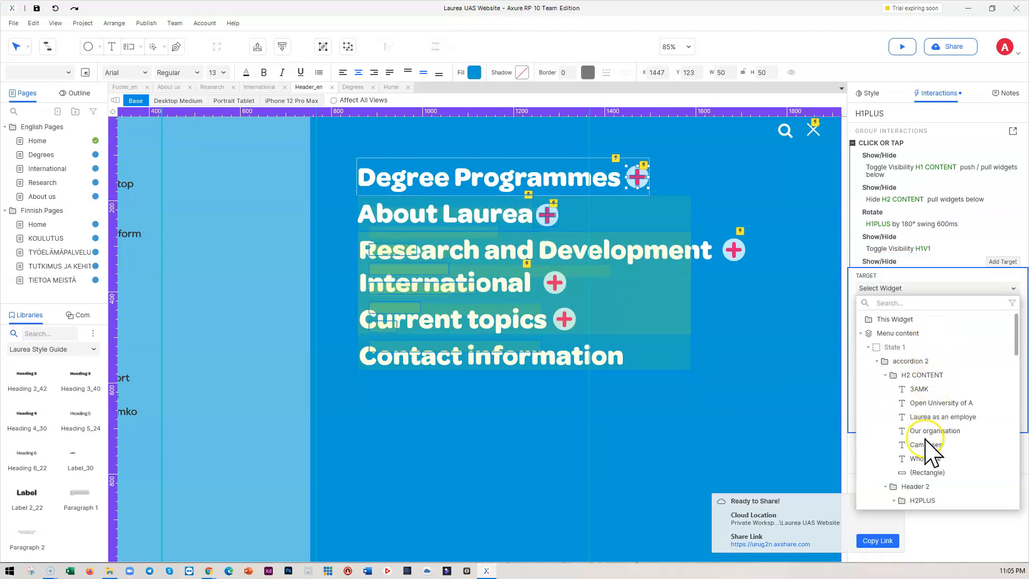
type("H2V1")
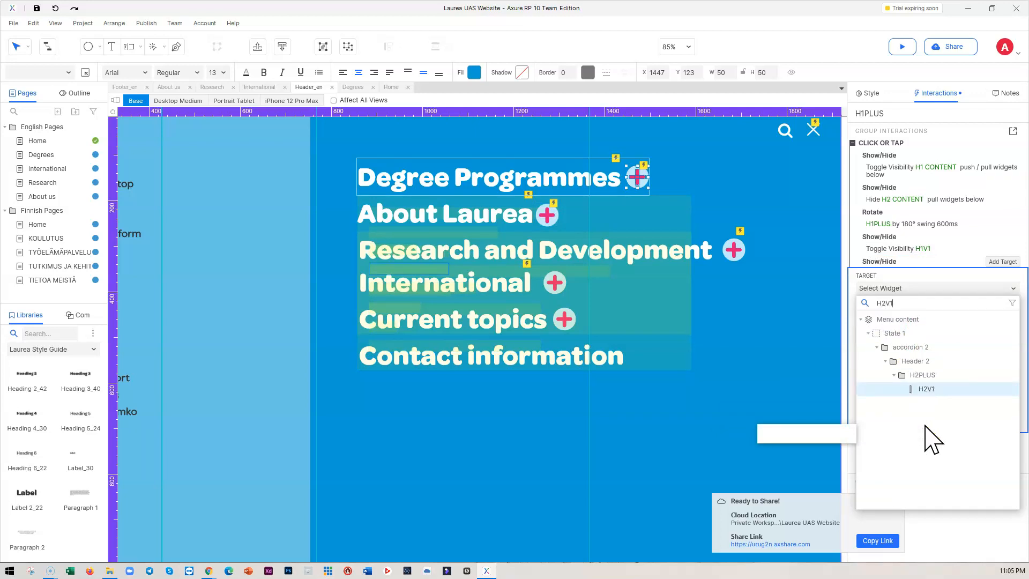
left_click(926, 388)
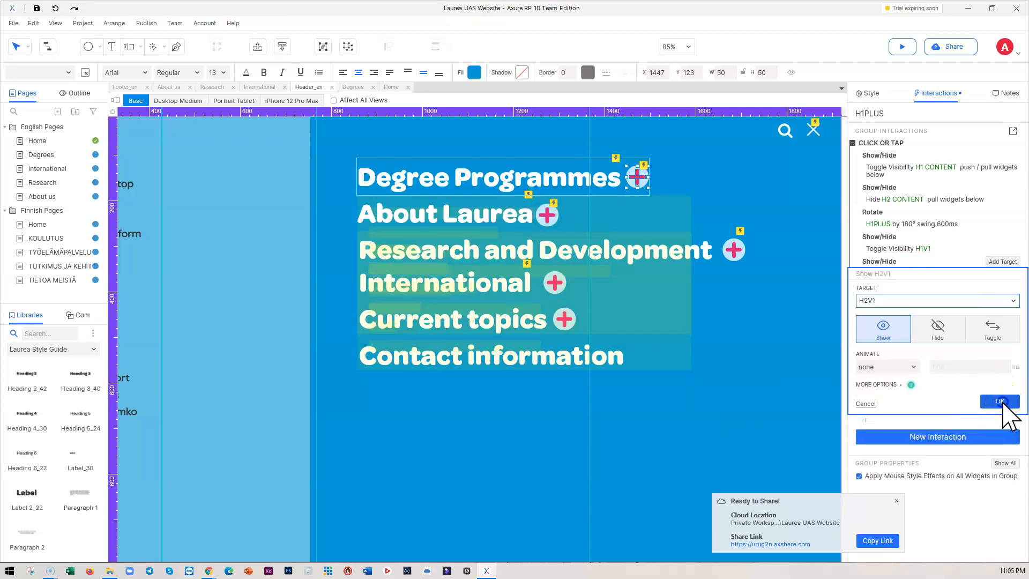
left_click(1000, 401)
Step: Preview the prototype in Chrome, test switching between Degree Programmes and About Laurea, and close the header menu
left_click(902, 47)
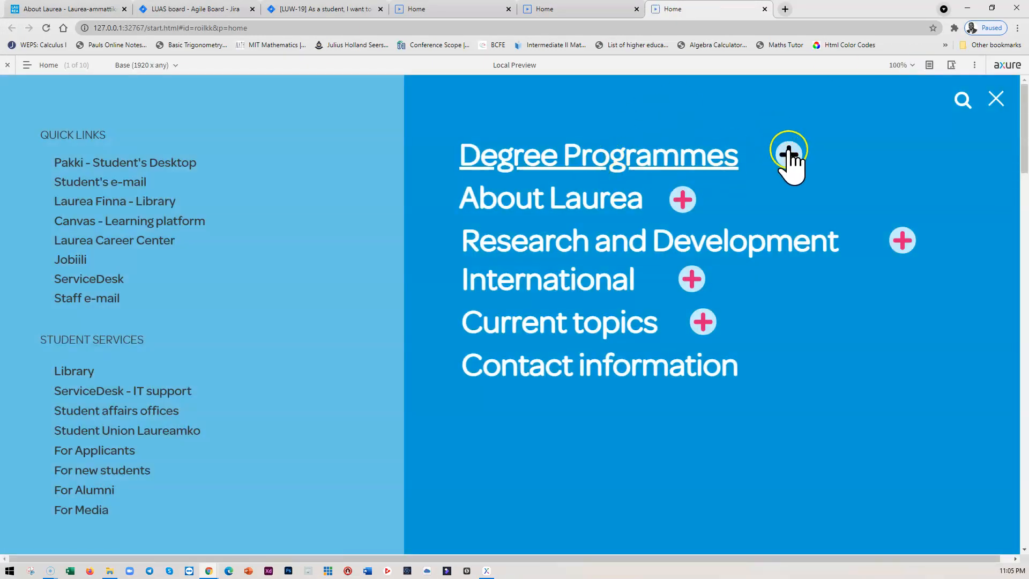
left_click(788, 155)
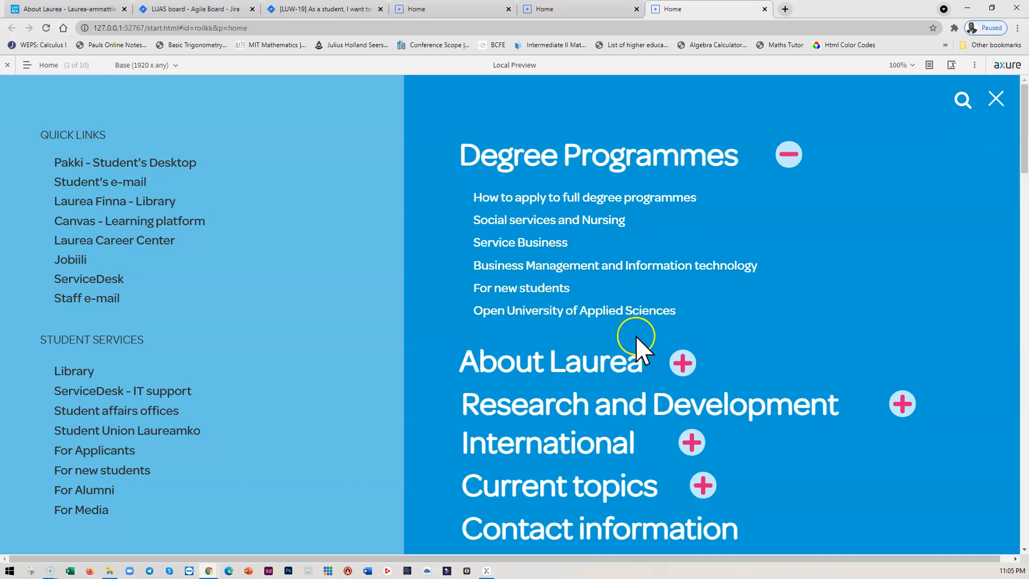
left_click(682, 362)
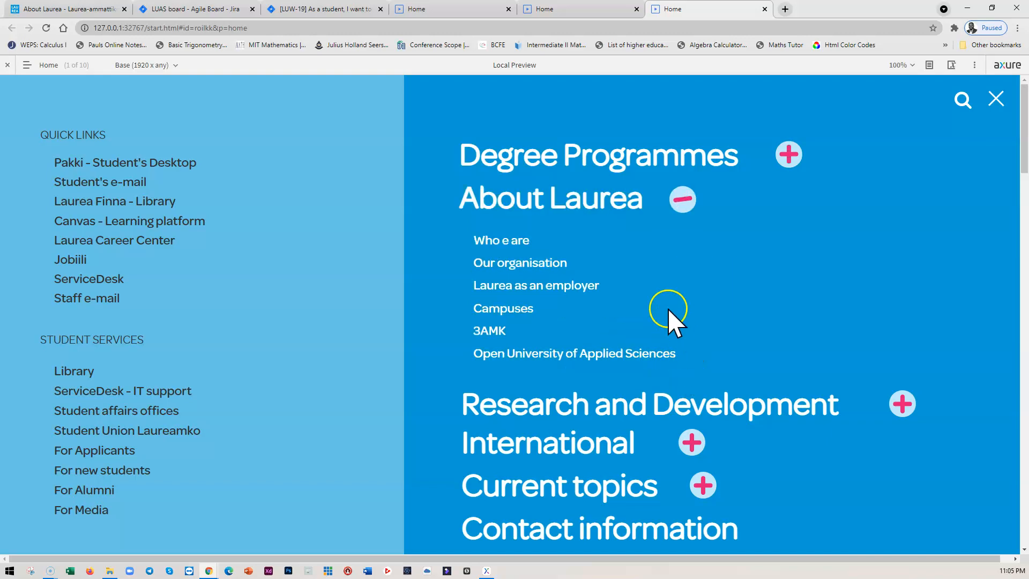
left_click(788, 154)
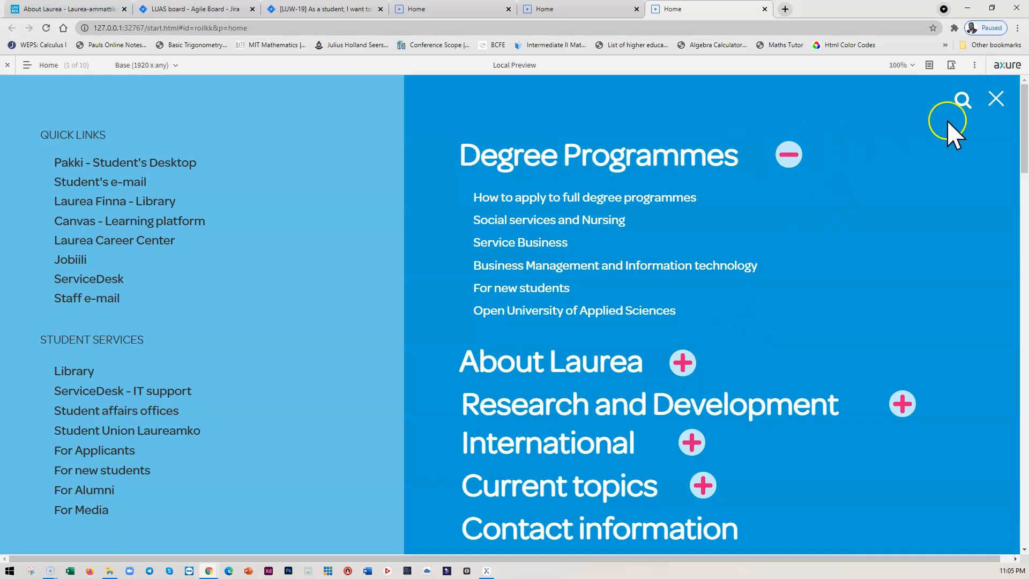
left_click(995, 99)
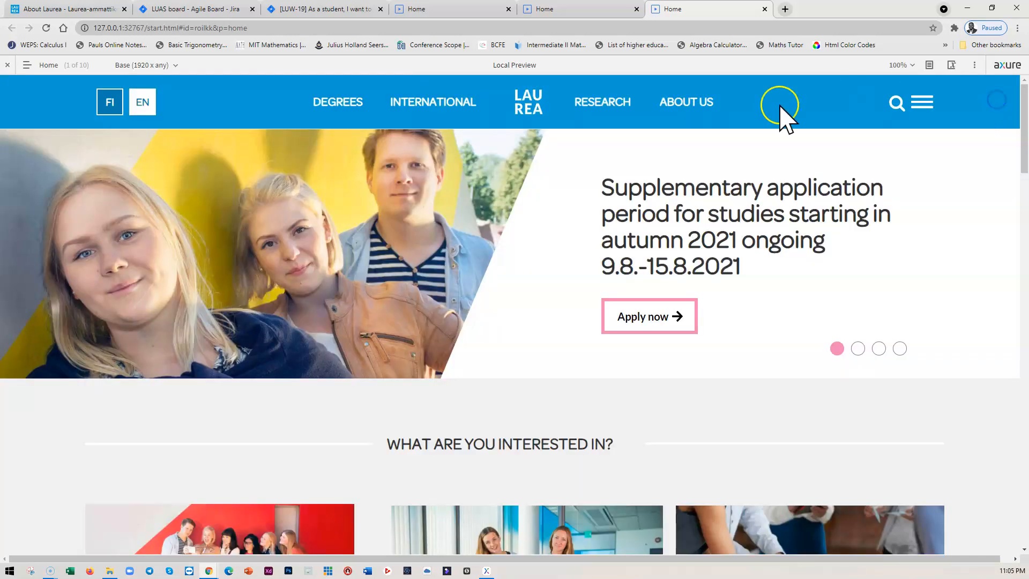
Step: Switch to Axure RP and display the Header_en menu content in the Desktop Medium view
left_click(485, 567)
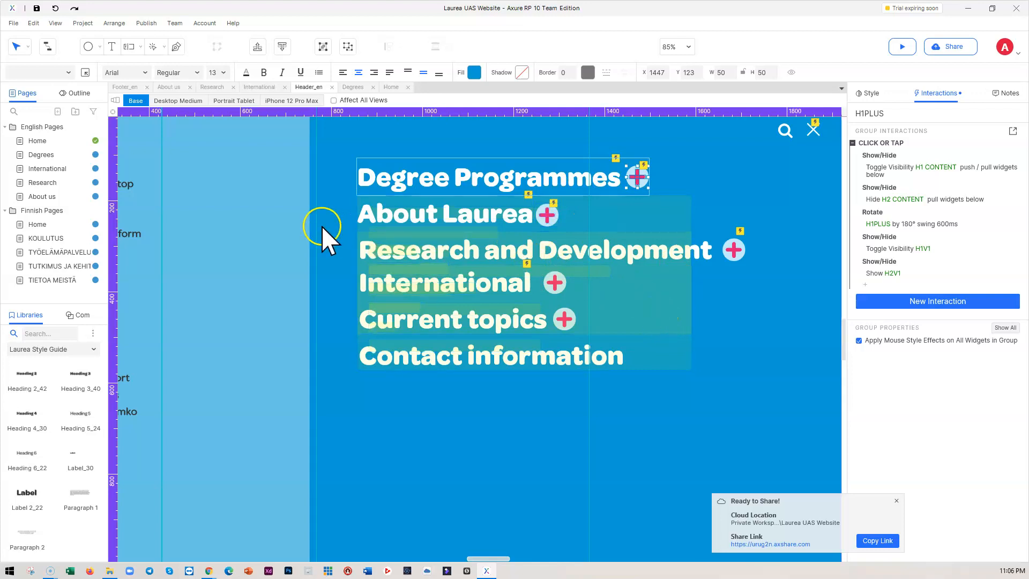
left_click(177, 100)
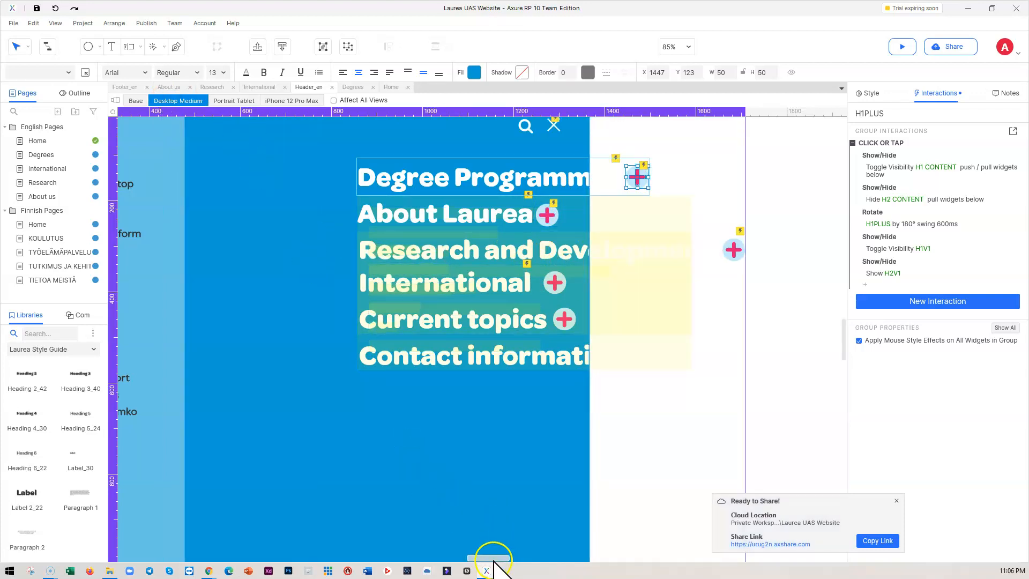
left_click_drag(490, 558, 484, 558)
scroll(409, 359, "up", 2)
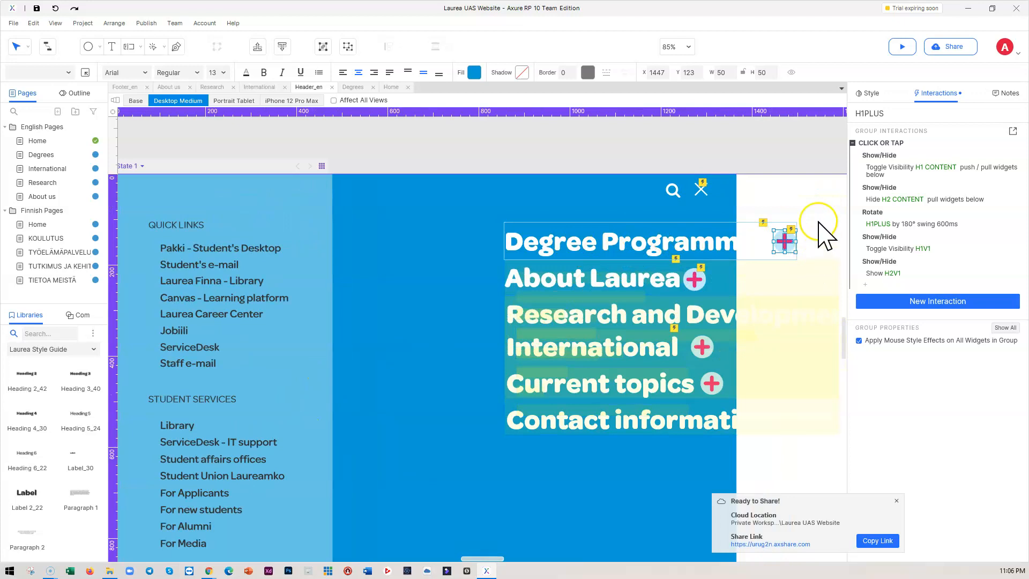
left_click(819, 252)
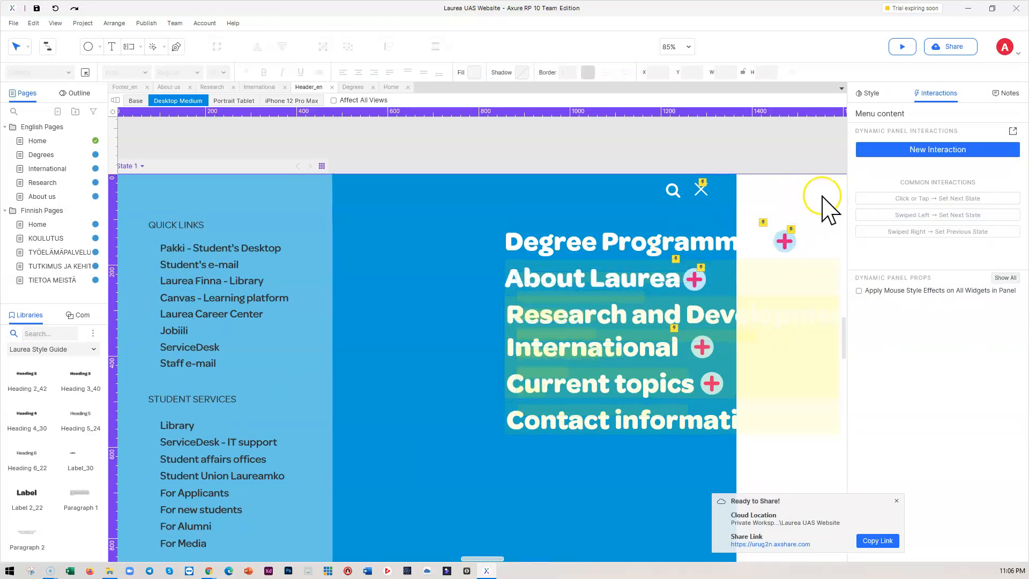
scroll(491, 557, "right", 3)
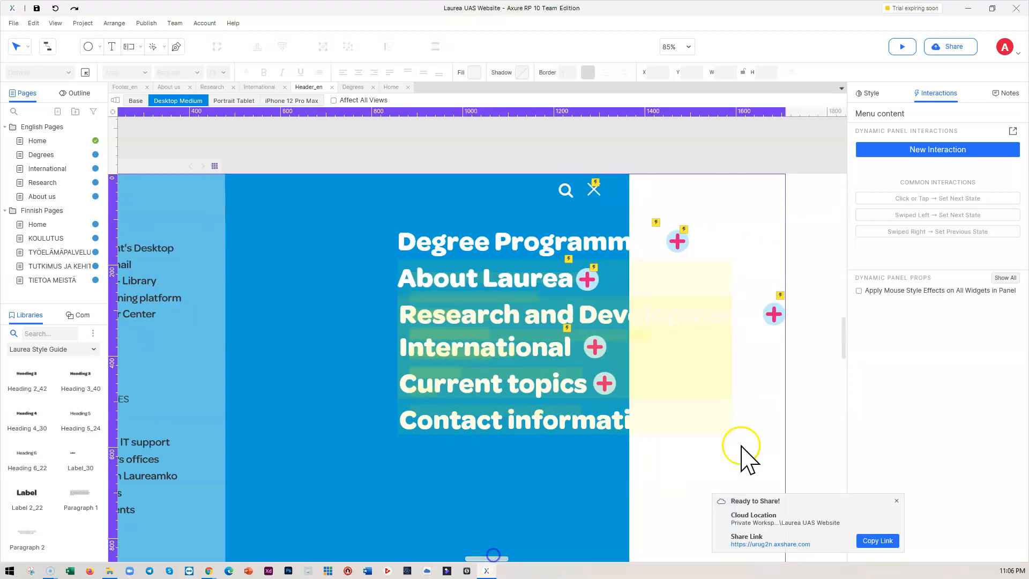
left_click_drag(826, 450, 364, 219)
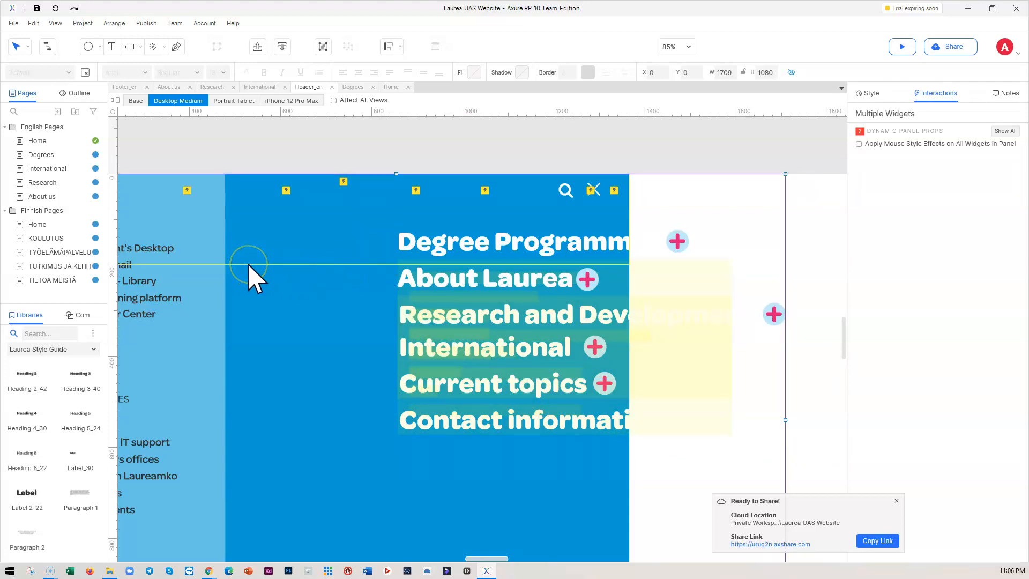
left_click(270, 236)
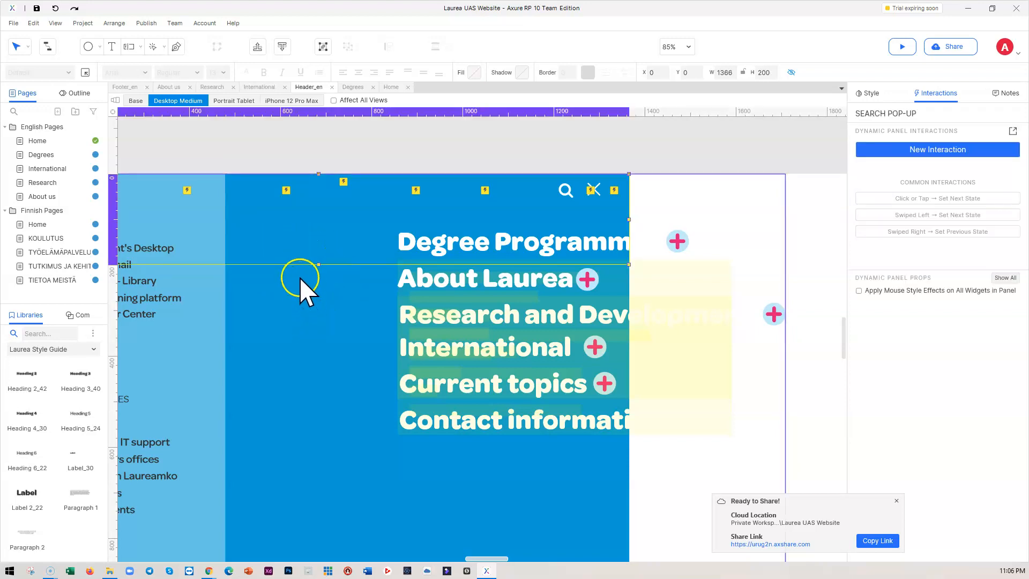
left_click(289, 257)
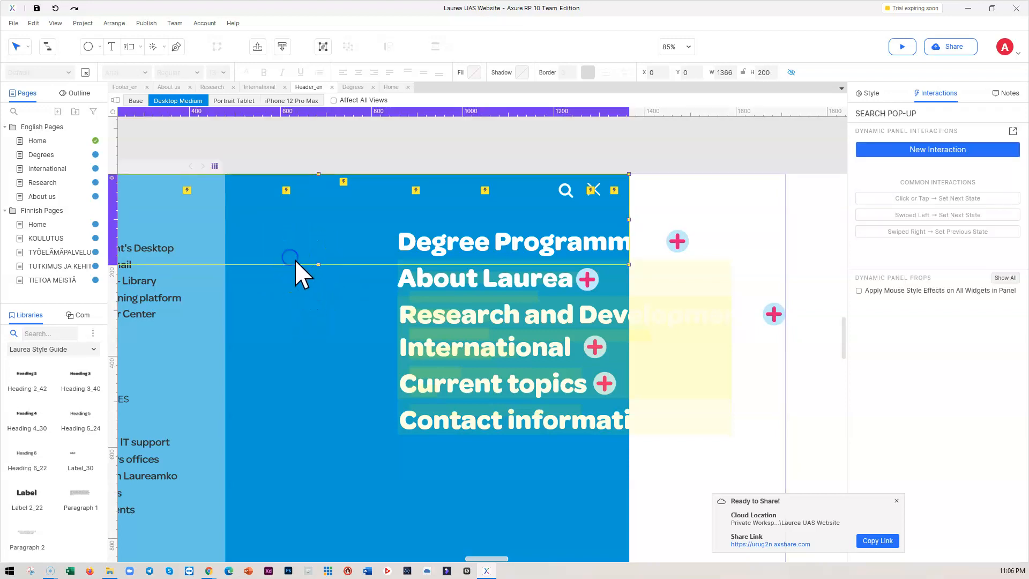
left_click(305, 256)
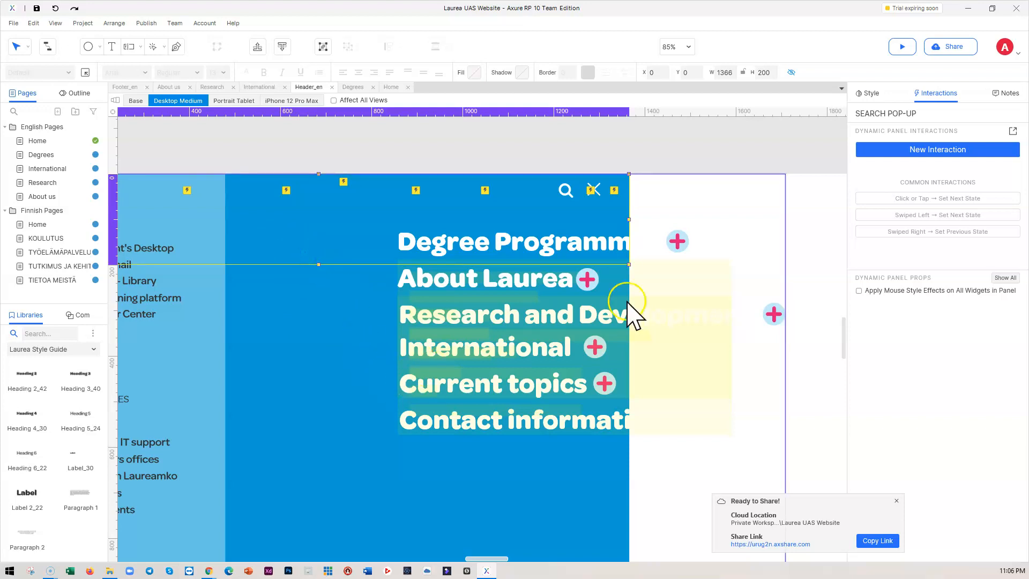
double_click(436, 251)
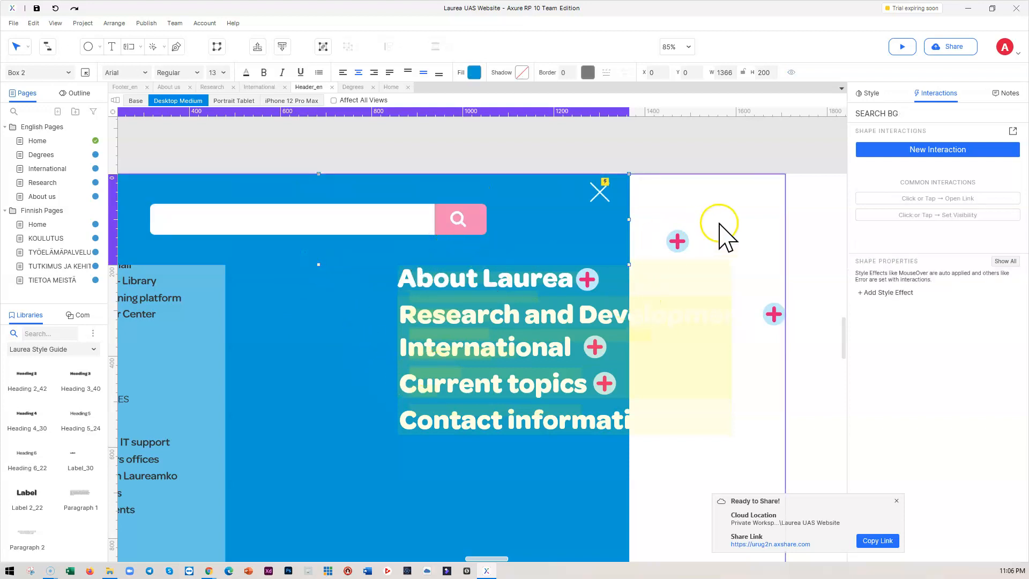
left_click(820, 228)
left_click(502, 241)
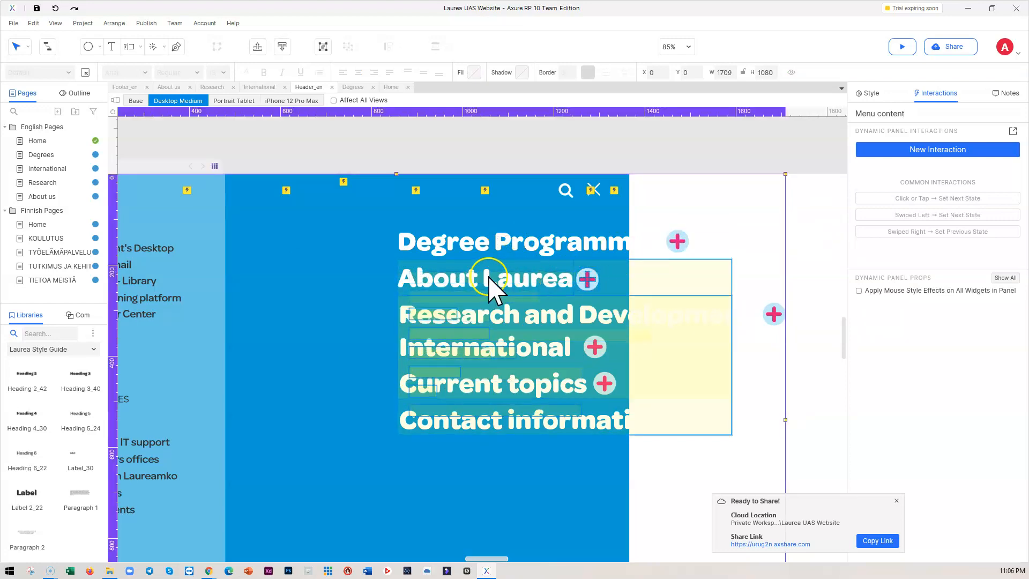
left_click(468, 256)
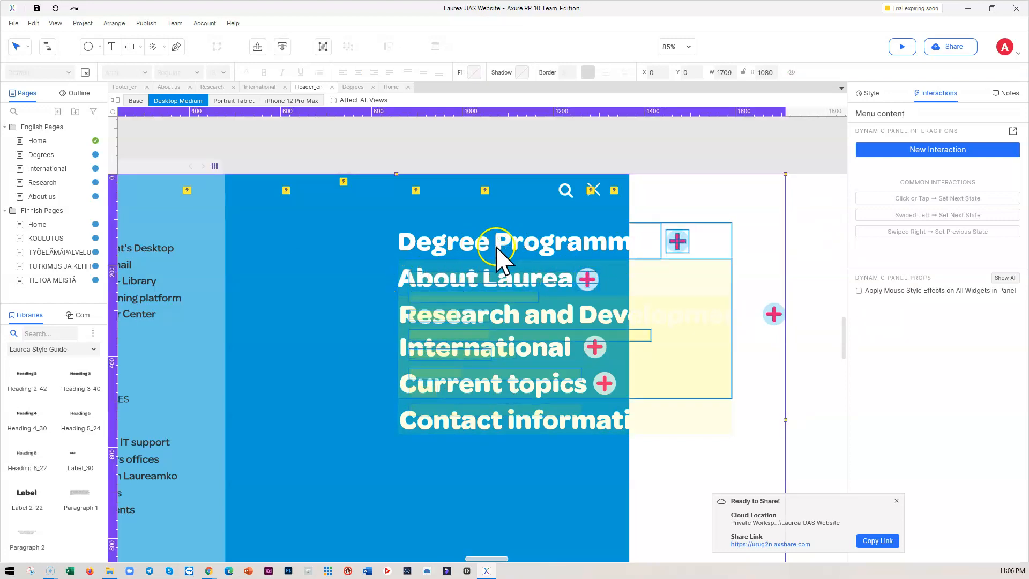
left_click(422, 248)
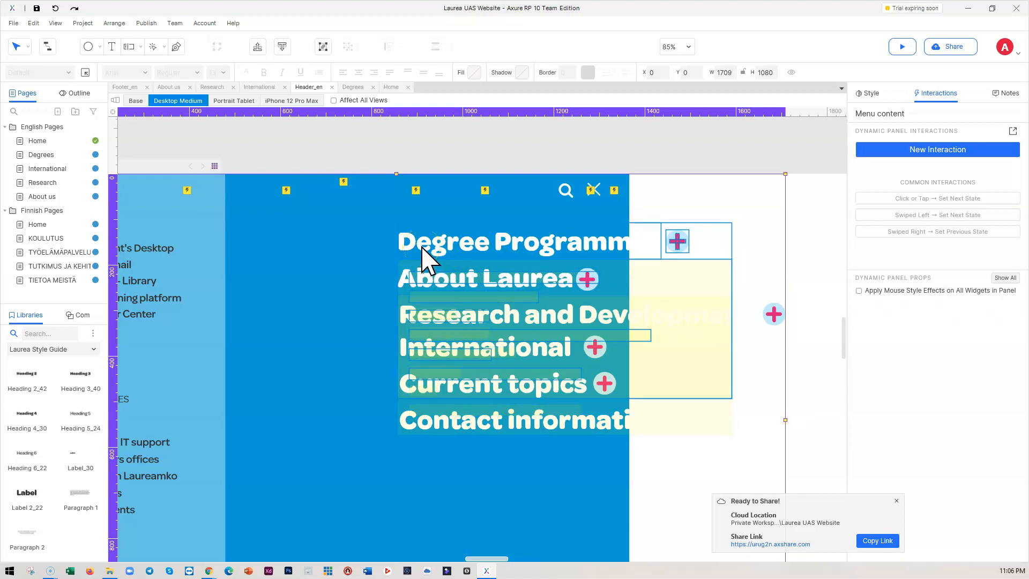
left_click(411, 271)
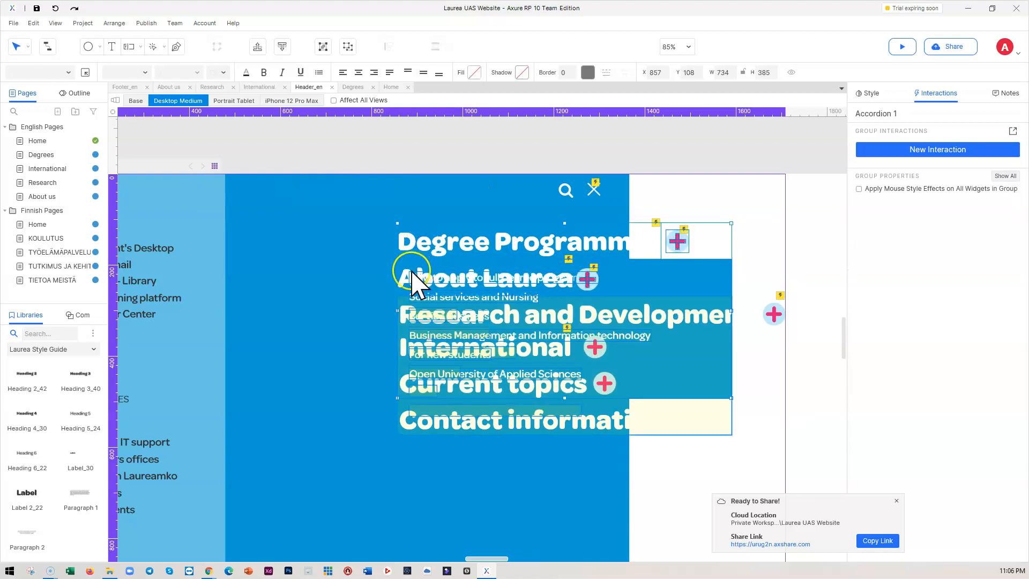
left_click(405, 276, "shift")
left_click(655, 282)
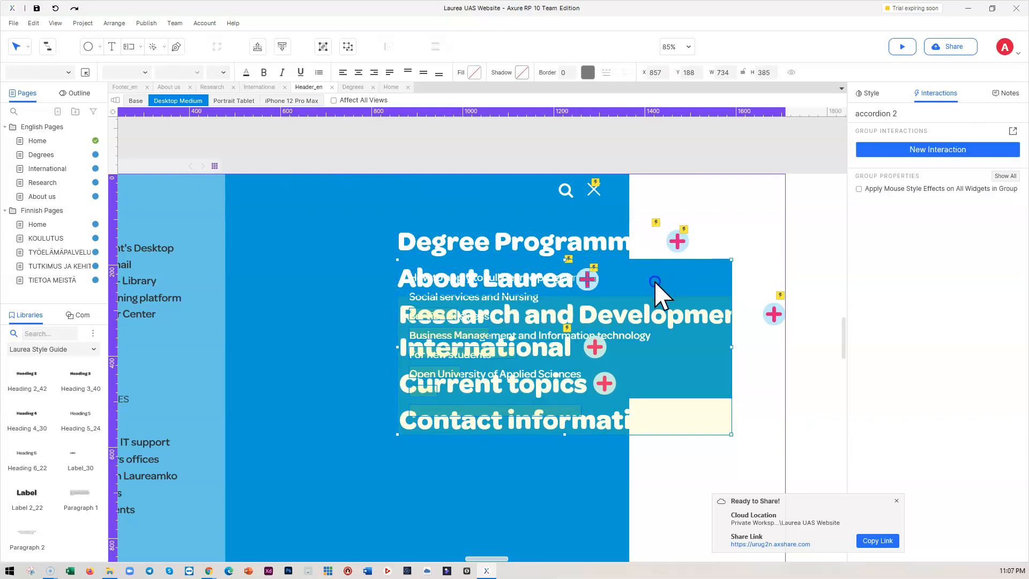
left_click(483, 236)
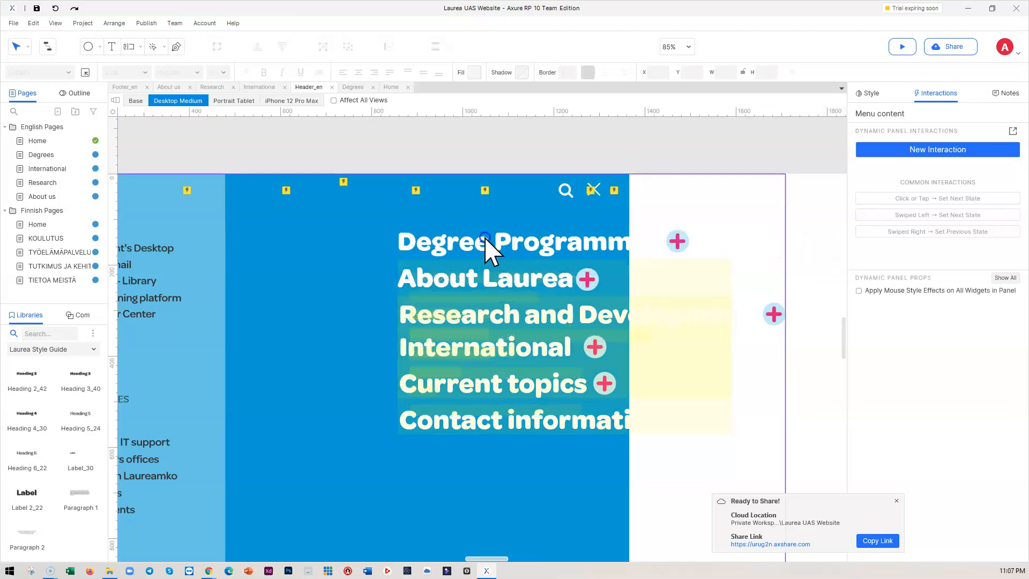
left_click_drag(471, 247, 357, 246)
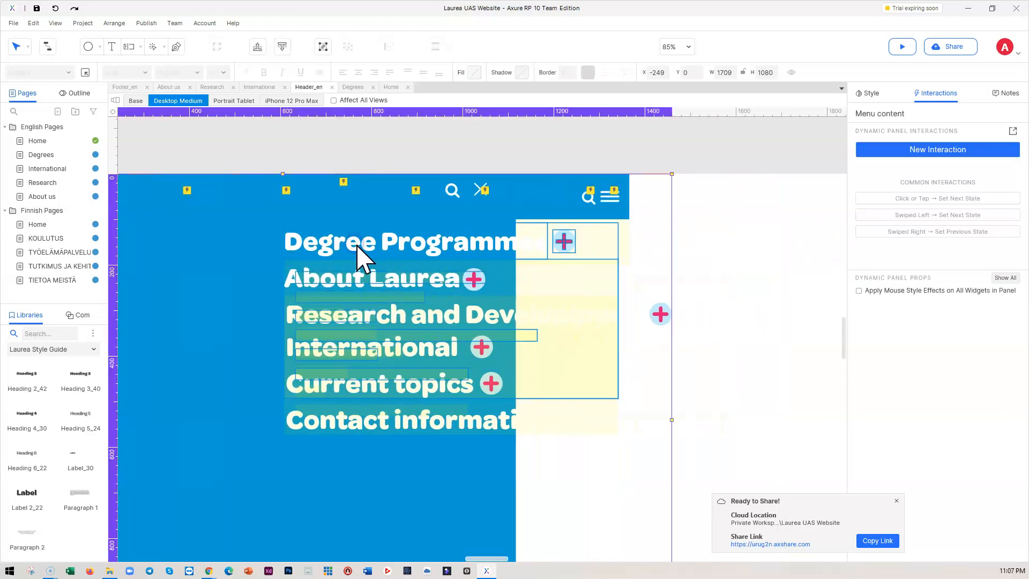
key("ctrl+z")
left_click(794, 252)
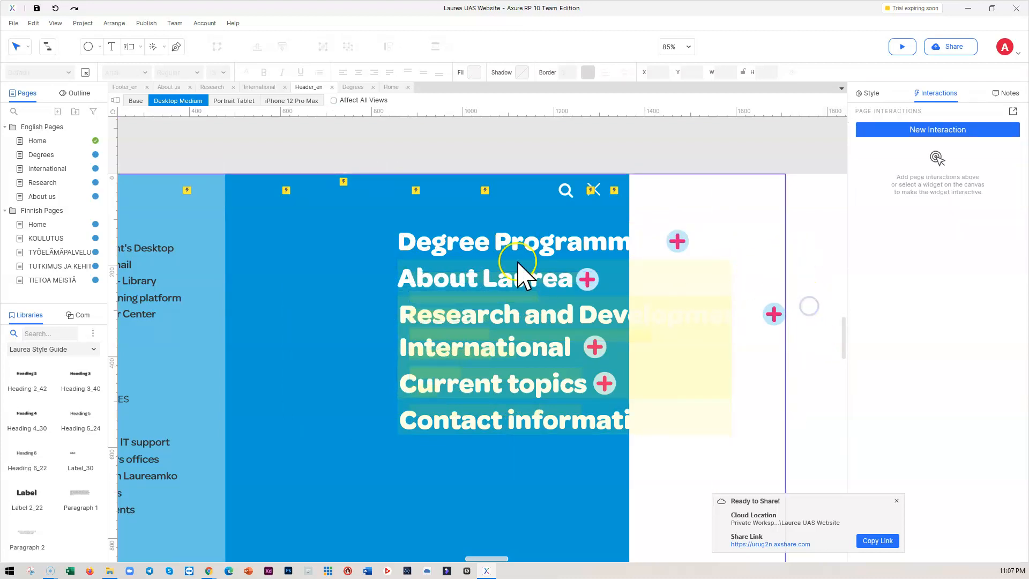
Step: Move the Degree Programmes and About Laurea accordions left into the blue menu area, placing accordion 2 at X 527, Y 180
left_click(489, 246)
double_click(490, 252)
left_click_drag(490, 252, 338, 242)
left_click(409, 271)
left_click_drag(504, 284, 354, 276)
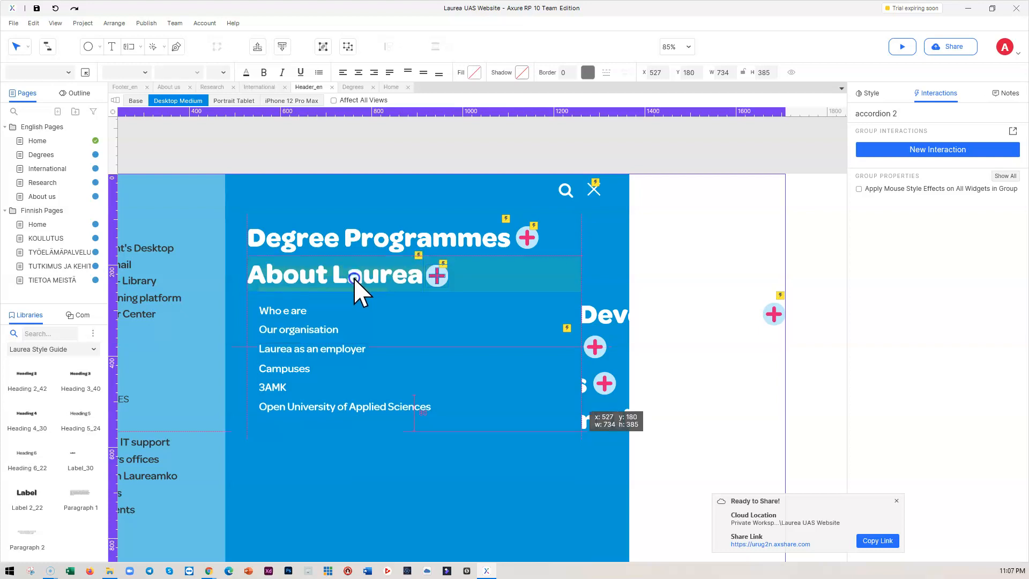
Step: Move the Research and Development header group to X 527, Y 260, directly beneath About Laurea
left_click(666, 258)
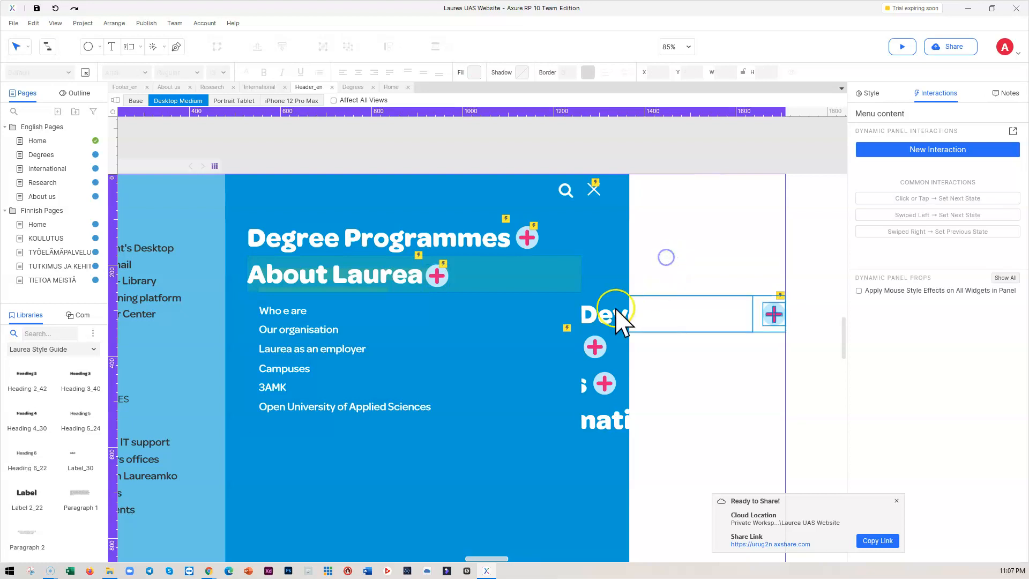
left_click(603, 315)
left_click_drag(604, 315, 453, 311)
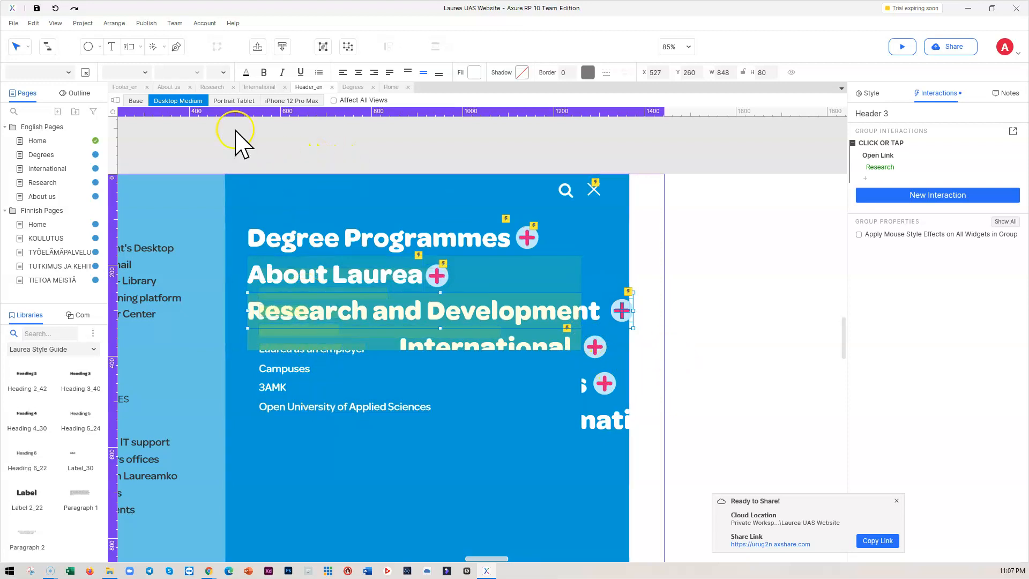
Step: Examine how the menu content fits in the Portrait Tablet and iPhone 12 Pro Max views
left_click(232, 100)
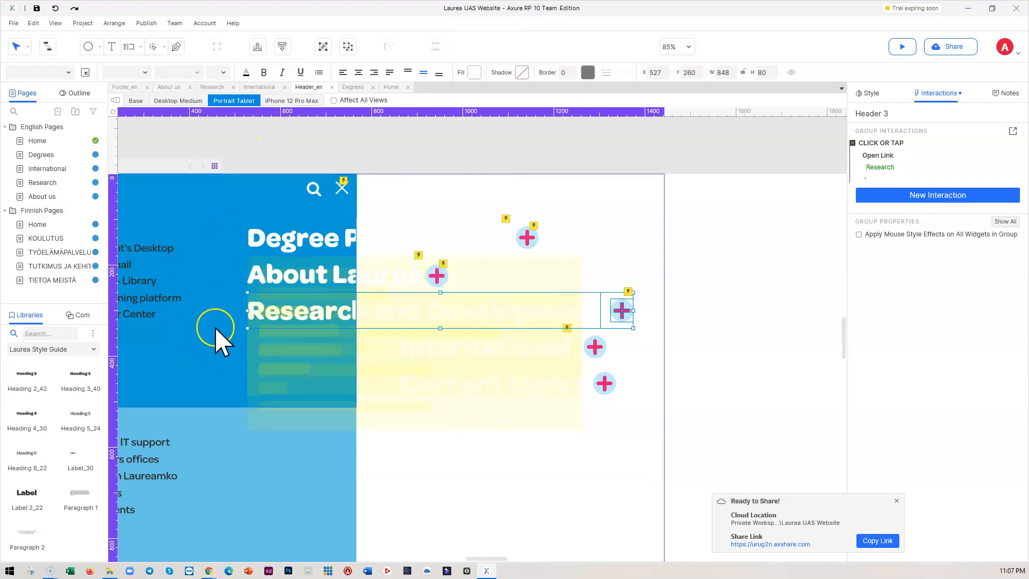
left_click_drag(485, 558, 480, 558)
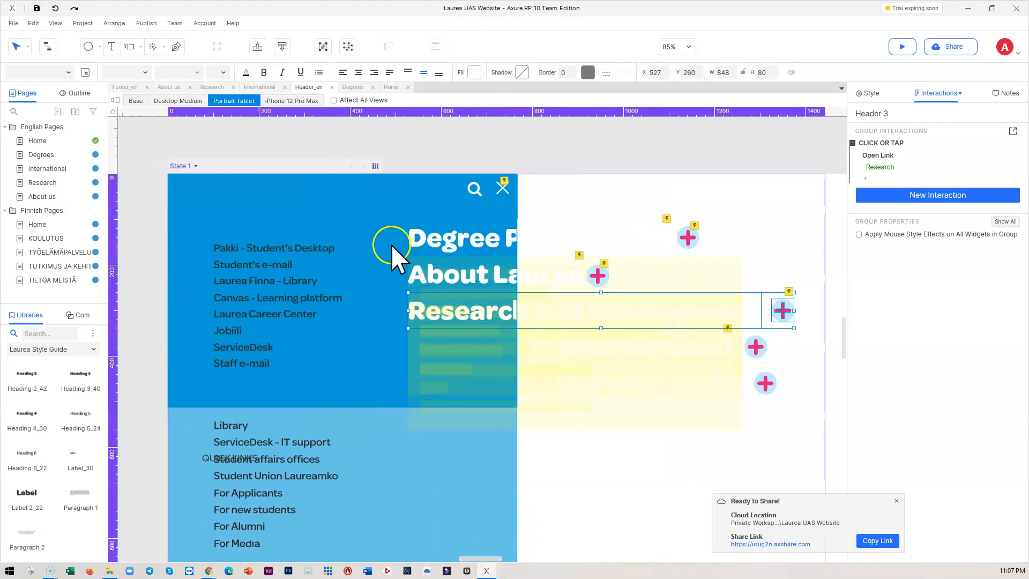
left_click(289, 102)
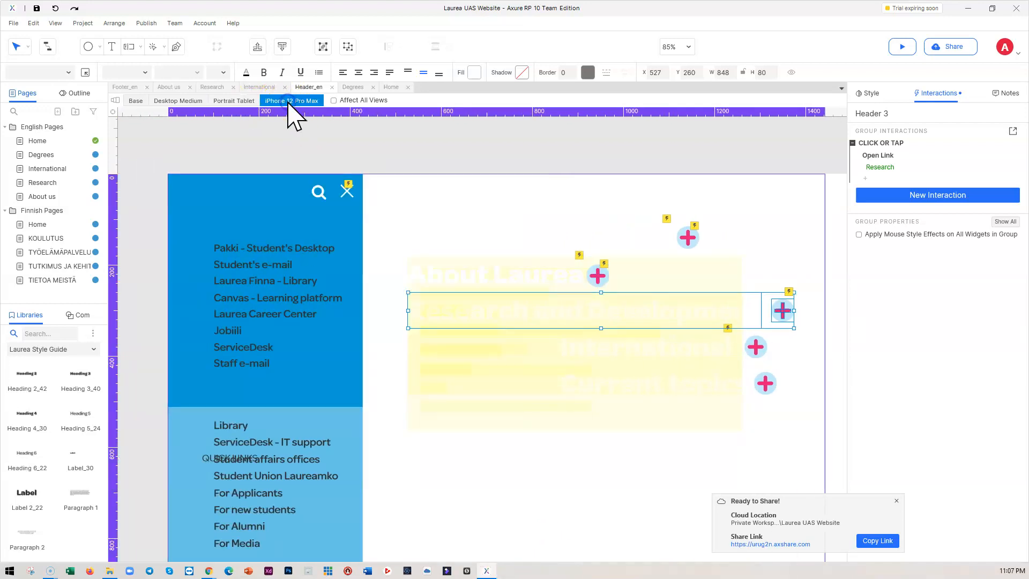
left_click(294, 336)
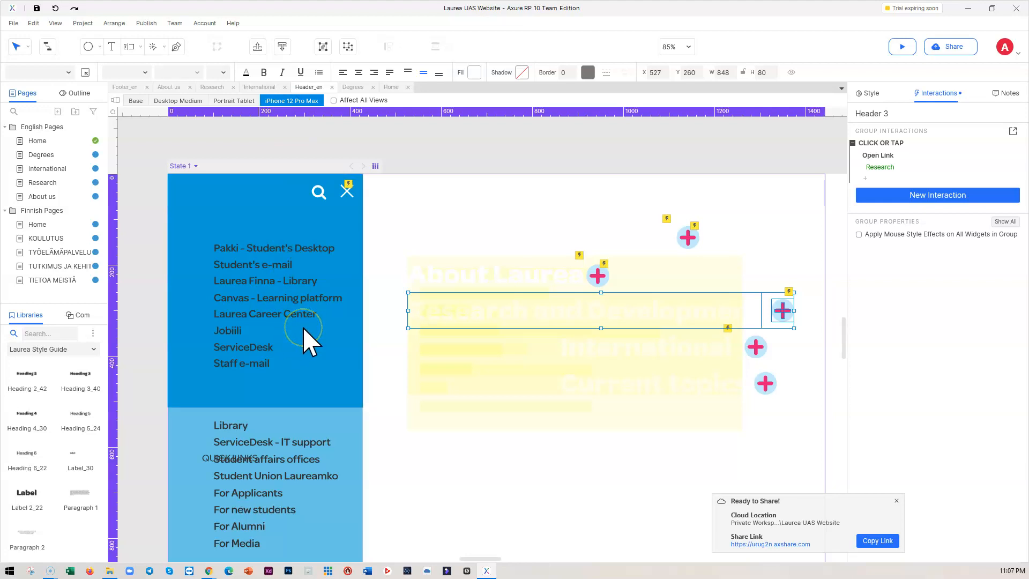
left_click(316, 325)
left_click(298, 291)
Step: Switch to Chrome and review the description of story LUW-19 on the LUAS board in Jira
mouse_move(207, 572)
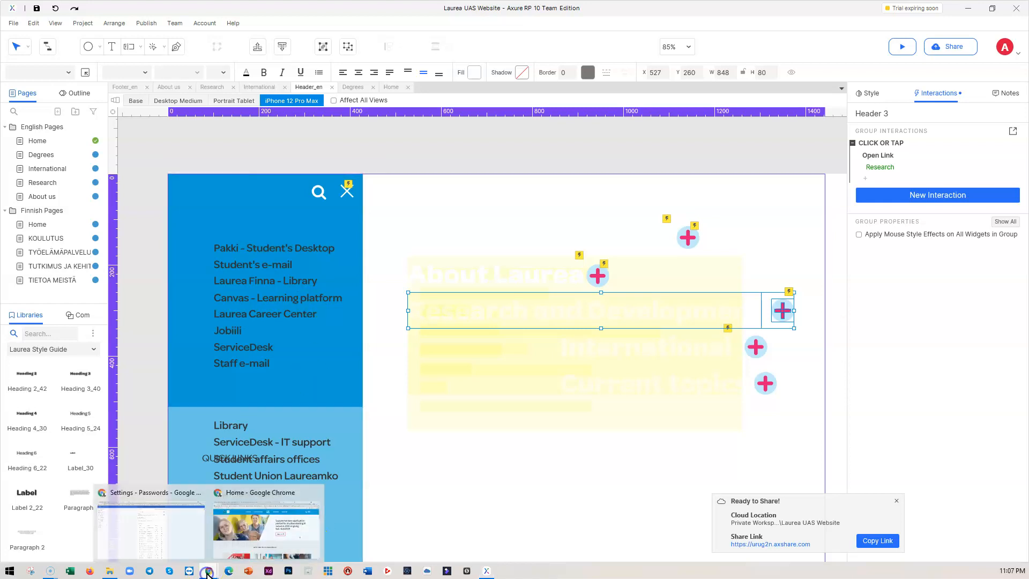
left_click(256, 535)
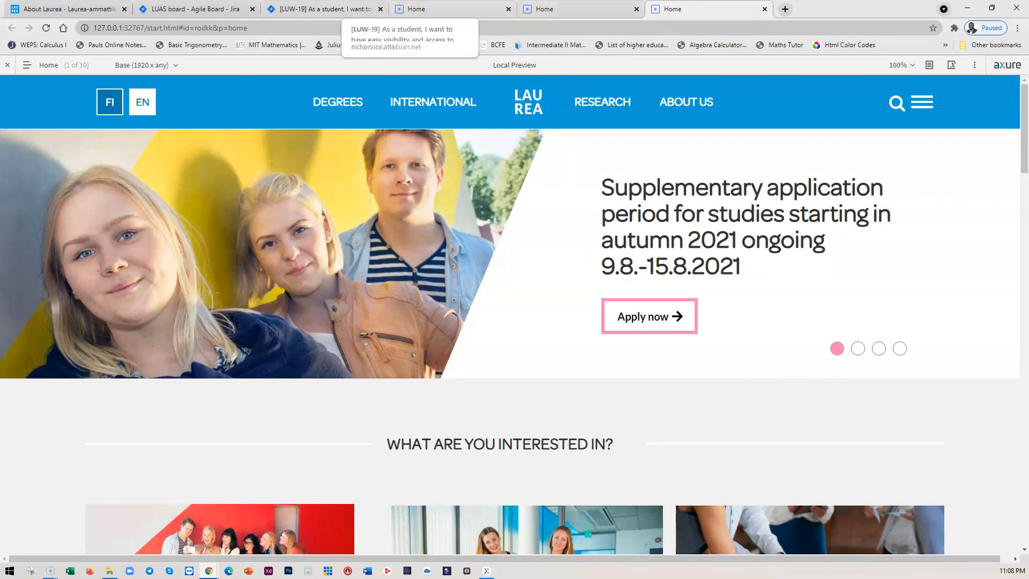
left_click(189, 11)
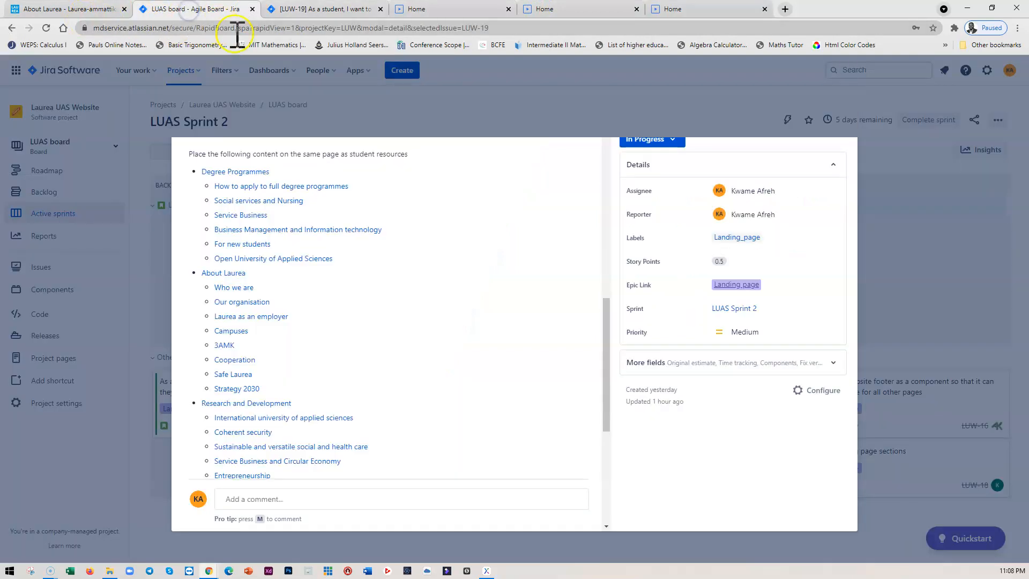
scroll(399, 359, "down", 5)
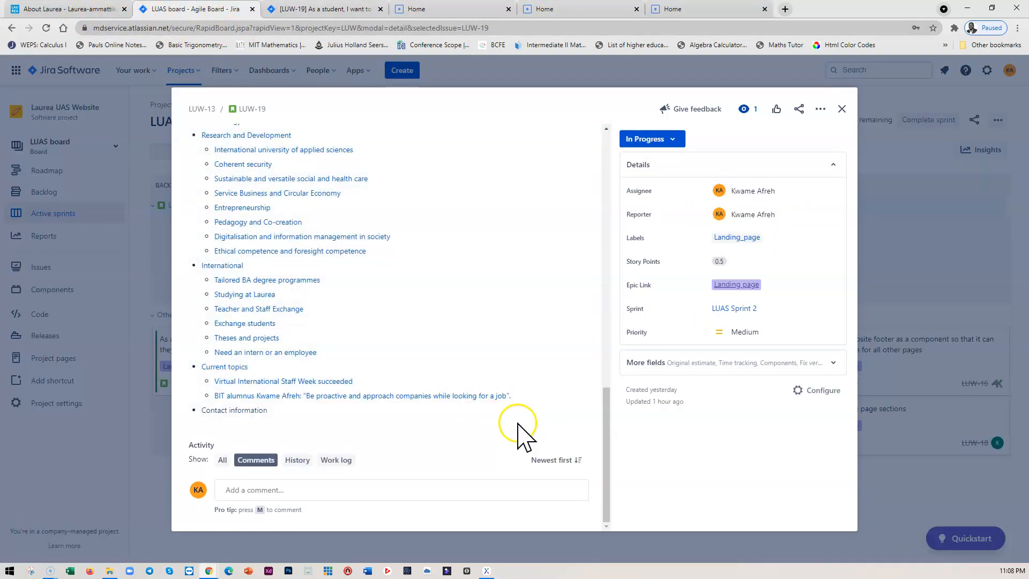
scroll(525, 418, "up", 15)
scroll(519, 395, "down", 6)
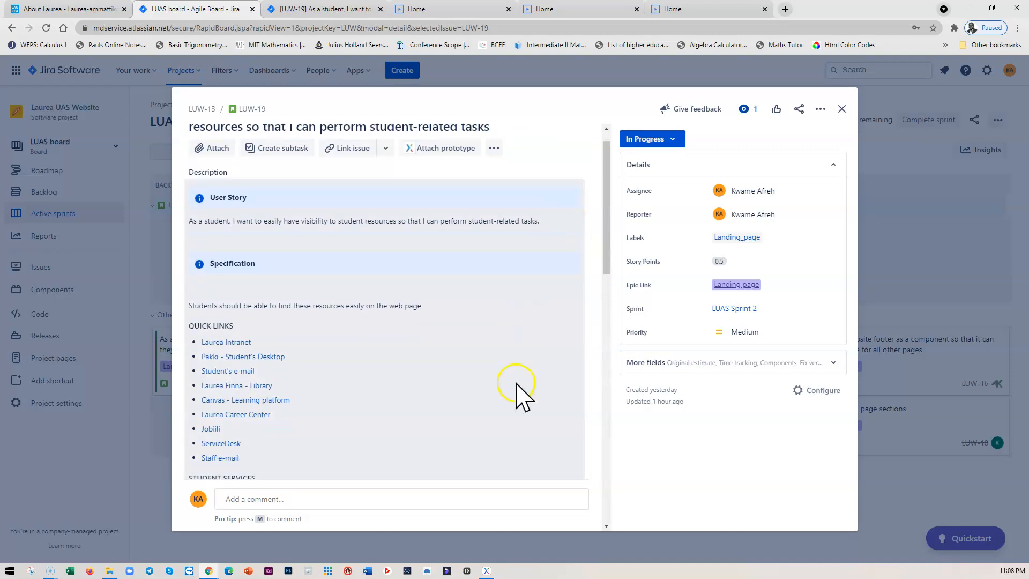
Step: Set the status of the LUW-22 Add navigation menu subtask to Testing on the LUW-19 issue page
left_click(329, 8)
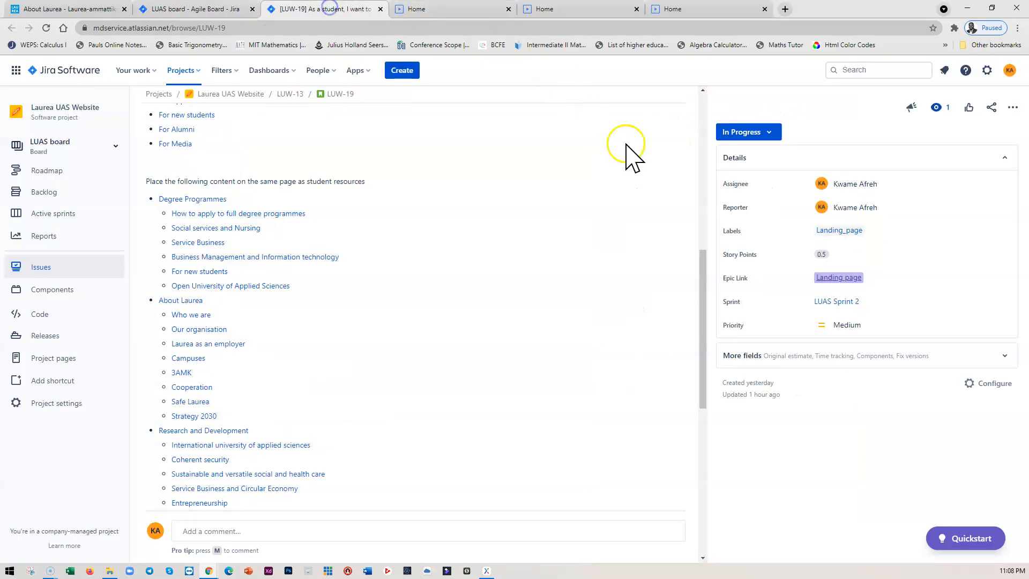
scroll(563, 340, "down", 10)
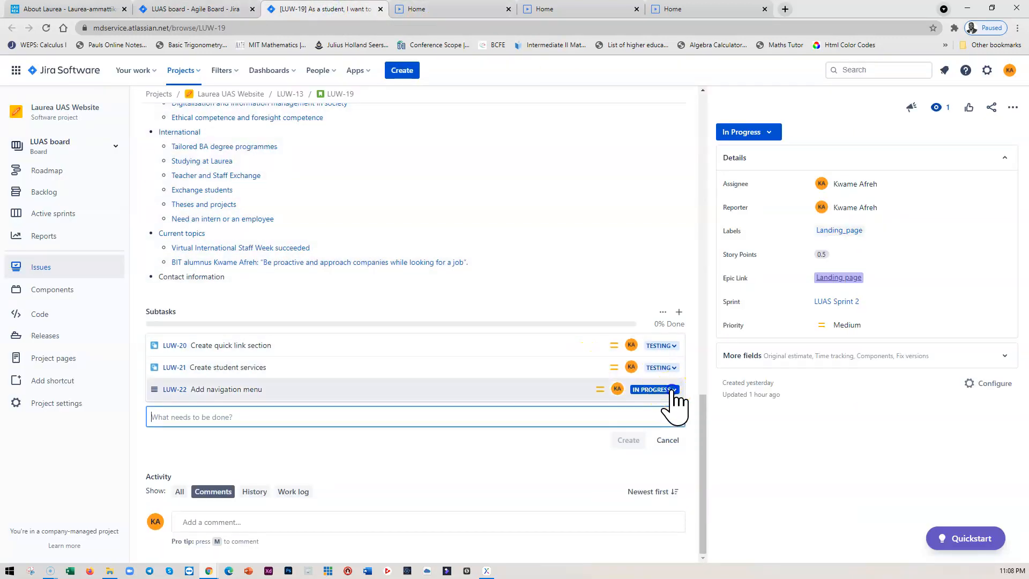
left_click(672, 390)
left_click(658, 425)
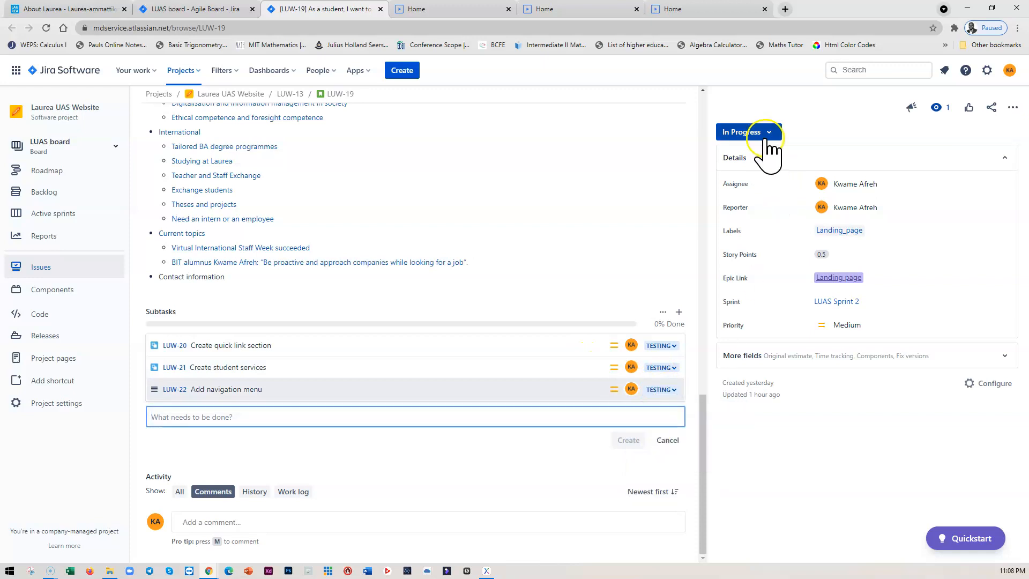
Step: Set the status of story LUW-19 to Testing and open its available status transitions
left_click(768, 141)
left_click(735, 170)
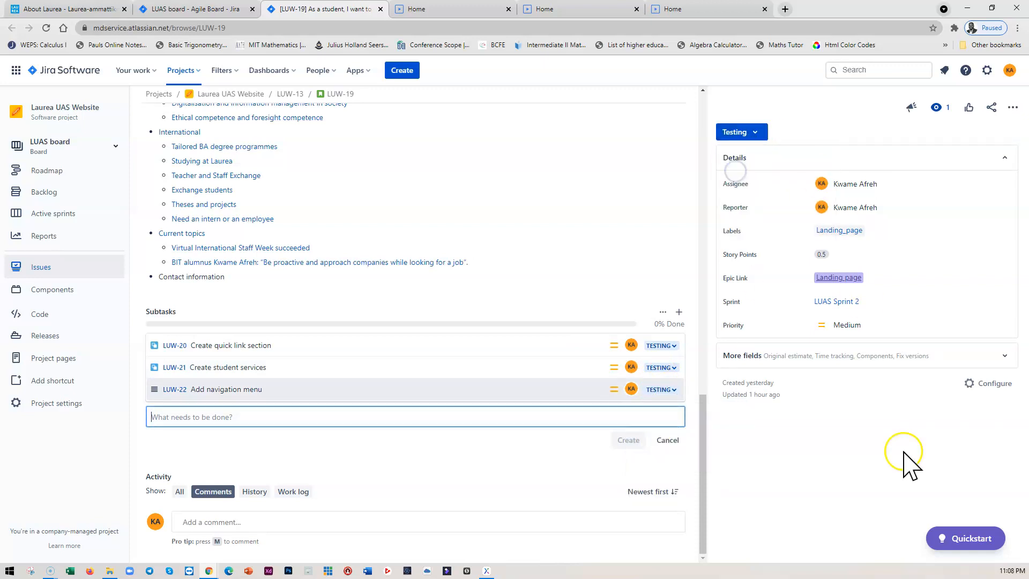
left_click(757, 133)
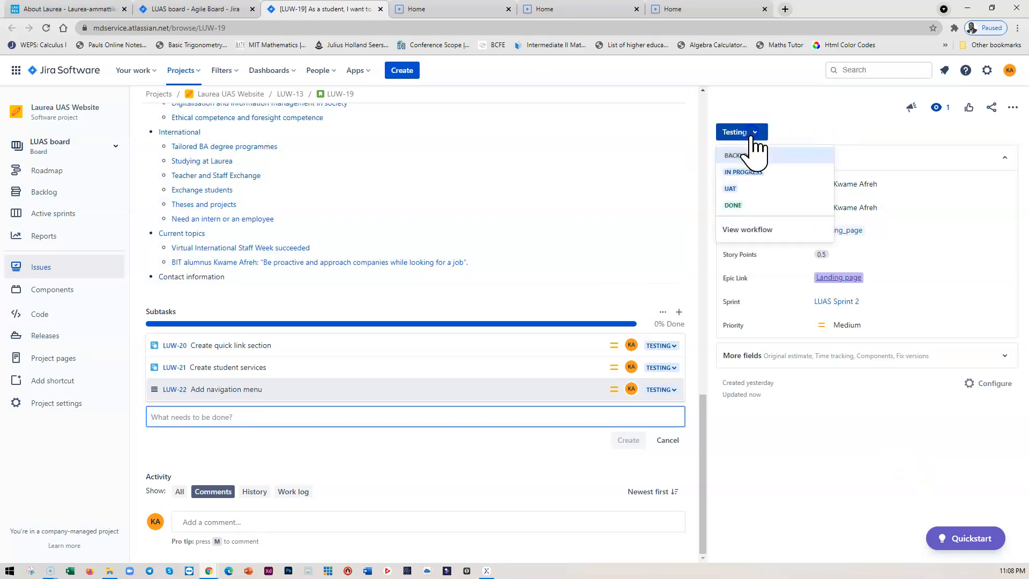
Step: Set story LUW-19 back to In Progress and return to the LUAS board with the story's details closed
left_click(750, 168)
left_click(180, 9)
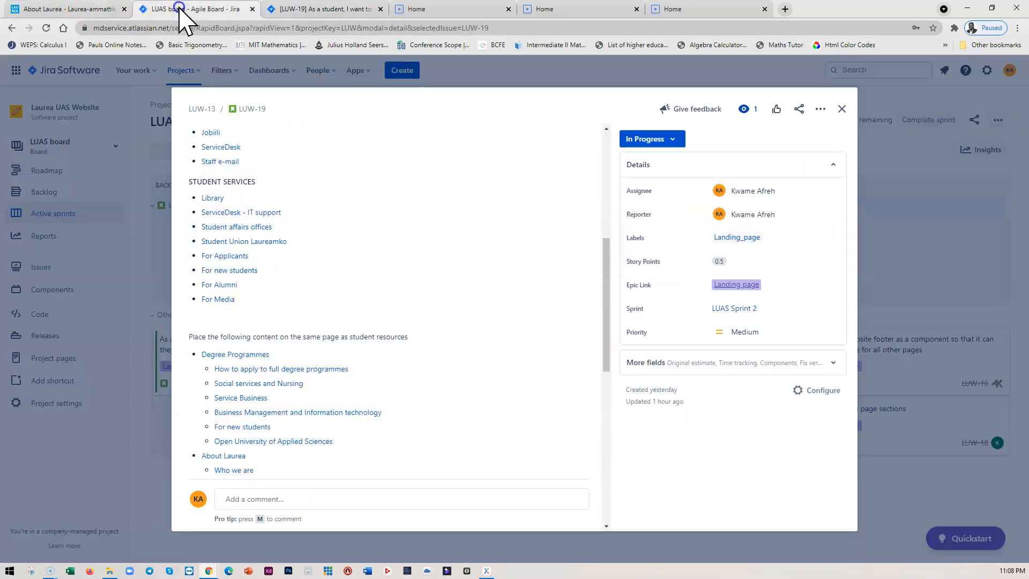
left_click(841, 109)
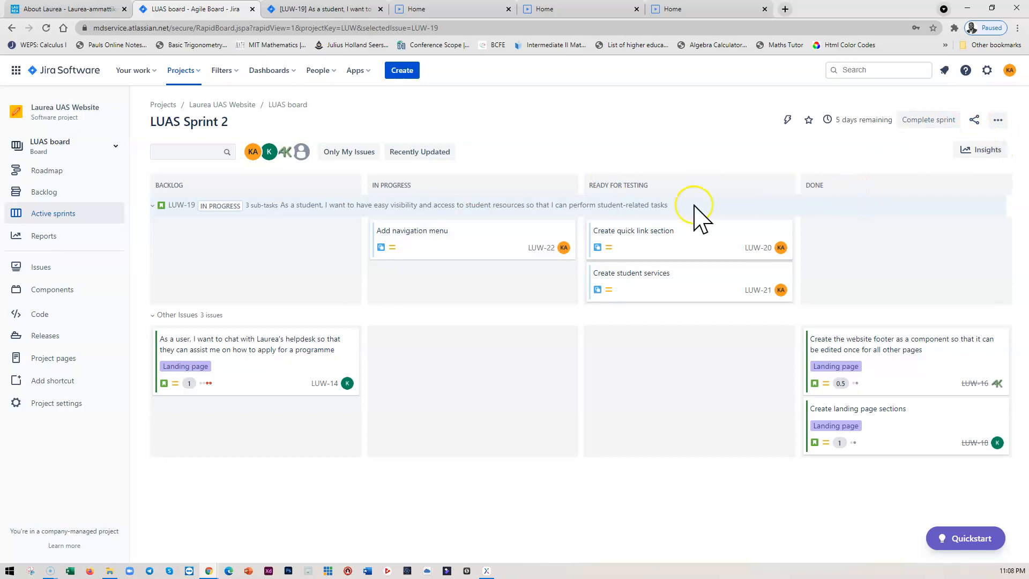
Step: Filter the LUAS Sprint 2 board by two assignees to review their issues, and clear the filters
left_click(269, 150)
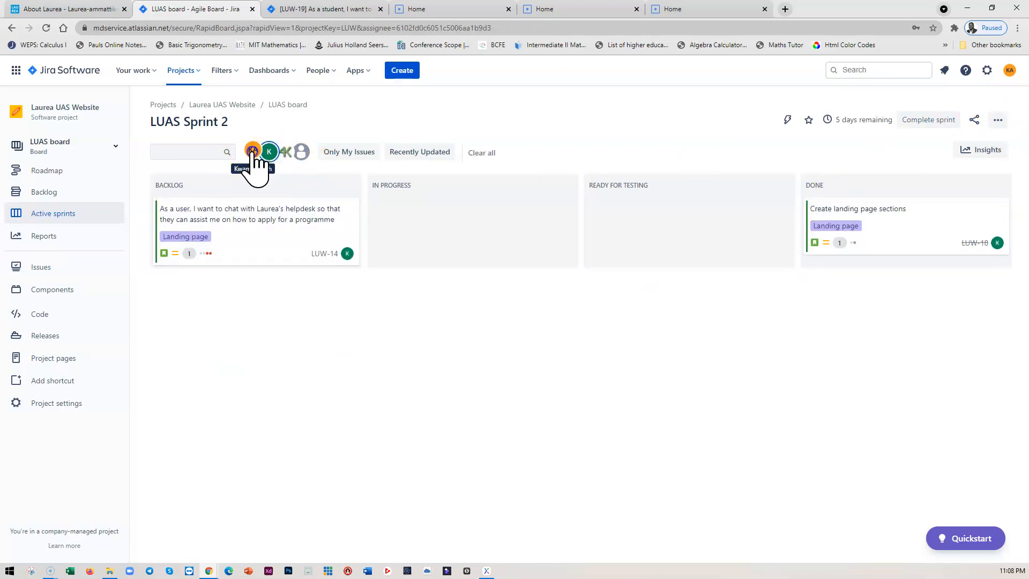
left_click(252, 152)
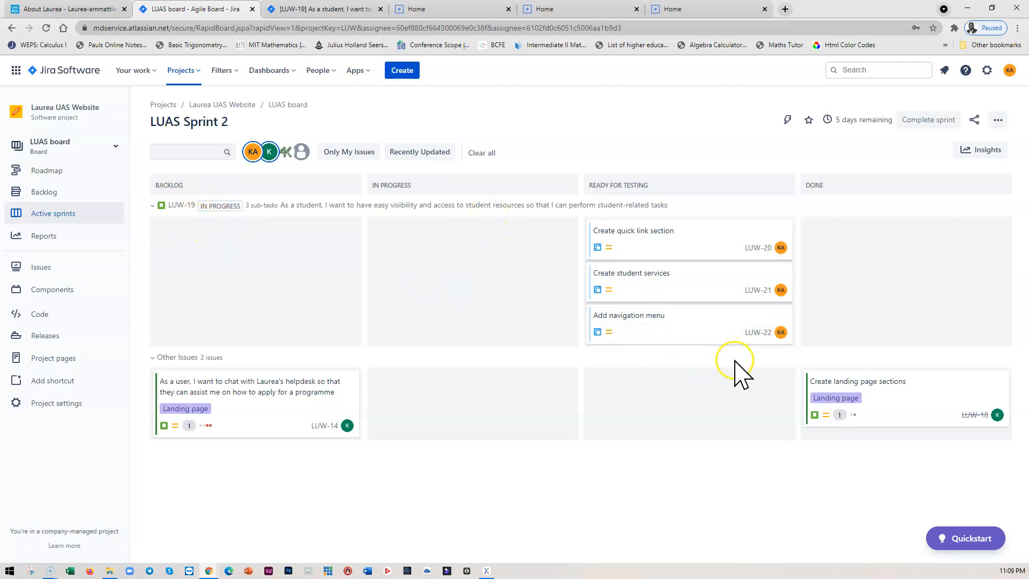
left_click(488, 153)
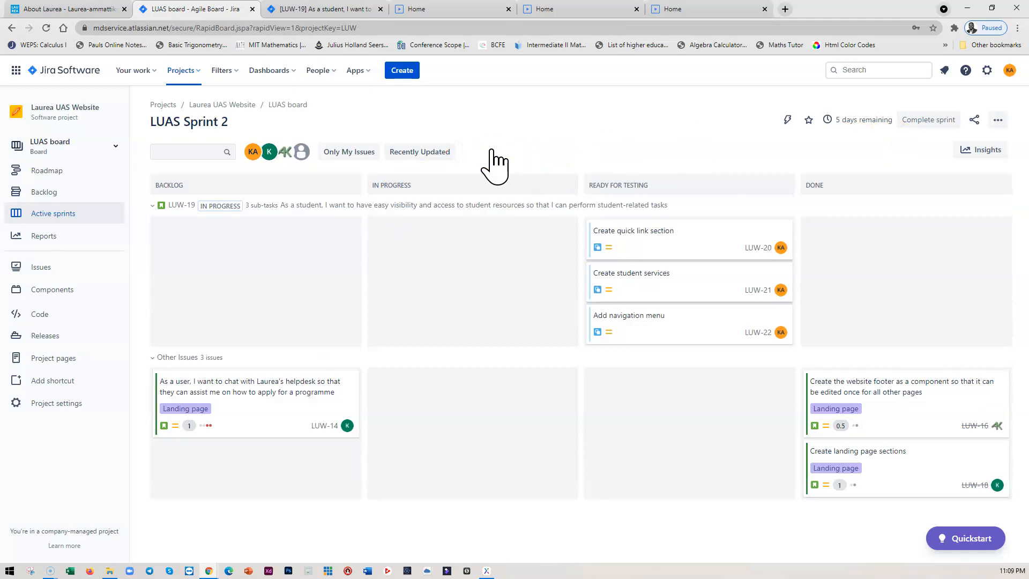
left_click(997, 121)
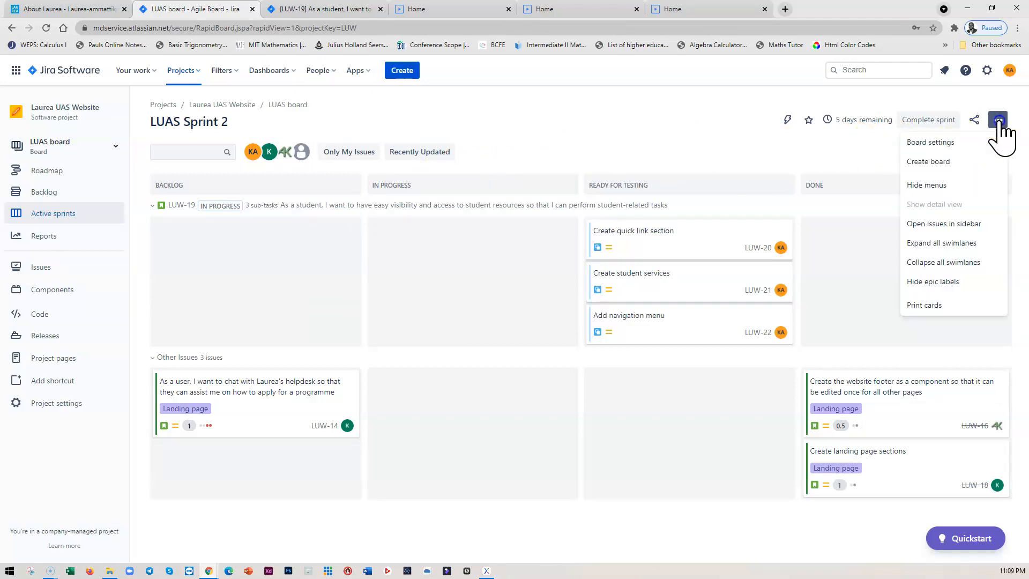
left_click(735, 160)
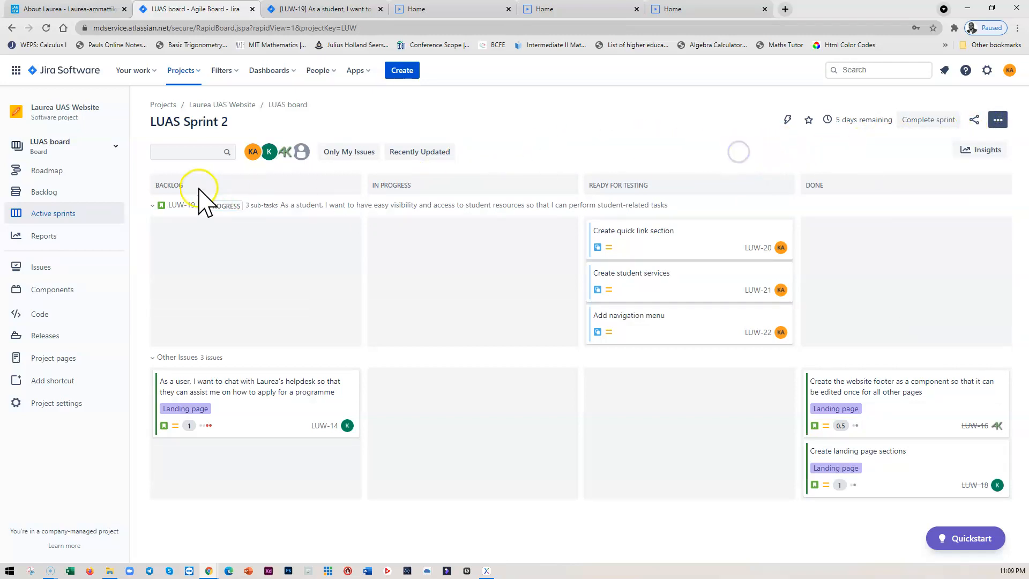
Step: Set the status of story LUW-19 to Testing from the sprint board and close its details
left_click(178, 206)
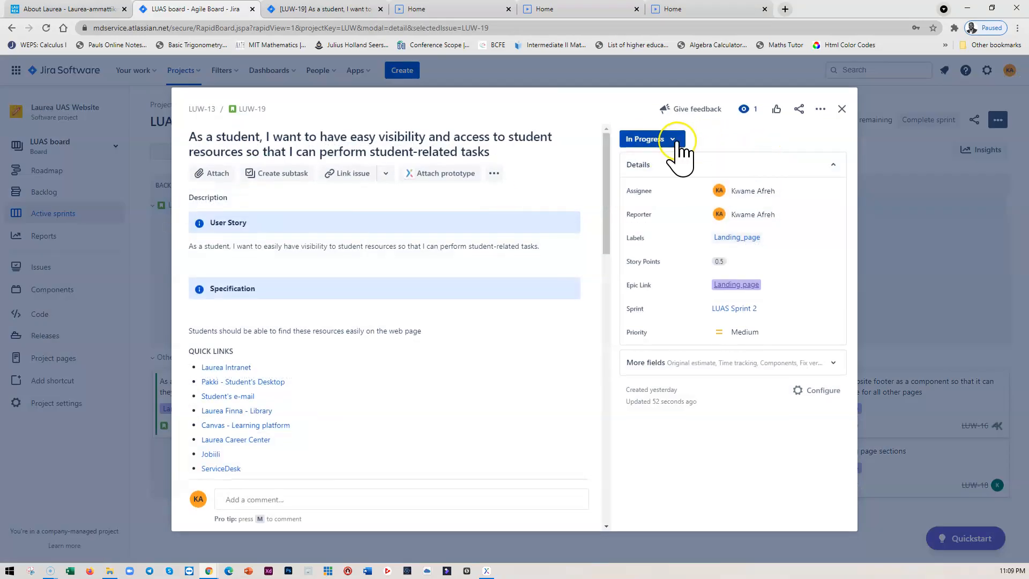
left_click(674, 140)
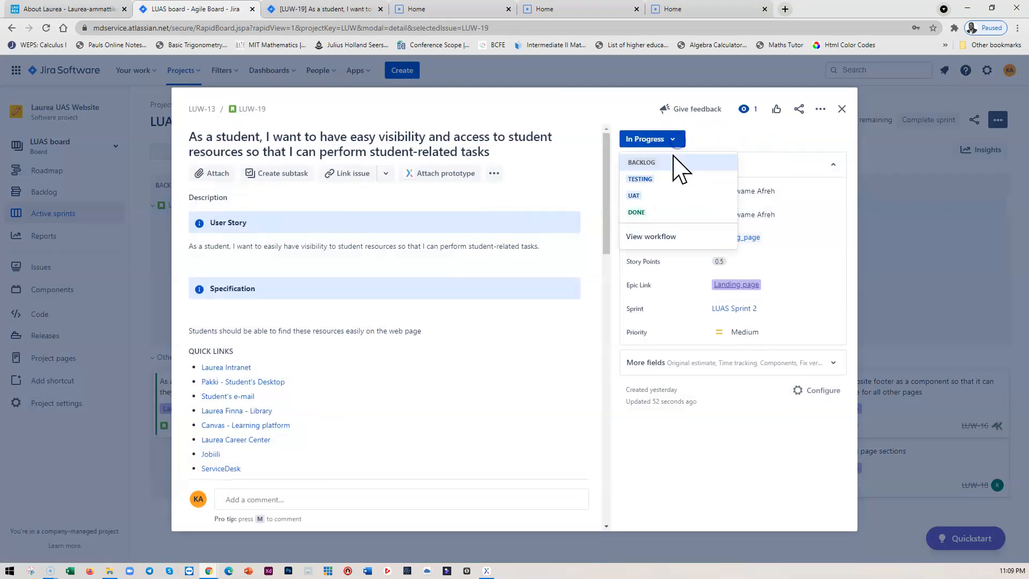
left_click(641, 180)
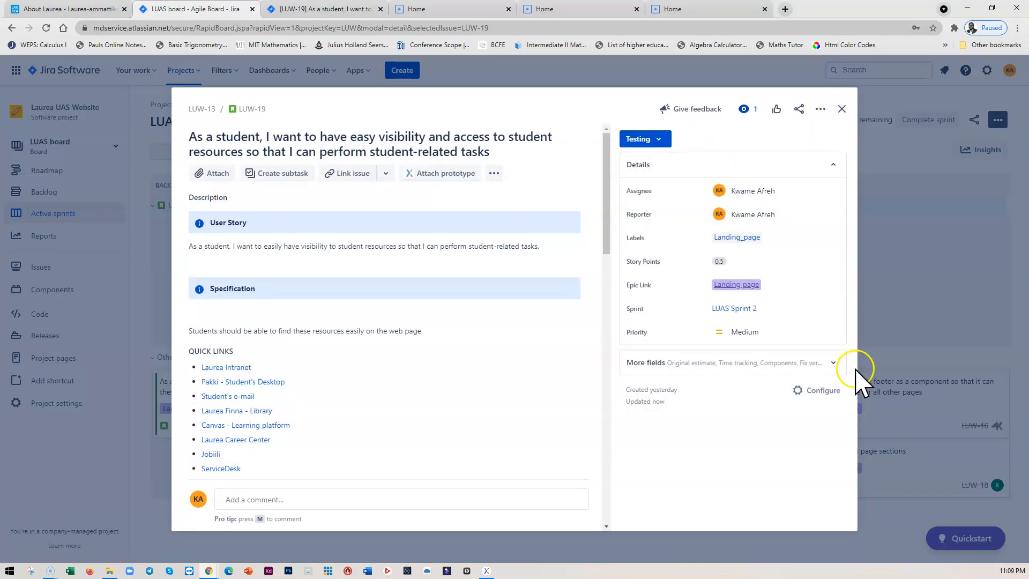
left_click(841, 109)
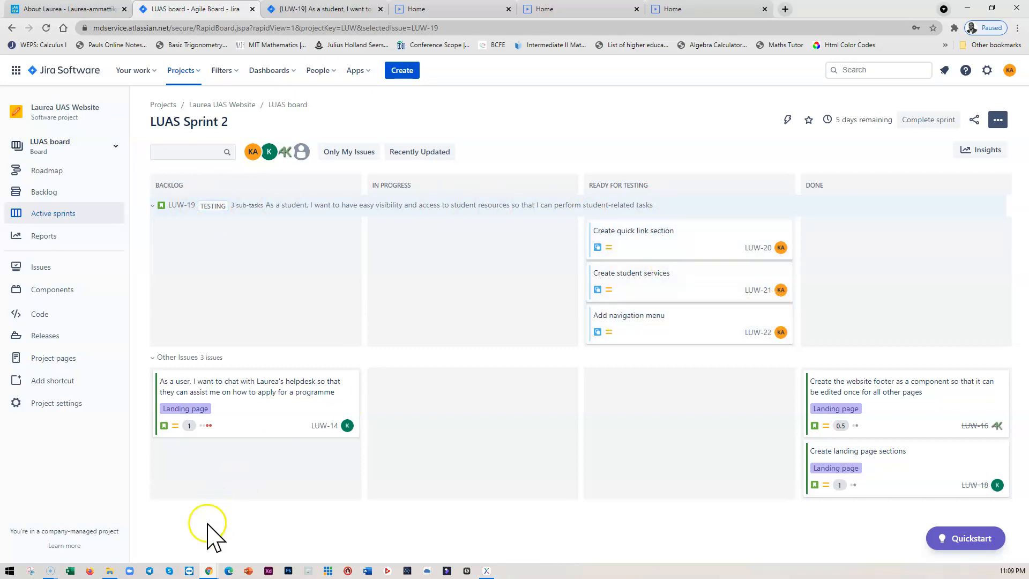
left_click(486, 570)
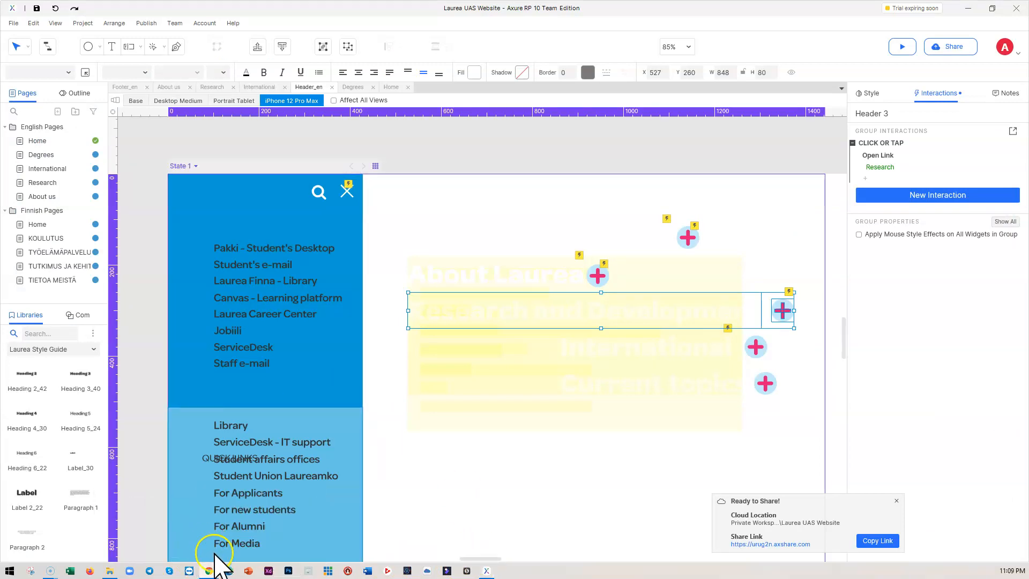
mouse_move(210, 567)
left_click(248, 544)
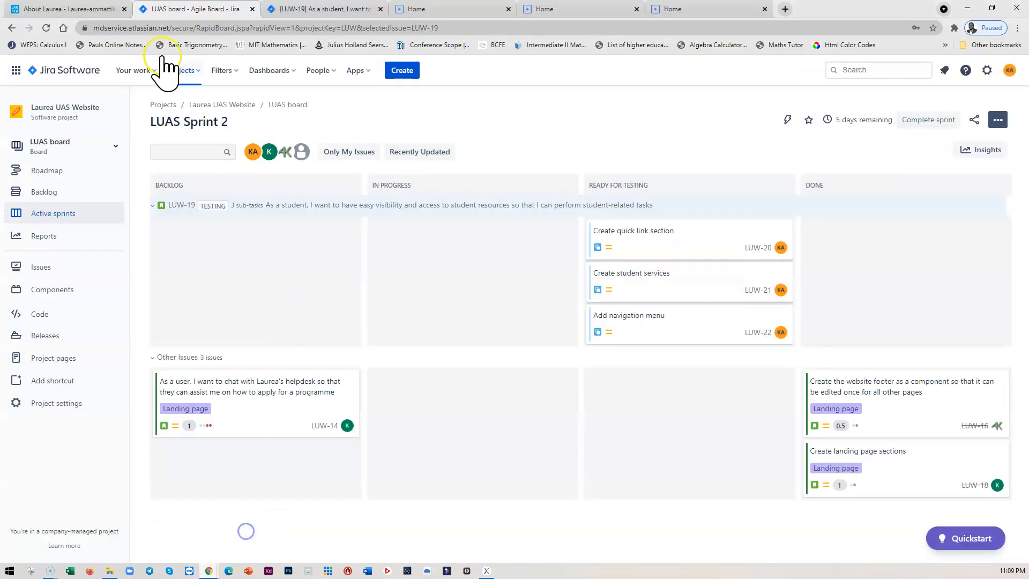
Step: Close the expanded menu on the About Laurea website page and look over its content cards and English-language header
left_click(67, 9)
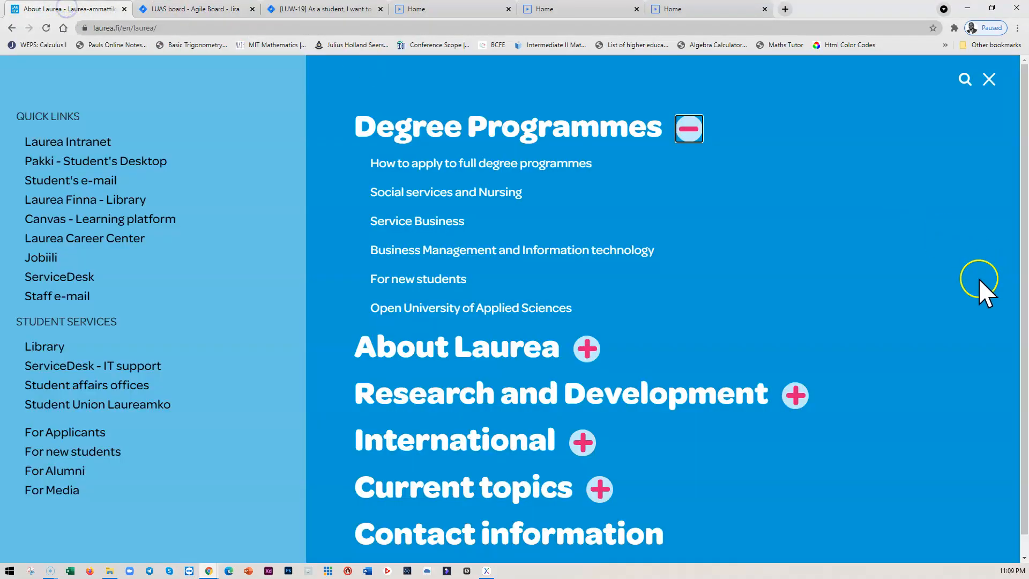
left_click(989, 79)
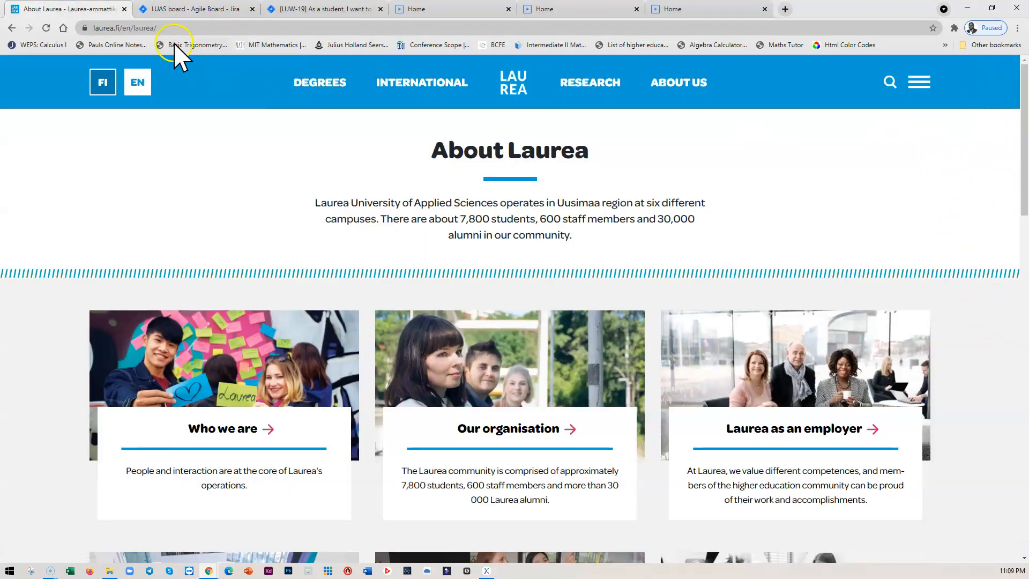
scroll(595, 353, "down", 3)
scroll(600, 356, "down", 15)
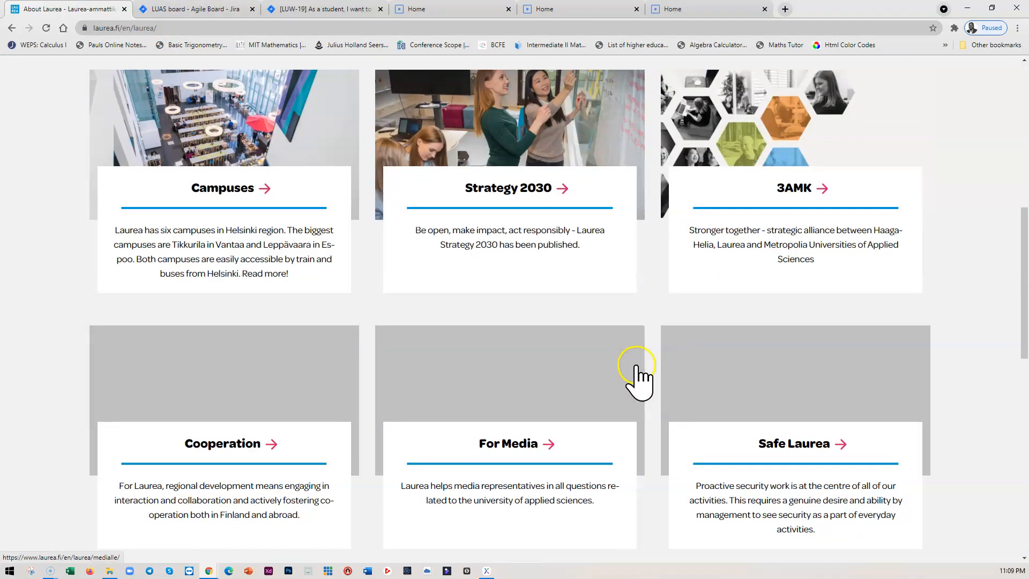
scroll(678, 415, "up", 20)
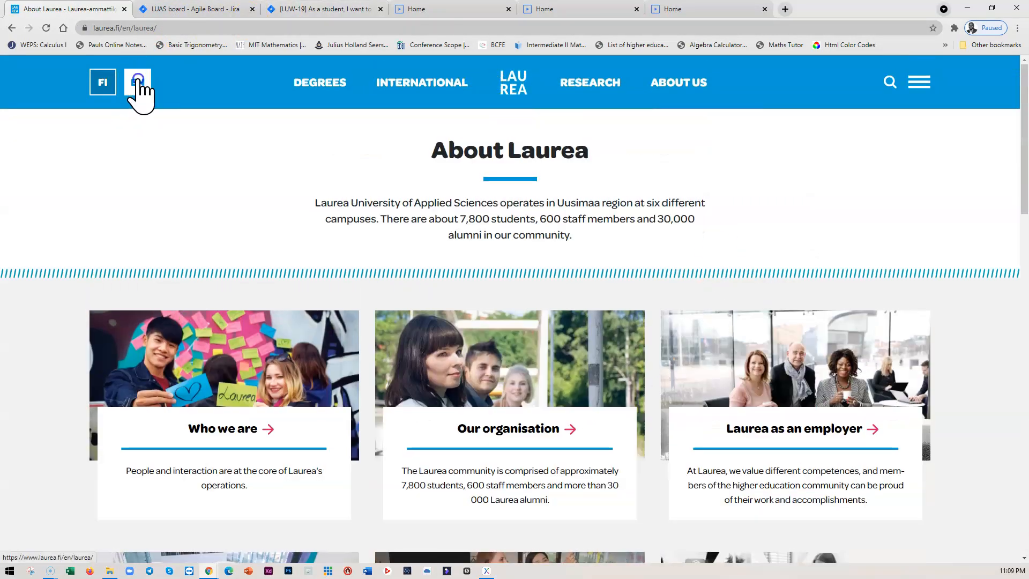
left_click(138, 83)
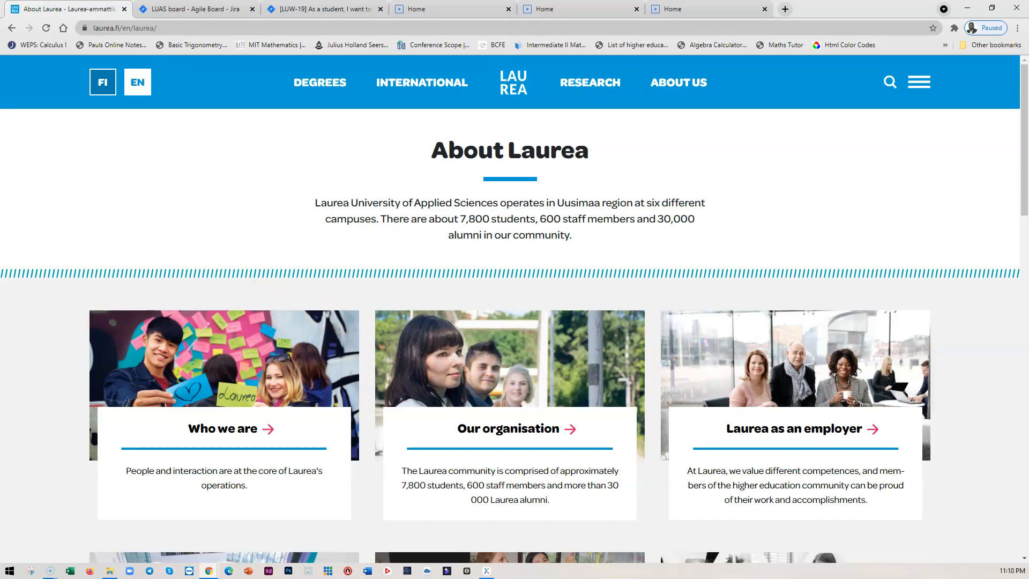
key("alt+Tab")
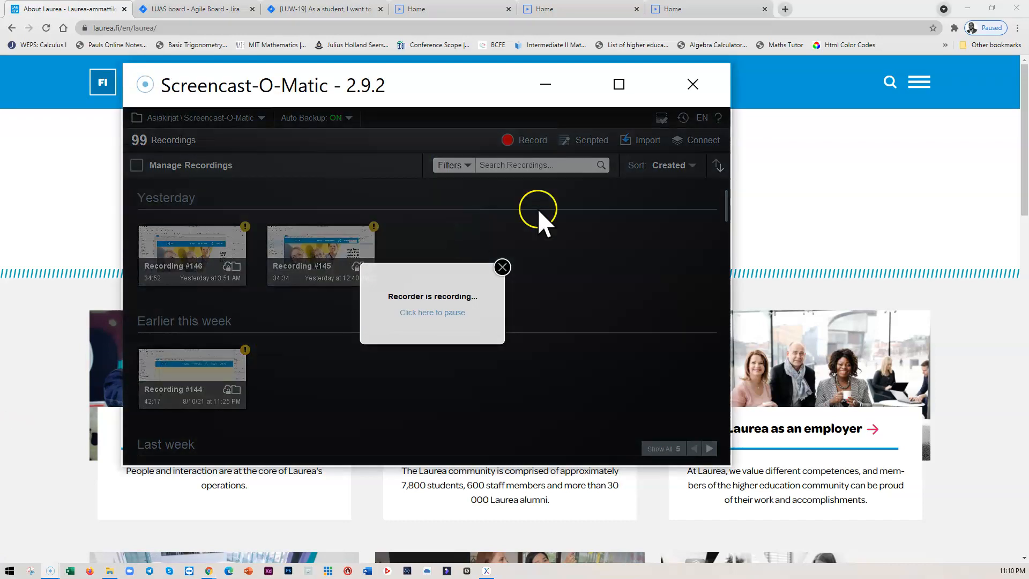